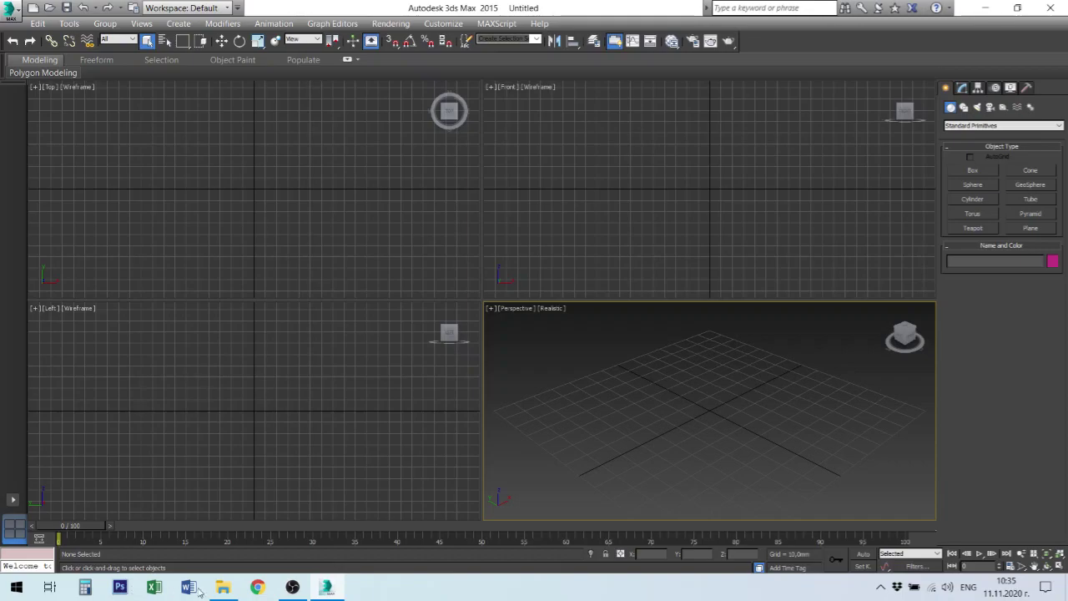
# Open the braun folder of hair-dryer reference images in File Explorer
pyautogui.click(223, 587)
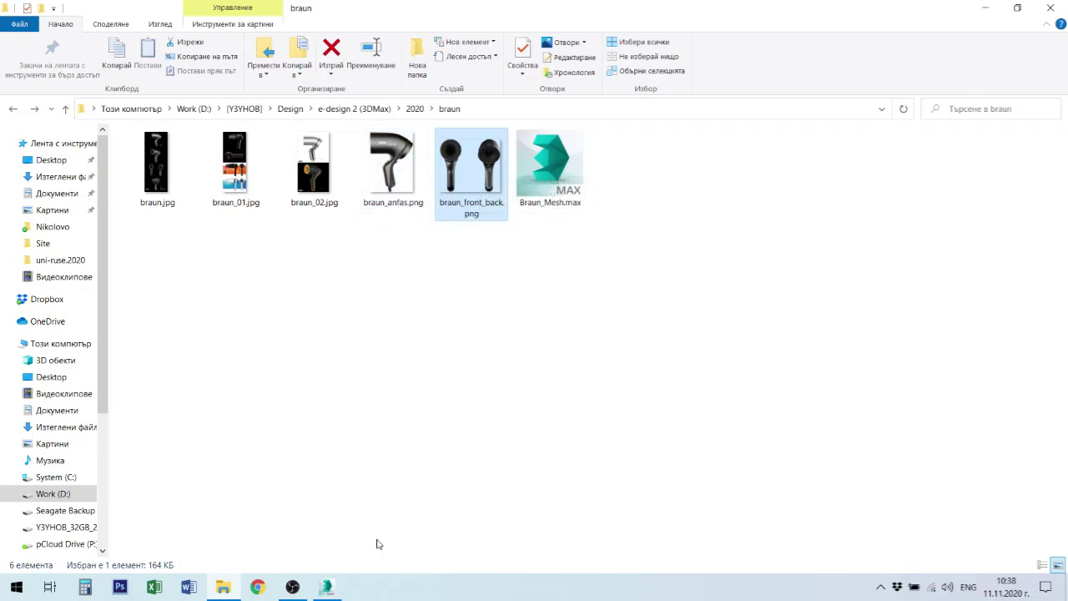
# Bring the empty four-view 3ds Max scene back to the front
pyautogui.click(329, 587)
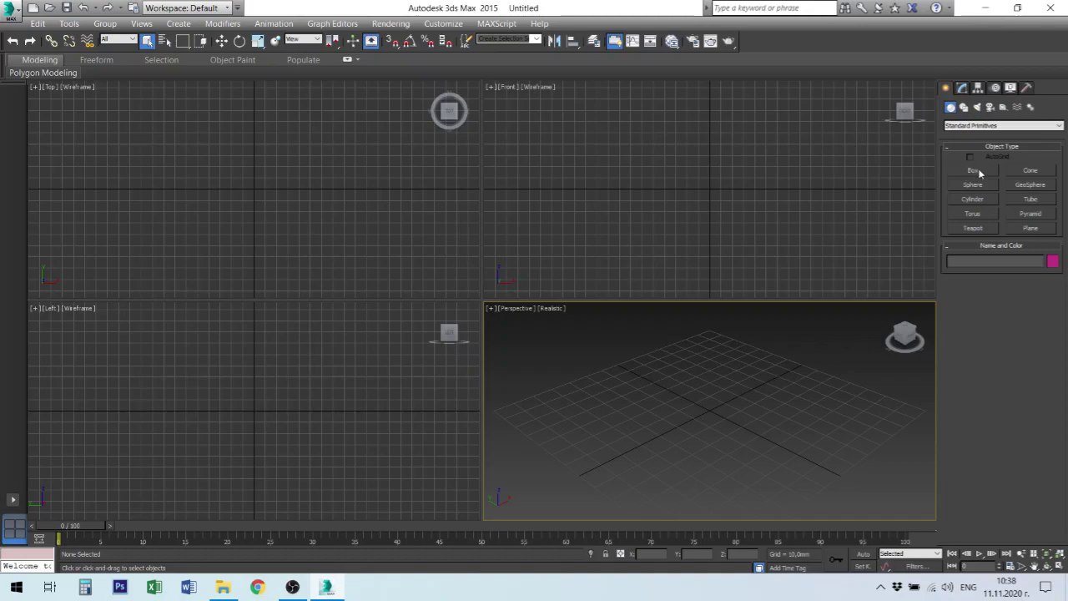
# Draw a plane in the Front viewport with 1 length segment and 1 width segment
pyautogui.click(1032, 228)
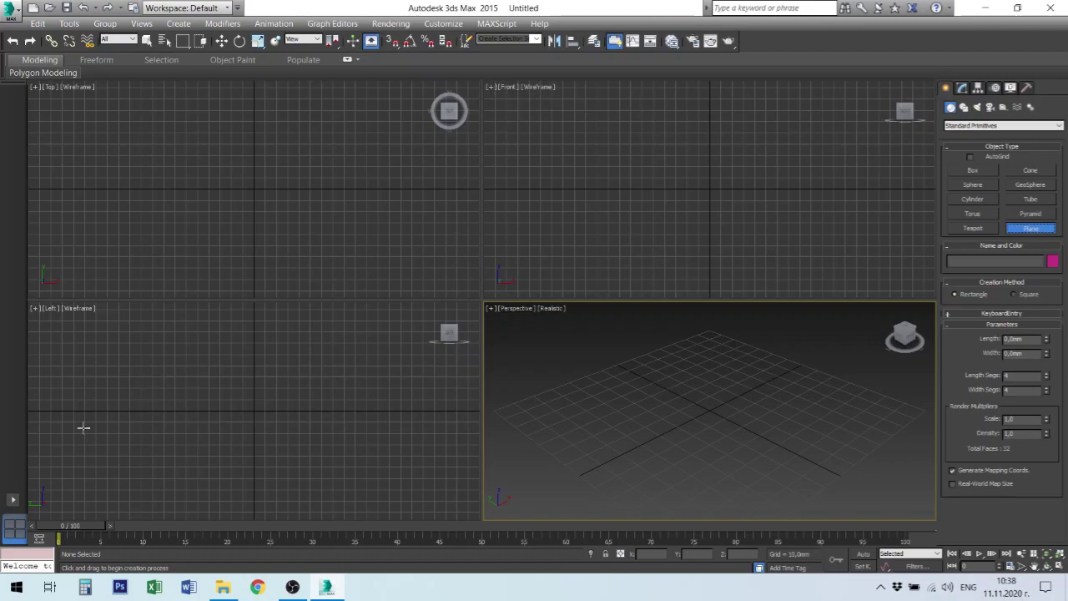
pyautogui.moveTo(664, 122); pyautogui.dragTo(763, 190)
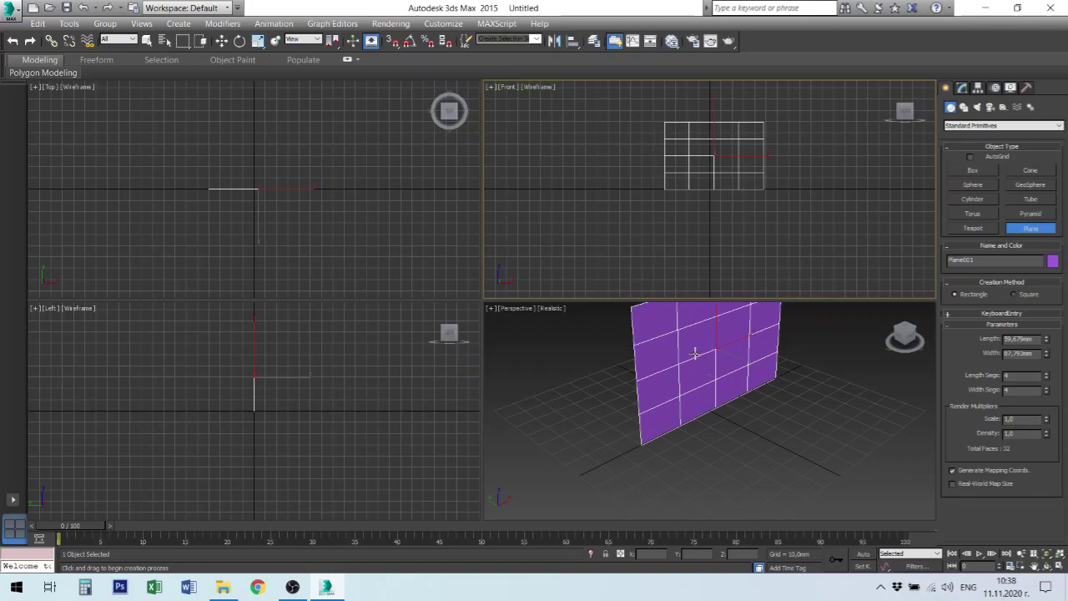
pyautogui.doubleClick(1020, 375)
pyautogui.write('1')
pyautogui.press('Tab')
pyautogui.write('1')
pyautogui.press('Tab')
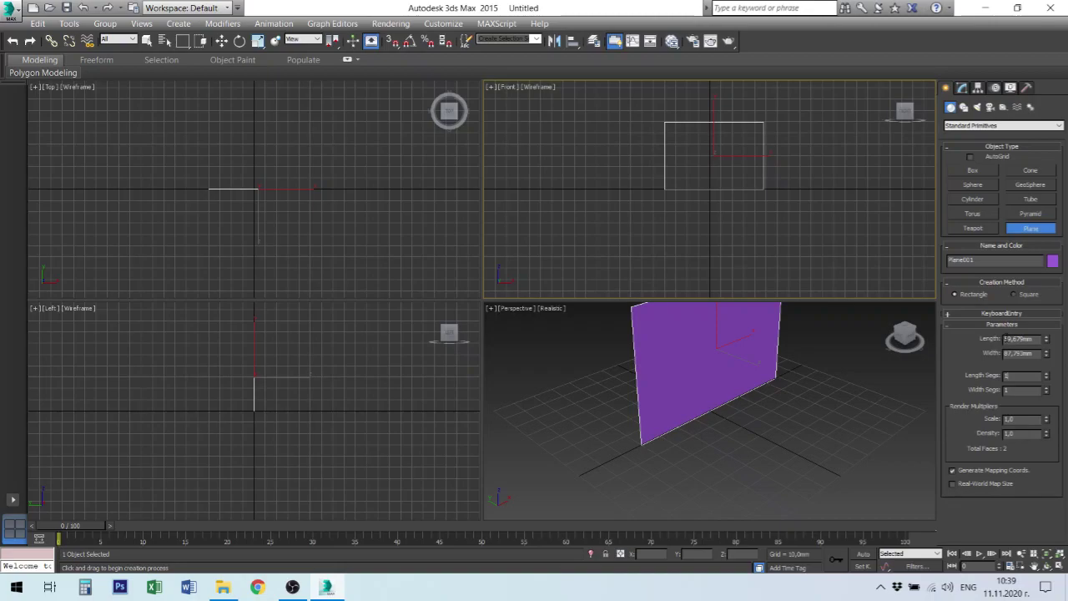
# Set the plane's width to 156,9 mm and its length to 140 mm
pyautogui.click(1010, 338)
pyautogui.press('Tab')
pyautogui.write('15')
pyautogui.write('8')
pyautogui.write('9')
pyautogui.press('Tab')
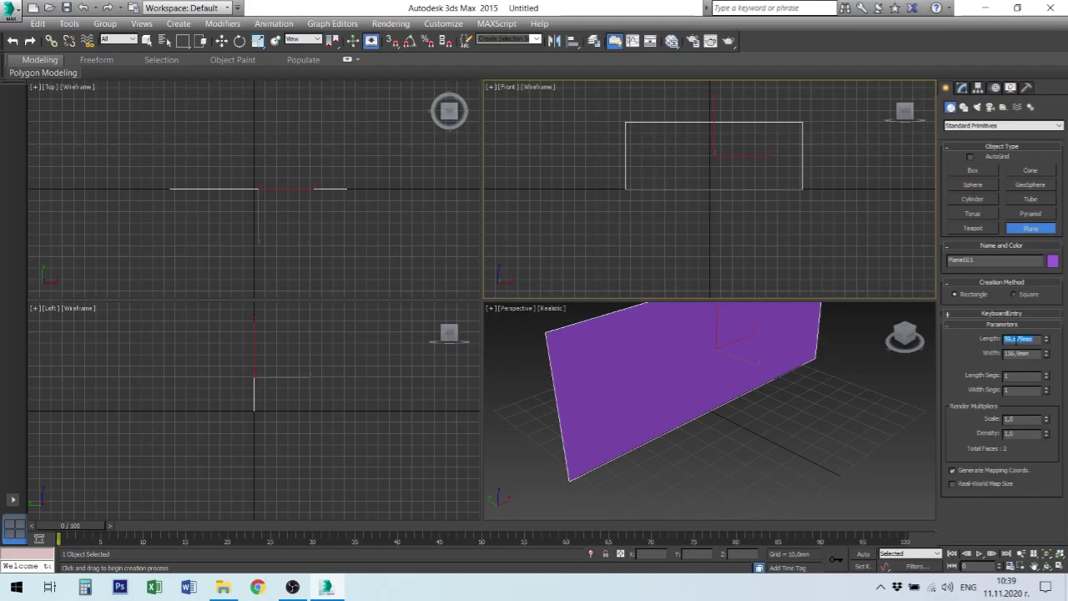
pyautogui.write('143')
pyautogui.press('Return')
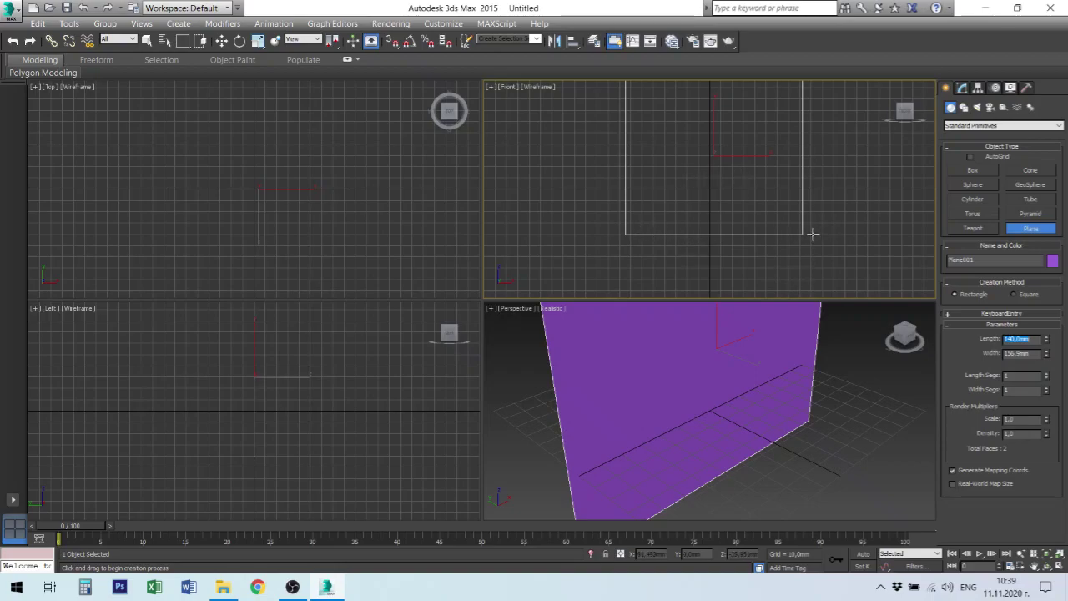
# Use Move to position Plane001 at X 0 and Z 70 mm
pyautogui.rightClick(720, 412)
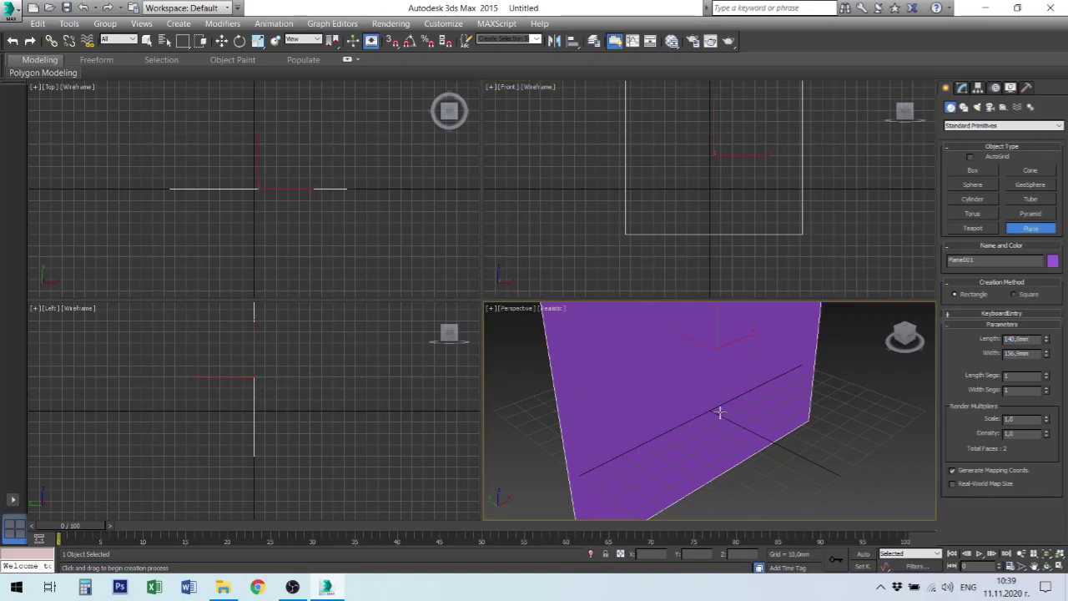
pyautogui.rightClick(721, 412)
pyautogui.rightClick(776, 415)
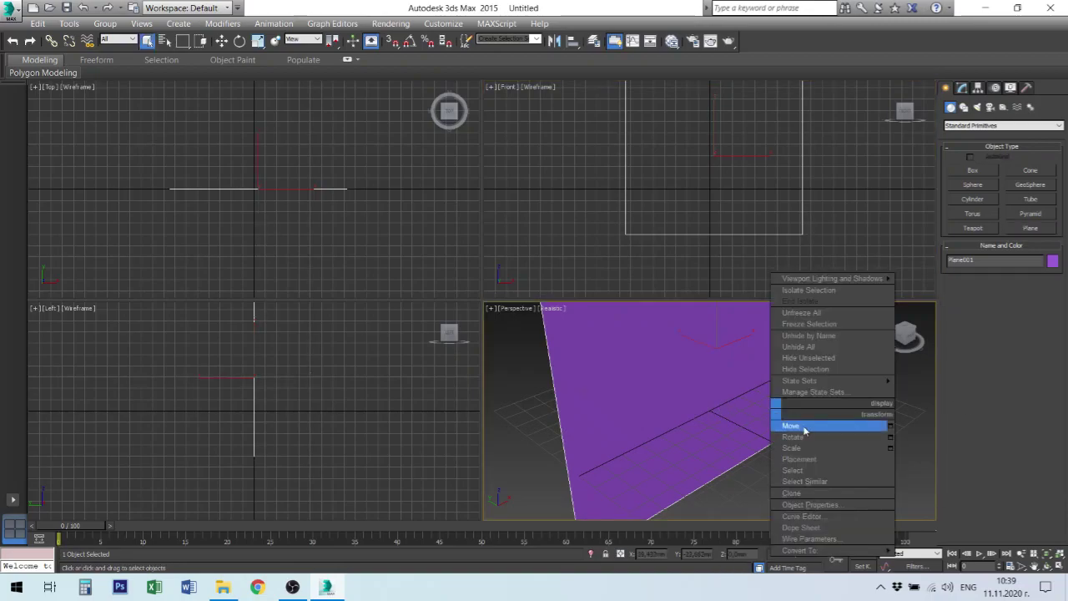
pyautogui.click(797, 426)
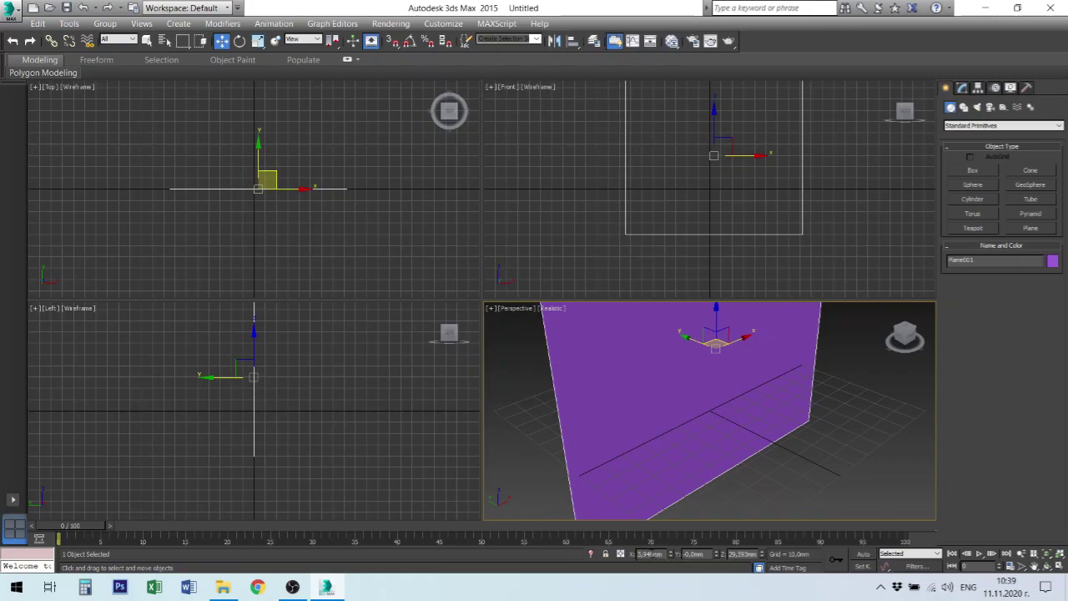
pyautogui.doubleClick(649, 553)
pyautogui.write('0')
pyautogui.press('Return')
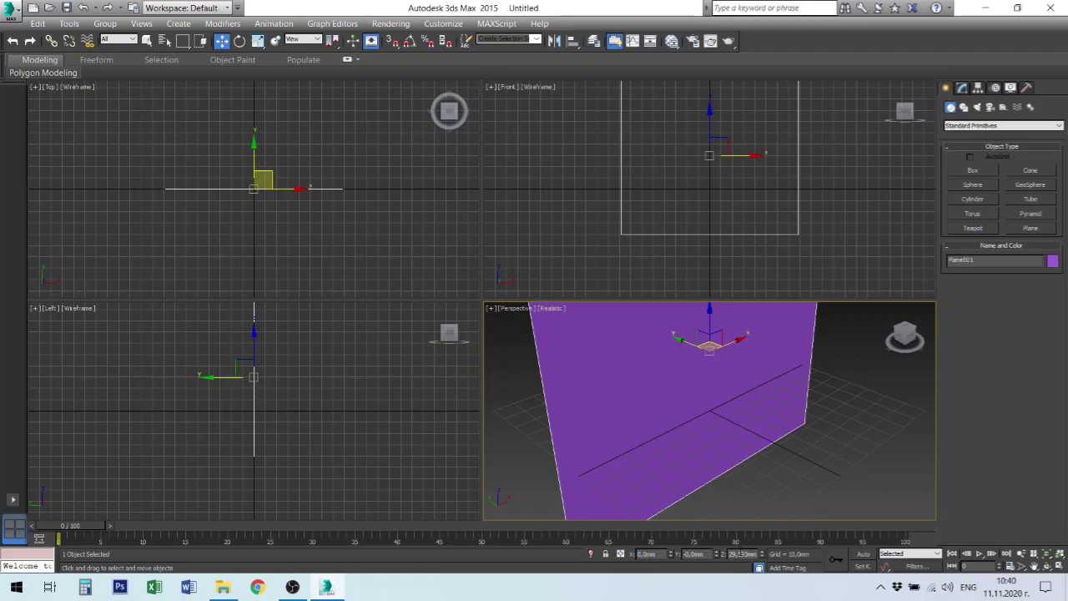
pyautogui.click(742, 553)
pyautogui.write('7')
pyautogui.write('0')
pyautogui.press('Return')
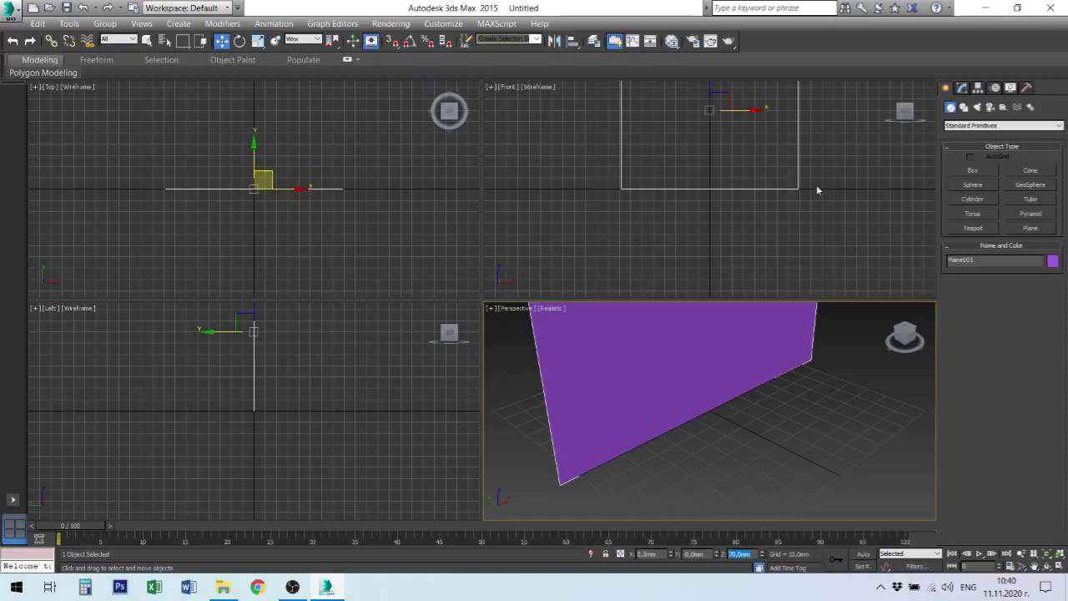
# Draw a second plane in the Left view, 140 mm long and 100 mm wide
pyautogui.click(295, 445)
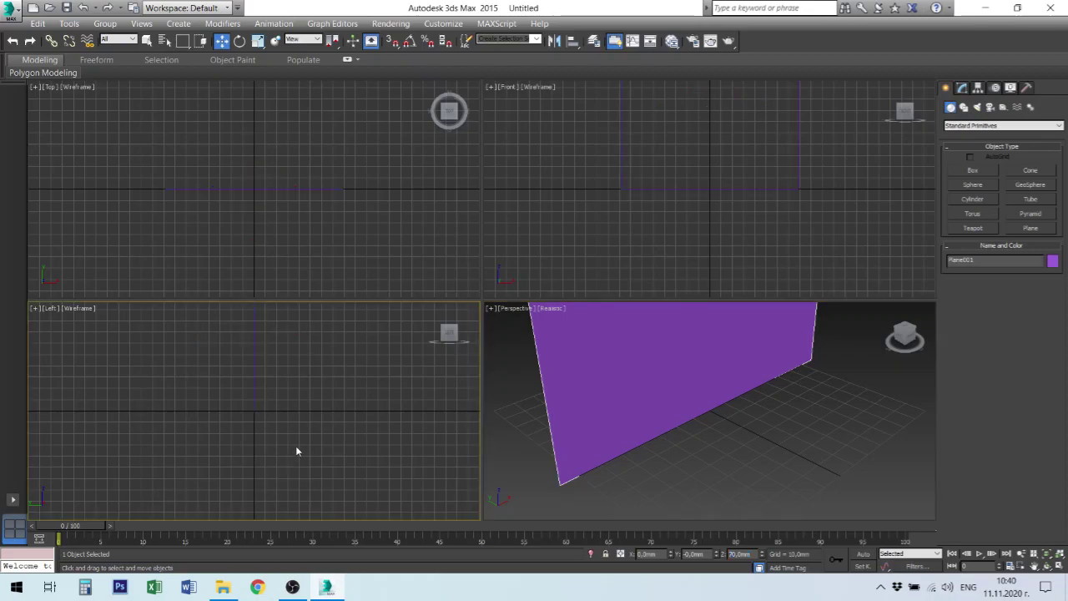
pyautogui.moveTo(306, 374); pyautogui.dragTo(319, 422, button='middle')
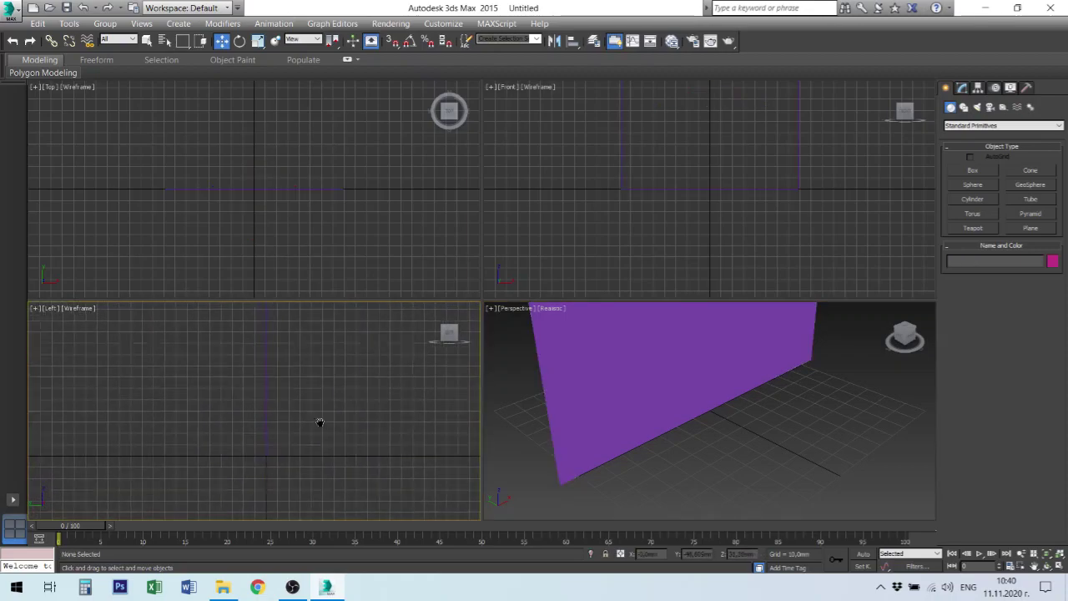
pyautogui.scroll(-1, 324, 373)
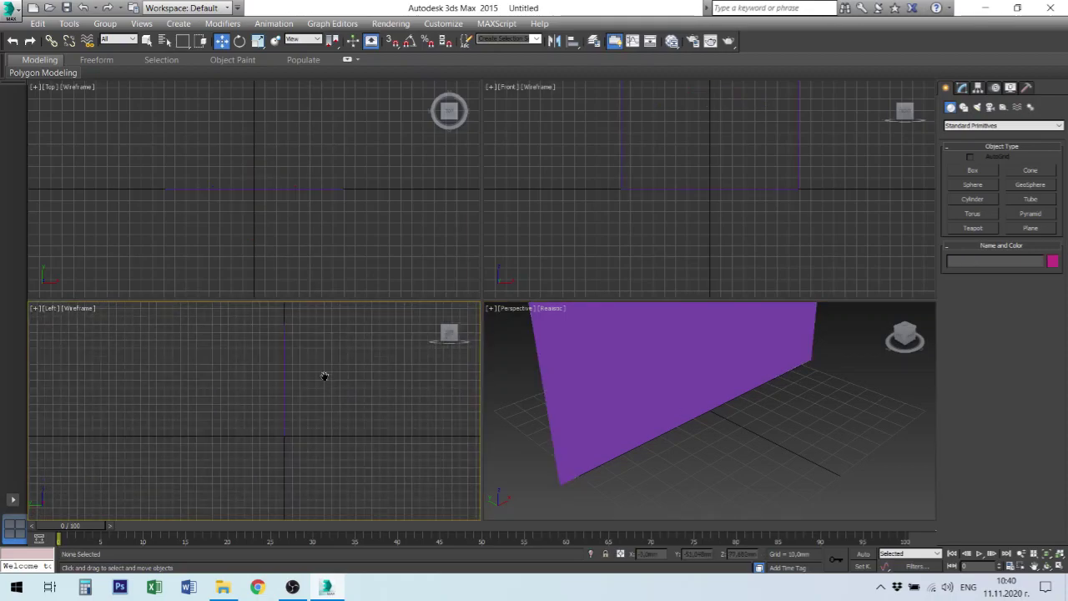
pyautogui.scroll(-1, 325, 374)
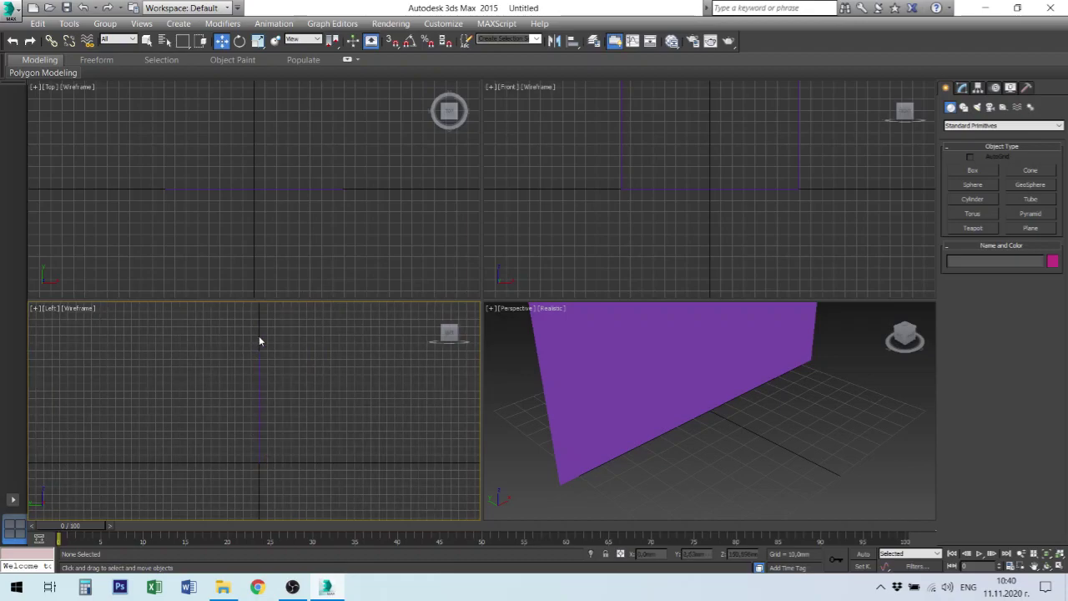
pyautogui.click(1031, 229)
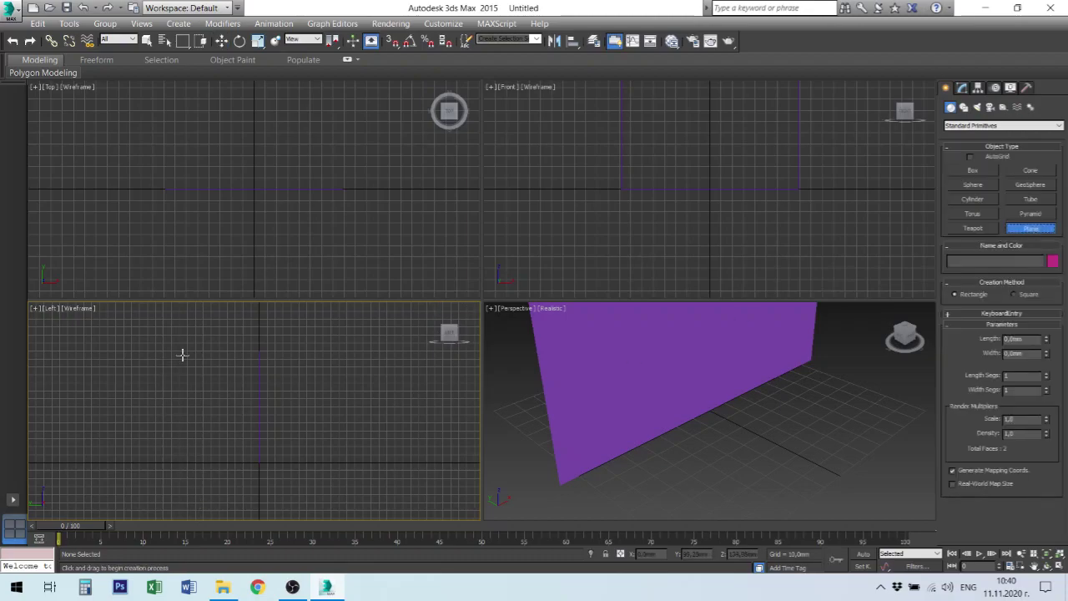
pyautogui.moveTo(178, 354); pyautogui.dragTo(329, 461)
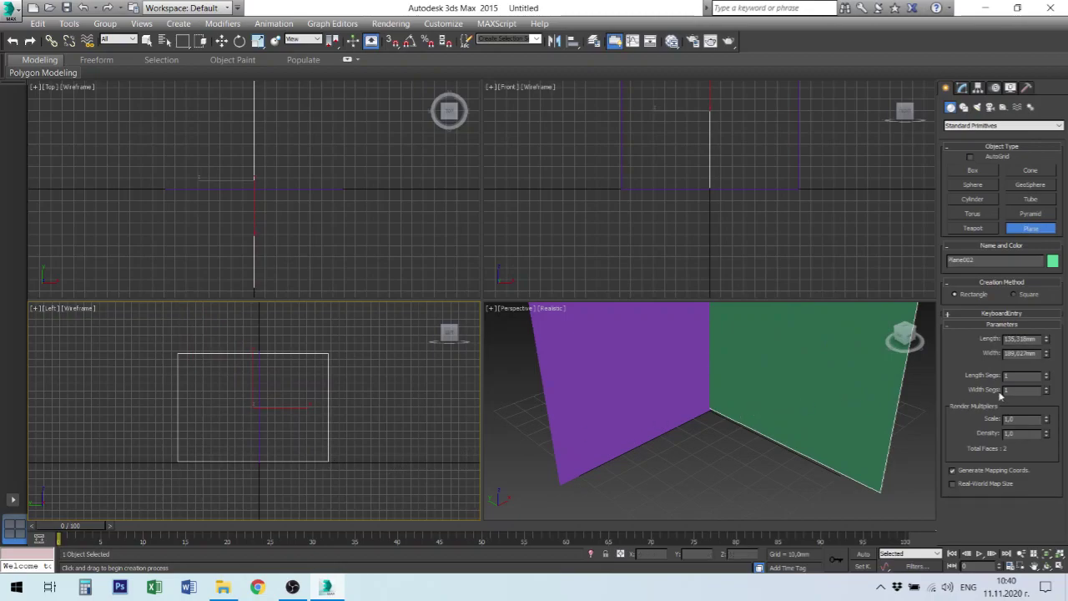
pyautogui.doubleClick(1011, 339)
pyautogui.write('140')
pyautogui.press('Return')
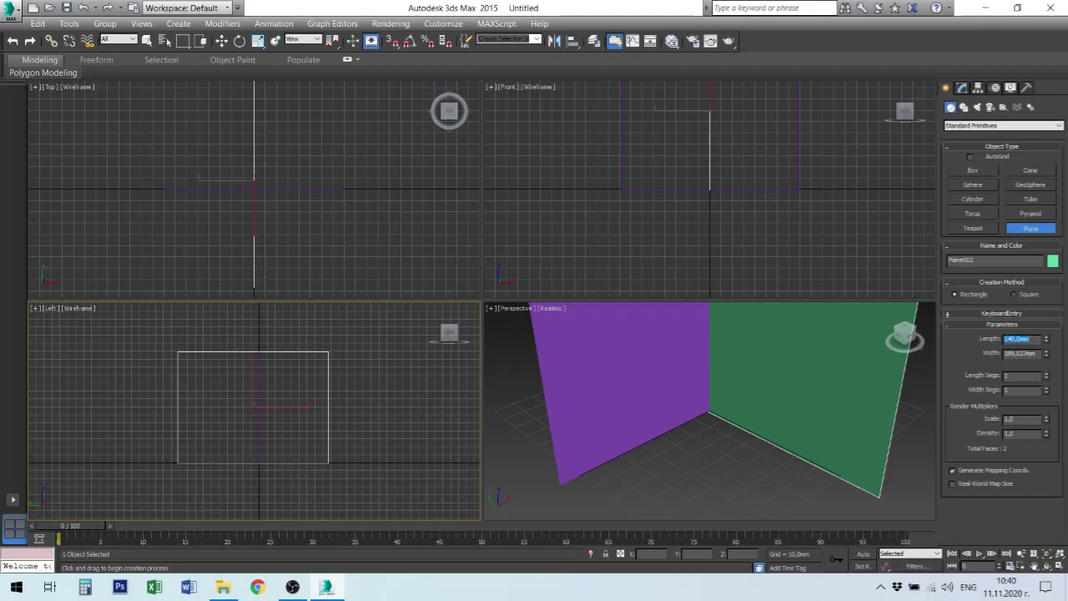
pyautogui.doubleClick(1011, 353)
pyautogui.write('100')
pyautogui.press('Return')
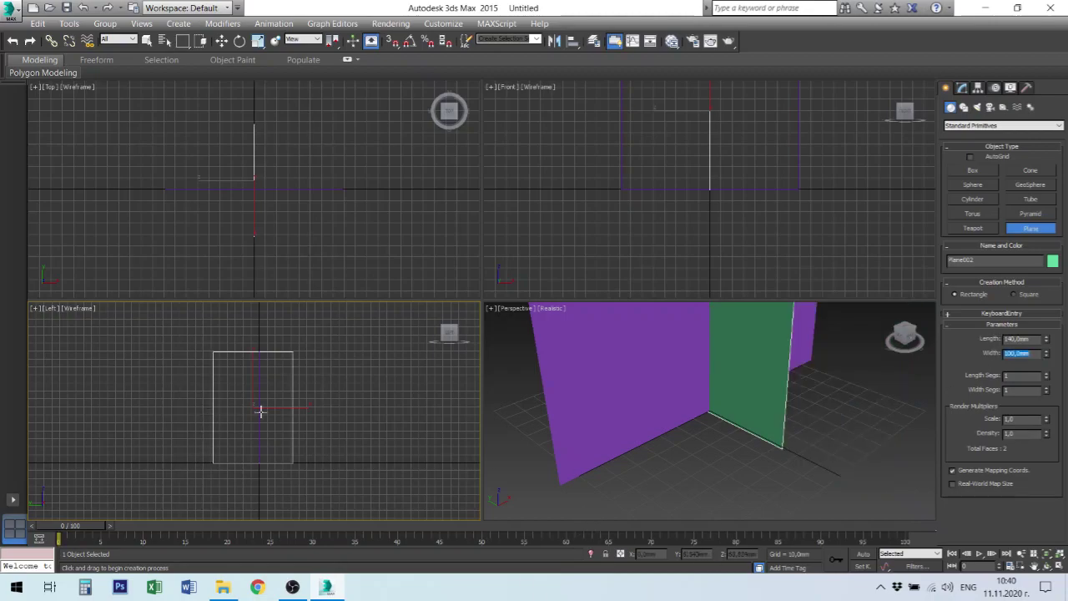
# Move the green plane to Z 70 and Y 0, then fit both planes in all views
pyautogui.press('w')
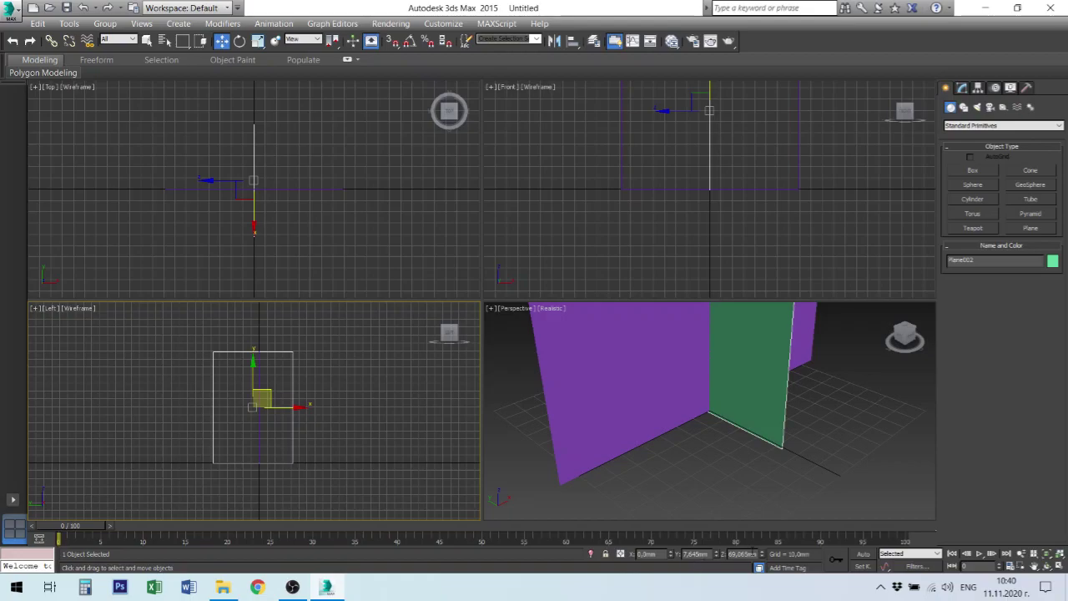
pyautogui.doubleClick(738, 553)
pyautogui.write('70')
pyautogui.press('Return')
pyautogui.doubleClick(706, 553)
pyautogui.write('0')
pyautogui.press('Return')
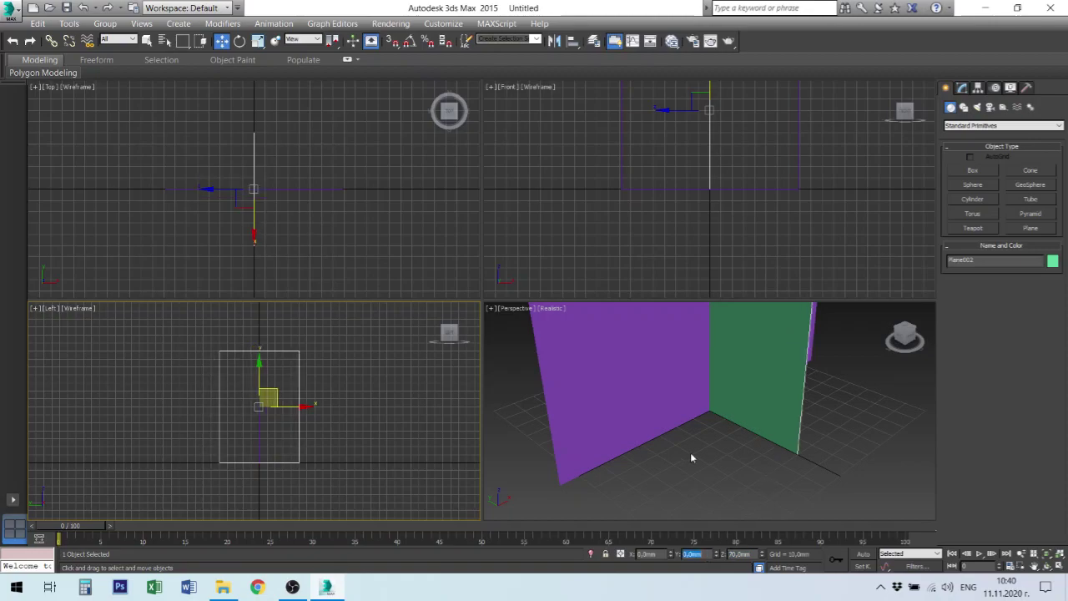
pyautogui.click(1059, 554)
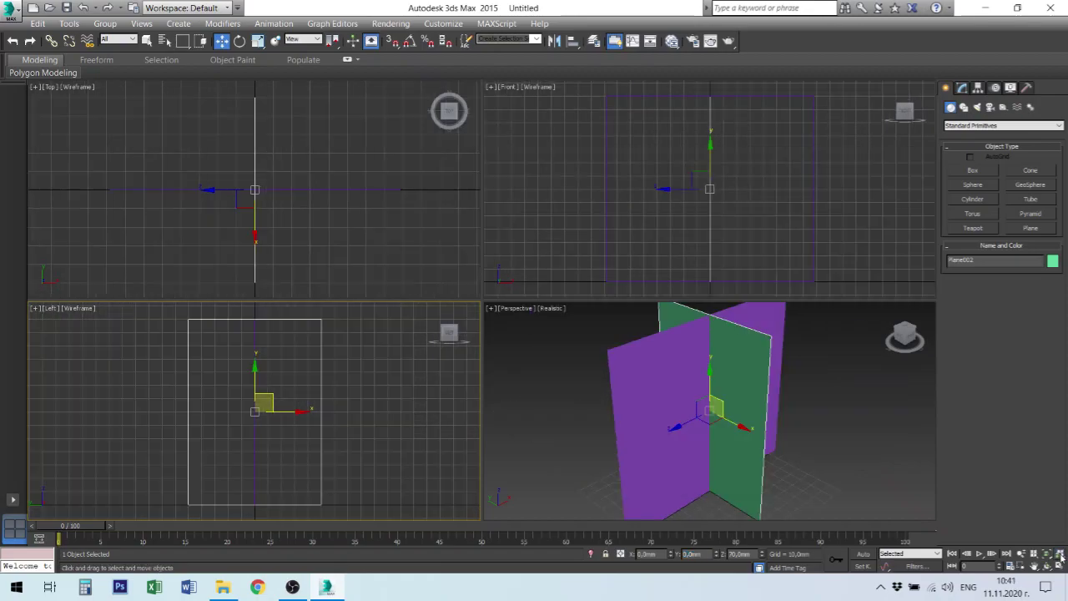
pyautogui.click(830, 431)
pyautogui.scroll(-3, 830, 431)
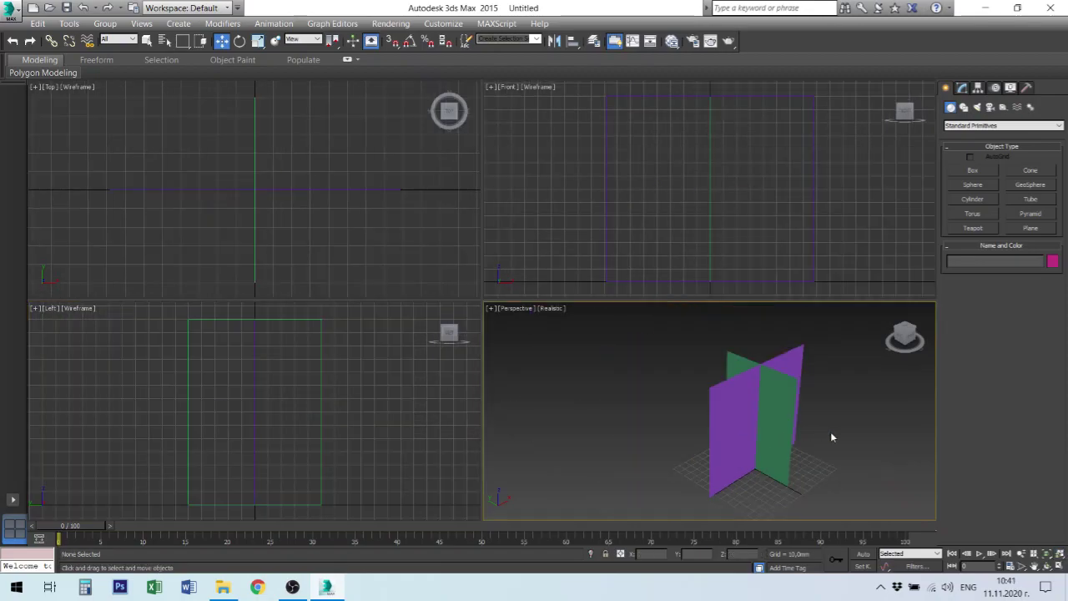
pyautogui.moveTo(830, 432)
pyautogui.mouseDown(button='middle')
pyautogui.moveTo(778, 419)
pyautogui.moveTo(766, 433)
pyautogui.mouseUp(button='middle')
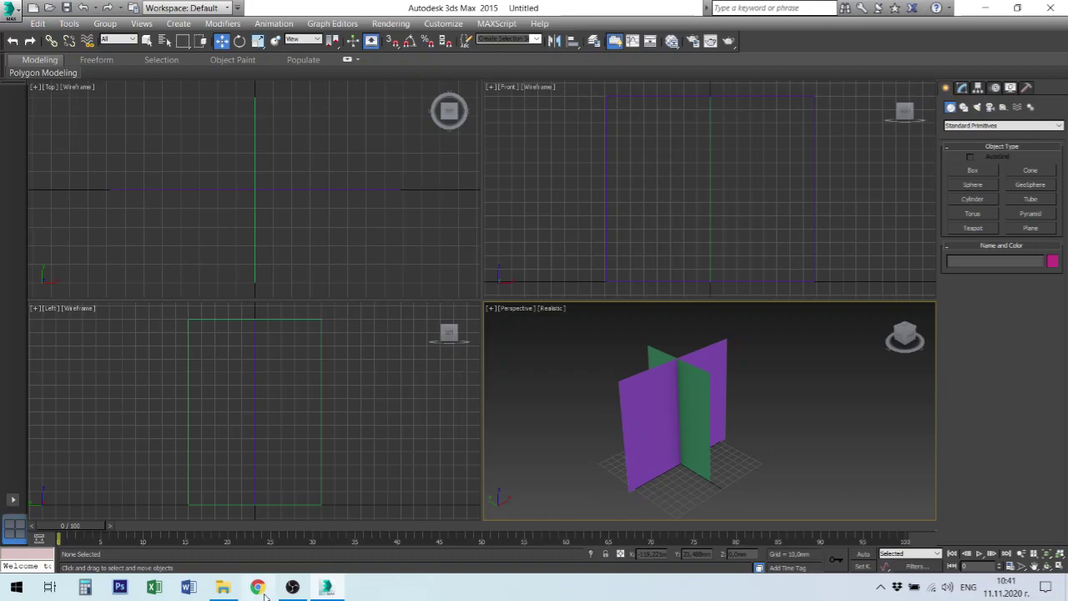
pyautogui.click(234, 592)
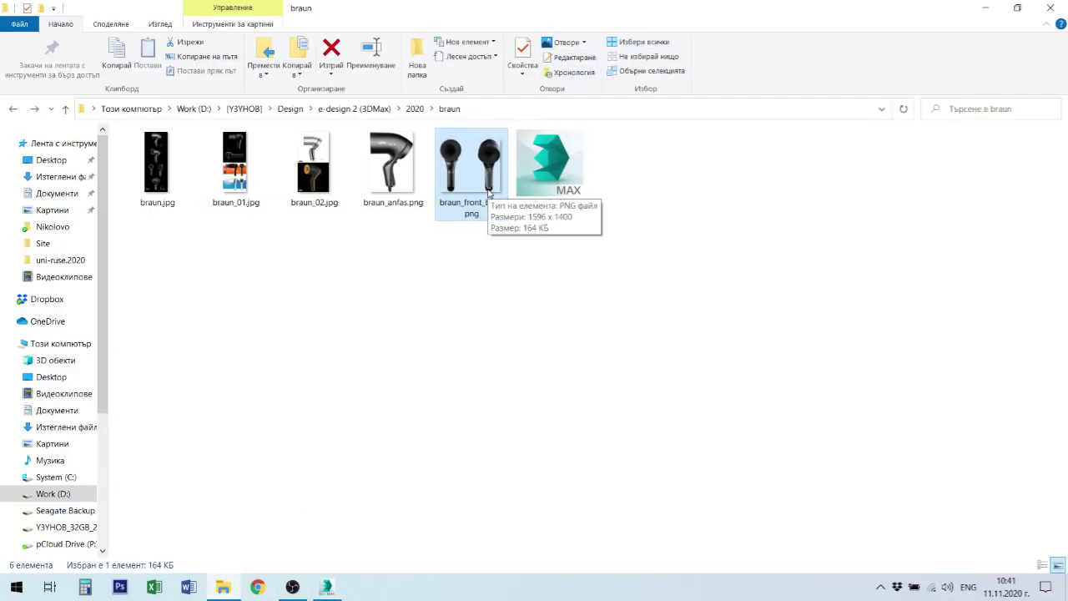
pyautogui.click(328, 588)
# Widen Plane001 to 159,6 mm in the Modify panel and slide it about 15,6 mm along Y
pyautogui.click(722, 381)
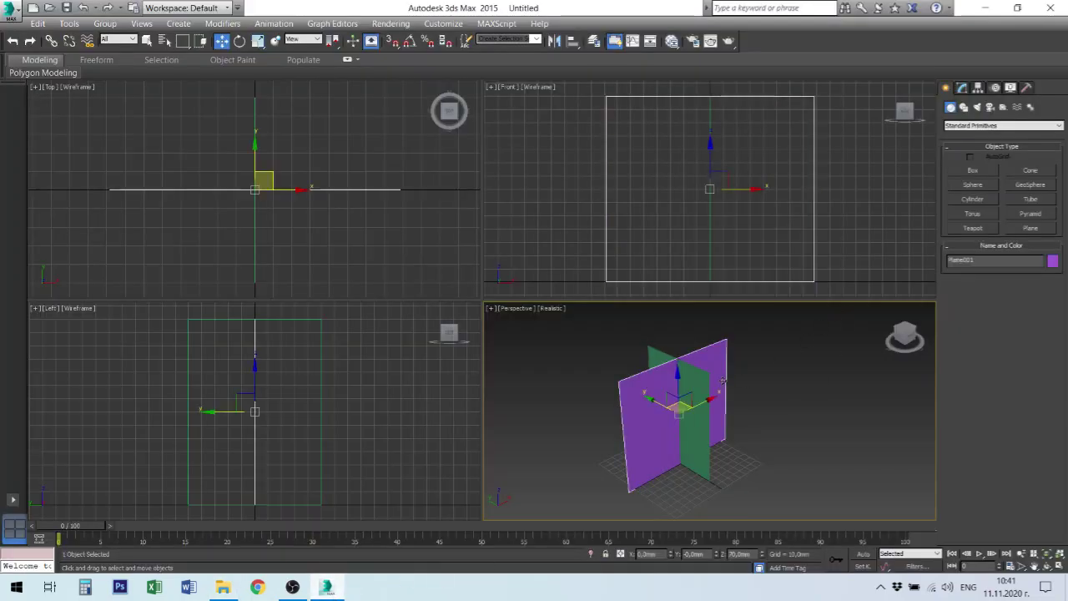
pyautogui.click(962, 88)
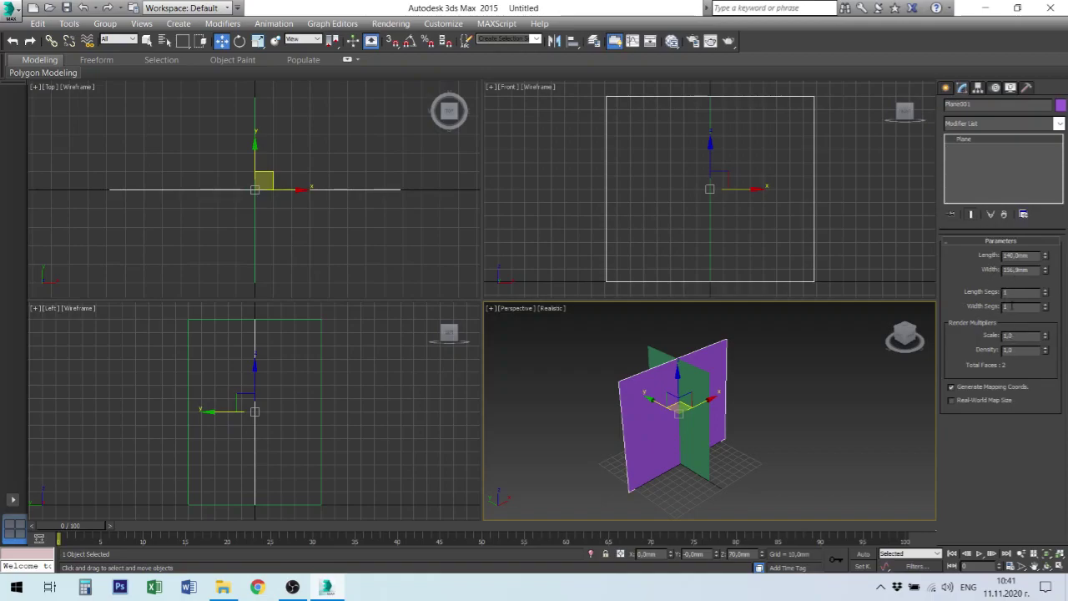
pyautogui.press('BackSpace')
pyautogui.press('BackSpace')
pyautogui.press('Return')
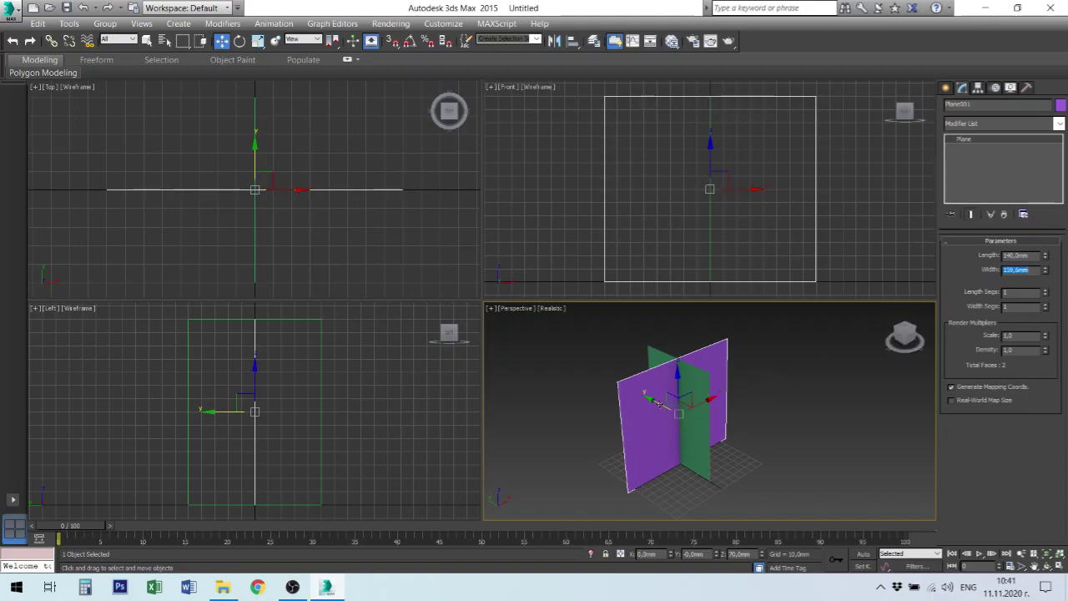
pyautogui.moveTo(659, 404); pyautogui.dragTo(619, 382)
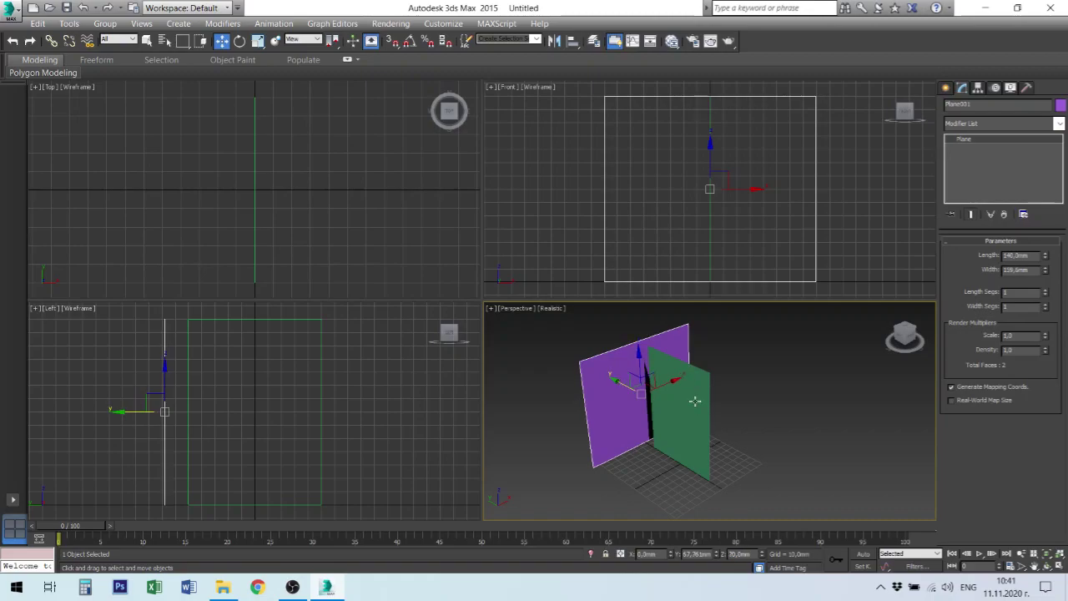
# Drag green Plane002 along X to about 78,4 mm, meeting the purple plane's end
pyautogui.click(694, 401)
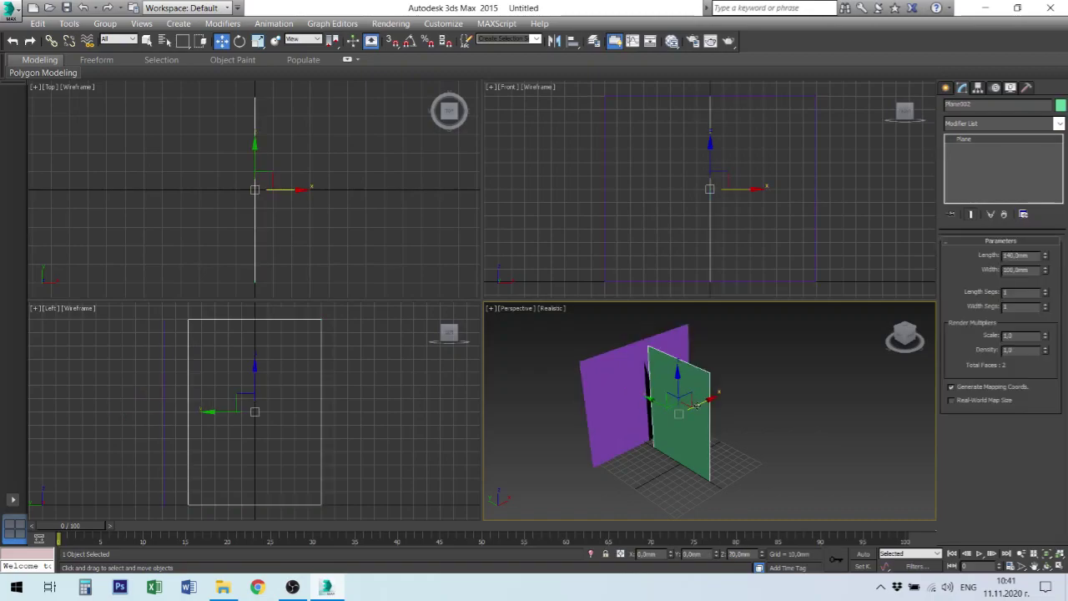
pyautogui.moveTo(706, 397); pyautogui.dragTo(741, 383)
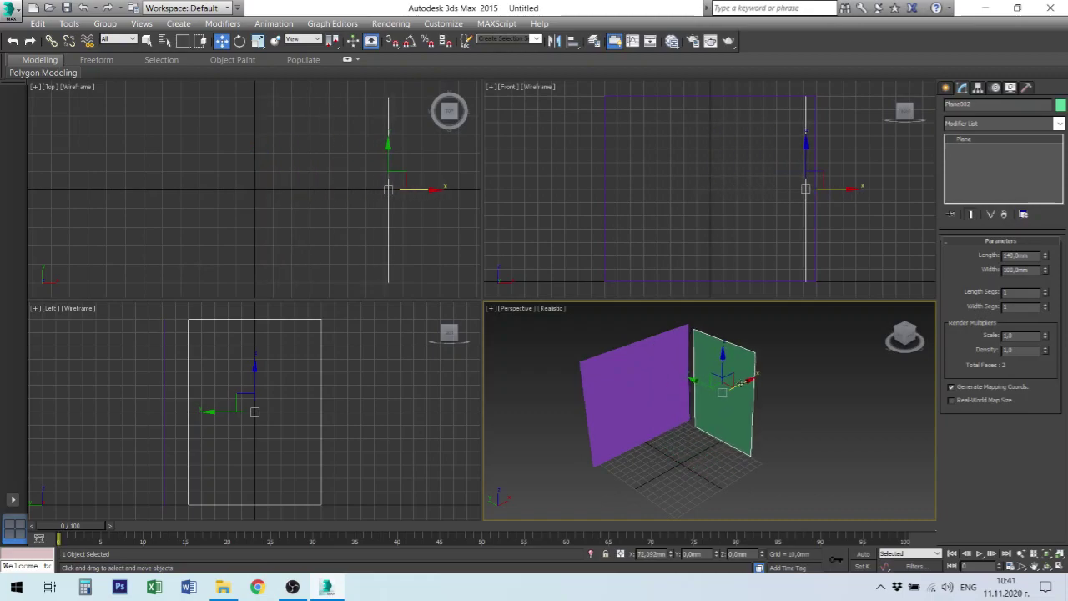
pyautogui.moveTo(742, 383); pyautogui.dragTo(744, 382)
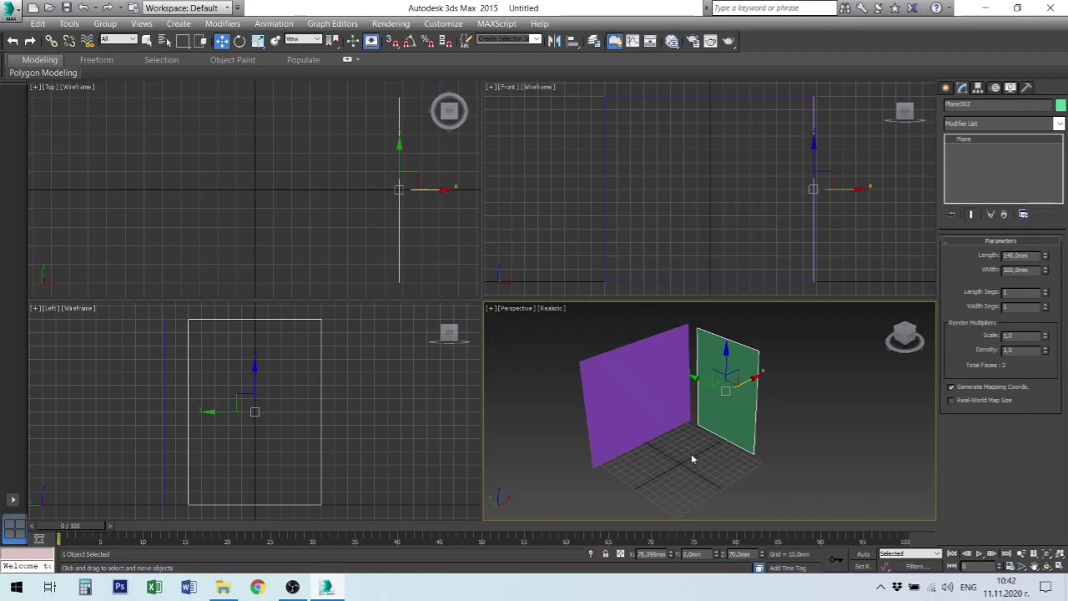
pyautogui.click(831, 394)
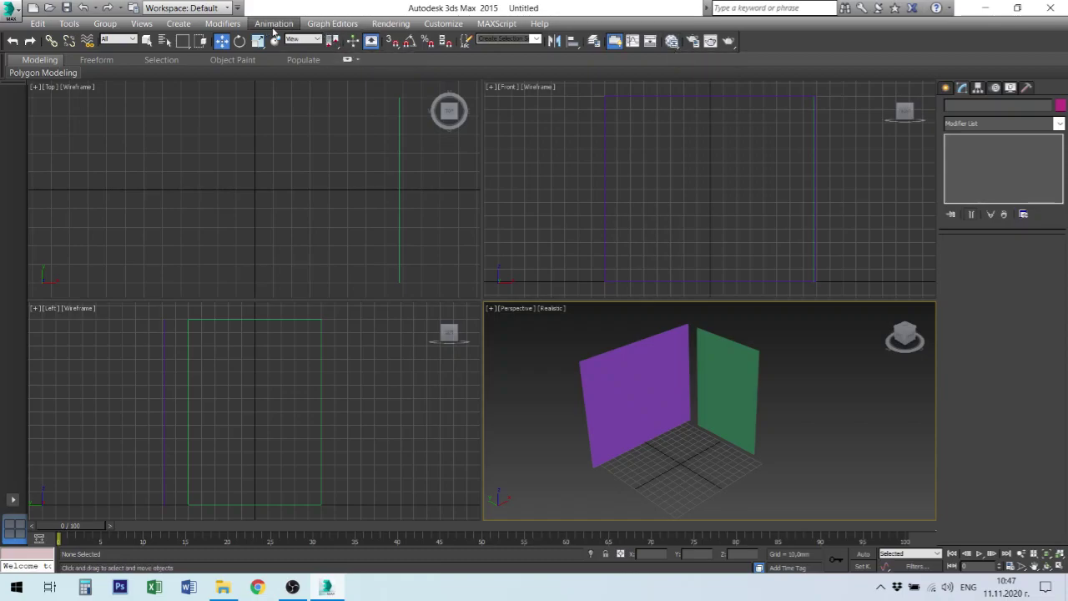
# Browse the Rendering menu, then open the Compact Material Editor from the toolbar flyout
pyautogui.click(392, 24)
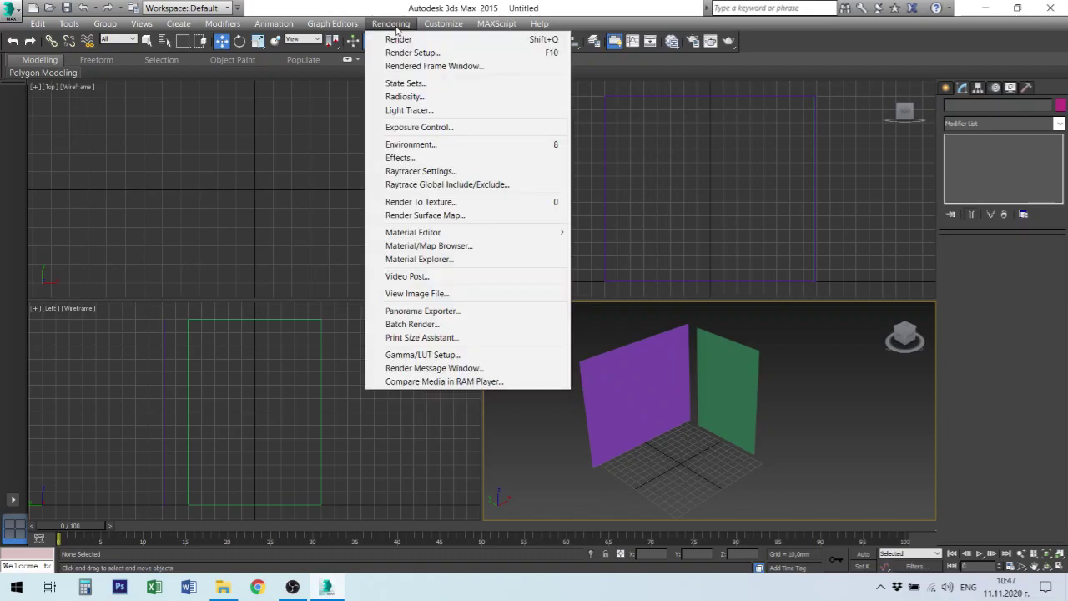
pyautogui.click(372, 31)
pyautogui.click(263, 25)
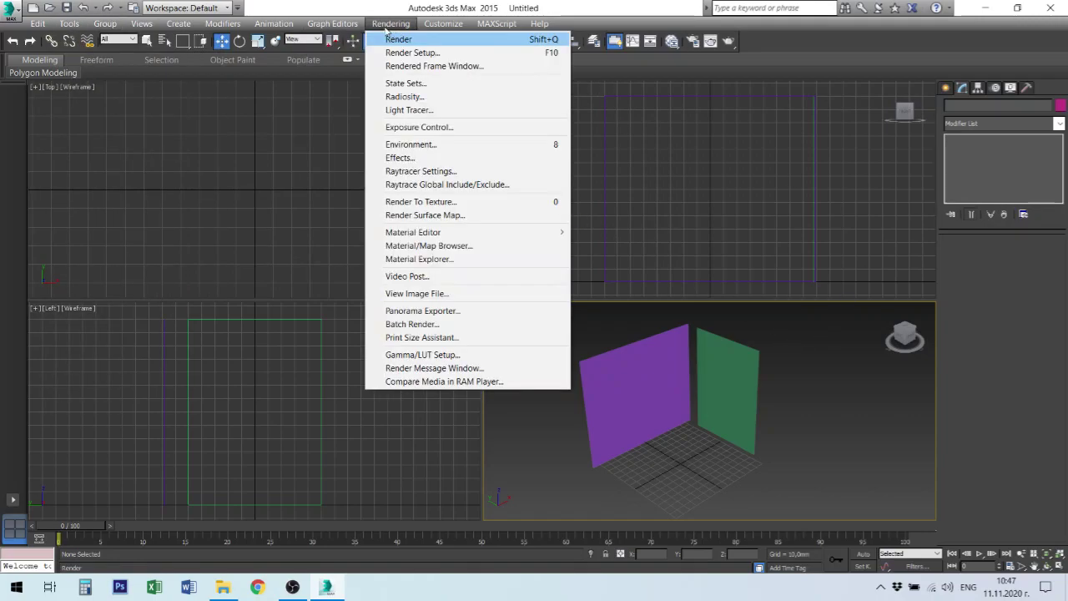
pyautogui.click(845, 168)
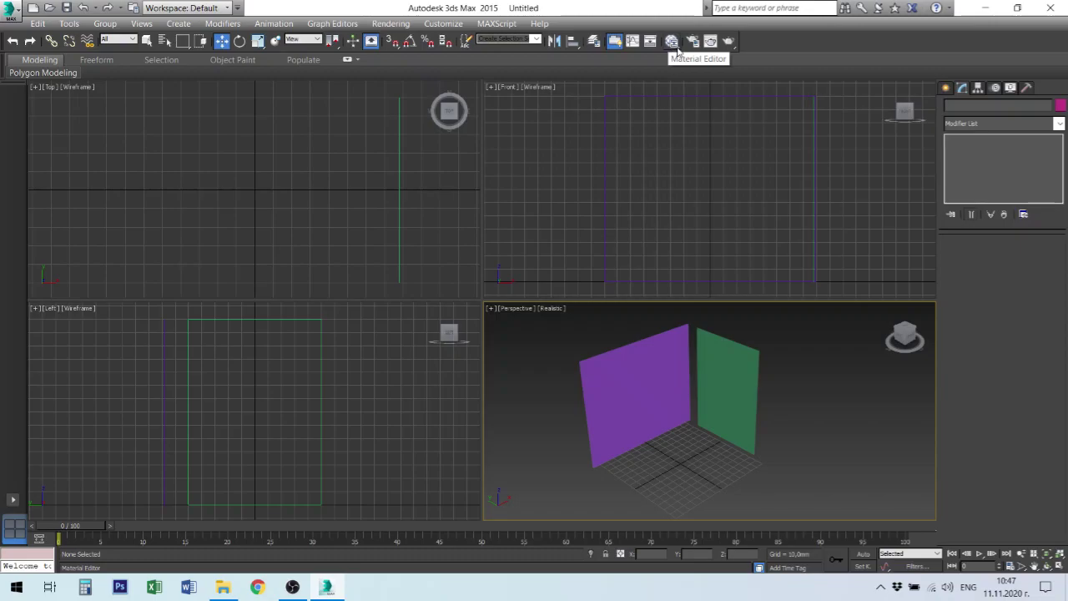
pyautogui.click(678, 49)
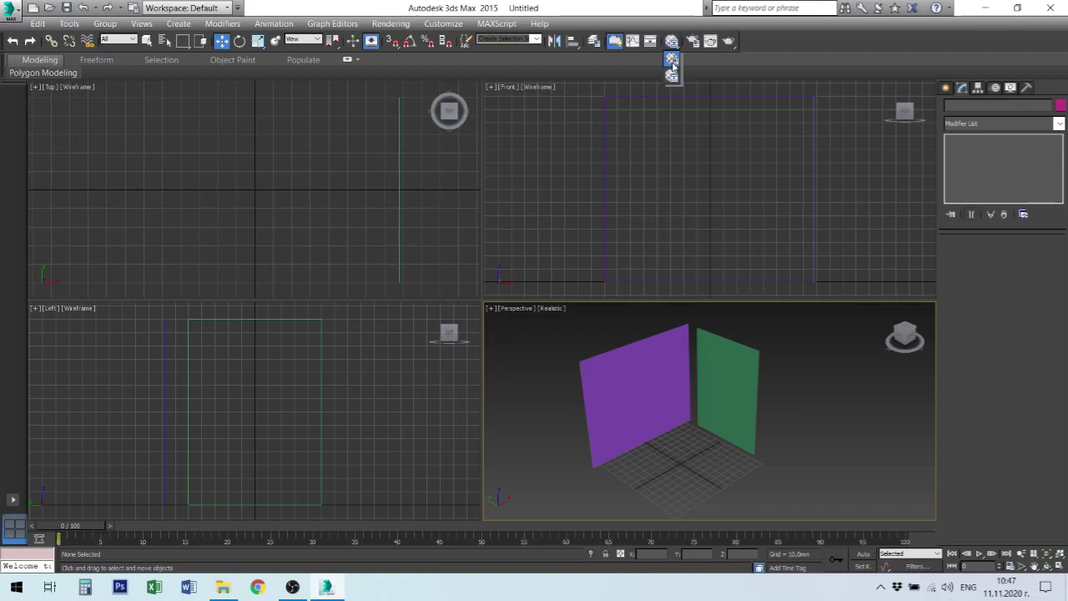
pyautogui.moveTo(673, 67); pyautogui.dragTo(674, 47)
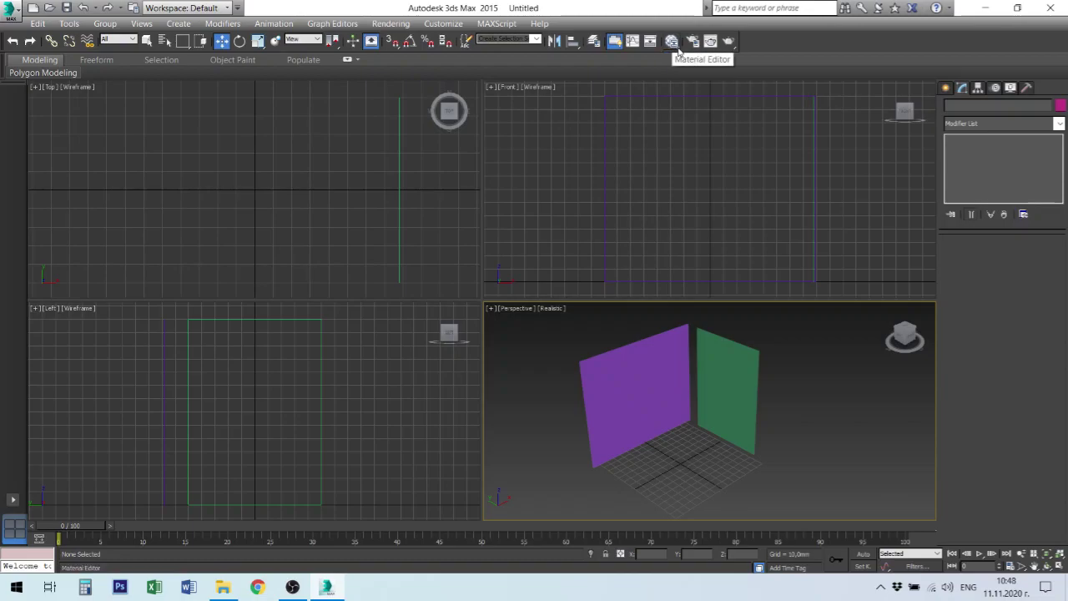
pyautogui.moveTo(678, 51); pyautogui.dragTo(677, 60)
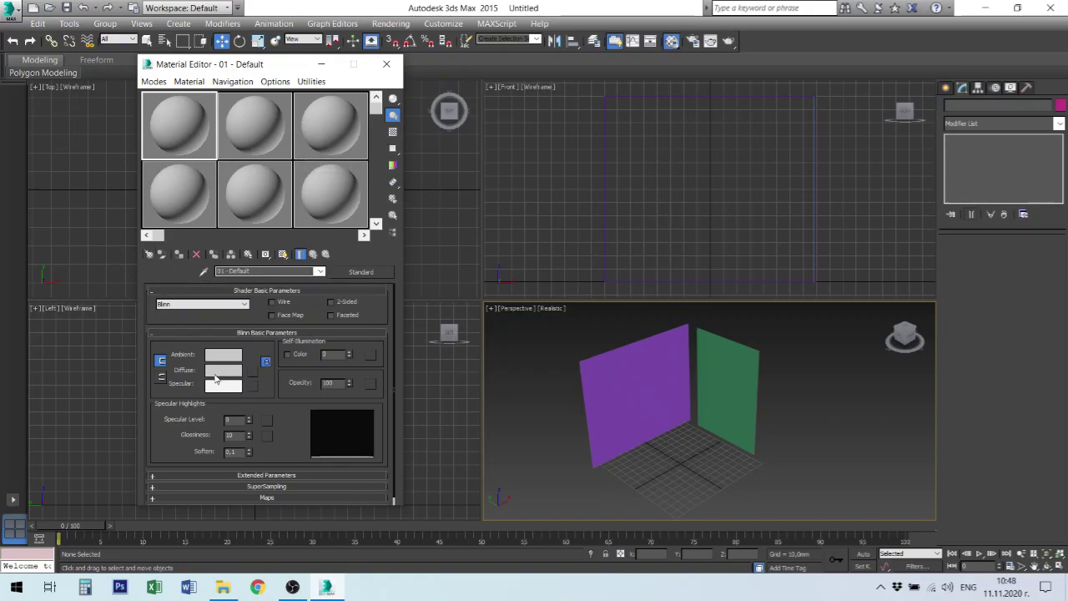
# Collapse the Shader and Blinn Basic Parameters rollouts of 01 - Default, toggling slots 1 and 2
pyautogui.click(161, 291)
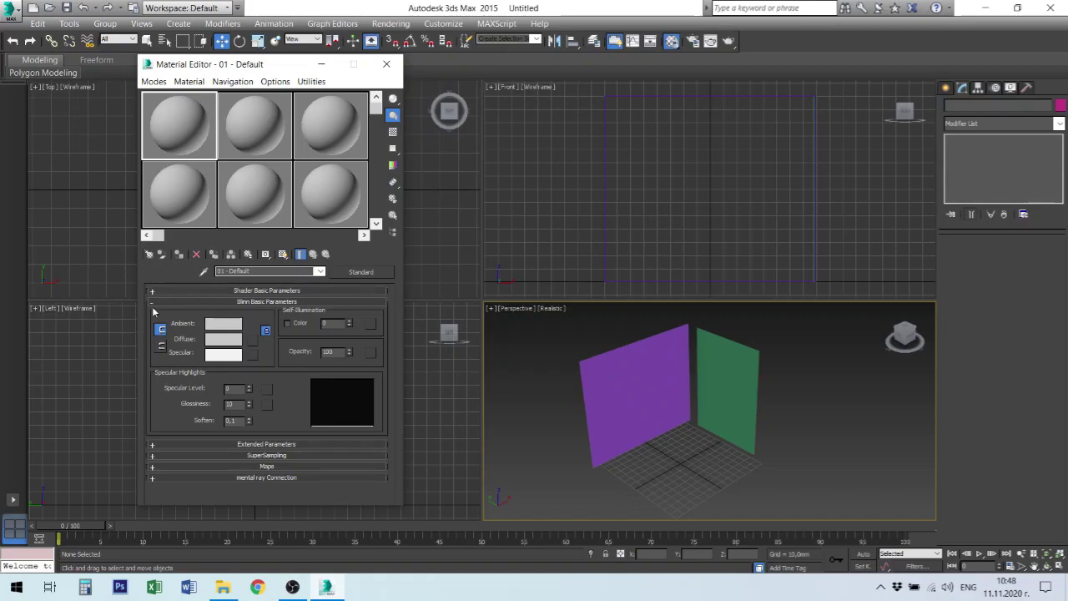
pyautogui.click(162, 302)
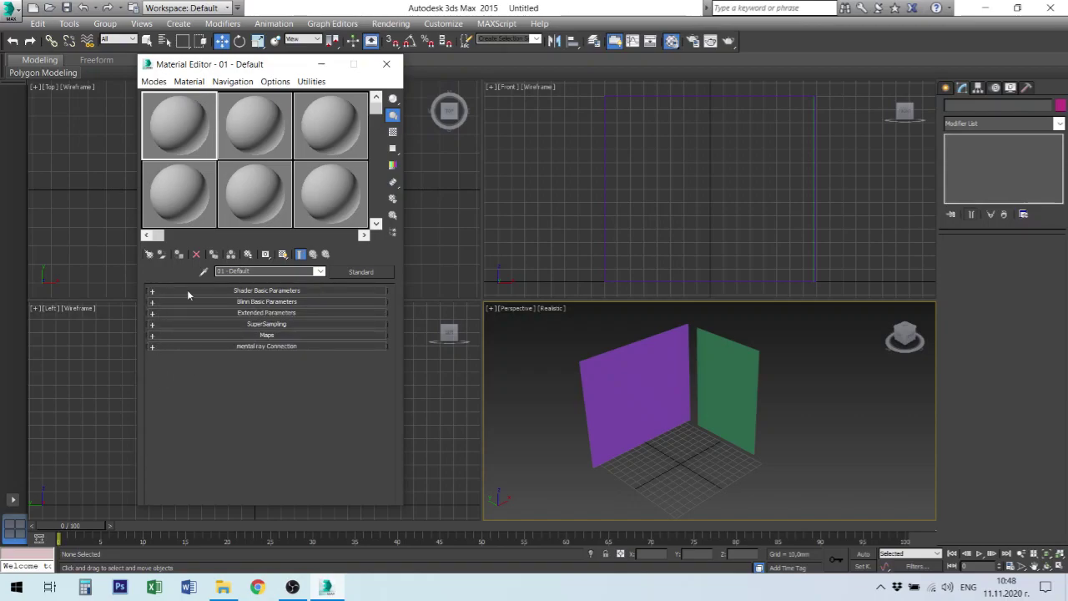
pyautogui.click(253, 123)
pyautogui.click(187, 122)
pyautogui.click(195, 127)
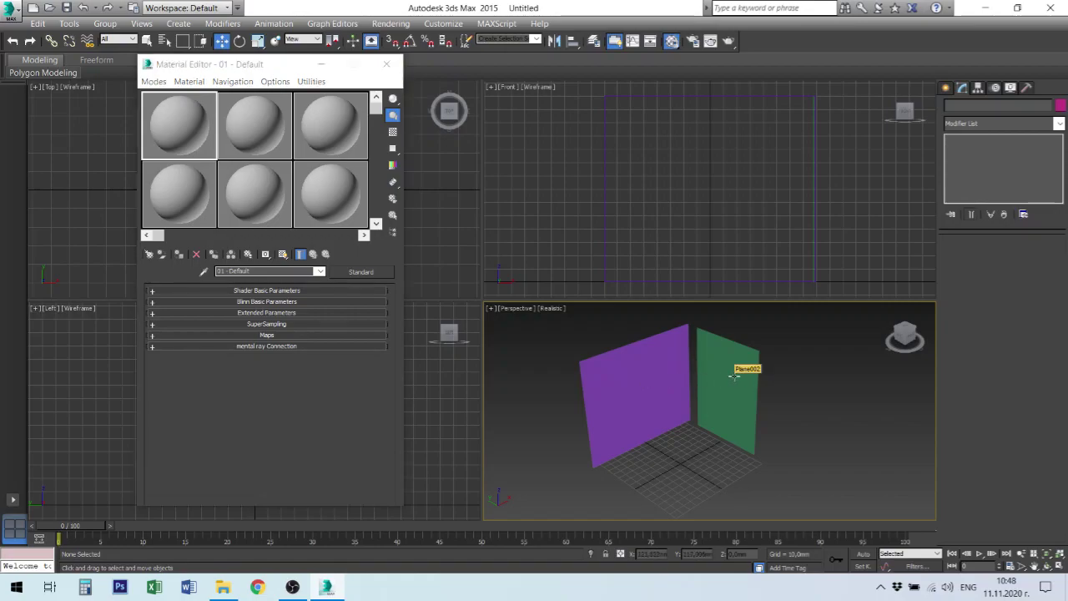
pyautogui.click(733, 376)
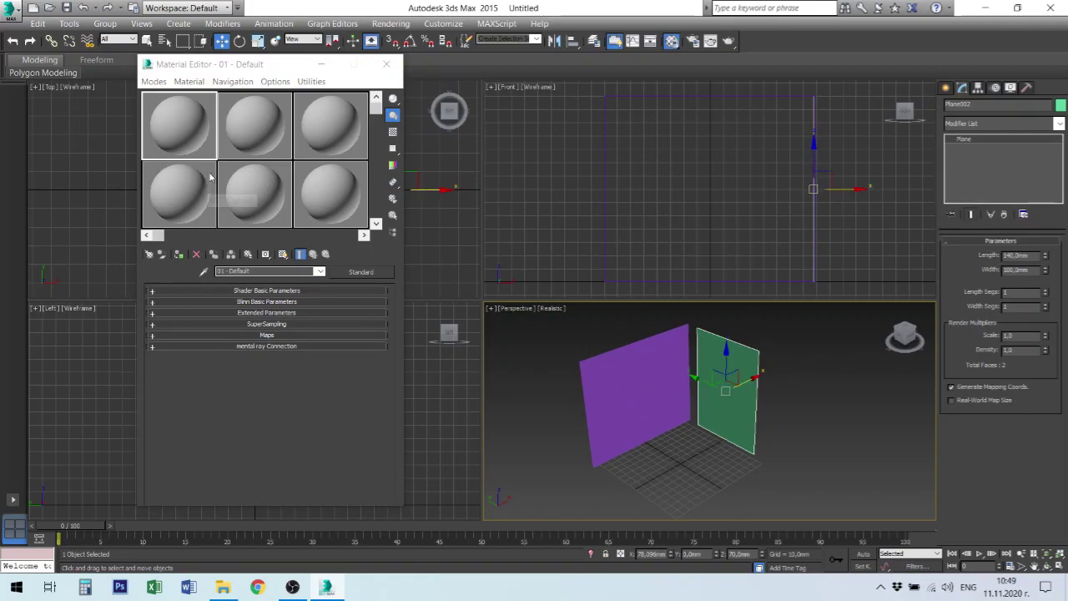
pyautogui.click(855, 433)
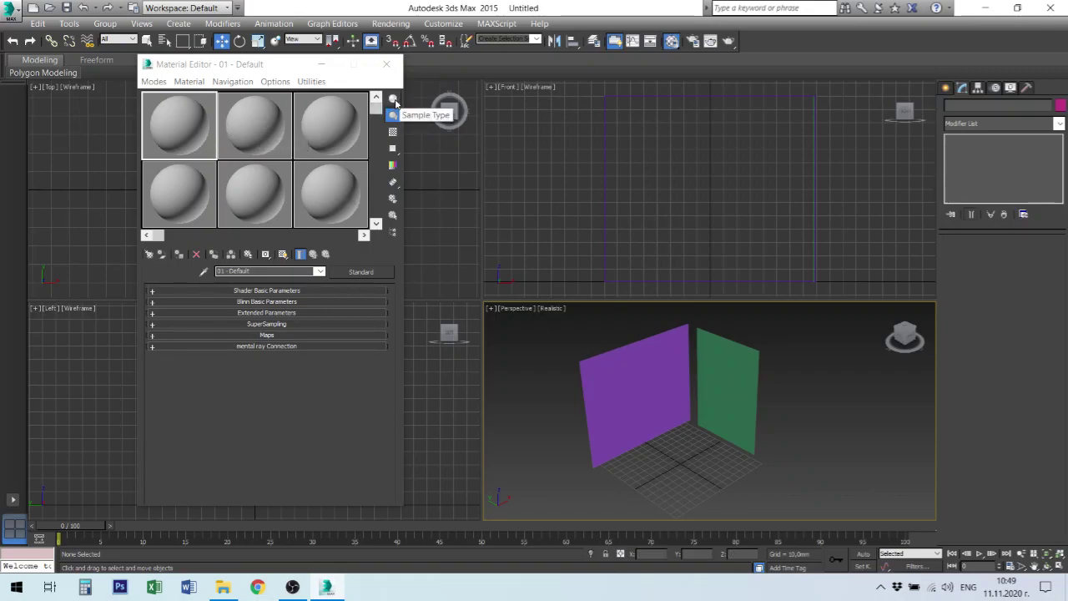
# Change the first material slot's sample preview from sphere to cube
pyautogui.click(393, 99)
pyautogui.moveTo(396, 103); pyautogui.dragTo(417, 104)
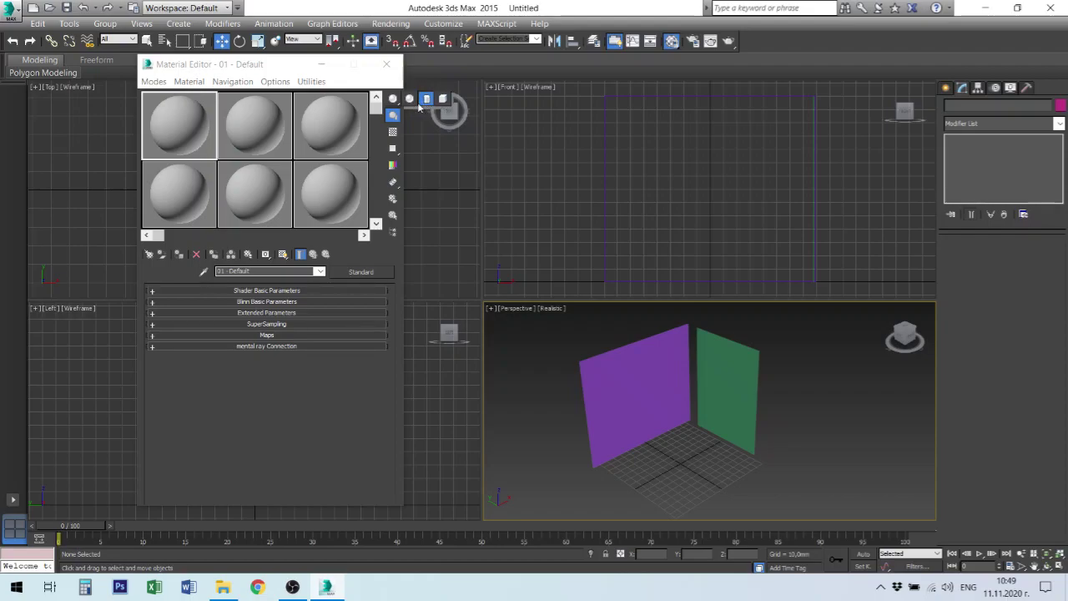
pyautogui.moveTo(418, 103); pyautogui.dragTo(443, 104)
pyautogui.click(244, 124)
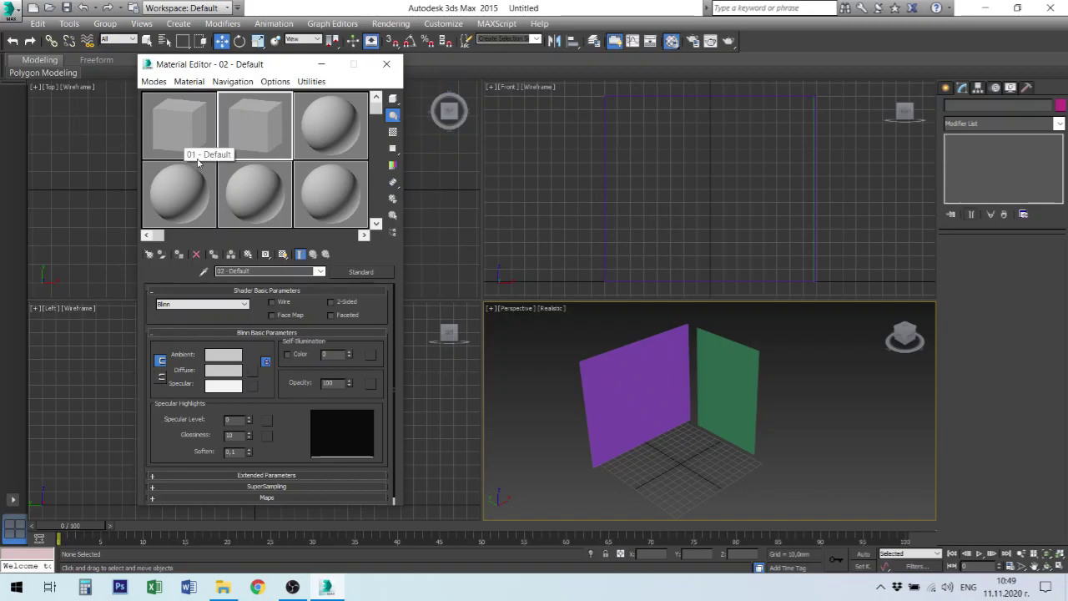
pyautogui.click(199, 113)
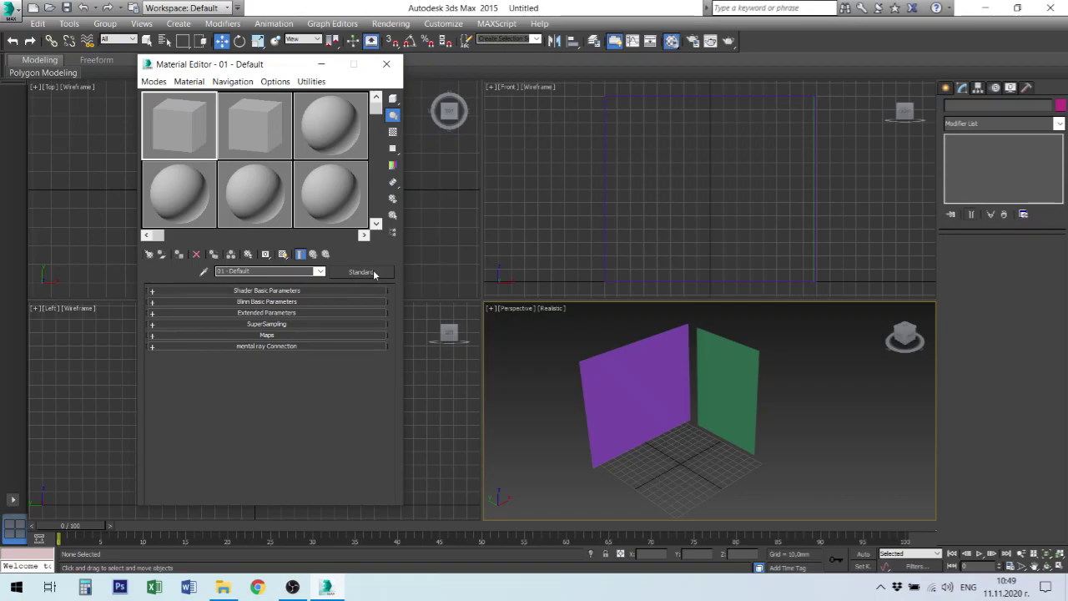
# Activate slot 2, 02 - Default, and collapse its Shader and Blinn Basic Parameters rollouts
pyautogui.click(258, 139)
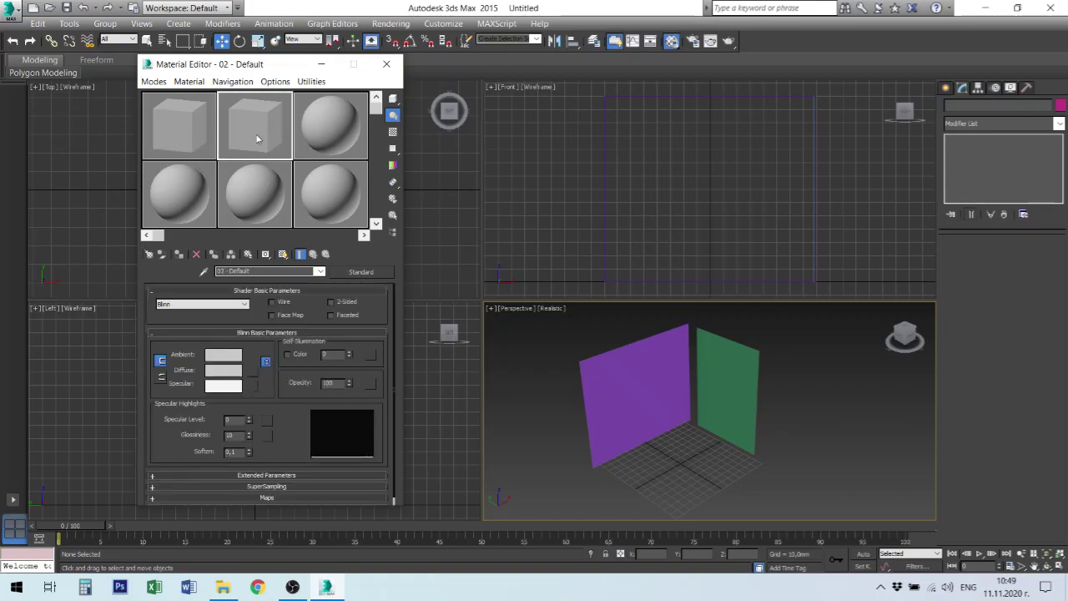
pyautogui.click(275, 270)
pyautogui.click(209, 137)
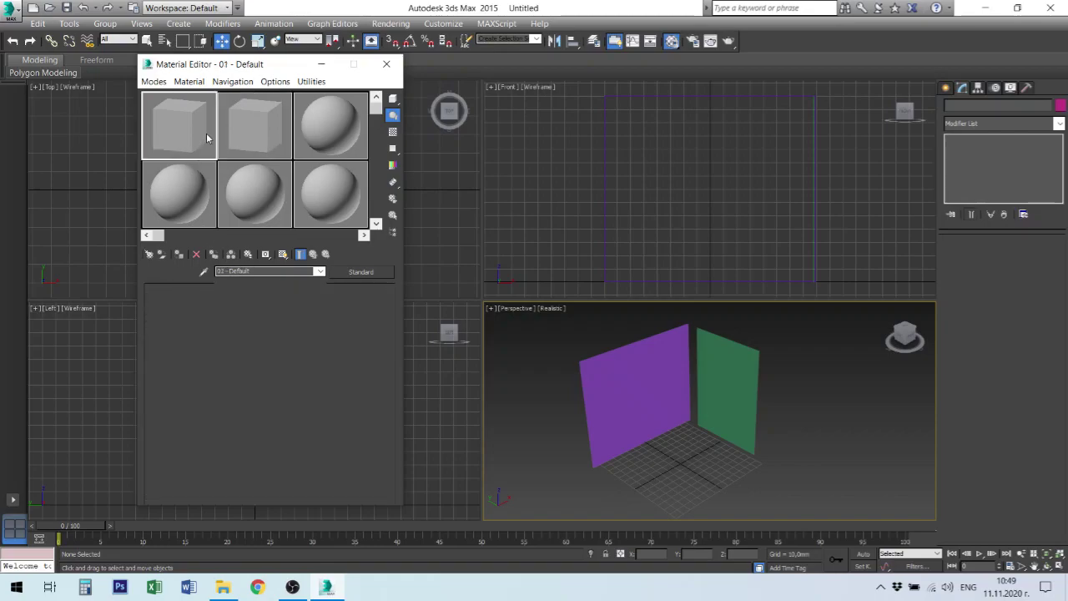
pyautogui.click(236, 140)
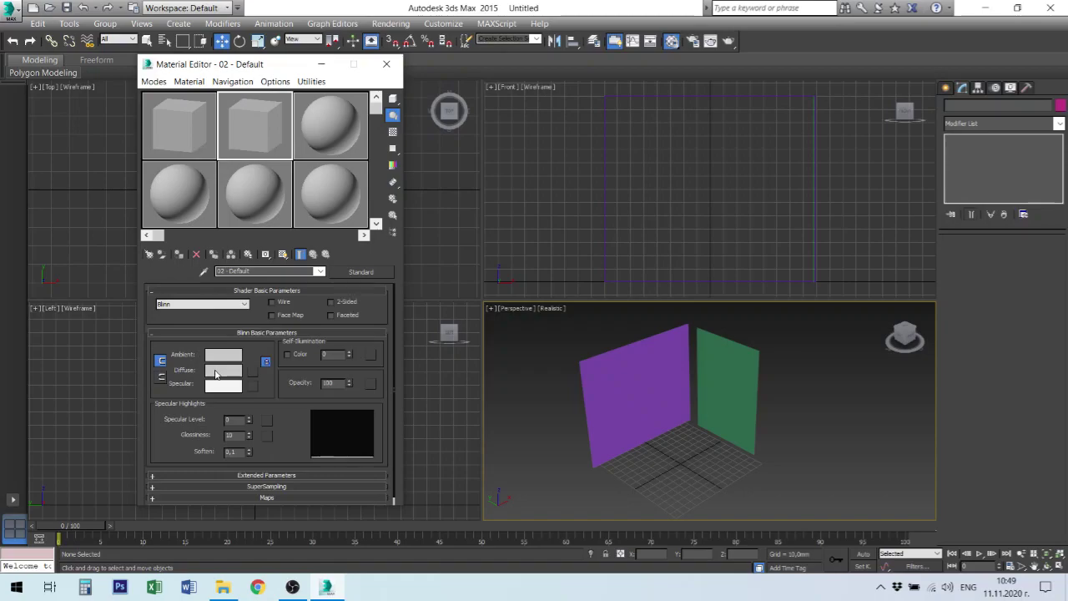
pyautogui.click(176, 292)
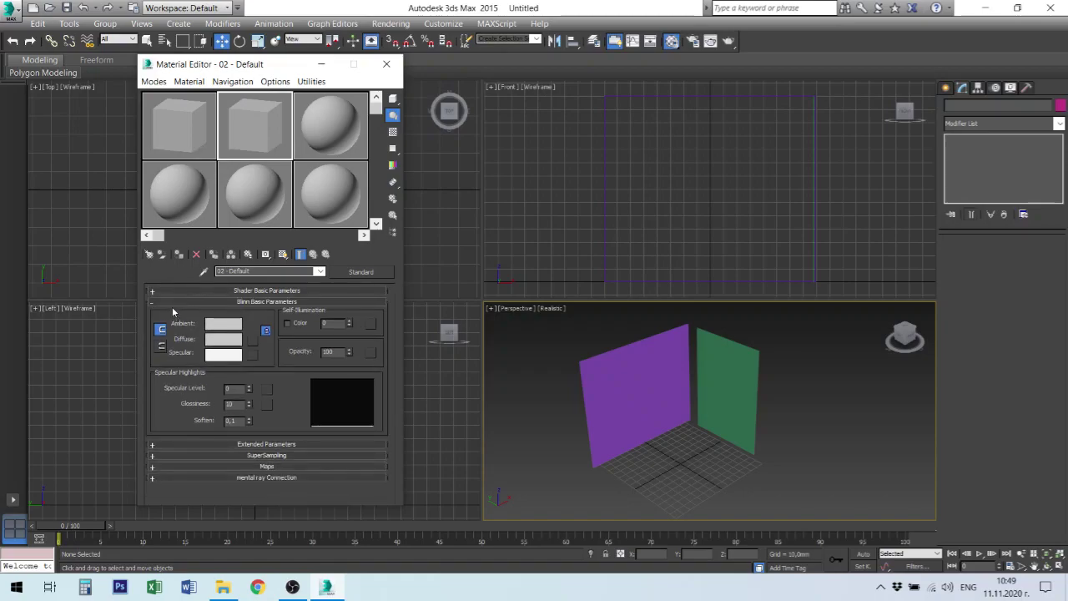
pyautogui.click(172, 301)
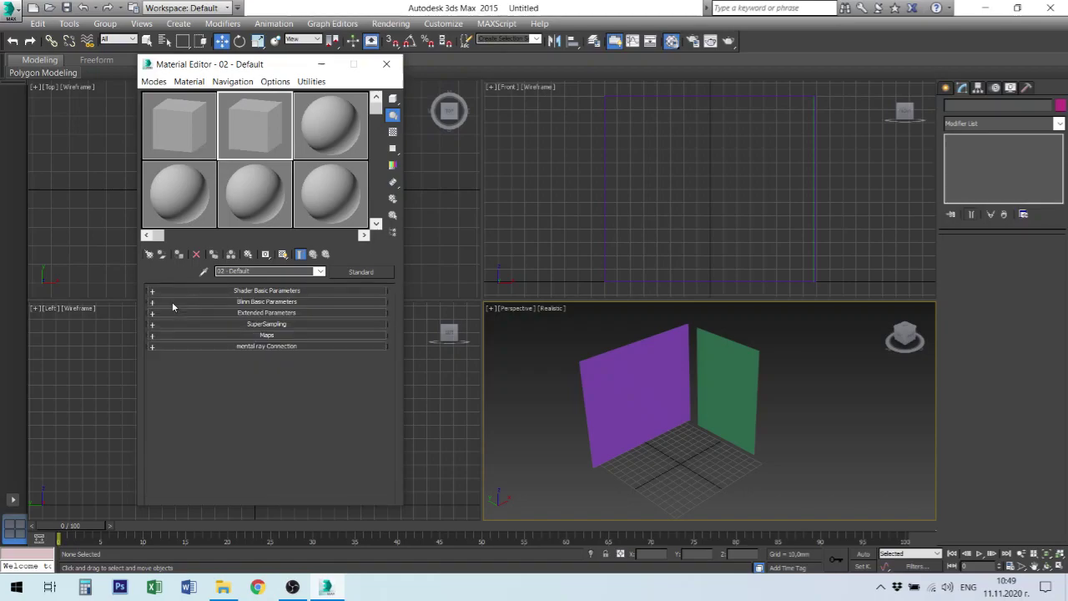
pyautogui.click(199, 139)
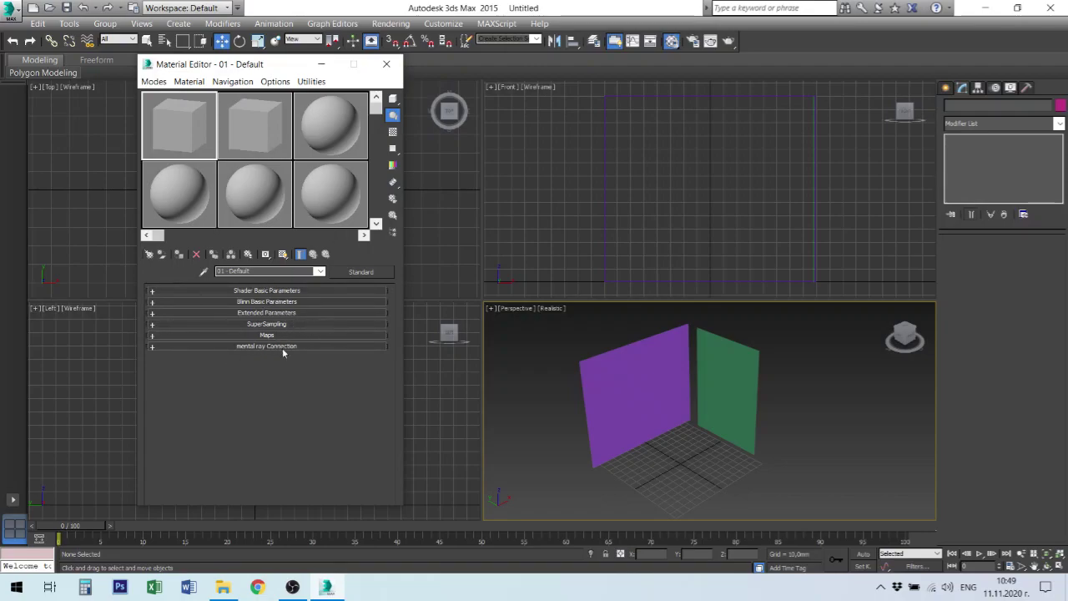
pyautogui.click(251, 119)
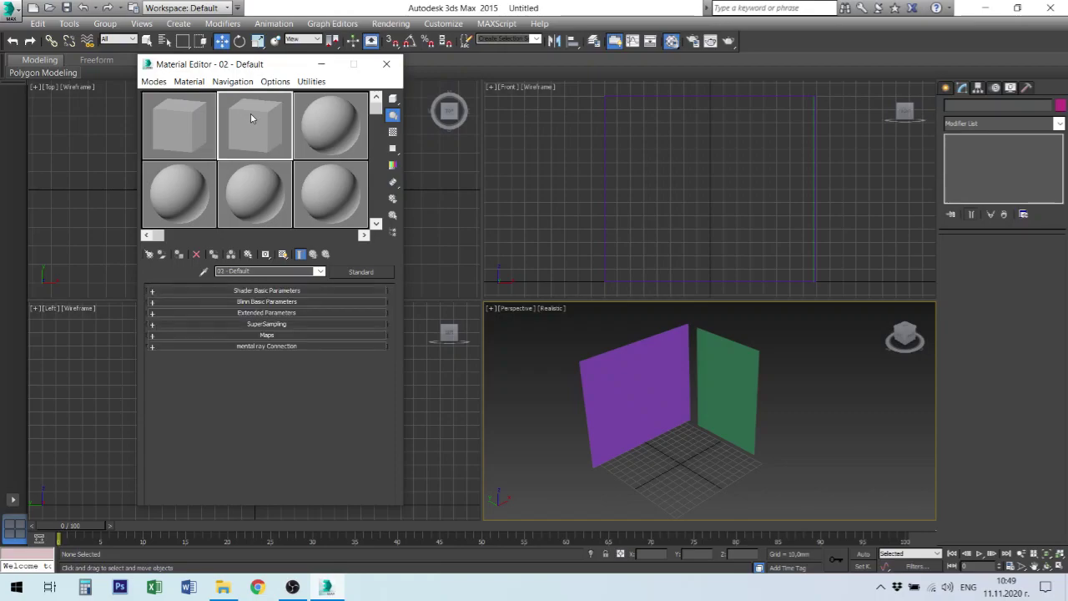
pyautogui.click(168, 121)
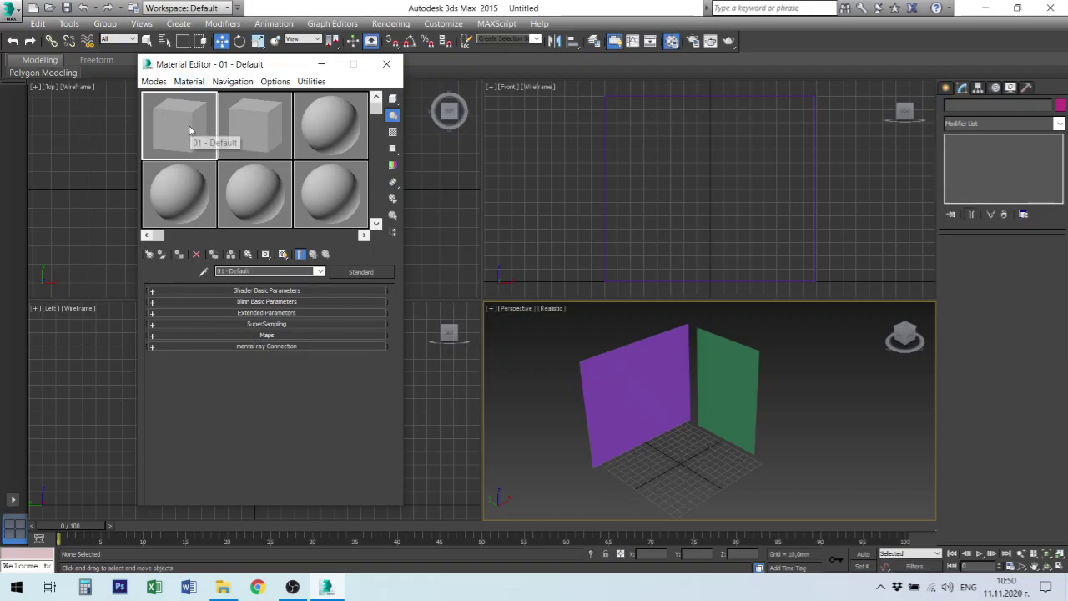
# Open the Material/Map Browser from material 01 - Default's Diffuse Color map slot
pyautogui.click(256, 335)
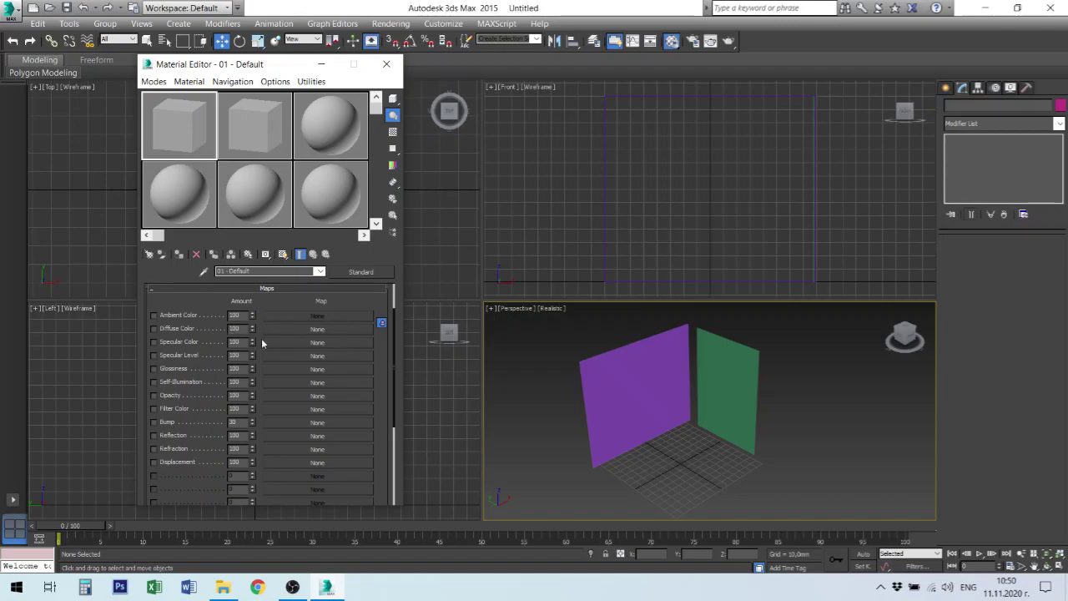
pyautogui.click(350, 329)
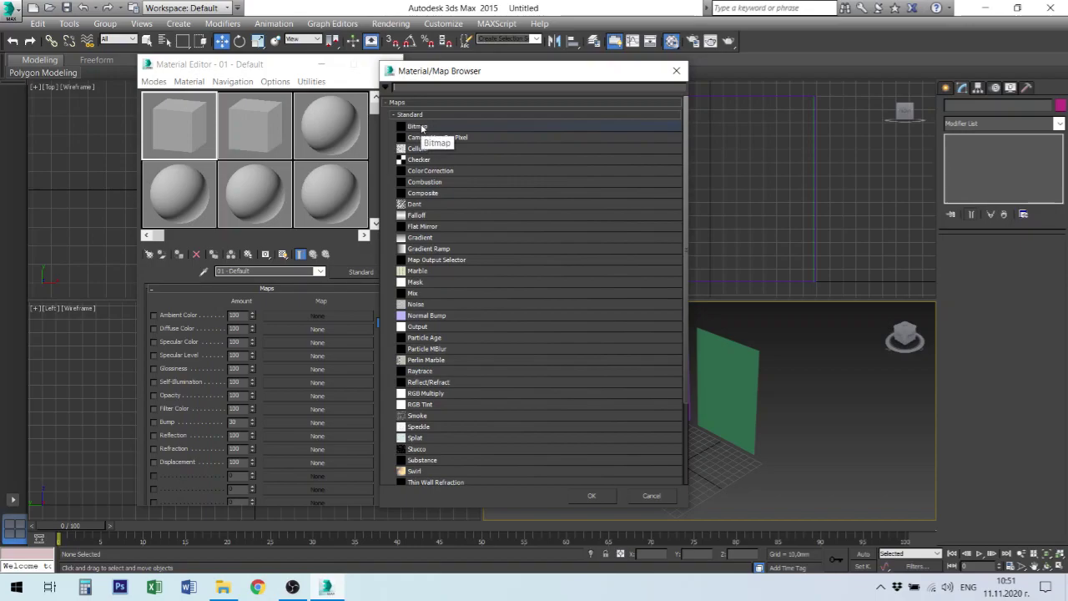
# Choose Bitmap as the diffuse map type and preview images in the file dialog
pyautogui.click(422, 128)
pyautogui.doubleClick(422, 127)
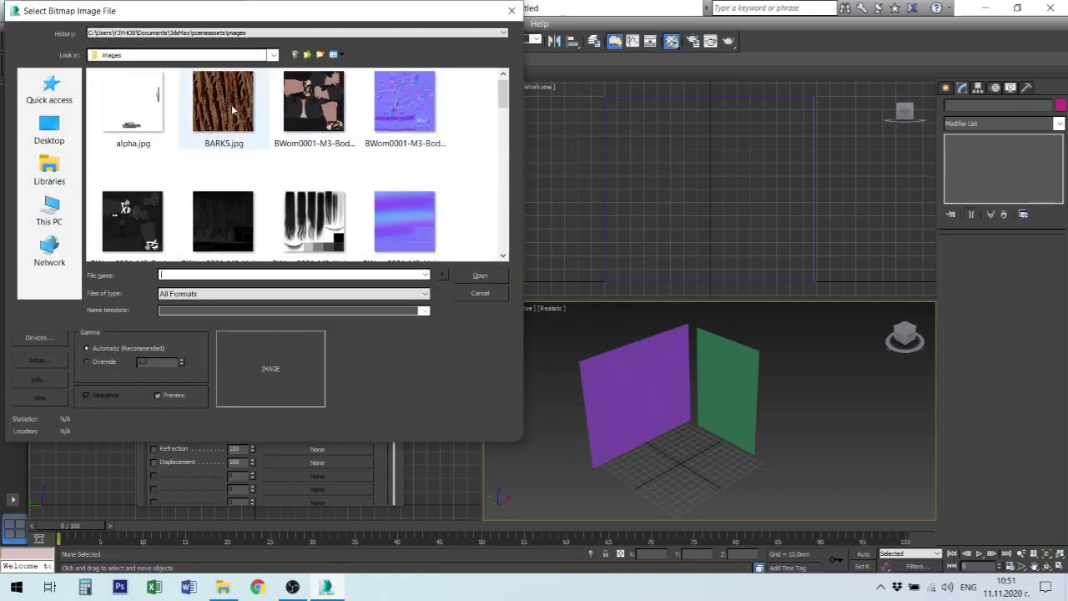
pyautogui.moveTo(222, 101)
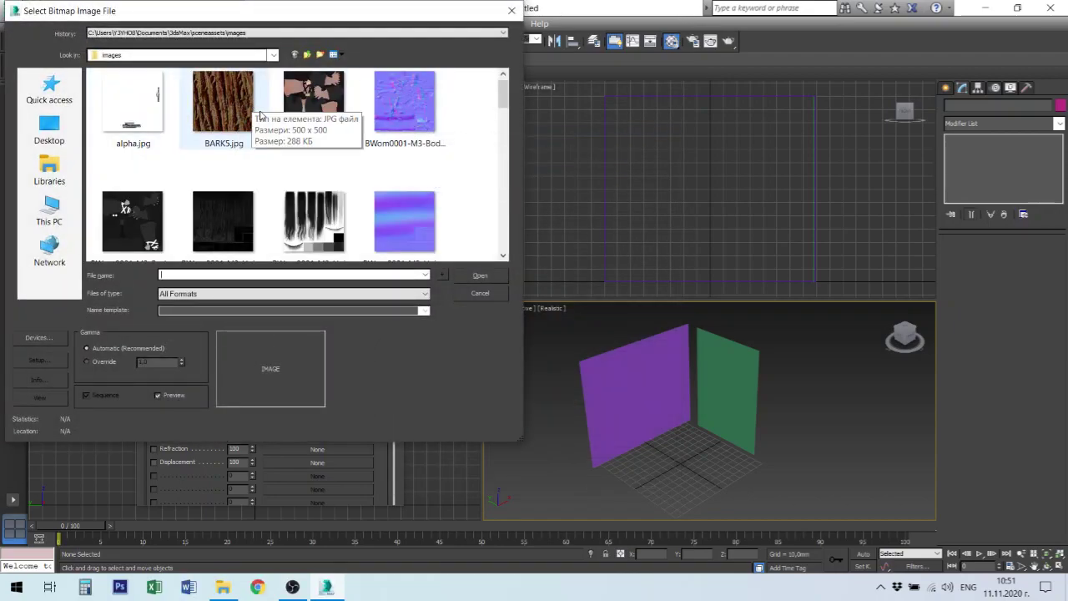
pyautogui.click(415, 114)
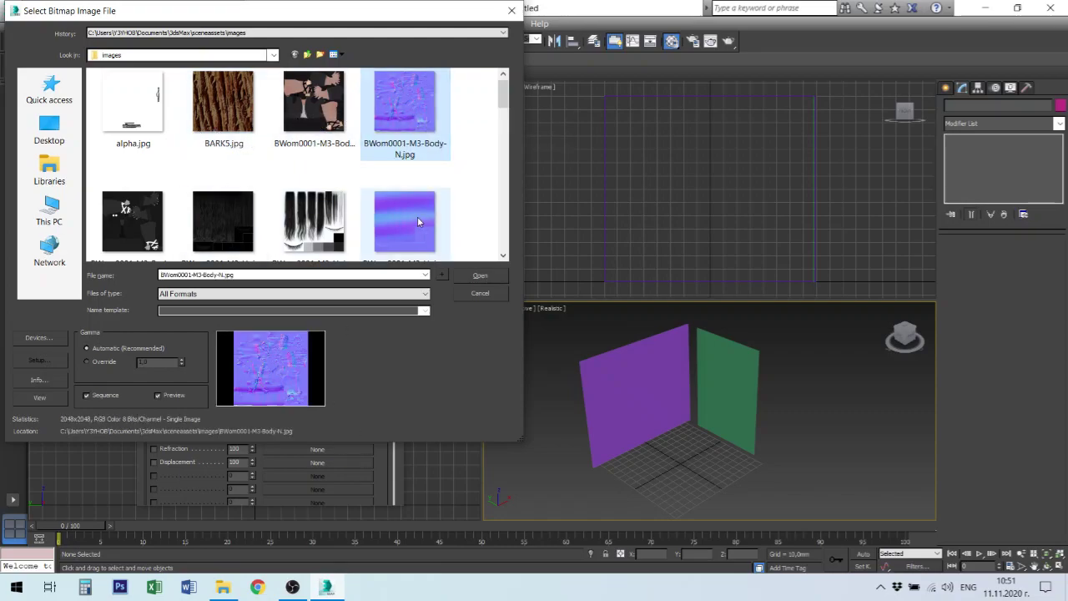
pyautogui.click(313, 223)
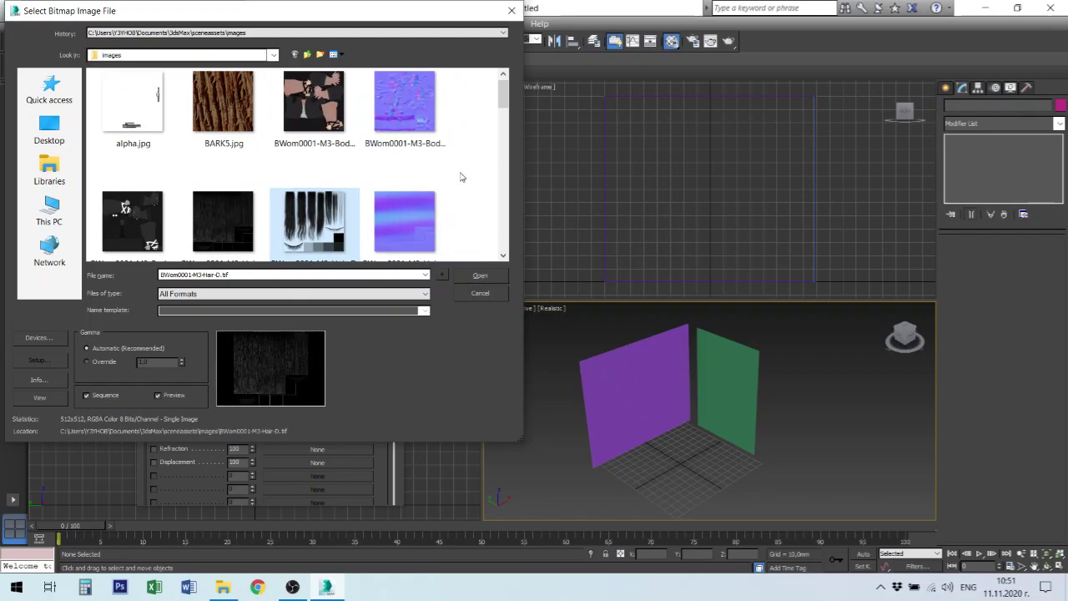
pyautogui.scroll(-2, 505, 106)
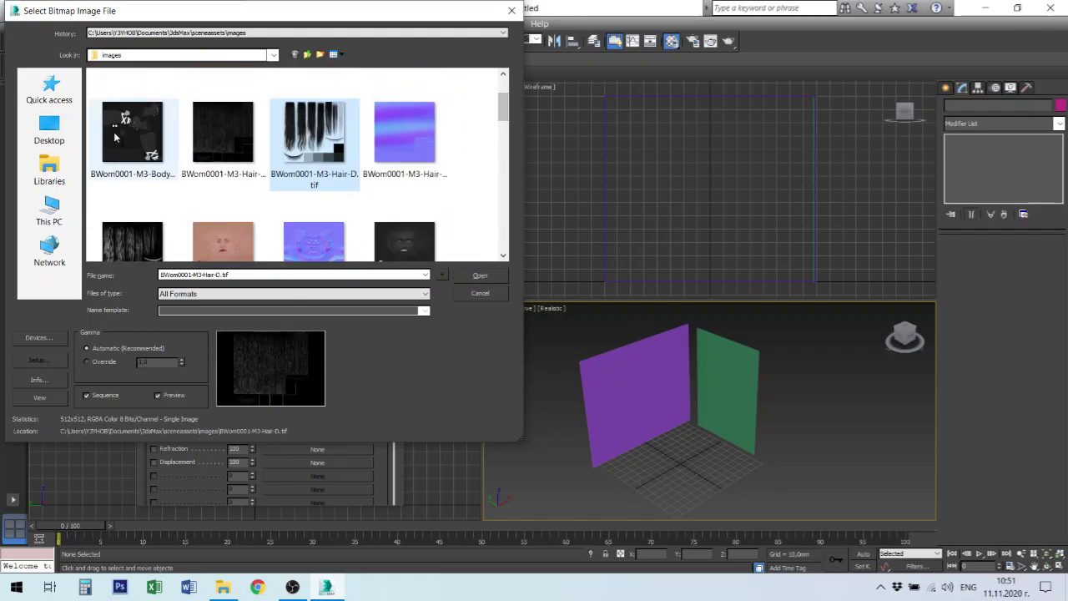
pyautogui.click(132, 125)
pyautogui.scroll(2, 129, 167)
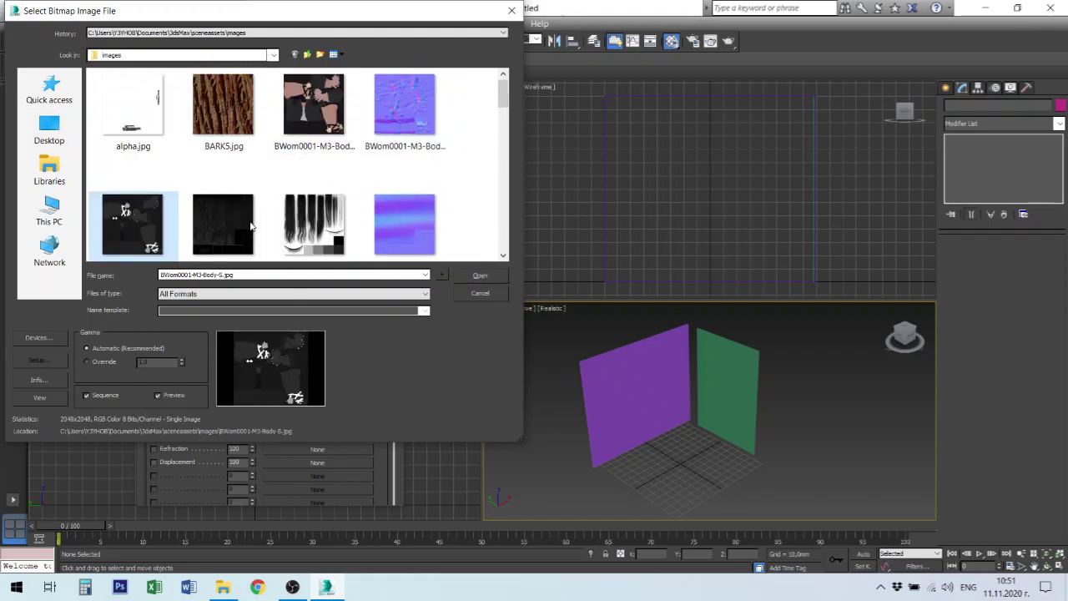
# Load braun_front_back.png from Work (D:) > Design > e-design 2 (3DMax) > 2020 > braun
pyautogui.click(49, 210)
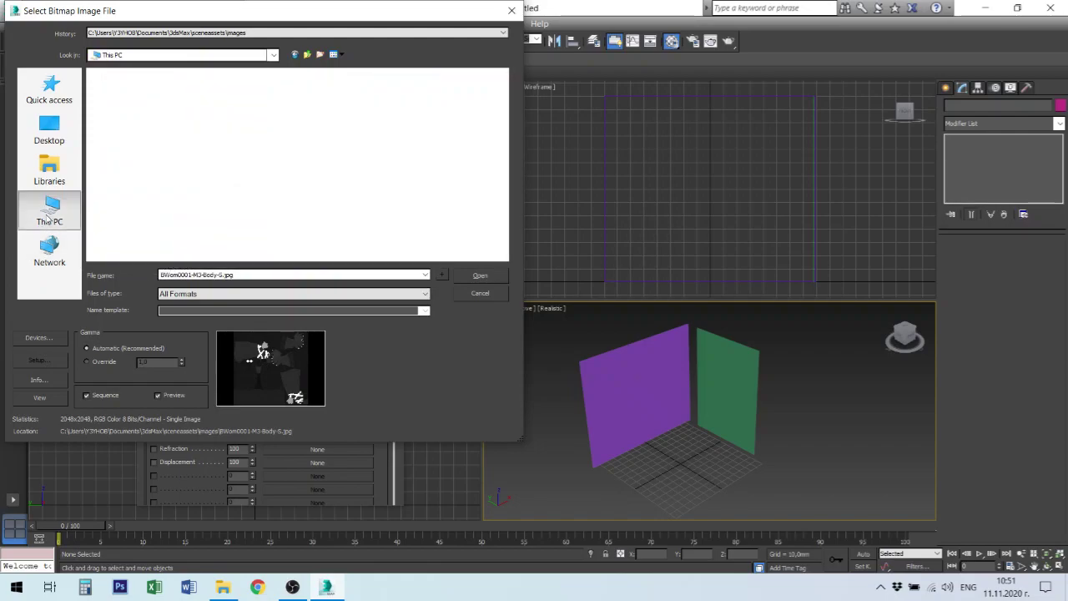
pyautogui.scroll(-2, 209, 167)
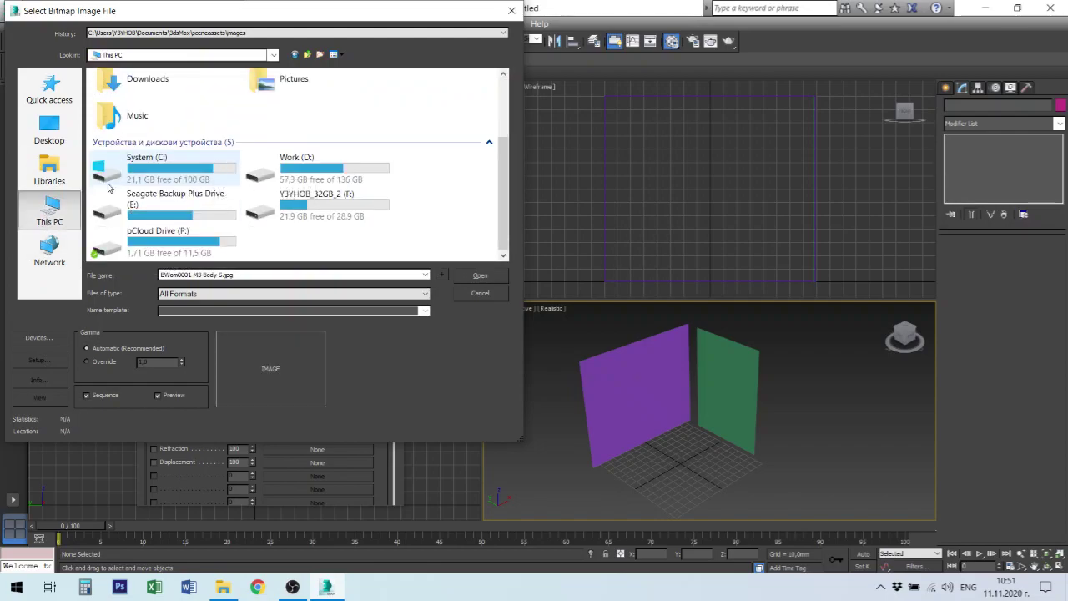
pyautogui.doubleClick(276, 172)
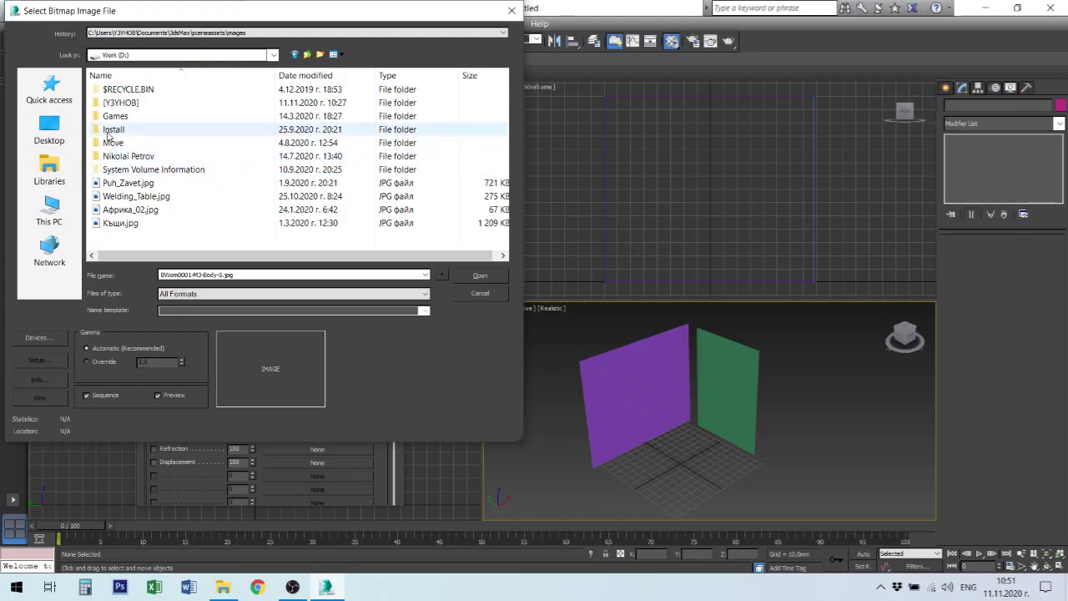
pyautogui.doubleClick(121, 104)
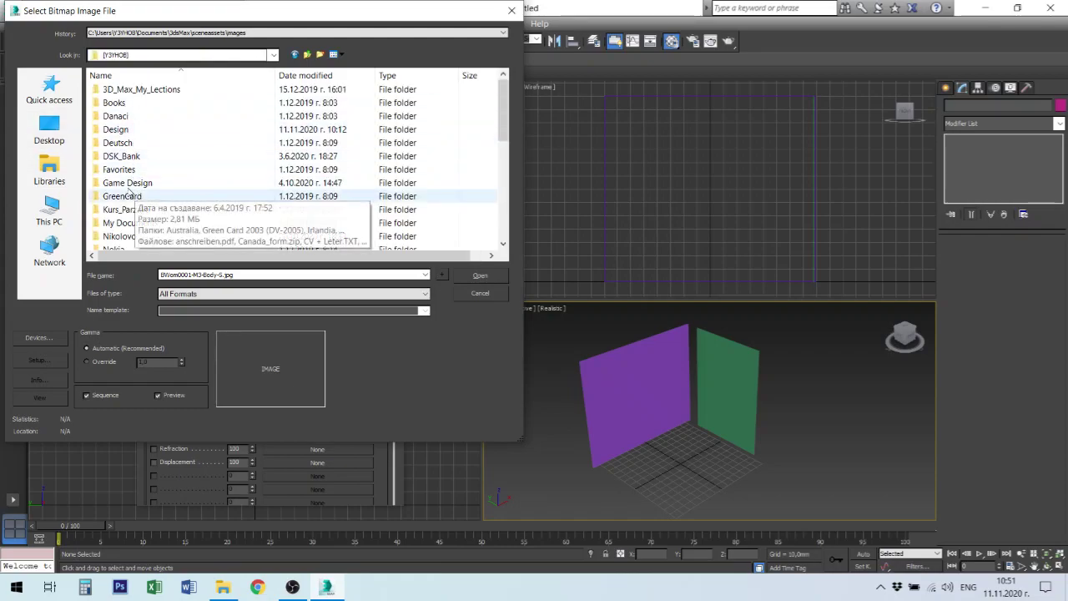
pyautogui.doubleClick(127, 129)
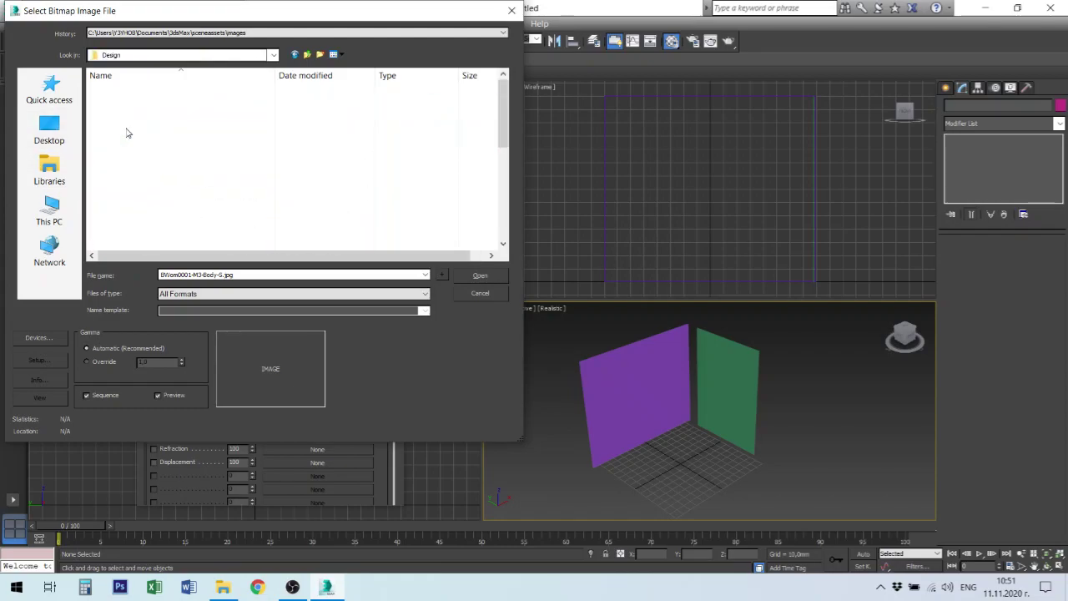
pyautogui.doubleClick(134, 197)
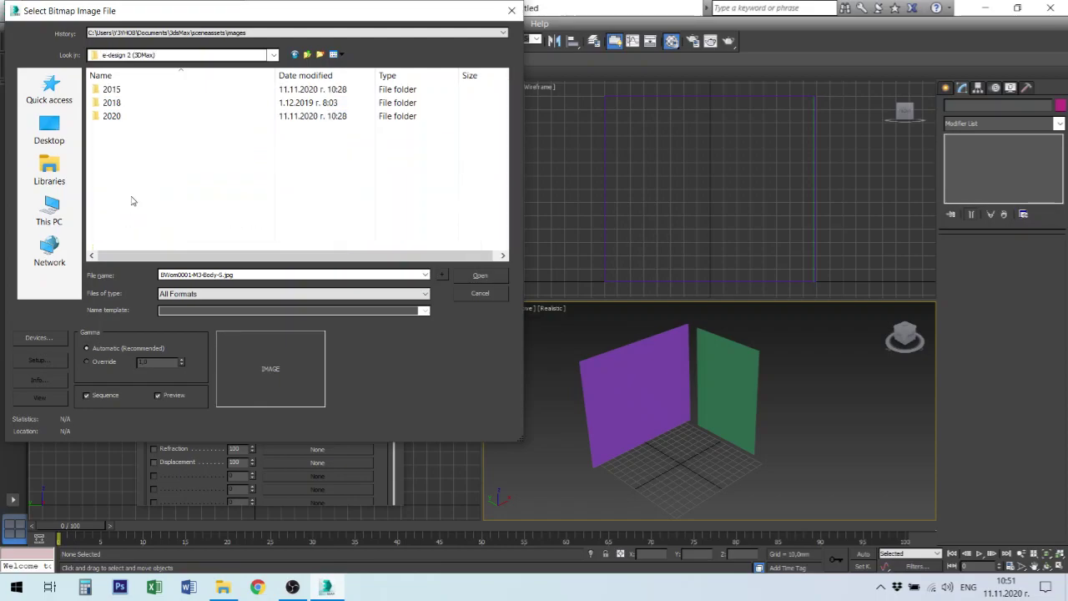
pyautogui.doubleClick(101, 116)
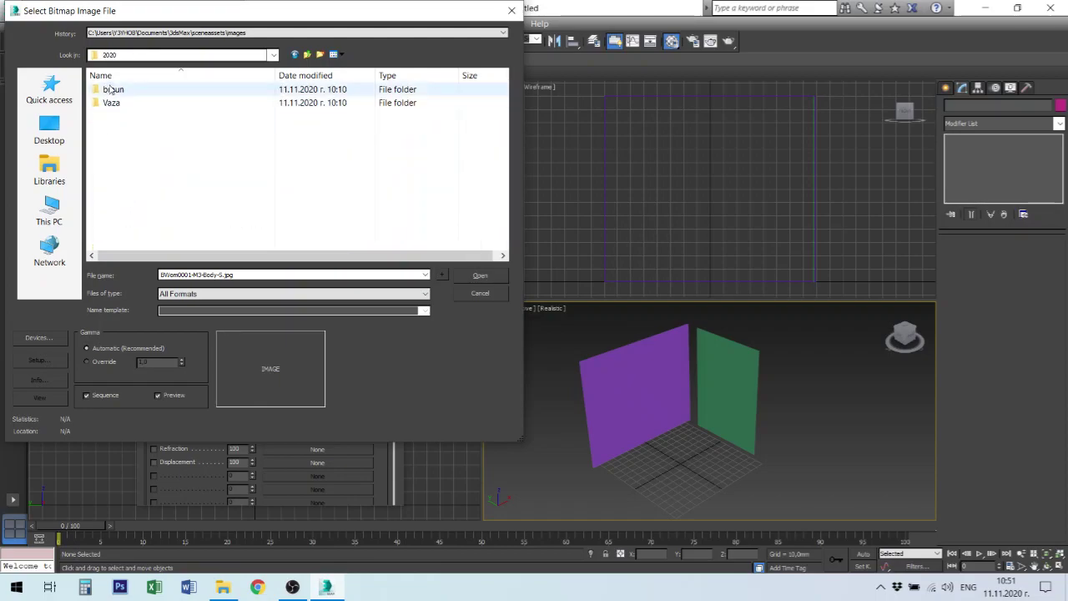
pyautogui.doubleClick(97, 90)
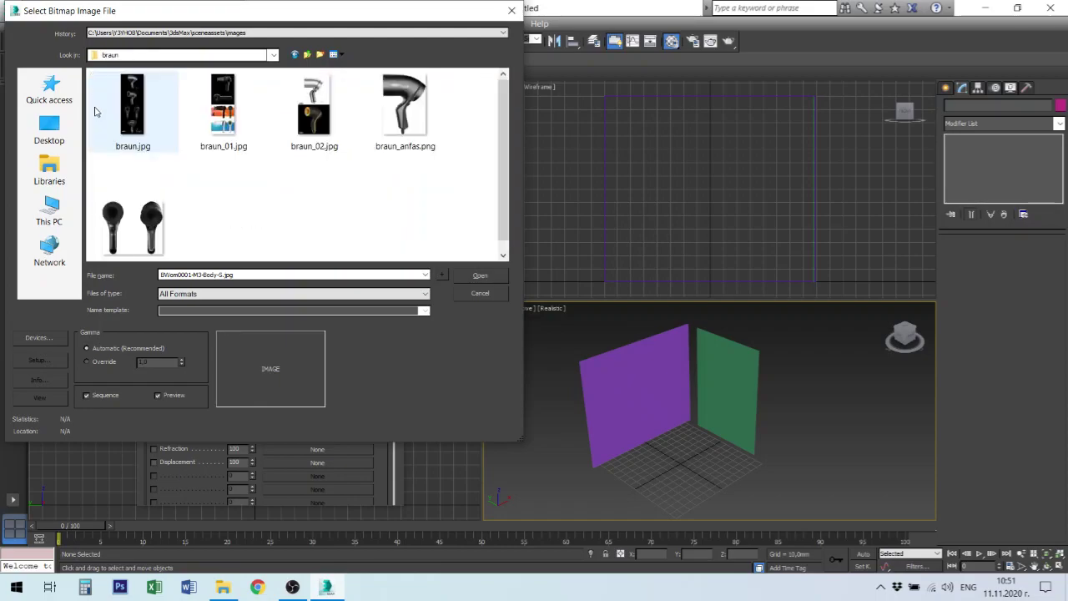
pyautogui.click(133, 223)
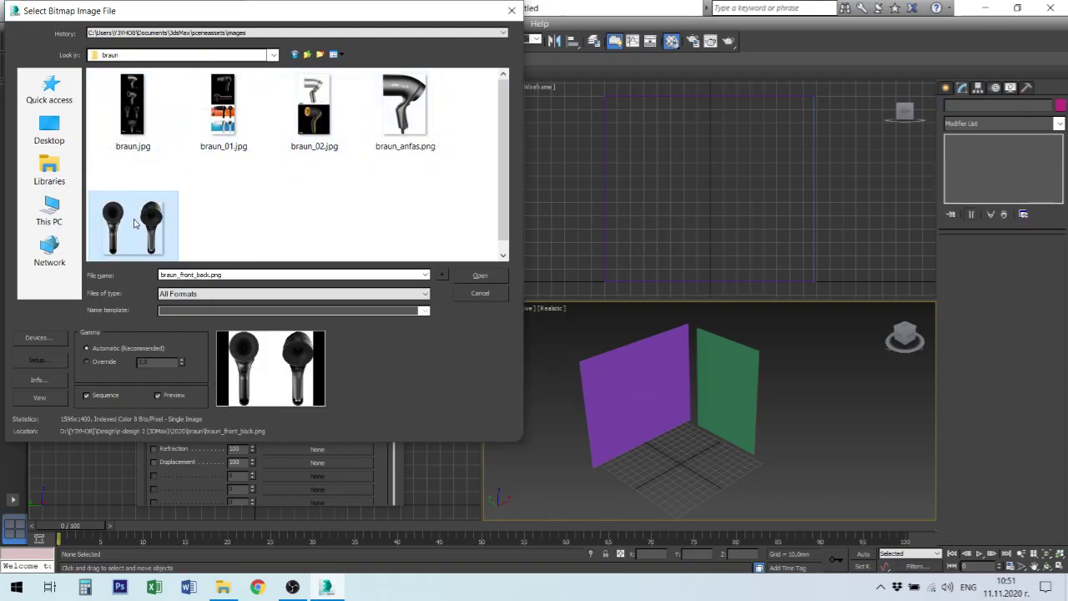
pyautogui.doubleClick(133, 223)
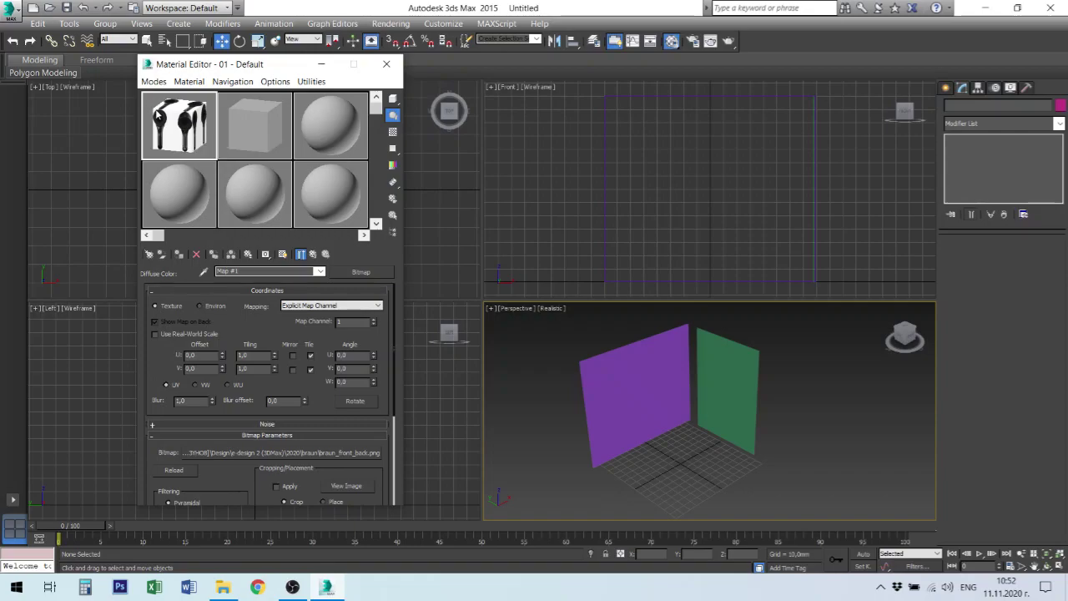
pyautogui.click(258, 117)
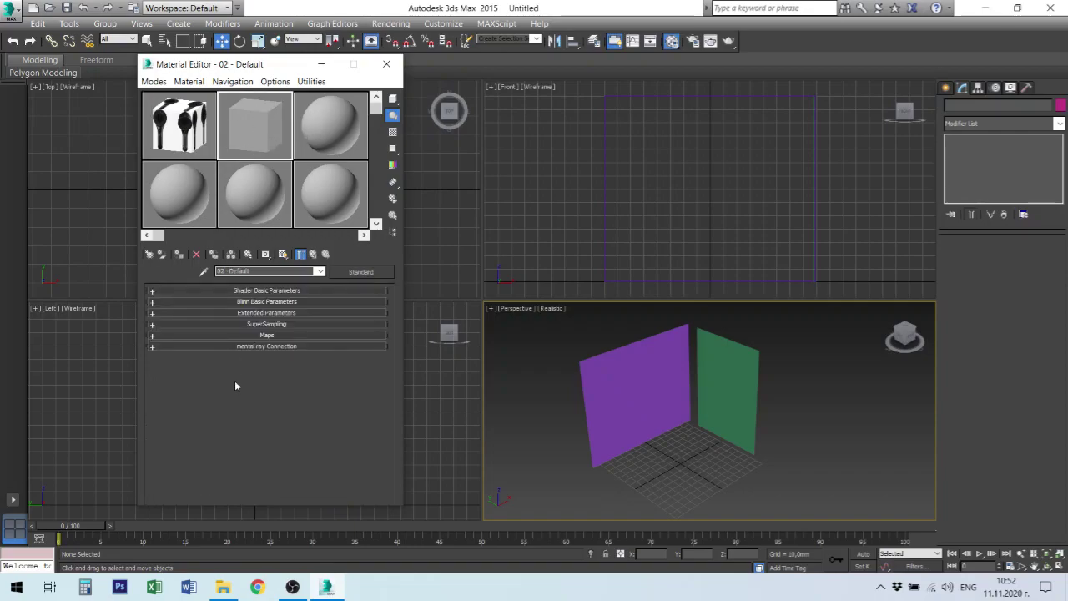
# Give material 02 a Bitmap diffuse map using braun_anfas.png, then rotate its sample to check
pyautogui.click(284, 335)
pyautogui.click(302, 328)
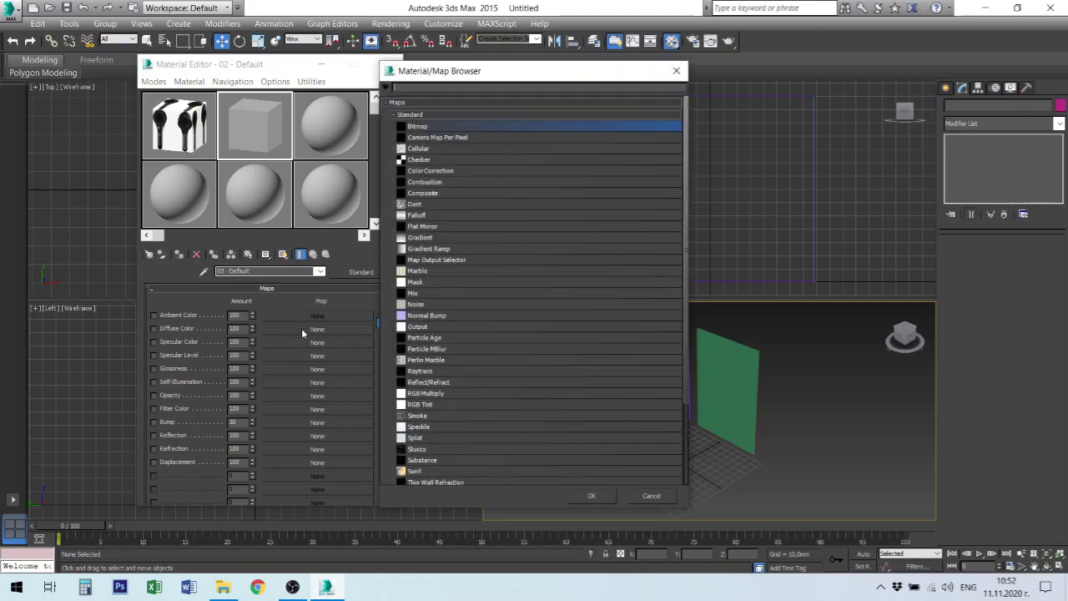
pyautogui.doubleClick(424, 126)
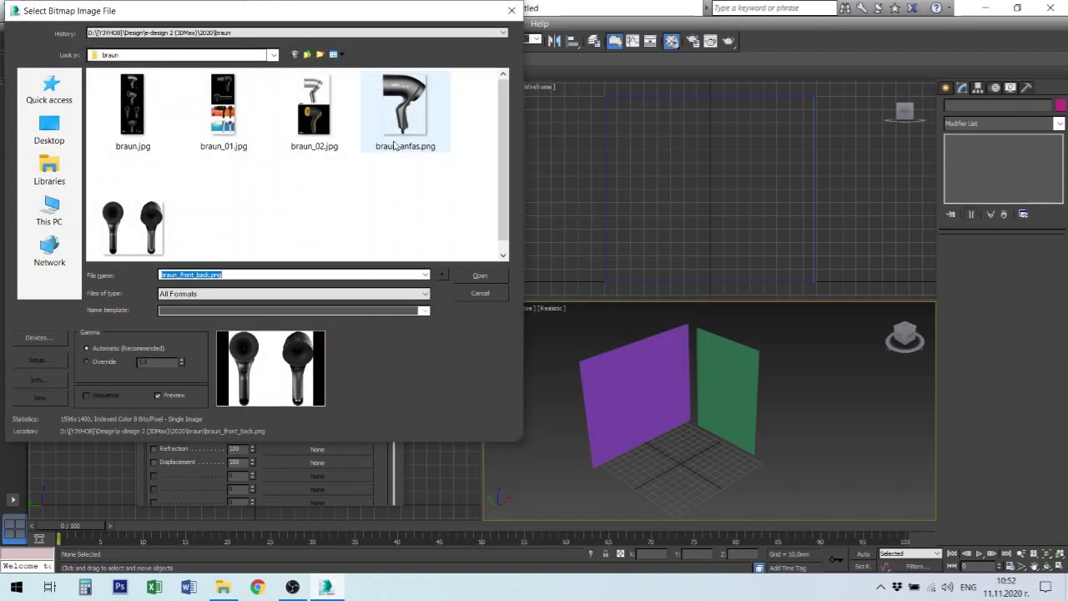
pyautogui.doubleClick(398, 117)
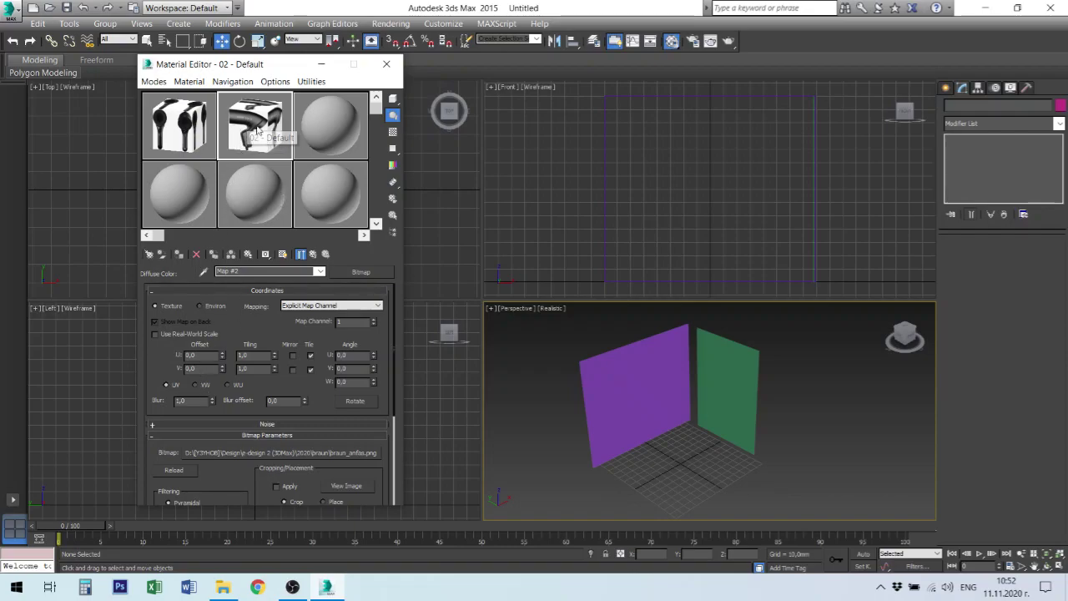
pyautogui.moveTo(282, 126); pyautogui.dragTo(237, 114)
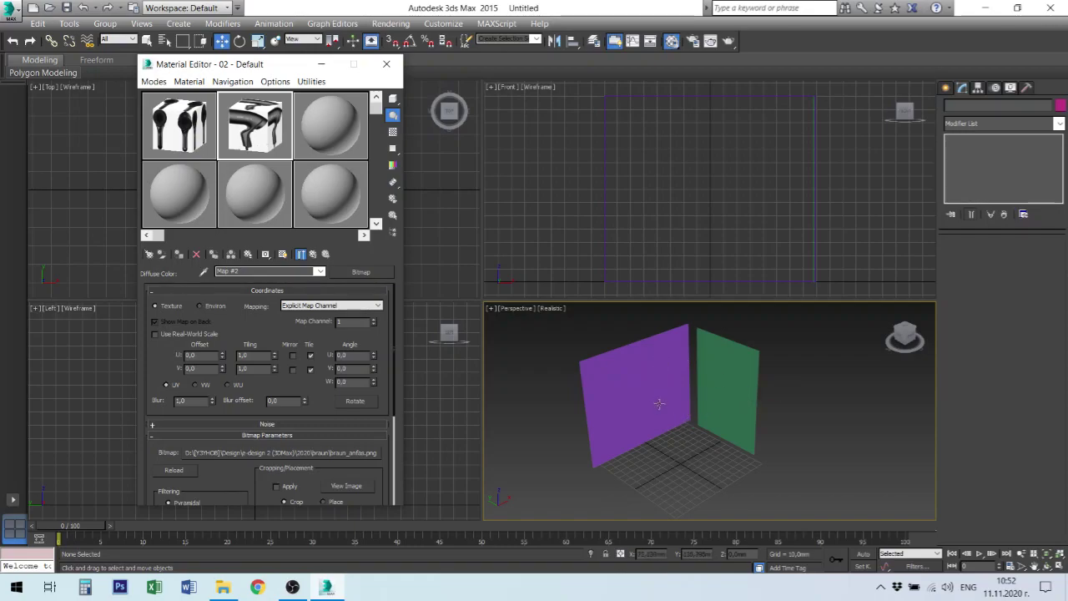
# Return to the first material's top level and rename it Anfas_mat
pyautogui.click(186, 131)
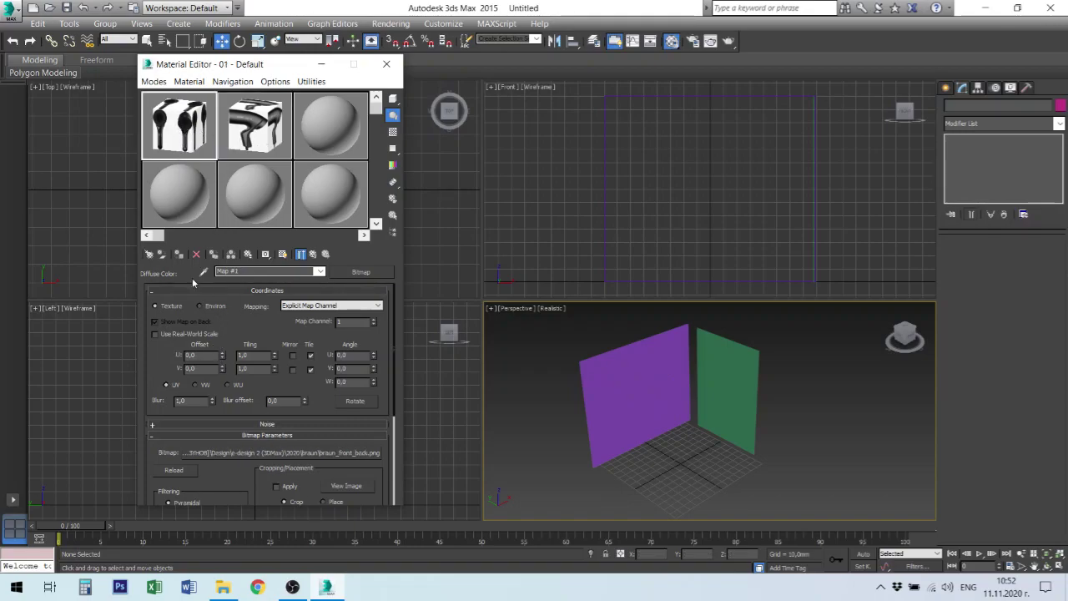
pyautogui.click(319, 271)
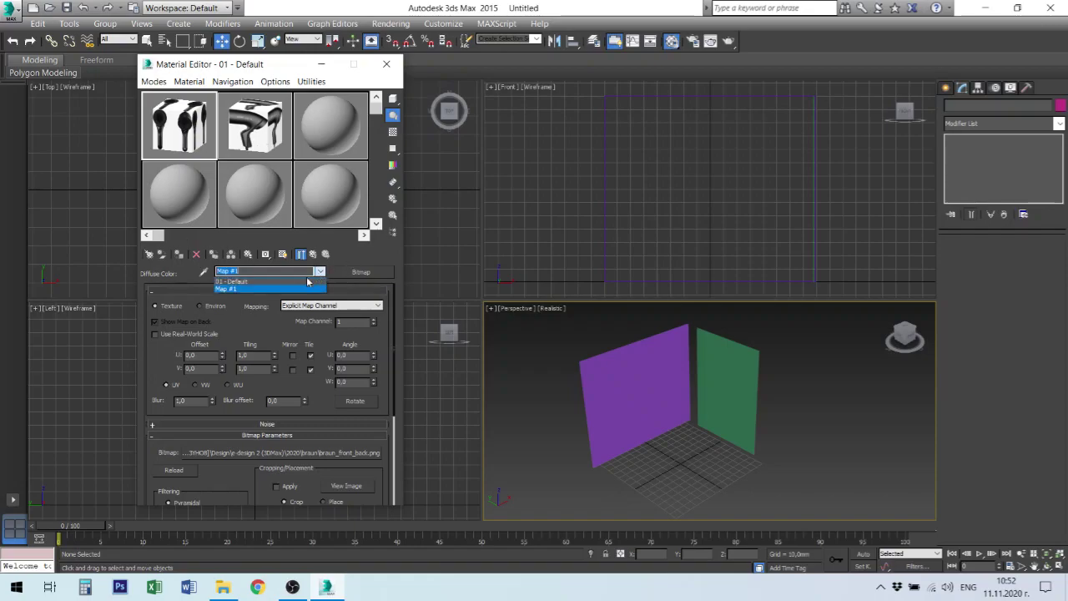
pyautogui.click(247, 288)
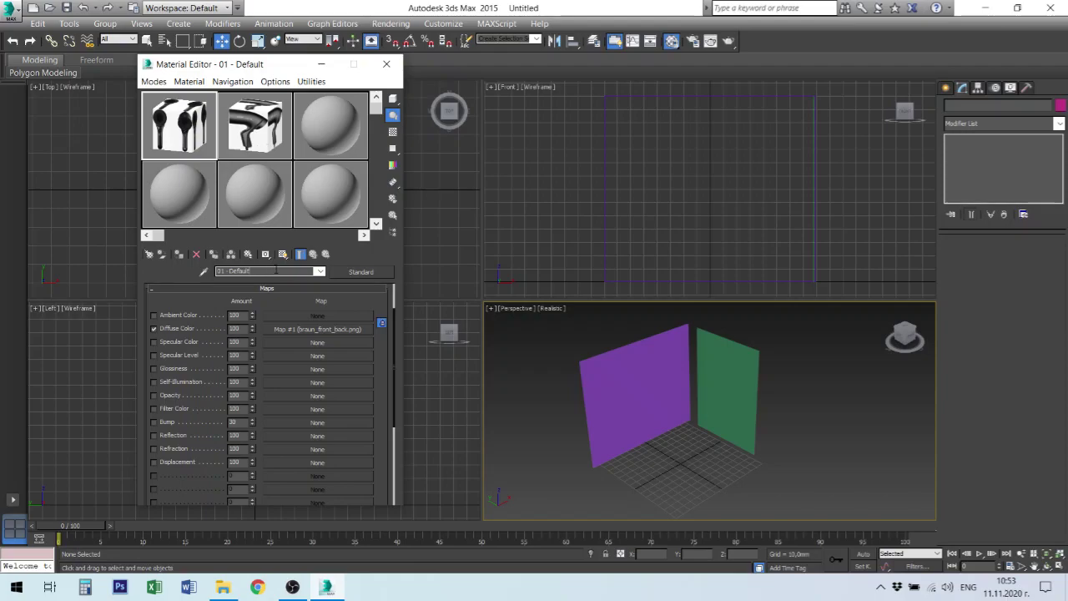
pyautogui.moveTo(275, 268); pyautogui.dragTo(214, 273)
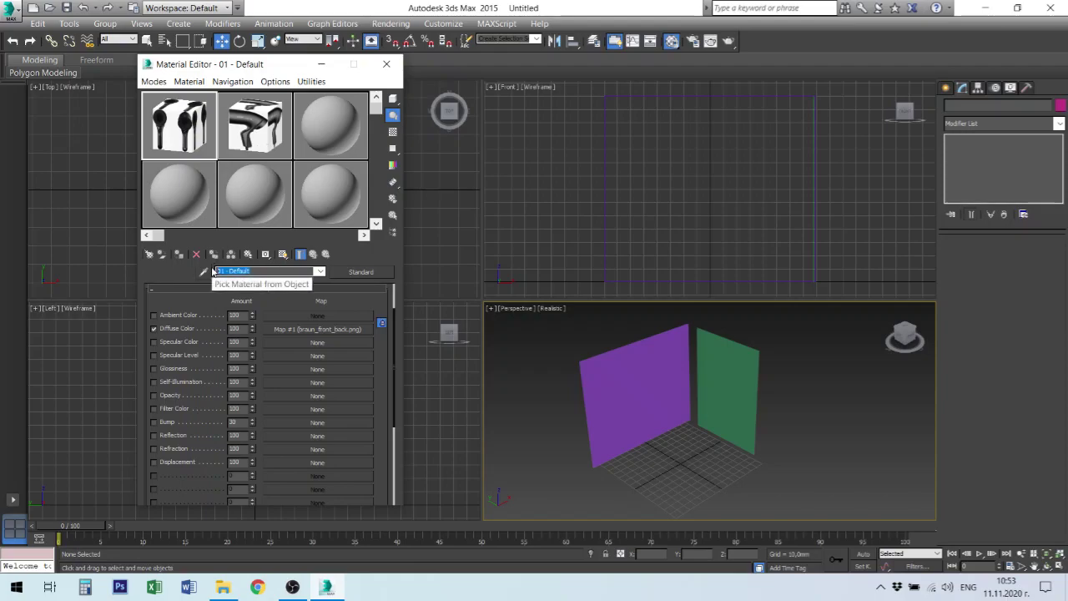
pyautogui.write('An')
pyautogui.write('fas')
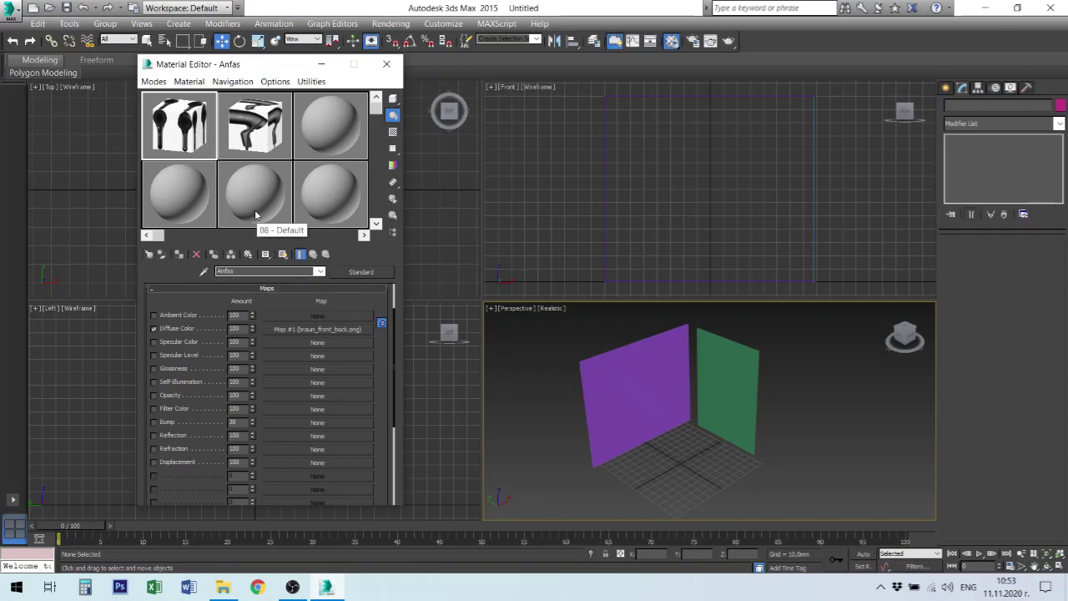
pyautogui.write('_mat')
# Return to the second material's top level and rename it Profil_mat
pyautogui.click(259, 143)
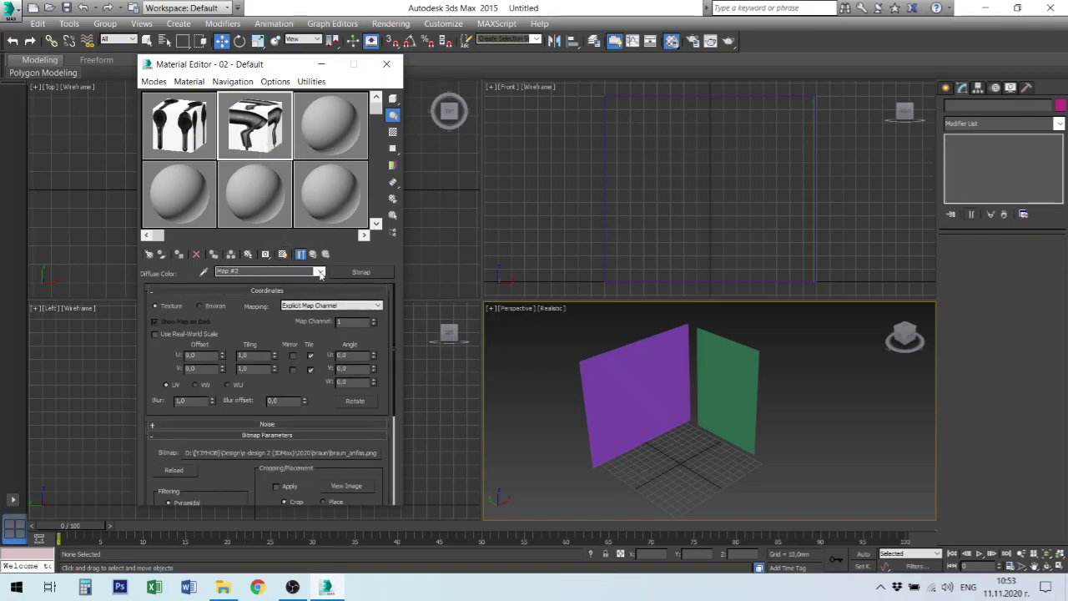
pyautogui.click(319, 271)
pyautogui.click(262, 282)
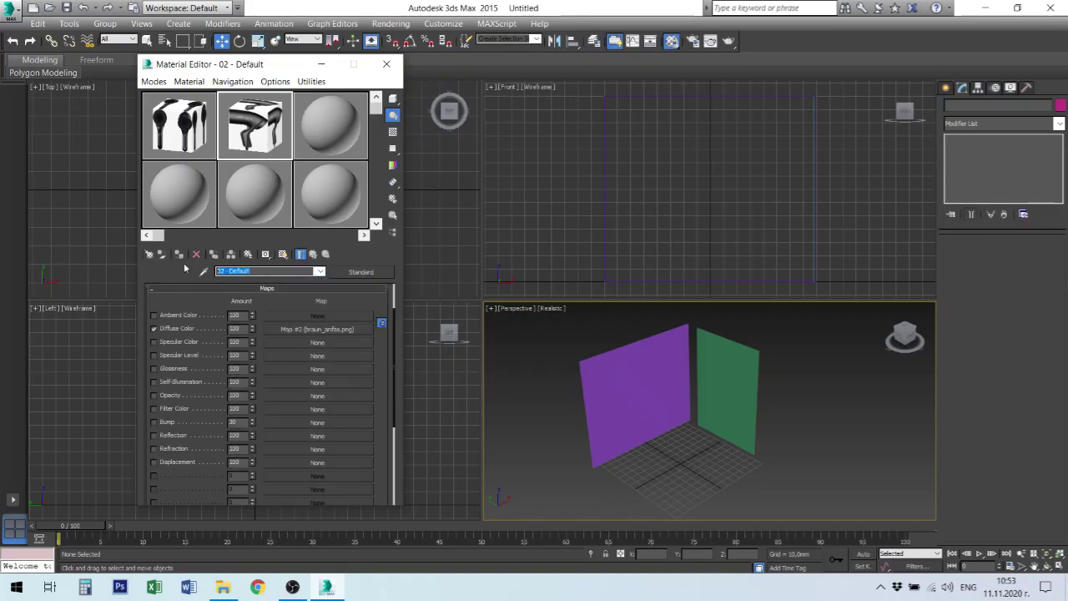
pyautogui.write('Pro')
pyautogui.write('fil_')
pyautogui.write('mat')
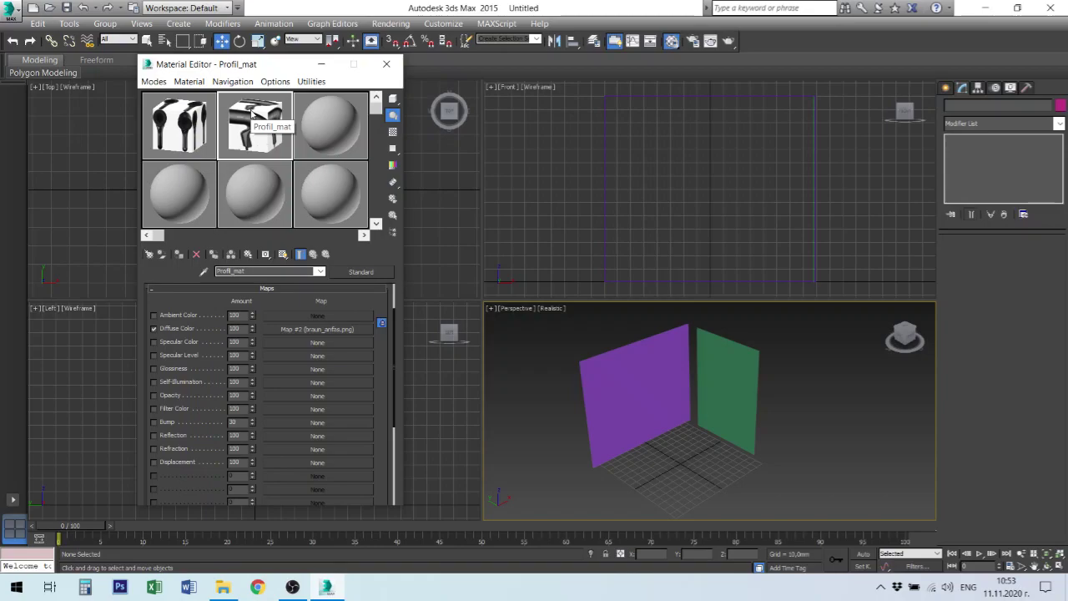
# Assign Profil_mat to the green side plane and show its image in the viewport
pyautogui.click(724, 371)
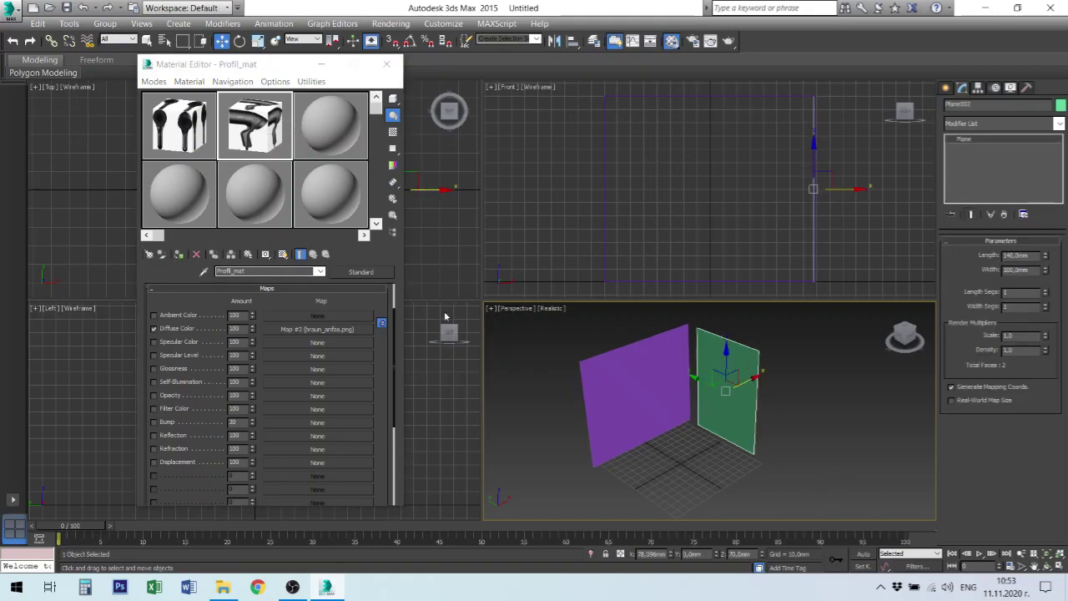
pyautogui.click(179, 254)
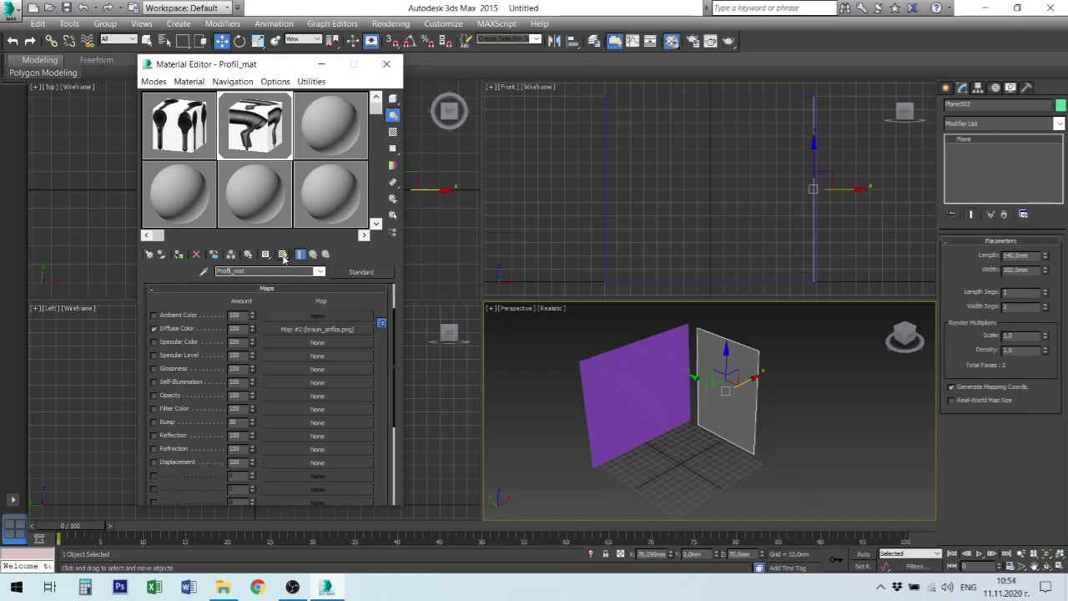
pyautogui.click(282, 254)
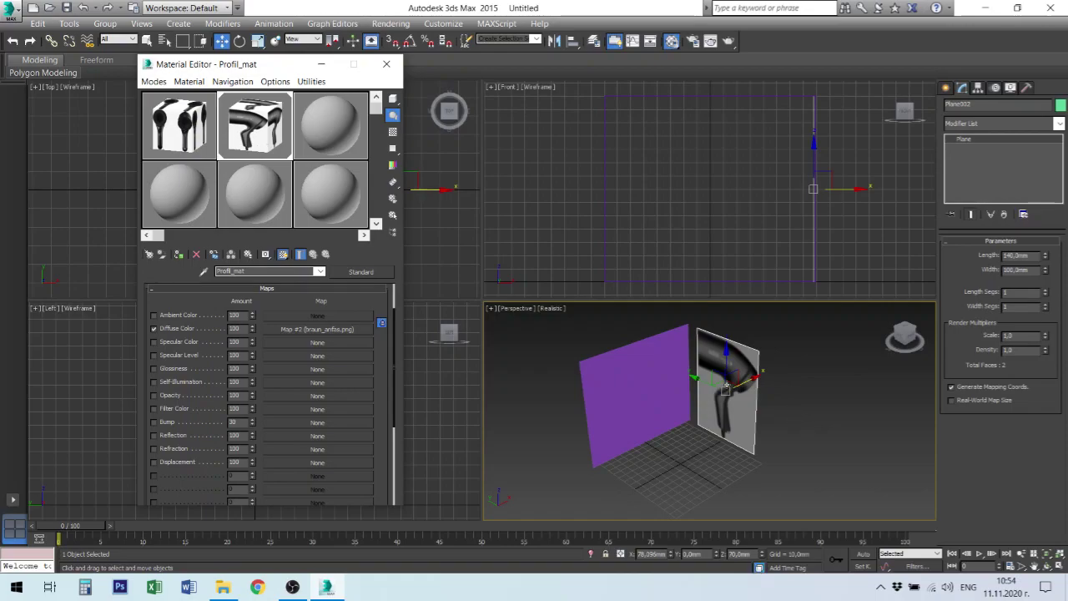
# Assign Anfas_mat to the purple front plane and show its image in the viewport
pyautogui.click(609, 376)
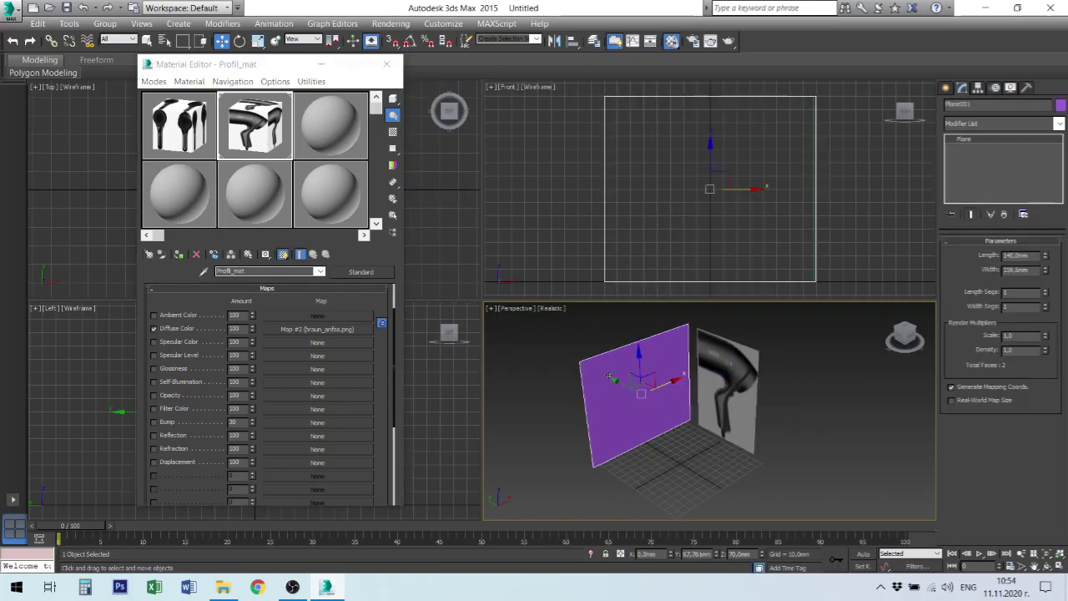
pyautogui.click(180, 136)
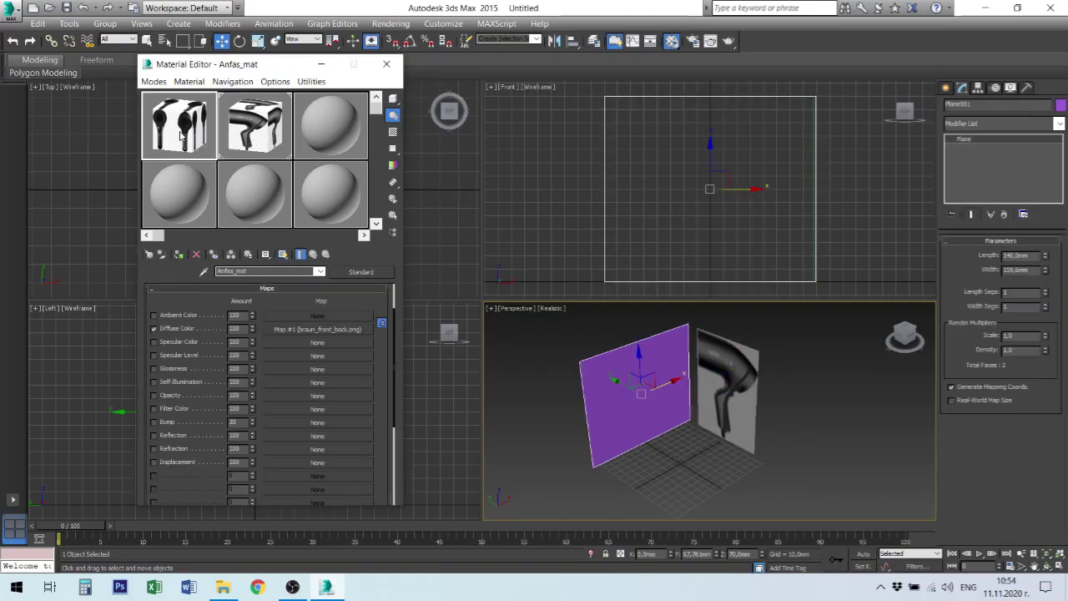
pyautogui.click(178, 255)
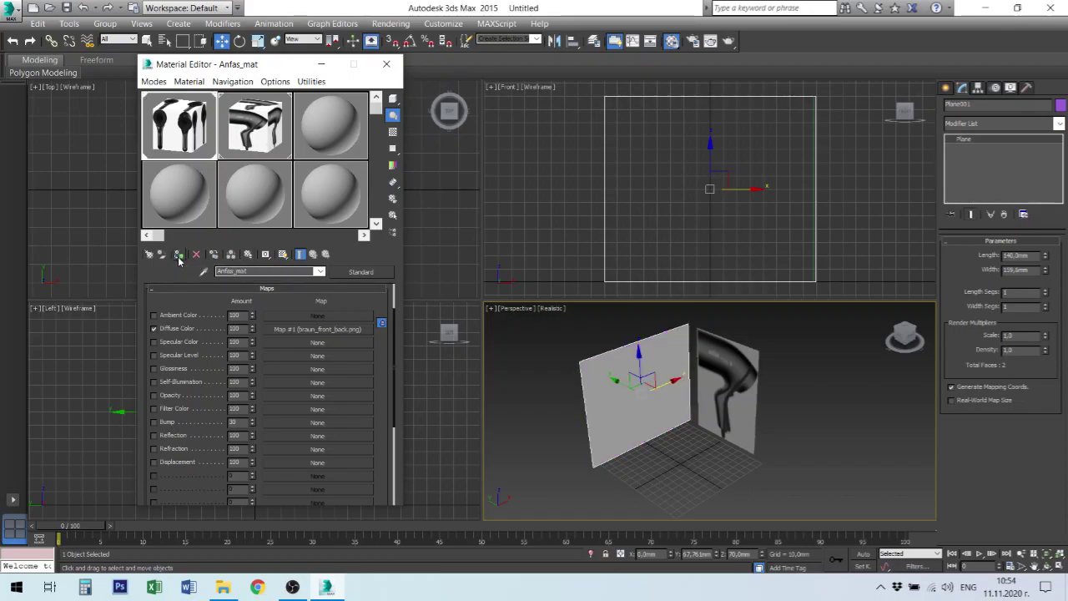
pyautogui.click(282, 255)
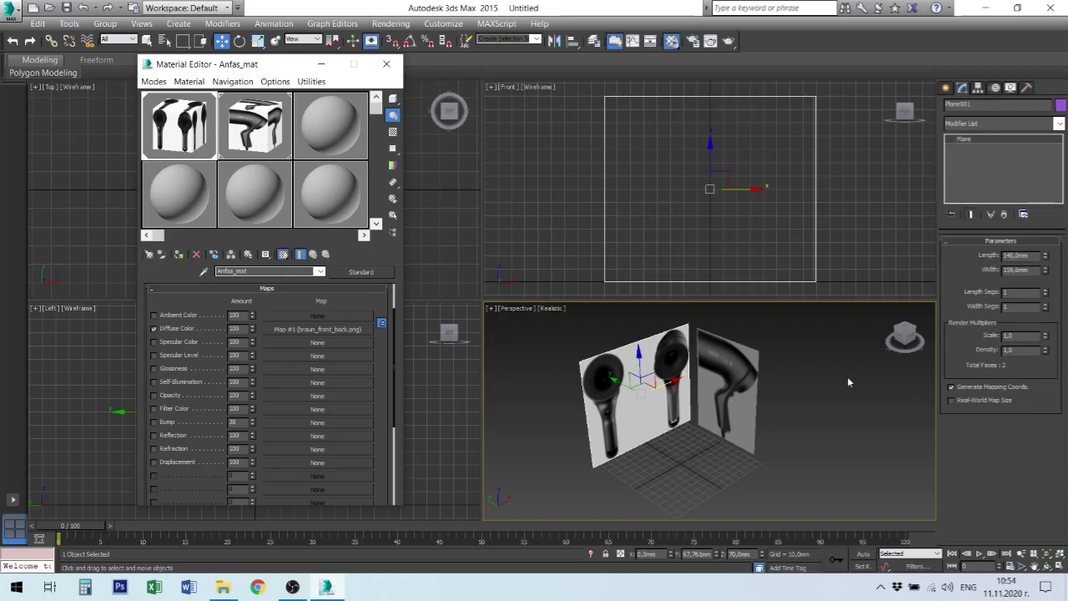
# Close the Material Editor, deselect the plane, and set the Front view to Shaded
pyautogui.click(387, 65)
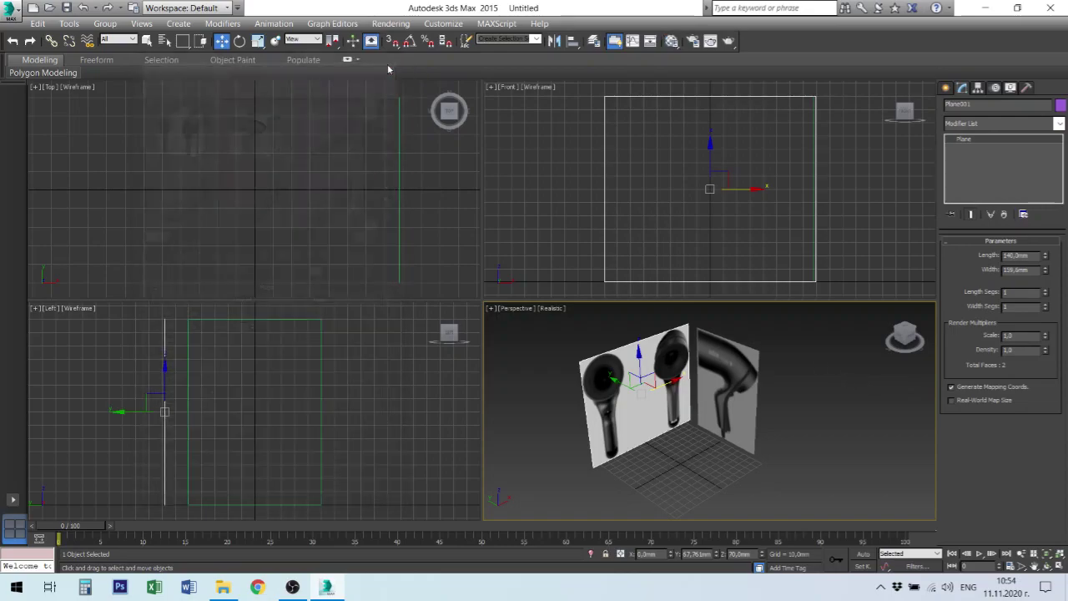
pyautogui.click(890, 412)
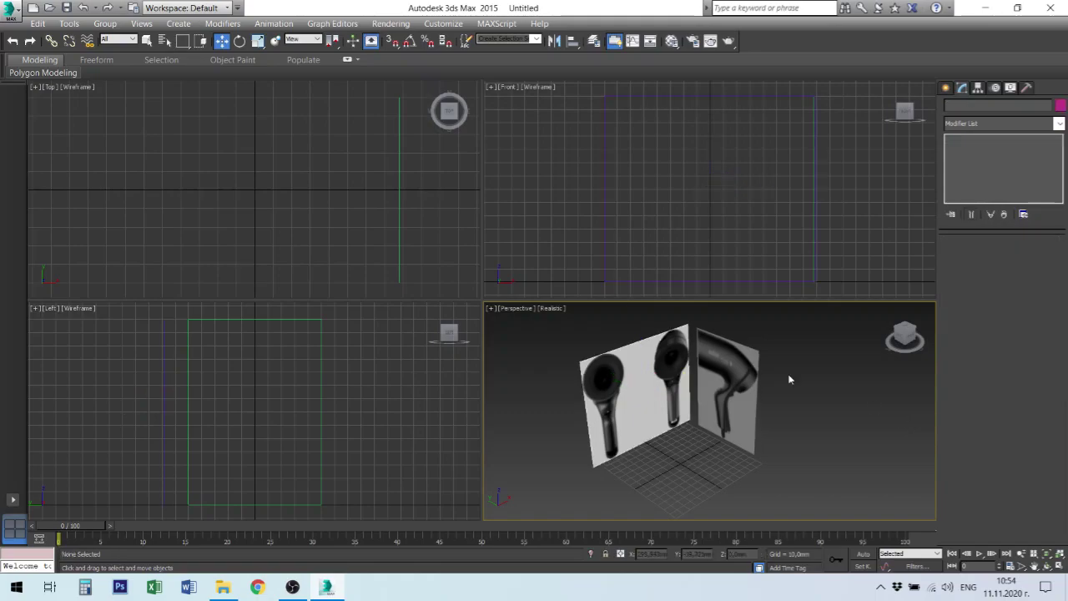
pyautogui.click(541, 88)
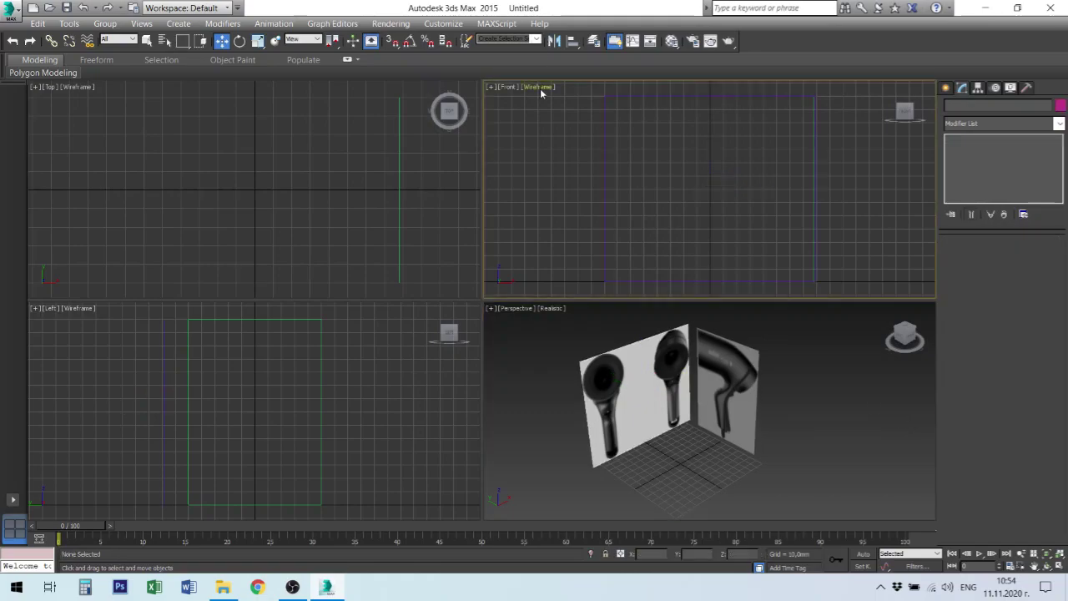
pyautogui.click(540, 88)
pyautogui.click(572, 113)
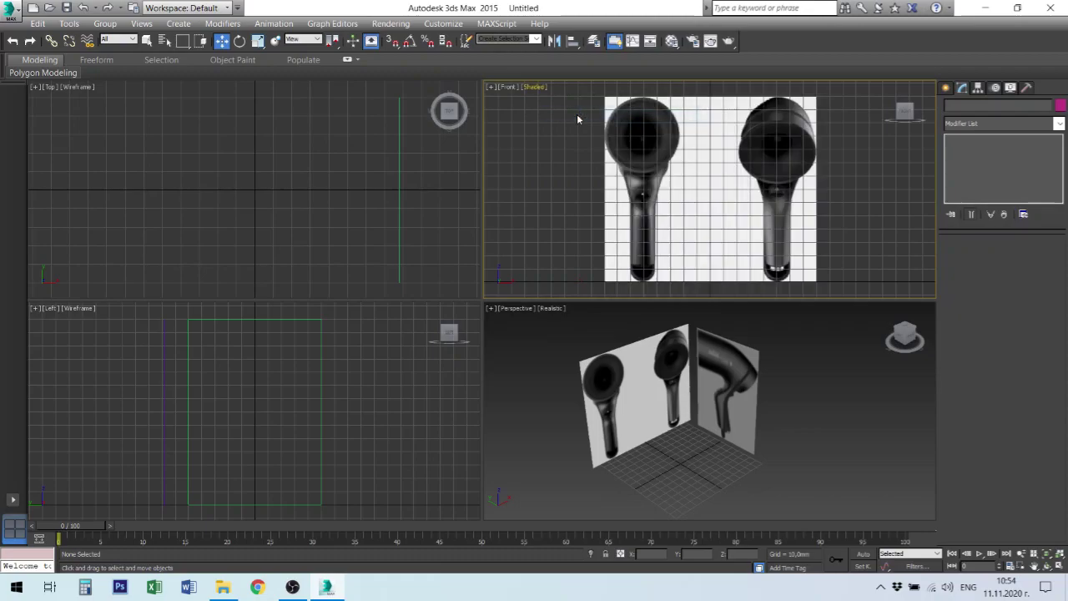
# Set the Left view to Shaded with Edged Faces
pyautogui.click(342, 158)
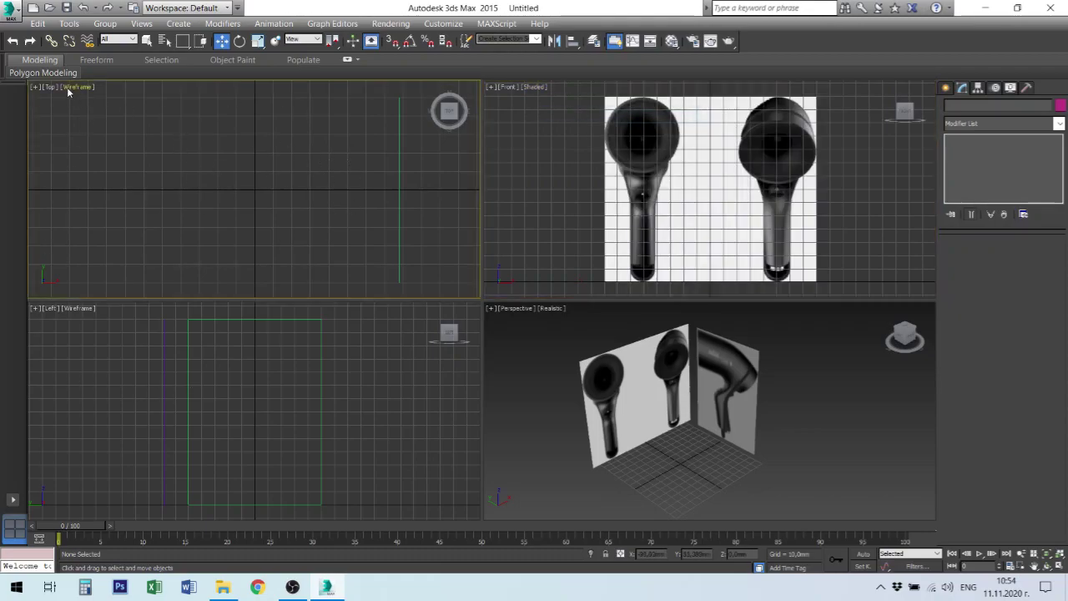
pyautogui.click(84, 309)
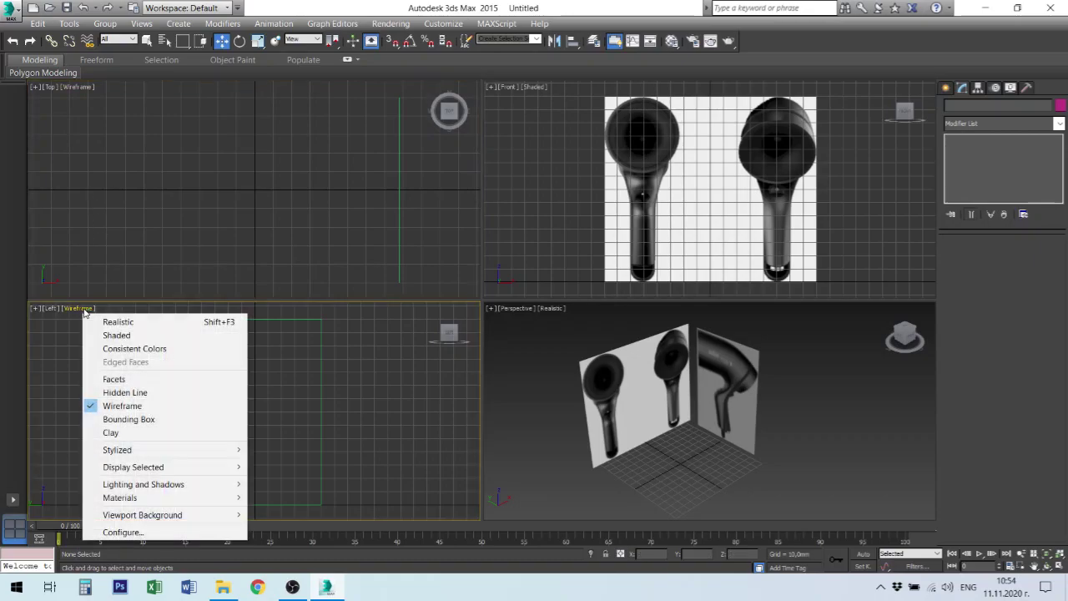
pyautogui.click(126, 339)
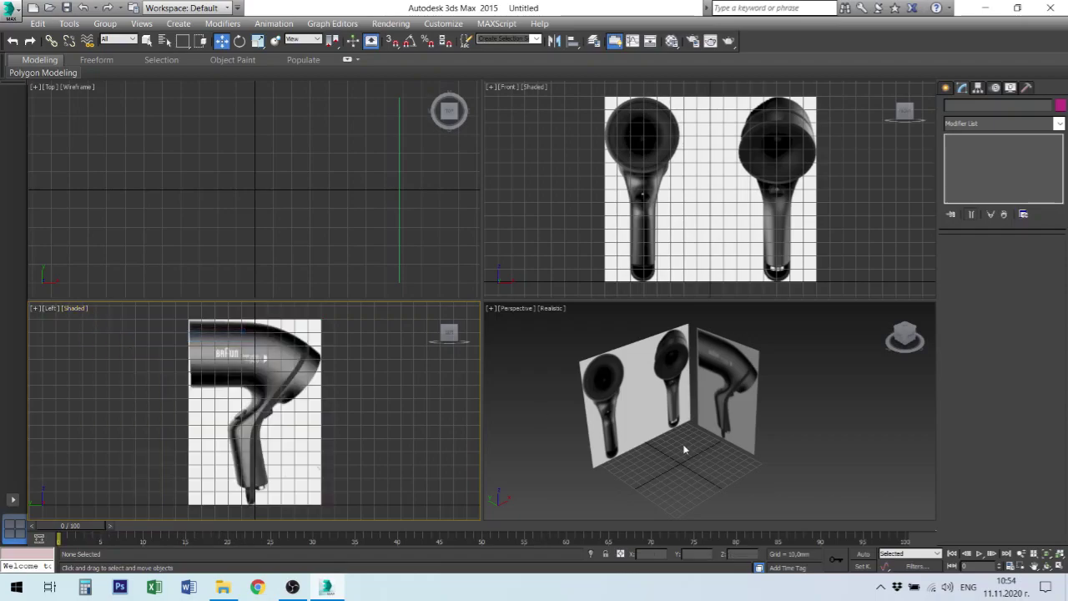
pyautogui.click(77, 308)
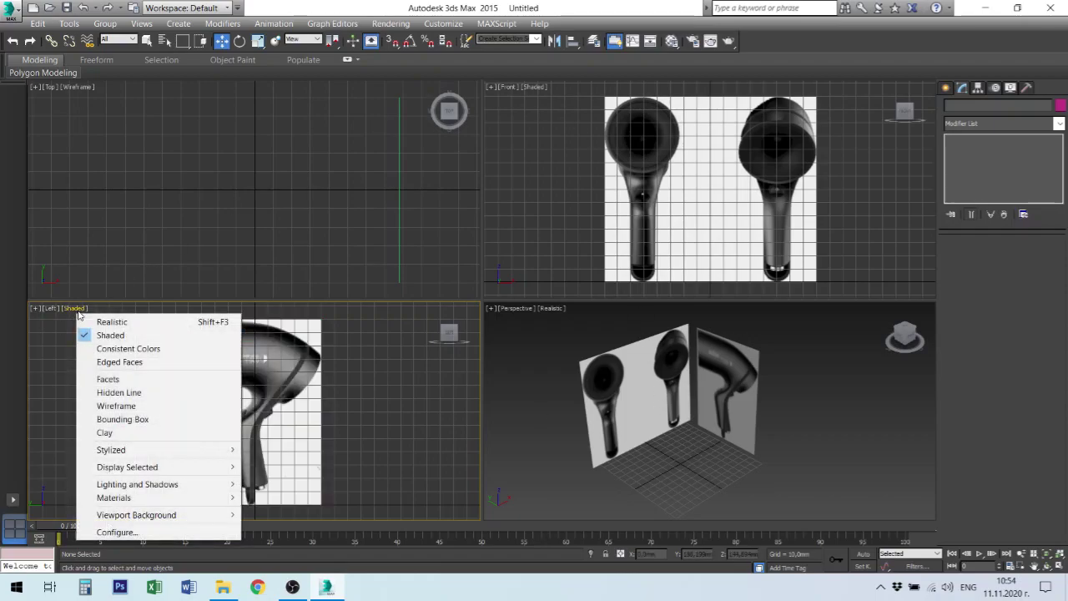
pyautogui.click(123, 363)
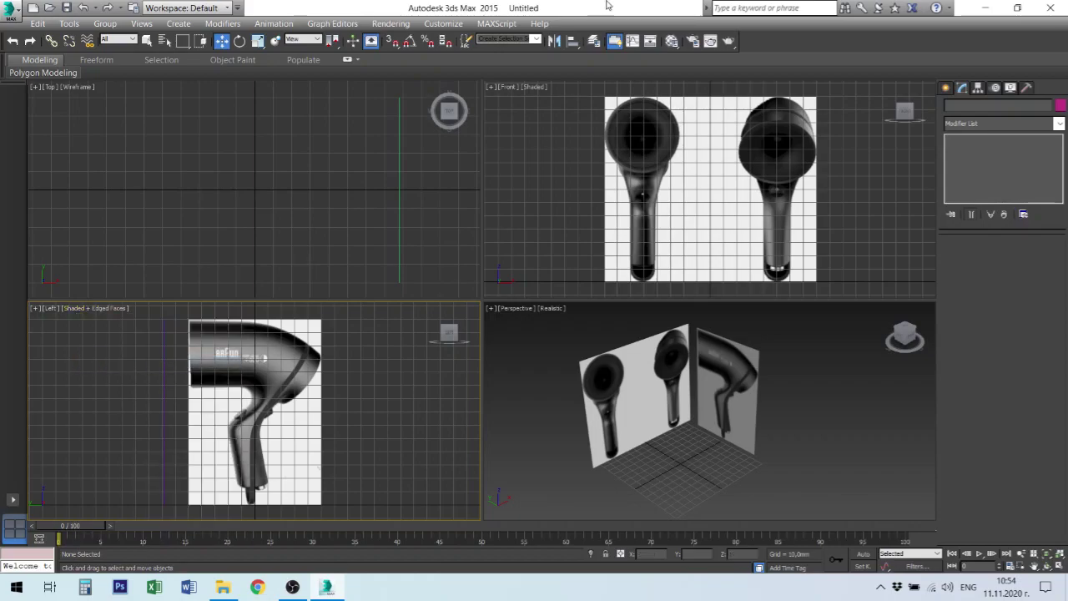
# Enable Edged Faces in the Front view
pyautogui.click(536, 89)
pyautogui.click(535, 87)
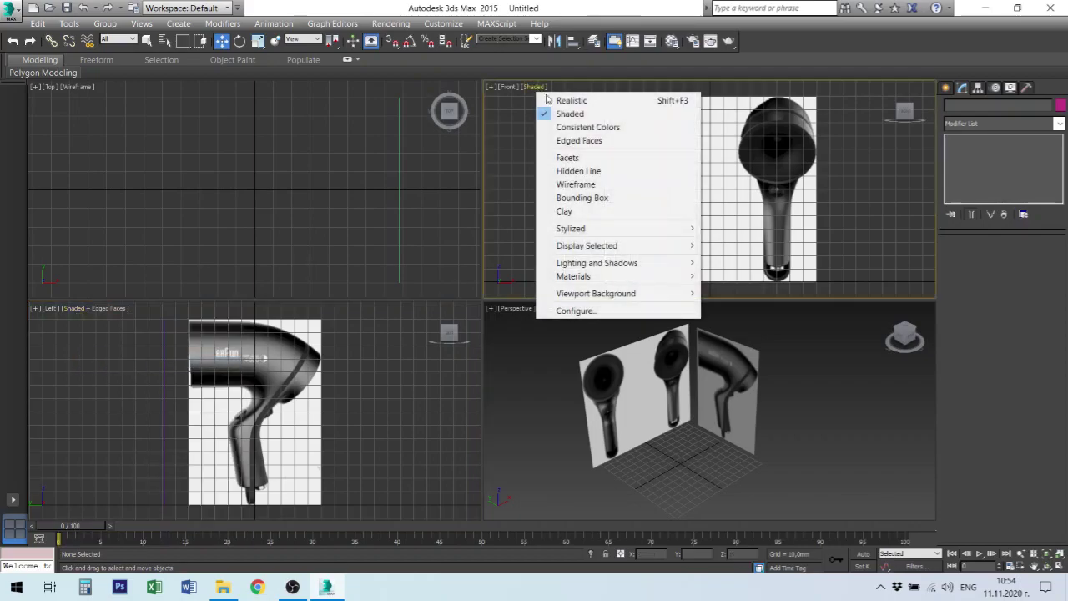
pyautogui.click(579, 140)
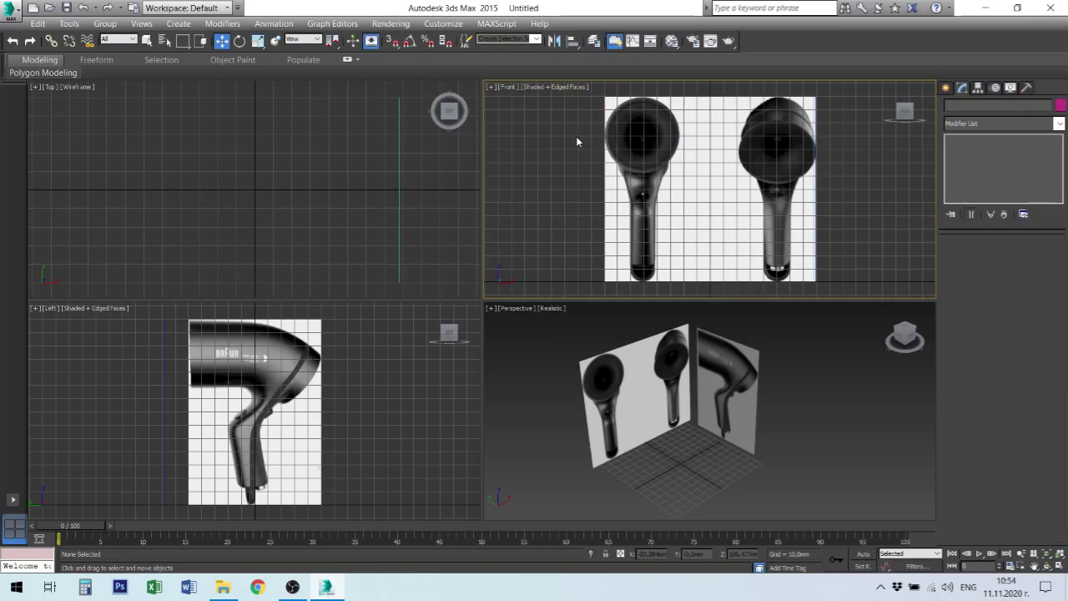
pyautogui.click(549, 313)
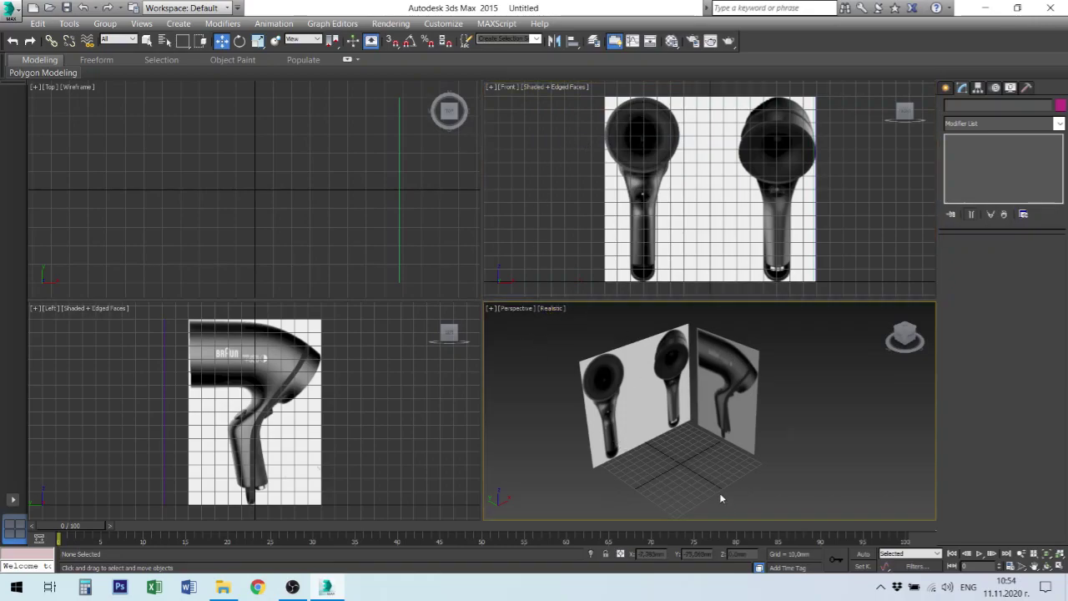
pyautogui.click(399, 430)
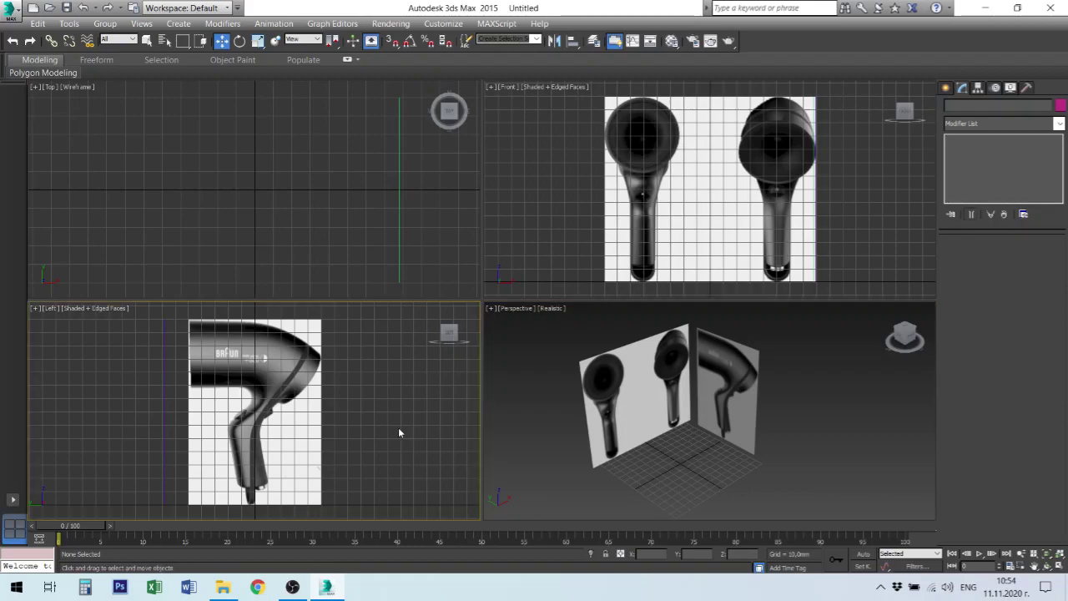
pyautogui.click(847, 153)
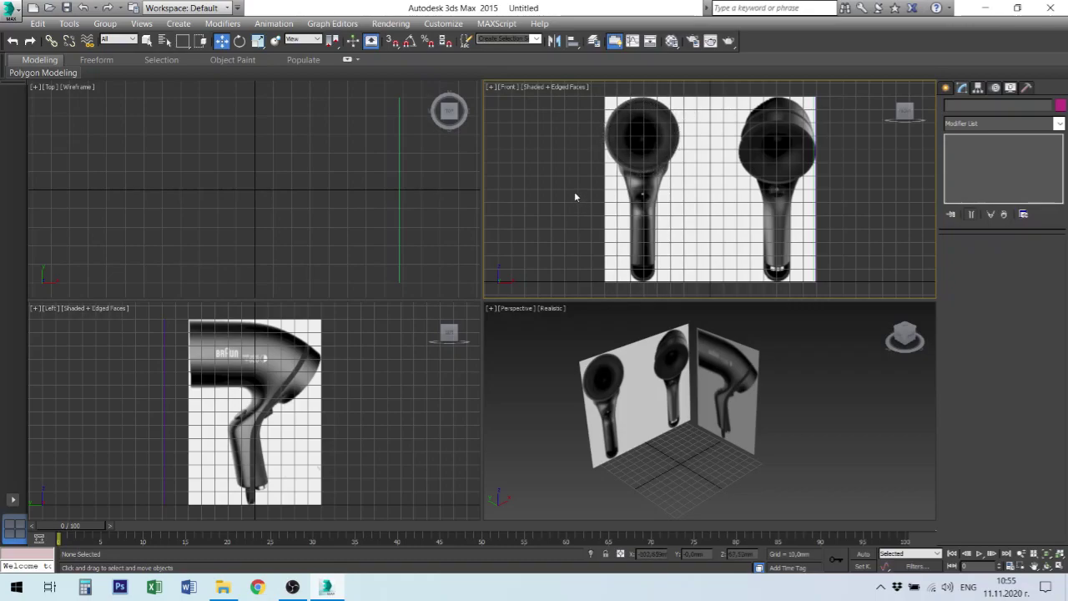
# In a maximized Front view, draw a cylinder of radius about 29.4 mm and height 30 mm over the dryer head
pyautogui.hotkey('alt', 'w')
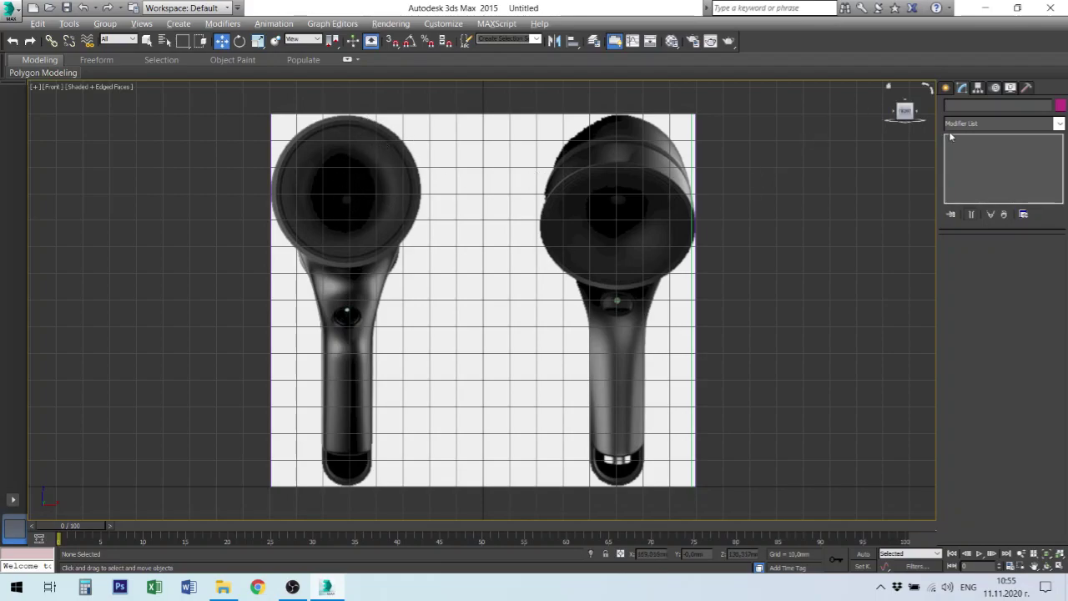
pyautogui.click(945, 88)
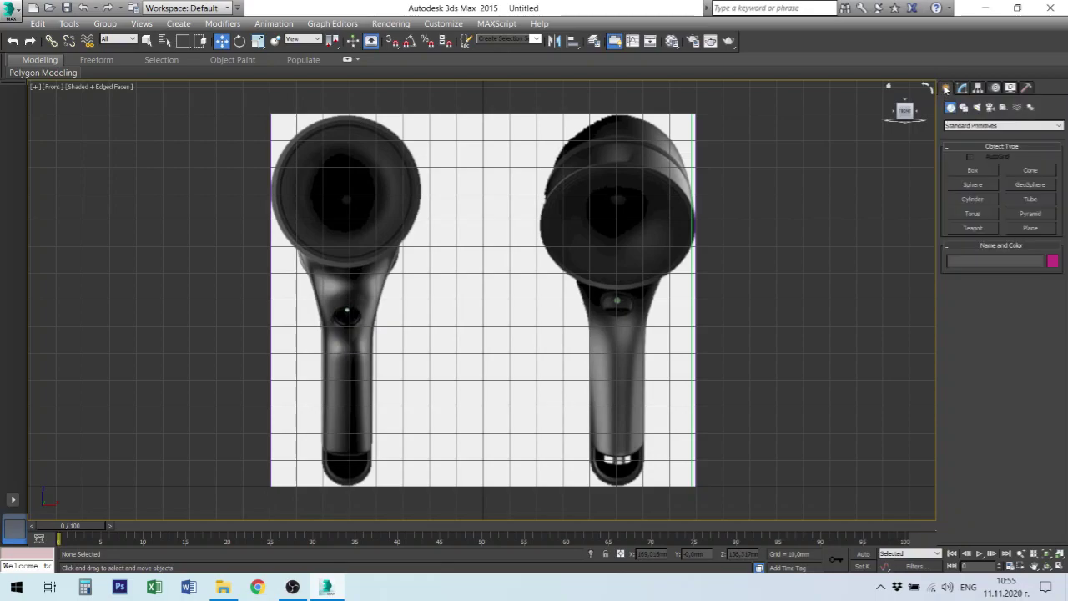
pyautogui.click(977, 203)
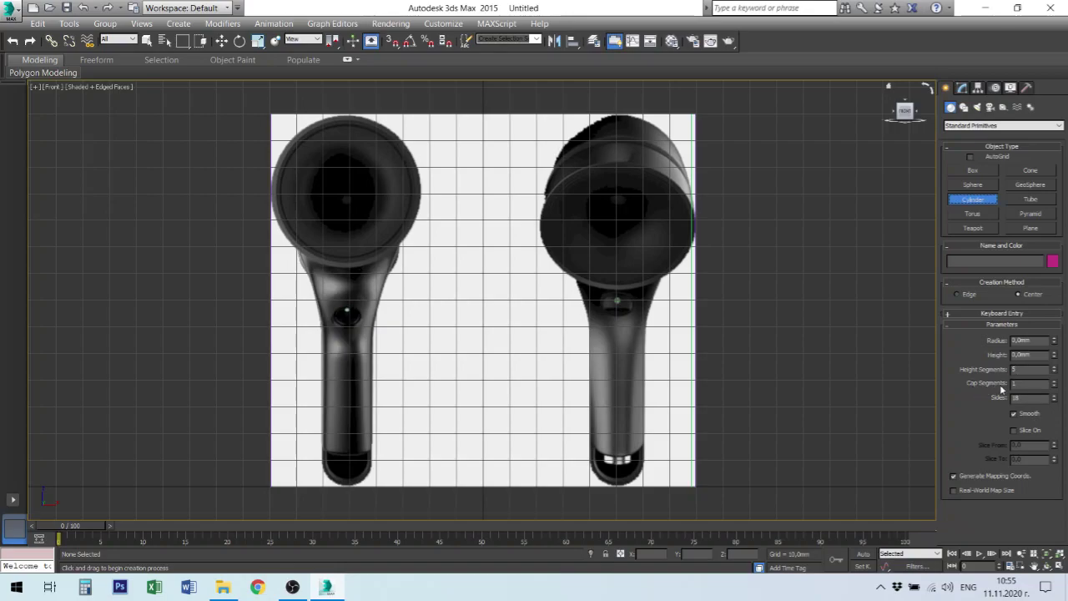
pyautogui.click(1022, 370)
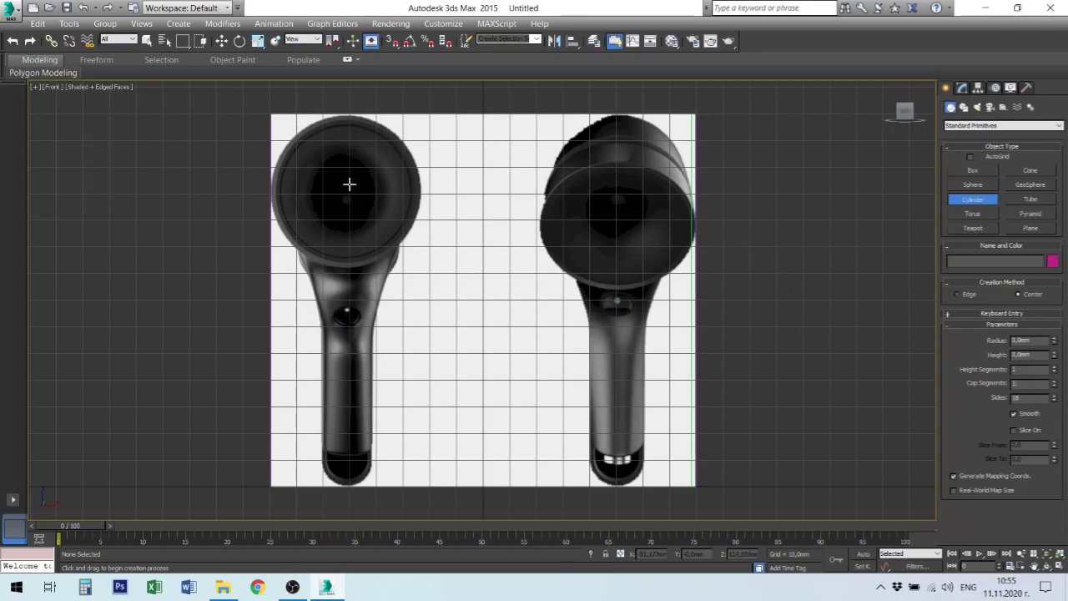
pyautogui.moveTo(344, 183); pyautogui.dragTo(399, 236)
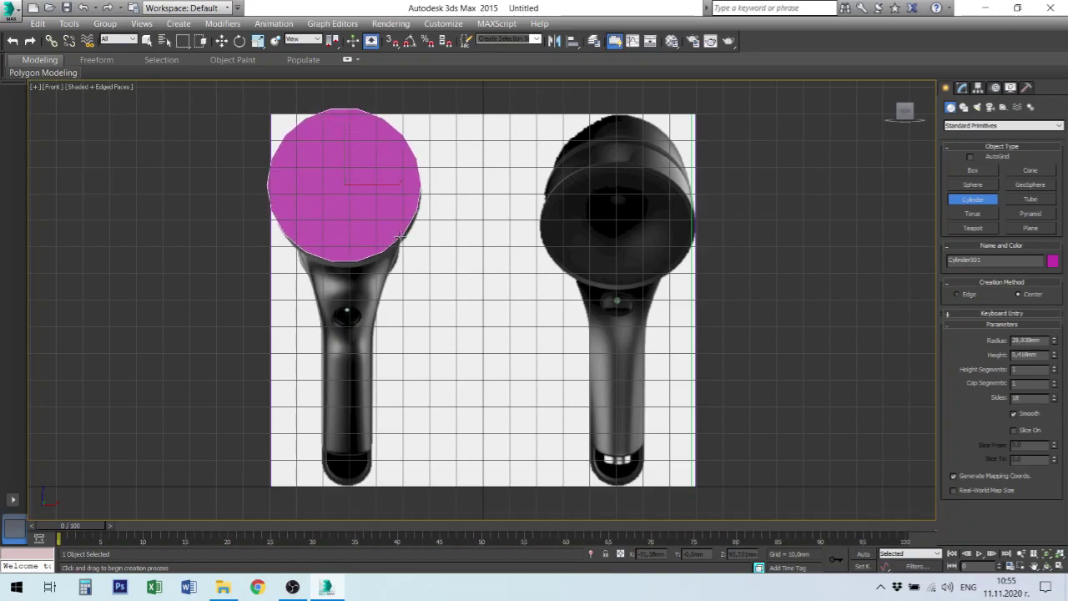
pyautogui.rightClick(391, 218)
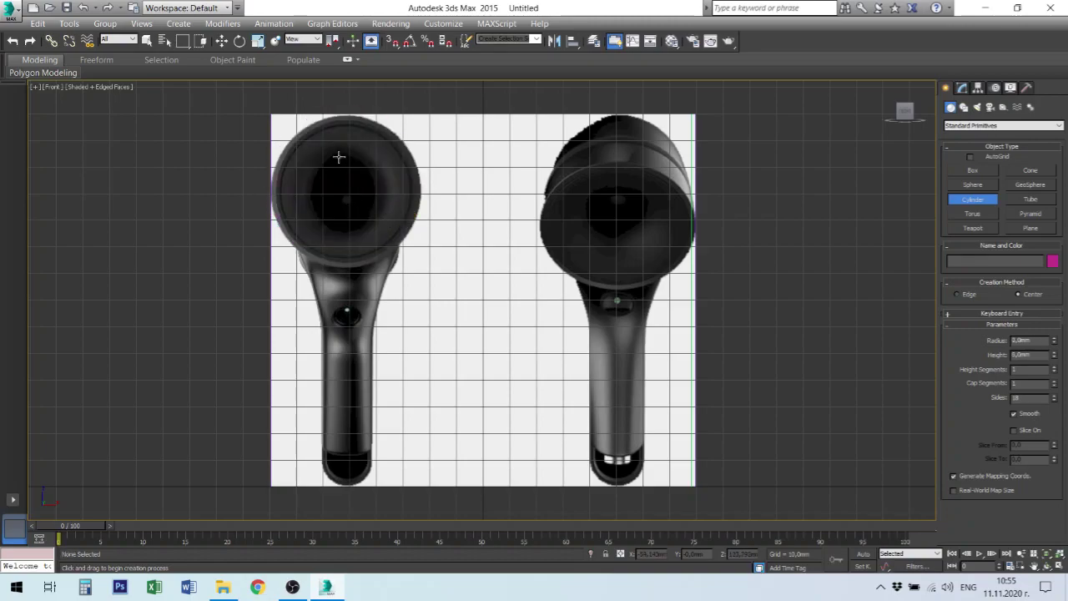
pyautogui.moveTo(344, 183); pyautogui.dragTo(387, 249)
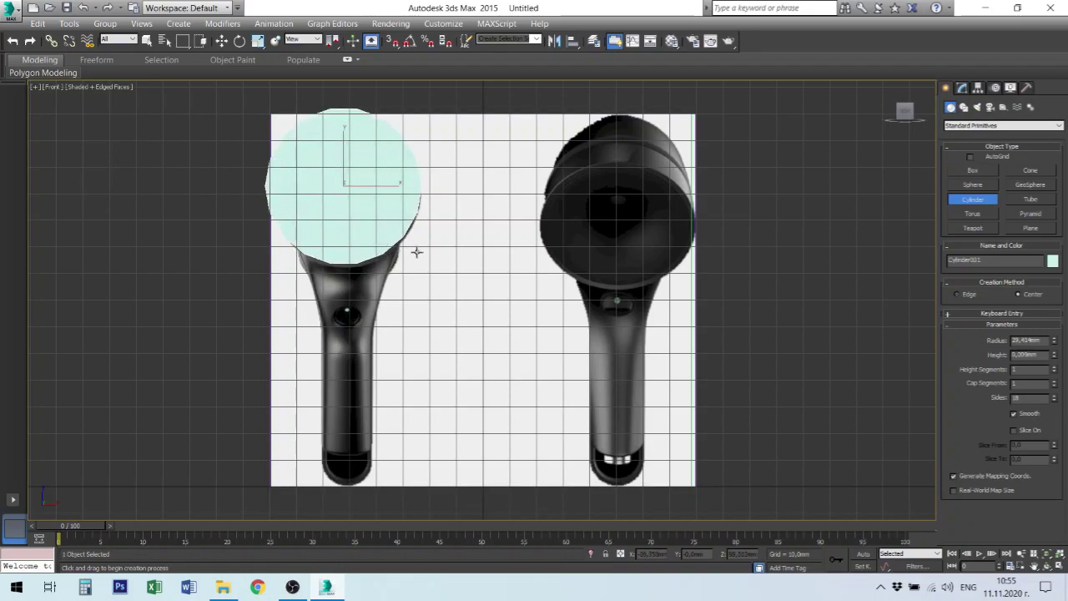
pyautogui.click(412, 248)
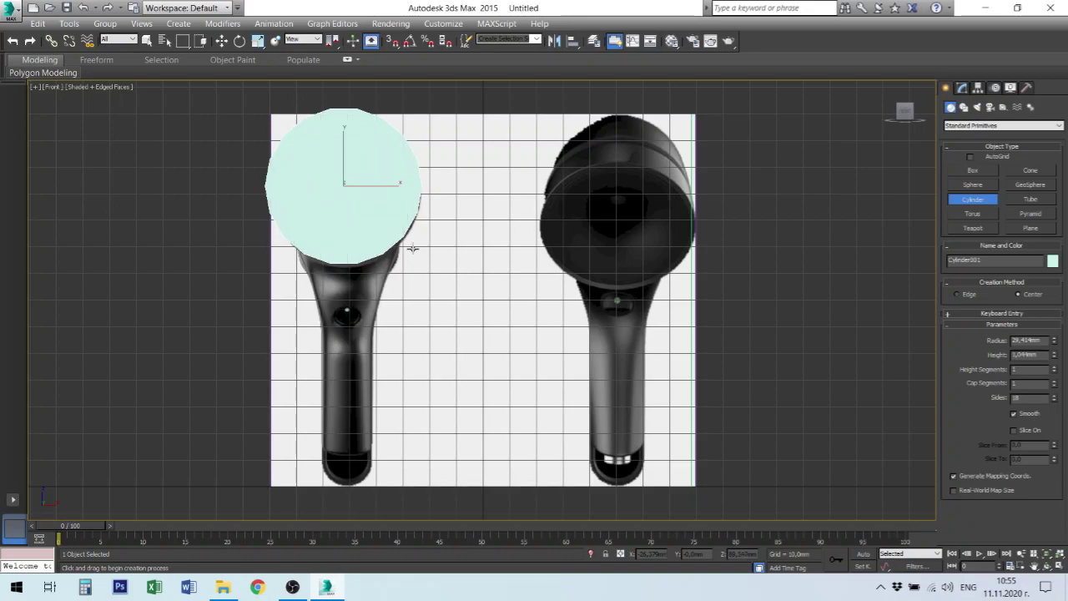
pyautogui.hotkey('alt', 'x')
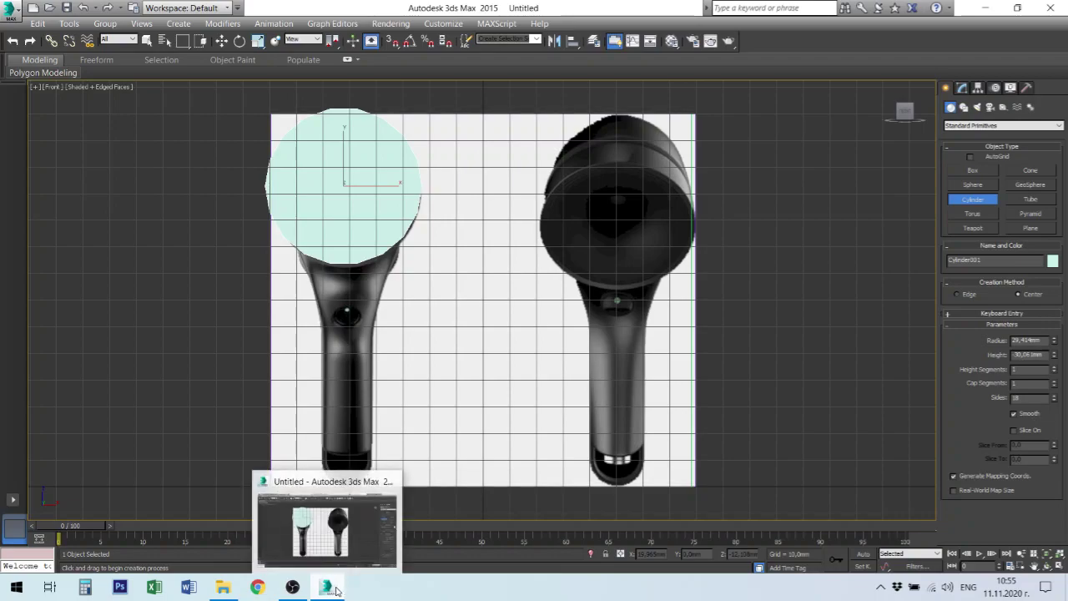
pyautogui.hotkey('alt', 'w')
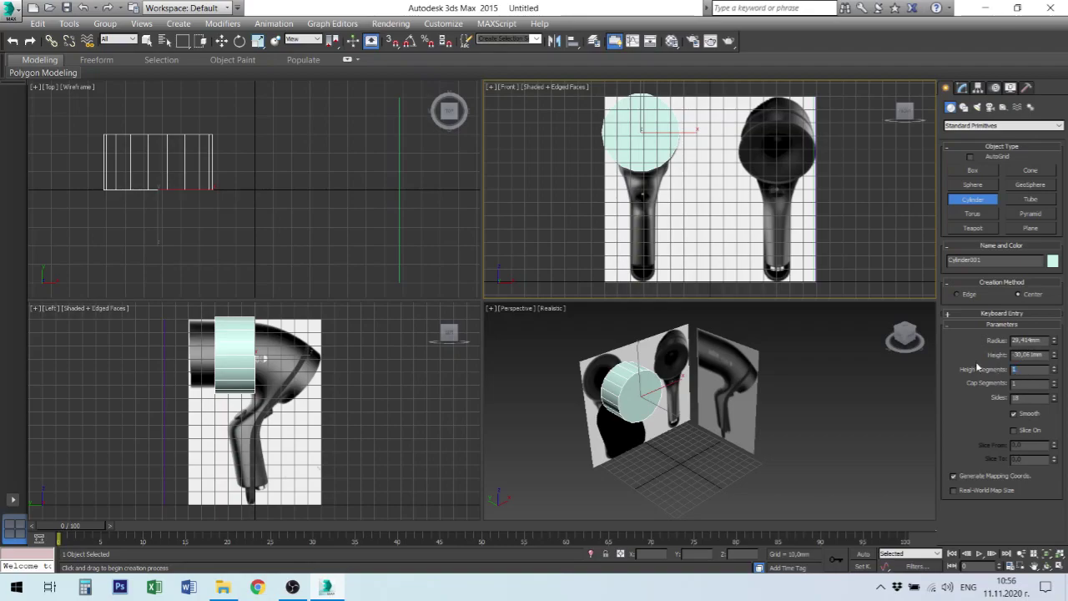
pyautogui.write('5')
pyautogui.press('Return')
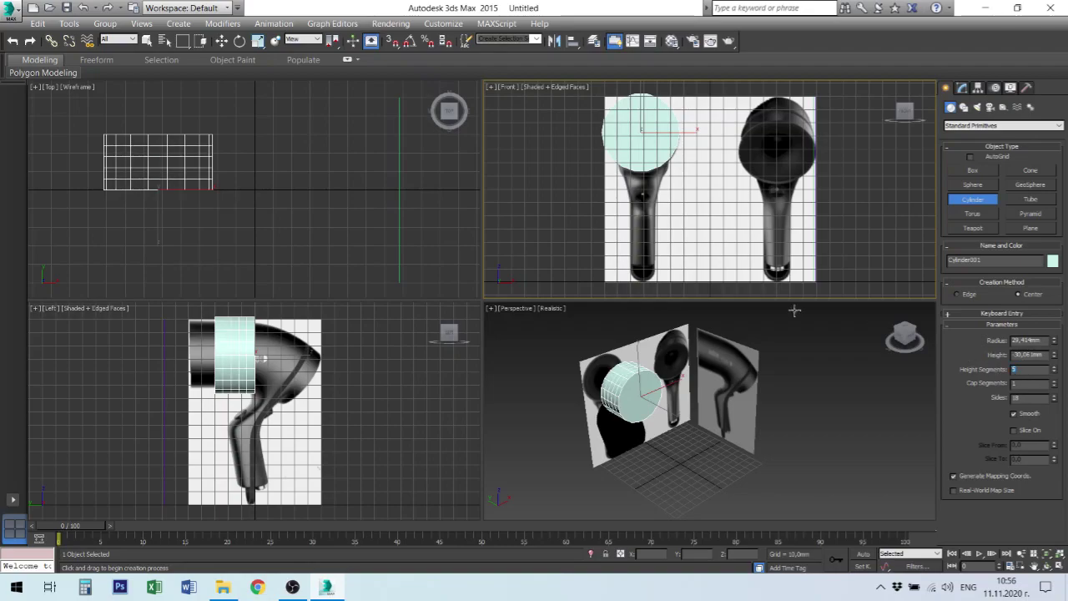
pyautogui.doubleClick(1031, 384)
pyautogui.click(1040, 383)
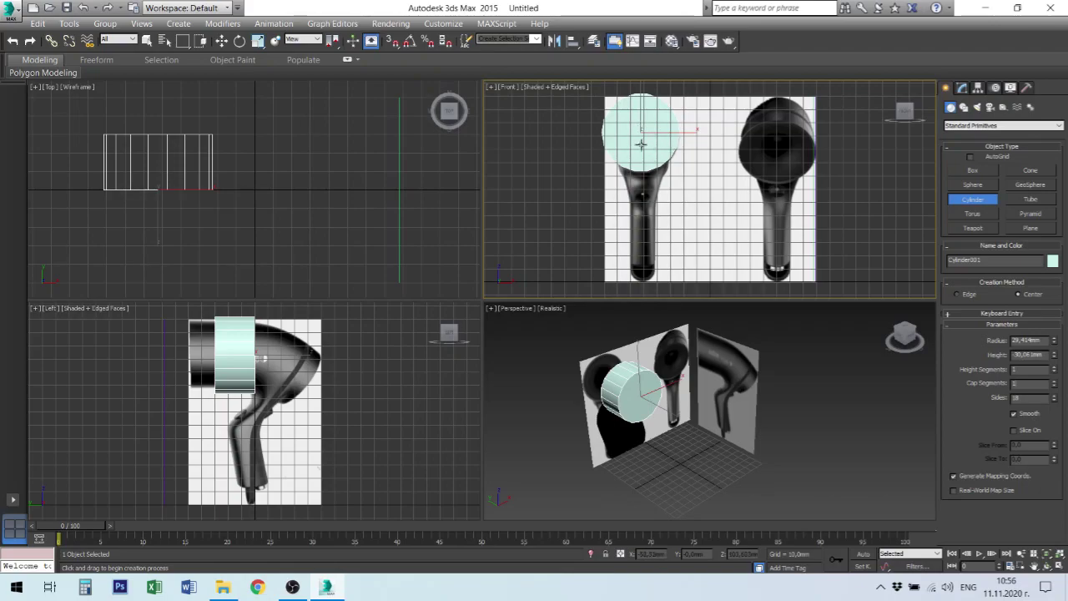
pyautogui.click(962, 315)
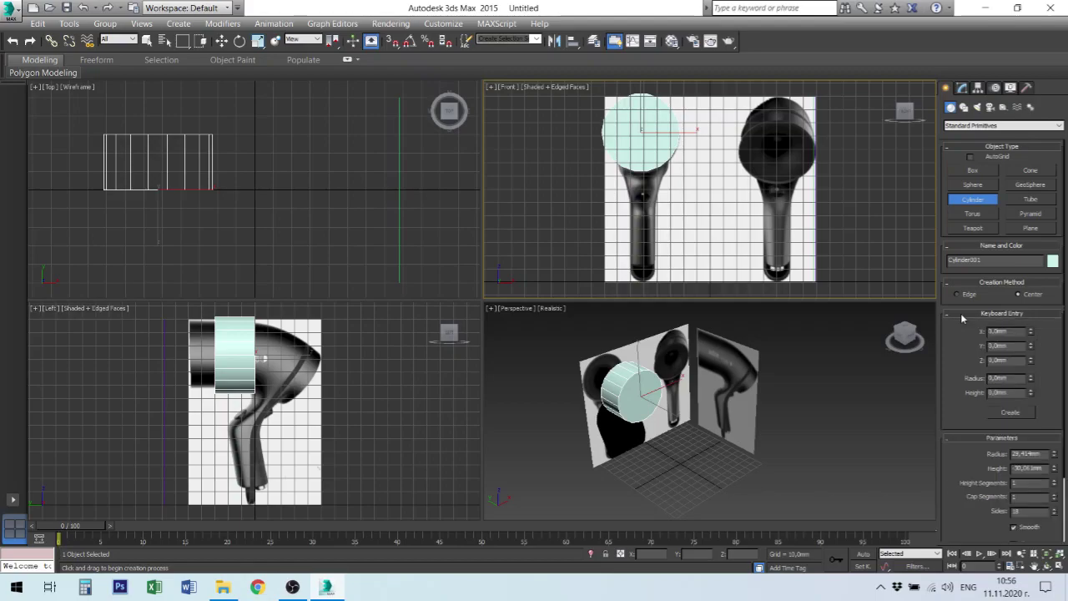
pyautogui.click(962, 315)
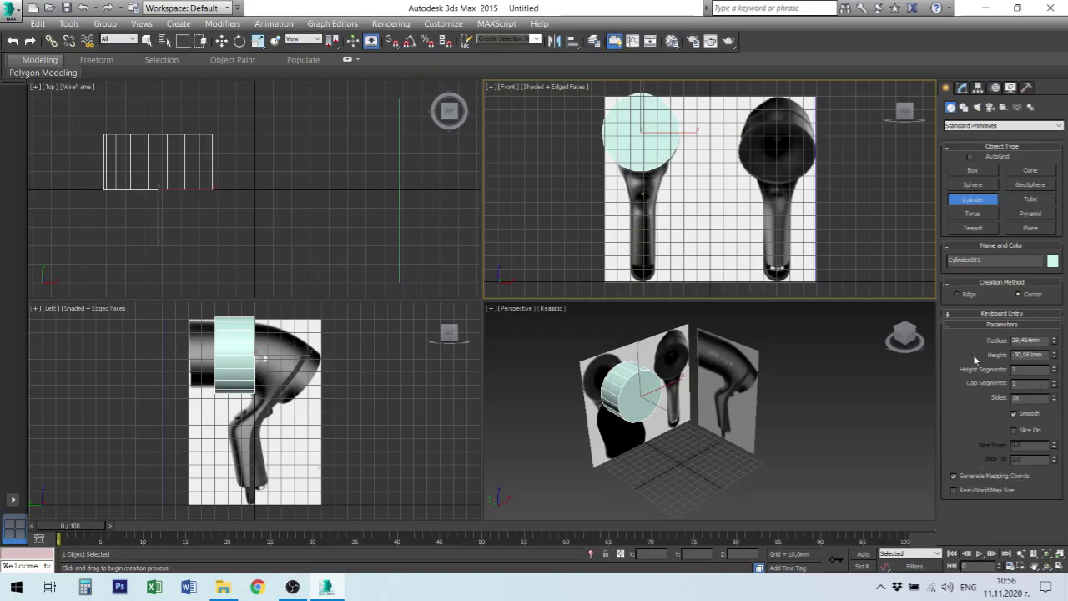
# Set the cylinder's radius to 30 and height to 10, then raise height to about 12.4 mm
pyautogui.doubleClick(1025, 339)
pyautogui.write('30')
pyautogui.press('Return')
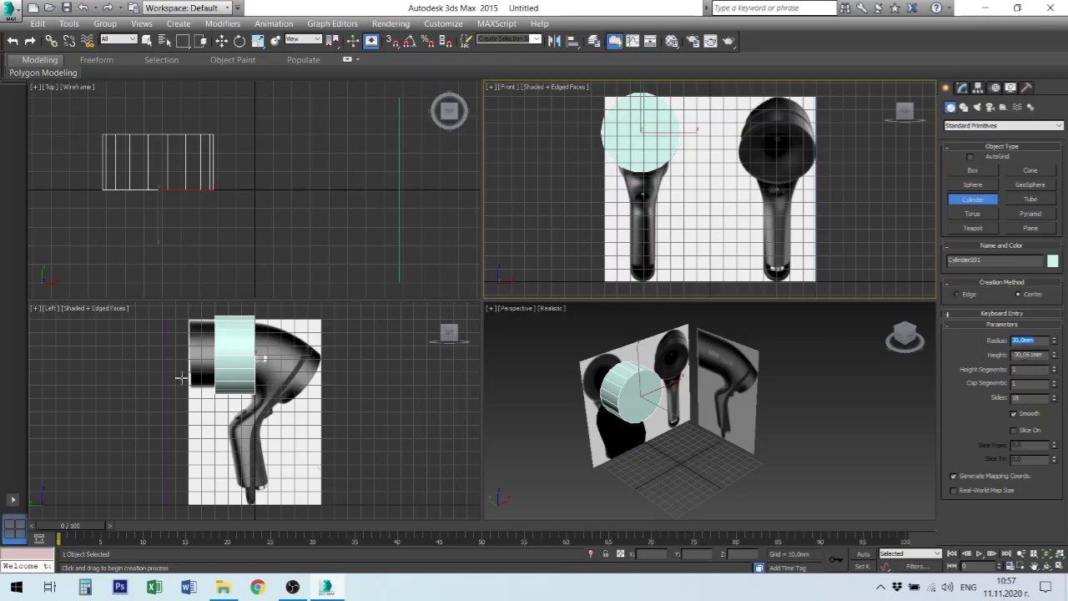
pyautogui.doubleClick(1025, 353)
pyautogui.write('10')
pyautogui.press('Return')
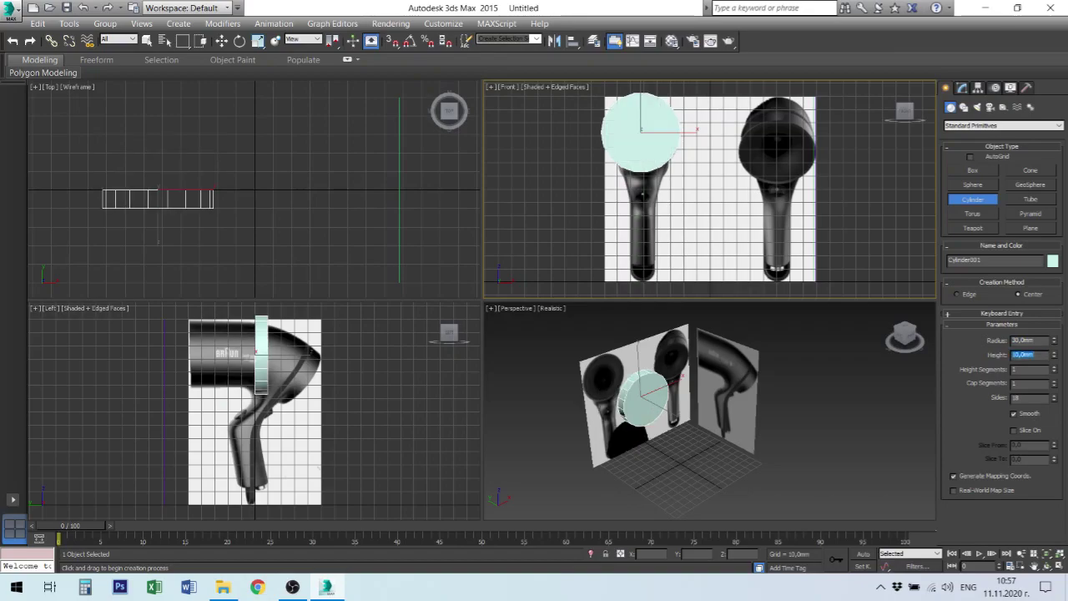
pyautogui.click(1054, 354)
pyautogui.moveTo(1054, 355); pyautogui.dragTo(1054, 334)
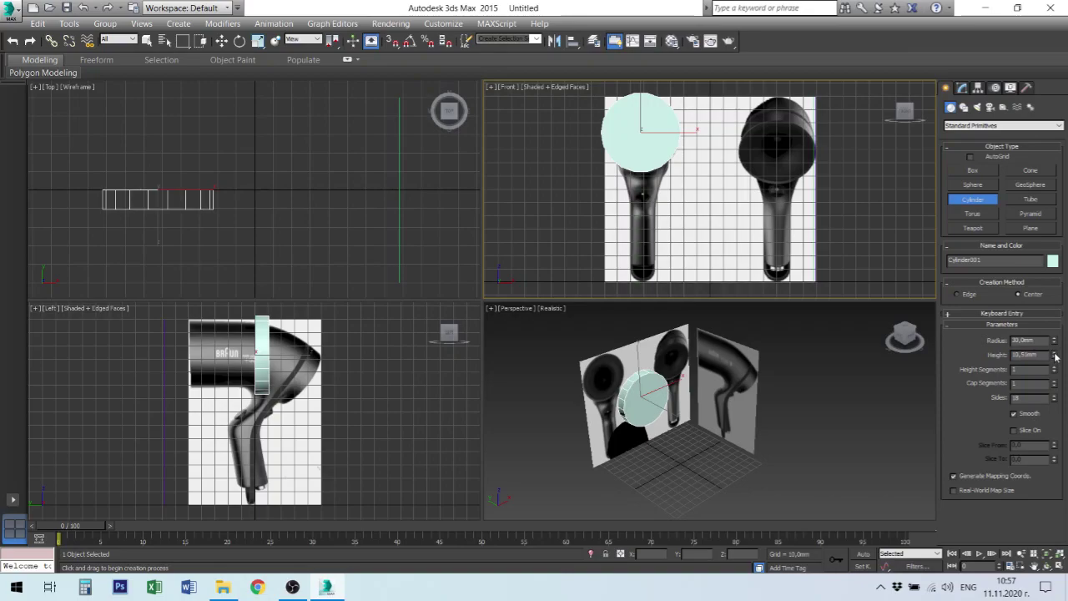
# Move the cylinder to the left end of the side-view dryer barrel
pyautogui.rightClick(252, 379)
pyautogui.press('w')
pyautogui.moveTo(284, 356); pyautogui.dragTo(217, 357)
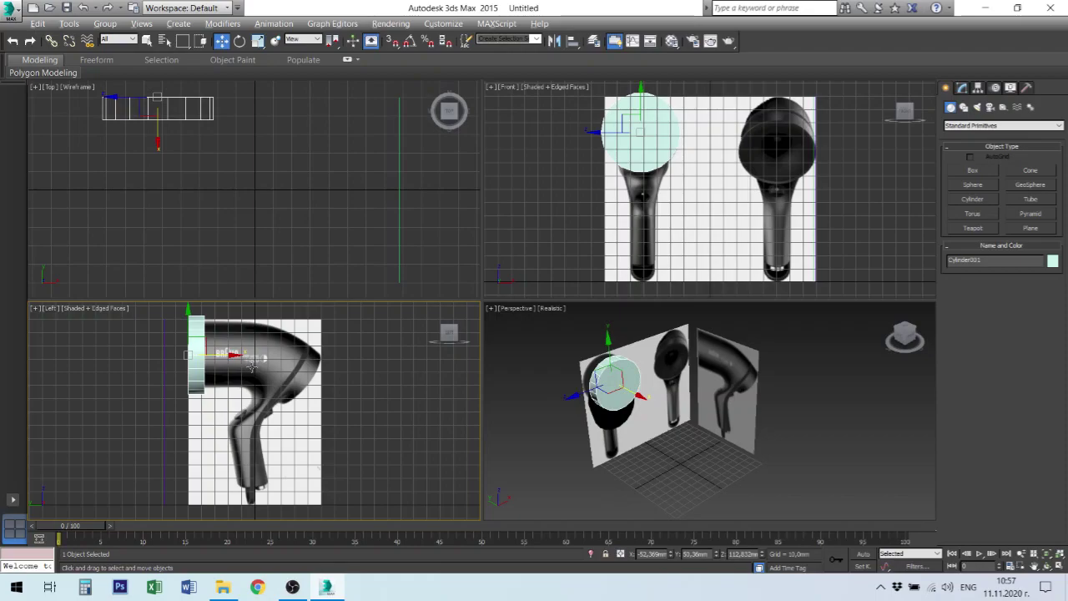
# Nudge the cylinder right in the maximized Front view to centre it on the nozzle circle
pyautogui.hotkey('alt', 'w')
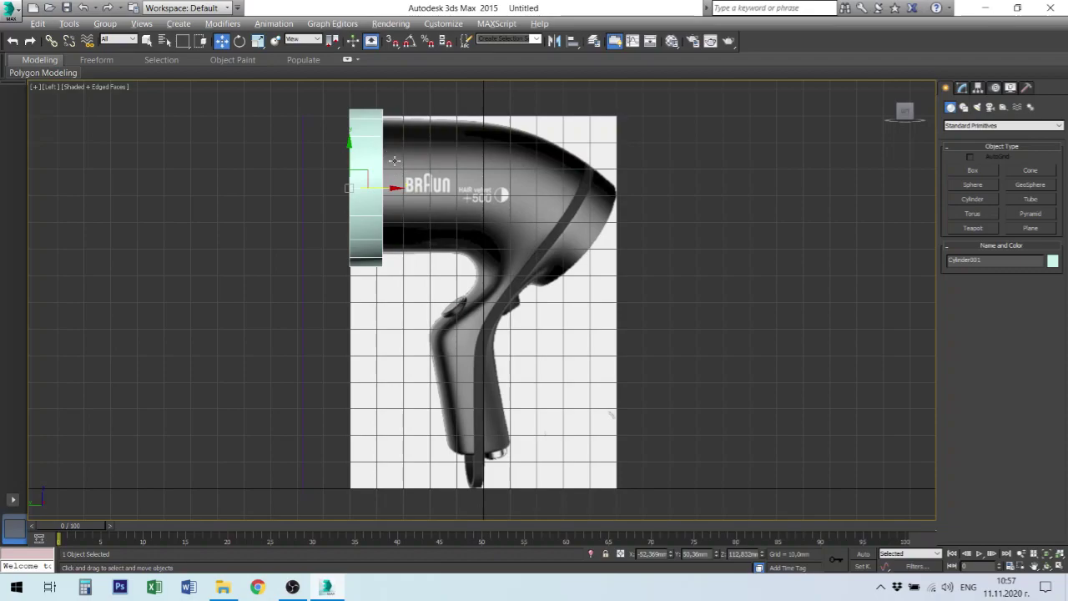
pyautogui.hotkey('alt', 'w')
pyautogui.rightClick(672, 220)
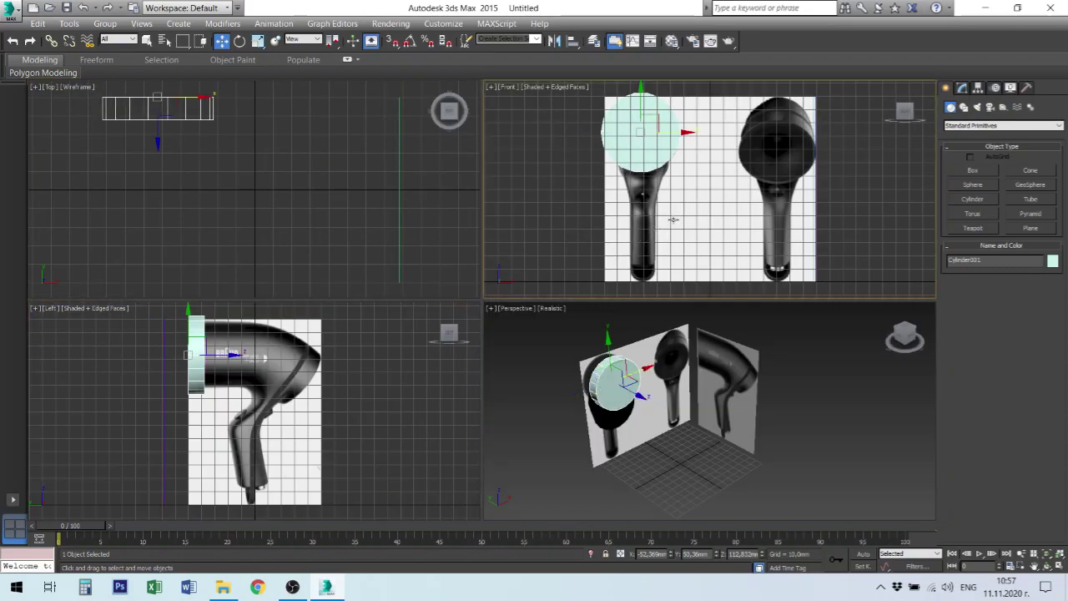
pyautogui.hotkey('alt', 'w')
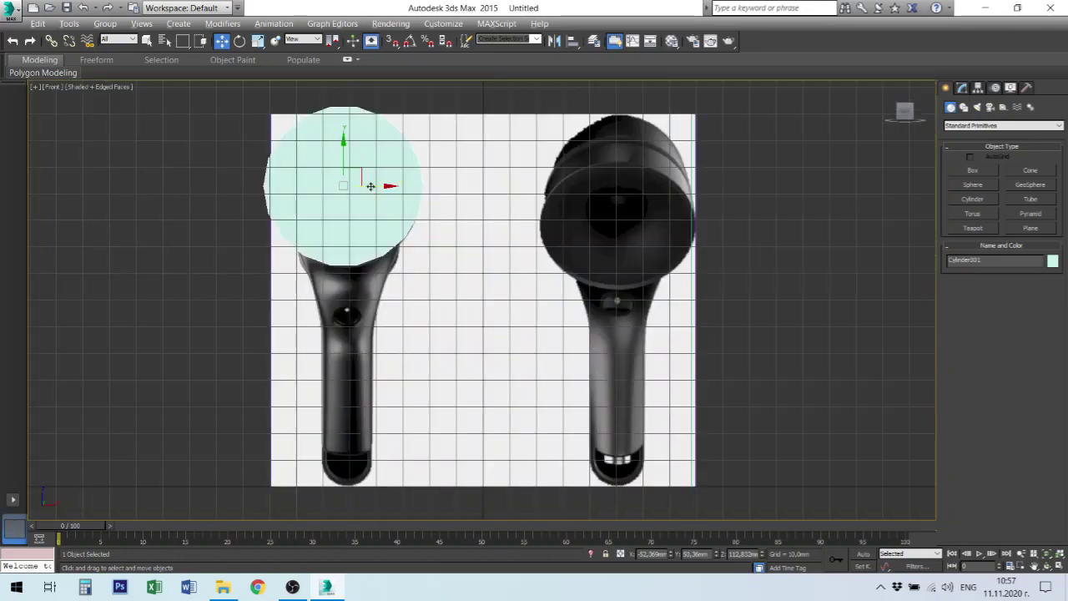
pyautogui.moveTo(370, 186); pyautogui.dragTo(372, 187)
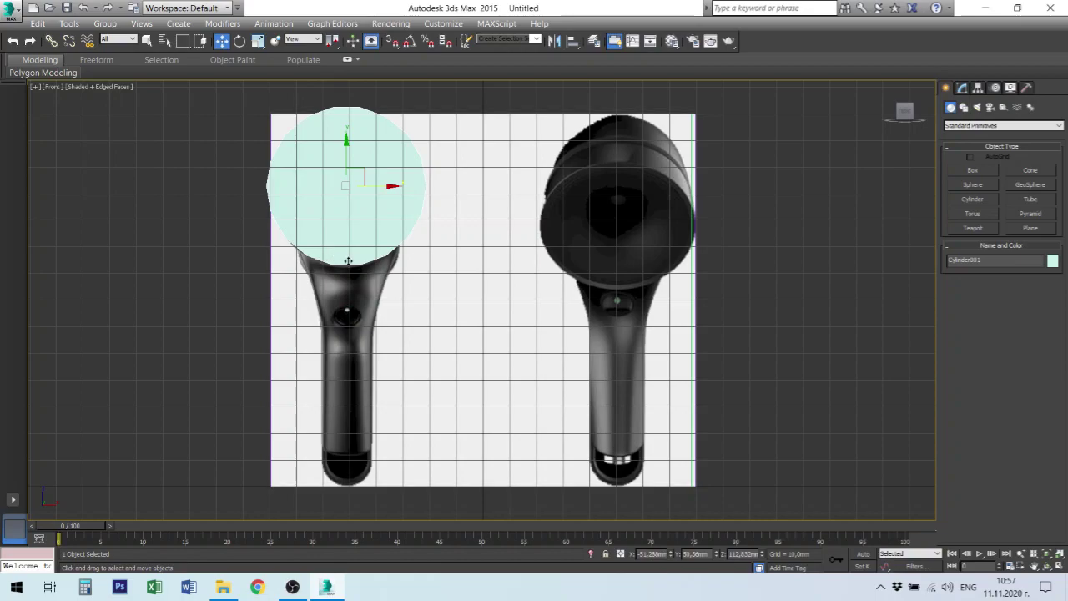
pyautogui.hotkey('alt', 'w')
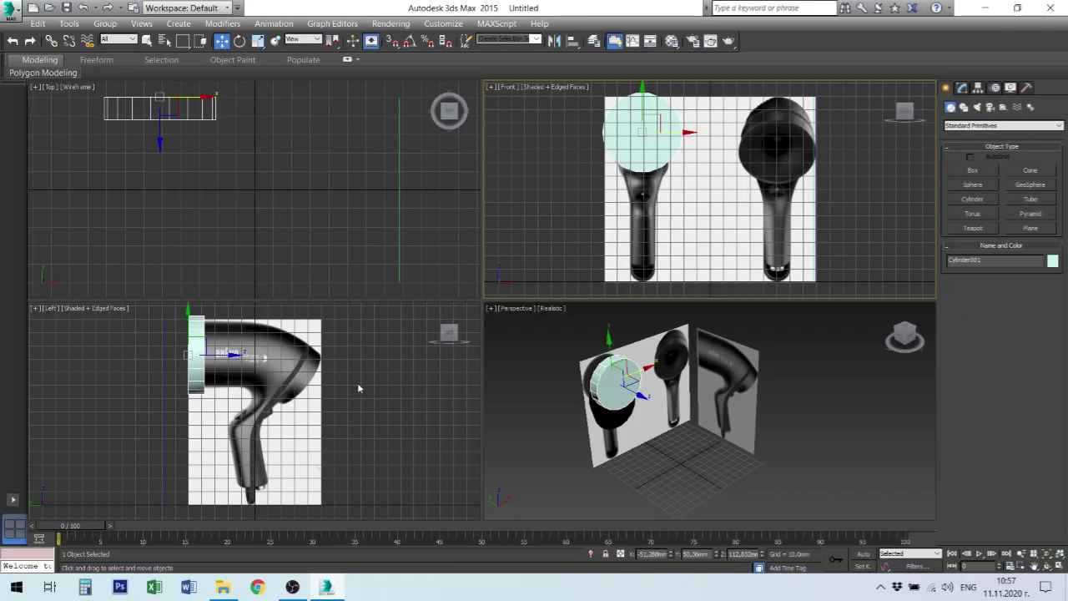
# Convert Cylinder001 to an Editable Poly from its right-click menu in the Perspective view
pyautogui.click(961, 88)
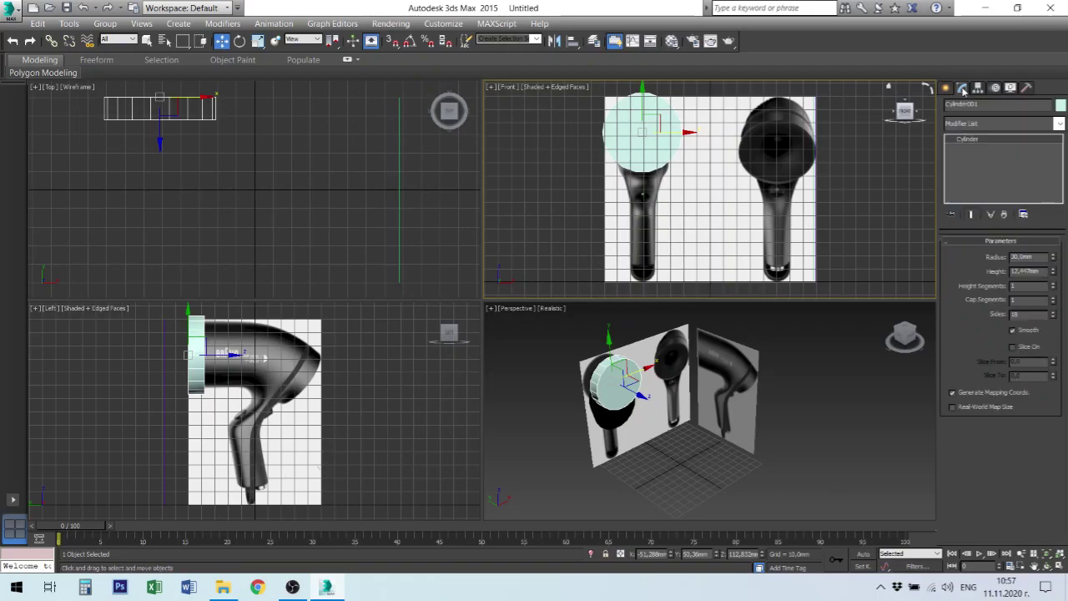
pyautogui.click(946, 89)
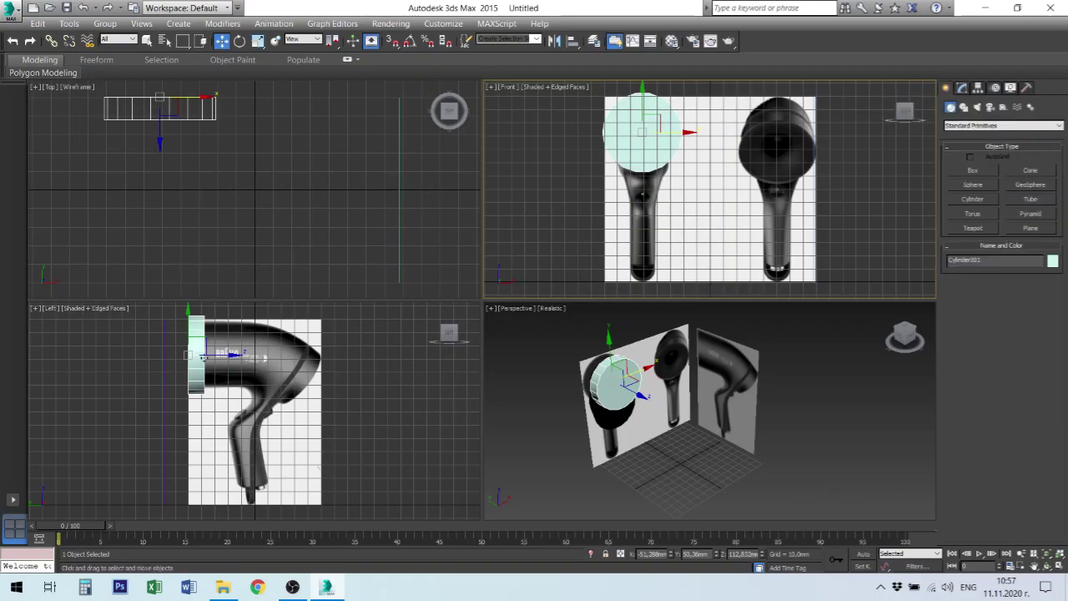
pyautogui.rightClick(199, 355)
pyautogui.rightClick(199, 354)
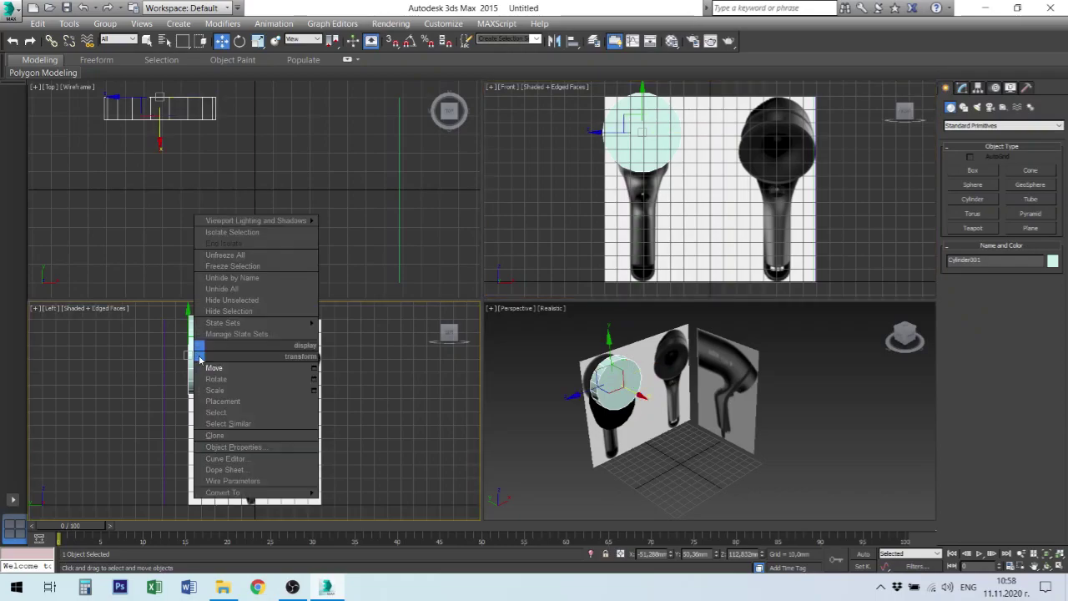
pyautogui.click(620, 397)
pyautogui.rightClick(621, 396)
pyautogui.rightClick(621, 395)
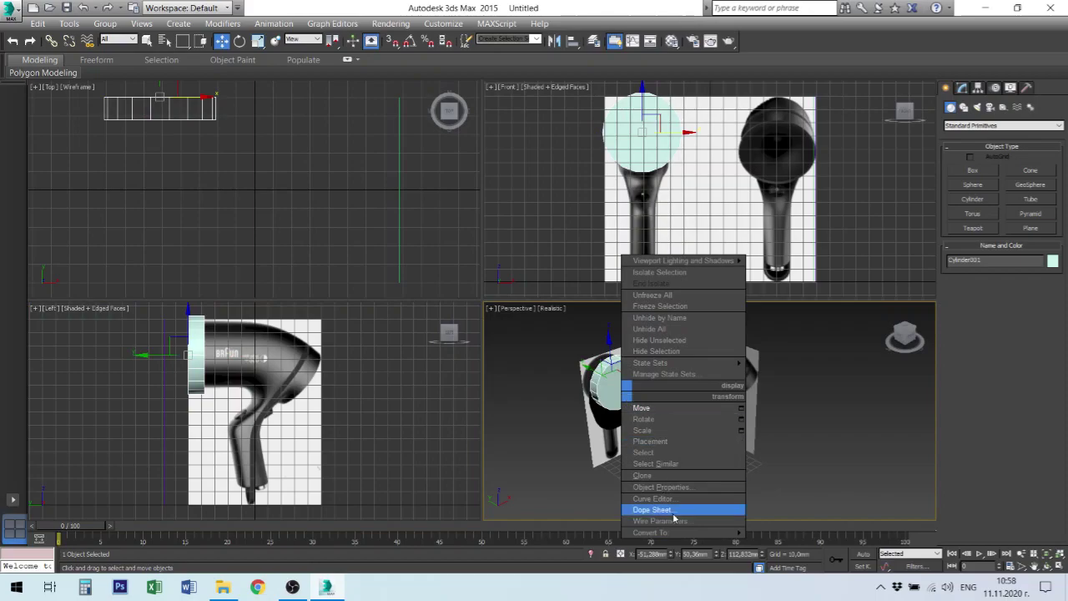
pyautogui.moveTo(651, 533)
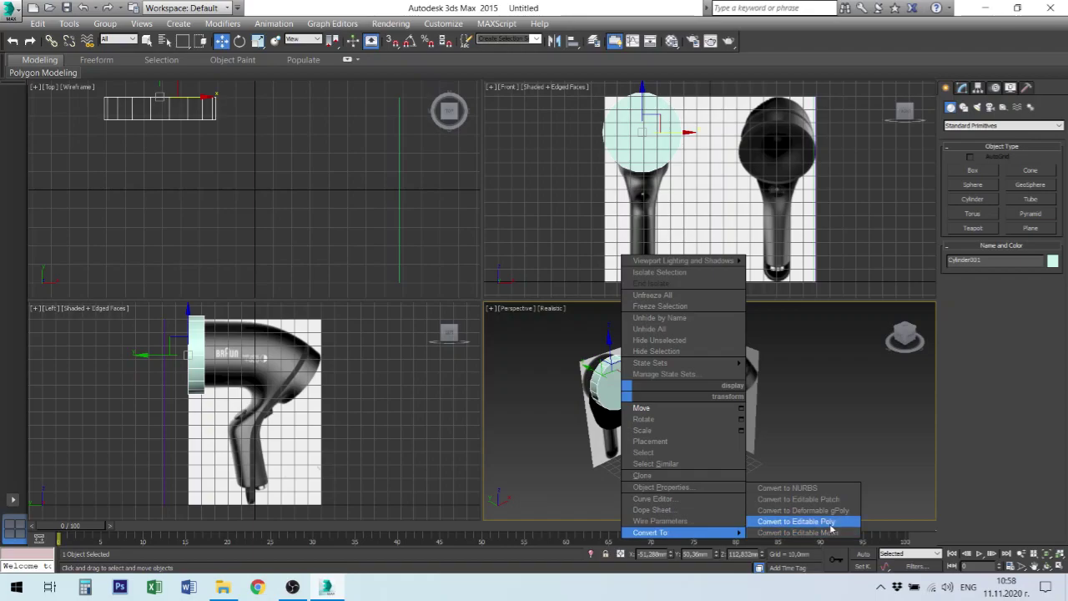
pyautogui.click(830, 523)
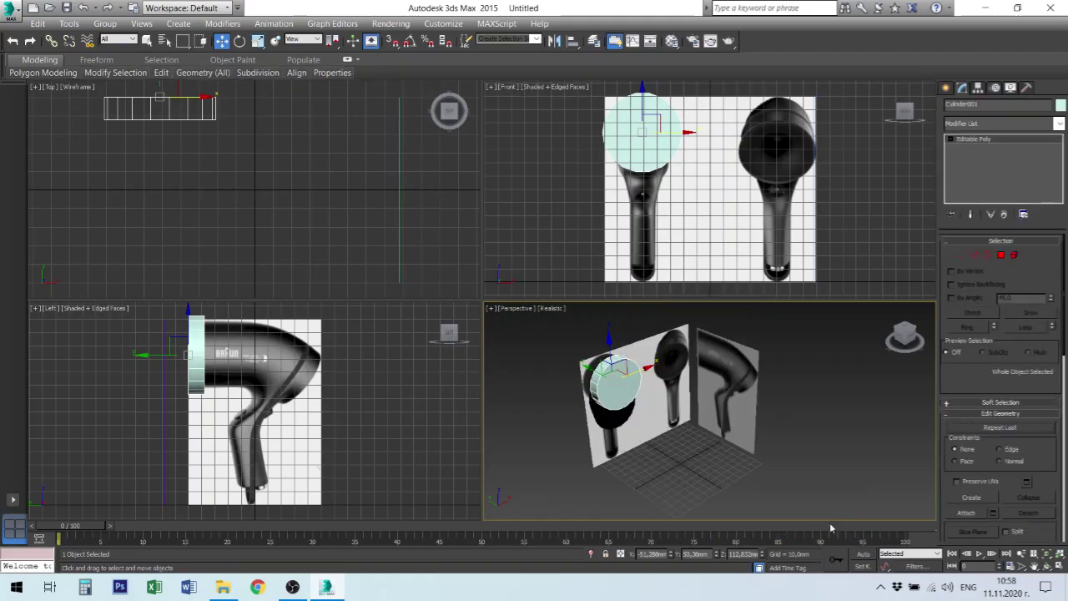
# Delete Cylinder001's cap polygon at Polygon level, then switch to Border sub-object level
pyautogui.click(950, 138)
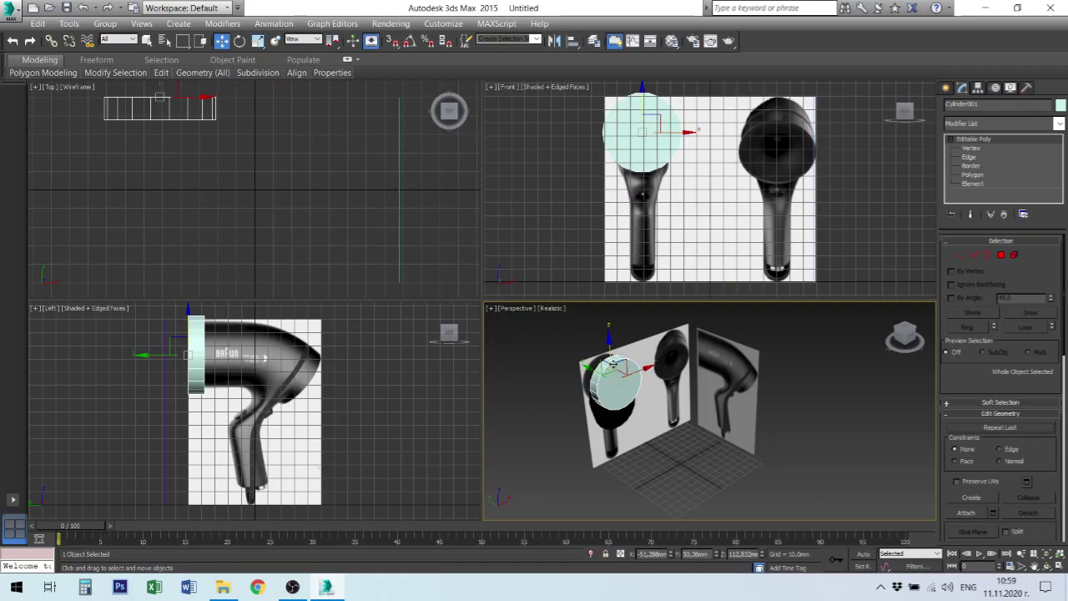
pyautogui.click(979, 185)
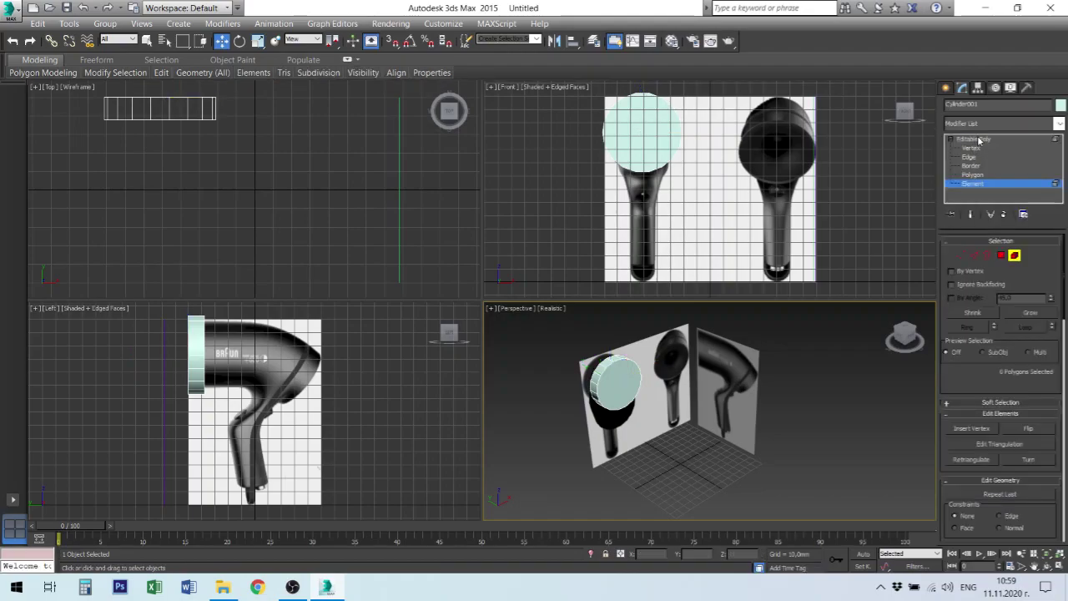
pyautogui.click(976, 176)
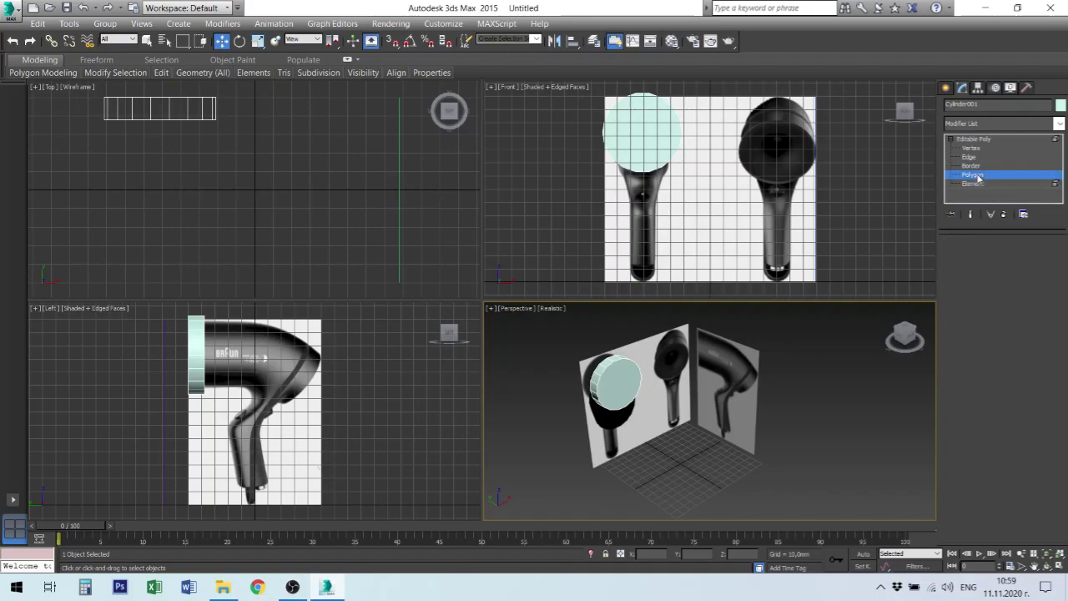
pyautogui.click(620, 389)
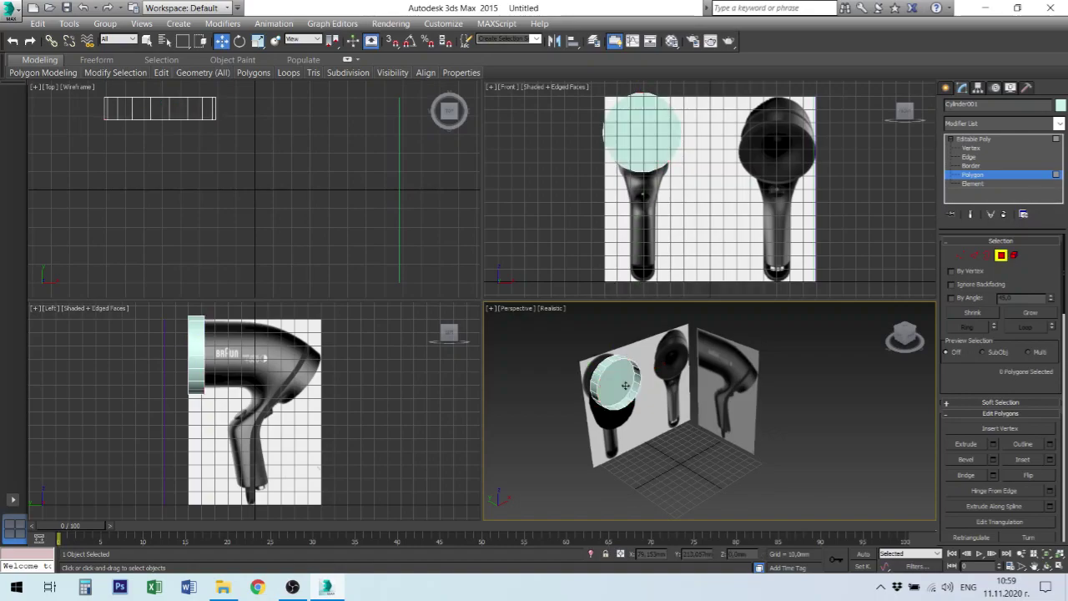
pyautogui.press('Delete')
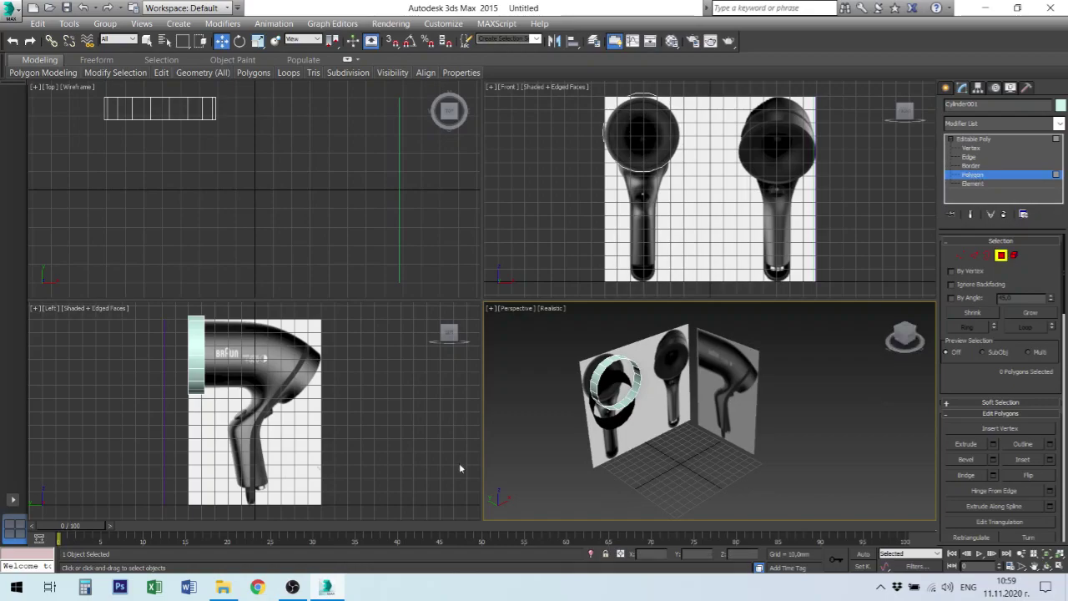
pyautogui.click(970, 166)
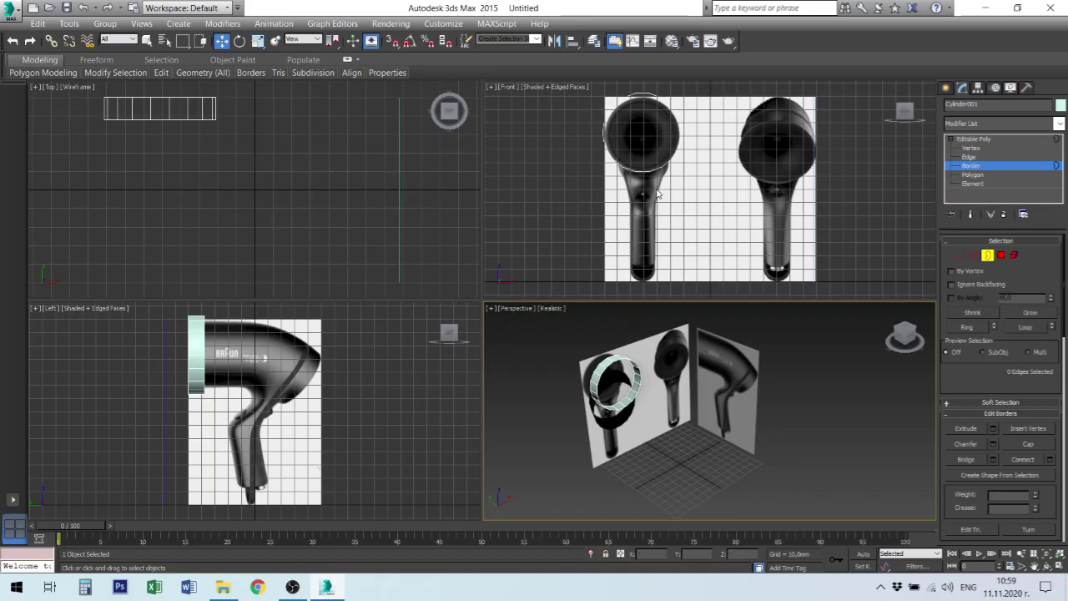
# Maximize the Front viewport and zoom in on the left dryer's nozzle
pyautogui.click(696, 163)
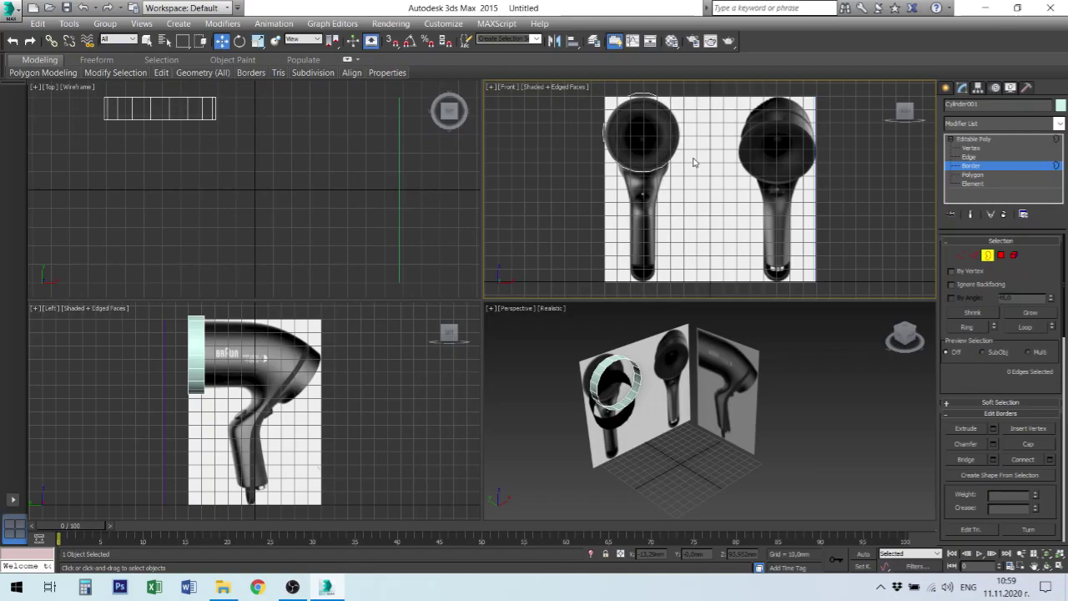
pyautogui.hotkey('alt', 'w')
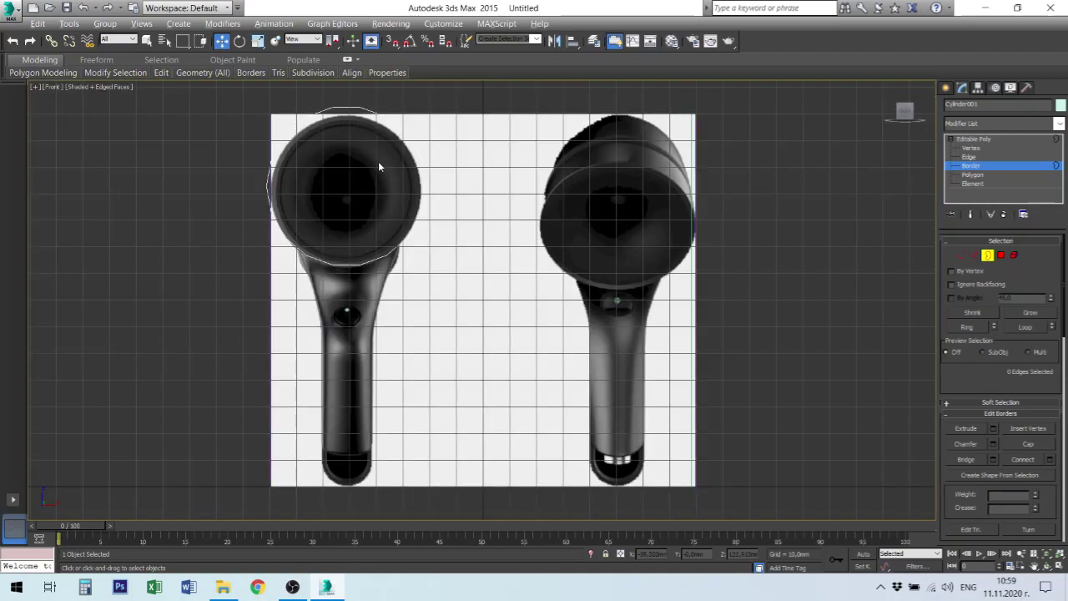
pyautogui.scroll(3, 378, 161)
pyautogui.moveTo(375, 175); pyautogui.dragTo(382, 227, button='middle')
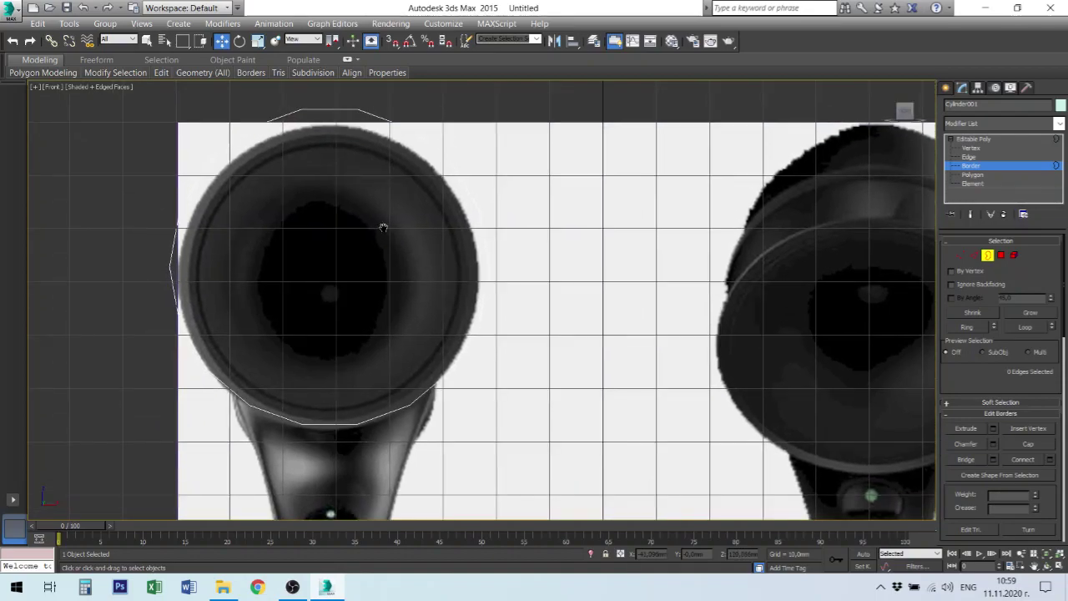
# Select the ring's front border loop and bring up the viewport's point-of-view menu
pyautogui.click(310, 108)
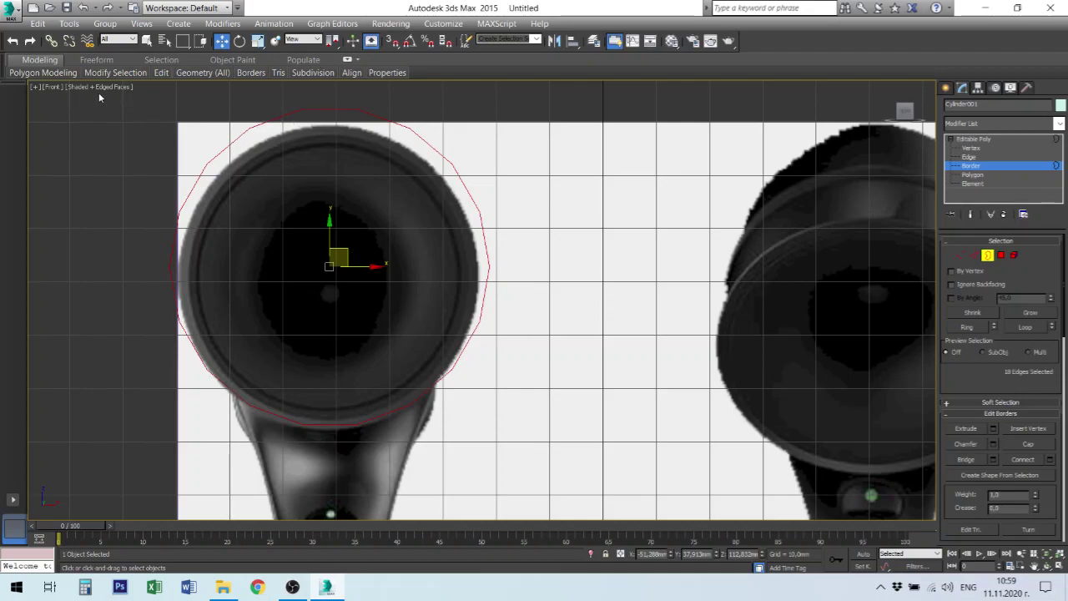
pyautogui.click(75, 88)
pyautogui.click(55, 88)
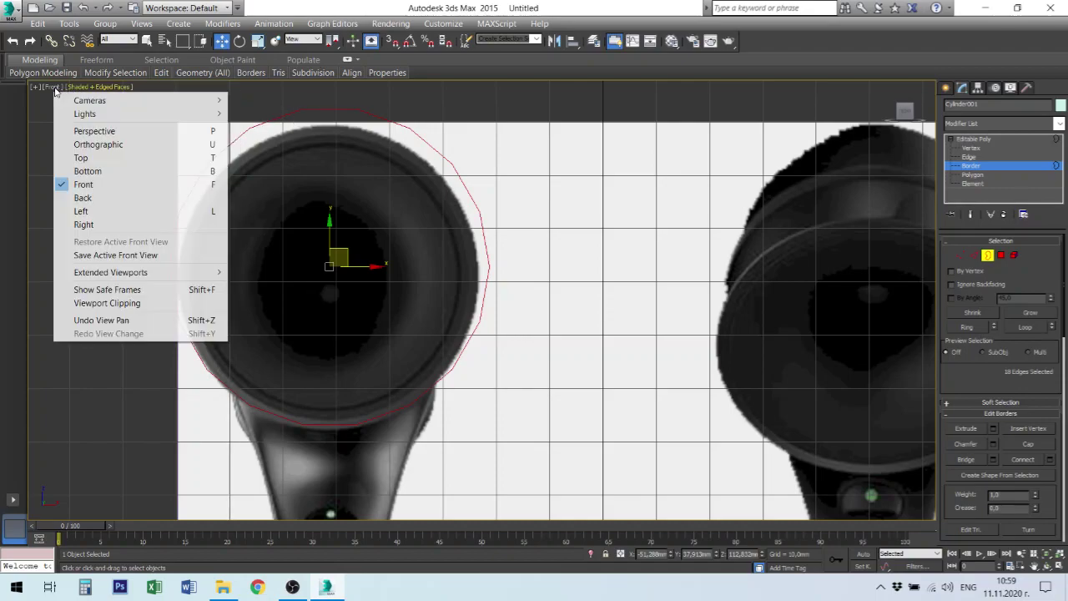
# Switch the enlarged view to Top, deselect the border, then go to Front and finally Back
pyautogui.click(98, 159)
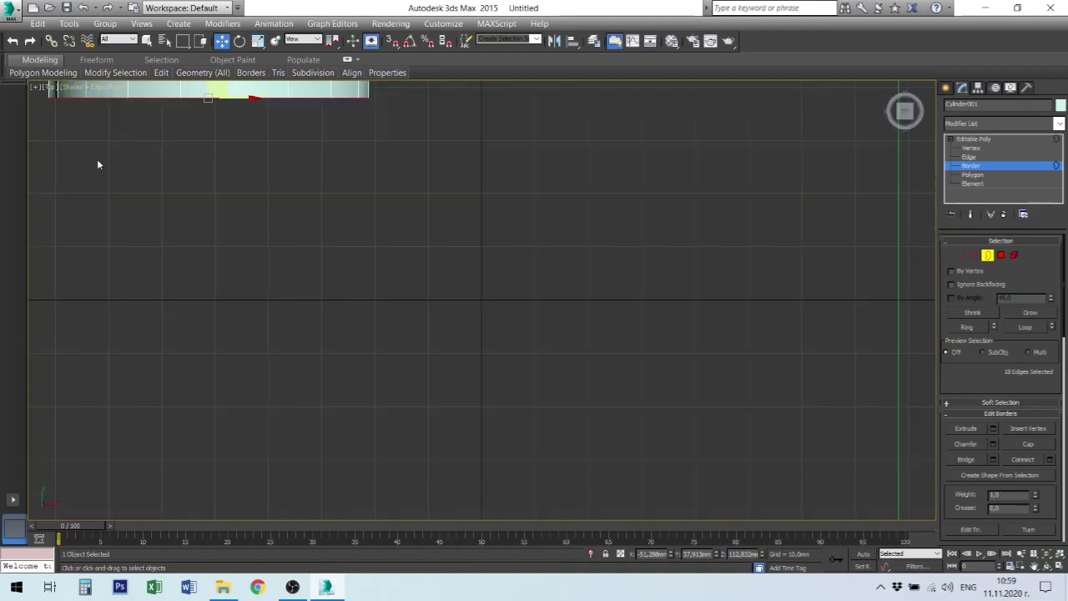
pyautogui.click(99, 163)
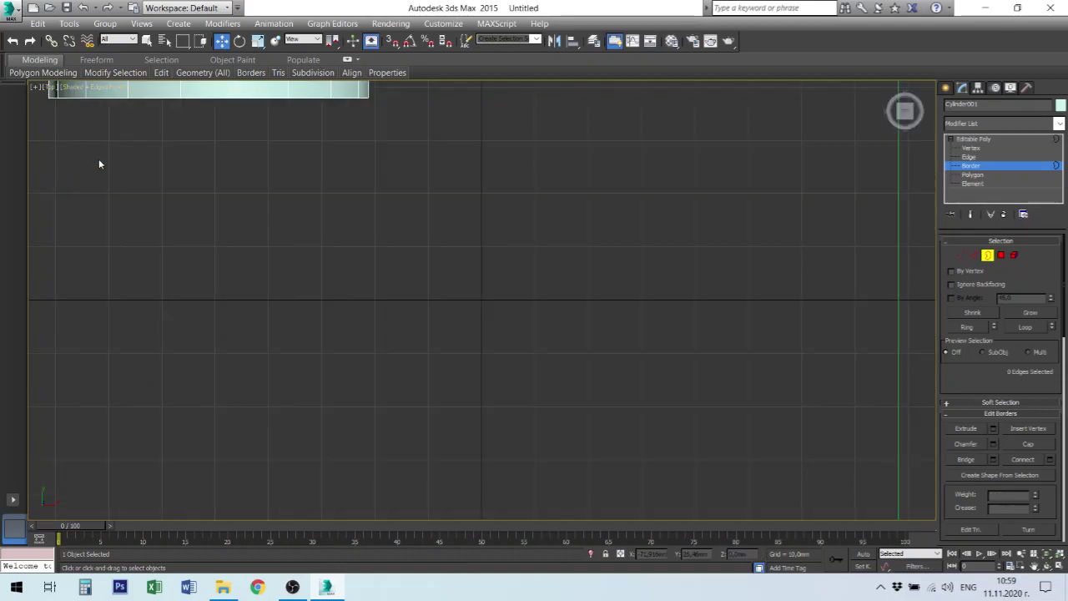
pyautogui.click(48, 88)
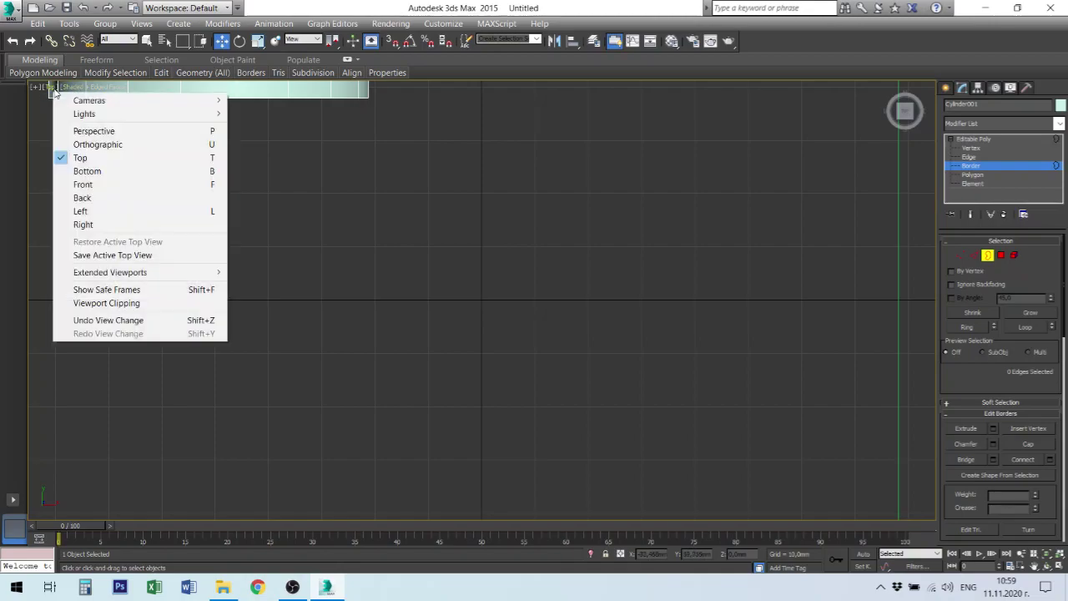
pyautogui.click(96, 183)
pyautogui.click(53, 87)
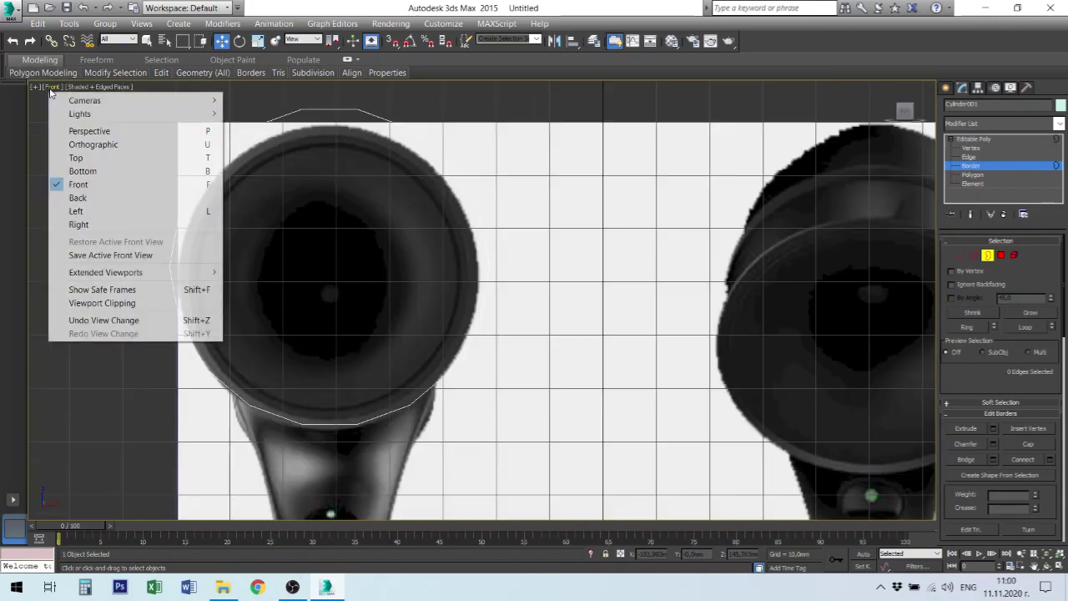
pyautogui.click(93, 199)
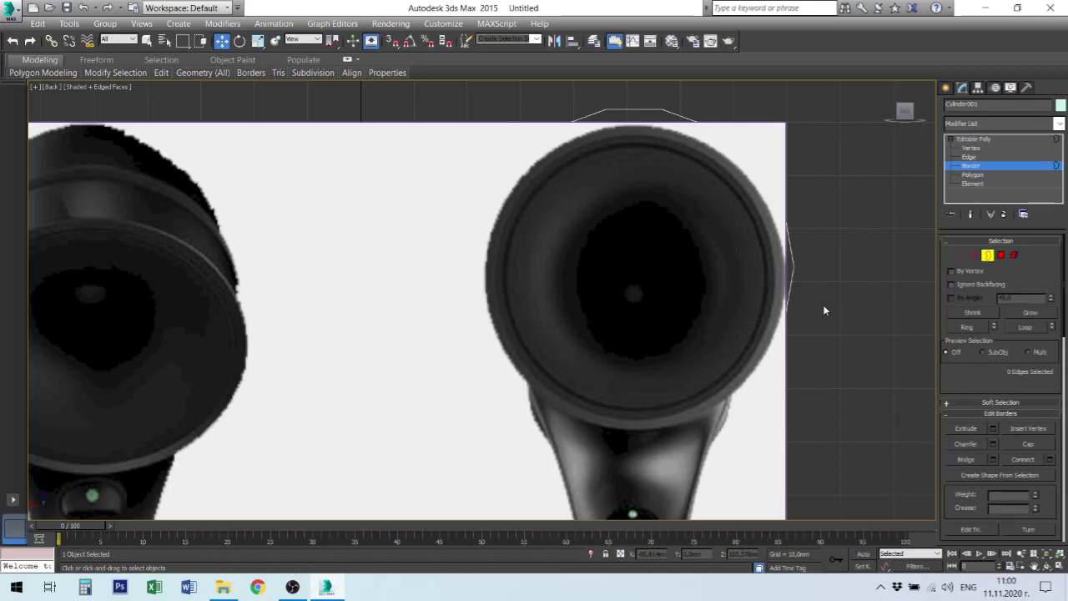
# Select the ring's back border loop, return to Front, undo a stray nudge, and restore four views
pyautogui.click(789, 272)
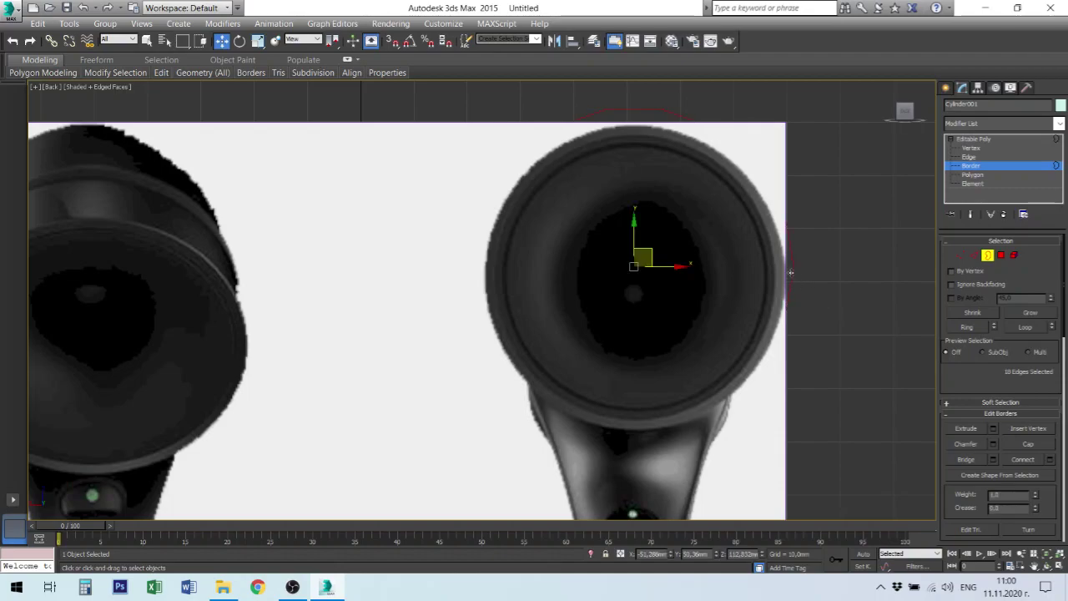
pyautogui.press('f')
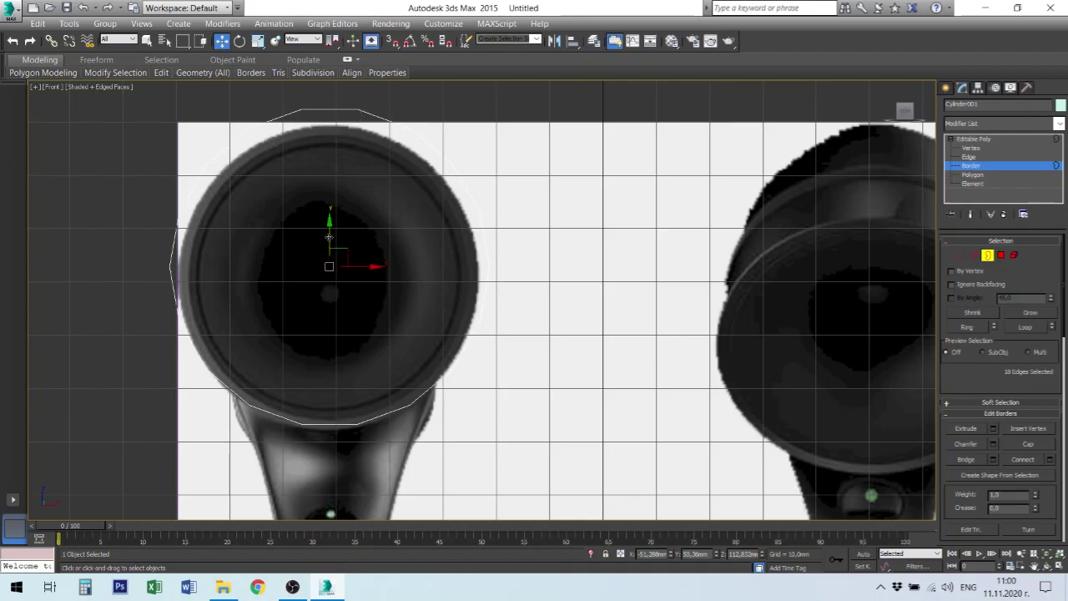
pyautogui.moveTo(328, 240); pyautogui.dragTo(329, 240)
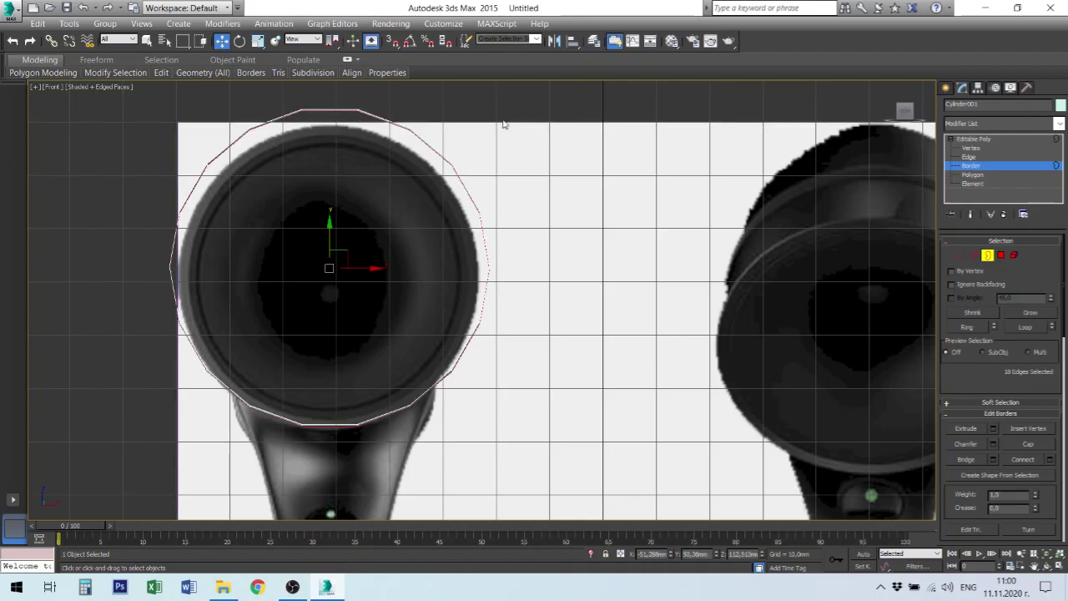
pyautogui.hotkey('ctrl', 'z')
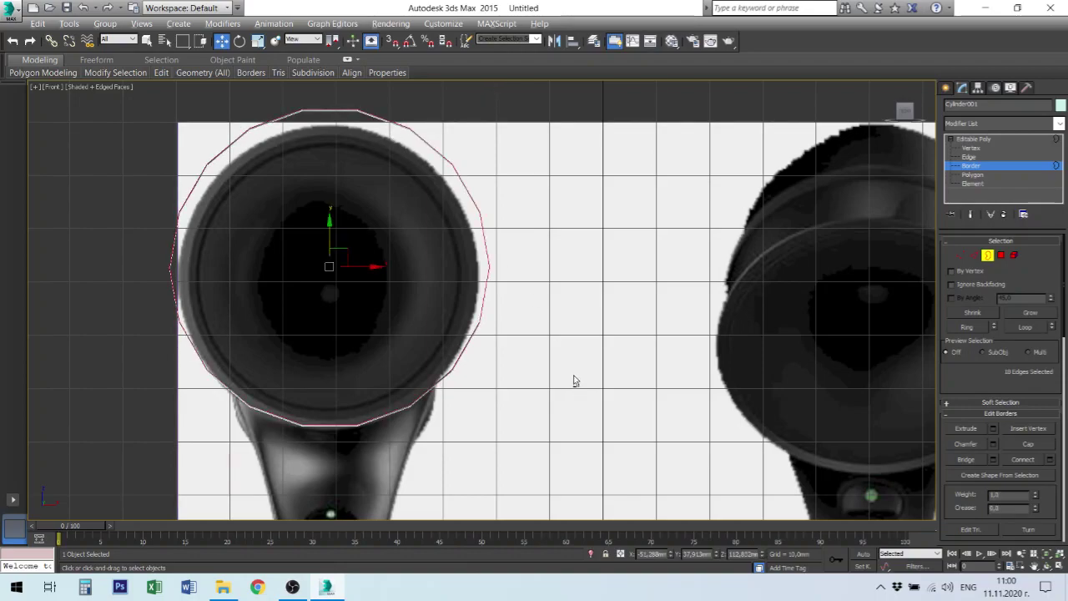
pyautogui.hotkey('alt', 'w')
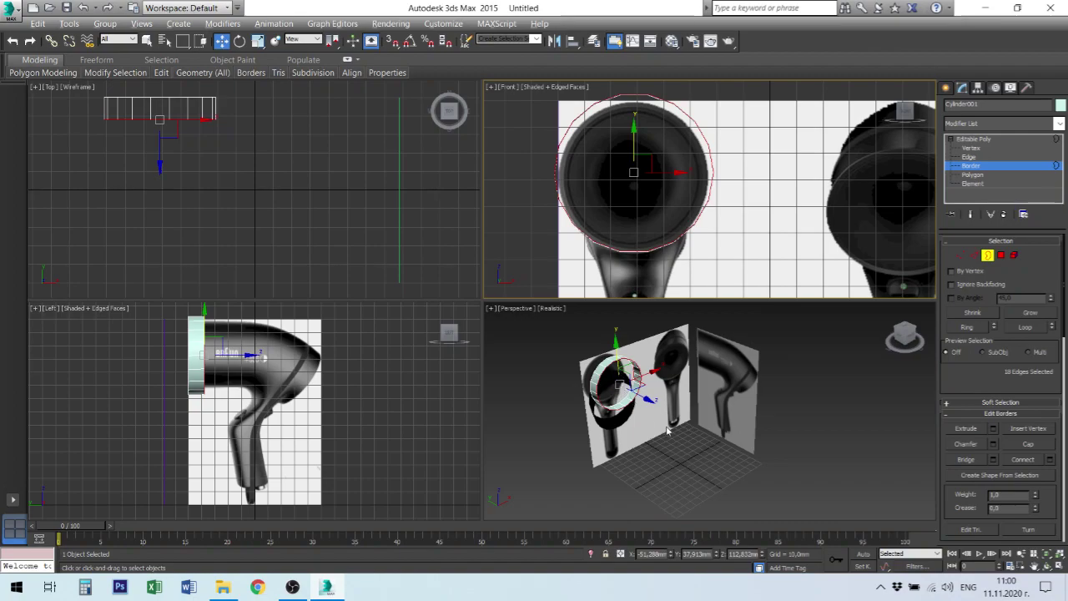
# In a maximized Perspective view, zoom to the ring and reselect its border edges, then restore four views
pyautogui.middleClick(783, 406)
pyautogui.hotkey('alt', 'w')
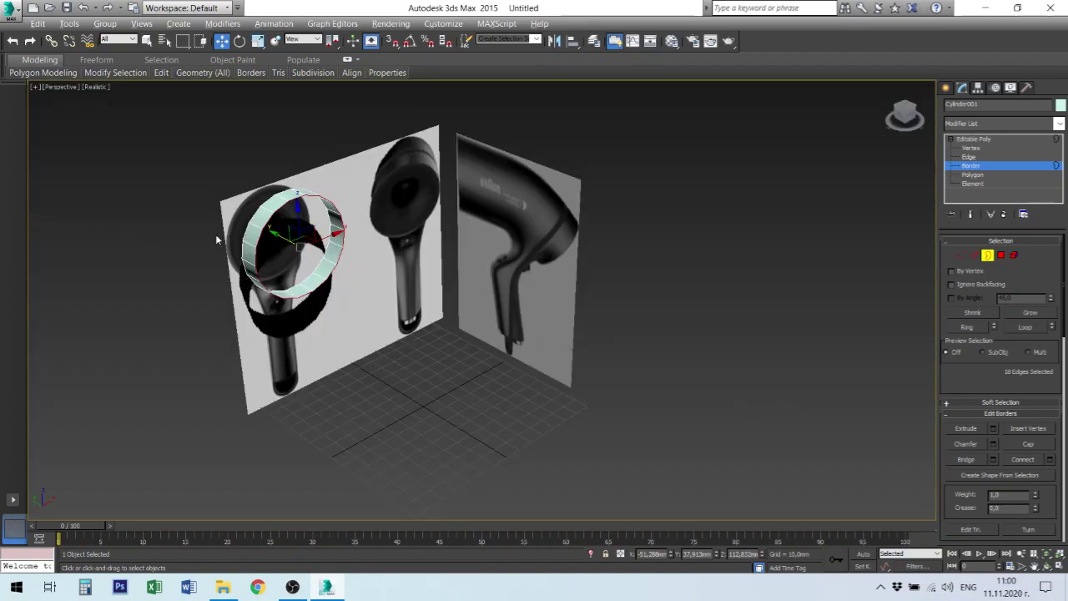
pyautogui.press('z')
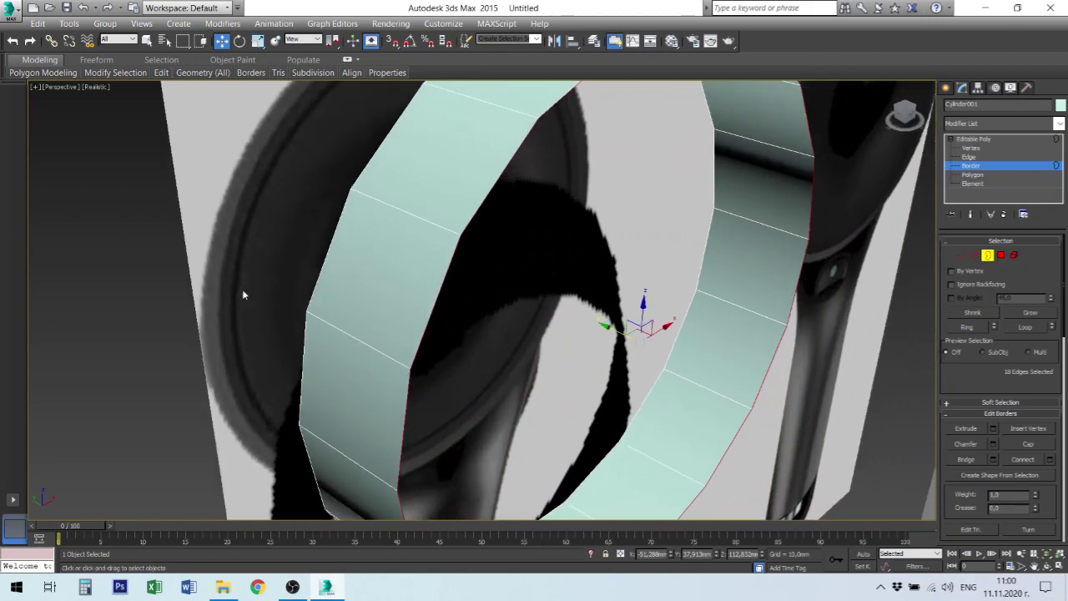
pyautogui.click(329, 246)
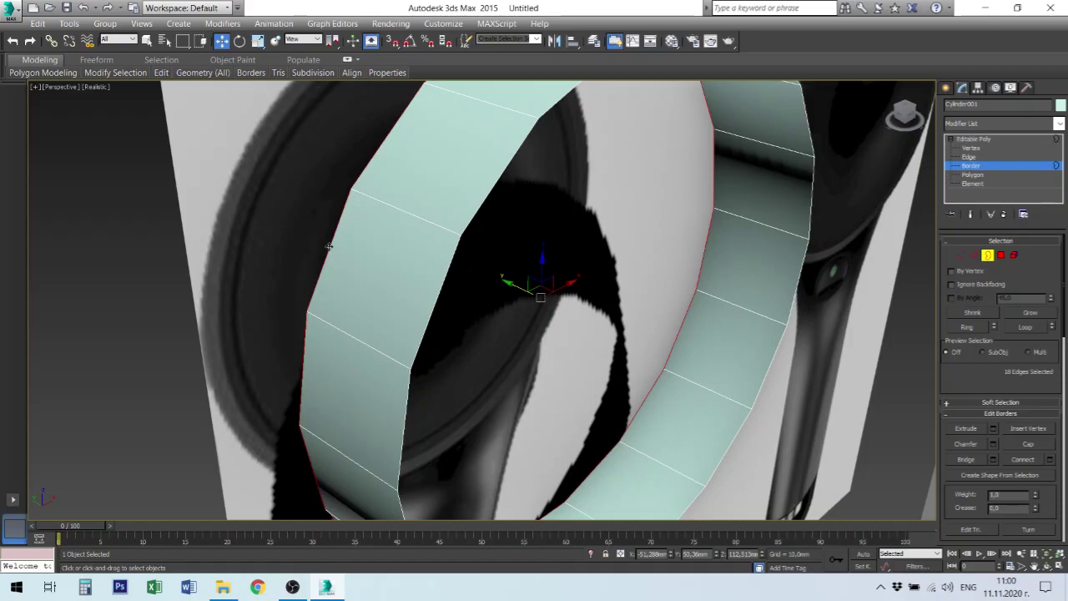
pyautogui.click(416, 219)
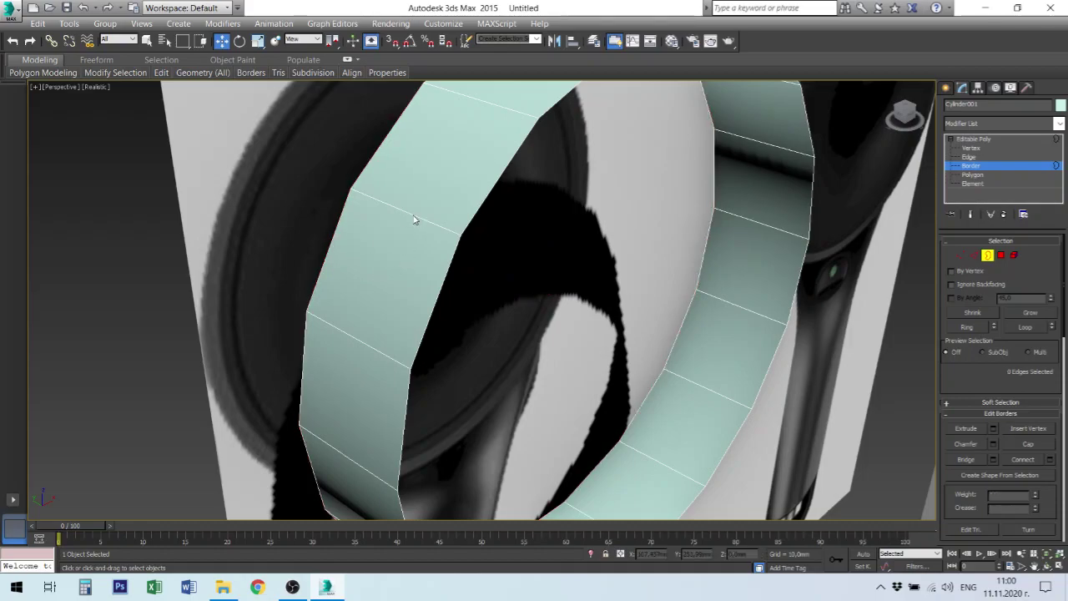
pyautogui.click(458, 248)
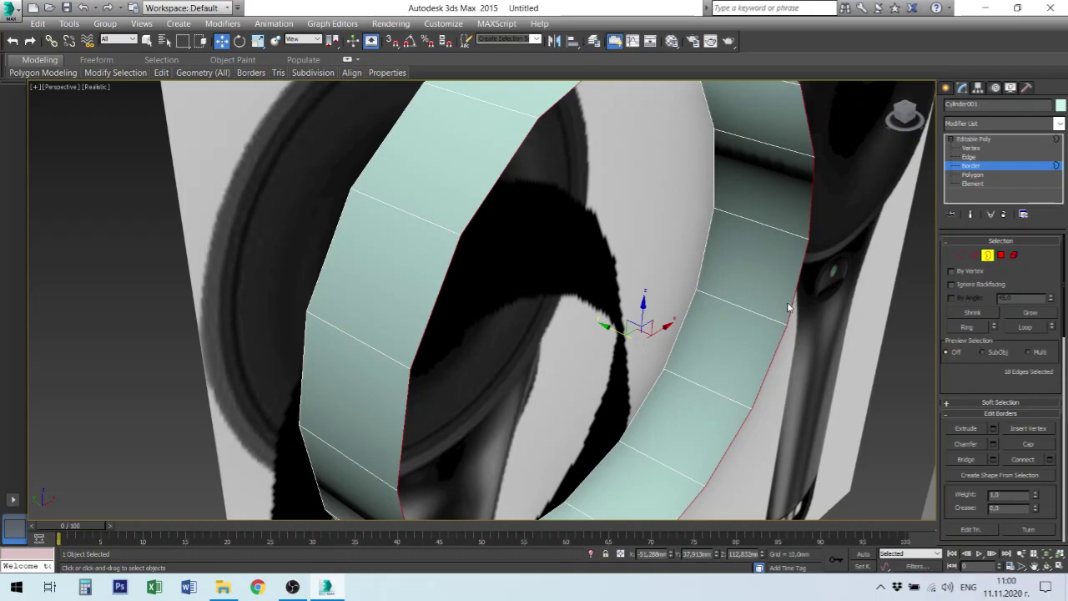
pyautogui.hotkey('alt', 'w')
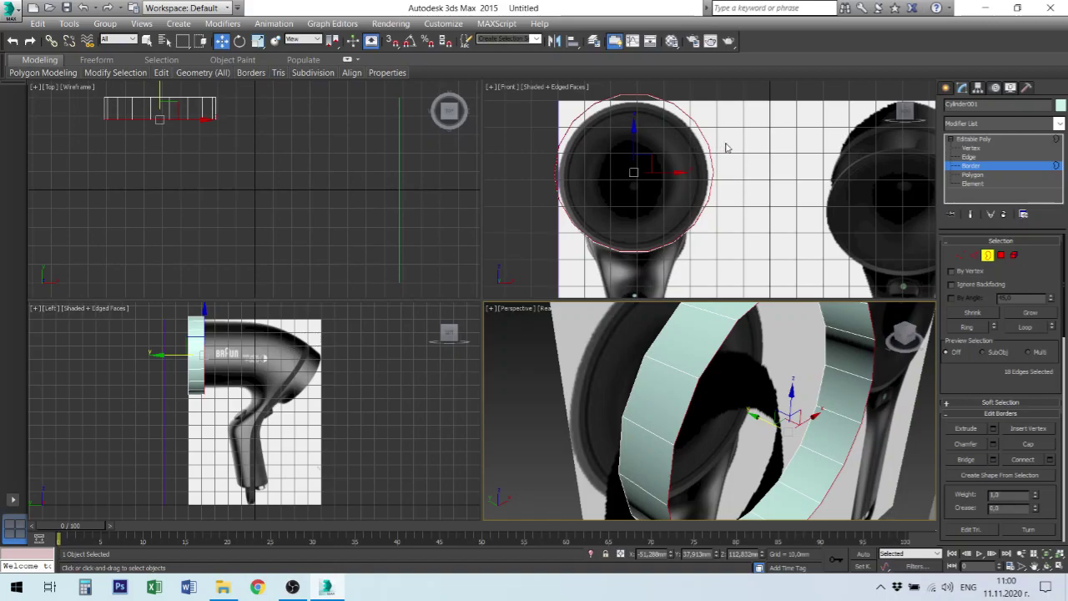
# In the maximized Front view, scale the whole ring to 92% vertically and nudge it down
pyautogui.click(975, 140)
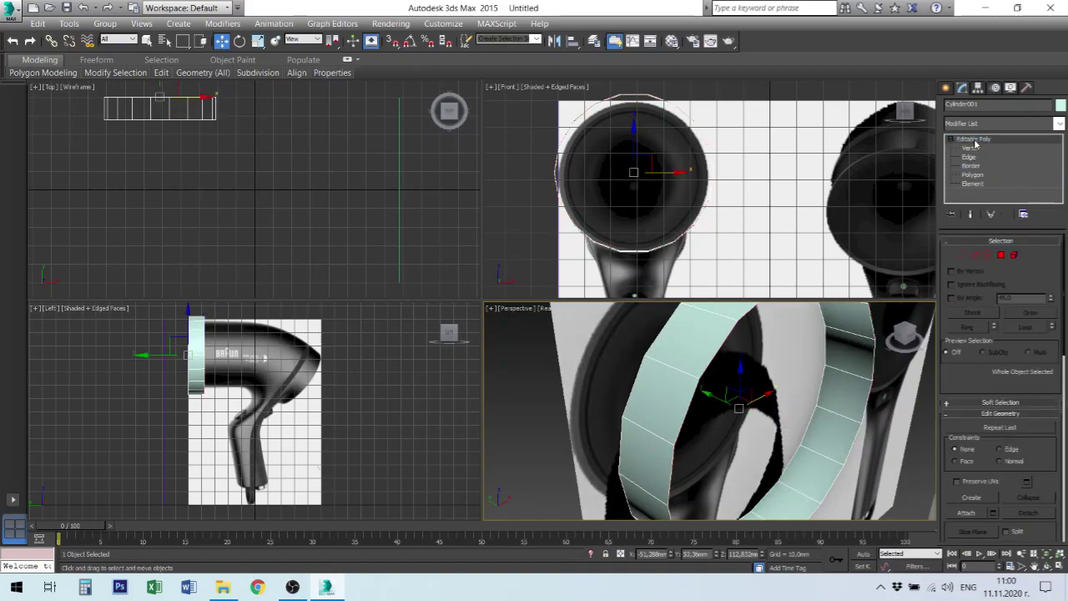
pyautogui.click(651, 172)
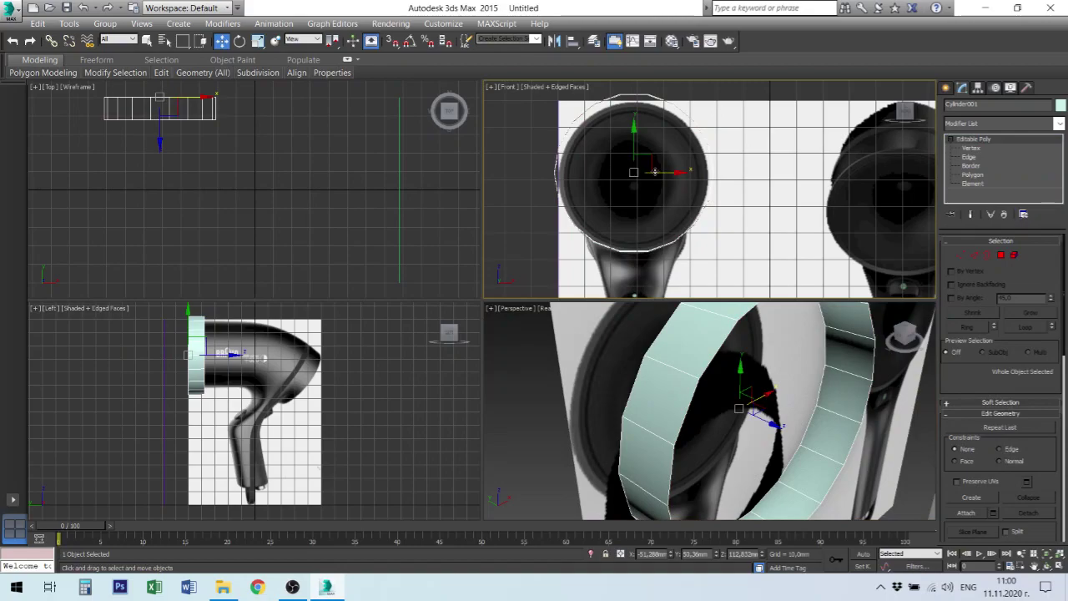
pyautogui.rightClick(634, 172)
pyautogui.click(718, 207)
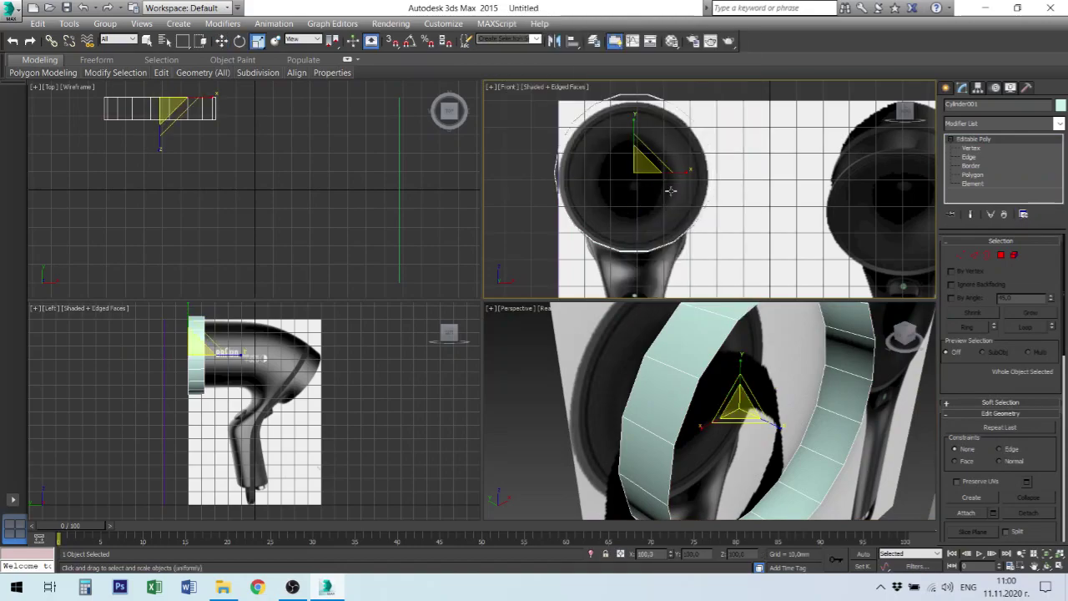
pyautogui.hotkey('alt', 'w')
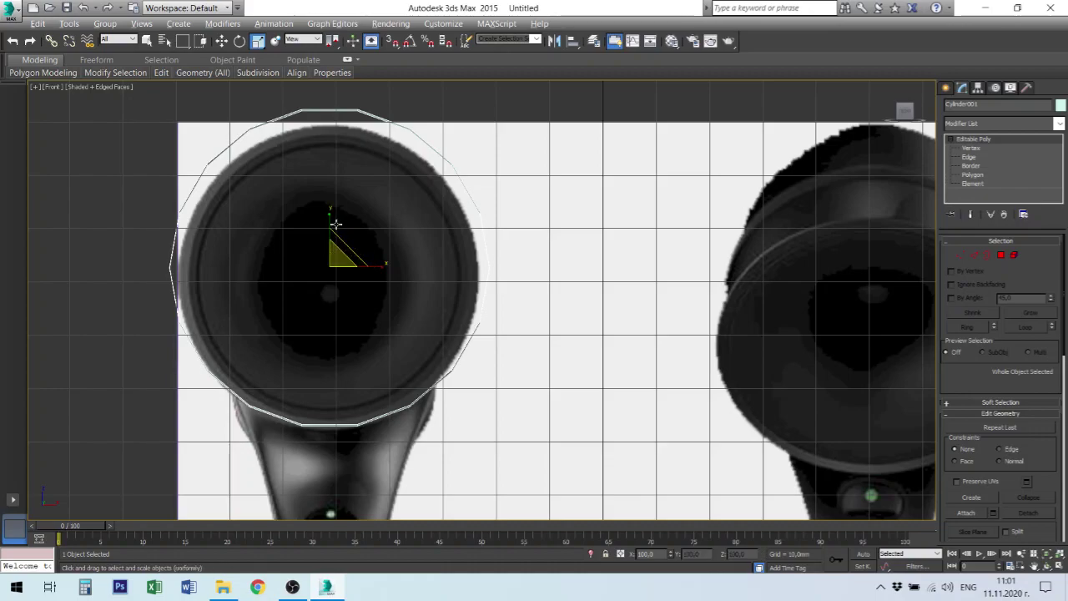
pyautogui.moveTo(330, 217); pyautogui.dragTo(328, 222)
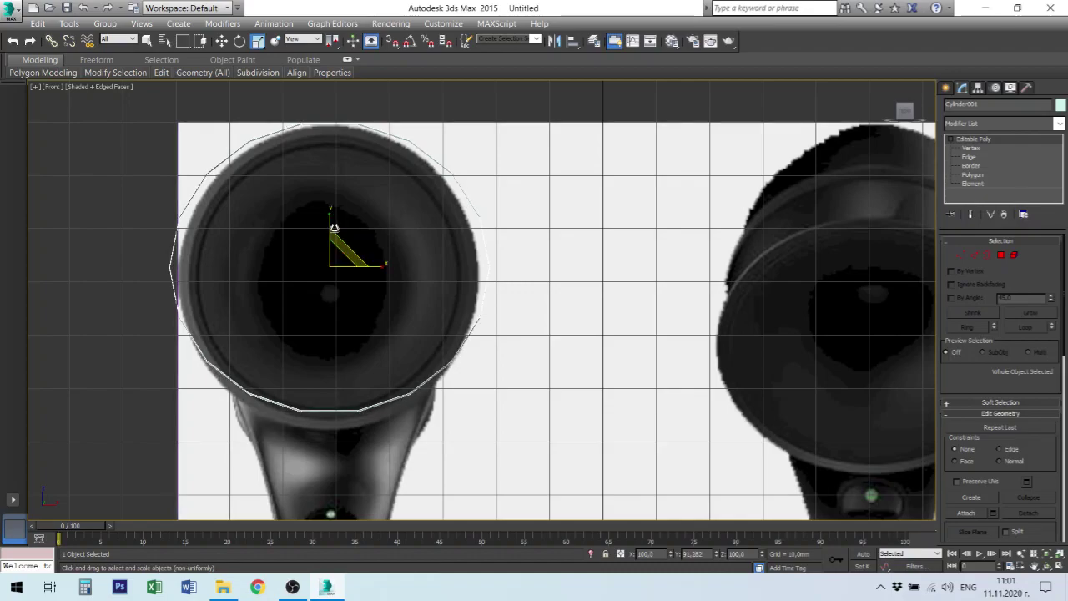
pyautogui.rightClick(329, 220)
pyautogui.click(370, 241)
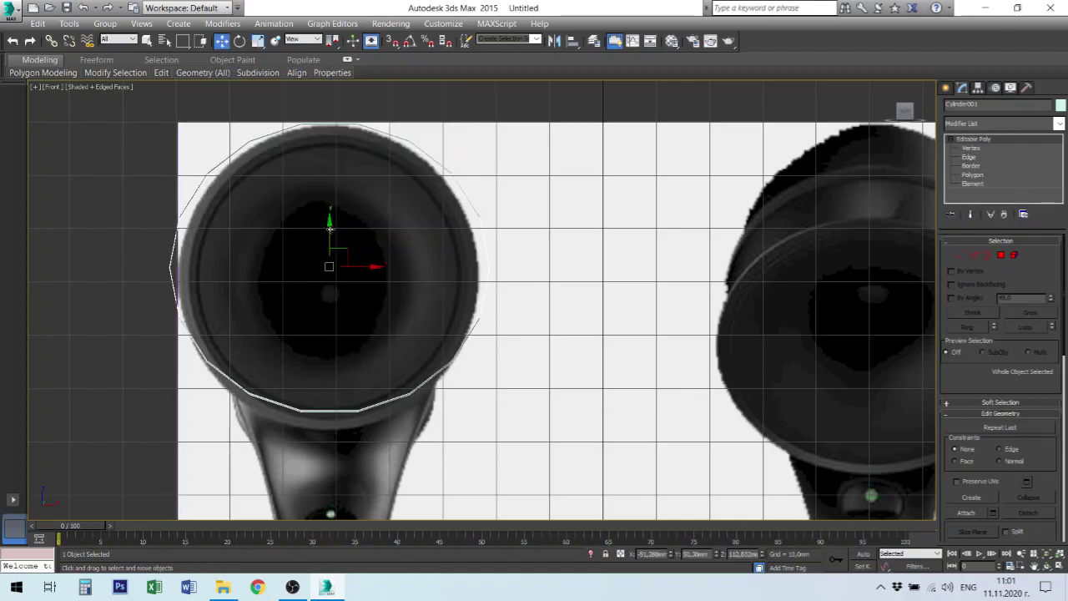
pyautogui.moveTo(329, 230); pyautogui.dragTo(330, 233)
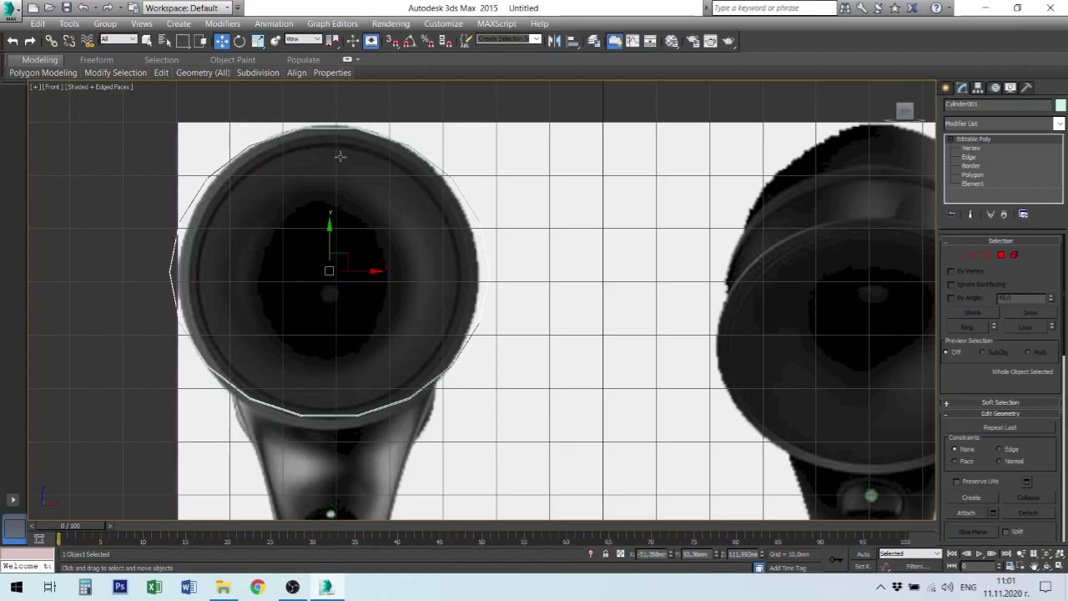
# Narrow the ring to 93% horizontally, stretch it to 105% vertically, and nudge it onto the nozzle rim
pyautogui.rightClick(355, 272)
pyautogui.click(390, 299)
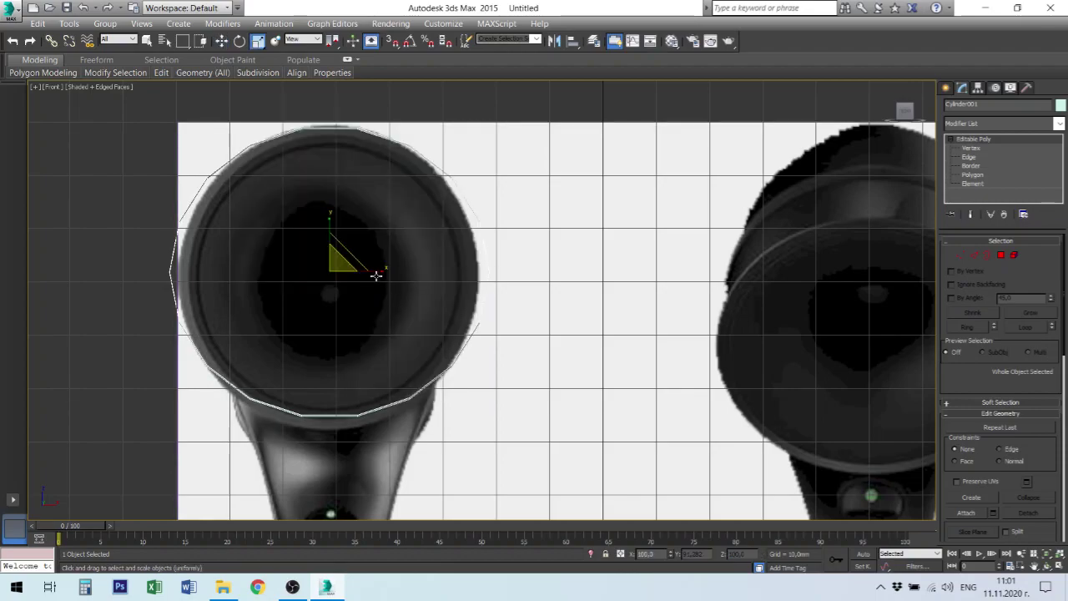
pyautogui.moveTo(377, 270); pyautogui.dragTo(374, 272)
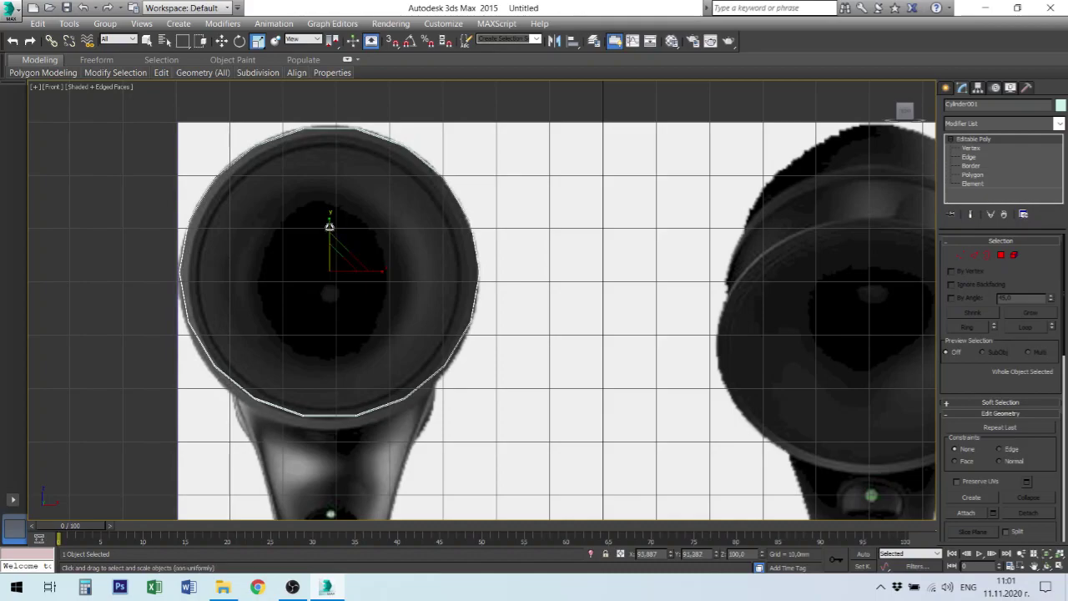
pyautogui.moveTo(331, 222); pyautogui.dragTo(331, 225)
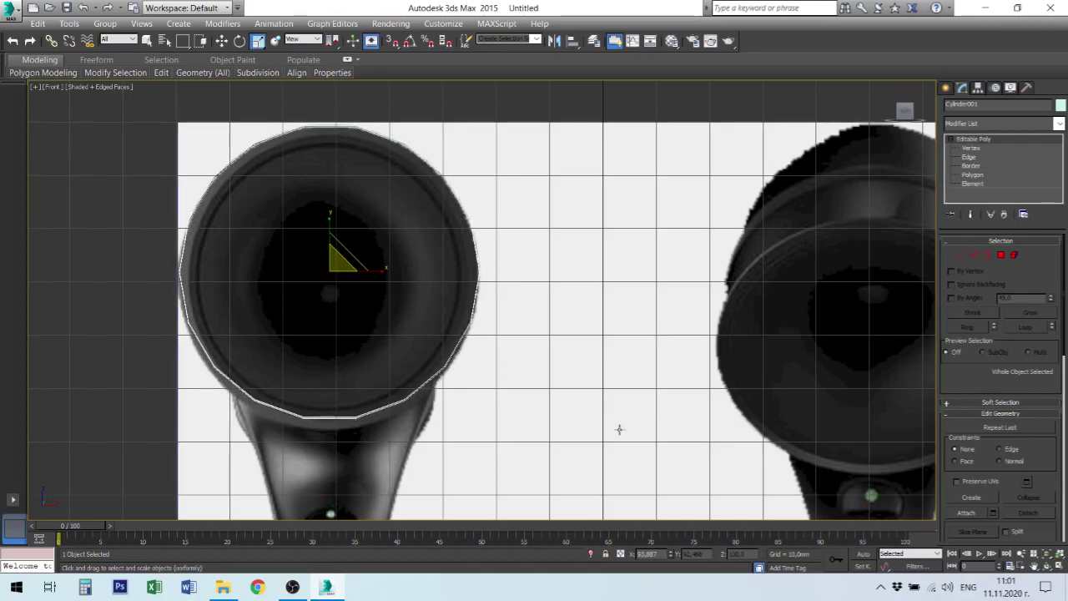
pyautogui.rightClick(404, 317)
pyautogui.click(453, 335)
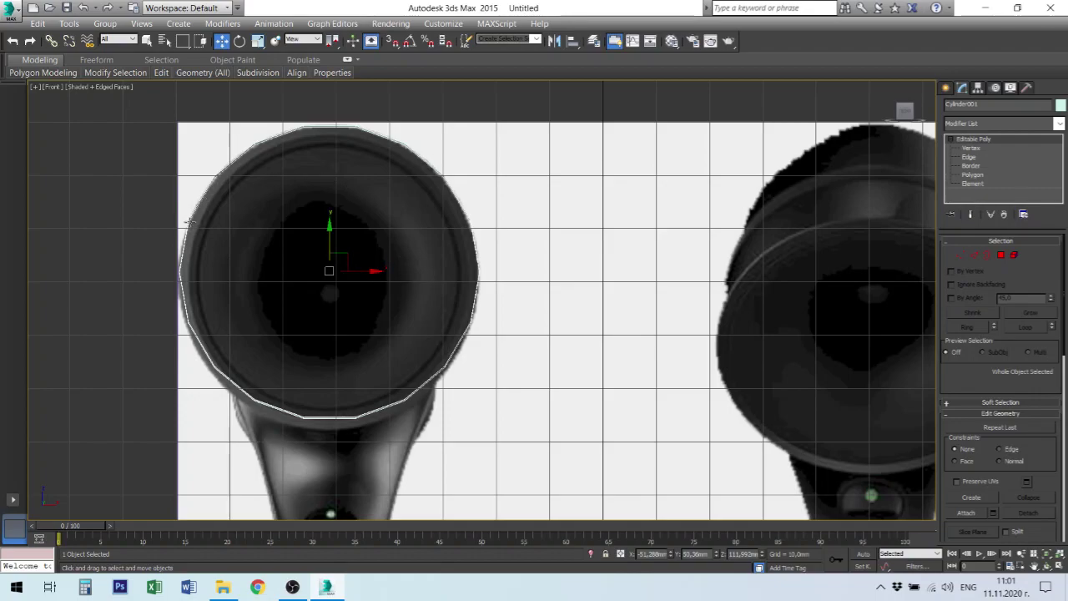
pyautogui.moveTo(331, 247); pyautogui.dragTo(331, 248)
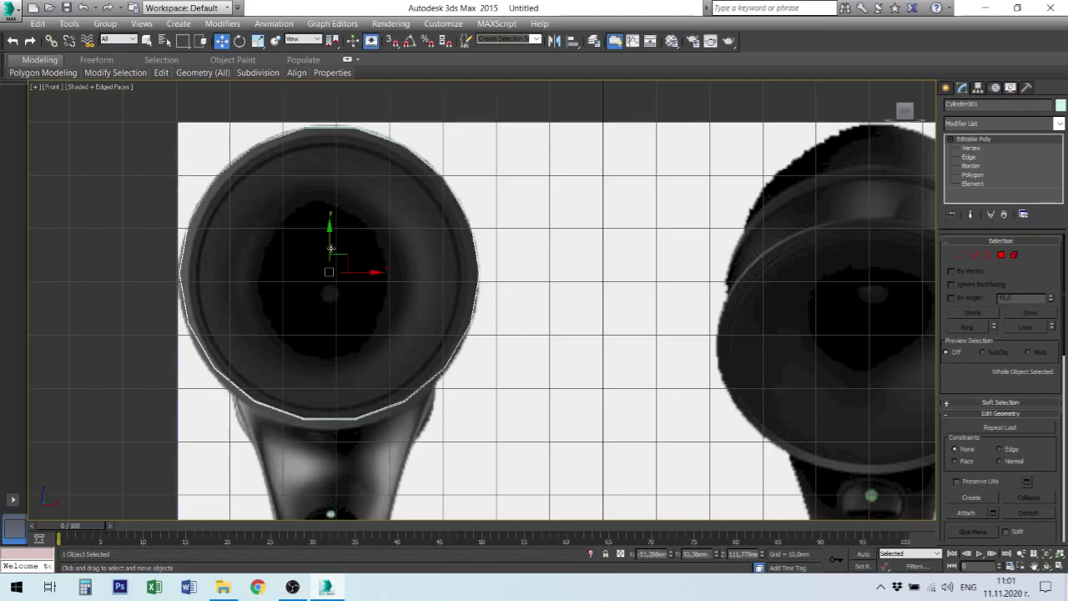
pyautogui.hotkey('alt', 'w')
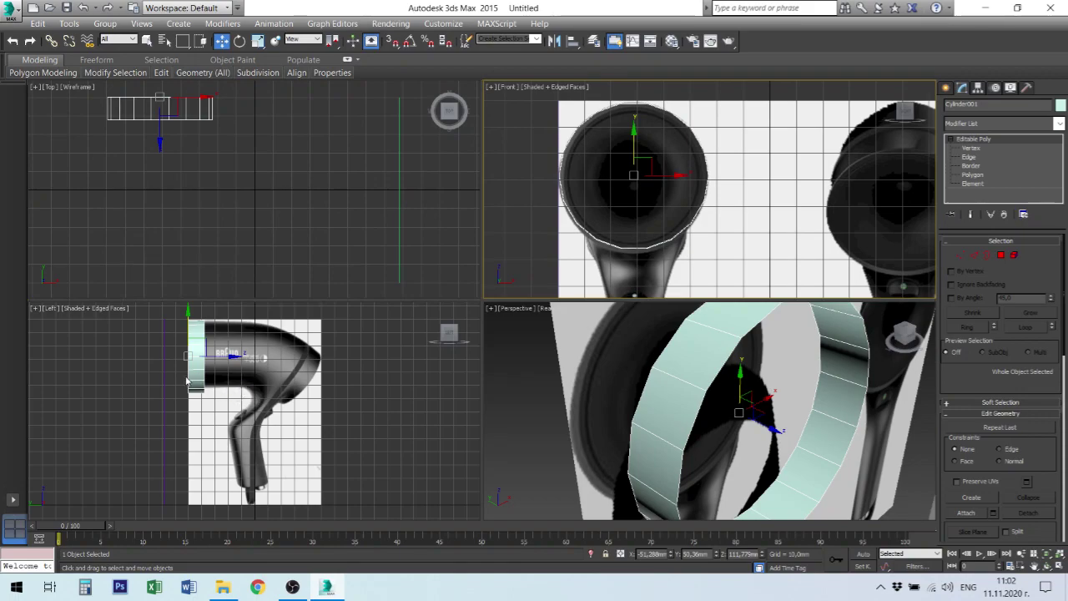
# In the maximized Left view, lower the Plane002 reference slightly and slide Cylinder001 right against the dryer front
pyautogui.rightClick(432, 402)
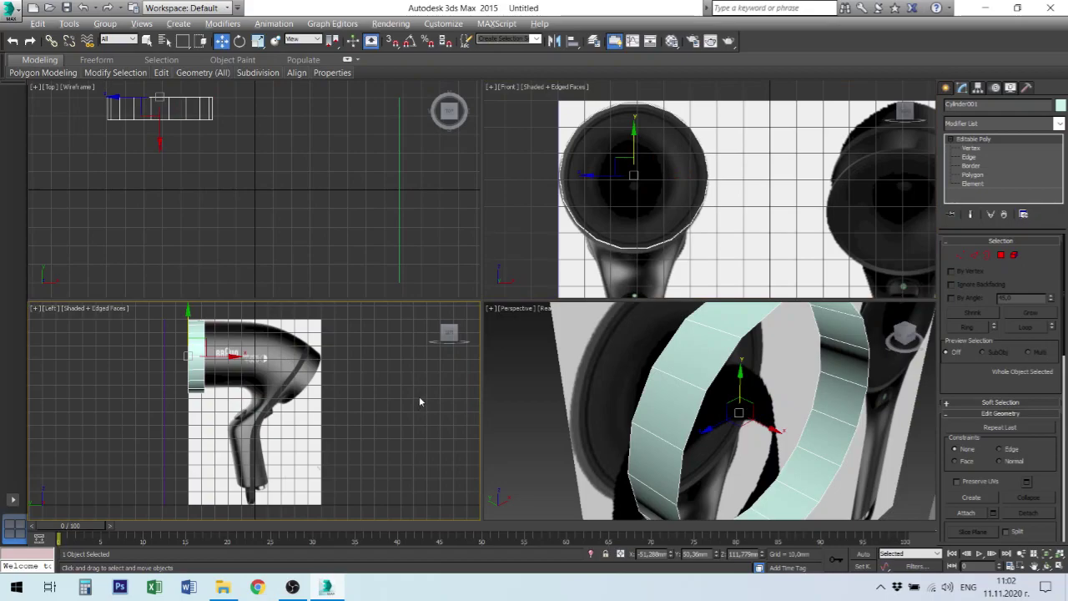
pyautogui.hotkey('alt', 'w')
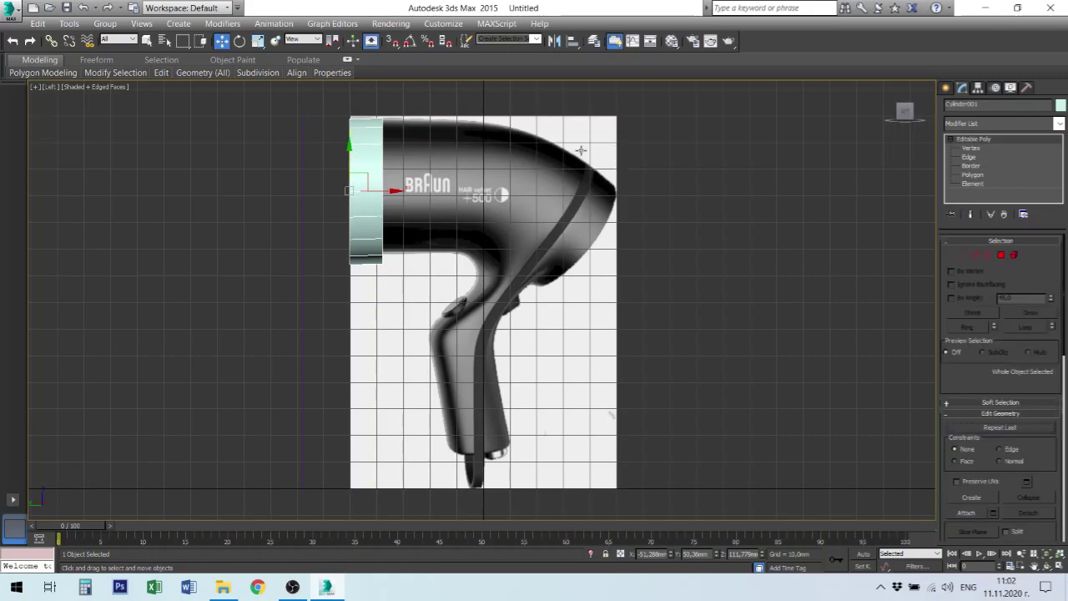
pyautogui.click(700, 204)
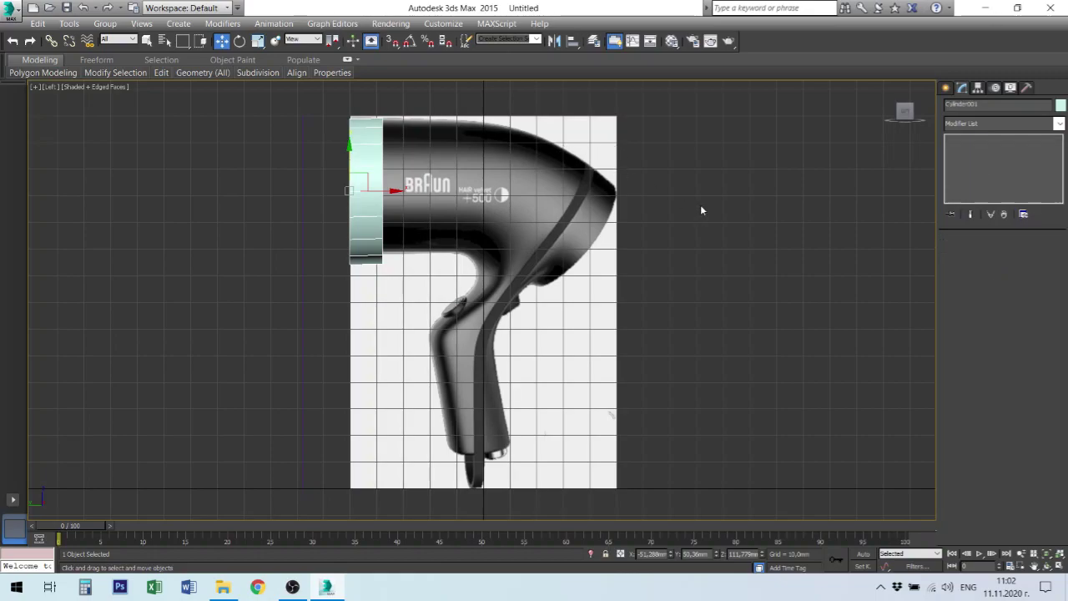
pyautogui.click(608, 230)
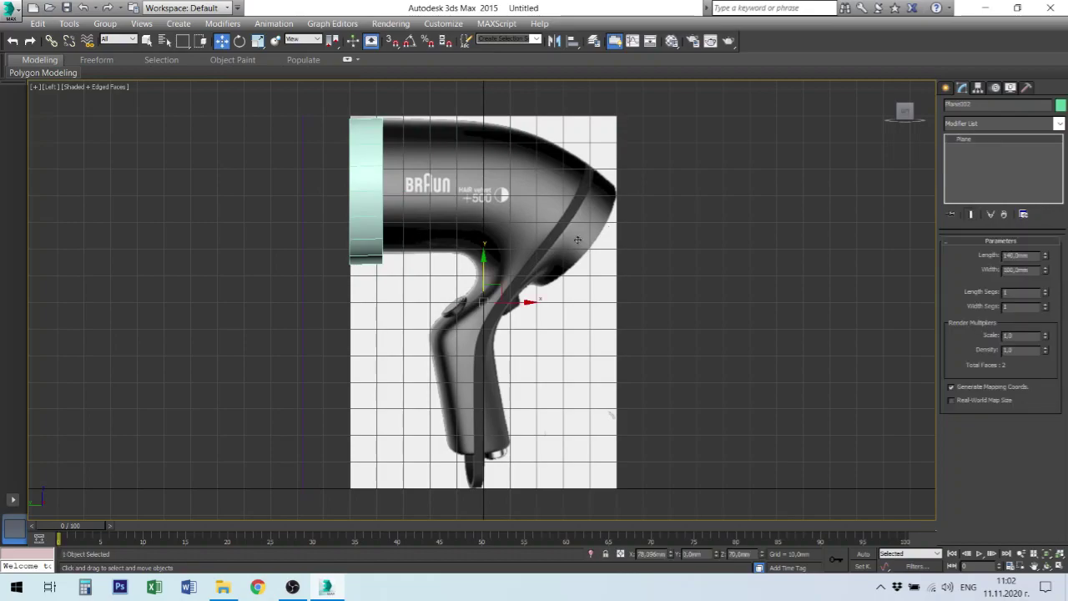
pyautogui.moveTo(484, 254); pyautogui.dragTo(484, 259)
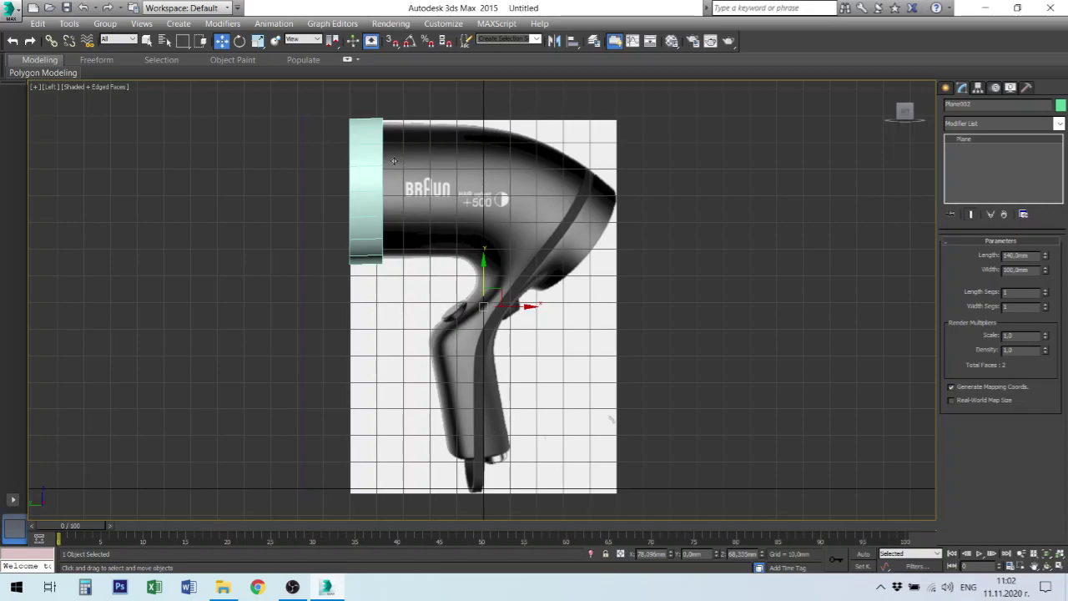
pyautogui.click(377, 165)
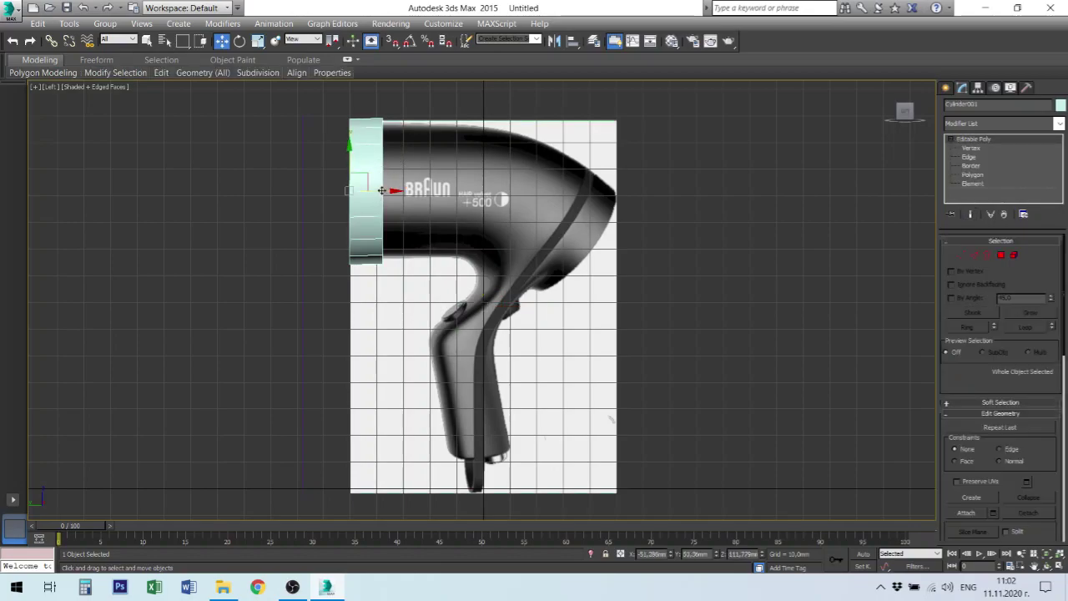
pyautogui.moveTo(382, 190); pyautogui.dragTo(387, 190)
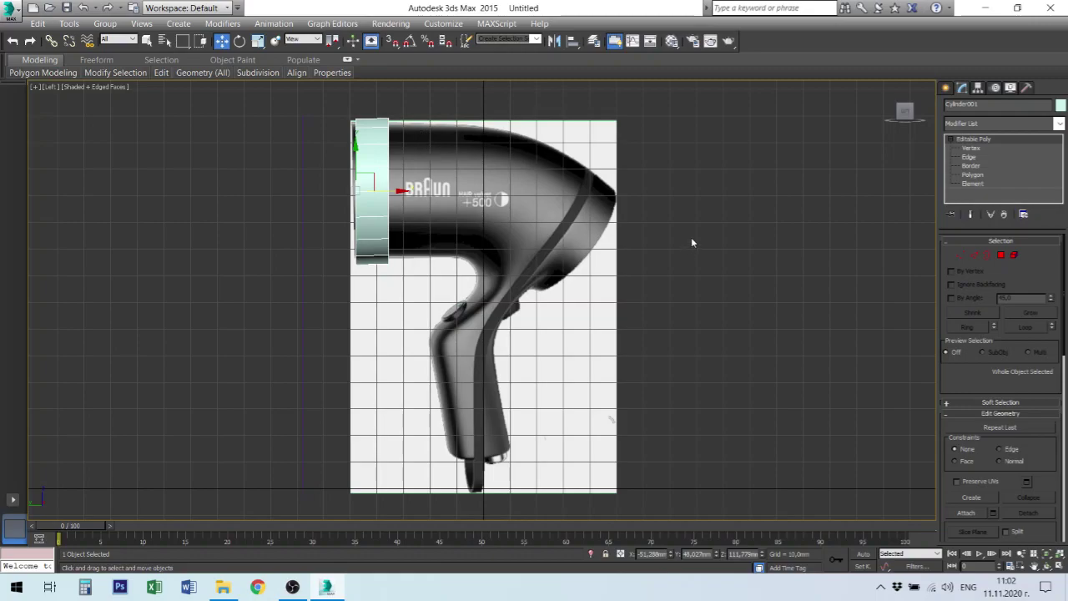
# Select the ring's outer border edge at Border level and switch to the Rotate tool
pyautogui.click(967, 166)
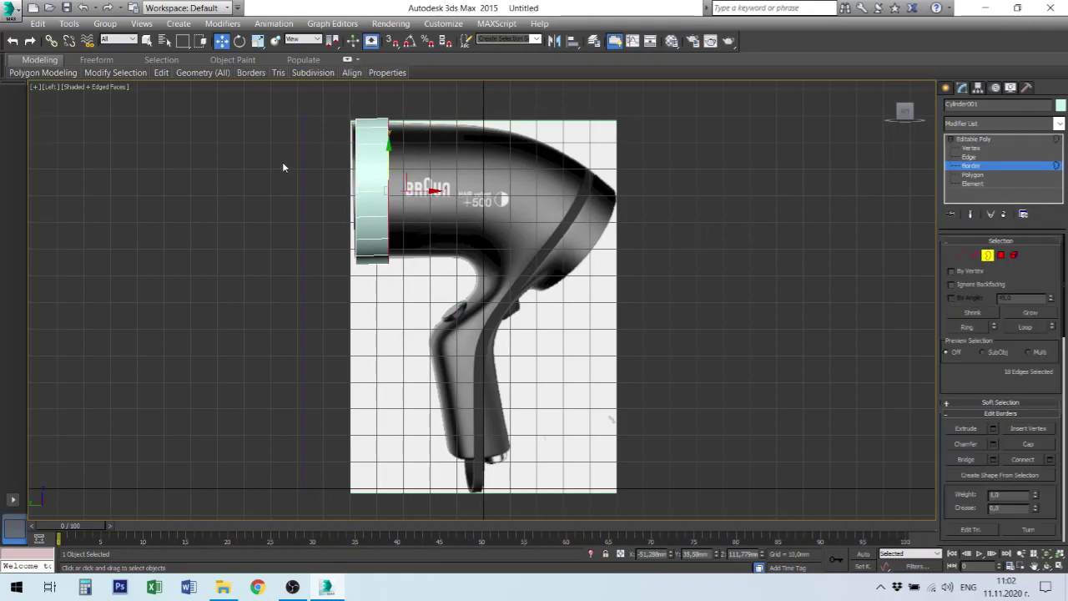
pyautogui.click(355, 172)
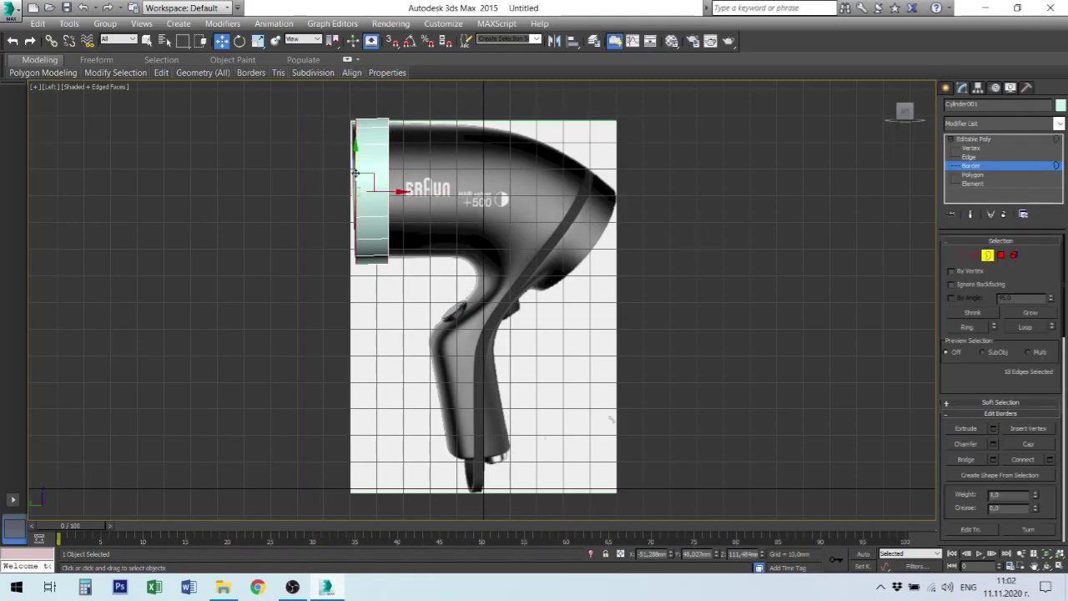
pyautogui.rightClick(354, 174)
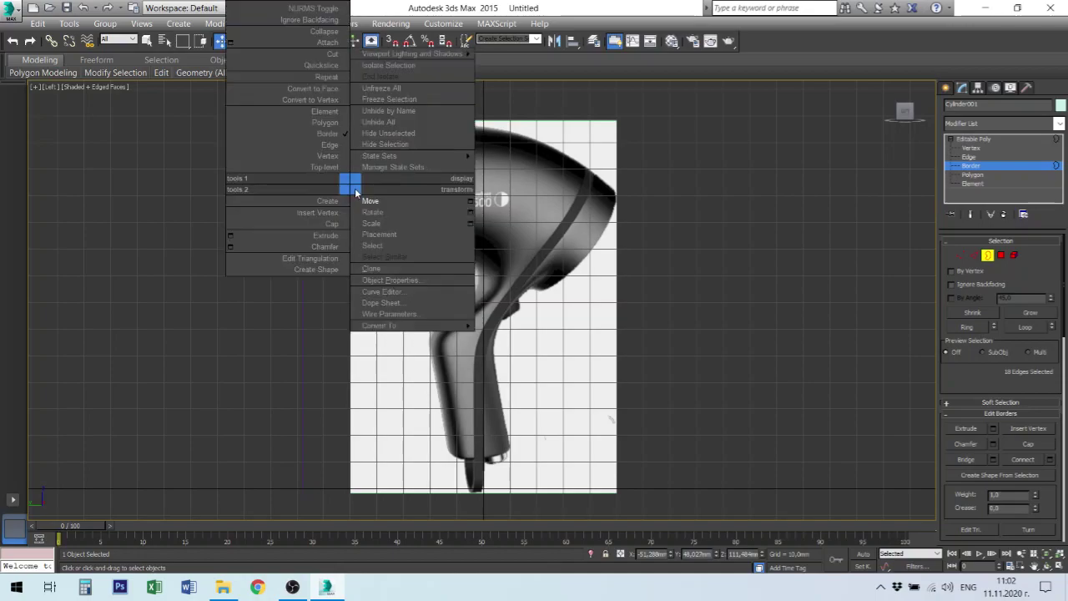
pyautogui.click(395, 210)
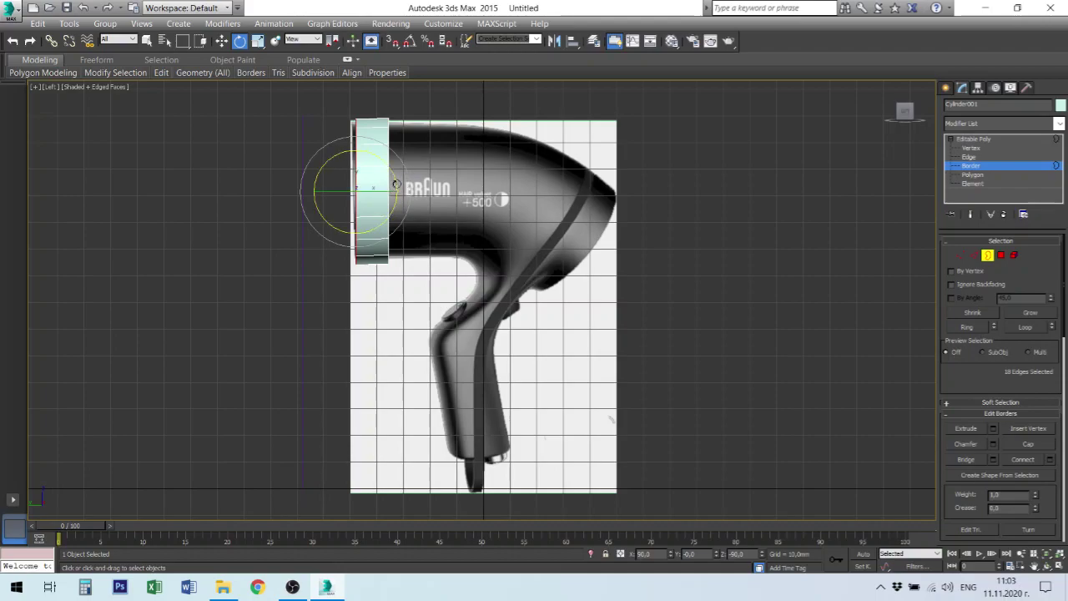
# Tilt the selected open border slightly and move it a little to the left
pyautogui.moveTo(396, 184); pyautogui.dragTo(396, 183)
pyautogui.scroll(3, 365, 172)
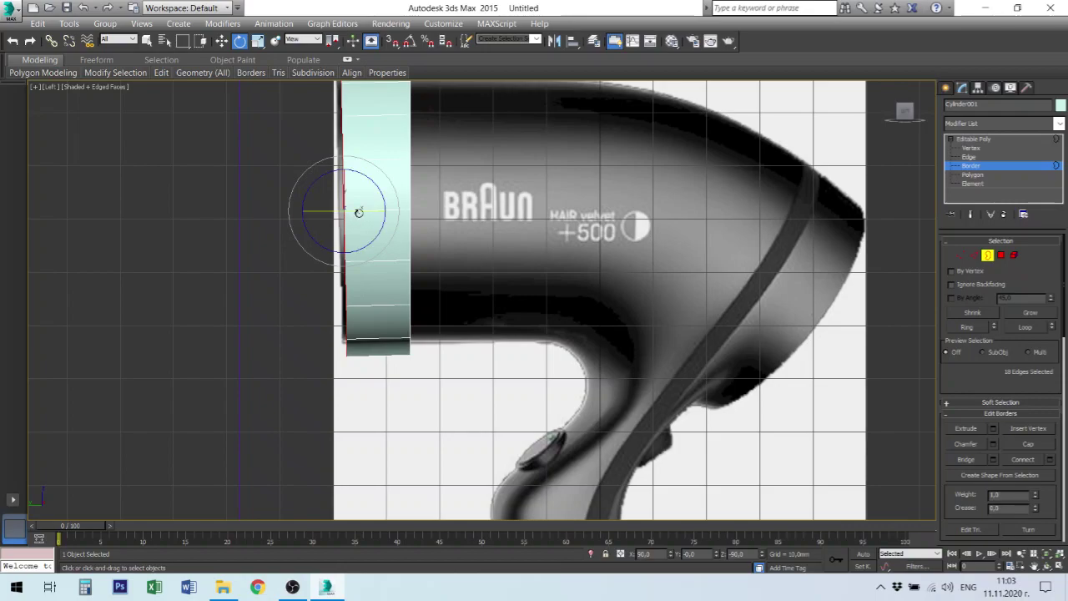
pyautogui.rightClick(355, 210)
pyautogui.click(384, 226)
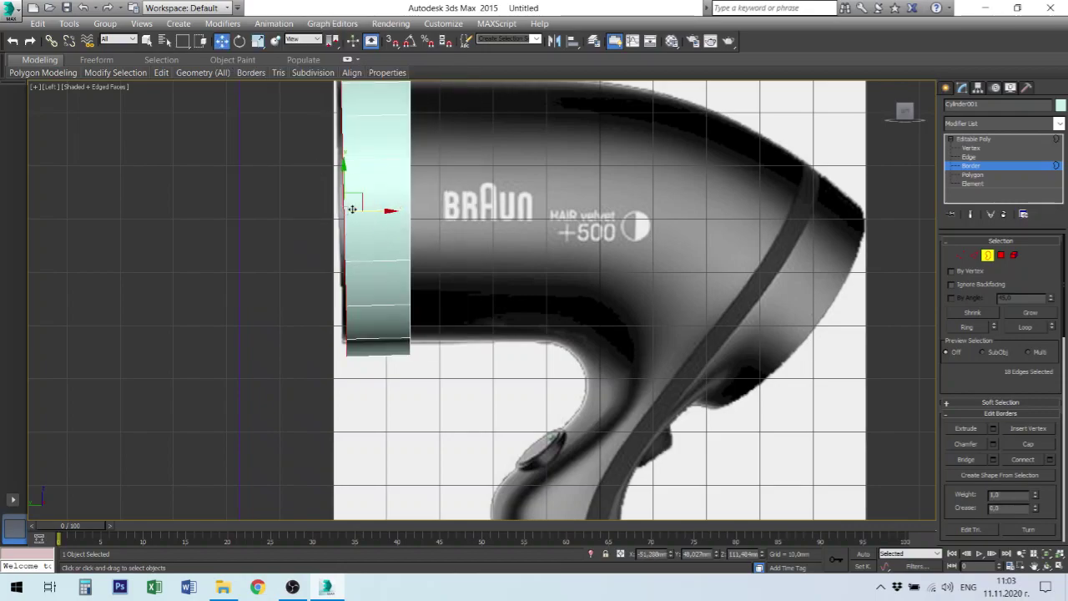
pyautogui.moveTo(361, 205); pyautogui.dragTo(353, 207)
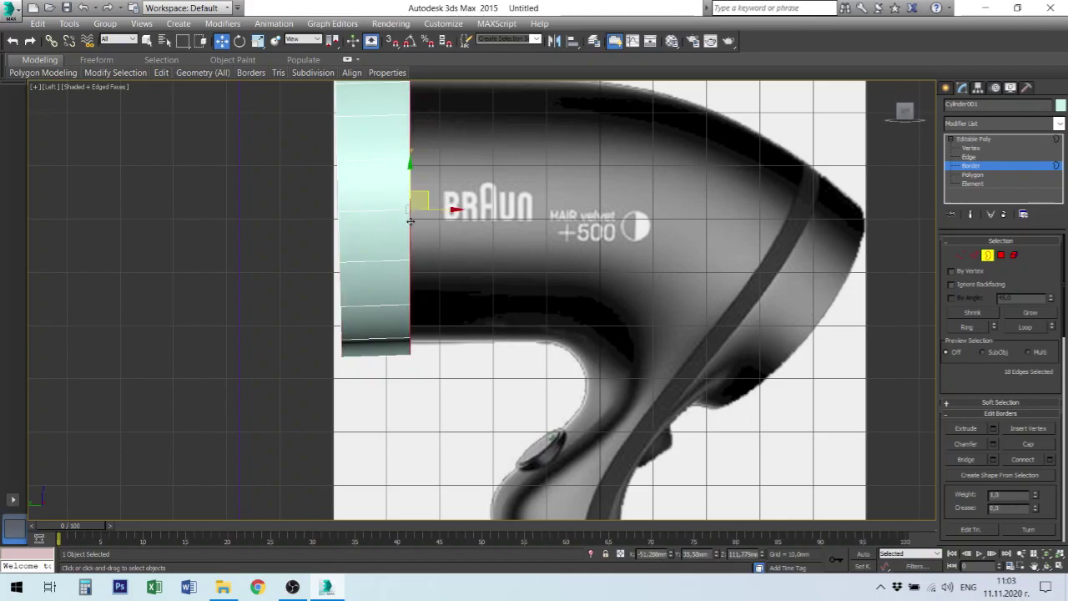
# Scale the border along Y to 93%, then deselect it and return to Editable Poly
pyautogui.rightClick(406, 217)
pyautogui.click(428, 256)
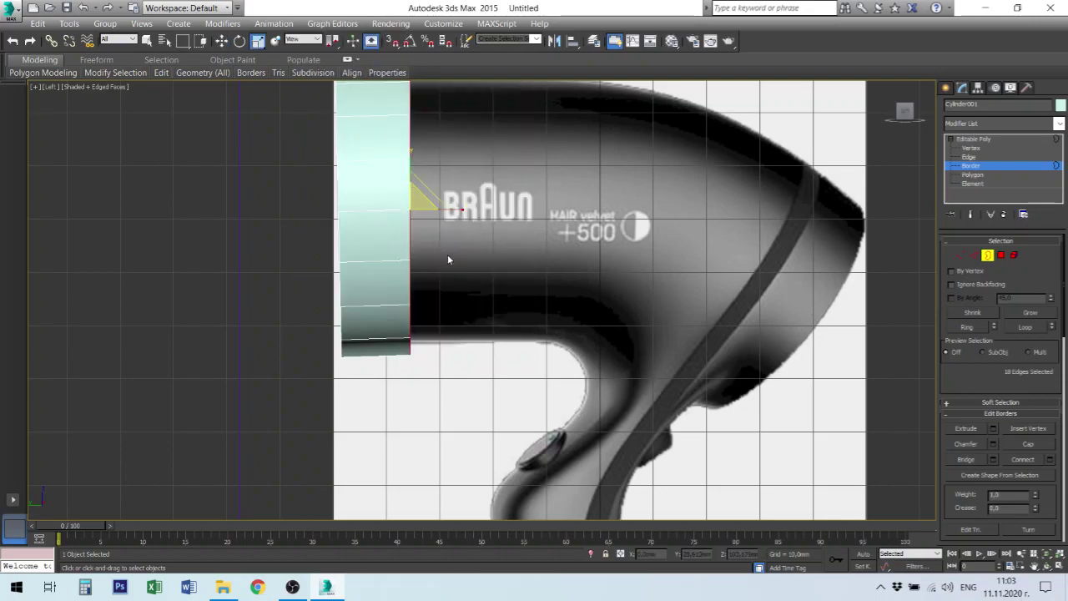
pyautogui.scroll(-2, 489, 246)
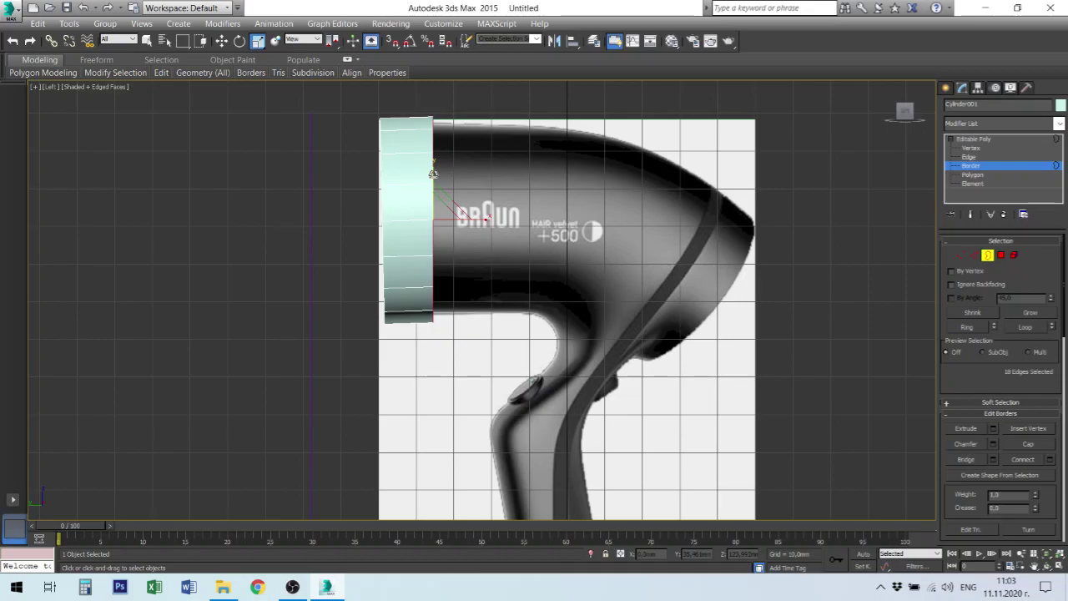
pyautogui.moveTo(433, 173); pyautogui.dragTo(437, 172)
pyautogui.moveTo(436, 172); pyautogui.dragTo(439, 175)
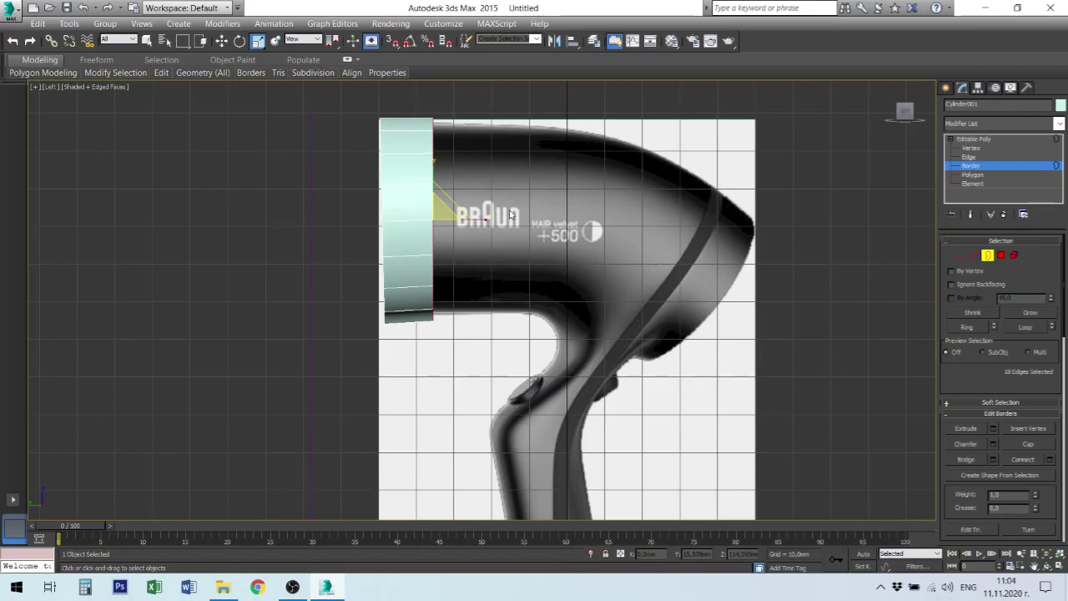
pyautogui.rightClick(512, 215)
pyautogui.click(538, 222)
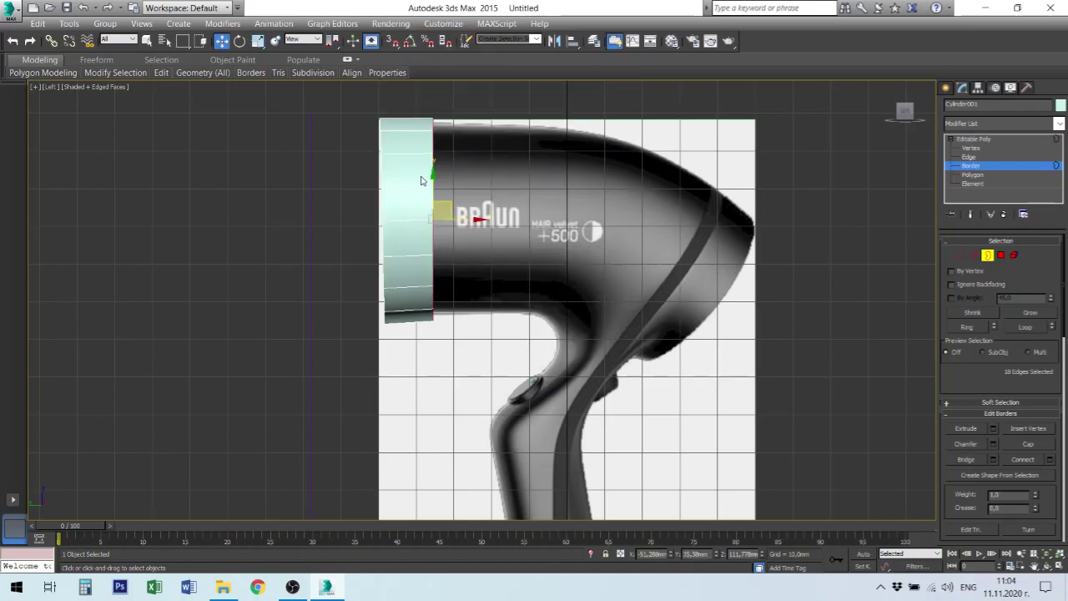
pyautogui.click(513, 198)
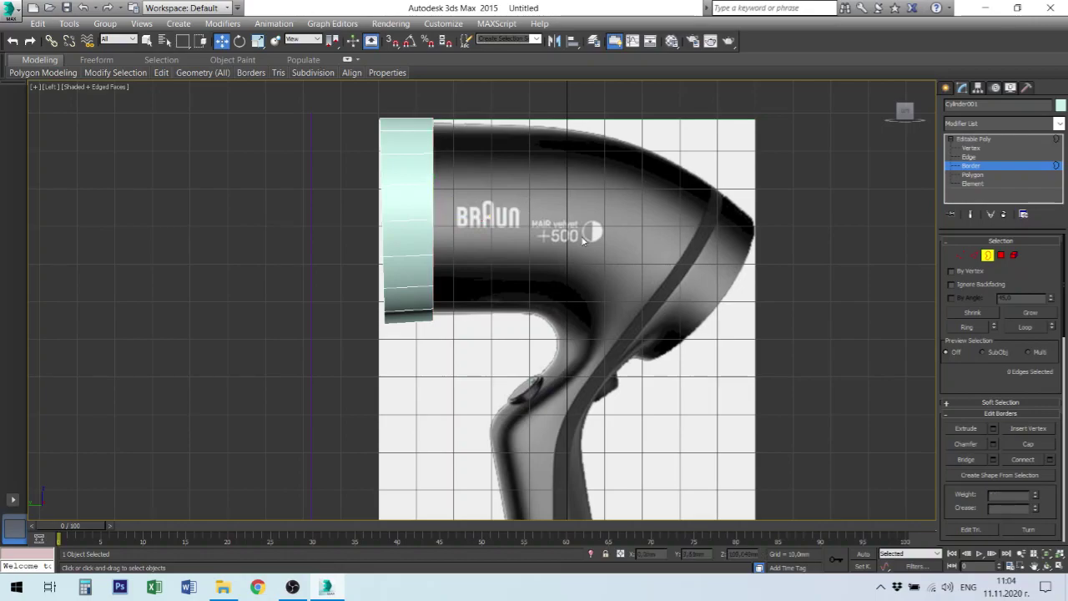
pyautogui.click(972, 139)
# Move the Plane002 reference image plane slightly left and down
pyautogui.click(514, 188)
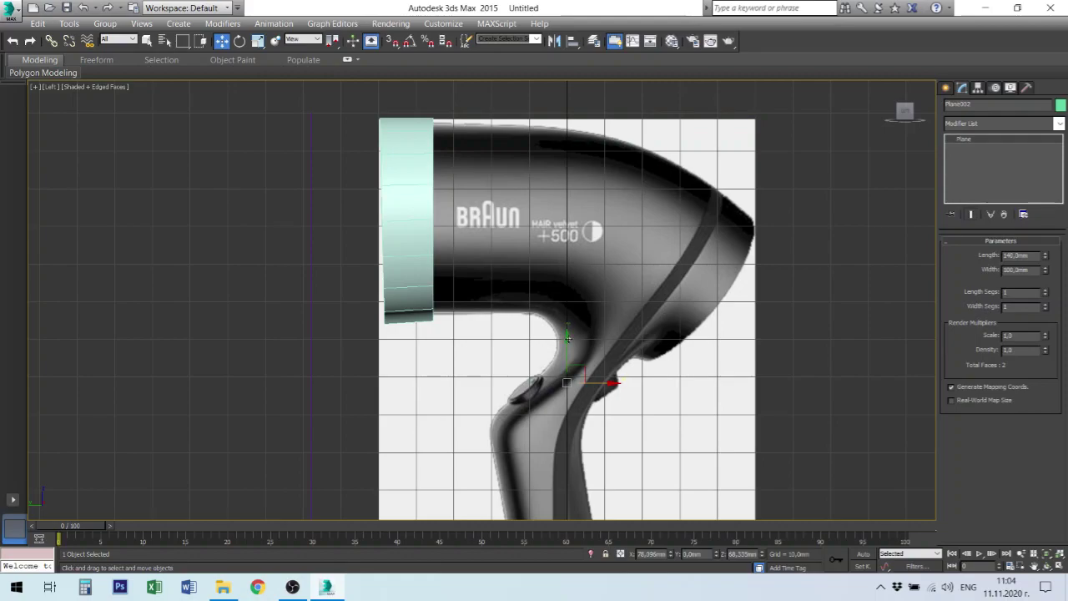
pyautogui.moveTo(567, 337); pyautogui.dragTo(567, 344)
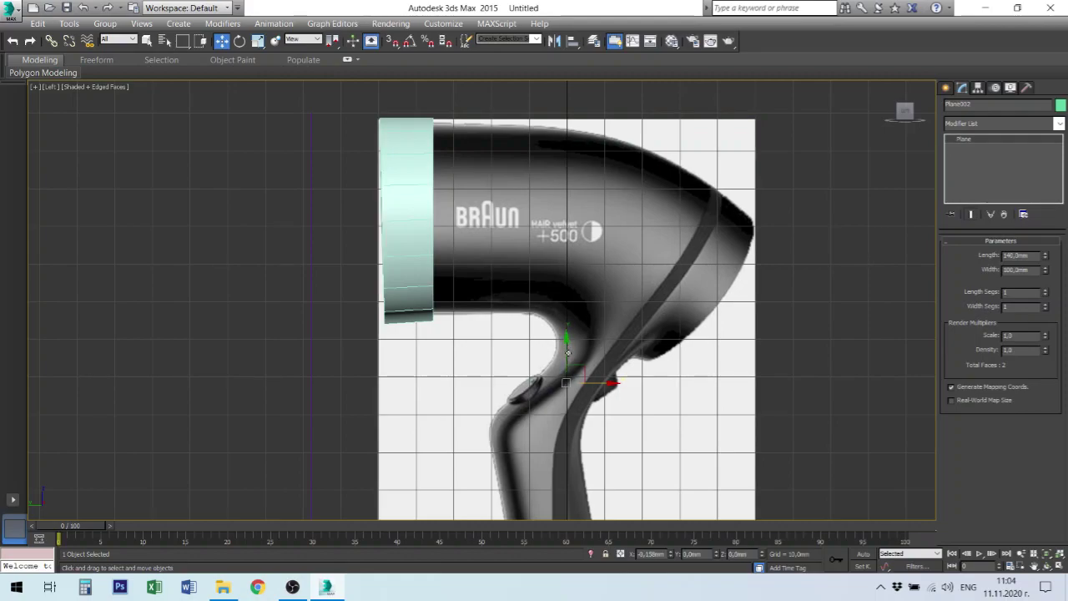
pyautogui.moveTo(567, 346); pyautogui.dragTo(563, 344)
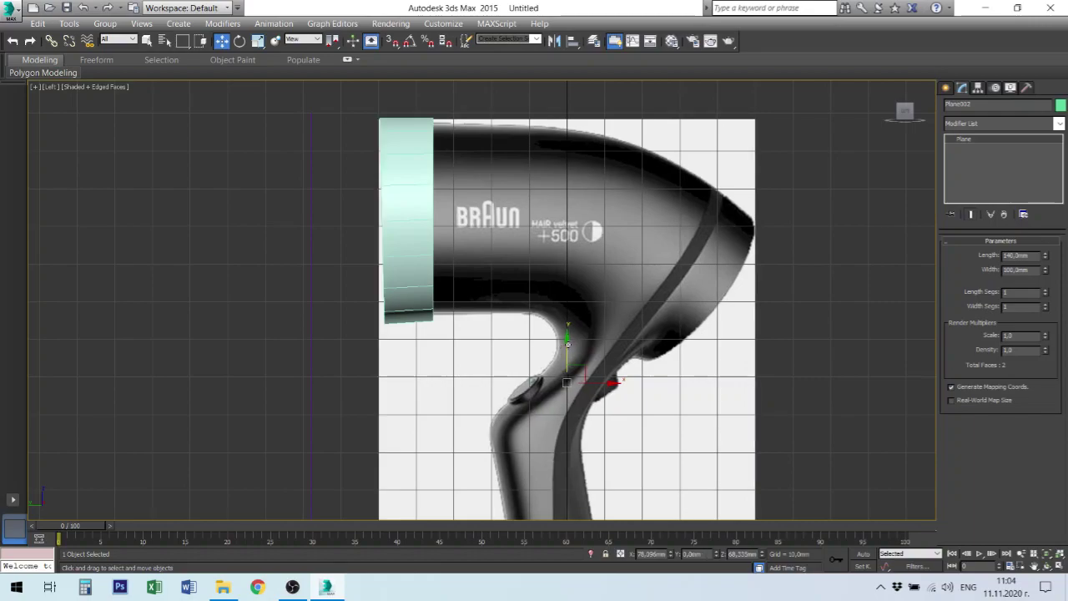
pyautogui.moveTo(567, 343); pyautogui.dragTo(564, 342)
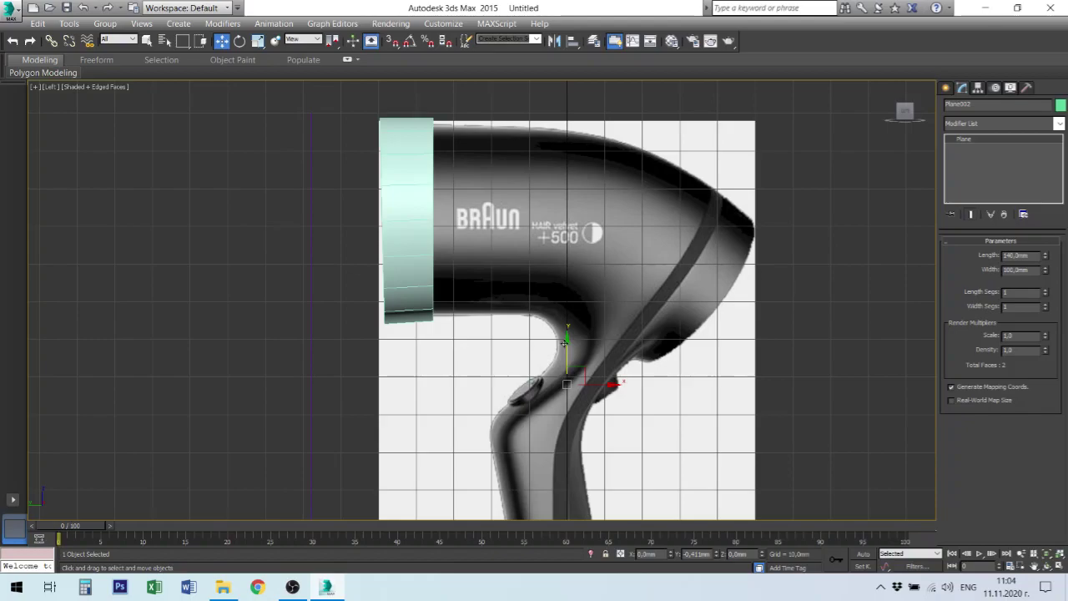
pyautogui.moveTo(565, 342); pyautogui.dragTo(564, 342)
# Non-uniformly scale Cylinder001 along Y to about 95%
pyautogui.click(409, 245)
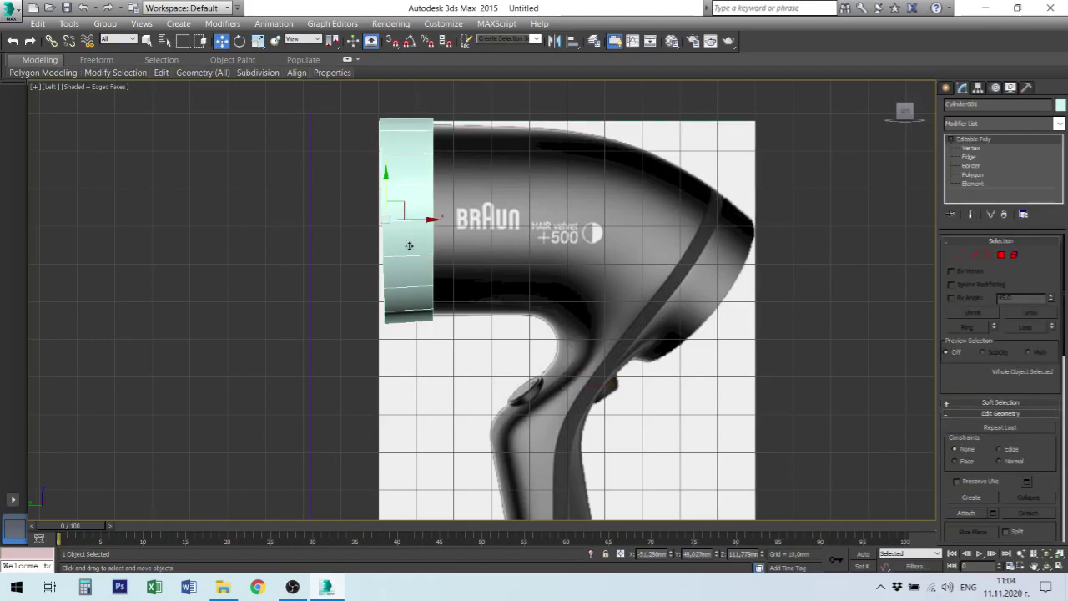
pyautogui.rightClick(409, 246)
pyautogui.click(434, 279)
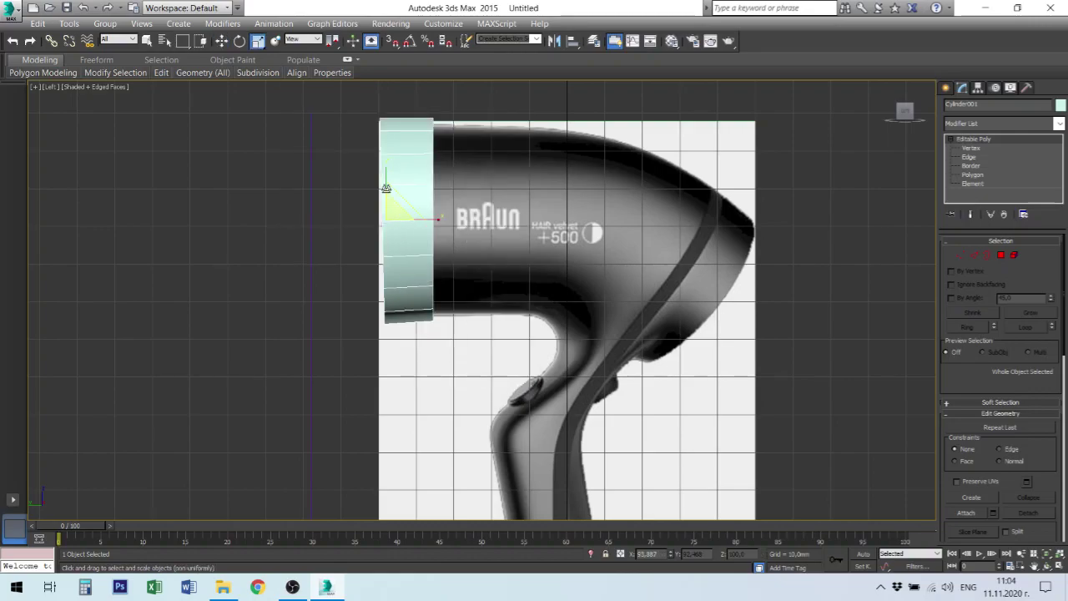
pyautogui.moveTo(384, 173); pyautogui.dragTo(384, 178)
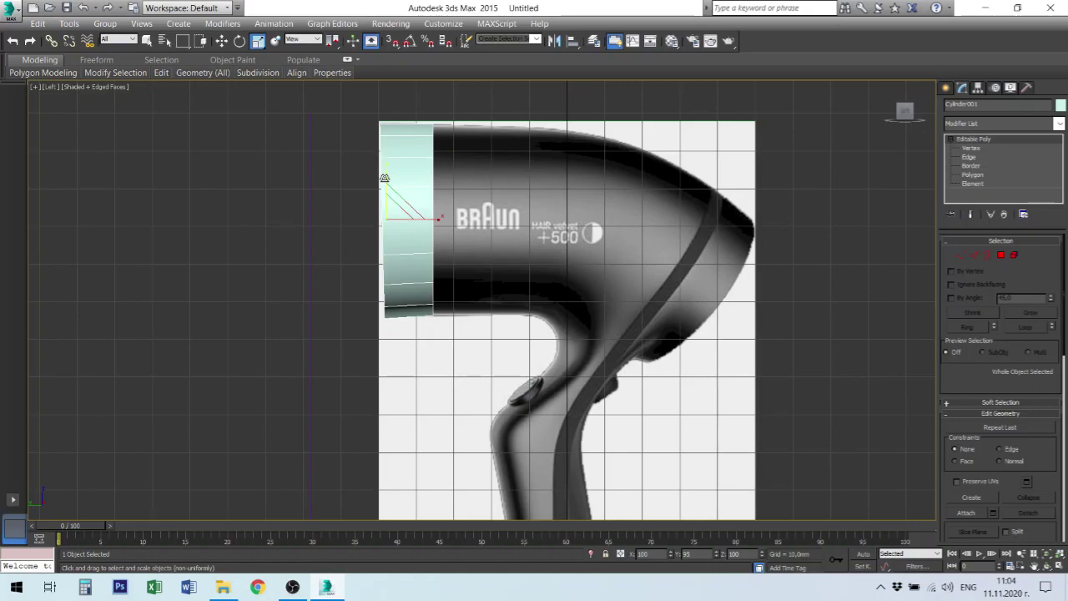
pyautogui.moveTo(385, 177); pyautogui.dragTo(385, 176)
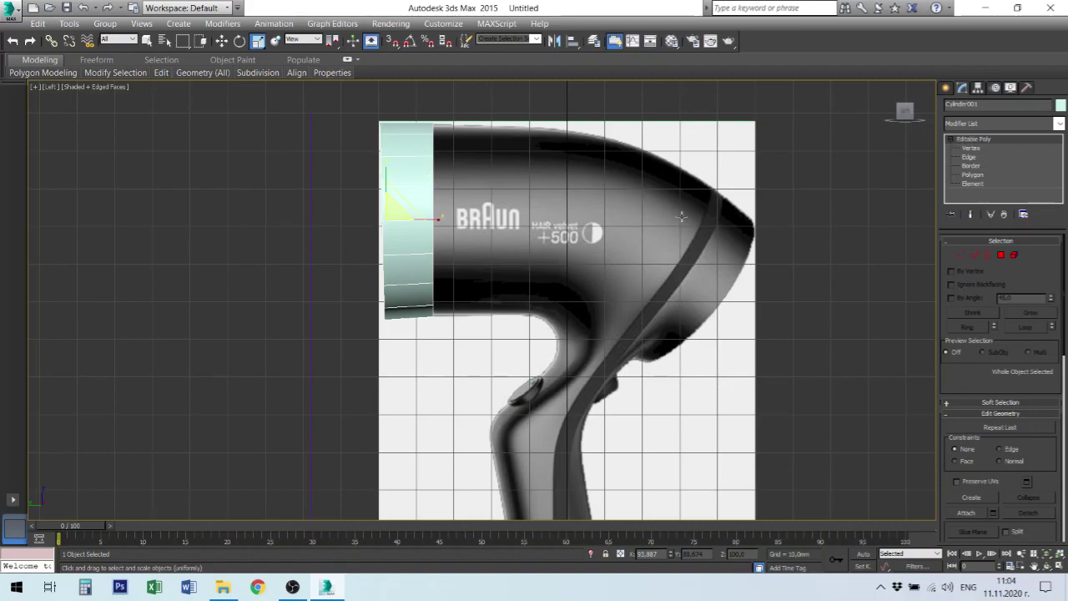
# At Border level, select the cylinder's open edge and activate the Move tool
pyautogui.click(980, 162)
pyautogui.click(978, 165)
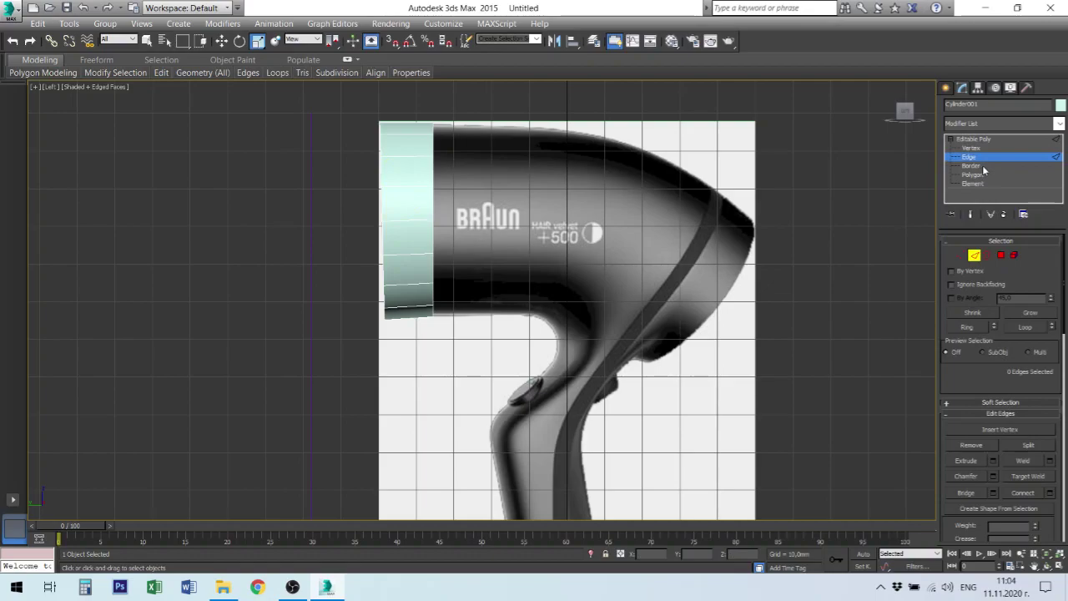
pyautogui.click(433, 265)
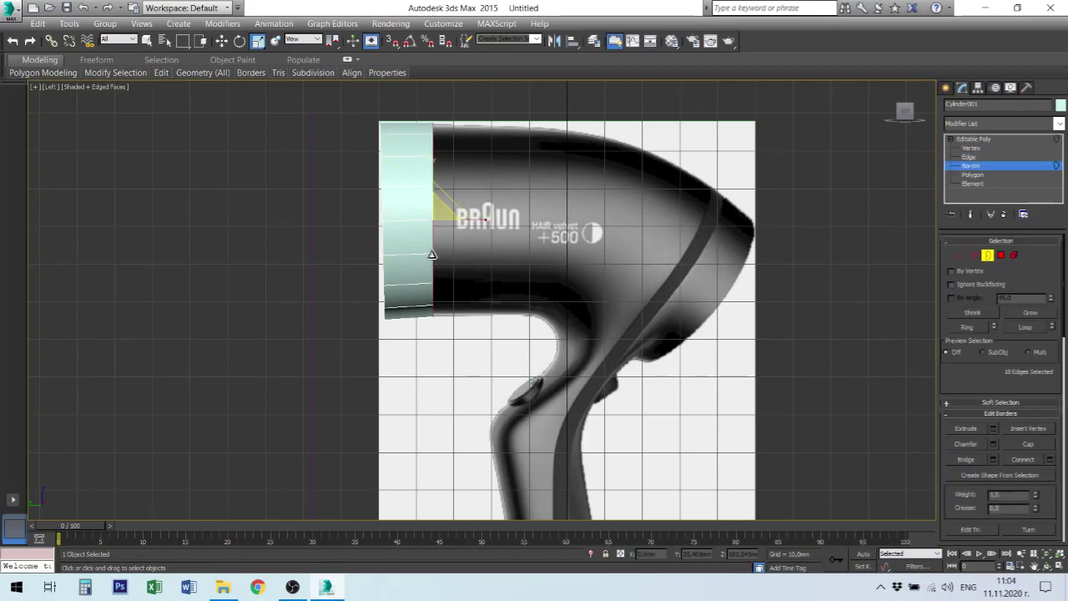
pyautogui.rightClick(430, 256)
pyautogui.click(459, 274)
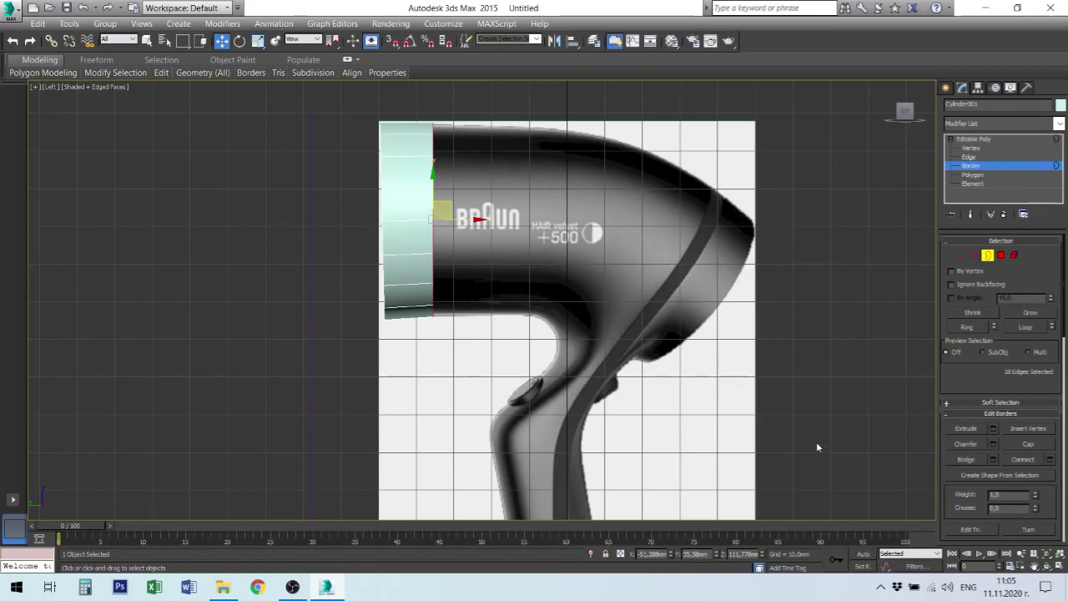
pyautogui.hotkey('alt', 'w')
pyautogui.middleClick(714, 388)
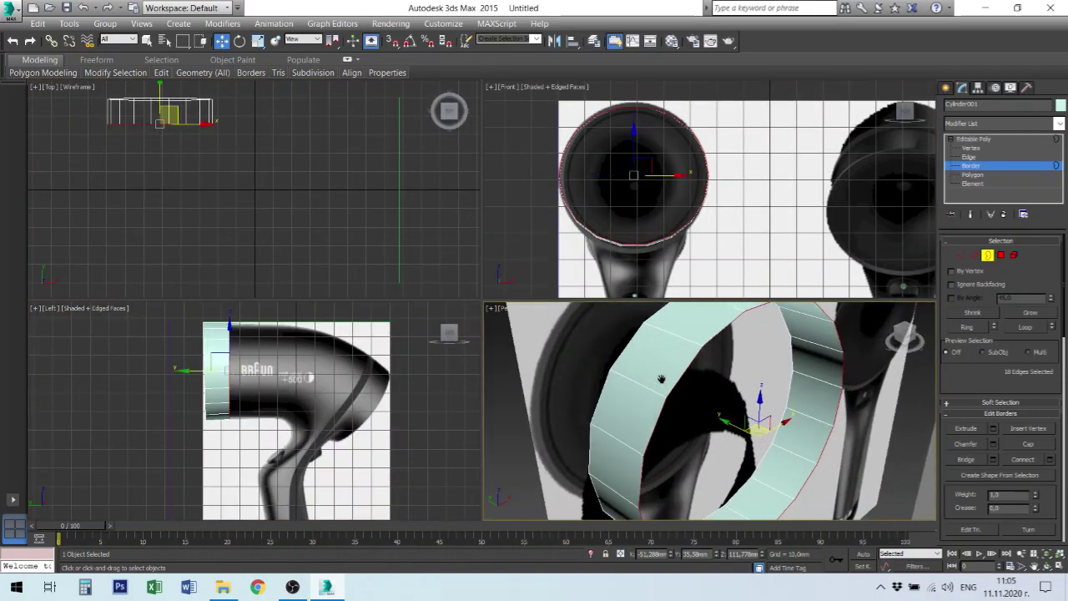
pyautogui.hotkey('alt', 'w')
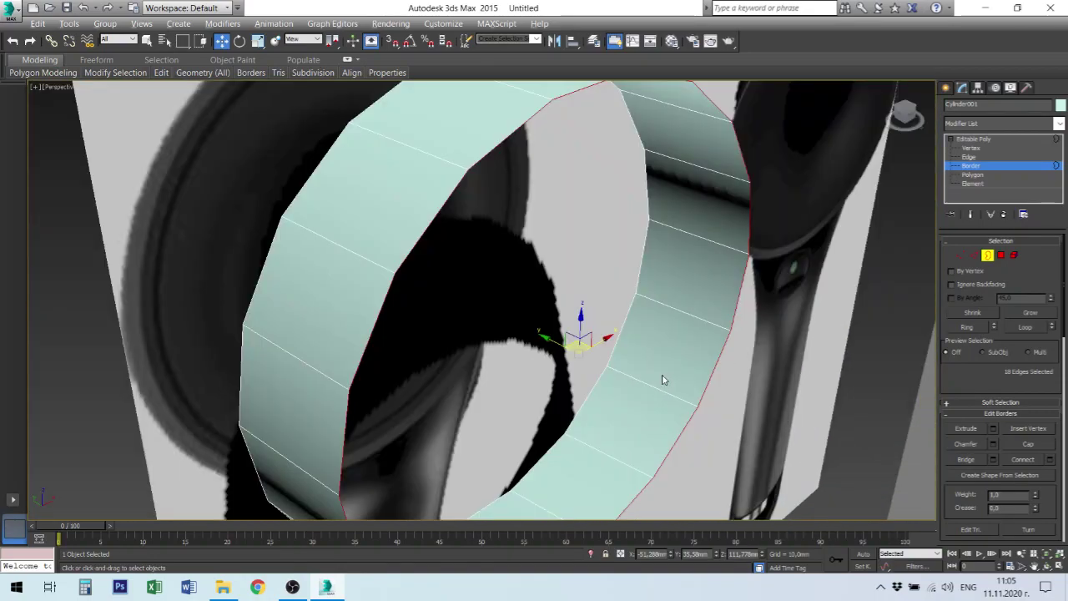
pyautogui.scroll(-6, 664, 380)
pyautogui.scroll(3, 665, 379)
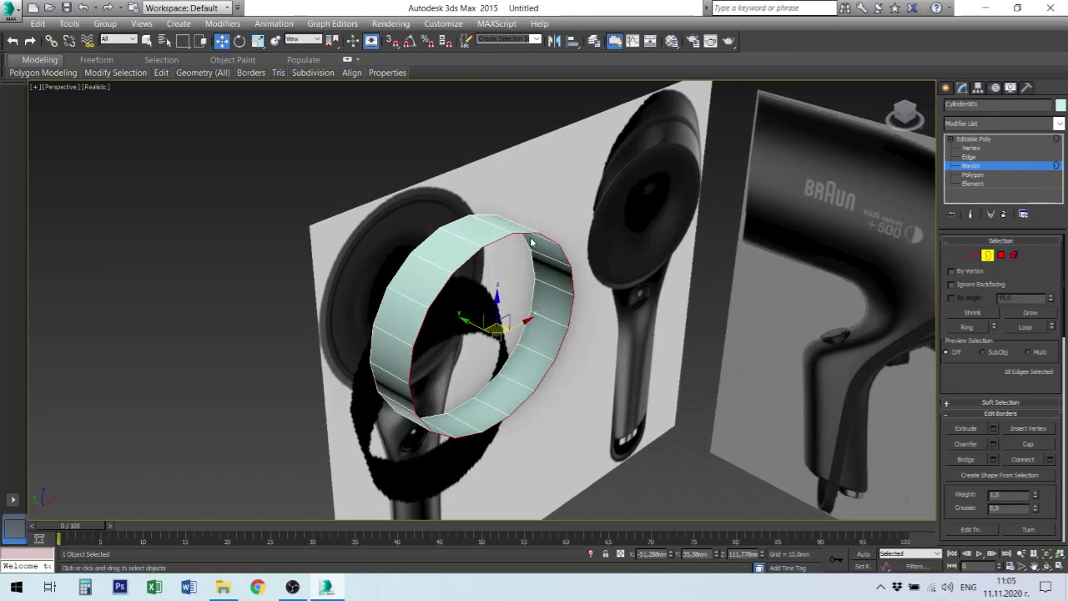
pyautogui.click(969, 157)
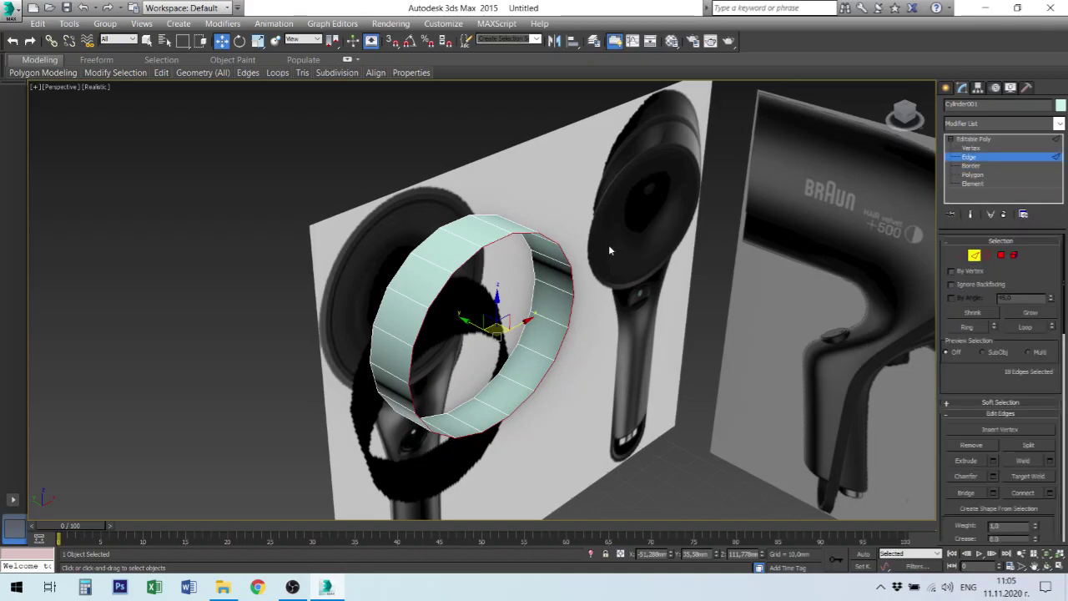
pyautogui.click(469, 257)
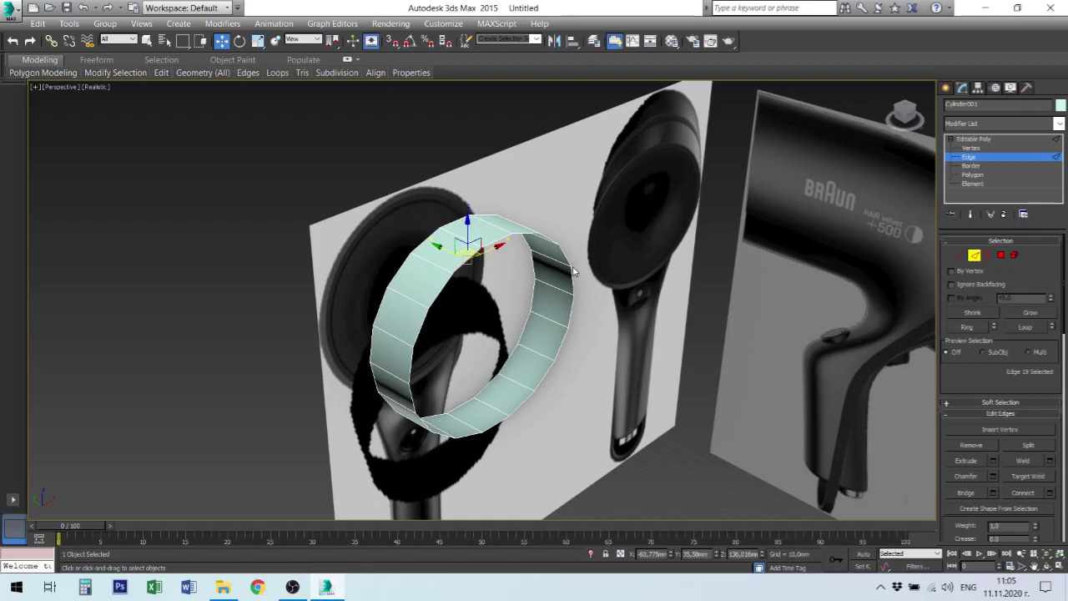
pyautogui.click(1026, 327)
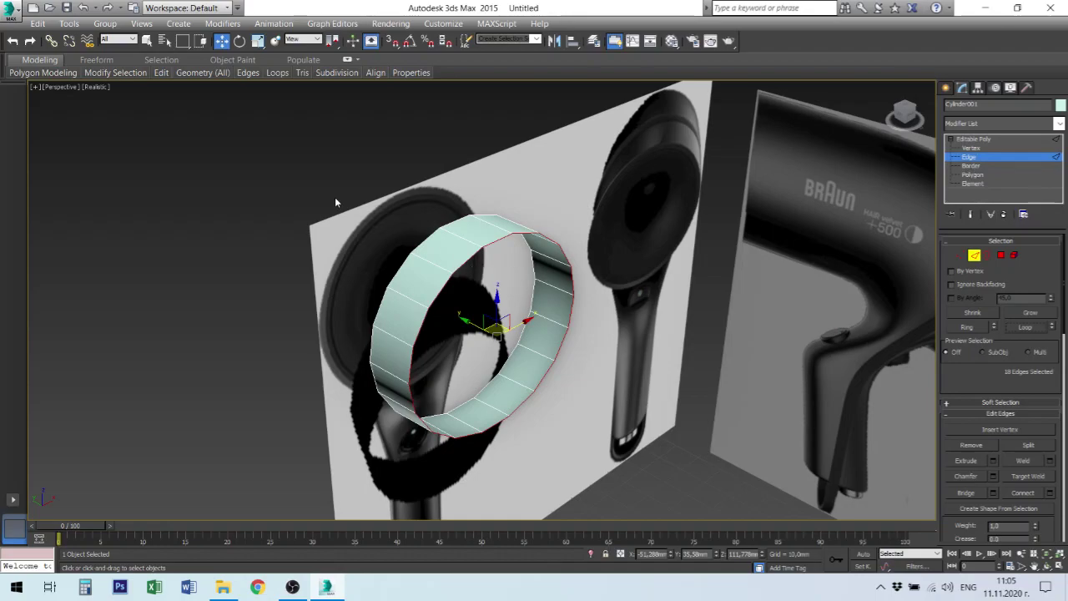
pyautogui.click(430, 254)
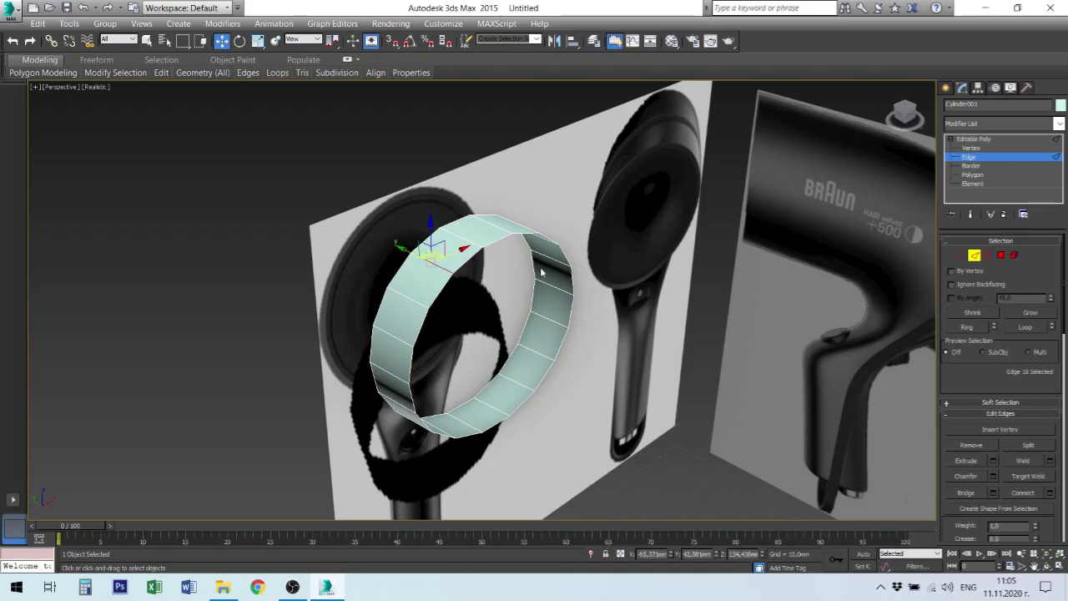
pyautogui.click(1023, 327)
pyautogui.click(966, 326)
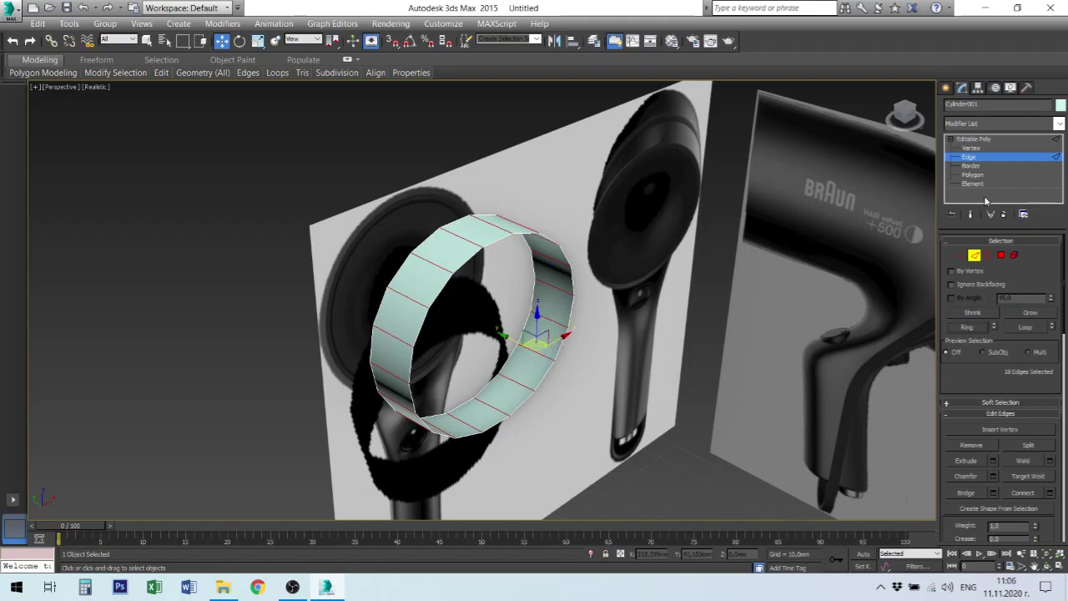
pyautogui.click(970, 165)
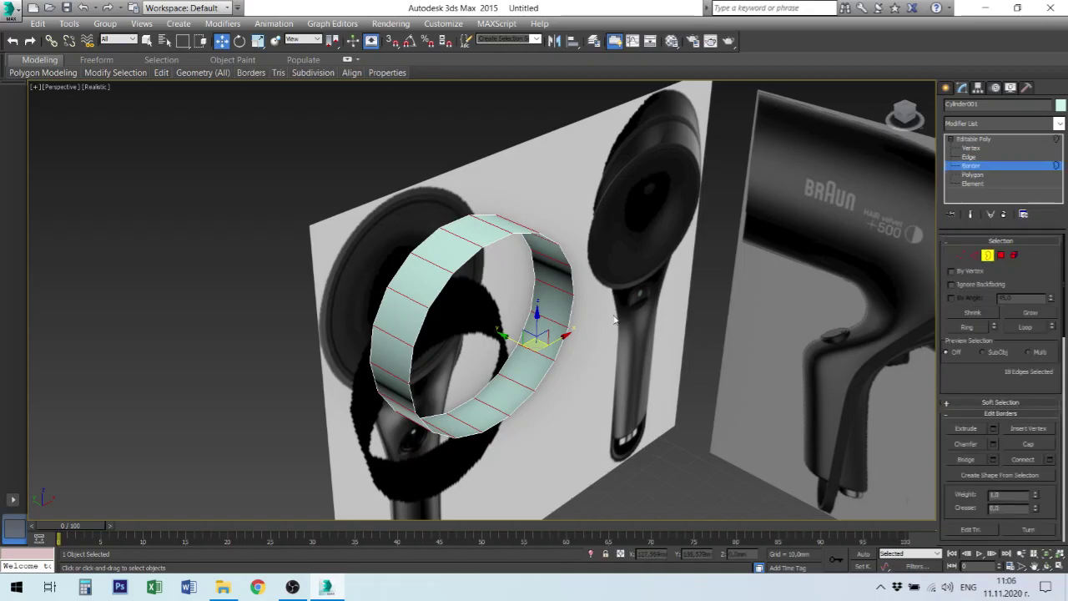
pyautogui.click(557, 326)
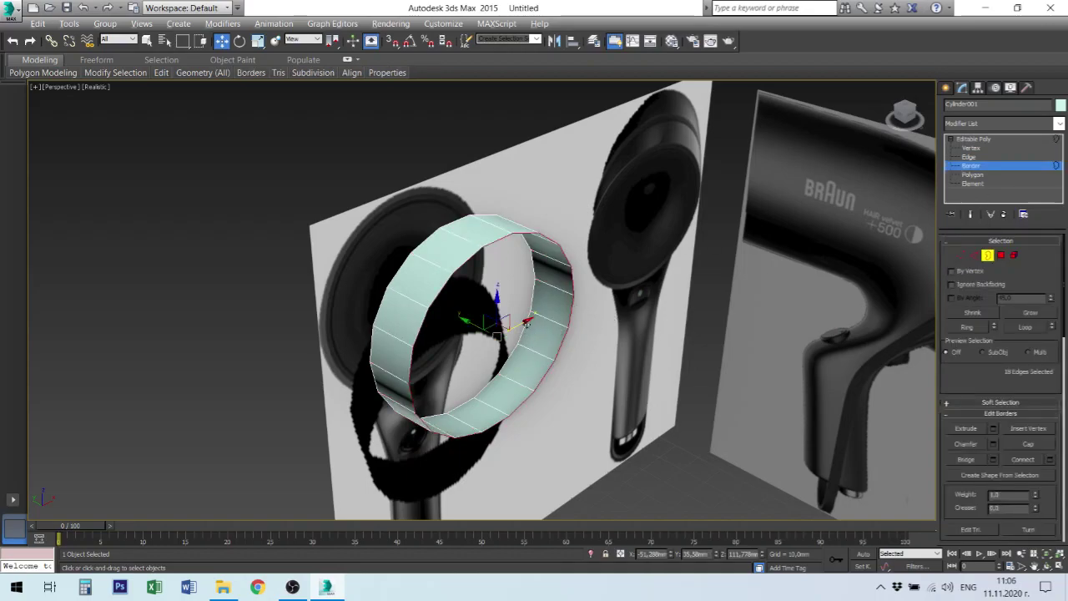
pyautogui.hotkey('alt', 'w')
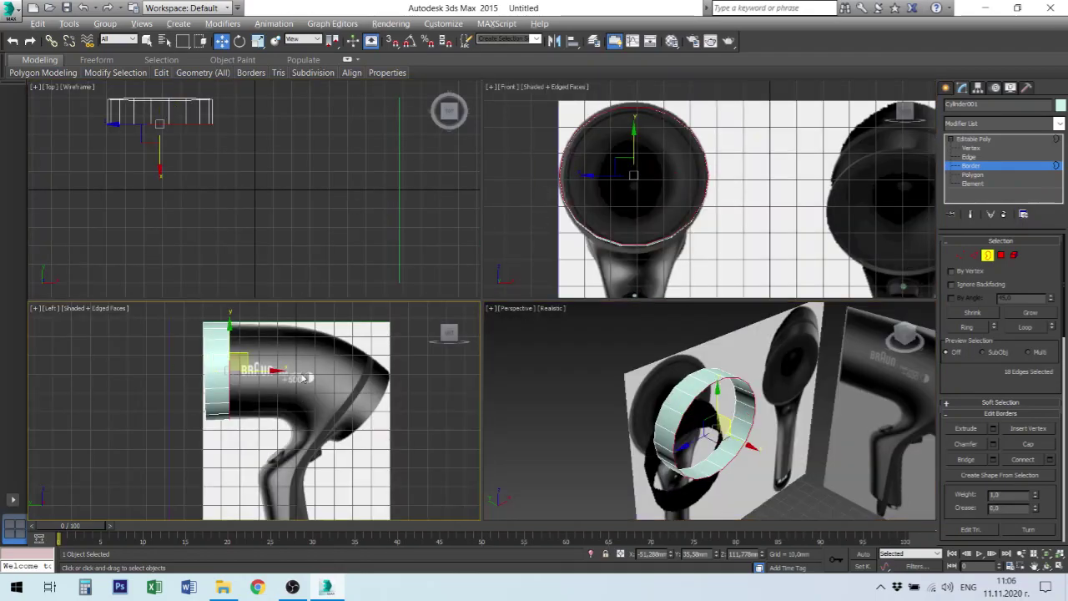
pyautogui.hotkey('alt', 'w')
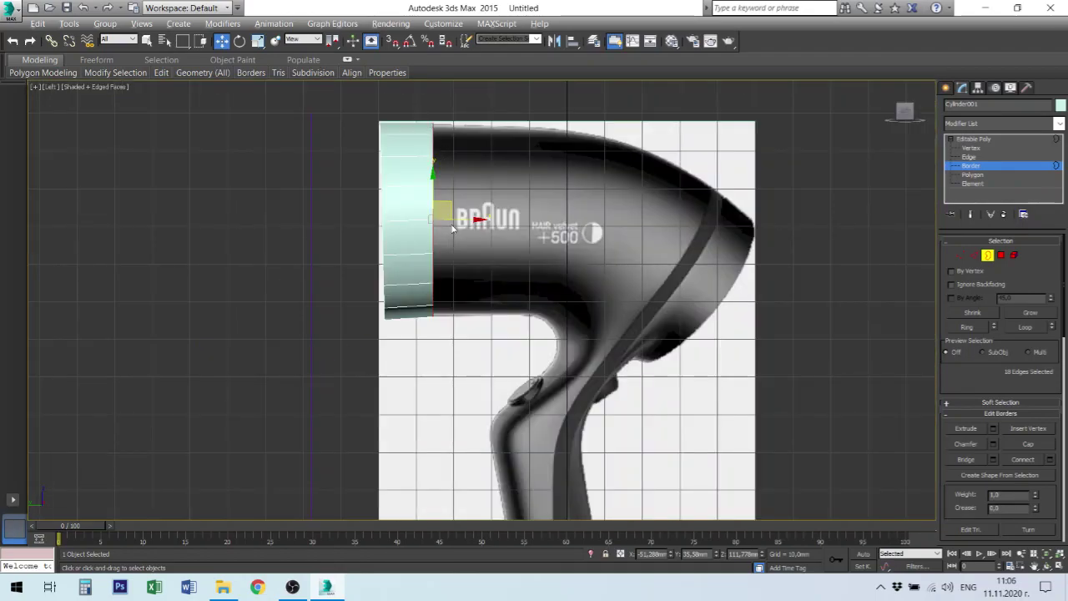
# Shift-drag the open border right along X, extruding the tube further across the dryer body
pyautogui.keyDown('shift'); pyautogui.moveTo(468, 220); pyautogui.dragTo(515, 223); pyautogui.keyUp('shift')
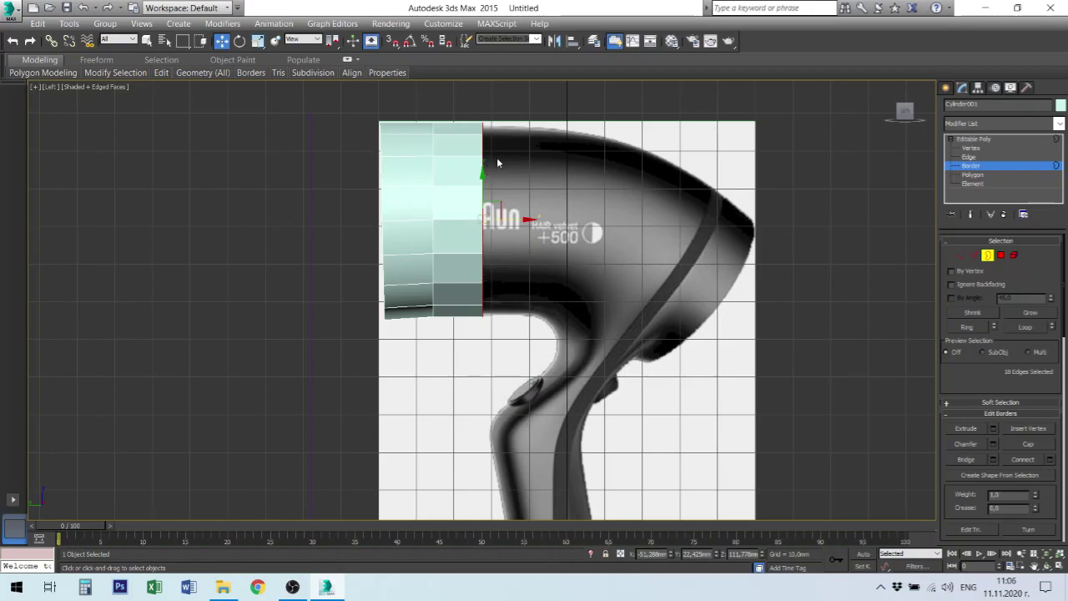
pyautogui.moveTo(515, 218); pyautogui.dragTo(528, 219)
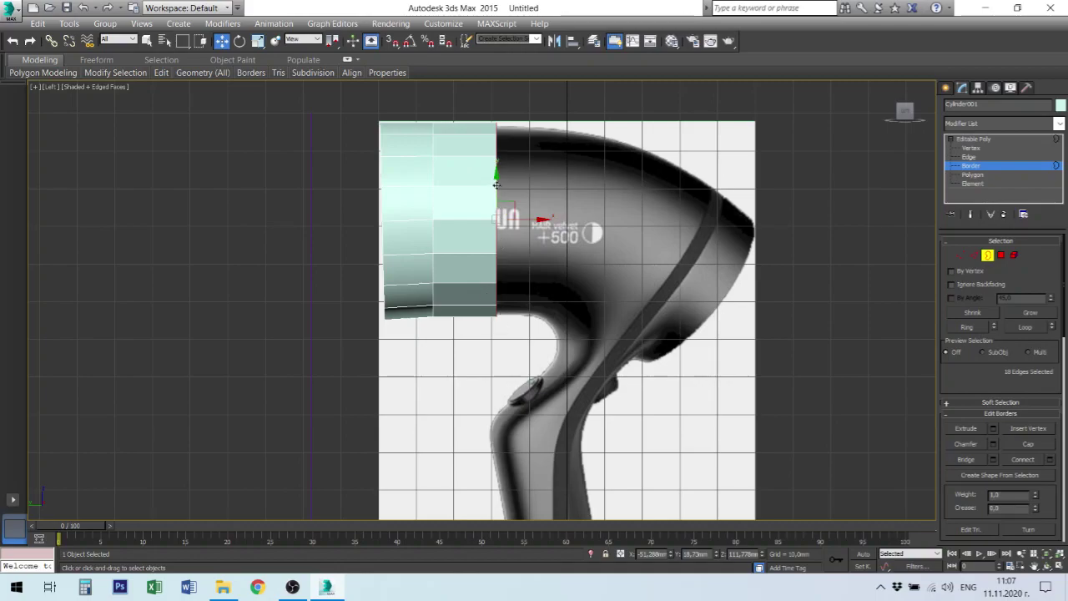
pyautogui.moveTo(496, 183); pyautogui.dragTo(498, 186)
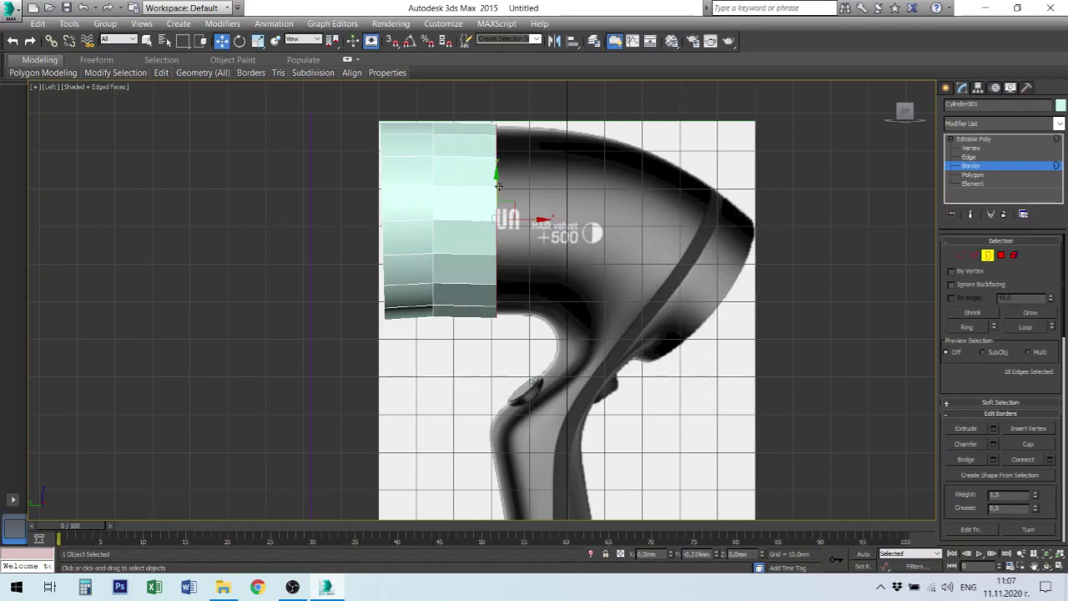
pyautogui.moveTo(498, 186); pyautogui.dragTo(498, 187)
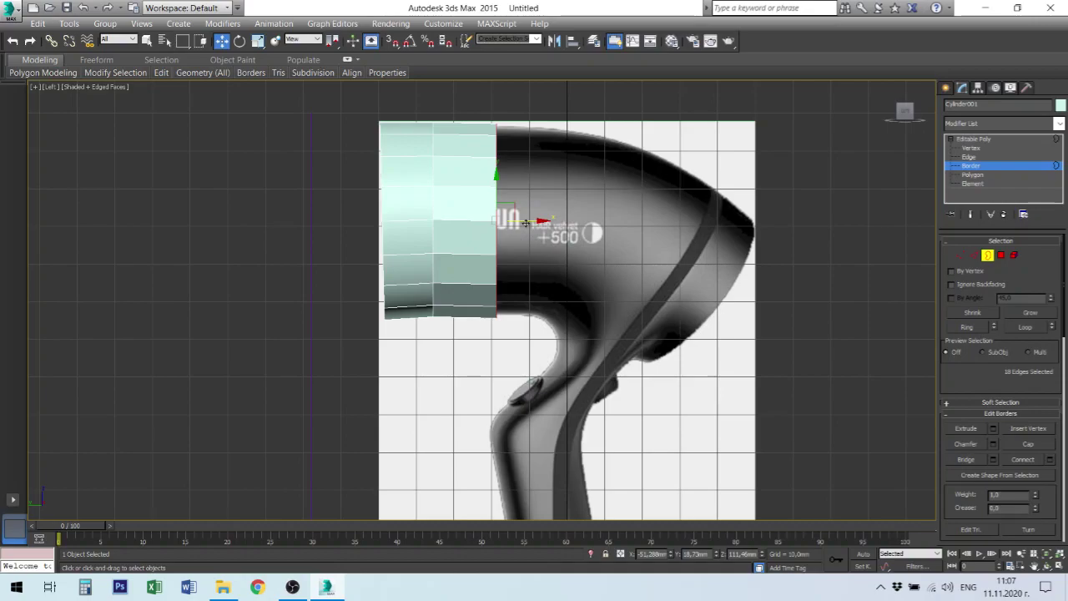
pyautogui.moveTo(526, 222); pyautogui.dragTo(564, 221)
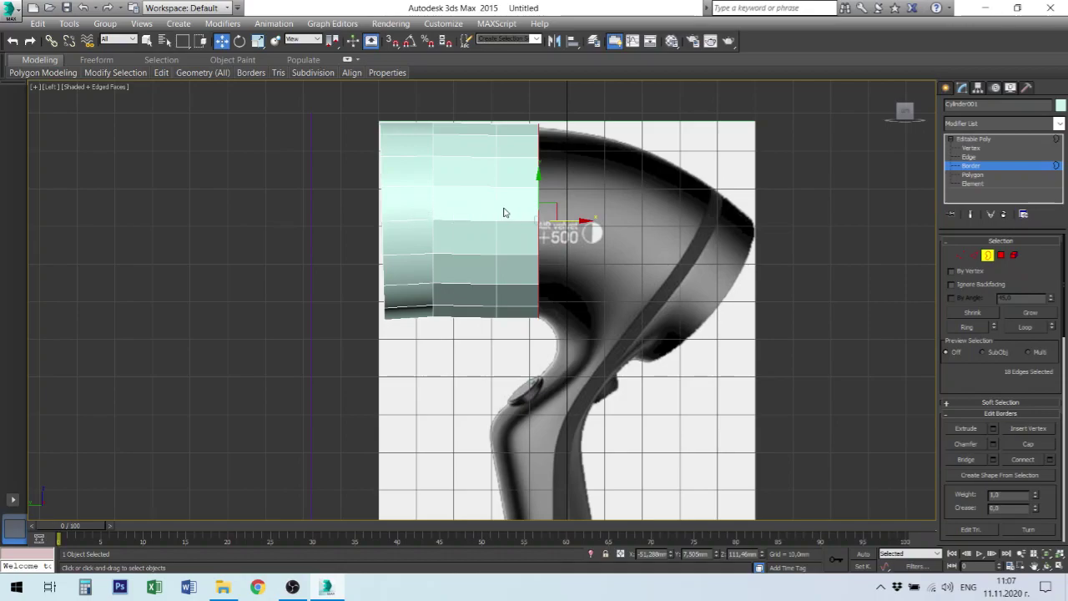
# Select the tube's middle edge ring and shift it slightly left
pyautogui.click(967, 157)
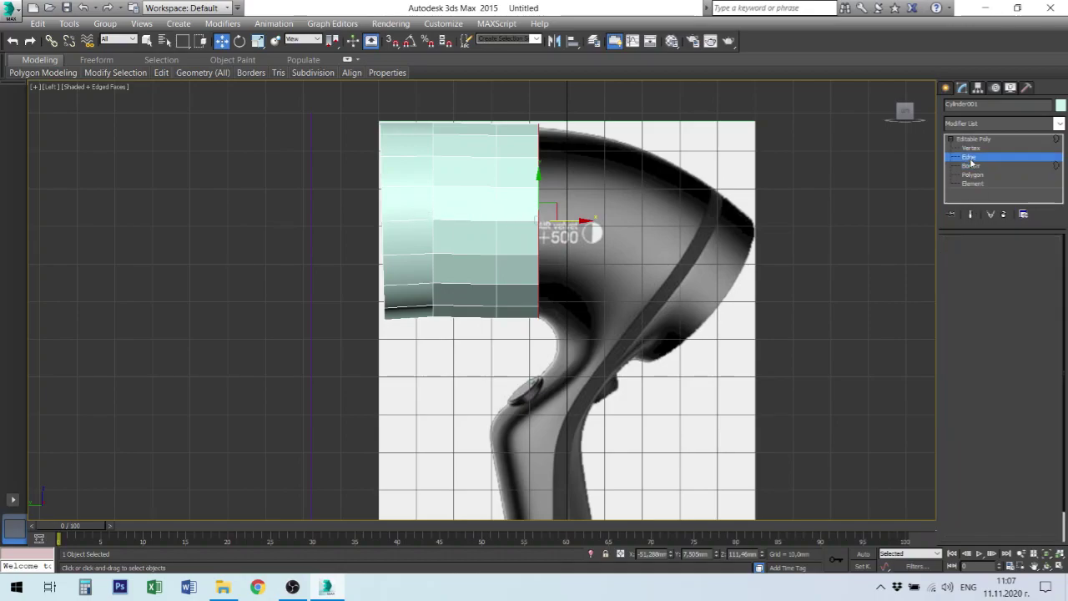
pyautogui.click(496, 241)
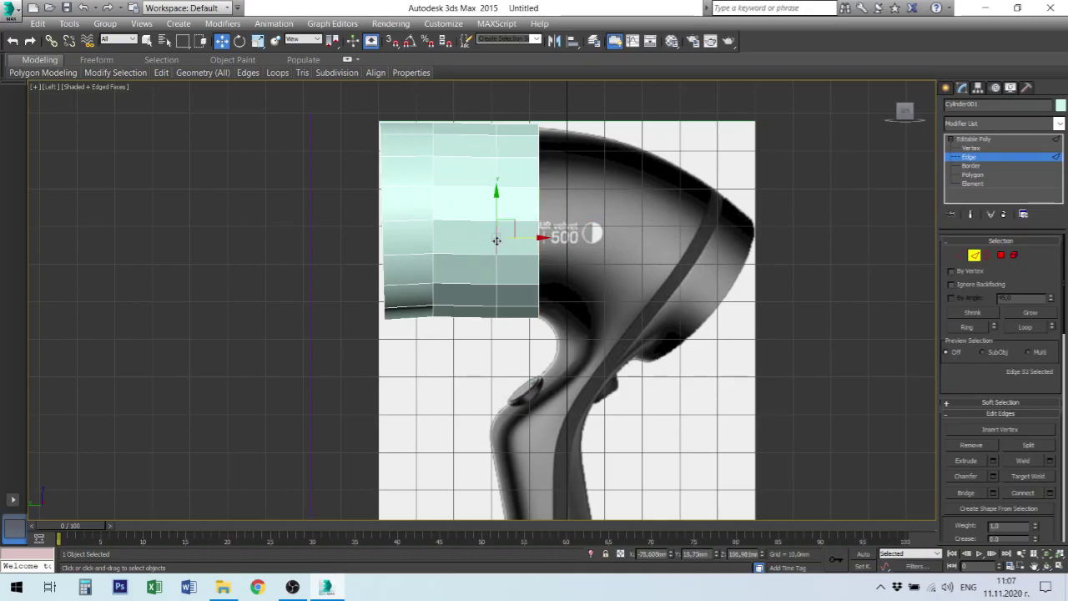
pyautogui.click(1031, 328)
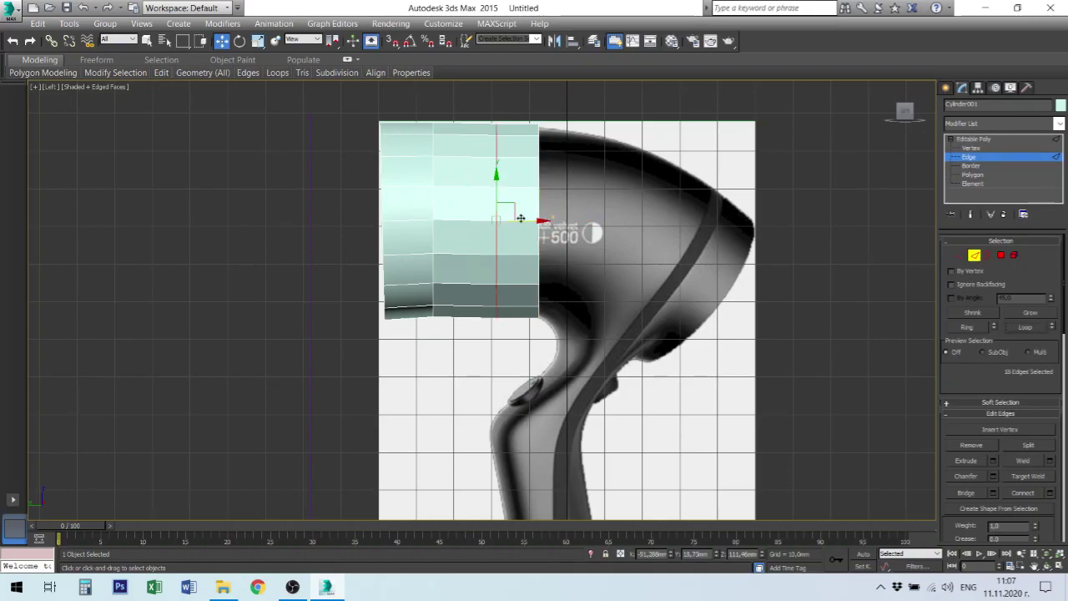
pyautogui.moveTo(521, 218); pyautogui.dragTo(515, 218)
pyautogui.moveTo(510, 218); pyautogui.dragTo(500, 218)
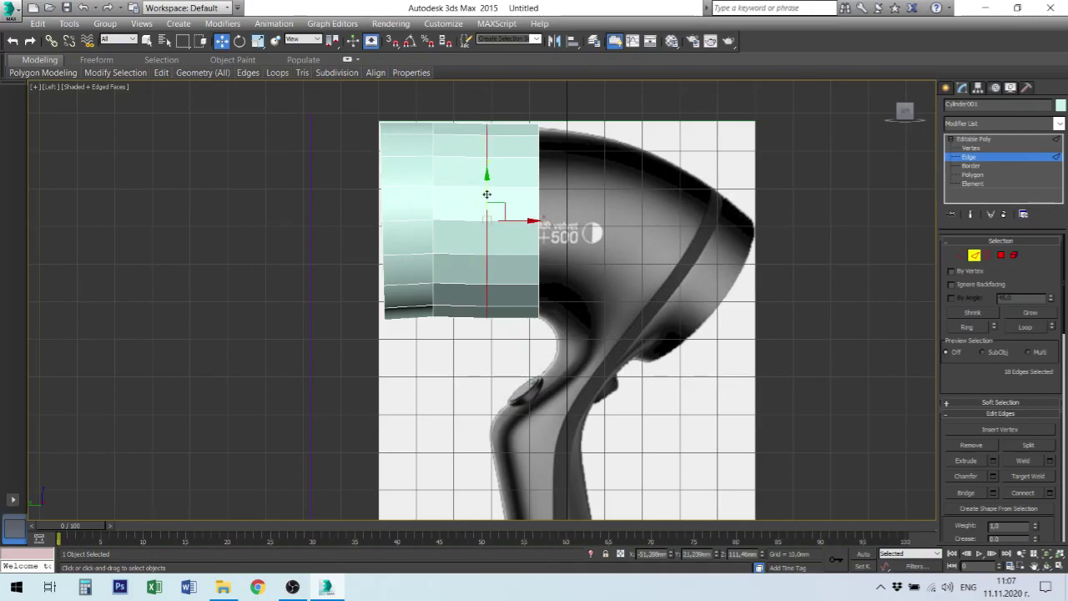
pyautogui.moveTo(492, 202); pyautogui.dragTo(456, 238)
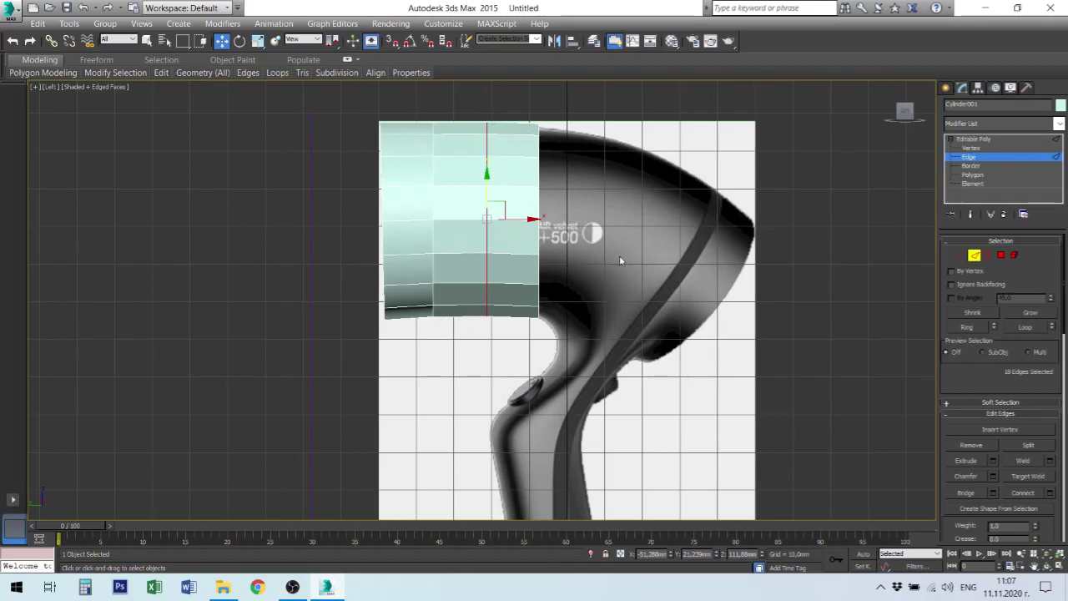
# Select the tube's right open border, tilt it into a slant and nudge it right
pyautogui.click(970, 166)
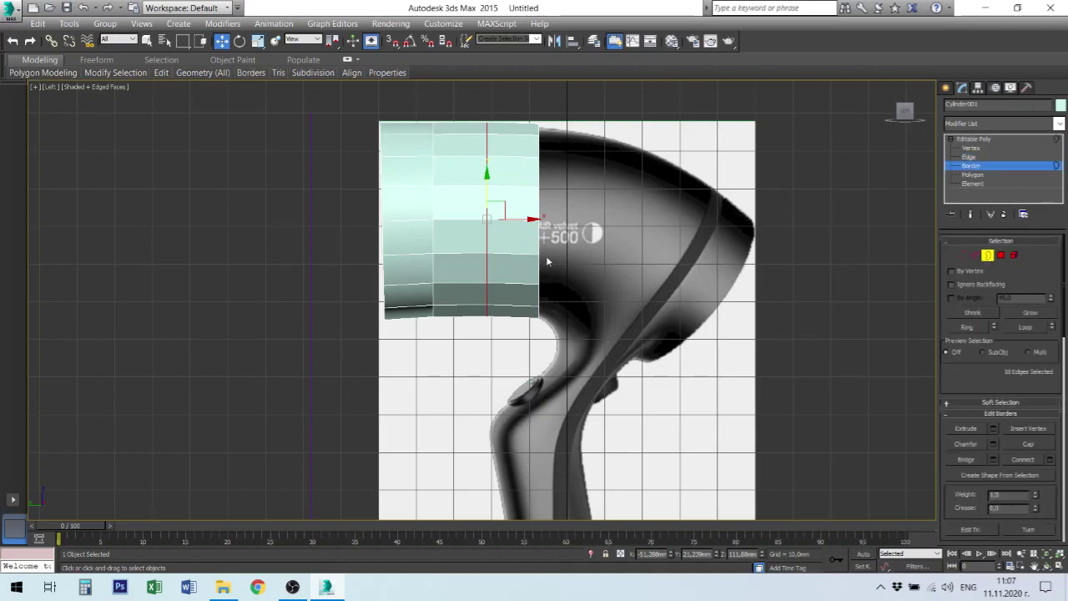
pyautogui.click(538, 248)
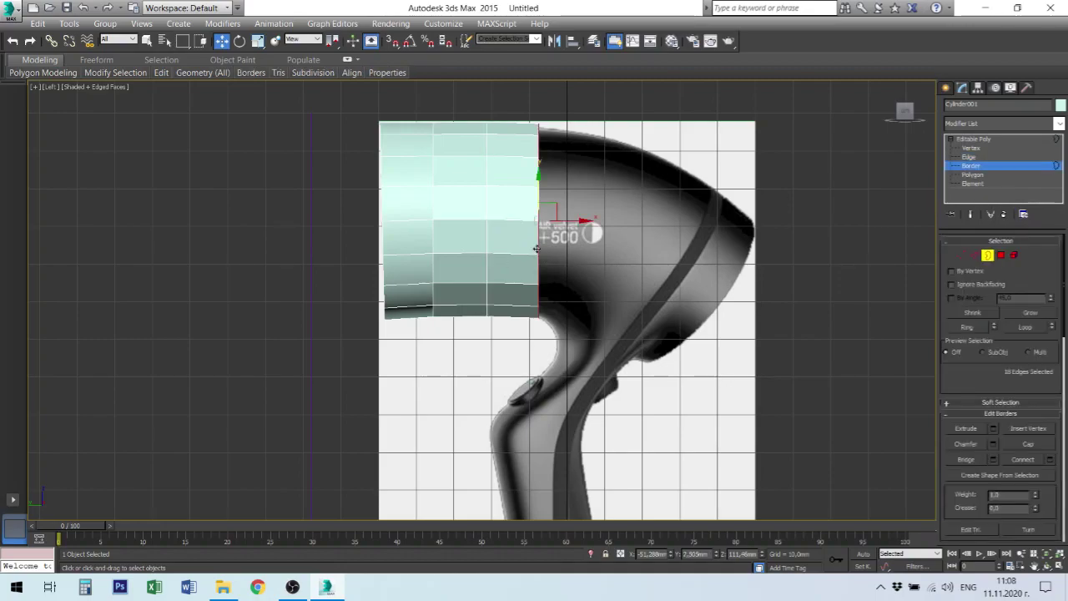
pyautogui.rightClick(538, 252)
pyautogui.click(561, 272)
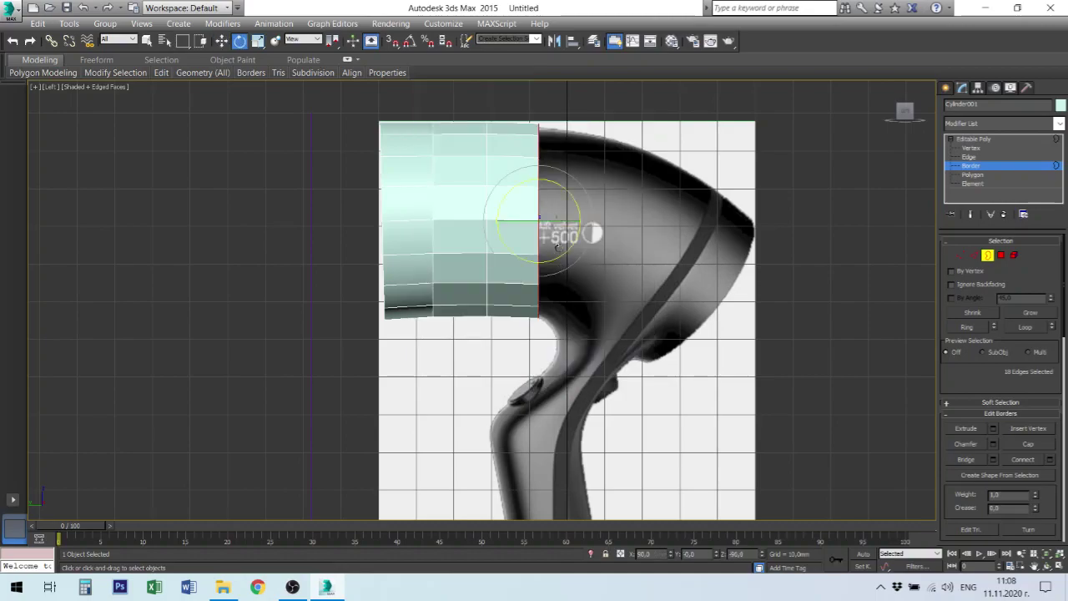
pyautogui.moveTo(577, 206); pyautogui.dragTo(580, 208)
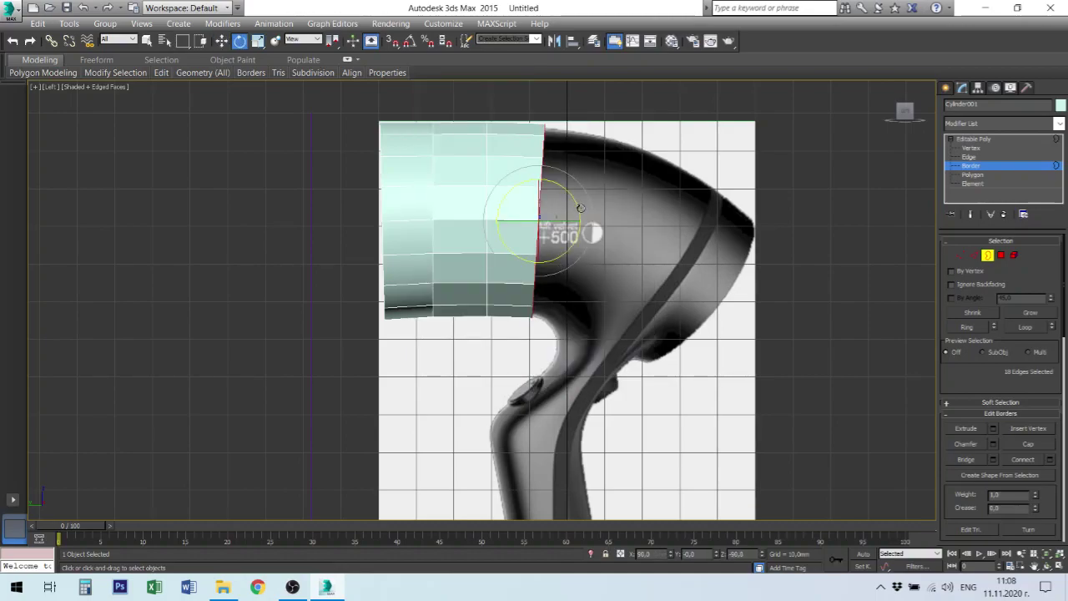
pyautogui.rightClick(534, 220)
pyautogui.click(560, 243)
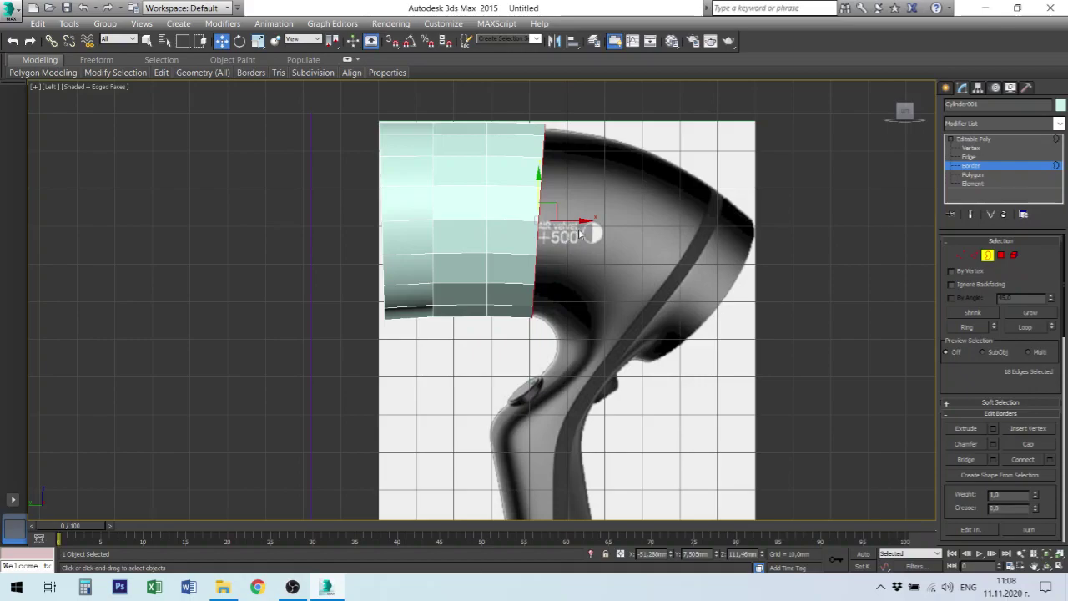
pyautogui.moveTo(570, 223)
pyautogui.mouseDown()
pyautogui.moveTo(597, 236)
pyautogui.moveTo(592, 214)
pyautogui.mouseUp()
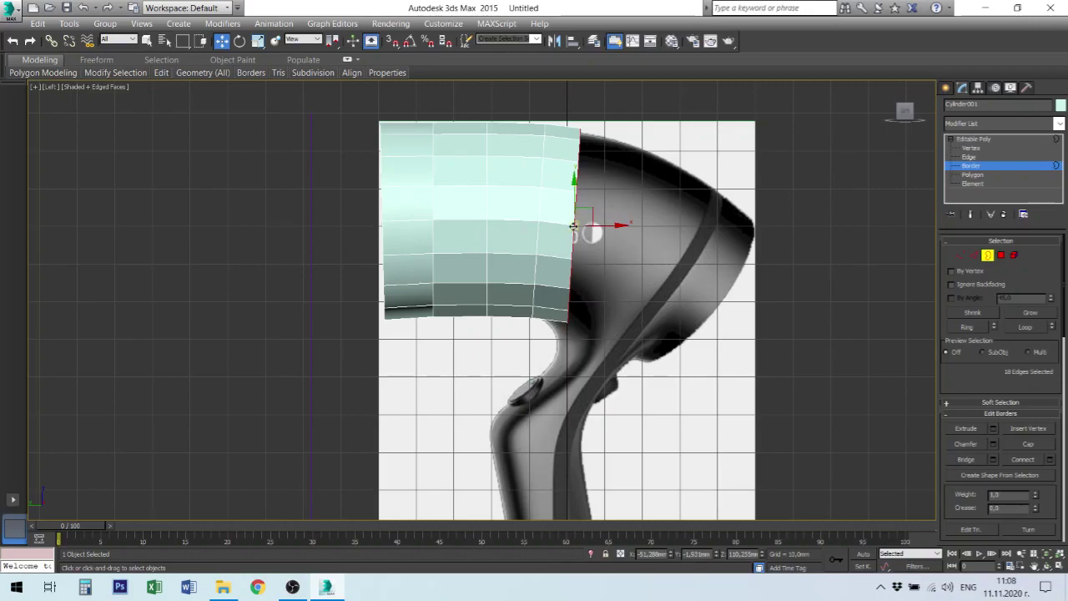
# Tilt the open end further clockwise, reselect it and pull it slightly right
pyautogui.rightClick(569, 222)
pyautogui.click(591, 249)
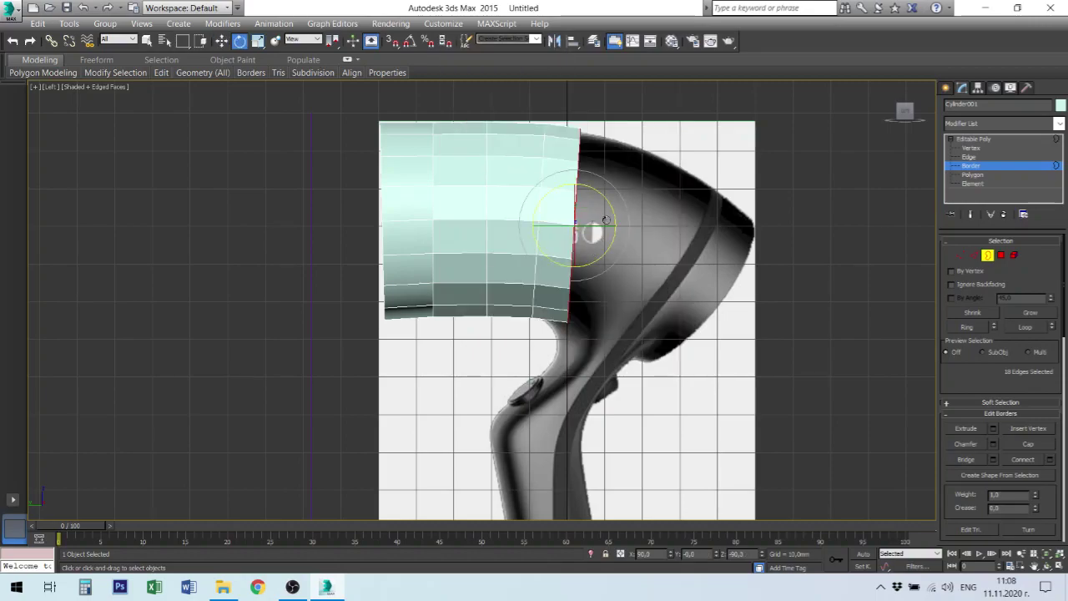
pyautogui.moveTo(611, 213); pyautogui.dragTo(616, 217)
pyautogui.rightClick(598, 213)
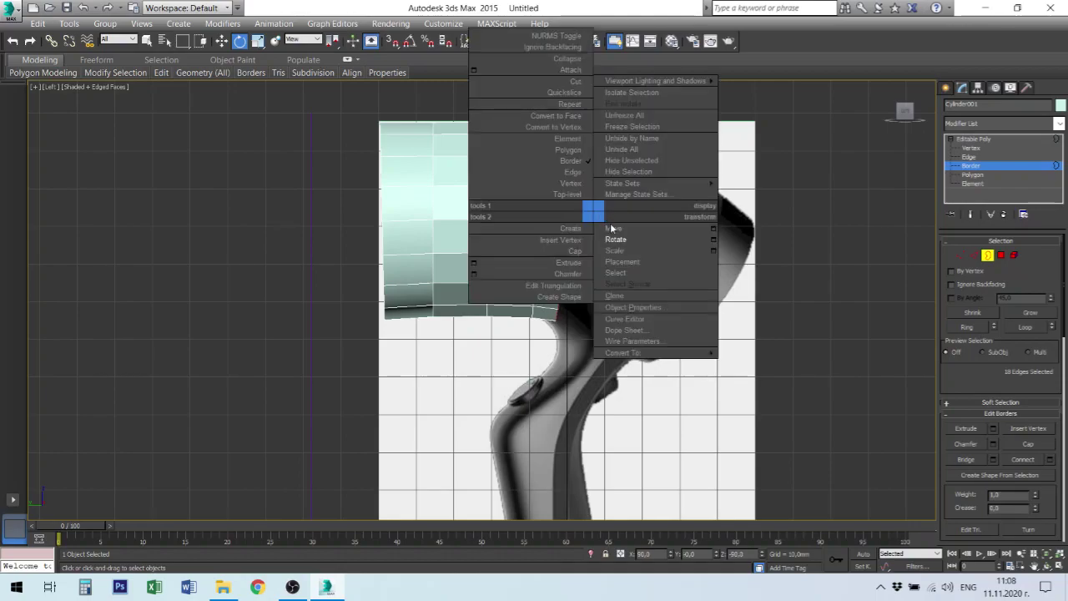
pyautogui.click(611, 227)
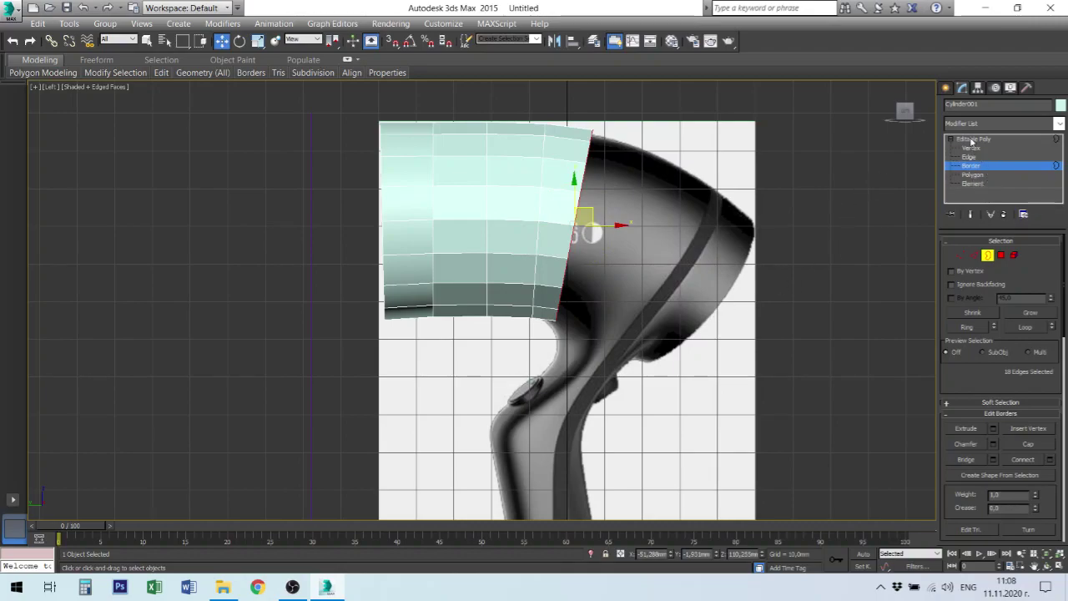
pyautogui.click(717, 208)
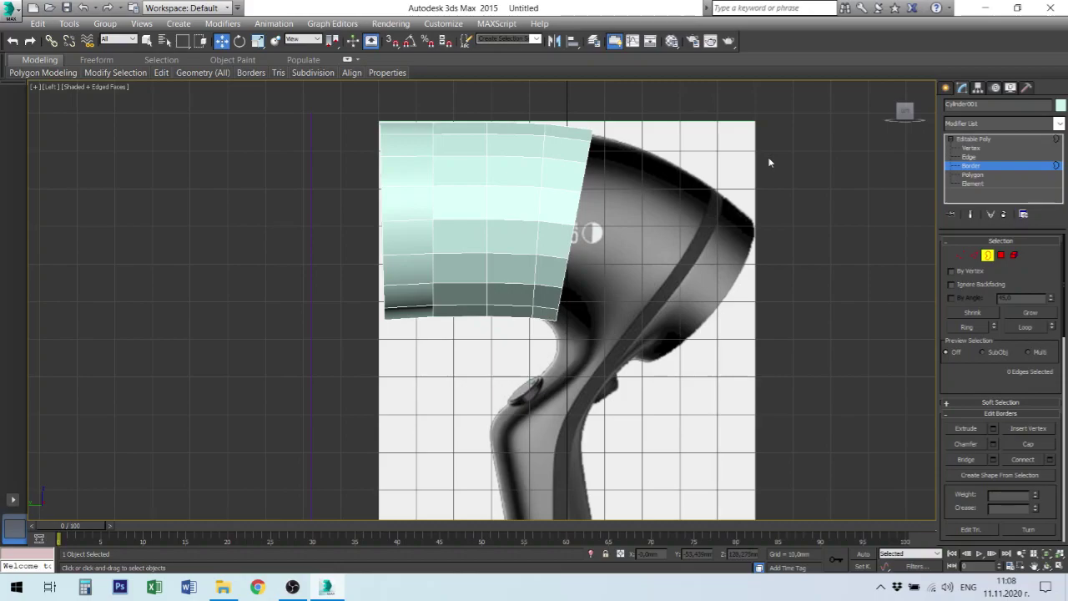
pyautogui.click(578, 199)
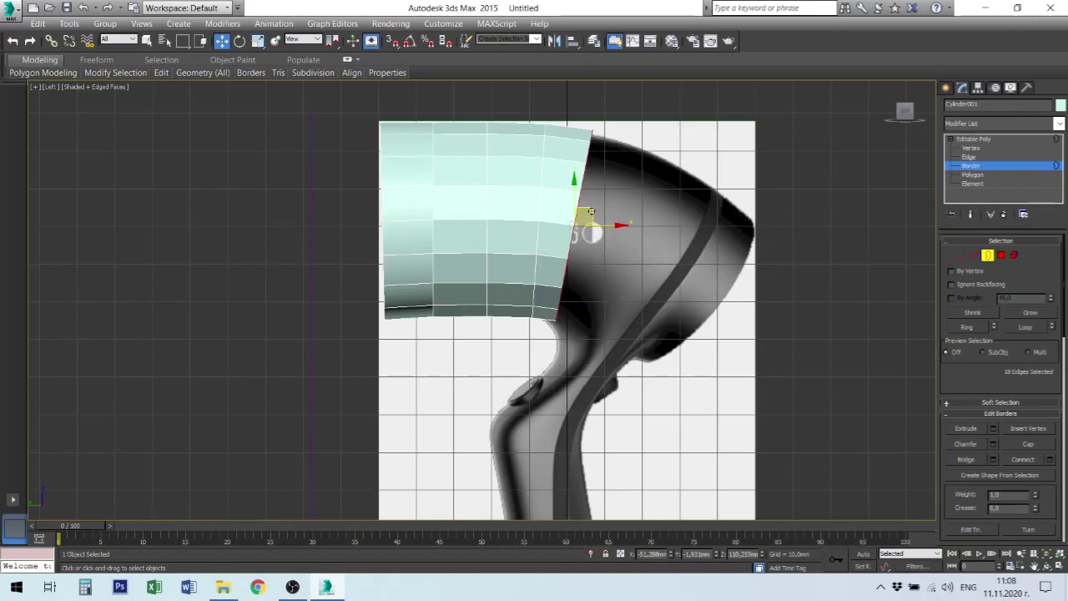
pyautogui.moveTo(591, 211); pyautogui.dragTo(593, 215)
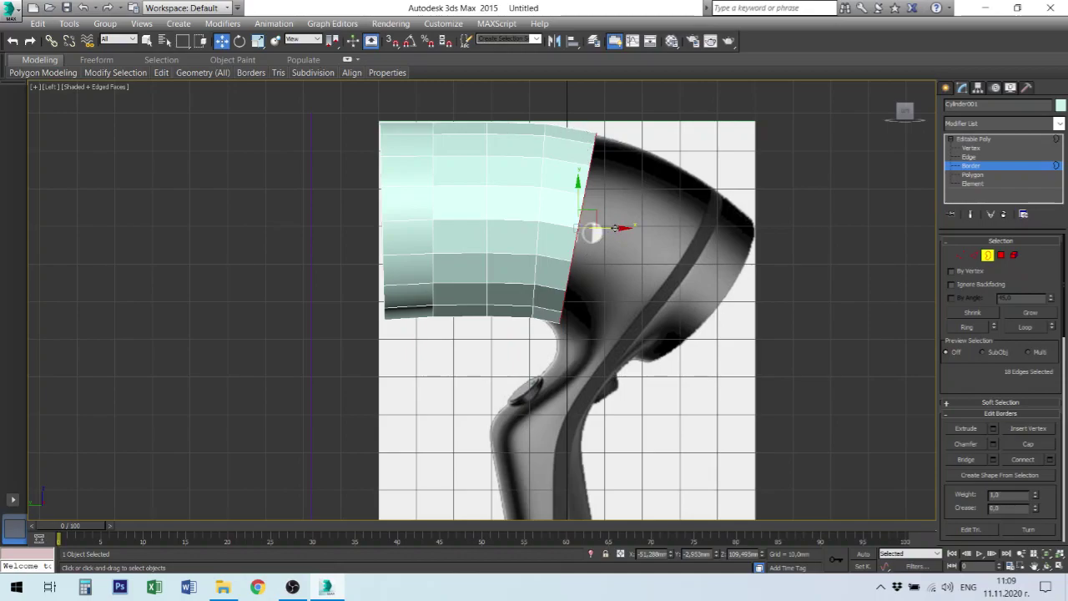
# Extrude a new tube segment from the open end and lower it slightly down-left
pyautogui.keyDown('shift'); pyautogui.moveTo(614, 228); pyautogui.dragTo(663, 241); pyautogui.keyUp('shift')
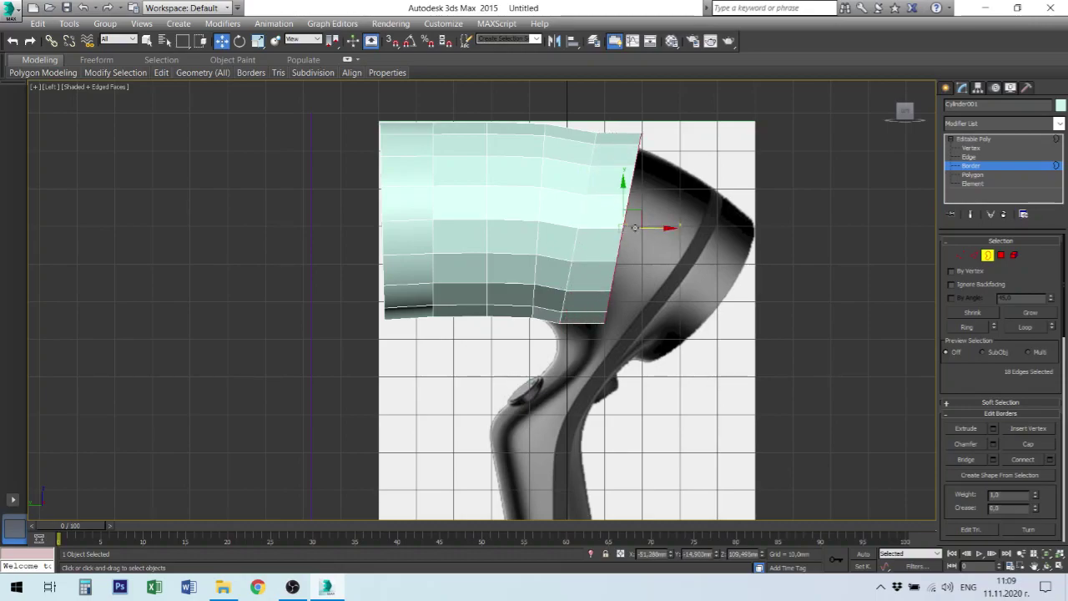
pyautogui.moveTo(644, 211); pyautogui.dragTo(638, 225)
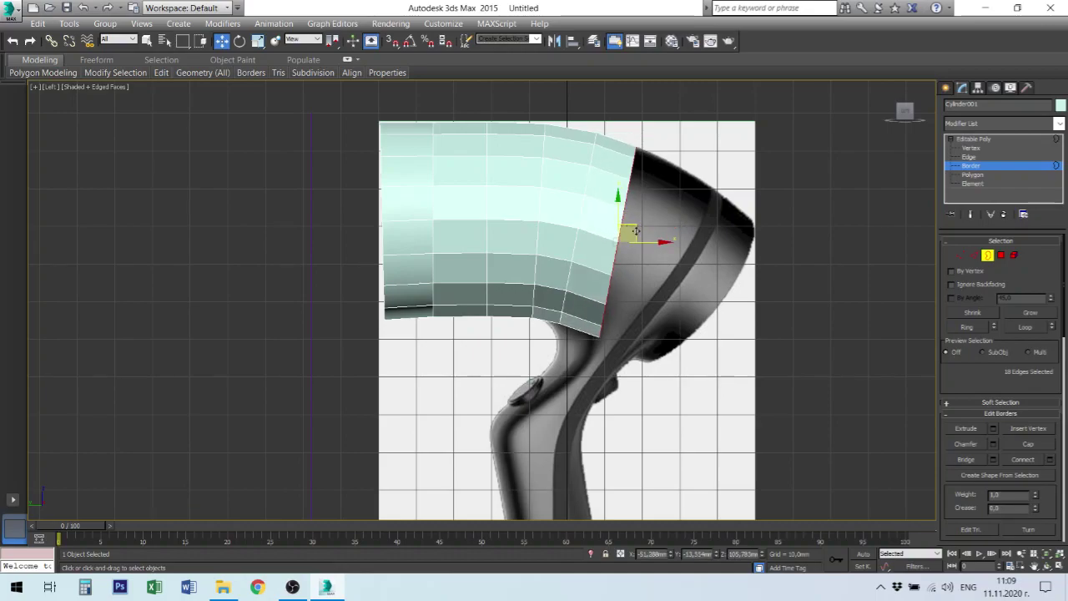
pyautogui.rightClick(635, 231)
pyautogui.click(663, 253)
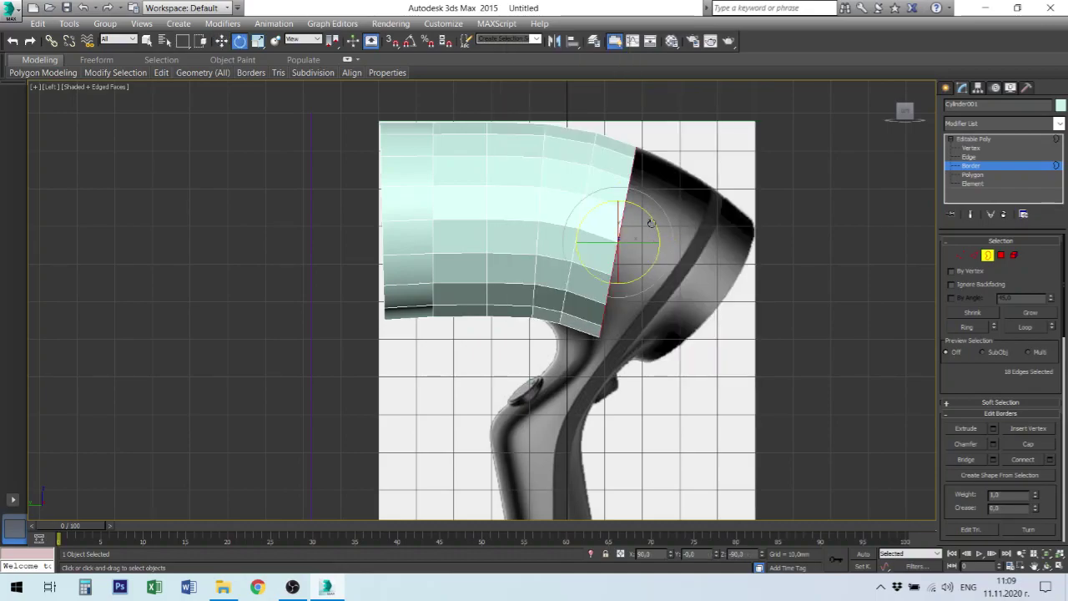
# Tilt the open end further downward and shift it slightly up-left
pyautogui.moveTo(653, 218); pyautogui.dragTo(661, 223)
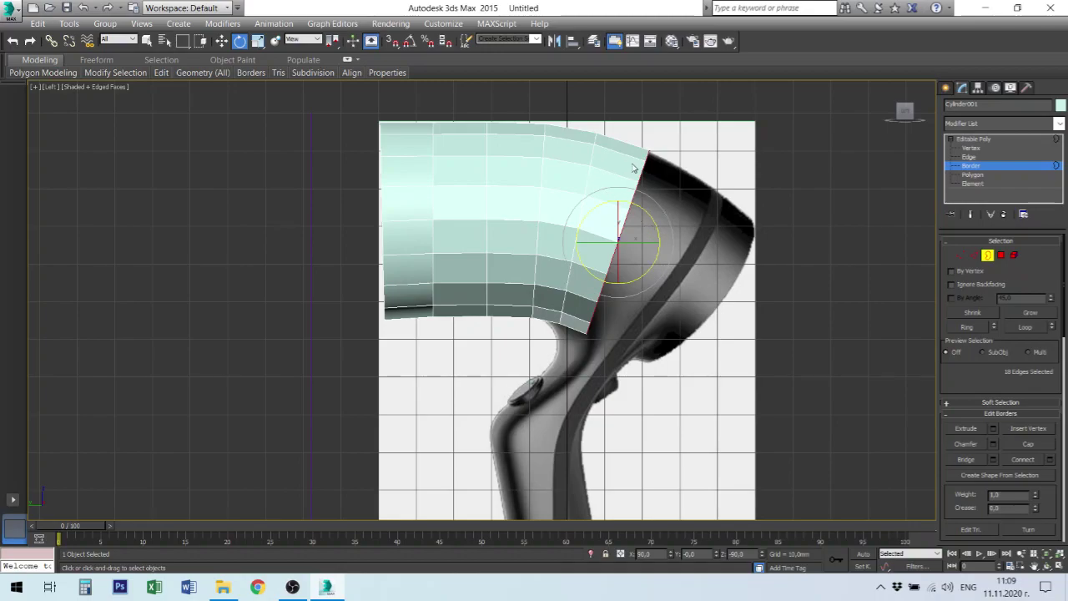
pyautogui.rightClick(624, 224)
pyautogui.click(636, 235)
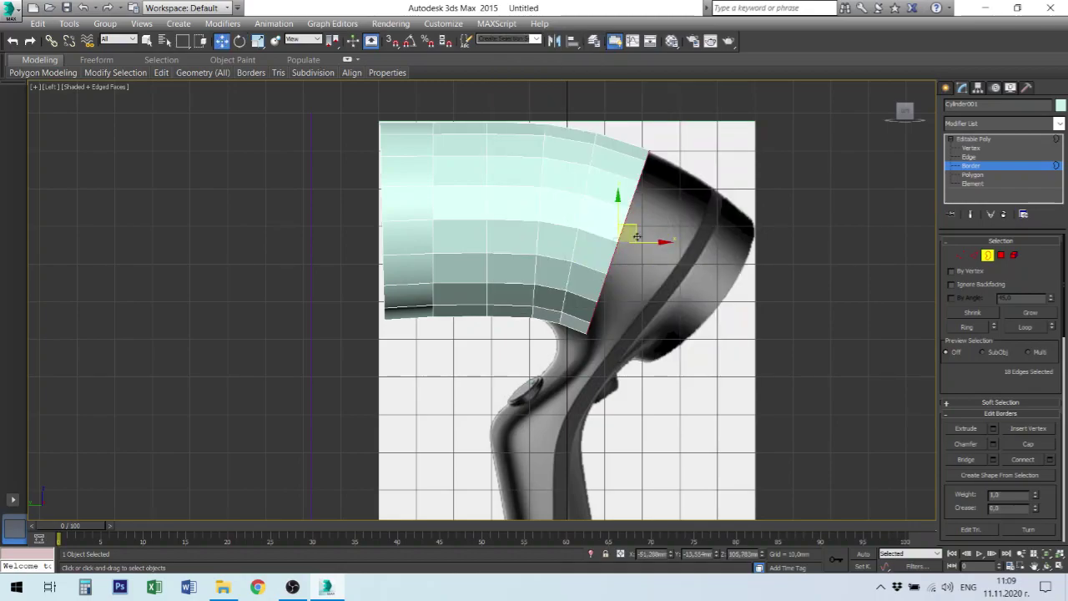
pyautogui.moveTo(634, 231); pyautogui.dragTo(634, 231)
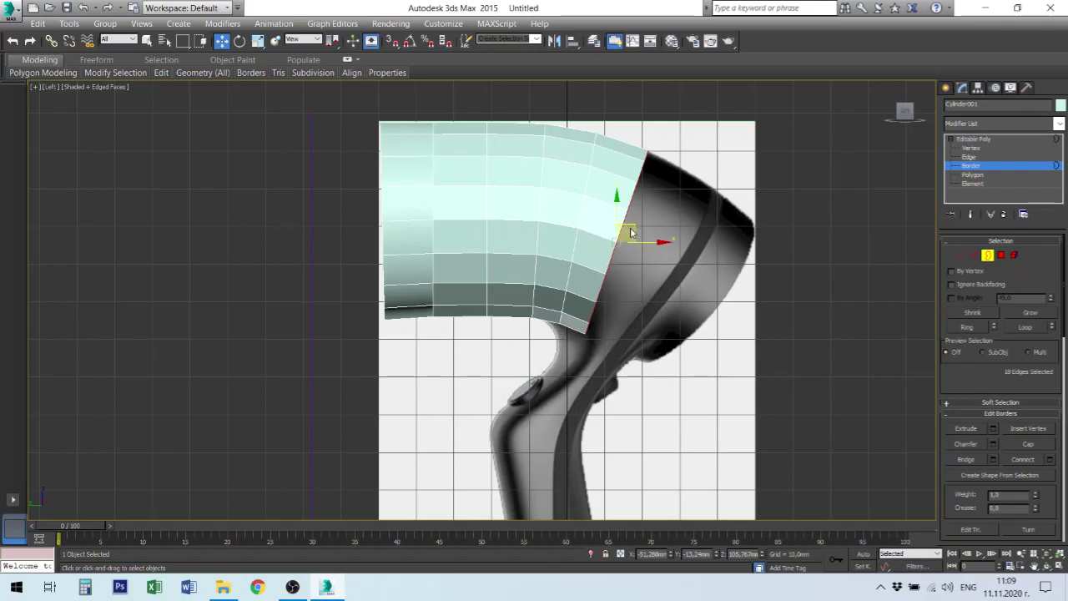
pyautogui.moveTo(632, 233); pyautogui.dragTo(617, 226)
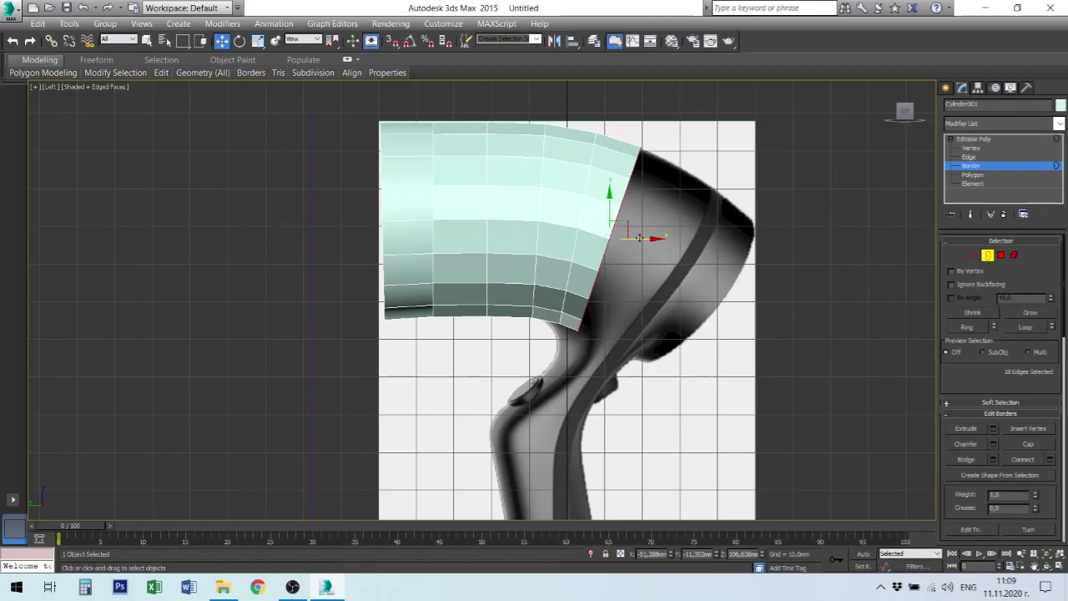
# Extrude another segment, tilt it along the dryer's curve, and nudge it left onto the bracket
pyautogui.moveTo(627, 231); pyautogui.dragTo(657, 244)
pyautogui.rightClick(655, 248)
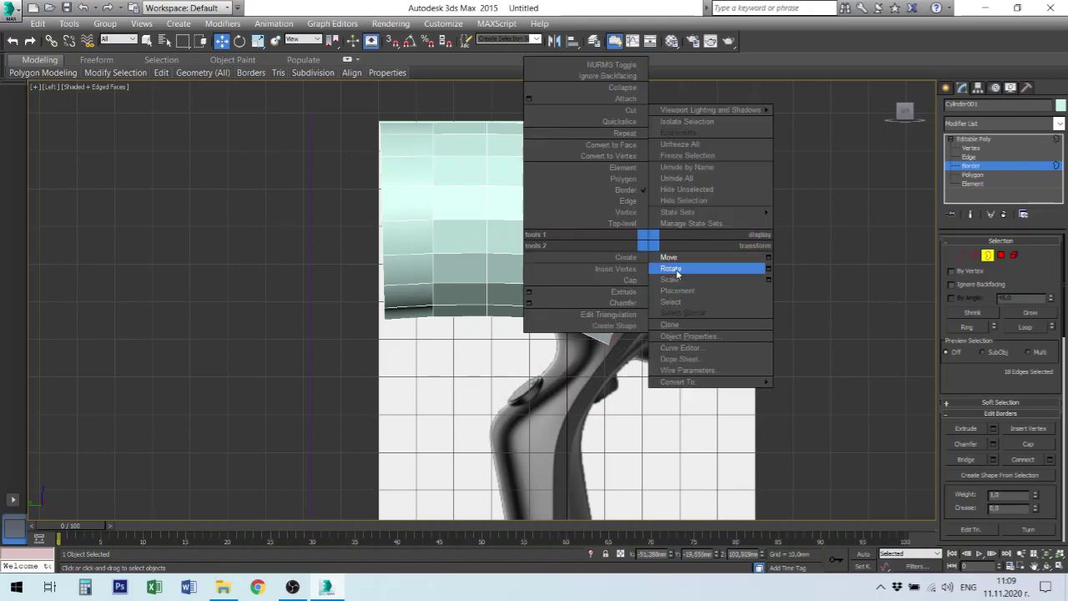
pyautogui.click(671, 267)
pyautogui.moveTo(681, 247); pyautogui.dragTo(684, 254)
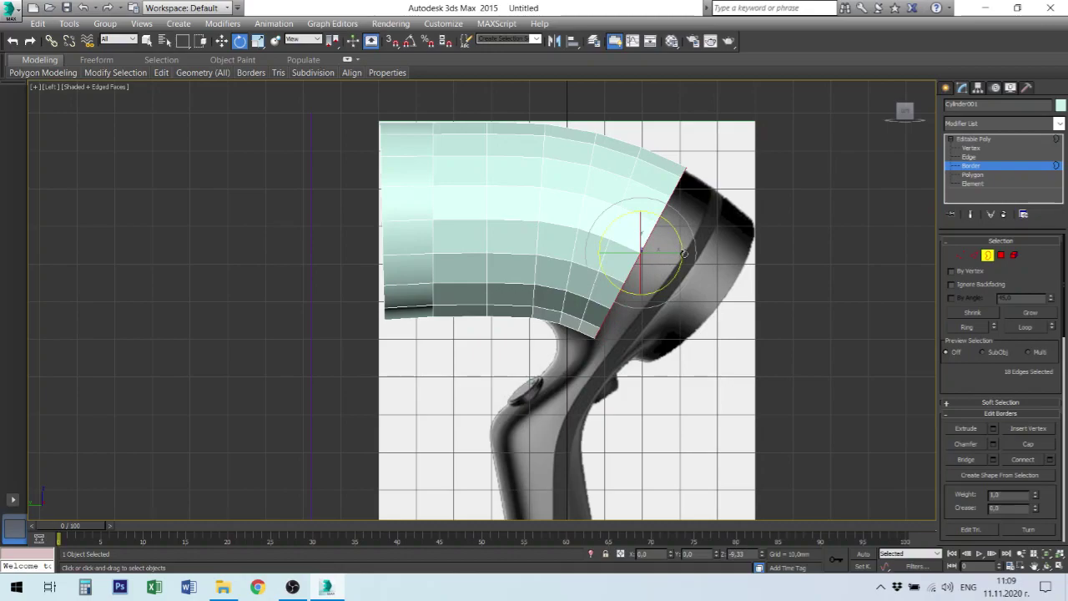
pyautogui.rightClick(644, 244)
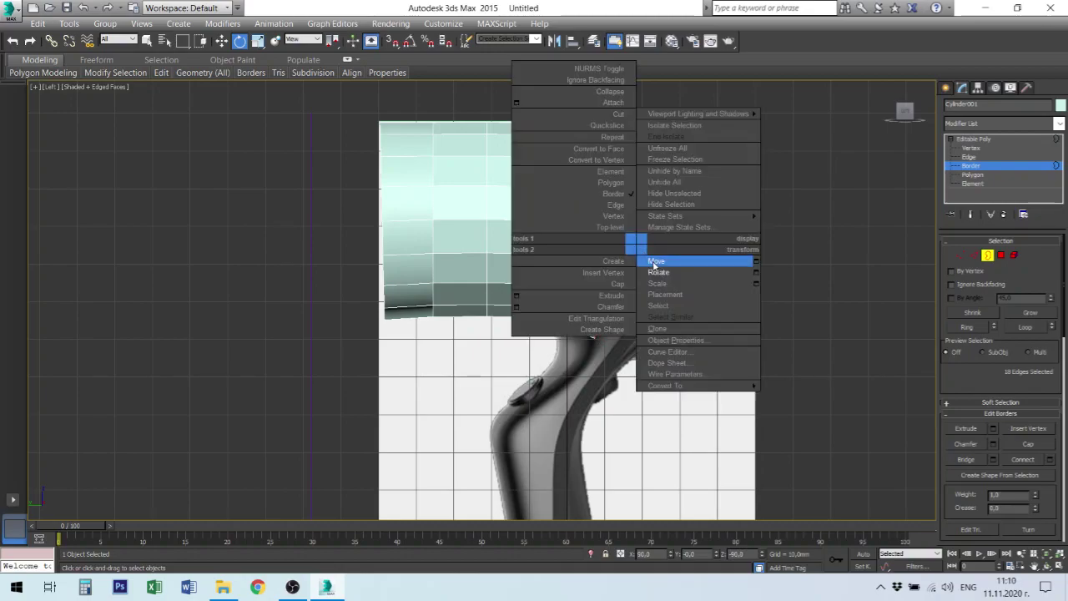
pyautogui.click(672, 254)
pyautogui.moveTo(655, 237); pyautogui.dragTo(657, 237)
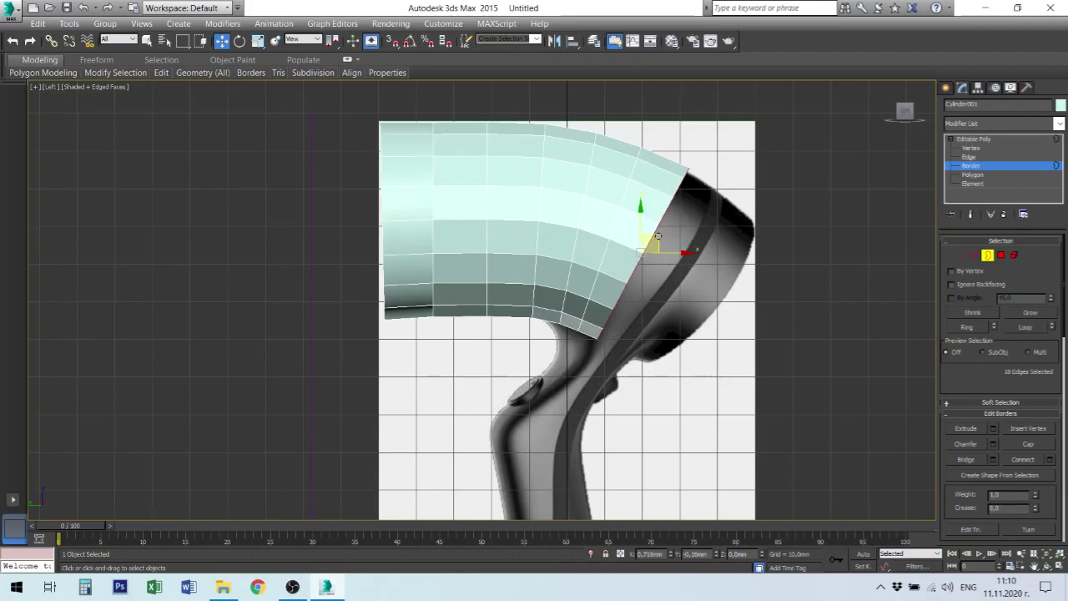
pyautogui.moveTo(658, 237); pyautogui.dragTo(652, 238)
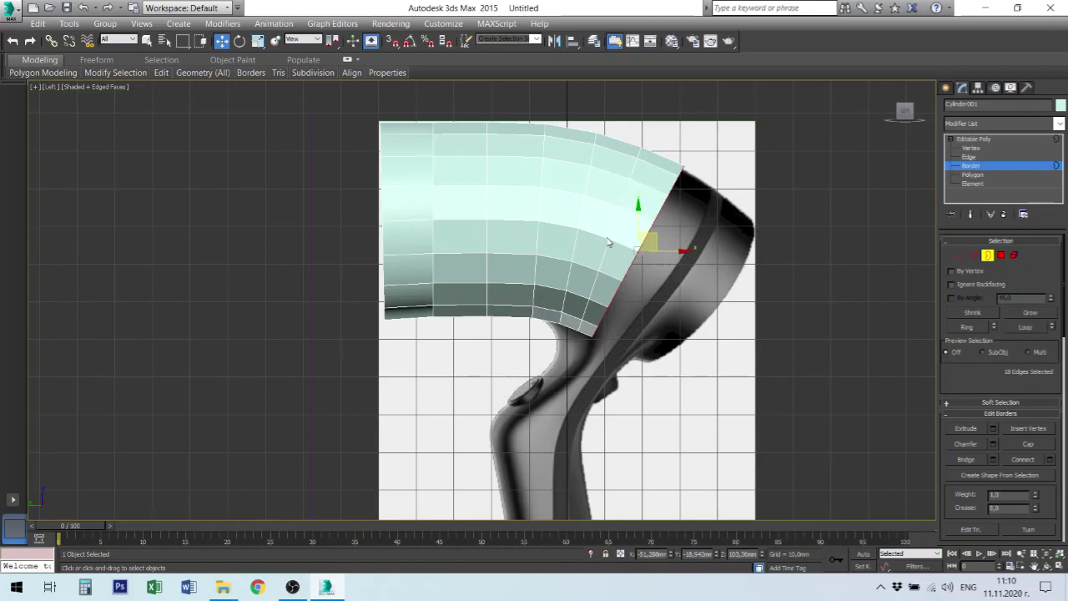
# Deselect the border, zoom extents in all four views, then maximize the Left viewport
pyautogui.hotkey('alt', 'w')
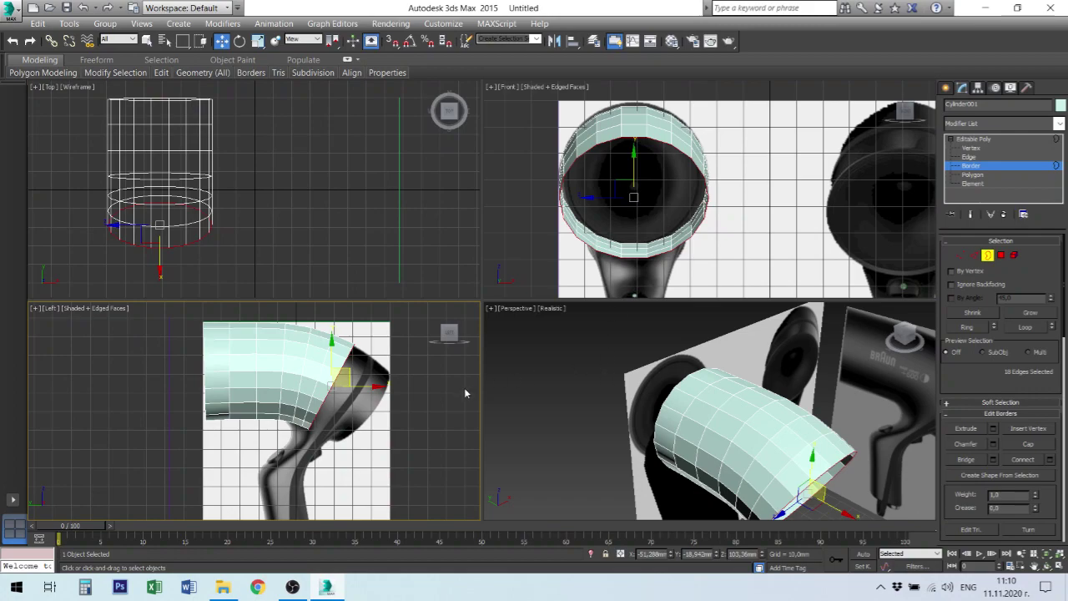
pyautogui.click(570, 401)
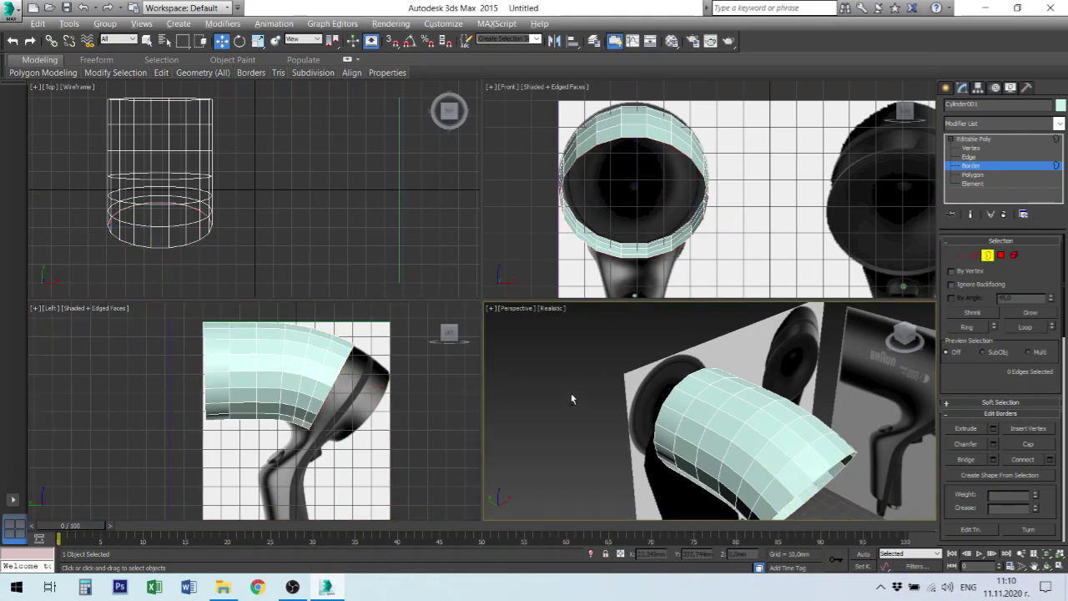
pyautogui.press('alt')
pyautogui.press('z')
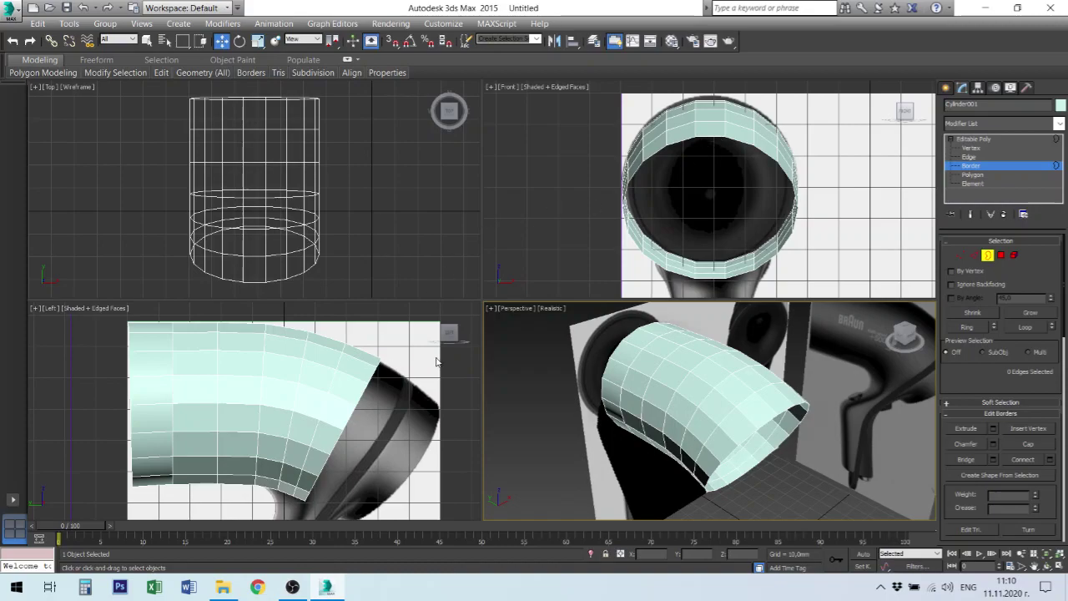
pyautogui.click(460, 369)
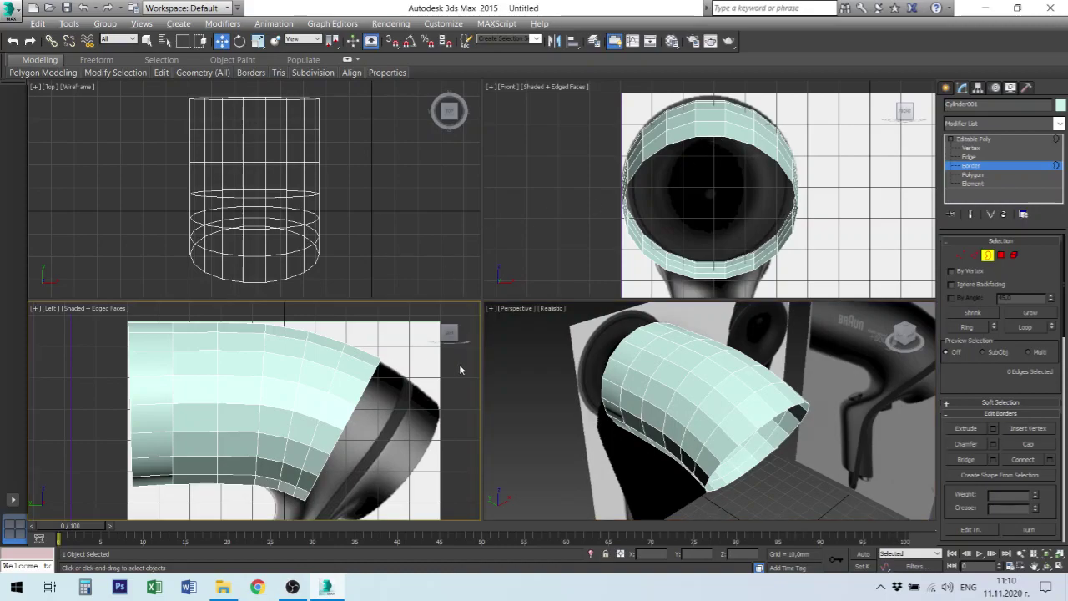
pyautogui.hotkey('alt', 'w')
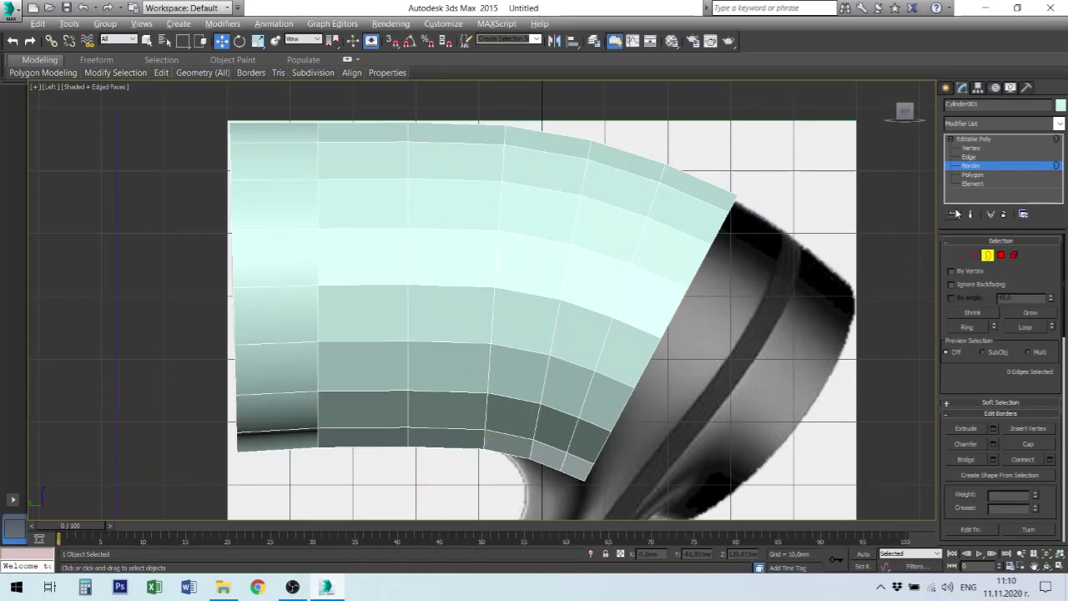
# Select the tube's open end, stretch it toward the bracket, and tilt it to the bracket angle
pyautogui.click(675, 317)
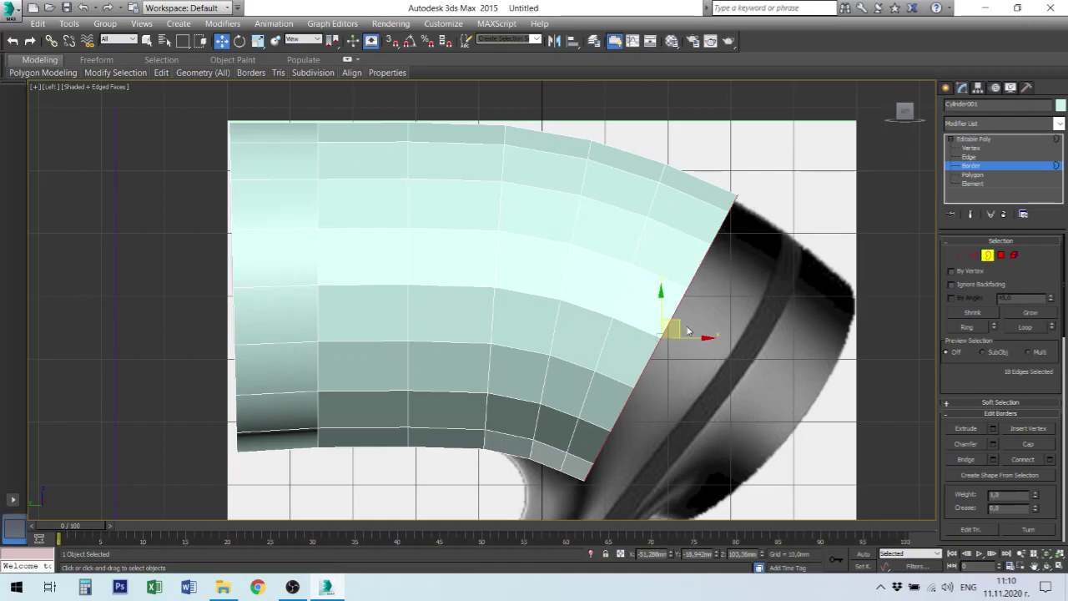
pyautogui.moveTo(677, 327); pyautogui.dragTo(711, 344)
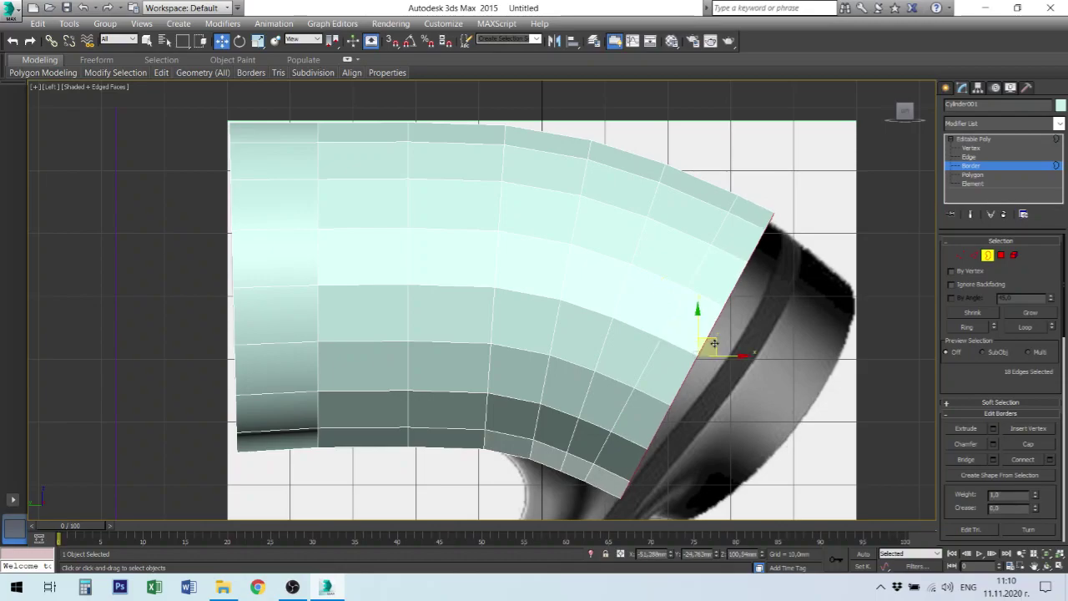
pyautogui.rightClick(717, 346)
pyautogui.click(732, 366)
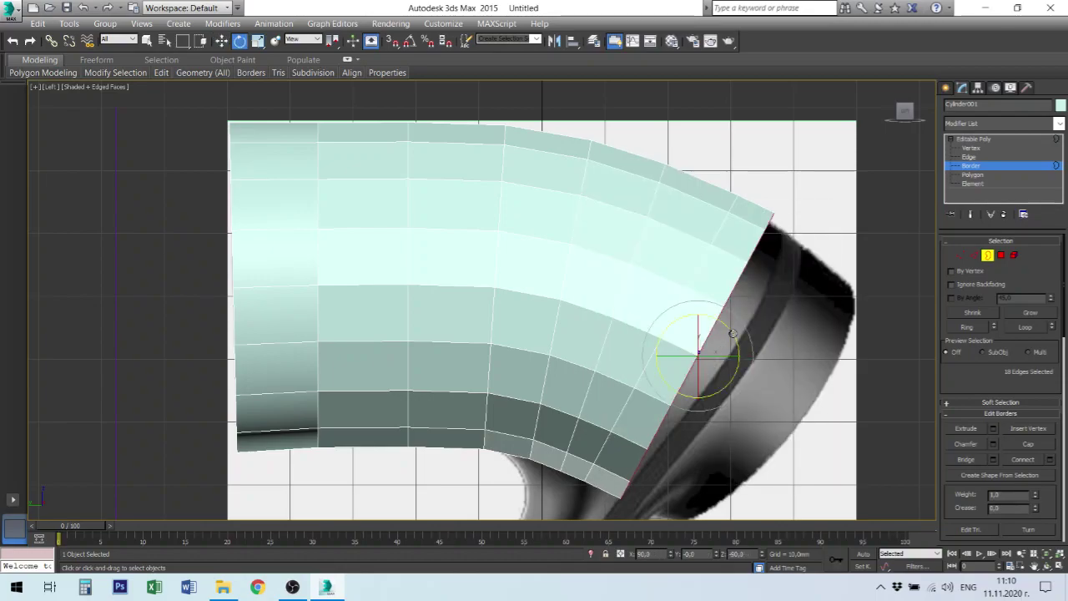
pyautogui.moveTo(724, 336); pyautogui.dragTo(732, 337)
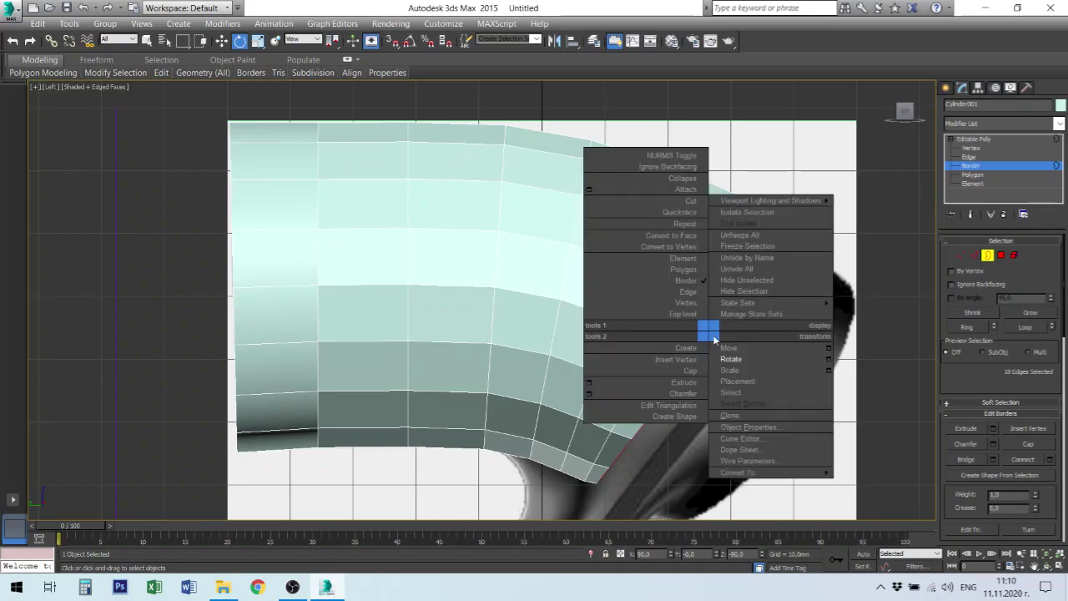
# Fine-tune the end border's tilt and nudge it slightly down and right
pyautogui.rightClick(714, 336)
pyautogui.click(810, 175)
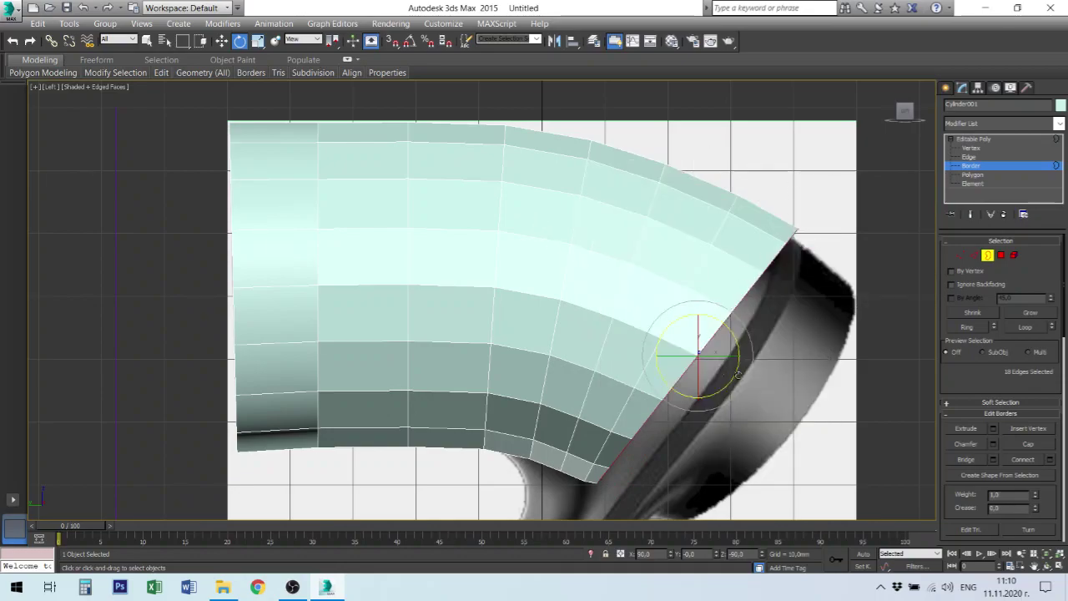
pyautogui.moveTo(736, 376); pyautogui.dragTo(732, 371)
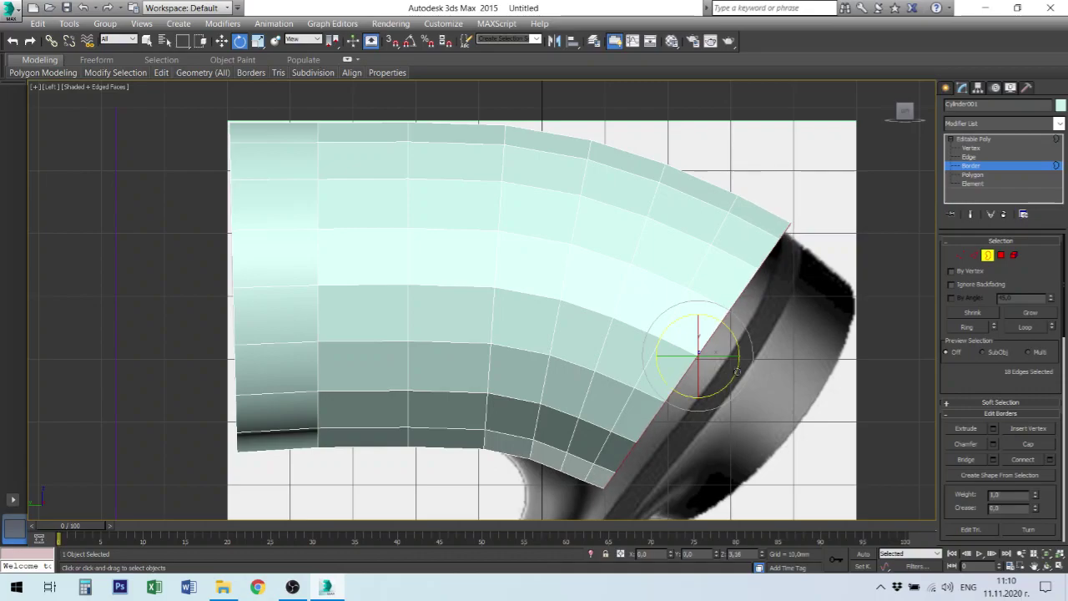
pyautogui.rightClick(724, 309)
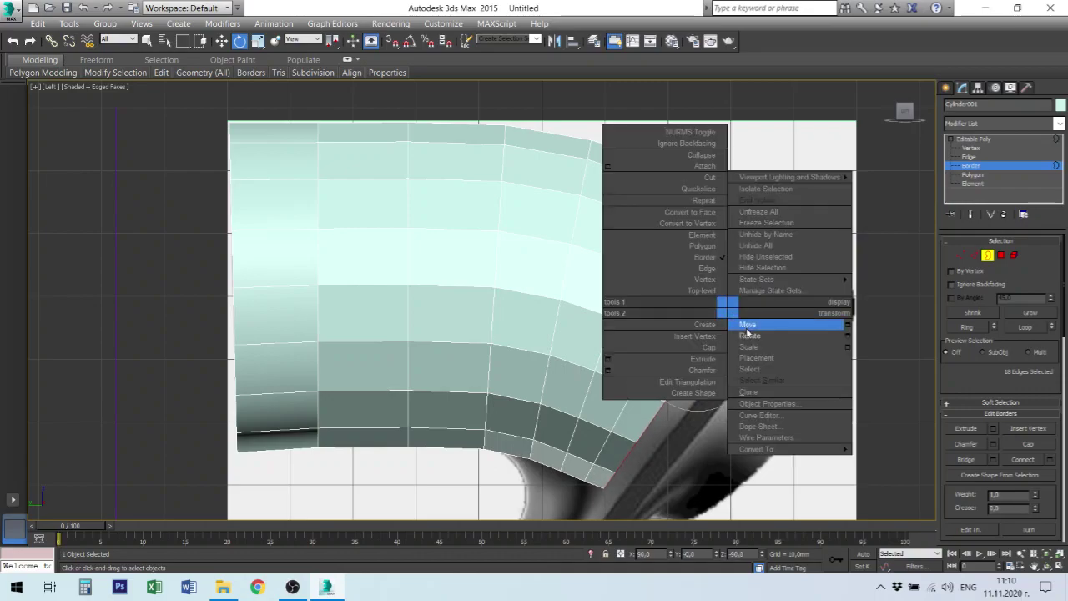
pyautogui.click(755, 326)
pyautogui.moveTo(718, 343); pyautogui.dragTo(720, 354)
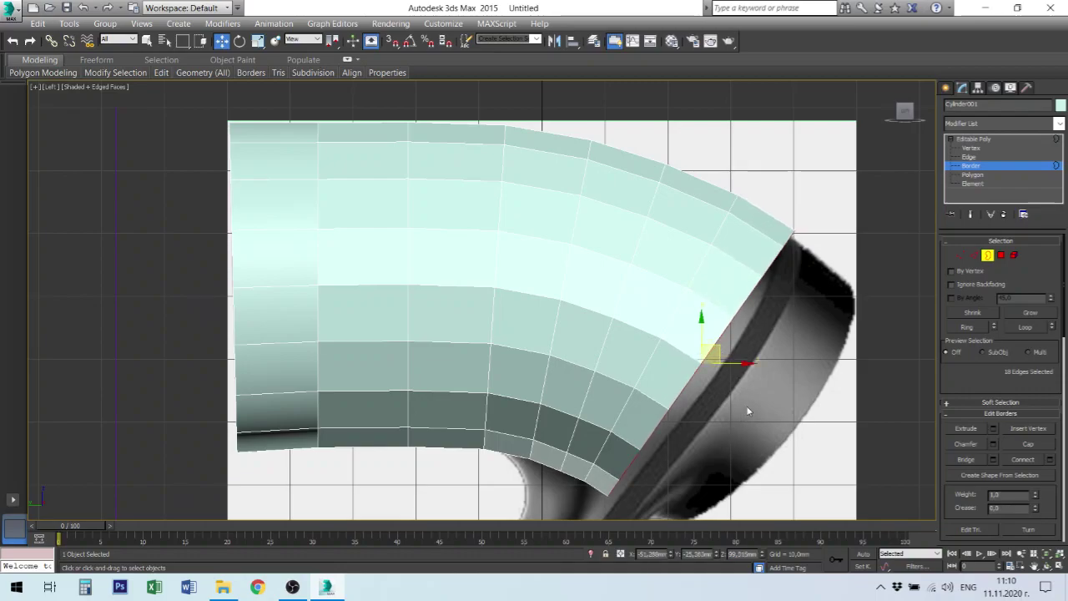
pyautogui.moveTo(741, 406); pyautogui.dragTo(688, 330, button='middle')
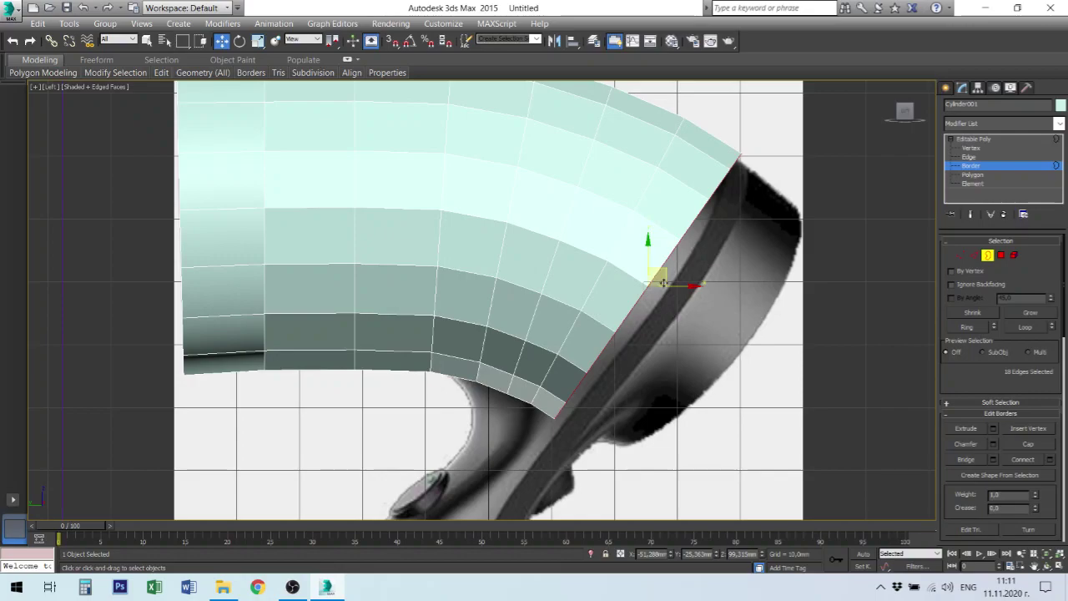
# Shift-drag the end border to extrude a new row of polygons and tilt it slightly
pyautogui.keyDown('shift'); pyautogui.moveTo(667, 278); pyautogui.dragTo(692, 302); pyautogui.keyUp('shift')
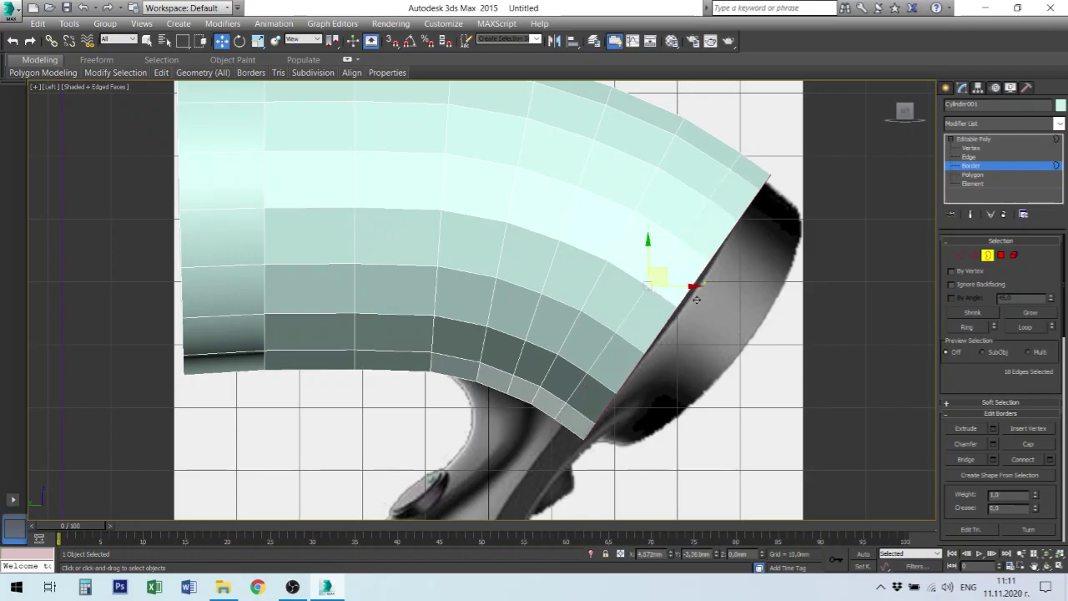
pyautogui.click(694, 299)
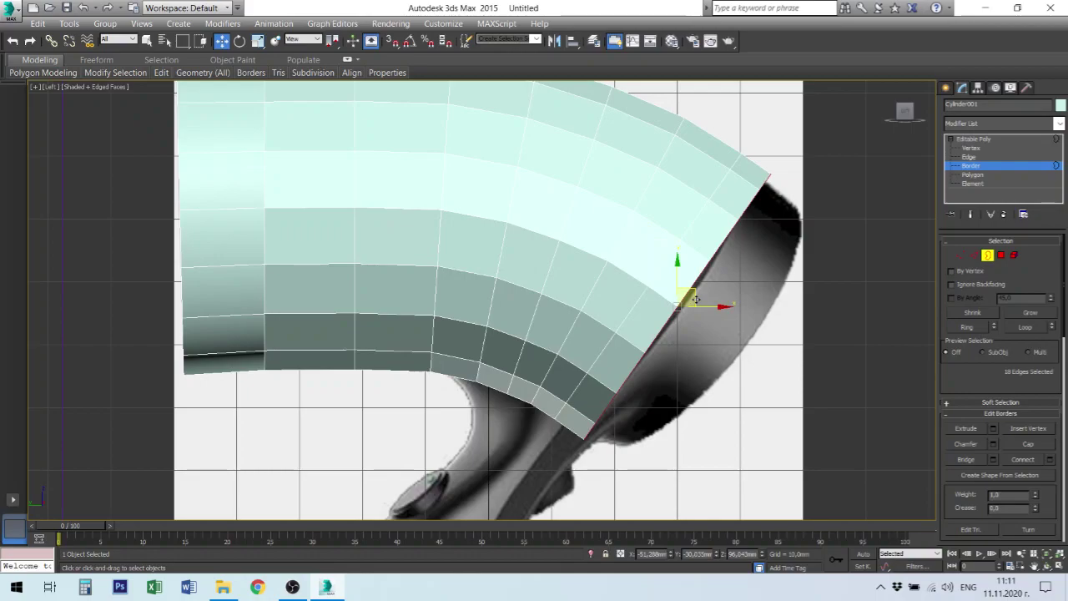
pyautogui.rightClick(695, 301)
pyautogui.click(719, 322)
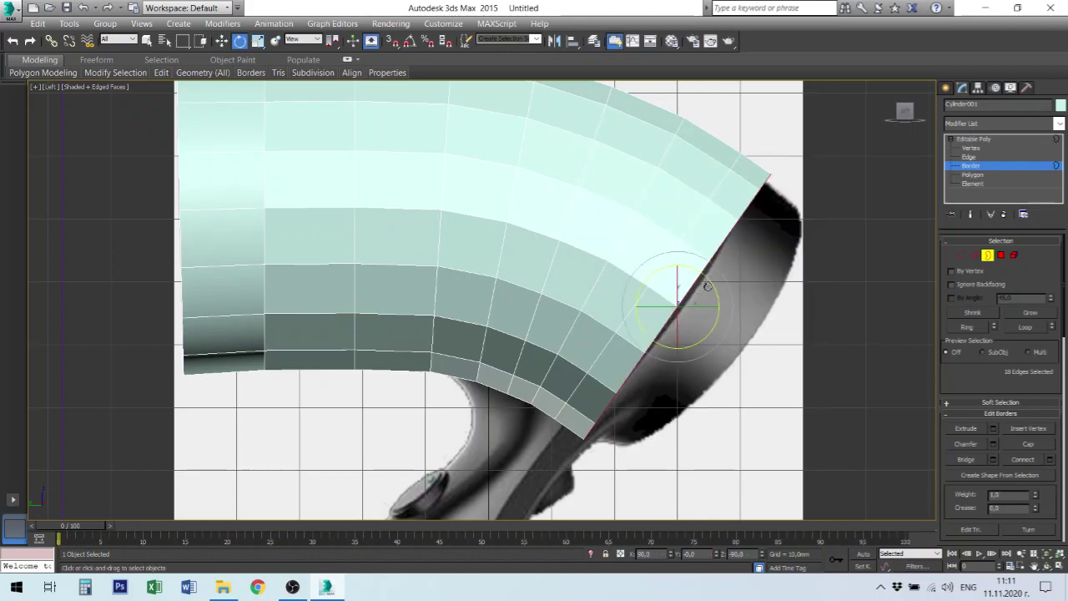
pyautogui.moveTo(712, 283); pyautogui.dragTo(713, 284)
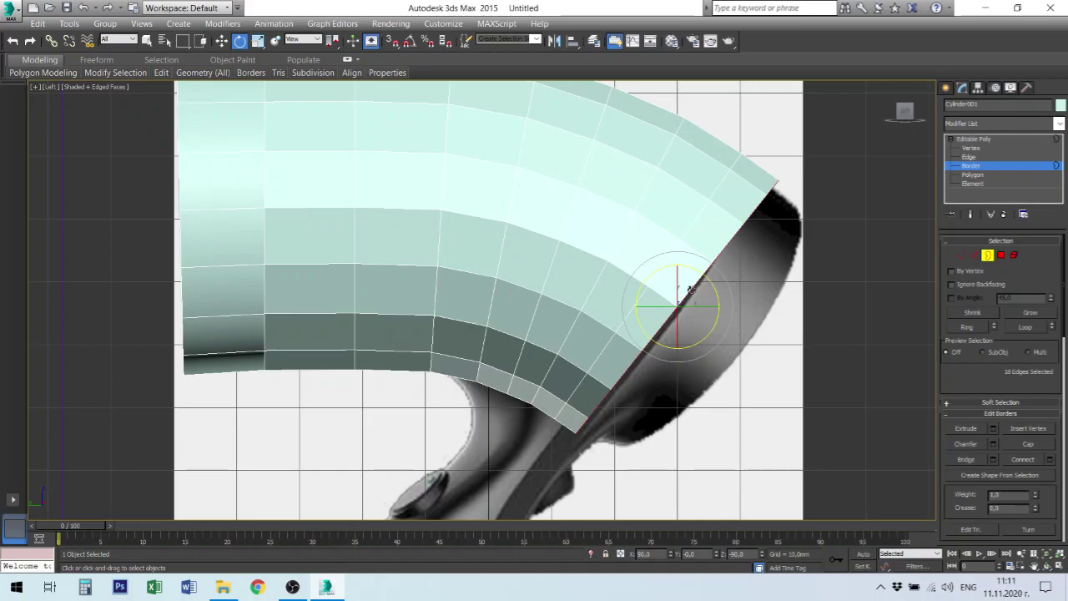
pyautogui.rightClick(691, 292)
pyautogui.click(706, 304)
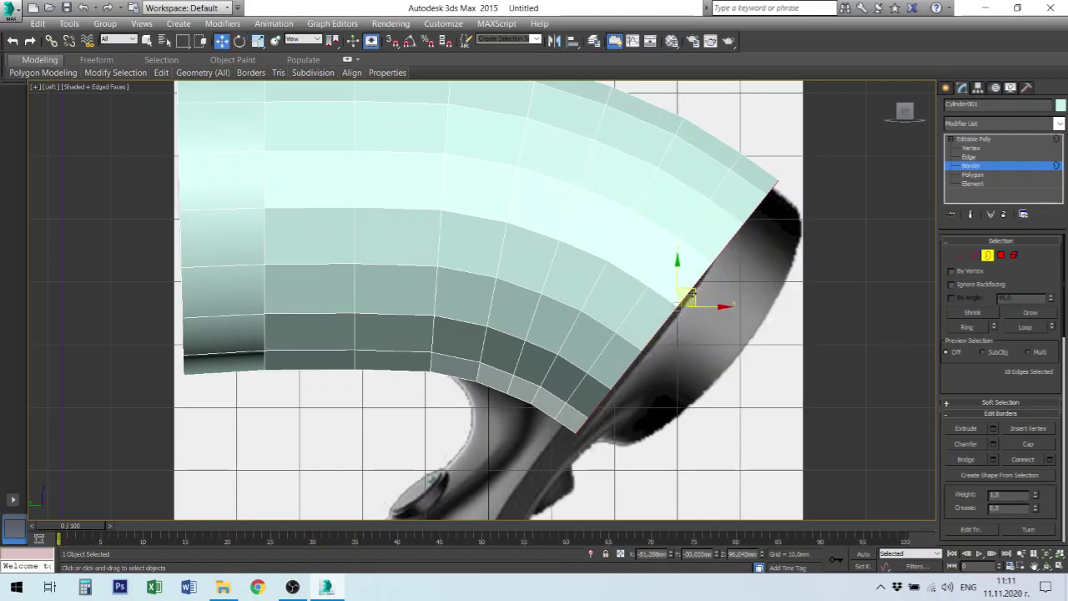
# Extrude the tube end further down along the bracket and tilt it a few degrees
pyautogui.moveTo(691, 294); pyautogui.dragTo(721, 310)
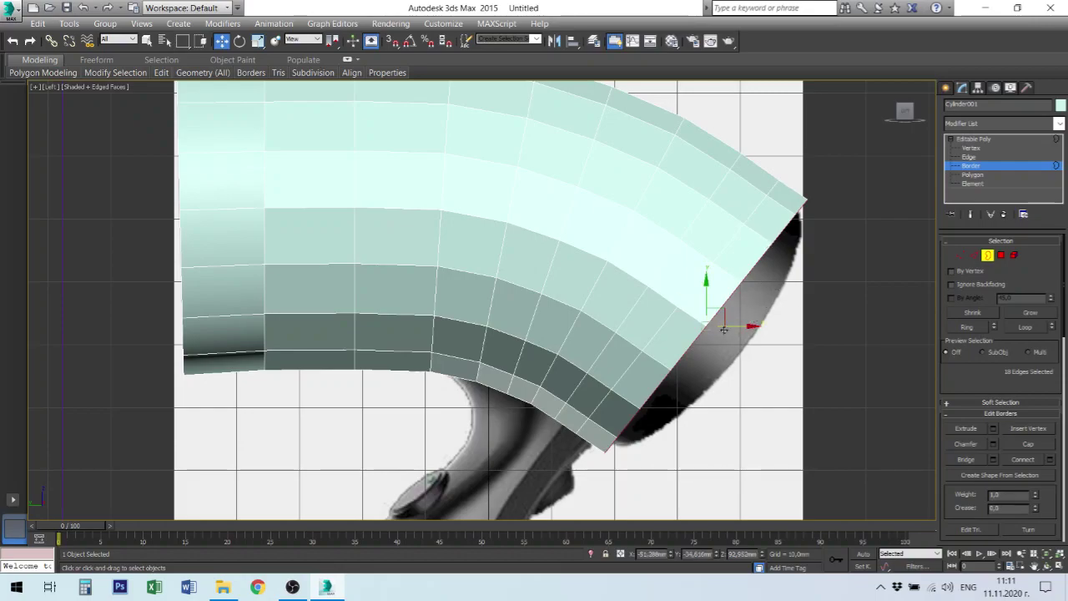
pyautogui.moveTo(722, 315); pyautogui.dragTo(724, 317)
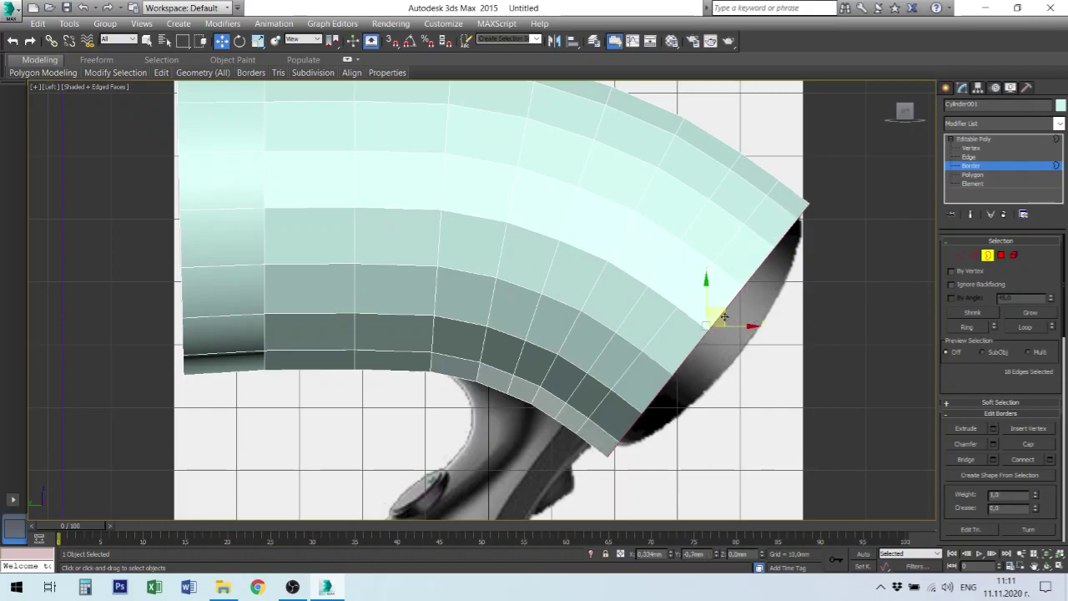
pyautogui.rightClick(721, 313)
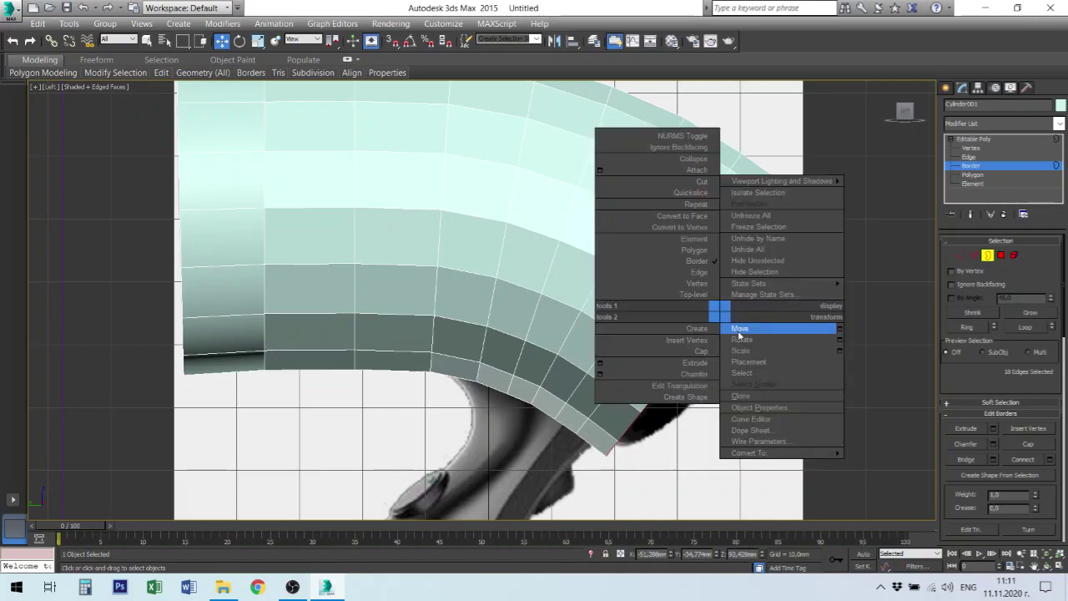
pyautogui.click(741, 338)
pyautogui.moveTo(738, 306); pyautogui.dragTo(740, 308)
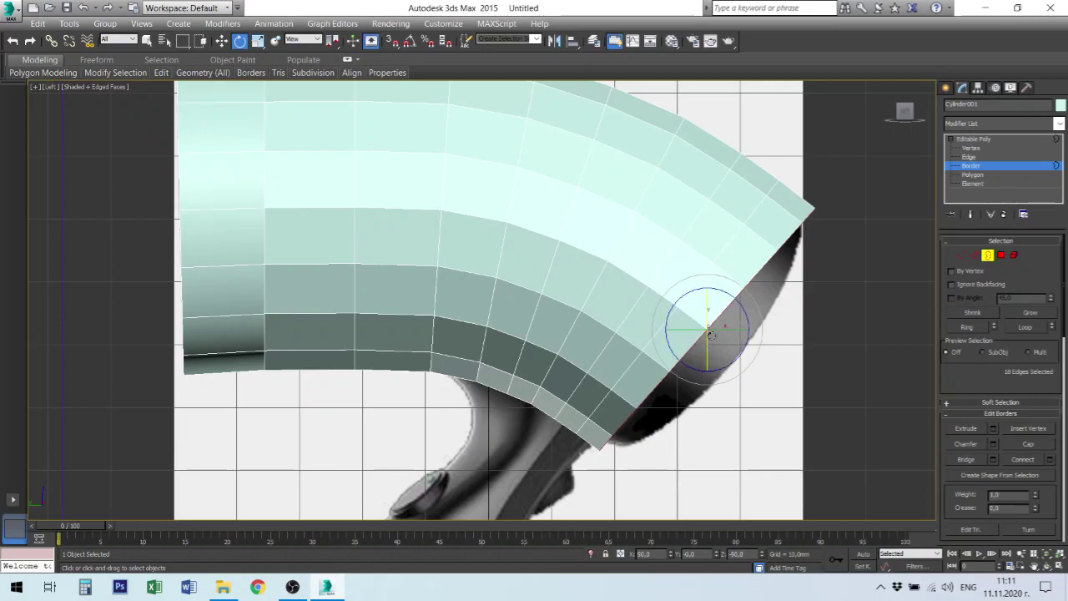
# Extrude one more row out and down, then return to the four-viewport layout
pyautogui.rightClick(712, 325)
pyautogui.click(732, 341)
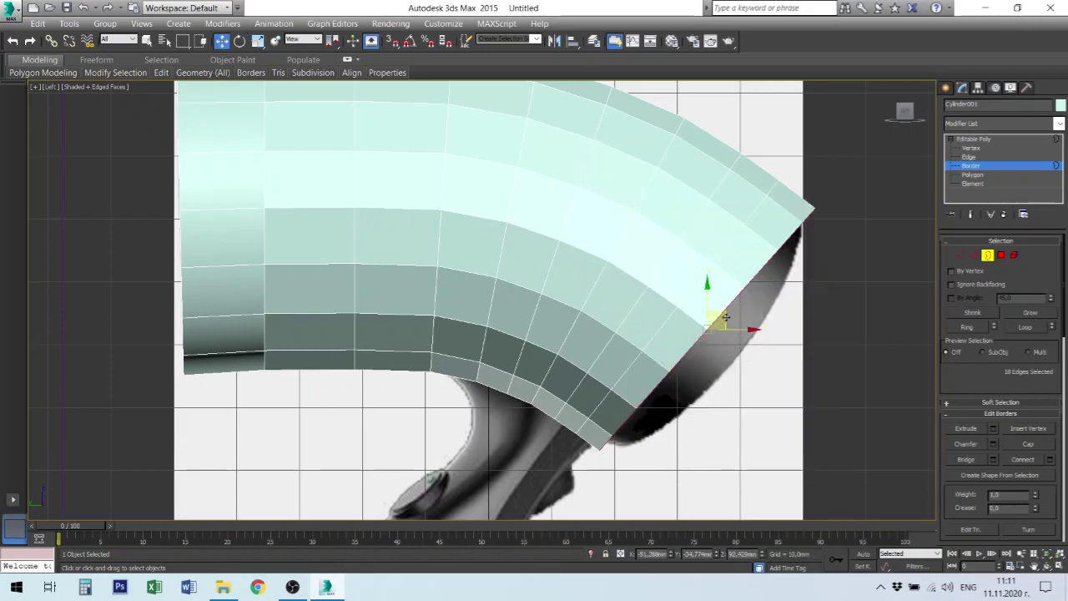
pyautogui.keyDown('shift'); pyautogui.moveTo(726, 317); pyautogui.dragTo(771, 359); pyautogui.keyUp('shift')
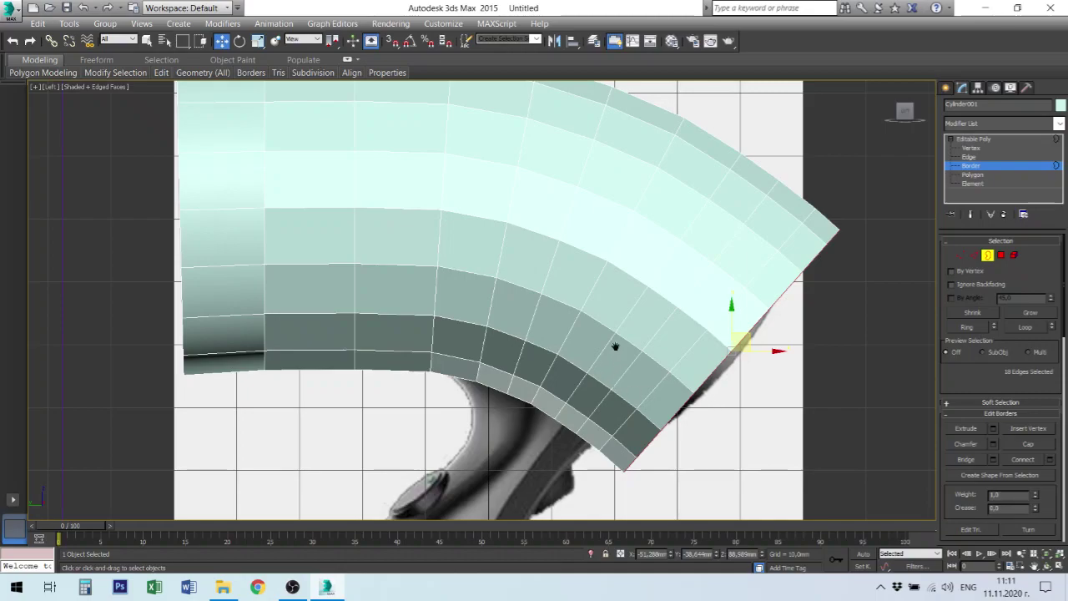
pyautogui.moveTo(614, 346); pyautogui.dragTo(694, 400, button='middle')
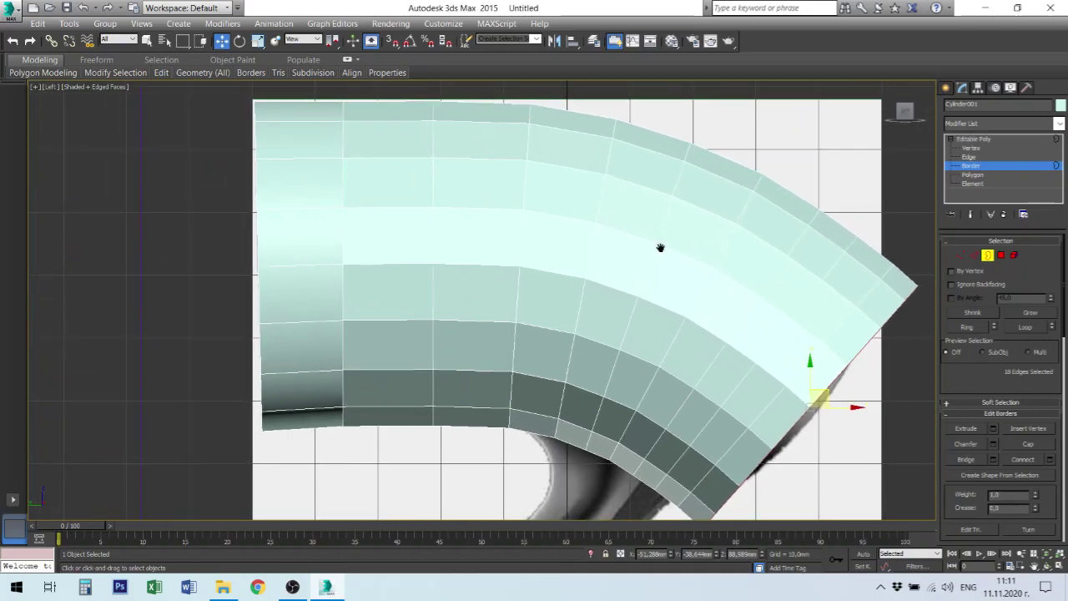
pyautogui.moveTo(662, 245); pyautogui.dragTo(642, 230, button='middle')
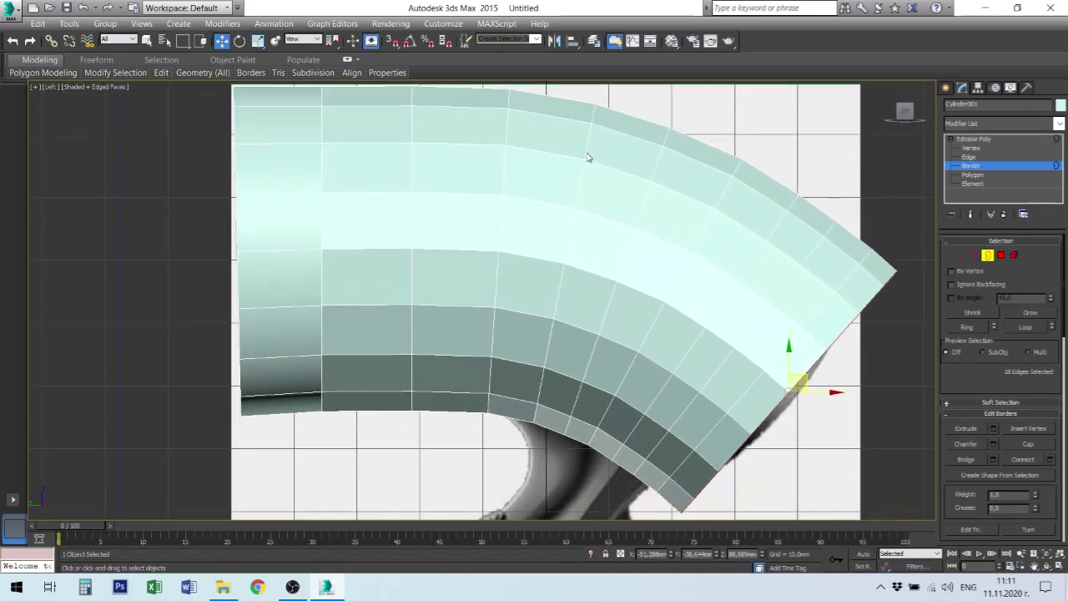
pyautogui.moveTo(641, 306); pyautogui.dragTo(648, 265, button='middle')
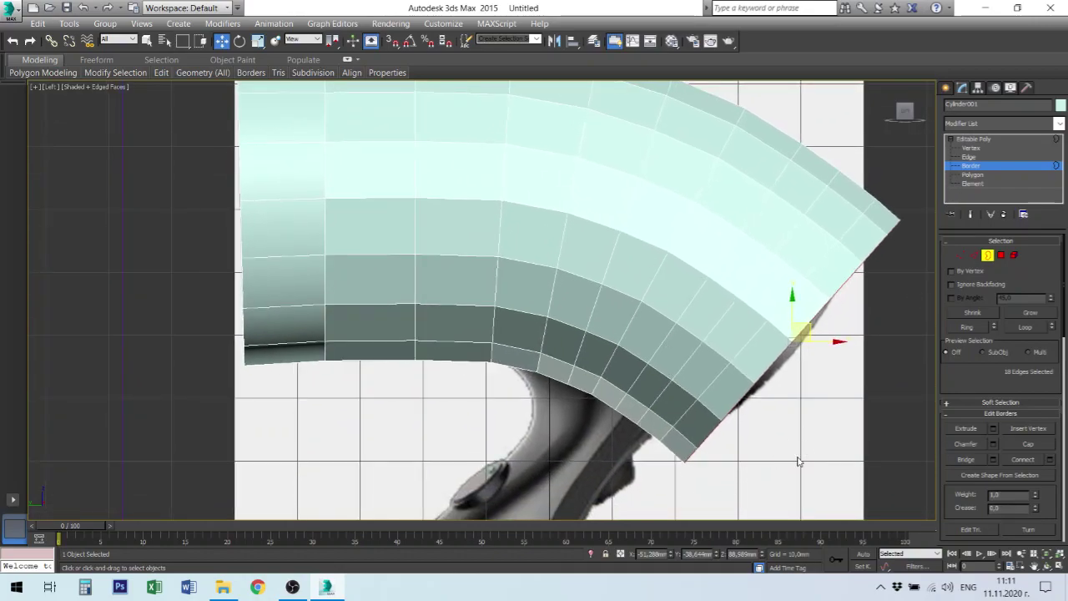
pyautogui.hotkey('alt', 'w')
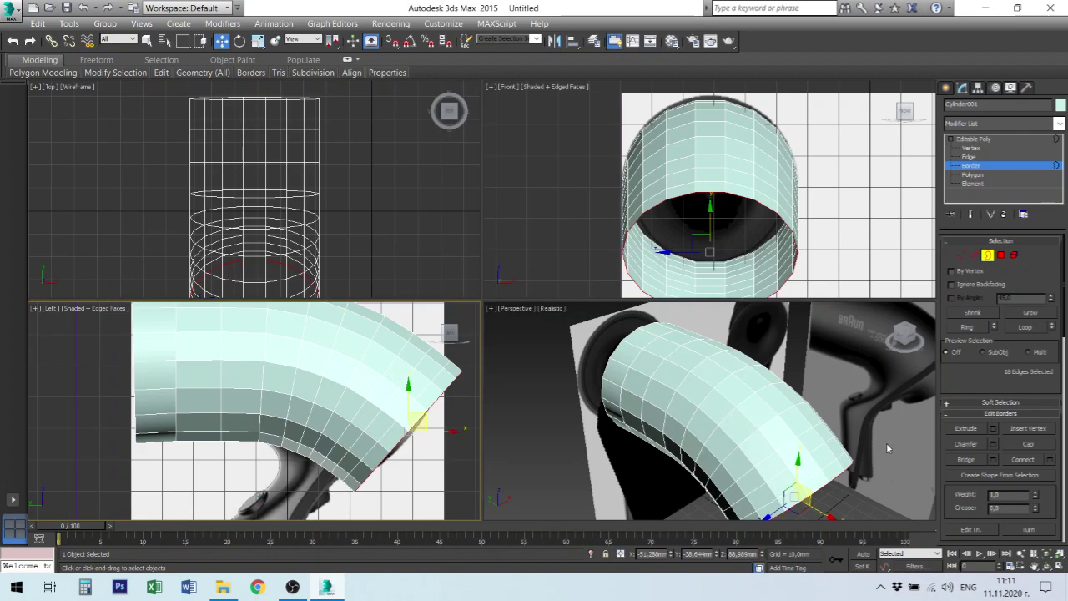
# Orbit the Perspective view under the tube end, enter Polygon level, and enable Window selection
pyautogui.middleClick(894, 429)
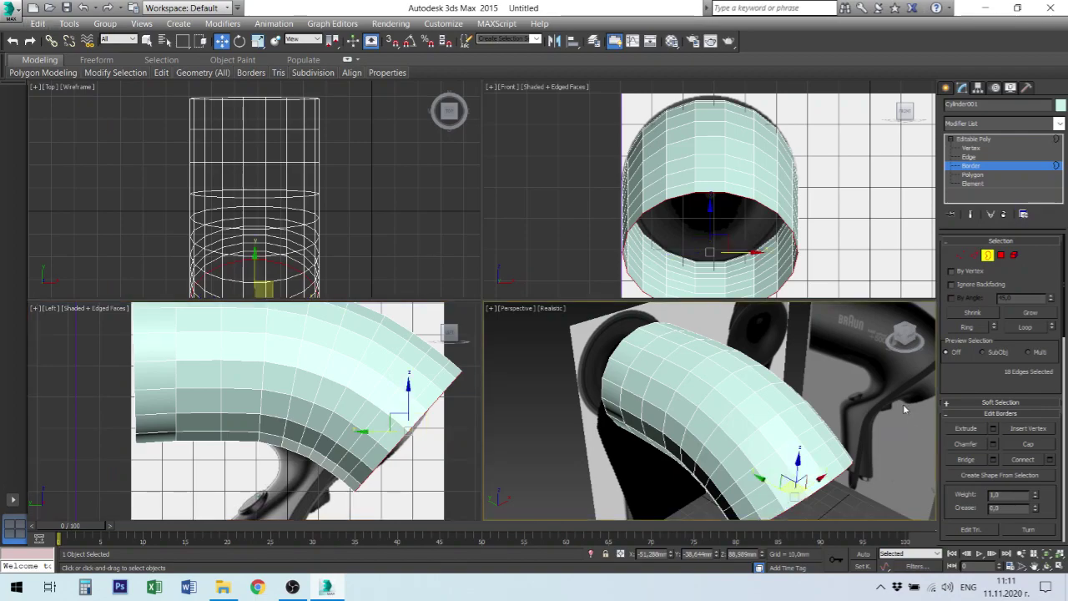
pyautogui.moveTo(902, 408)
pyautogui.keyDown('alt'); pyautogui.mouseDown(button='middle')
pyautogui.moveTo(747, 483)
pyautogui.moveTo(736, 363)
pyautogui.mouseUp(button='middle'); pyautogui.keyUp('alt')
pyautogui.moveTo(741, 442)
pyautogui.keyDown('alt'); pyautogui.mouseDown(button='middle')
pyautogui.moveTo(807, 471)
pyautogui.moveTo(766, 483)
pyautogui.mouseUp(button='middle'); pyautogui.keyUp('alt')
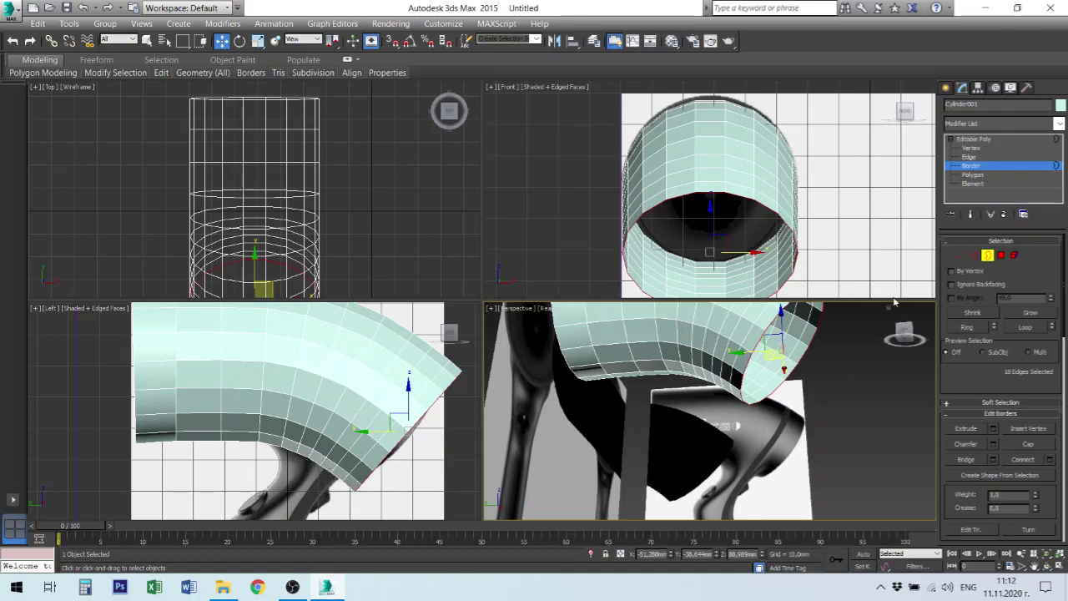
pyautogui.click(972, 175)
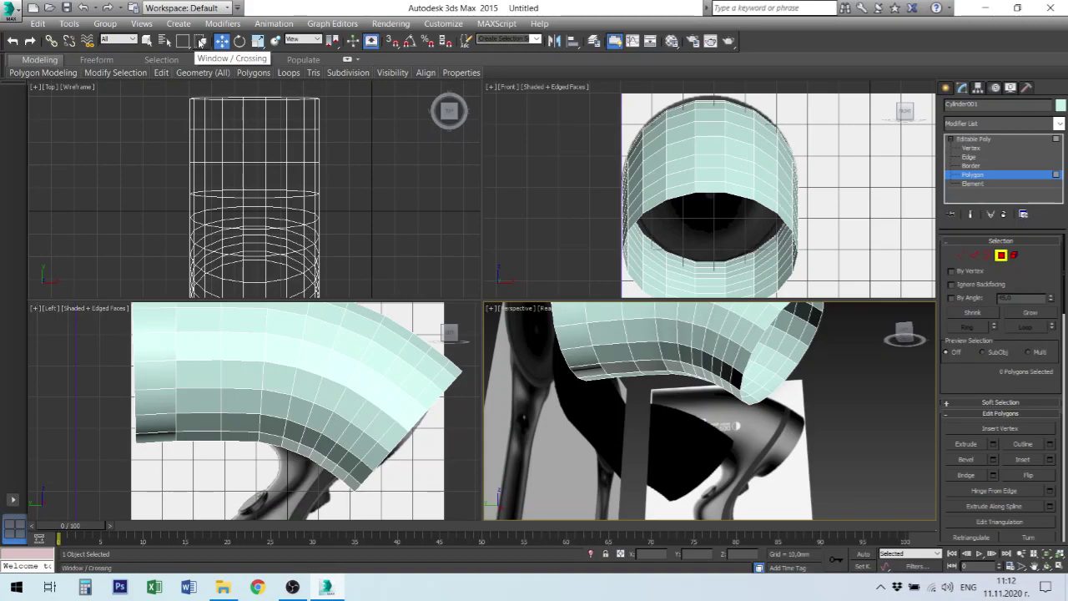
pyautogui.click(200, 43)
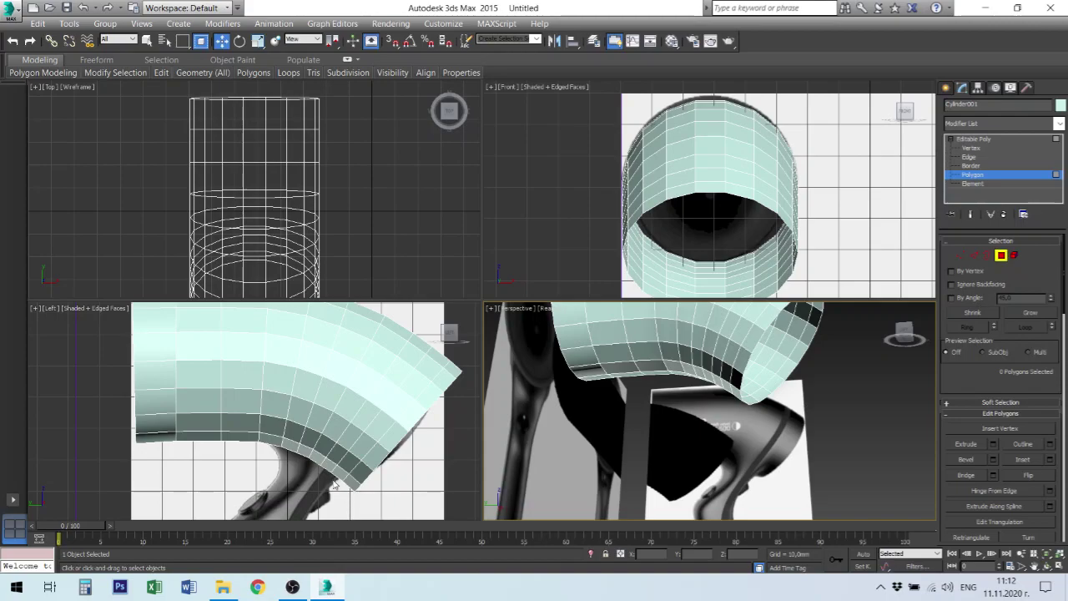
# Select twelve faces under the tube's bend, ten by window and two added, and delete them
pyautogui.click(334, 483)
pyautogui.moveTo(336, 485); pyautogui.dragTo(277, 438)
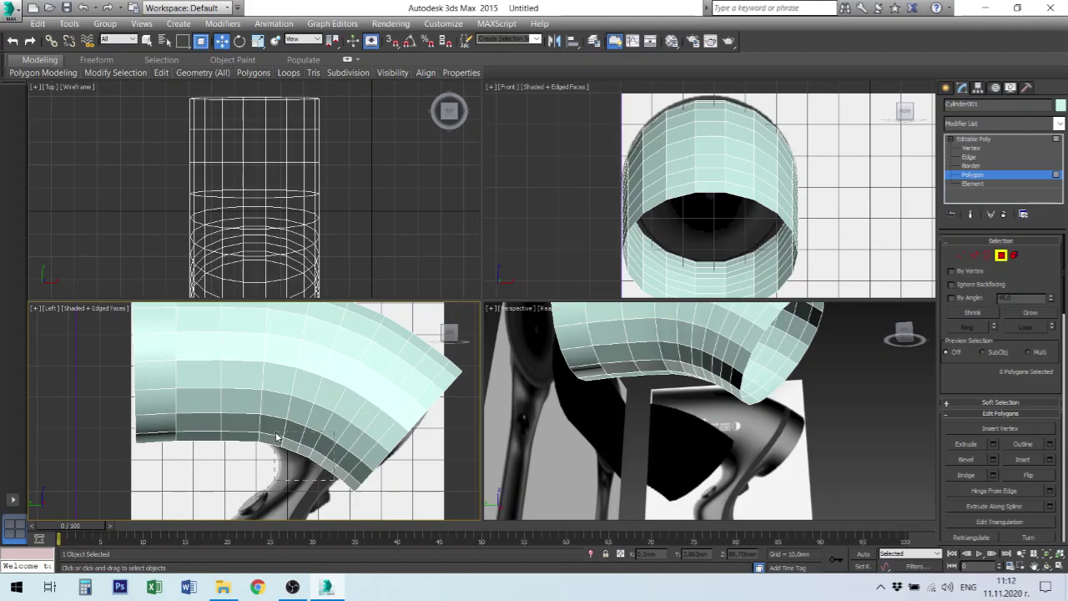
pyautogui.moveTo(278, 438); pyautogui.dragTo(277, 439)
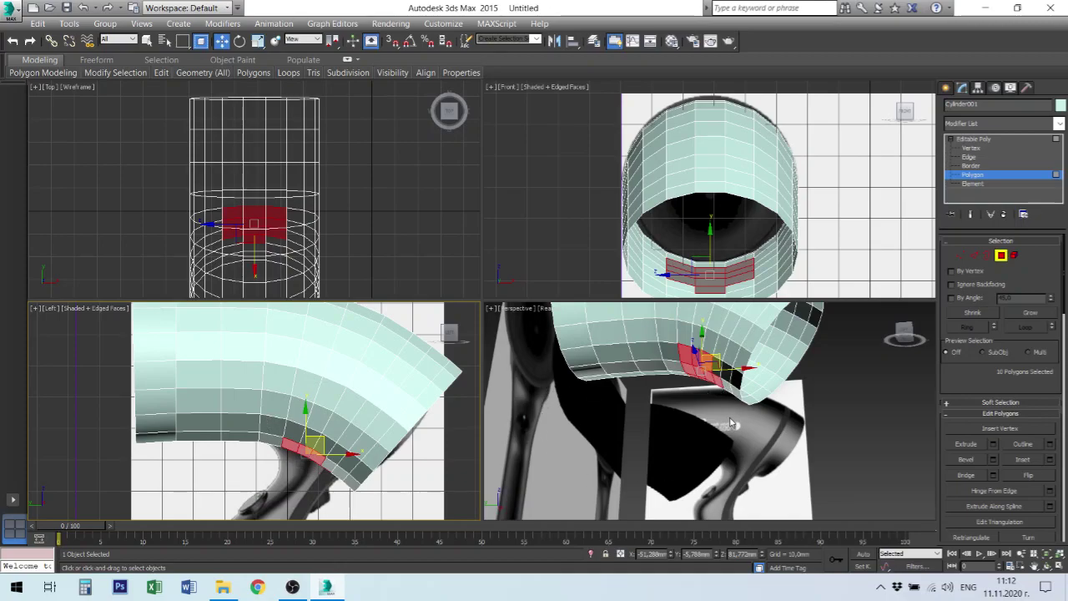
pyautogui.moveTo(736, 405)
pyautogui.keyDown('alt'); pyautogui.mouseDown(button='middle')
pyautogui.moveTo(803, 387)
pyautogui.moveTo(727, 378)
pyautogui.mouseUp(button='middle'); pyautogui.keyUp('alt')
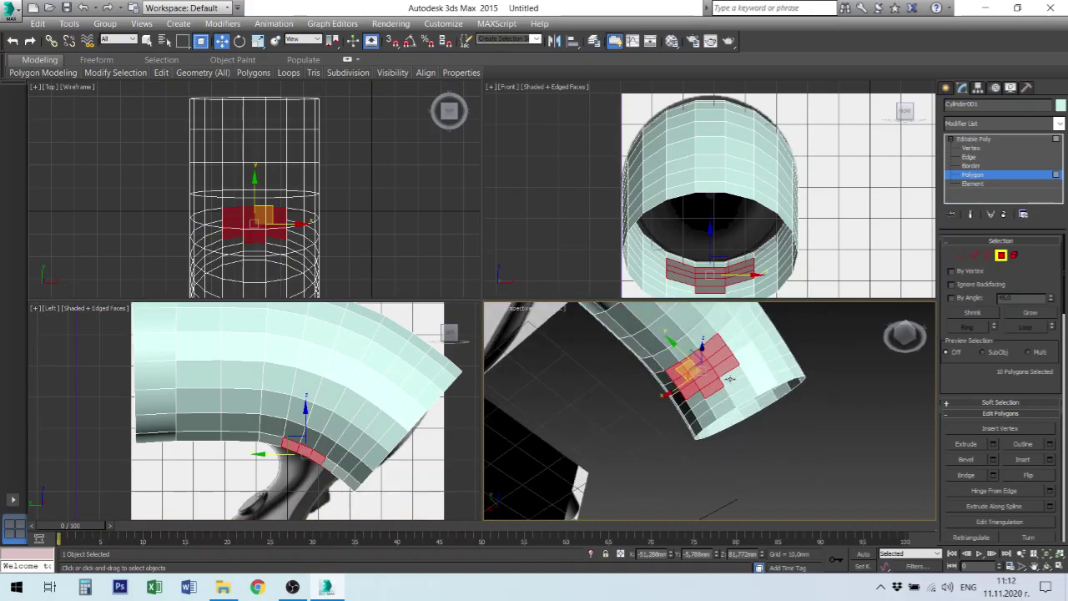
pyautogui.keyDown('ctrl'); pyautogui.click(731, 374); pyautogui.keyUp('ctrl')
pyautogui.keyDown('ctrl'); pyautogui.click(691, 398); pyautogui.keyUp('ctrl')
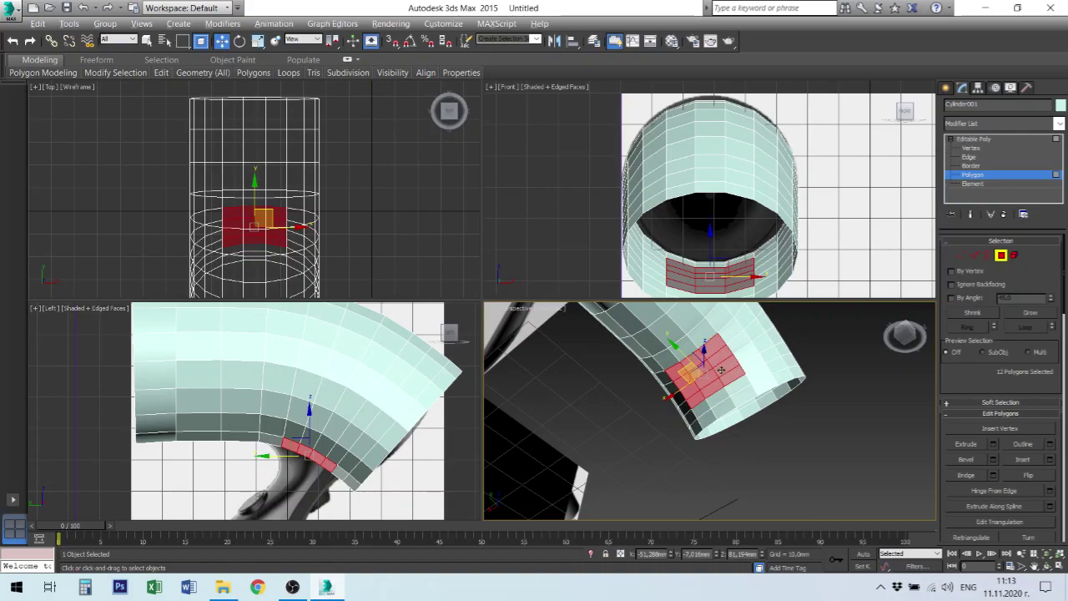
pyautogui.moveTo(720, 370)
pyautogui.keyDown('alt'); pyautogui.mouseDown(button='middle')
pyautogui.moveTo(766, 401)
pyautogui.moveTo(704, 361)
pyautogui.mouseUp(button='middle'); pyautogui.keyUp('alt')
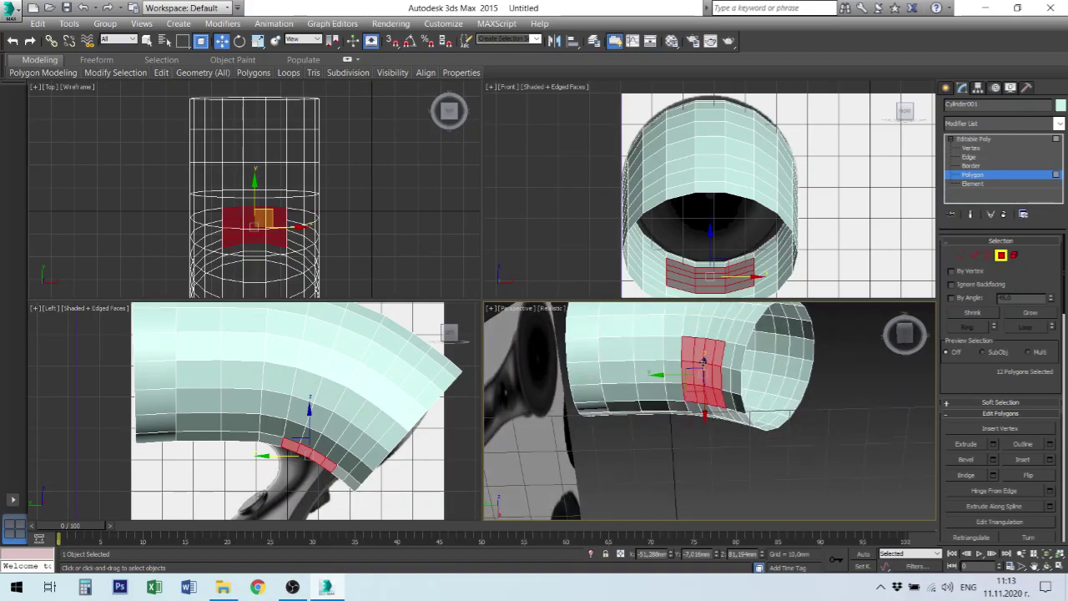
pyautogui.hotkey('ctrl', 'd')
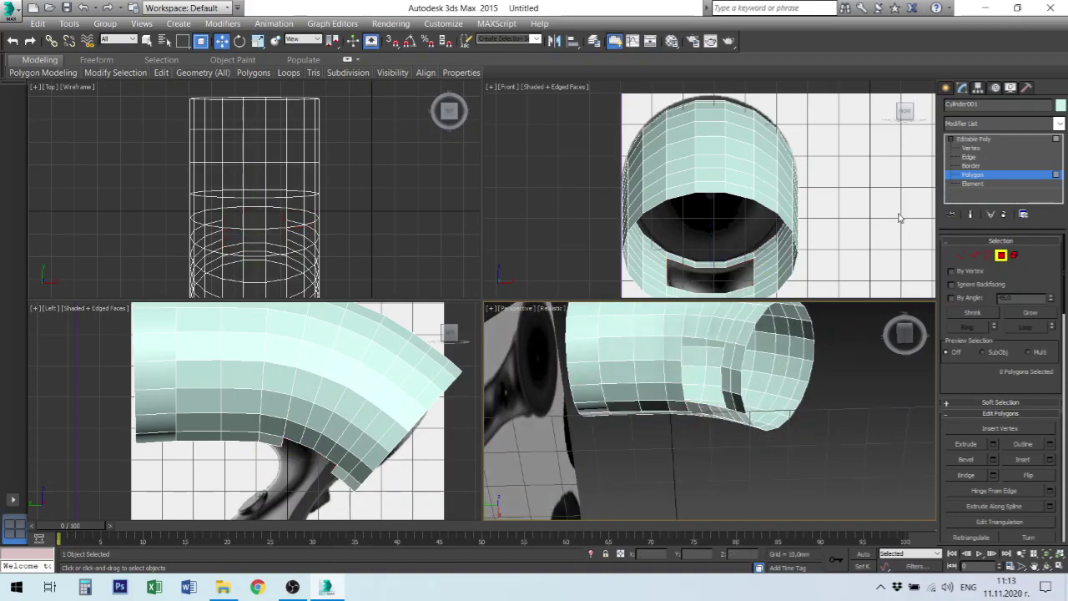
# Pick a corner vertex of the opening and set a 2,545mm vertex chamfer on it
pyautogui.click(970, 148)
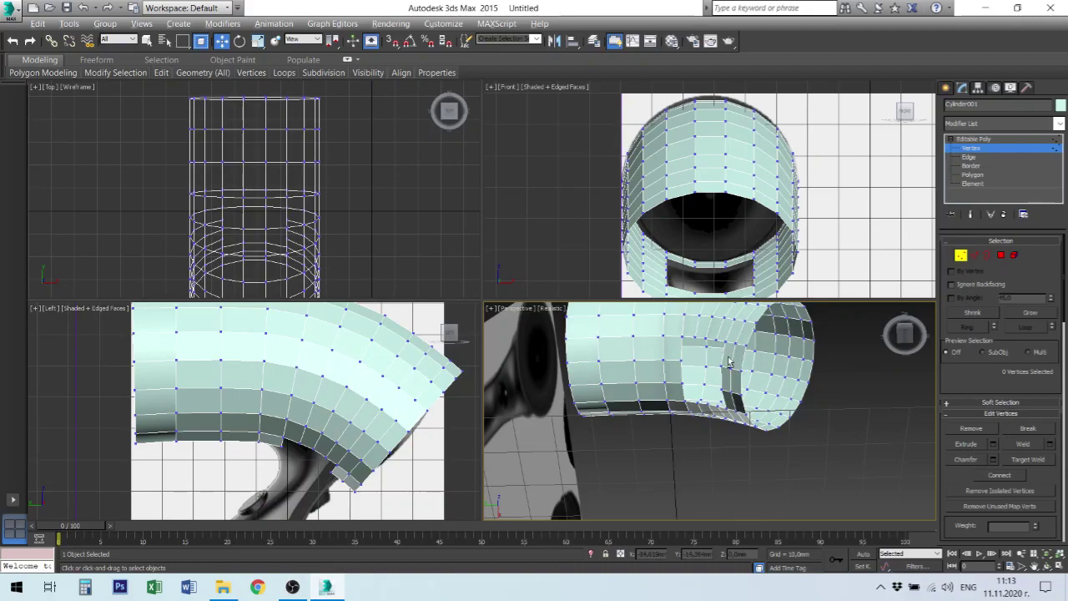
pyautogui.keyDown('alt'); pyautogui.moveTo(725, 355); pyautogui.dragTo(759, 374, button='middle'); pyautogui.keyUp('alt')
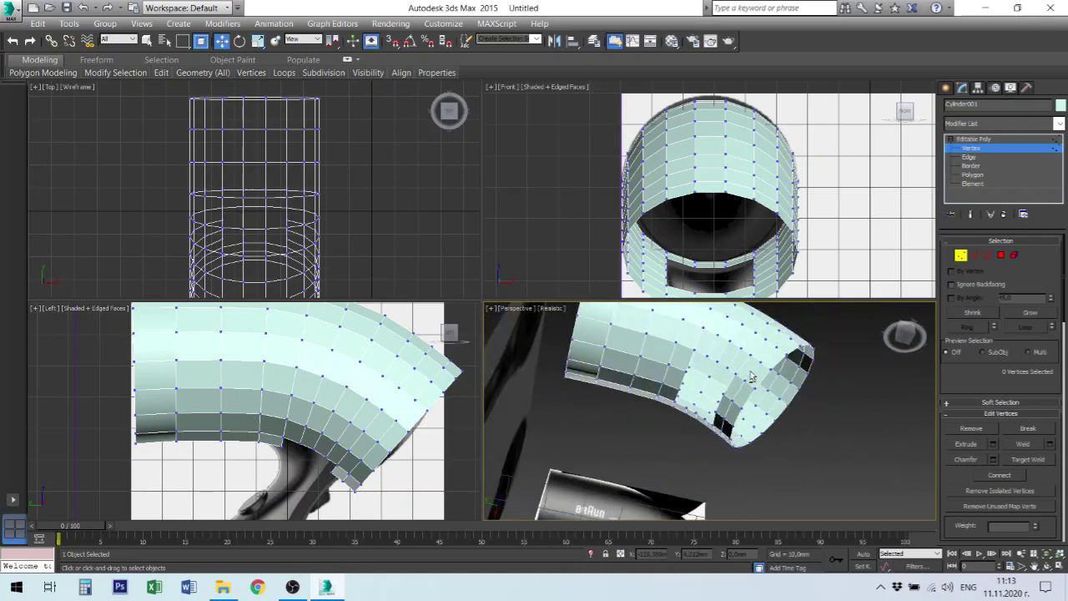
pyautogui.click(734, 368)
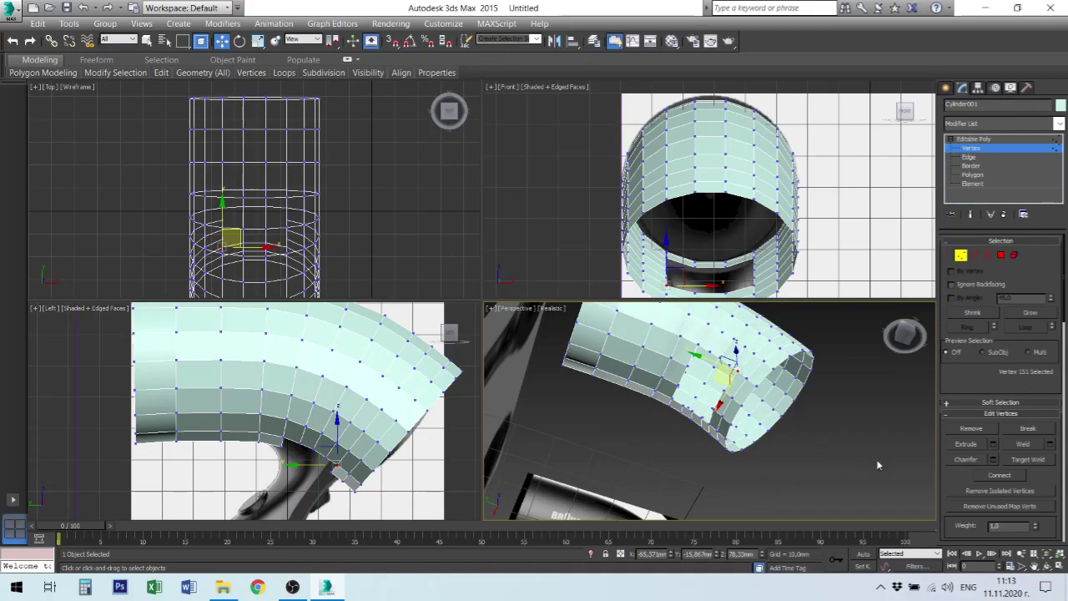
pyautogui.scroll(4, 737, 367)
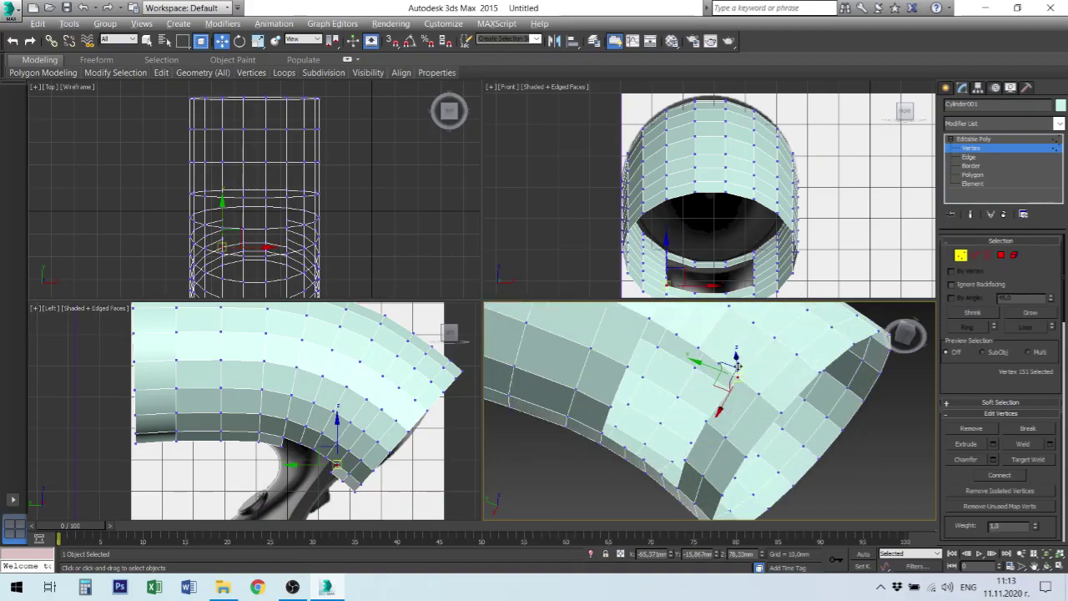
pyautogui.hotkey('alt', 'w')
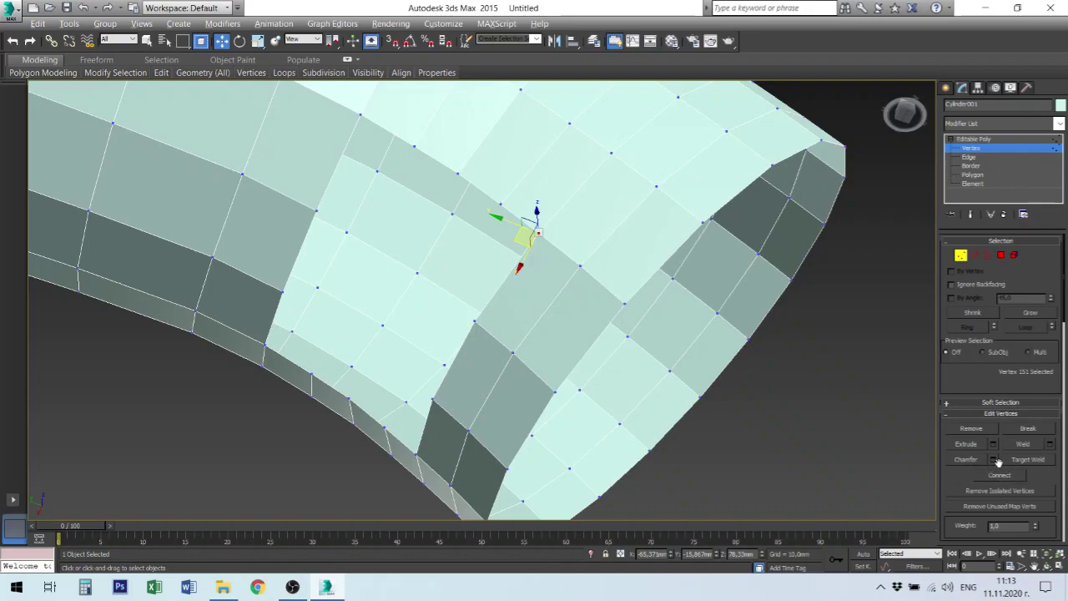
pyautogui.click(993, 461)
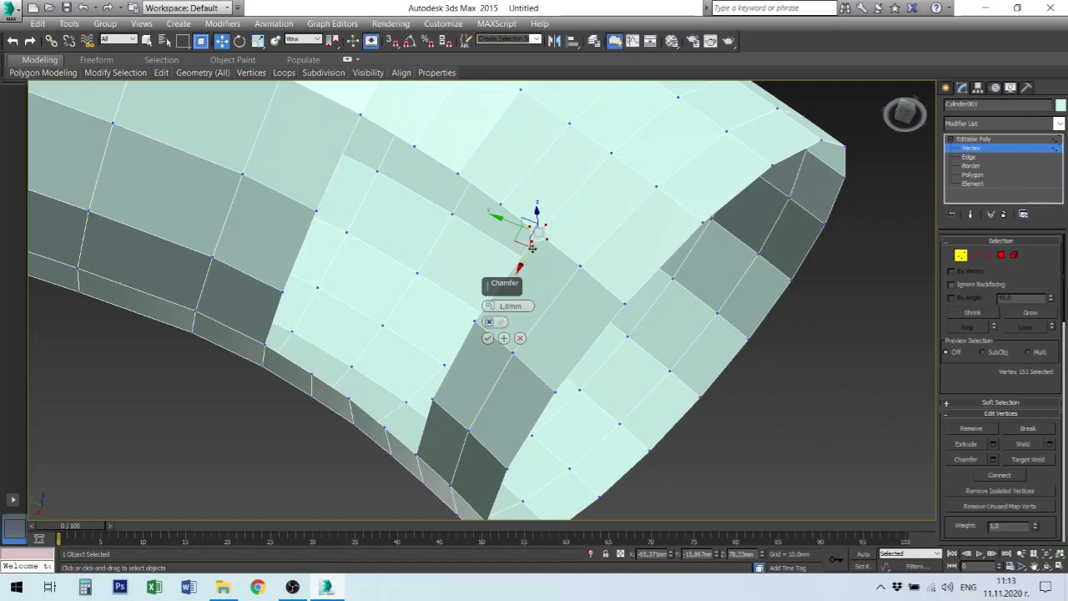
pyautogui.scroll(3, 538, 236)
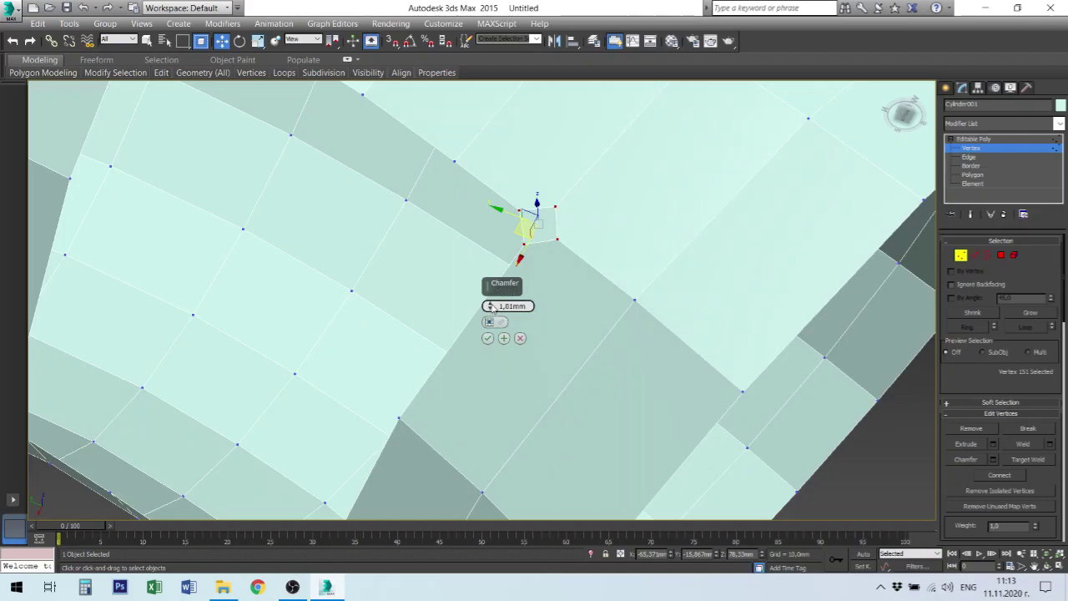
pyautogui.moveTo(491, 306)
pyautogui.mouseDown()
pyautogui.moveTo(493, 294)
pyautogui.moveTo(500, 307)
pyautogui.mouseUp()
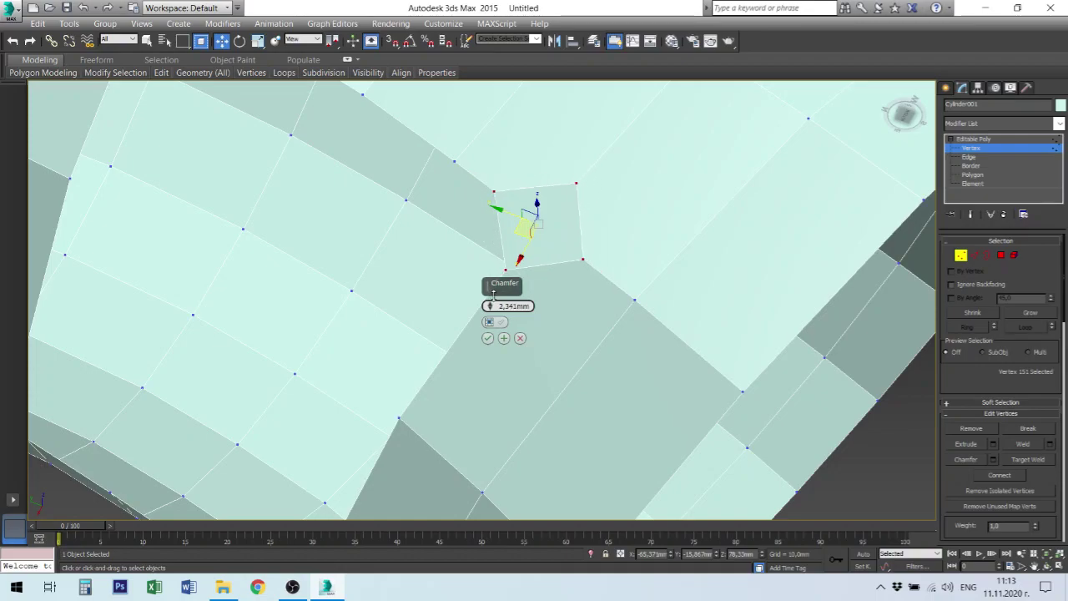
pyautogui.doubleClick(512, 306)
pyautogui.write('2,545')
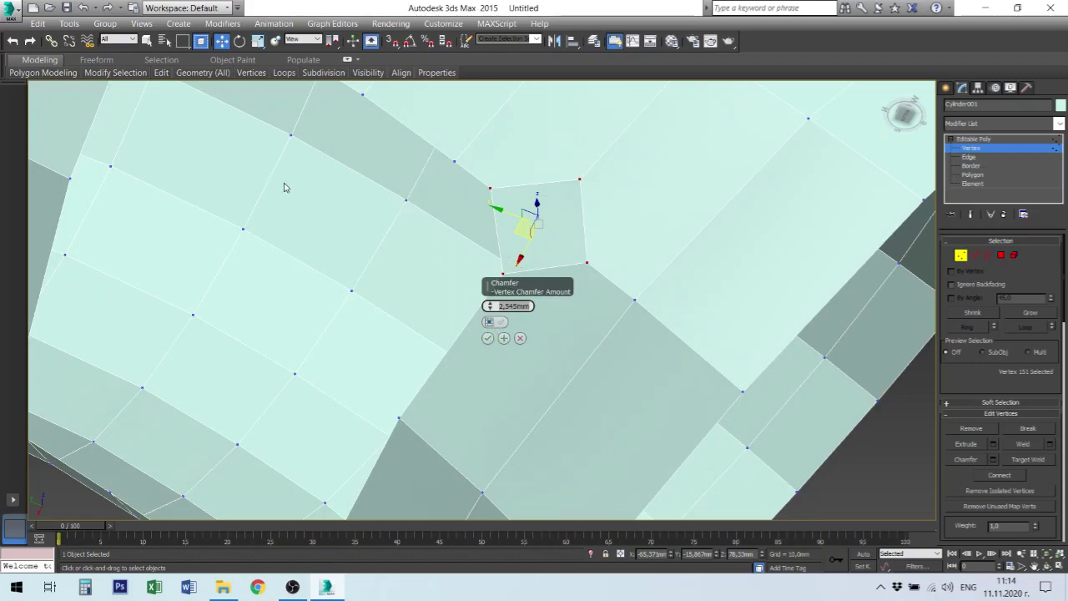
# Add the opening's remaining corner vertices to the chamfer and confirm it
pyautogui.moveTo(287, 187)
pyautogui.keyDown('alt'); pyautogui.mouseDown(button='middle')
pyautogui.moveTo(310, 186)
pyautogui.moveTo(340, 257)
pyautogui.moveTo(283, 156)
pyautogui.mouseUp(button='middle'); pyautogui.keyUp('alt')
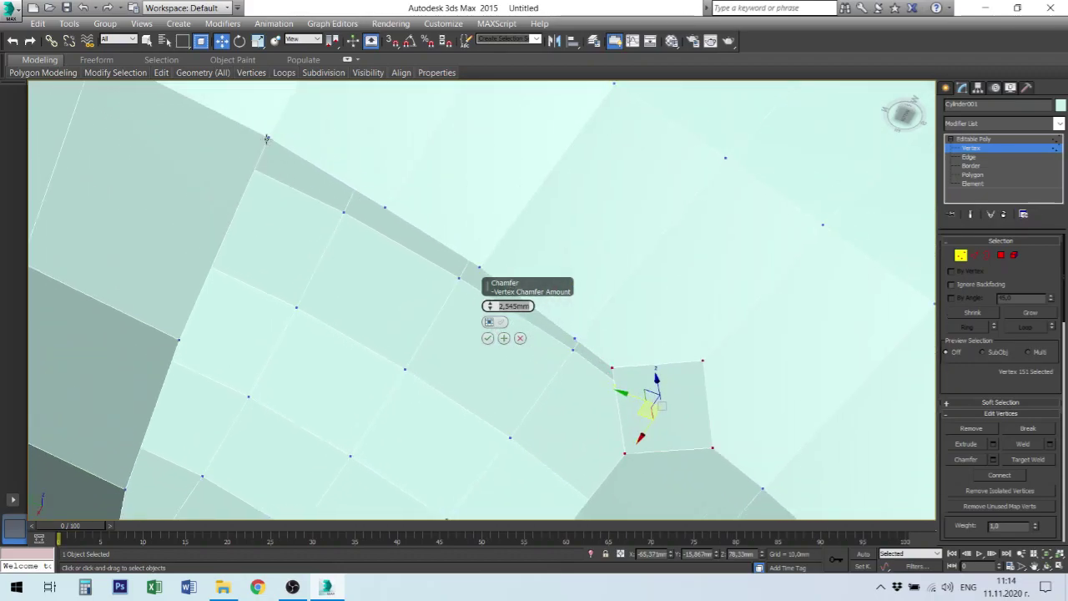
pyautogui.click(268, 136)
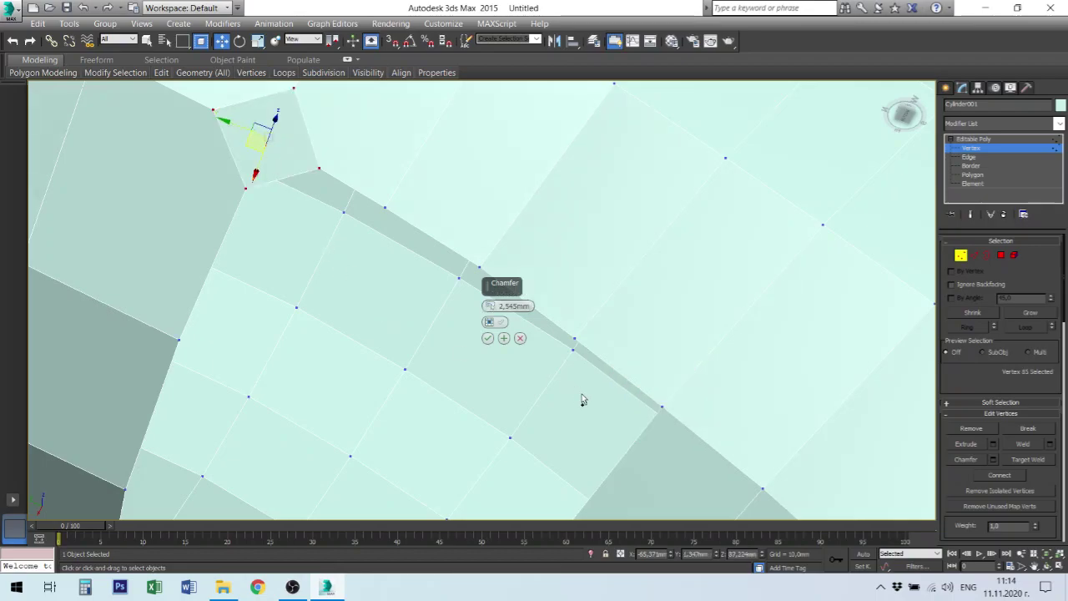
pyautogui.keyDown('ctrl'); pyautogui.click(661, 408); pyautogui.keyUp('ctrl')
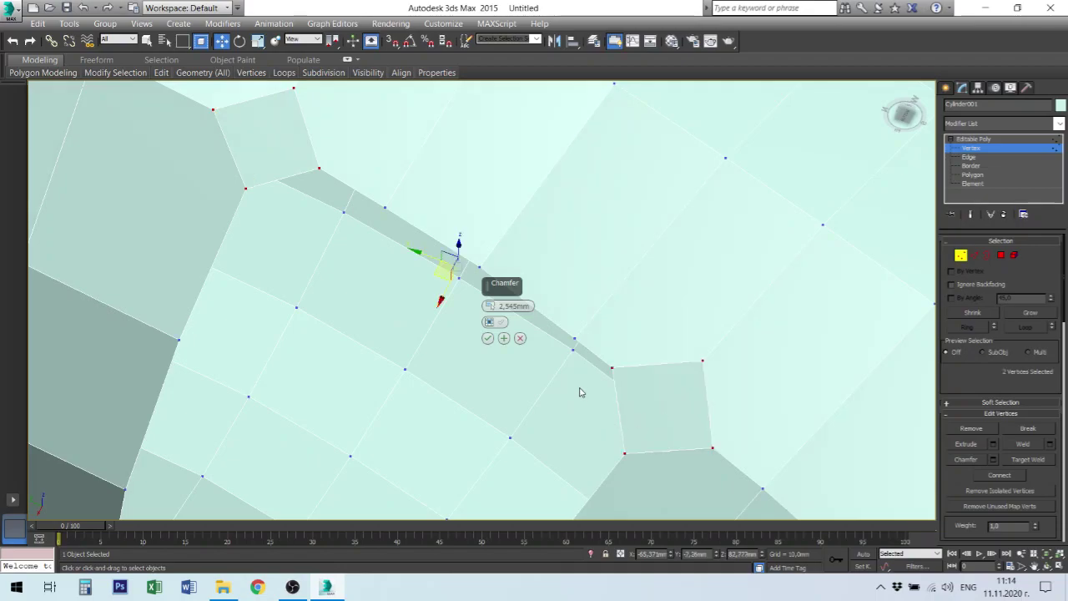
pyautogui.keyDown('alt'); pyautogui.moveTo(575, 387); pyautogui.dragTo(631, 189, button='middle'); pyautogui.keyUp('alt')
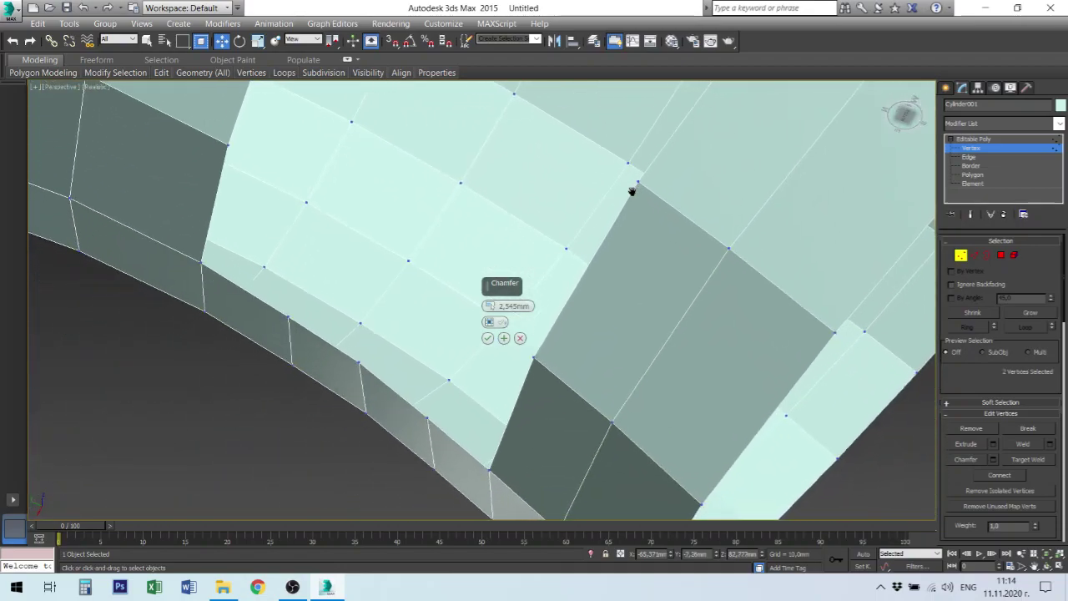
pyautogui.keyDown('ctrl'); pyautogui.click(489, 472); pyautogui.keyUp('ctrl')
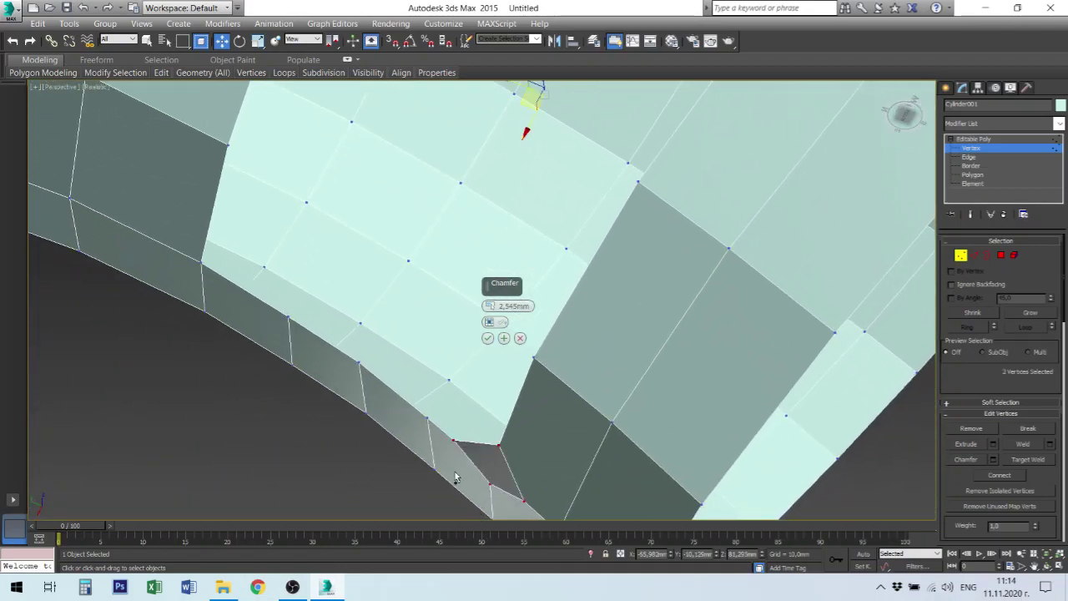
pyautogui.keyDown('ctrl'); pyautogui.click(200, 262); pyautogui.keyUp('ctrl')
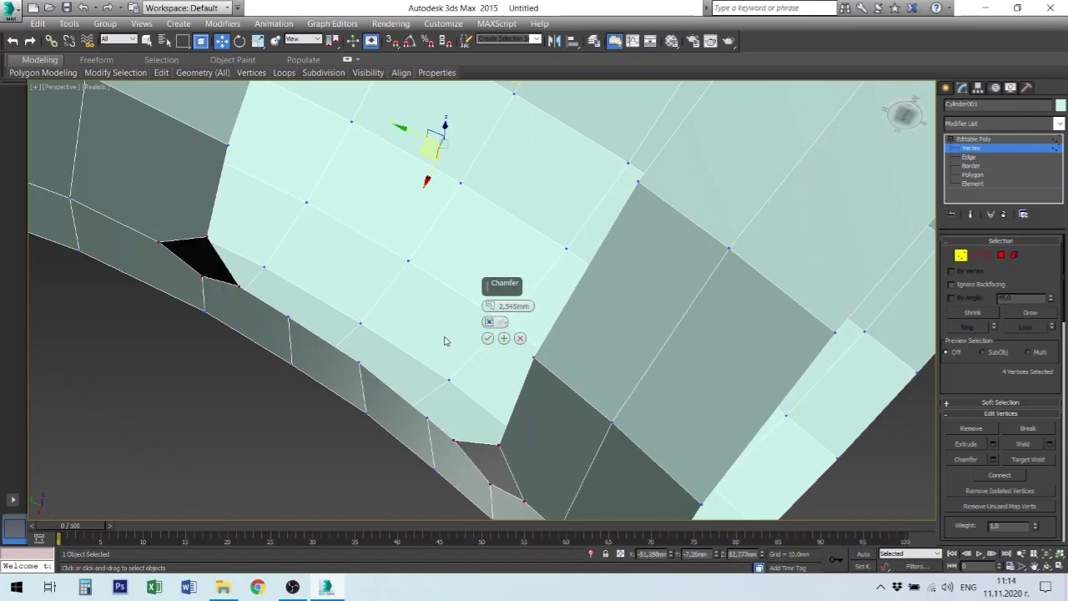
pyautogui.click(488, 338)
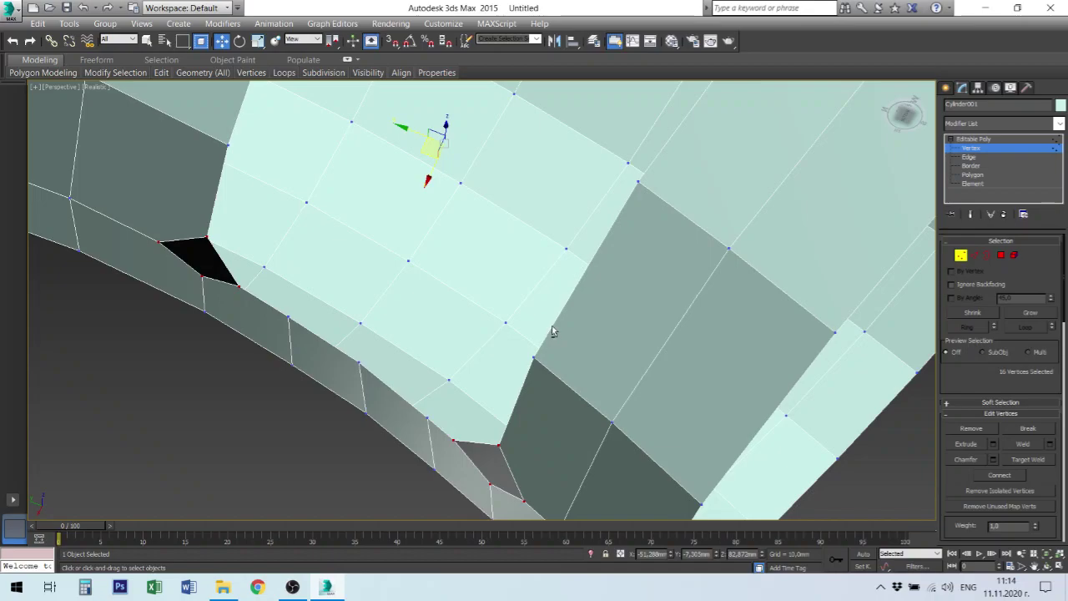
pyautogui.moveTo(552, 331)
pyautogui.keyDown('alt'); pyautogui.mouseDown(button='middle')
pyautogui.moveTo(587, 286)
pyautogui.moveTo(584, 255)
pyautogui.moveTo(611, 255)
pyautogui.moveTo(600, 305)
pyautogui.mouseUp(button='middle'); pyautogui.keyUp('alt')
# At Edge level, undo the vertex chamfer and select two corner edges of the opening
pyautogui.scroll(-5, 601, 284)
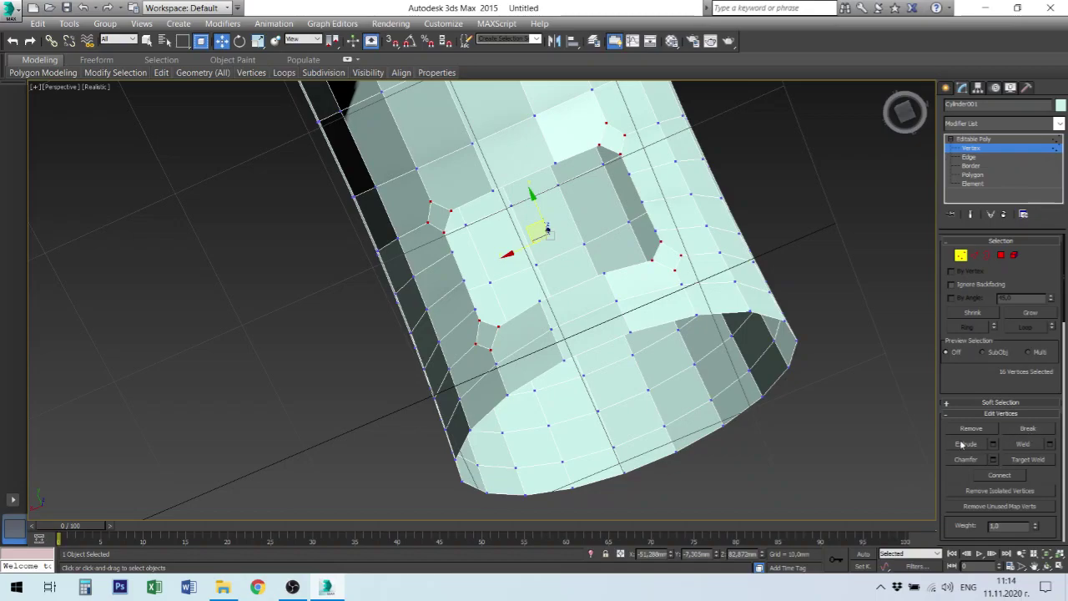
pyautogui.click(970, 157)
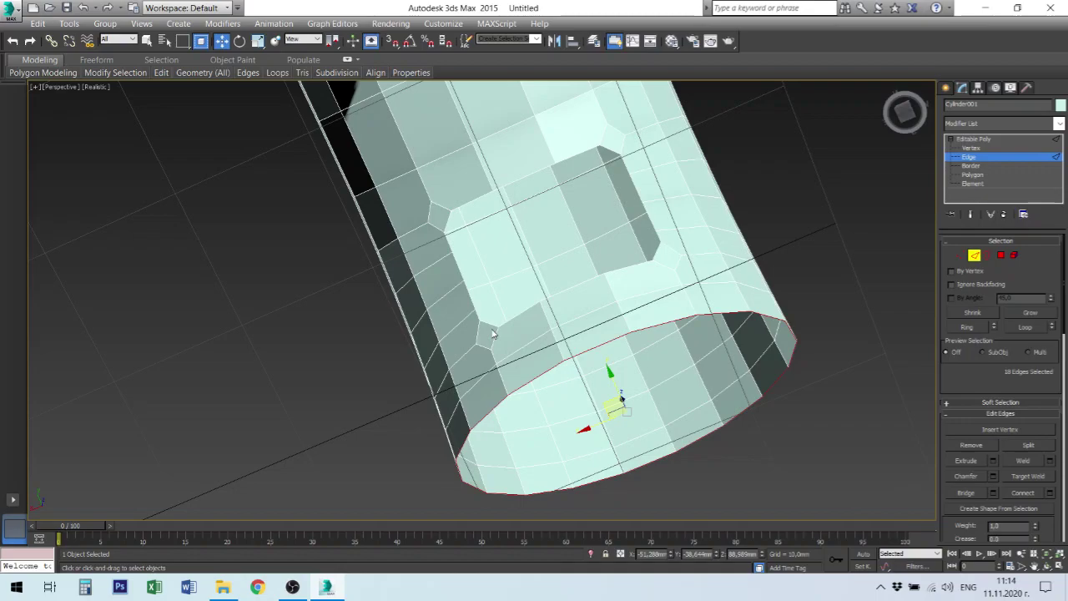
pyautogui.hotkey('ctrl', 'z')
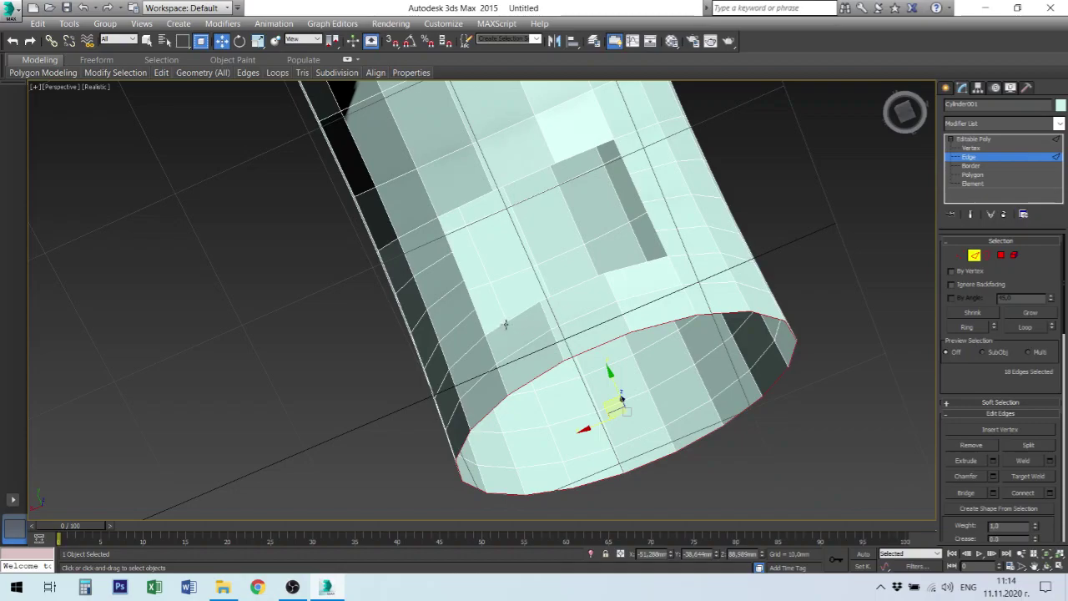
pyautogui.click(505, 324)
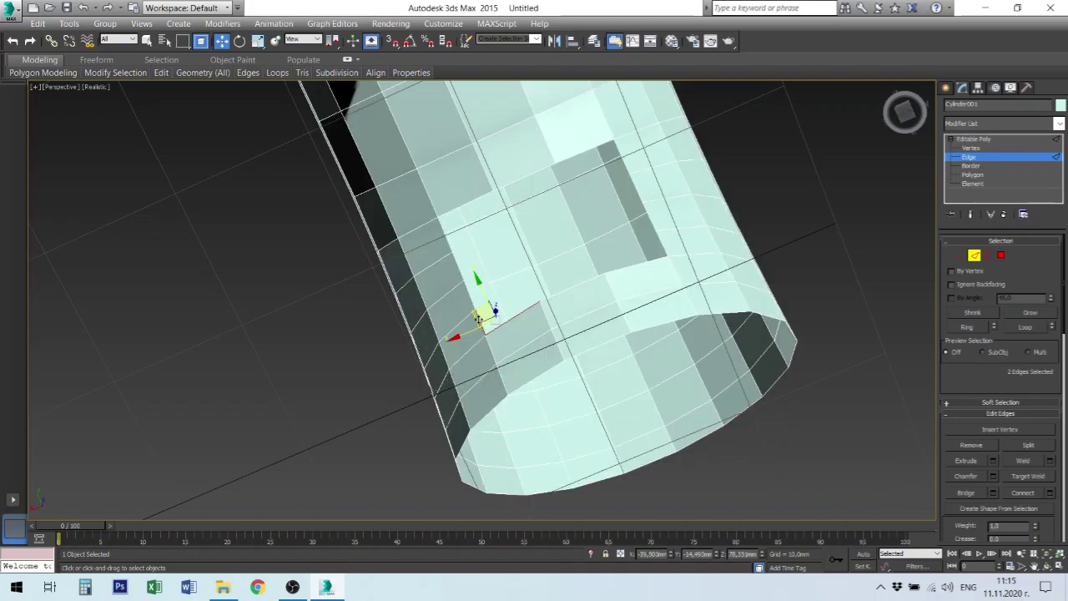
# Try a five-segment 1.0mm chamfer on the two corner edges, then discard it and undo twice
pyautogui.click(992, 475)
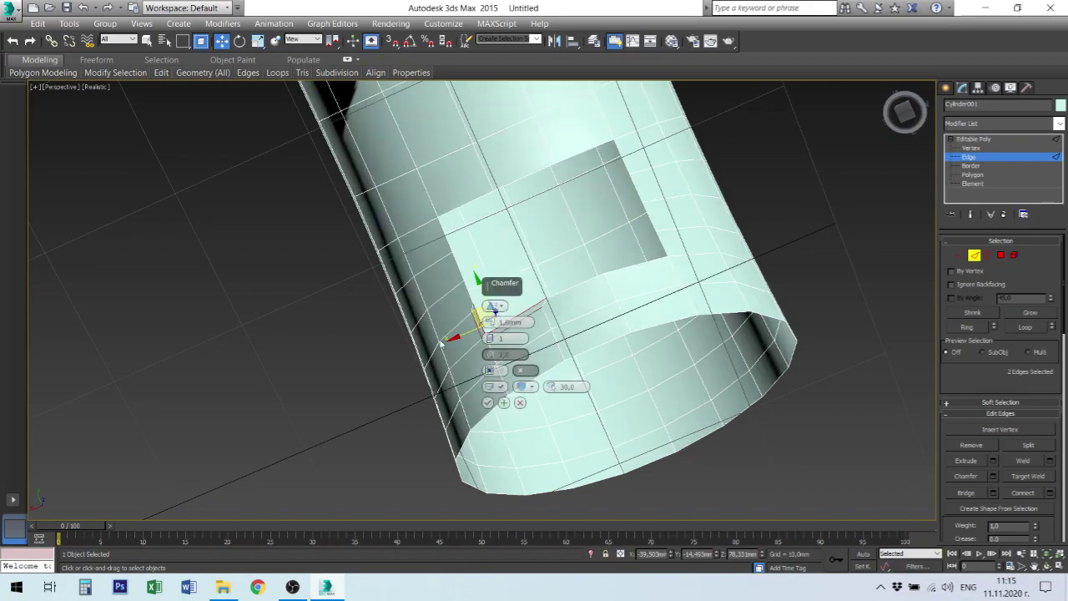
pyautogui.scroll(-2, 522, 334)
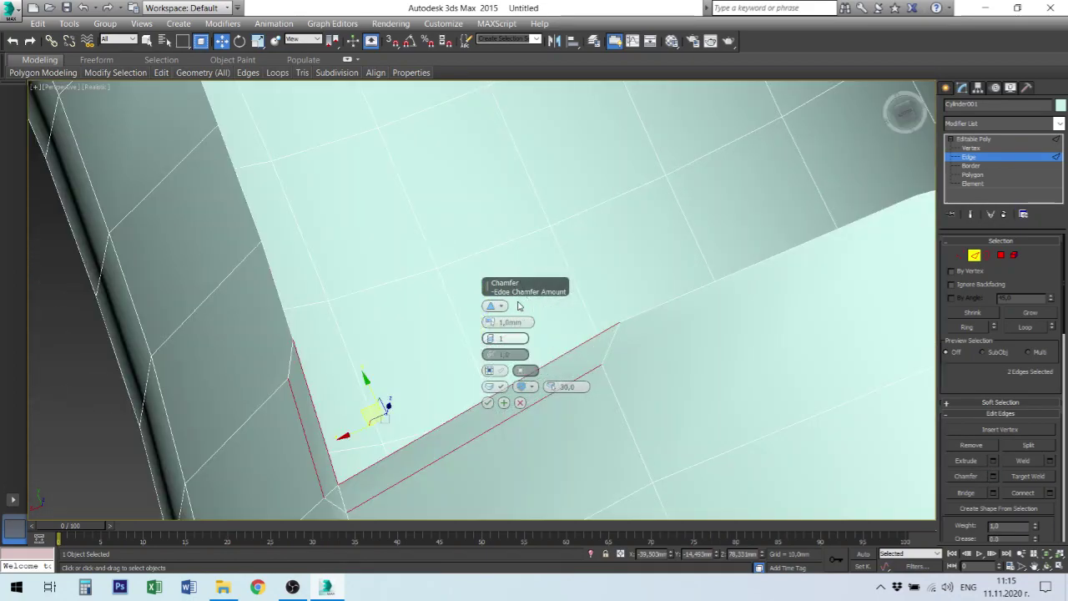
pyautogui.scroll(5, 522, 334)
pyautogui.moveTo(453, 401)
pyautogui.mouseDown(button='middle')
pyautogui.moveTo(472, 376)
pyautogui.moveTo(608, 332)
pyautogui.mouseUp(button='middle')
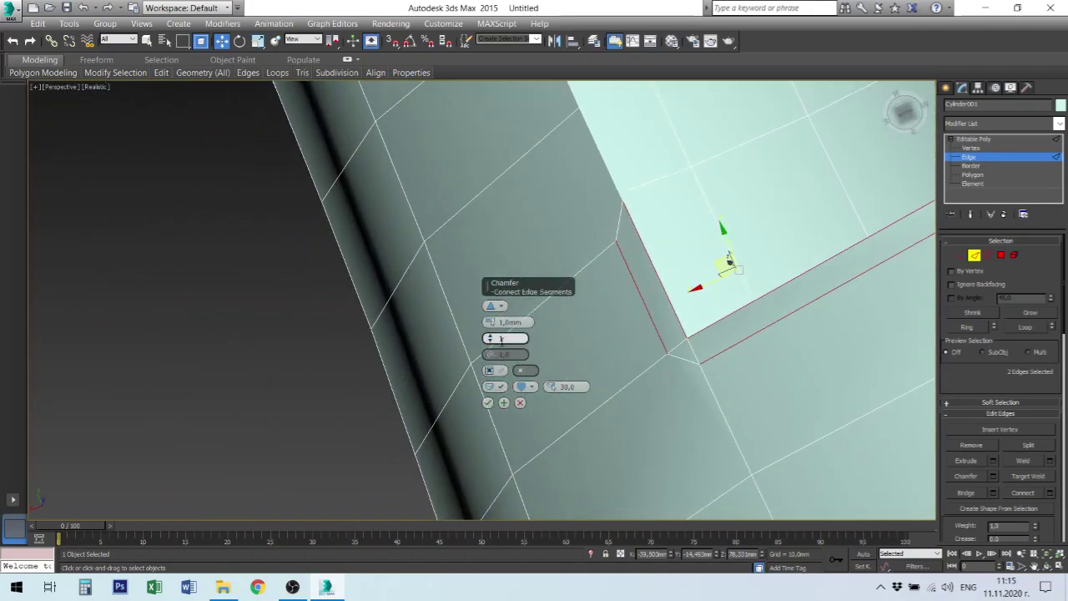
pyautogui.moveTo(490, 334); pyautogui.dragTo(490, 323)
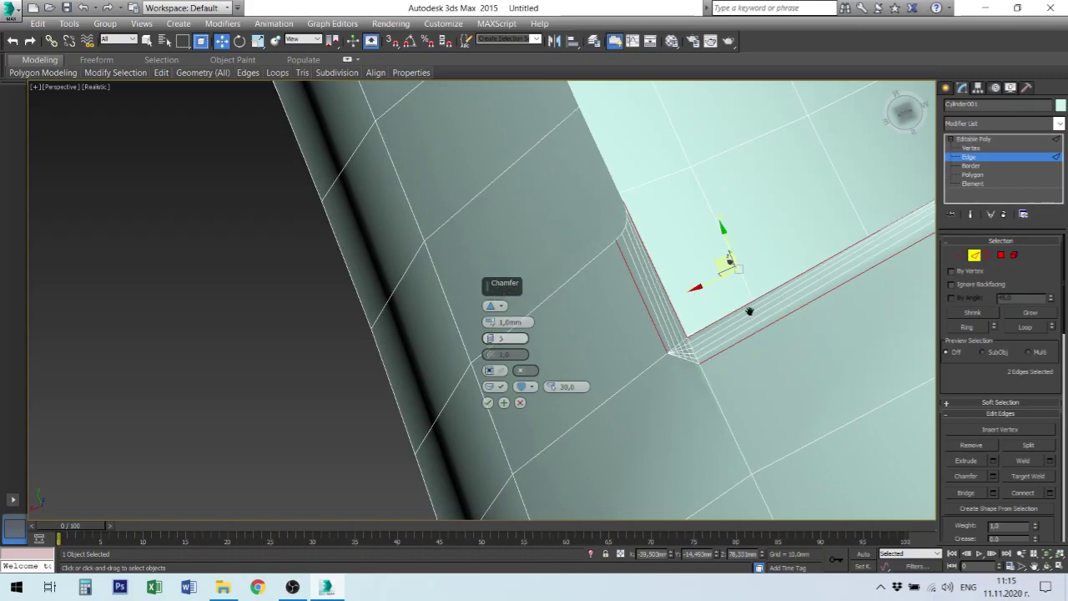
pyautogui.moveTo(751, 310)
pyautogui.mouseDown(button='middle')
pyautogui.moveTo(450, 218)
pyautogui.moveTo(248, 310)
pyautogui.mouseUp(button='middle')
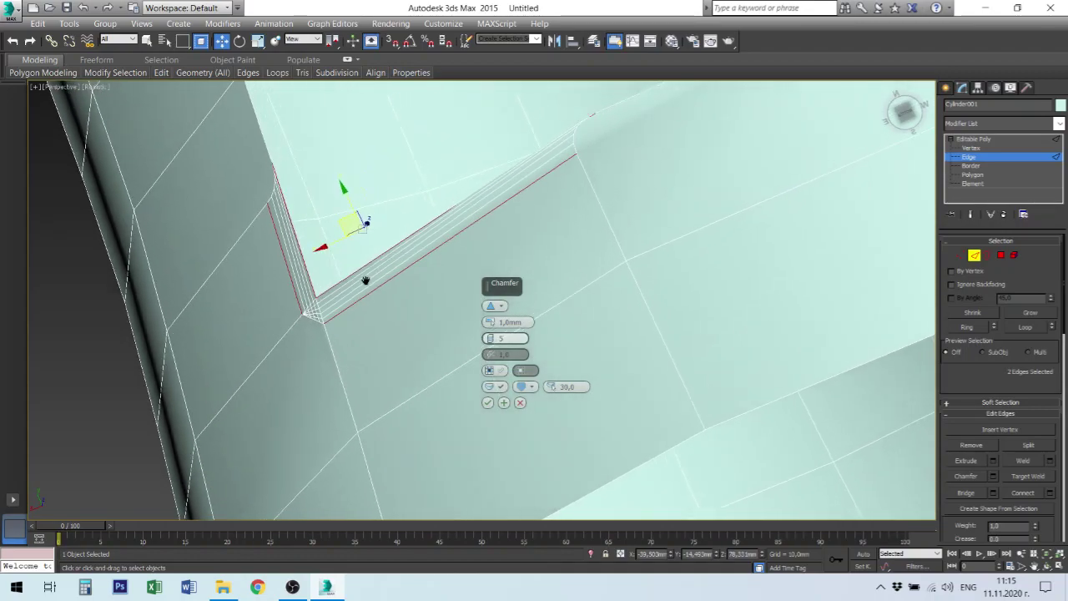
pyautogui.moveTo(317, 303)
pyautogui.keyDown('alt'); pyautogui.mouseDown(button='middle')
pyautogui.moveTo(306, 288)
pyautogui.moveTo(312, 248)
pyautogui.moveTo(356, 230)
pyautogui.moveTo(365, 208)
pyautogui.moveTo(390, 272)
pyautogui.mouseUp(button='middle'); pyautogui.keyUp('alt')
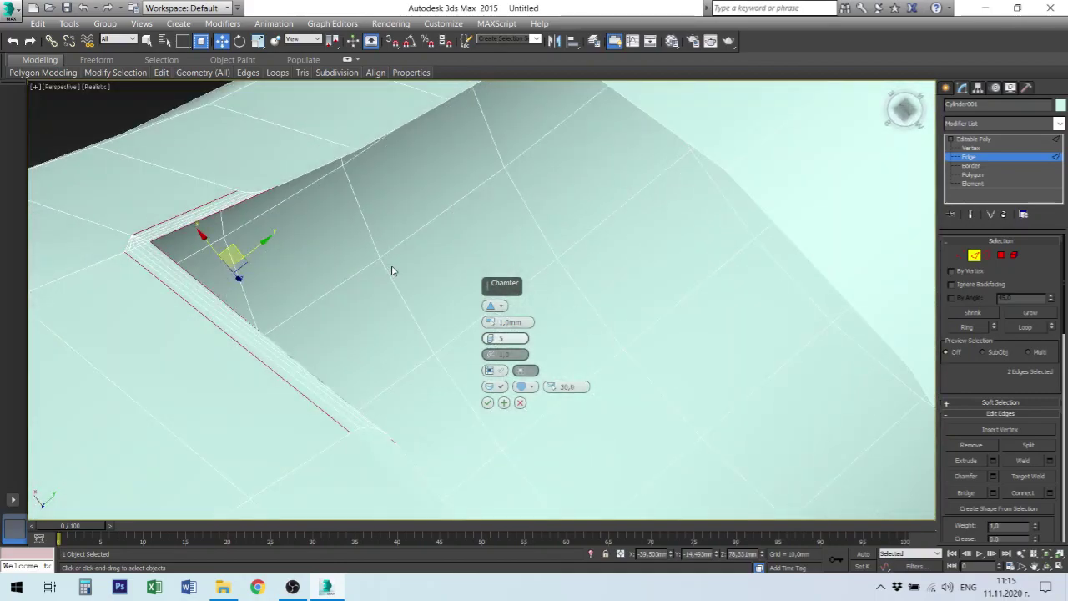
pyautogui.press('Escape')
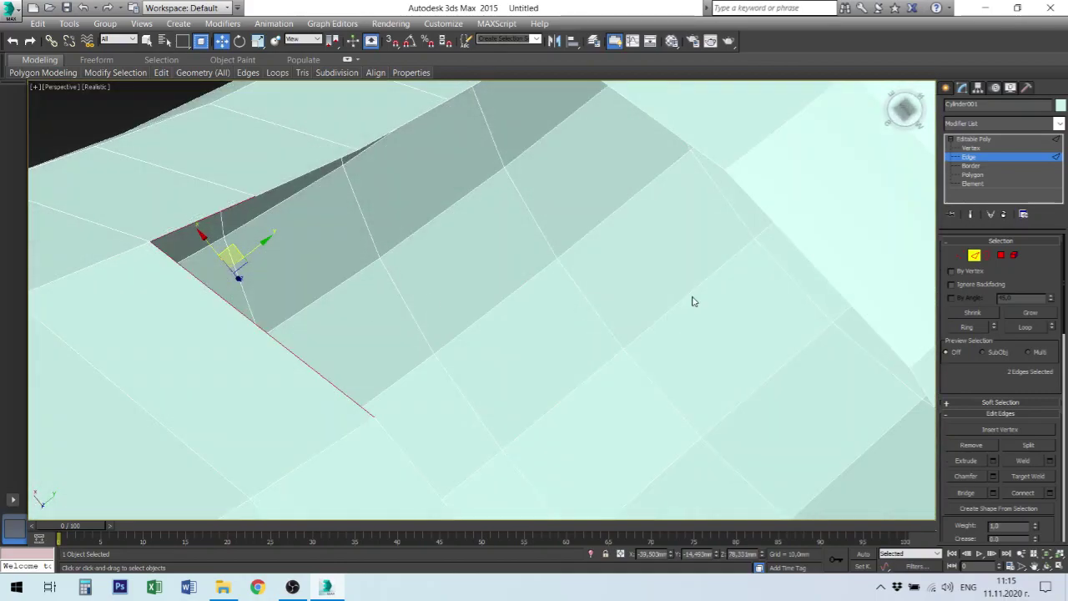
pyautogui.click(85, 8)
pyautogui.click(84, 8)
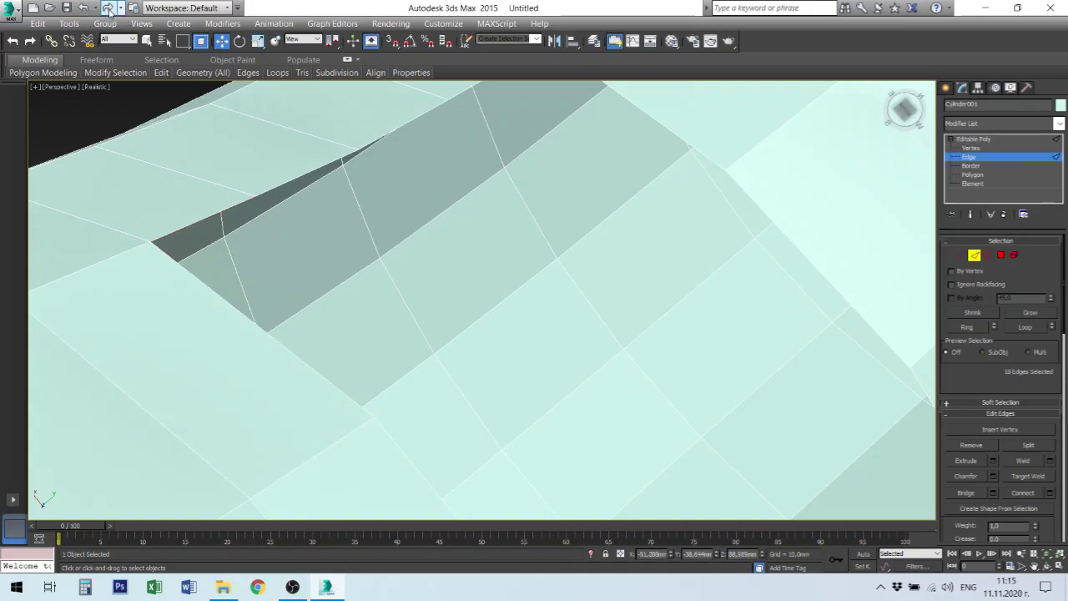
# Redo the two edge-selection steps, then return to Vertex level on the tube
pyautogui.click(108, 8)
pyautogui.click(109, 8)
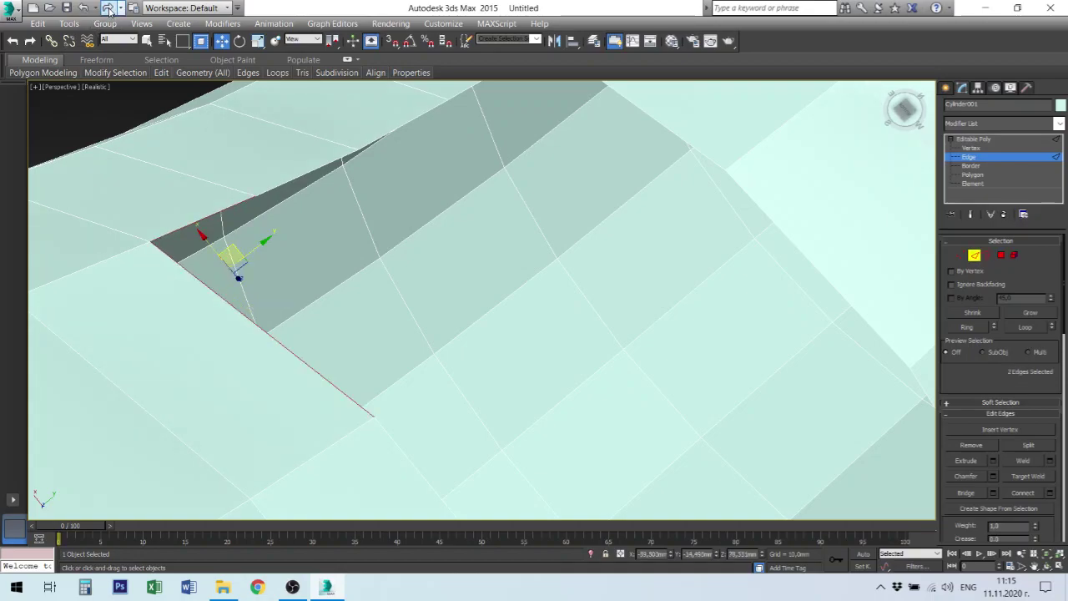
pyautogui.scroll(3, 548, 351)
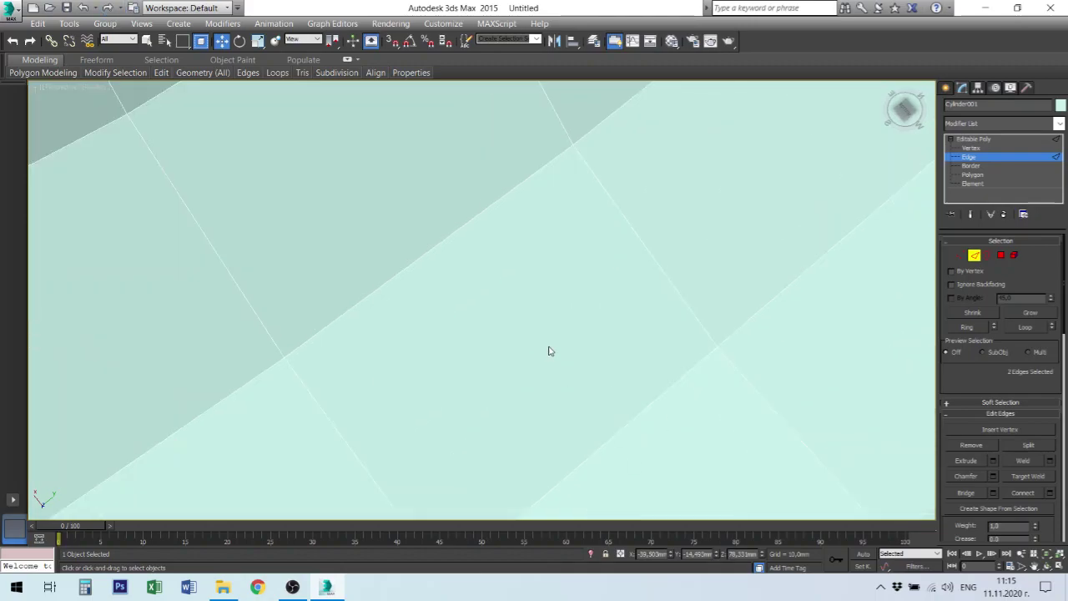
pyautogui.scroll(-5, 548, 352)
pyautogui.moveTo(500, 353)
pyautogui.keyDown('alt'); pyautogui.mouseDown(button='middle')
pyautogui.moveTo(456, 379)
pyautogui.moveTo(416, 357)
pyautogui.moveTo(400, 368)
pyautogui.moveTo(409, 360)
pyautogui.mouseUp(button='middle'); pyautogui.keyUp('alt')
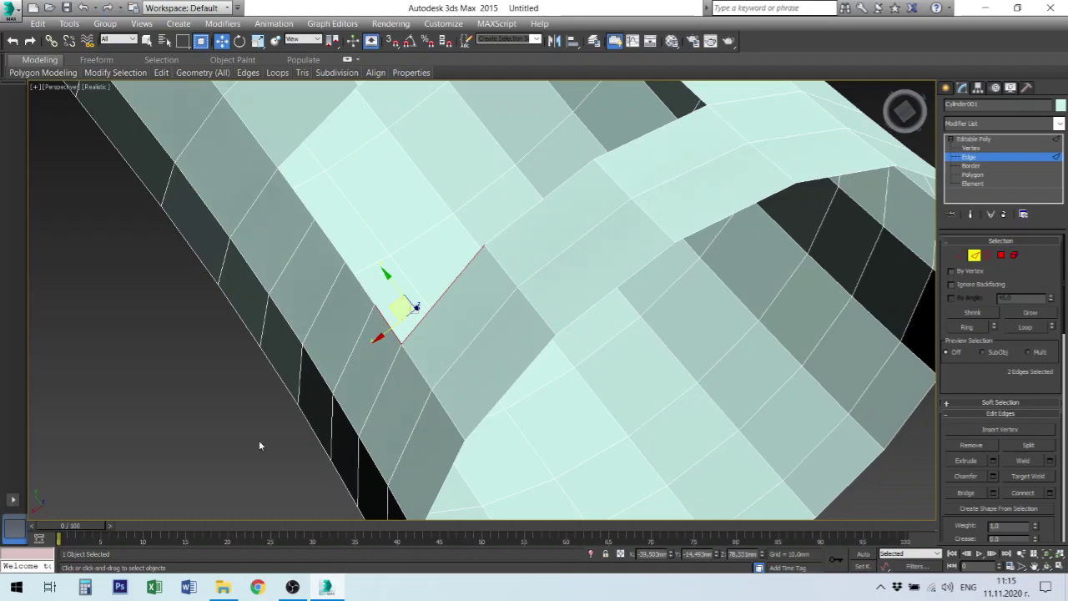
pyautogui.click(967, 149)
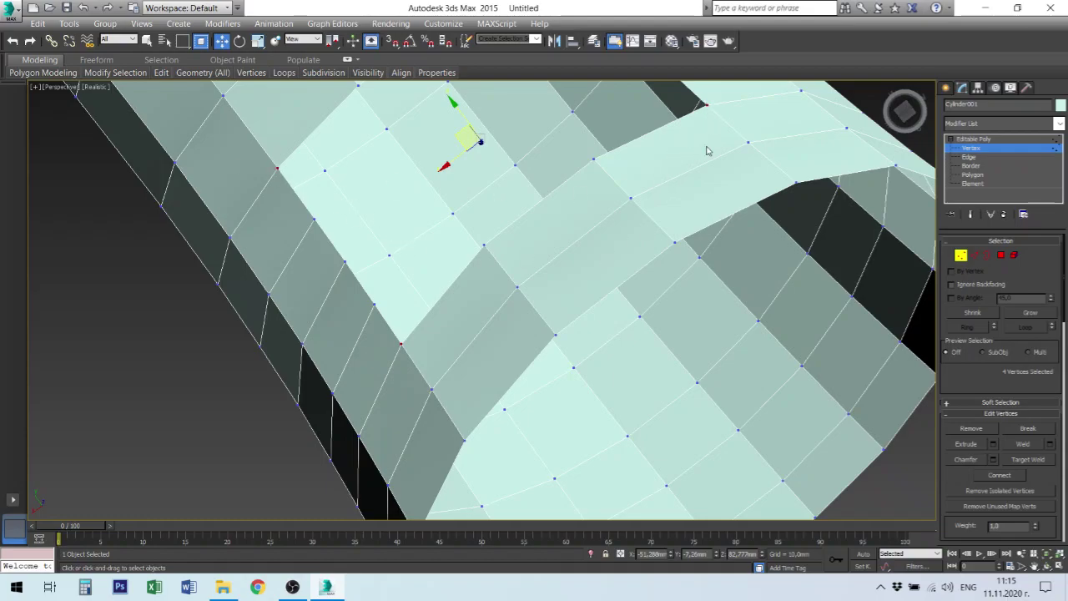
# Chamfer the hole's four selected corner vertices by 2mm
pyautogui.keyDown('alt'); pyautogui.moveTo(706, 151); pyautogui.dragTo(691, 376, button='middle'); pyautogui.keyUp('alt')
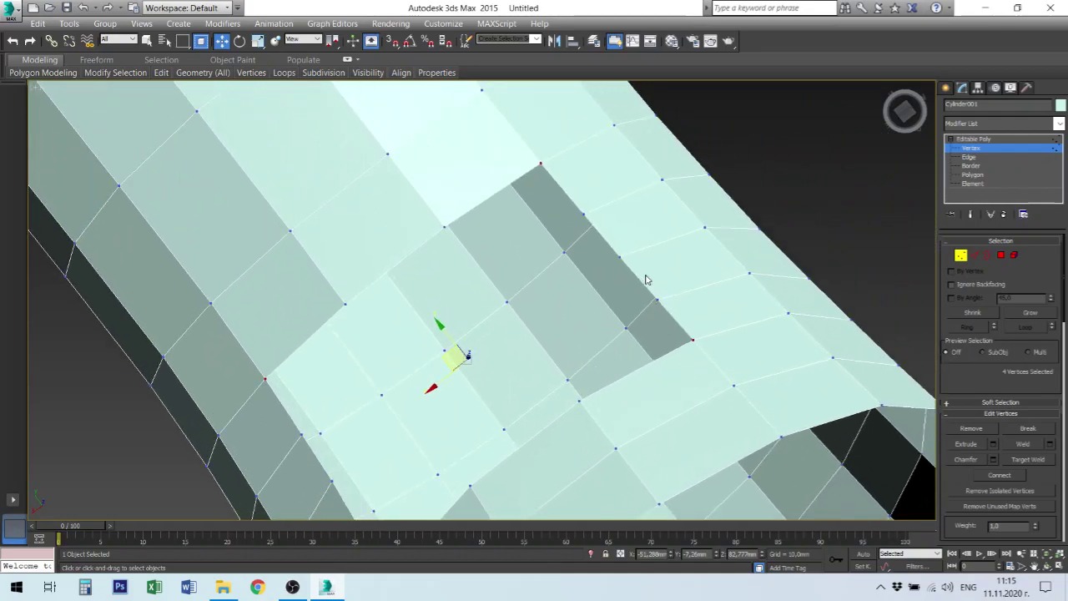
pyautogui.click(993, 460)
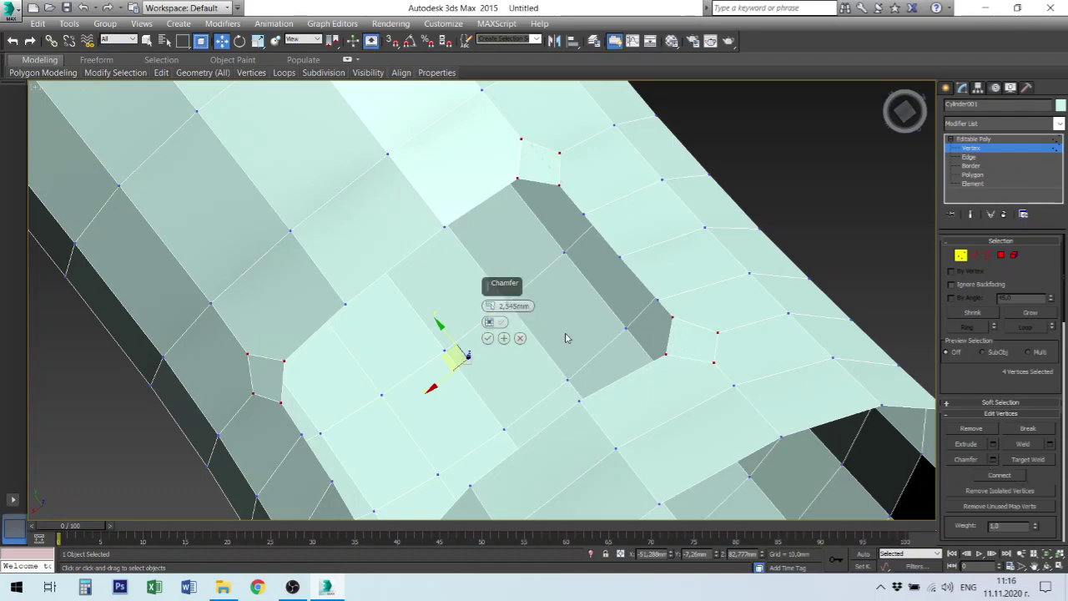
pyautogui.doubleClick(503, 306)
pyautogui.write('2')
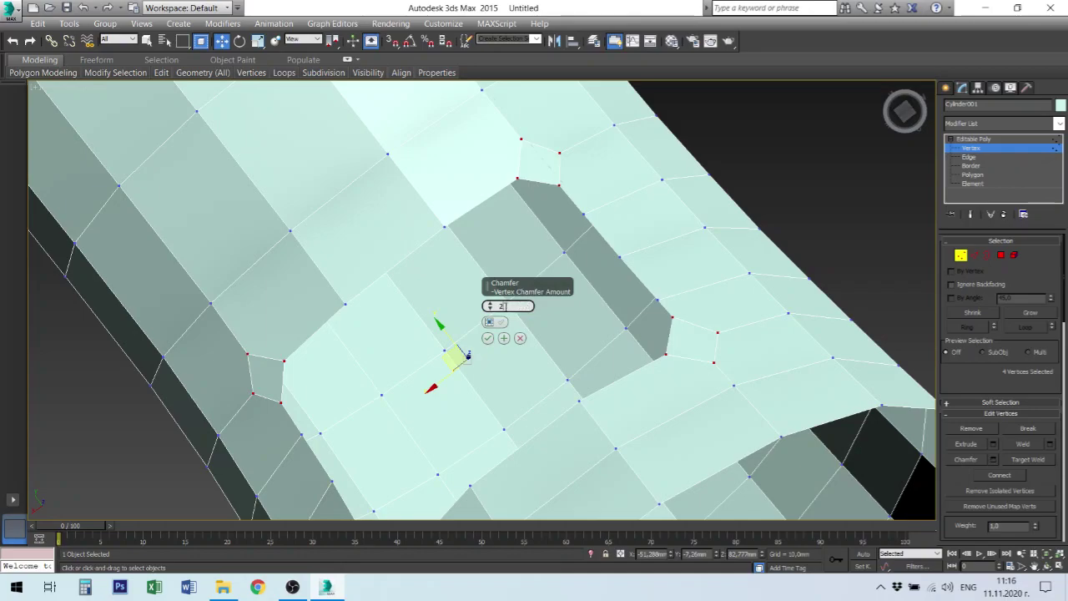
pyautogui.press('Return')
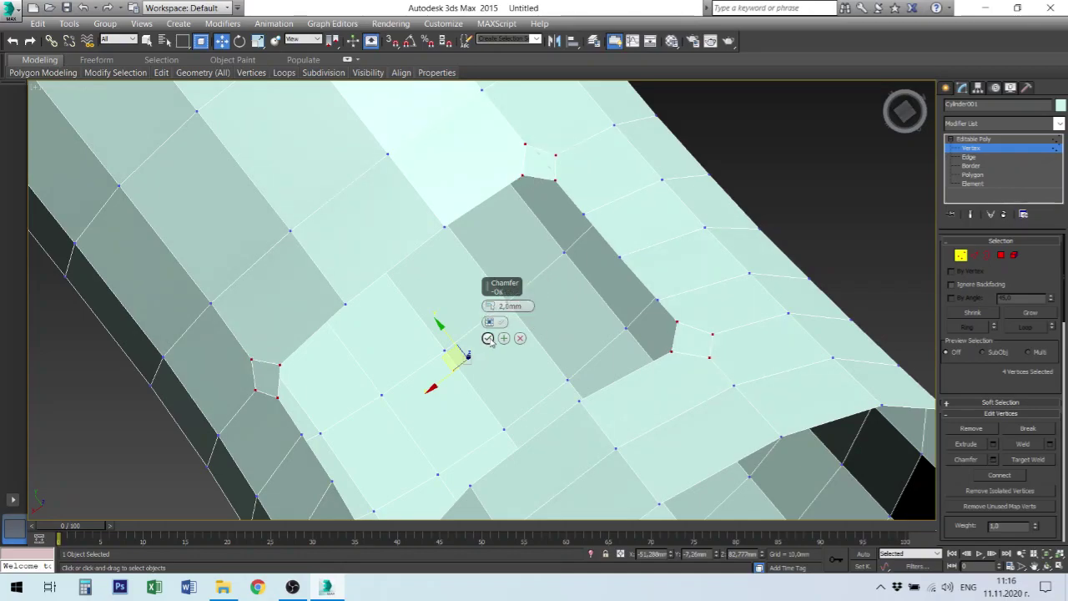
pyautogui.click(488, 338)
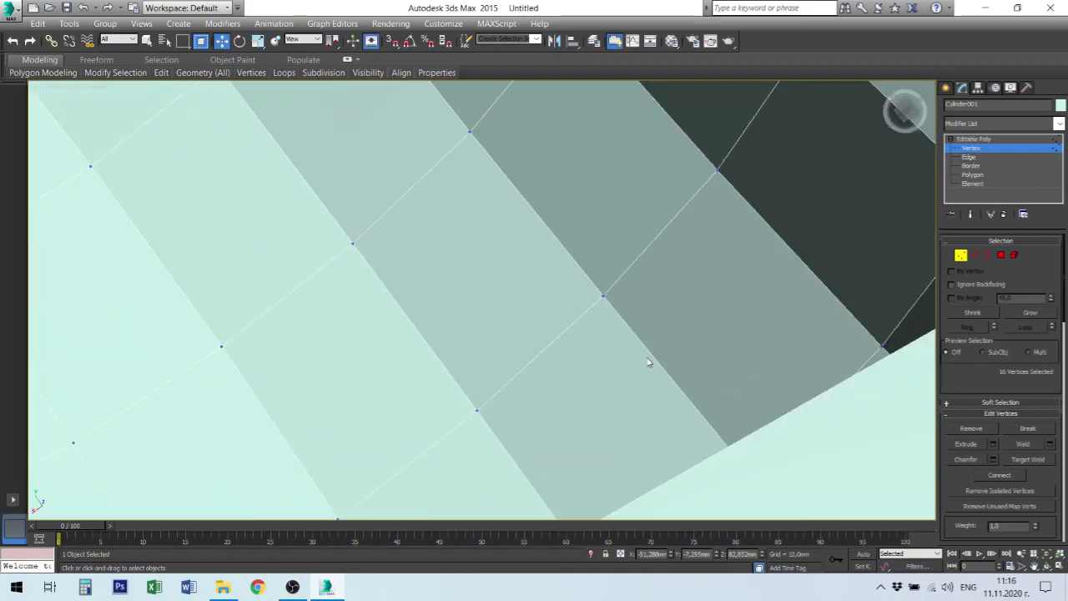
# Frame the whole curved tube and switch to Border level with nothing selected
pyautogui.scroll(-10, 638, 360)
pyautogui.moveTo(638, 332)
pyautogui.mouseDown(button='middle')
pyautogui.moveTo(630, 324)
pyautogui.moveTo(654, 330)
pyautogui.moveTo(577, 357)
pyautogui.moveTo(563, 451)
pyautogui.moveTo(575, 455)
pyautogui.mouseUp(button='middle')
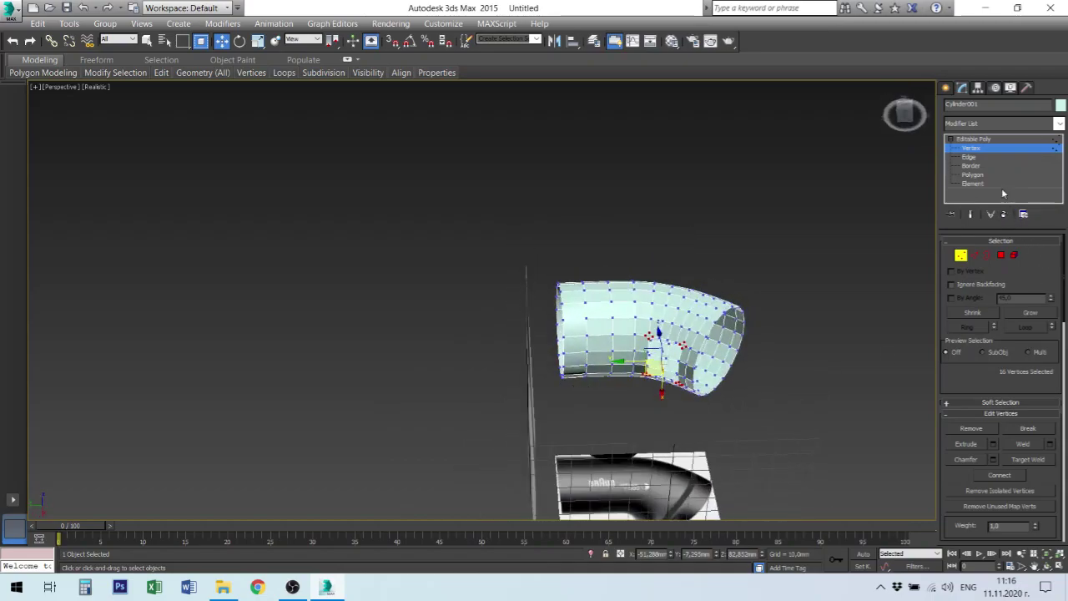
pyautogui.click(972, 166)
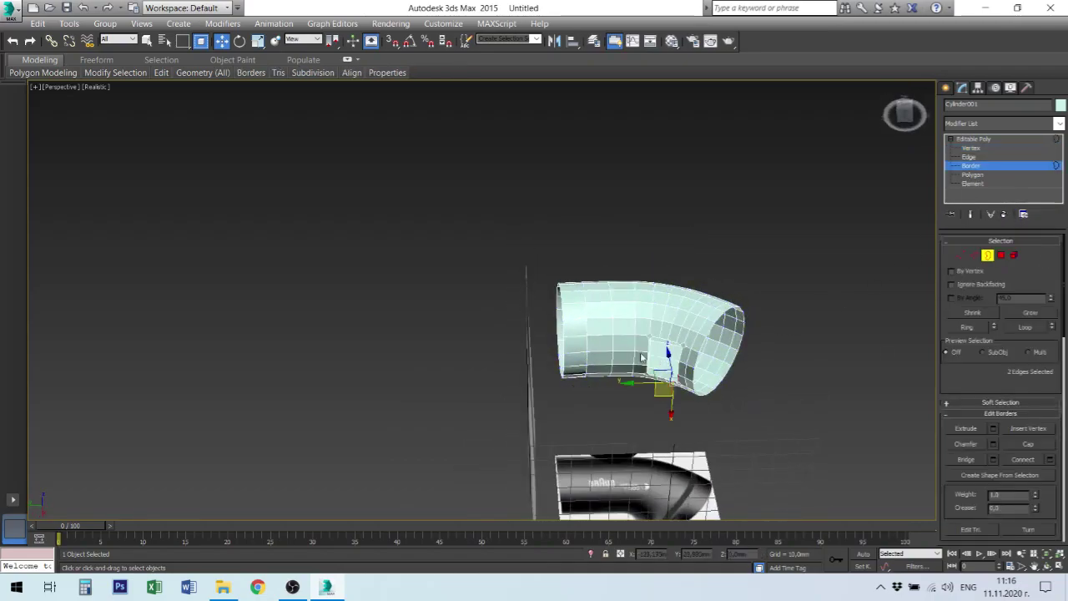
pyautogui.click(750, 397)
pyautogui.scroll(2, 659, 345)
# Select the border loop around the hole in the tube's underside
pyautogui.scroll(4, 659, 345)
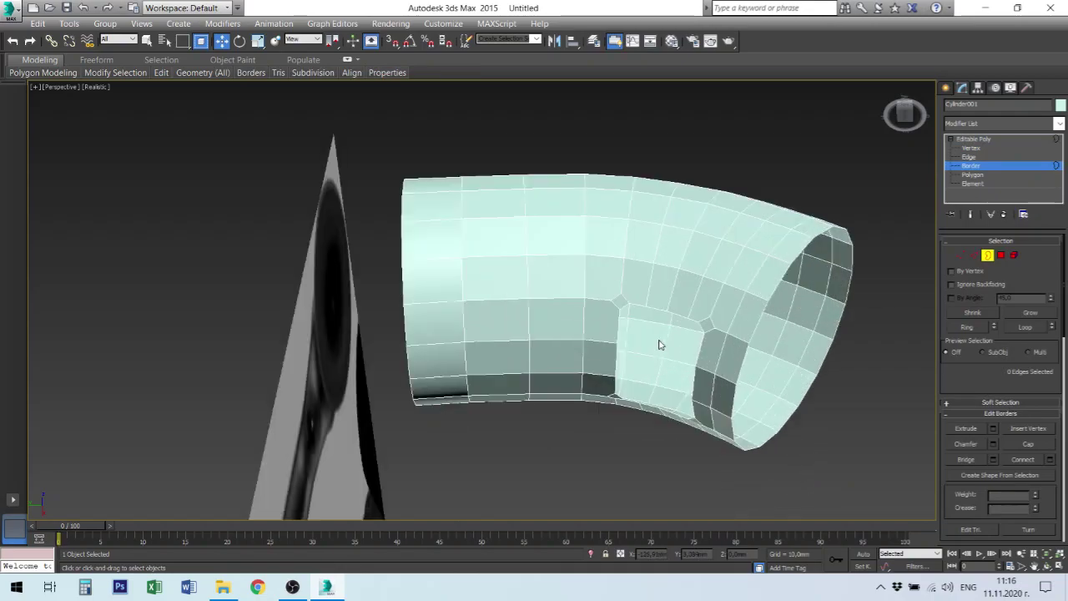
pyautogui.scroll(3, 659, 344)
pyautogui.click(730, 359)
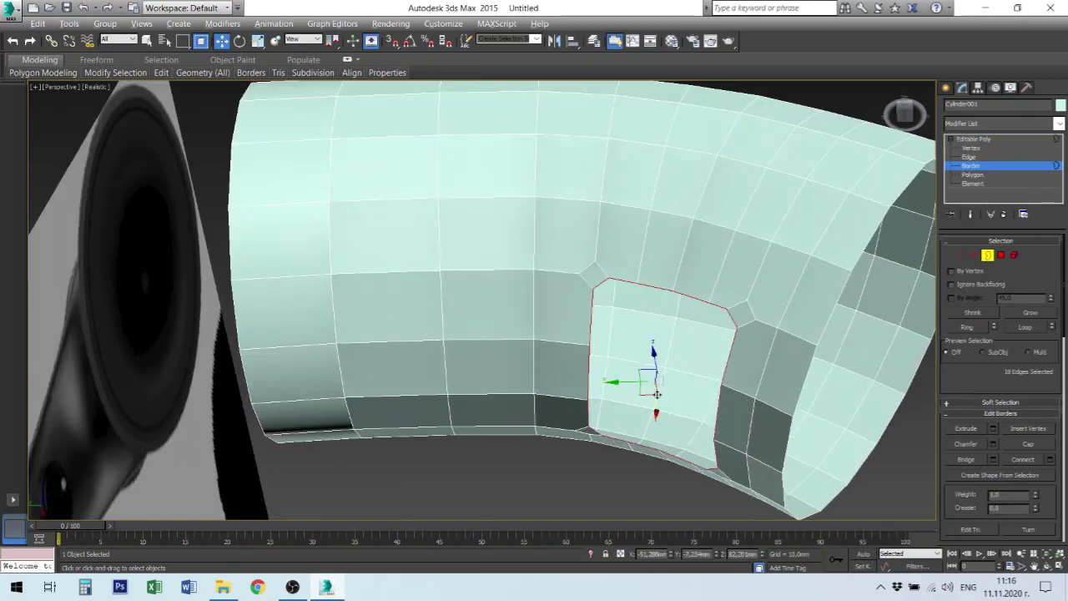
pyautogui.moveTo(680, 436)
pyautogui.keyDown('alt'); pyautogui.mouseDown(button='middle')
pyautogui.moveTo(640, 433)
pyautogui.moveTo(643, 444)
pyautogui.mouseUp(button='middle'); pyautogui.keyUp('alt')
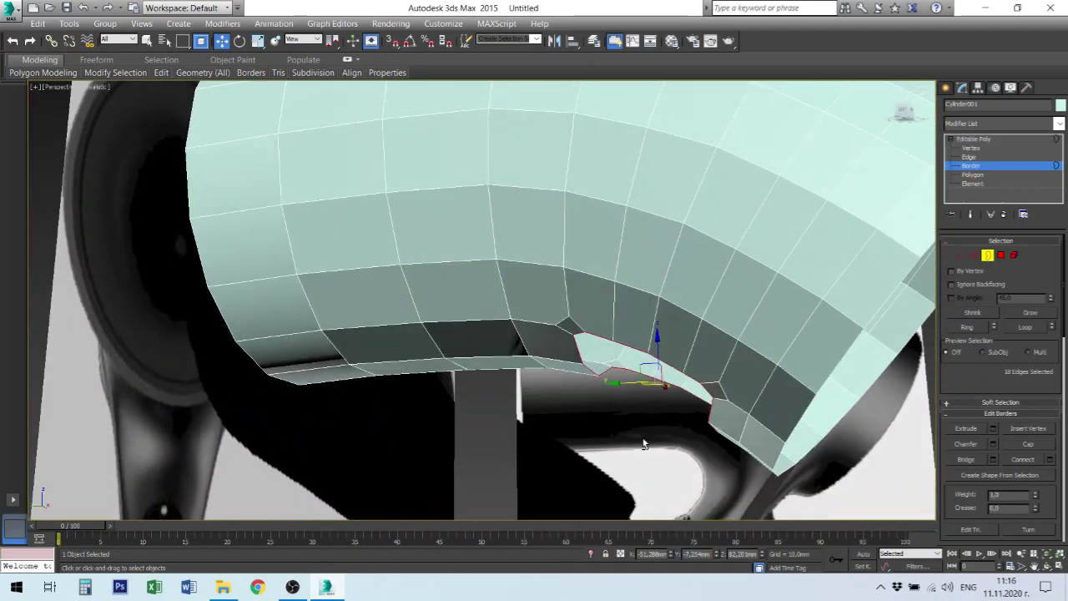
# Maximize the Left view, pan up to the handle reference, and switch to wireframe
pyautogui.hotkey('alt', 'w')
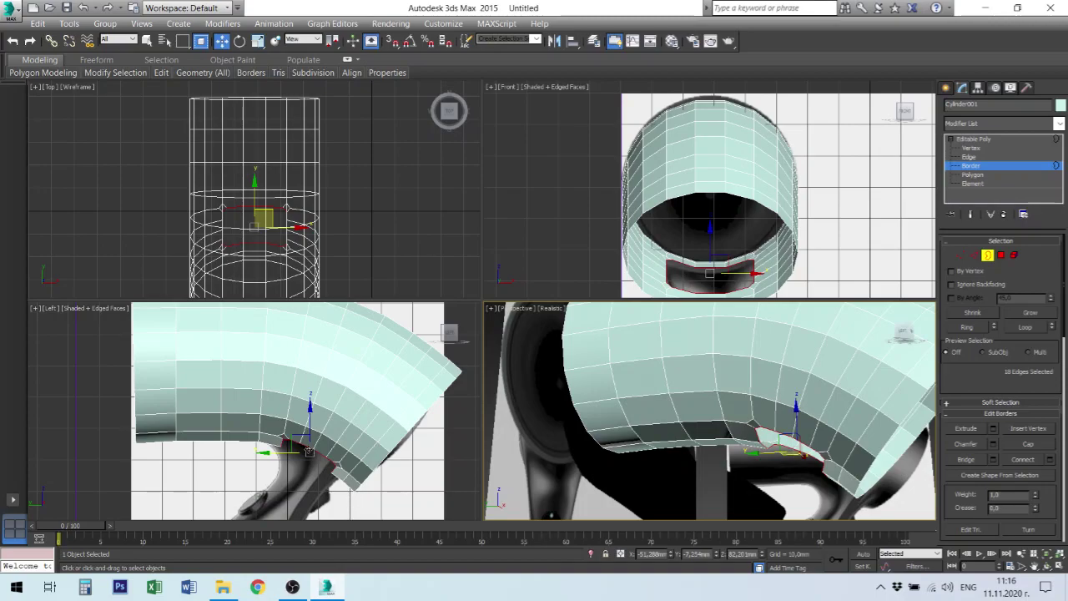
pyautogui.click(309, 451)
pyautogui.hotkey('alt', 'w')
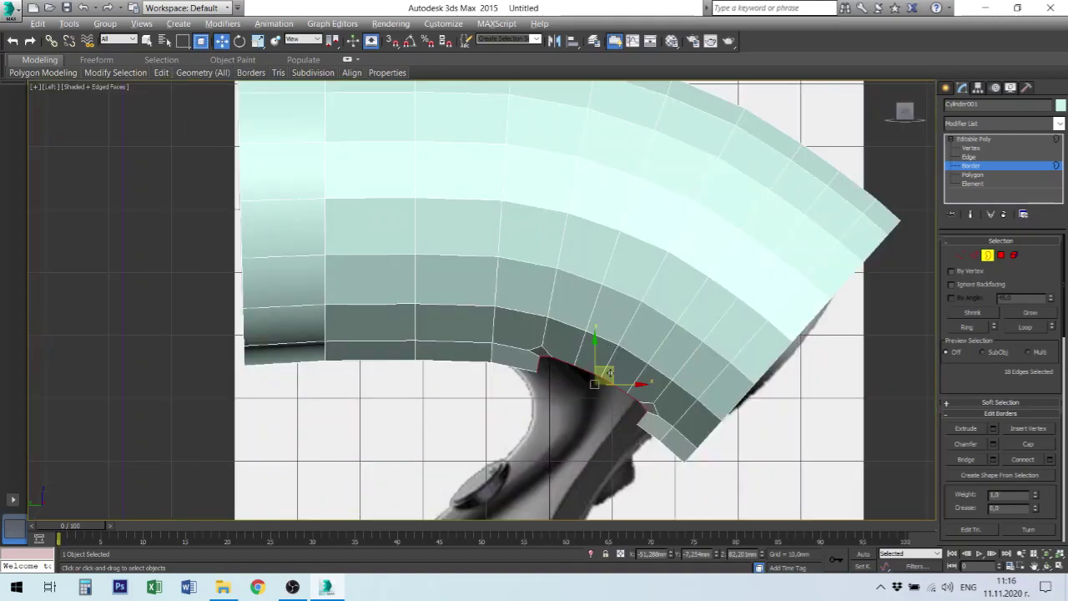
pyautogui.moveTo(631, 365); pyautogui.dragTo(641, 278, button='middle')
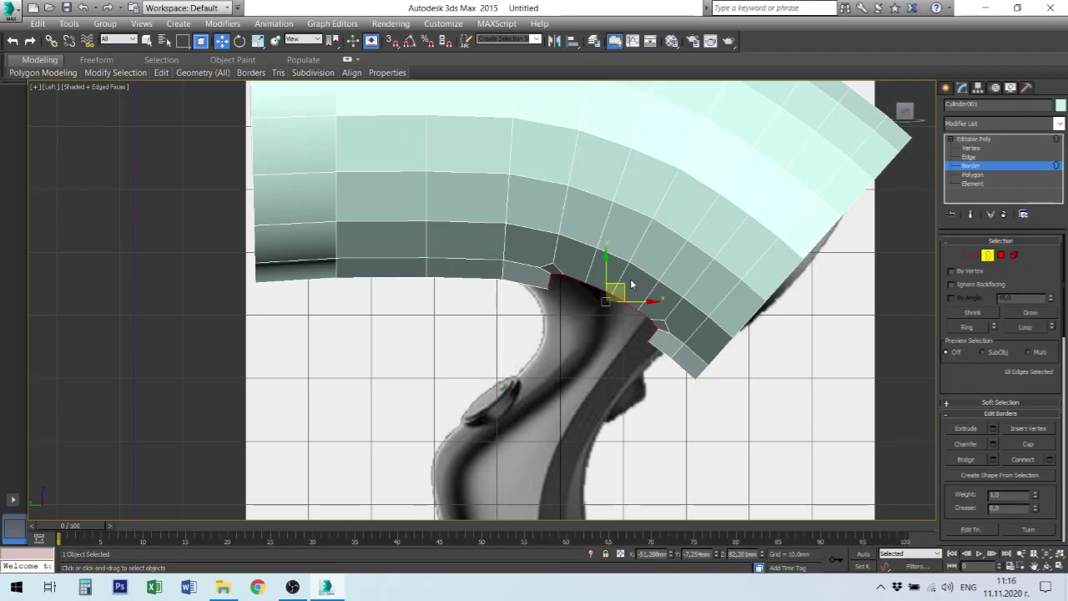
pyautogui.press('F3')
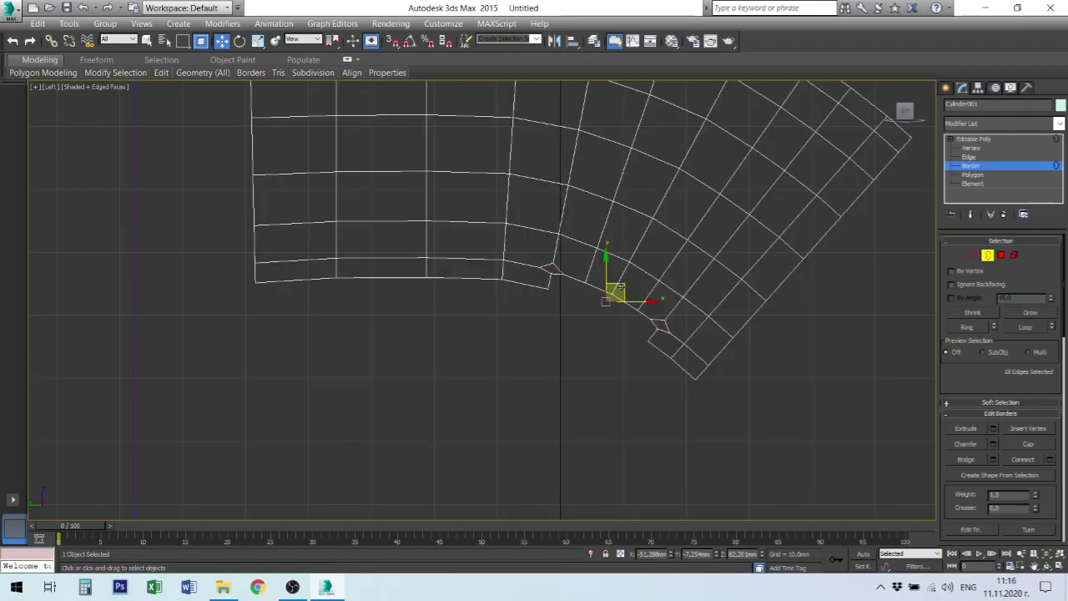
# Return to shaded display and try a Shift-drag extrusion from the border, then undo it
pyautogui.press('F3')
pyautogui.moveTo(620, 286)
pyautogui.keyDown('shift'); pyautogui.mouseDown()
pyautogui.moveTo(588, 317)
pyautogui.moveTo(606, 329)
pyautogui.mouseUp(); pyautogui.keyUp('shift')
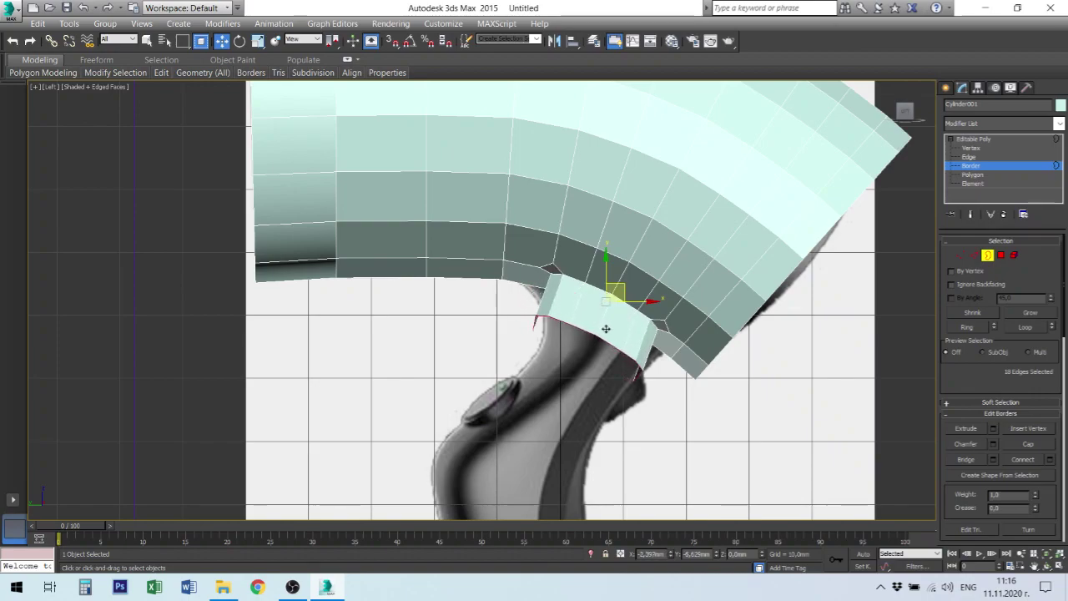
pyautogui.keyDown('shift'); pyautogui.moveTo(605, 329); pyautogui.dragTo(606, 330); pyautogui.keyUp('shift')
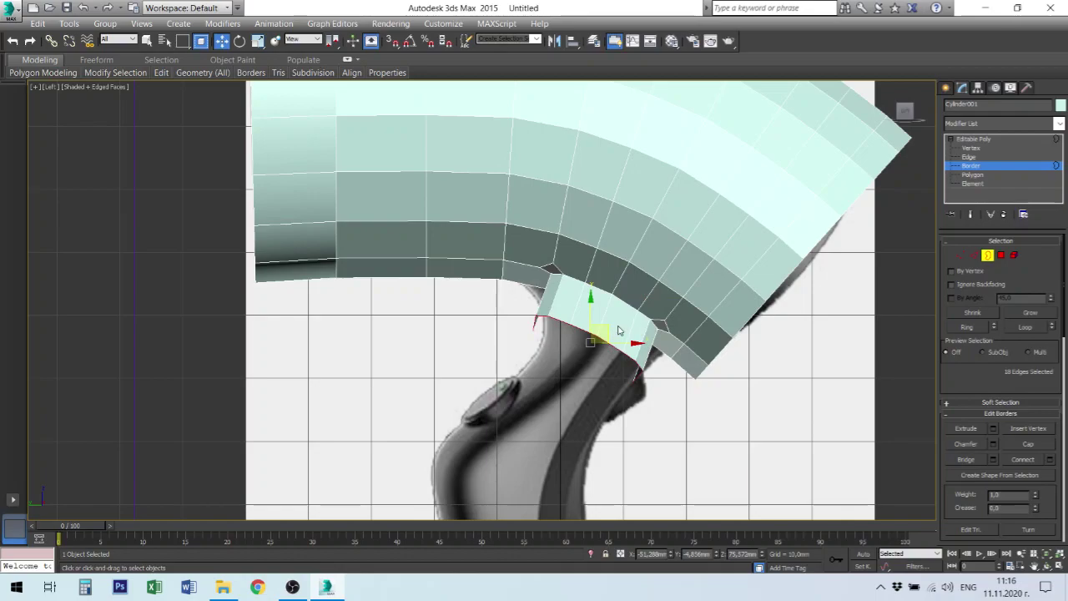
pyautogui.hotkey('ctrl', 'z')
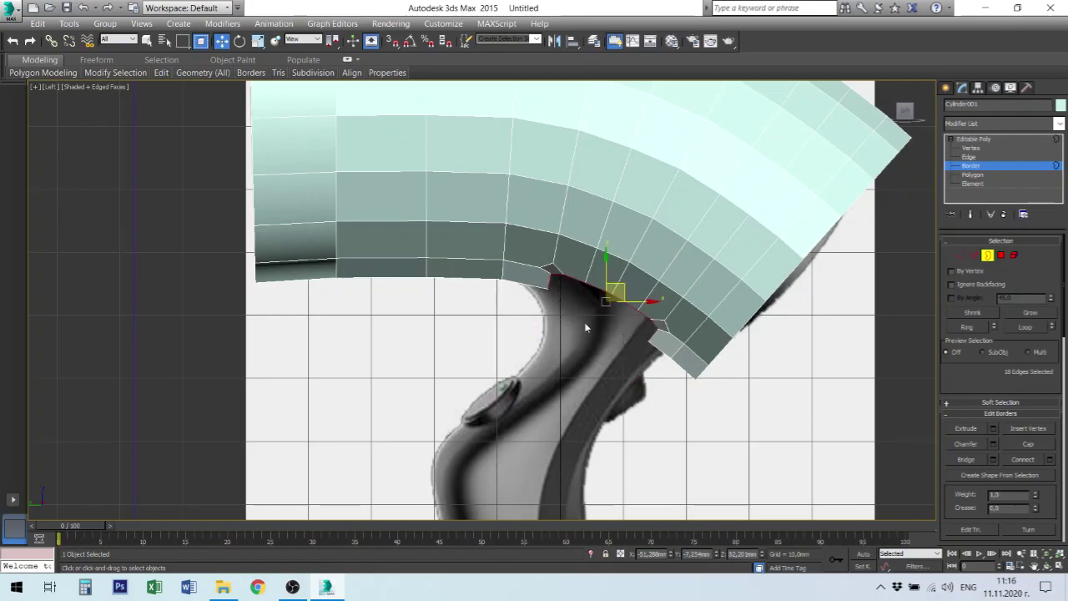
# Make Scale the active transform for the border and restore the four-view layout
pyautogui.rightClick(638, 307)
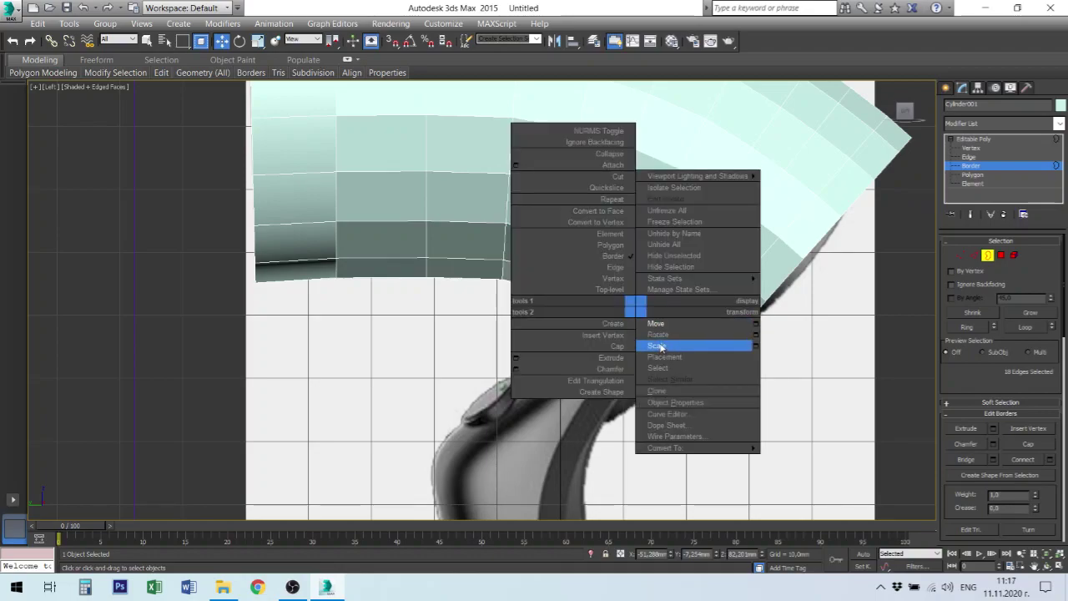
pyautogui.click(659, 346)
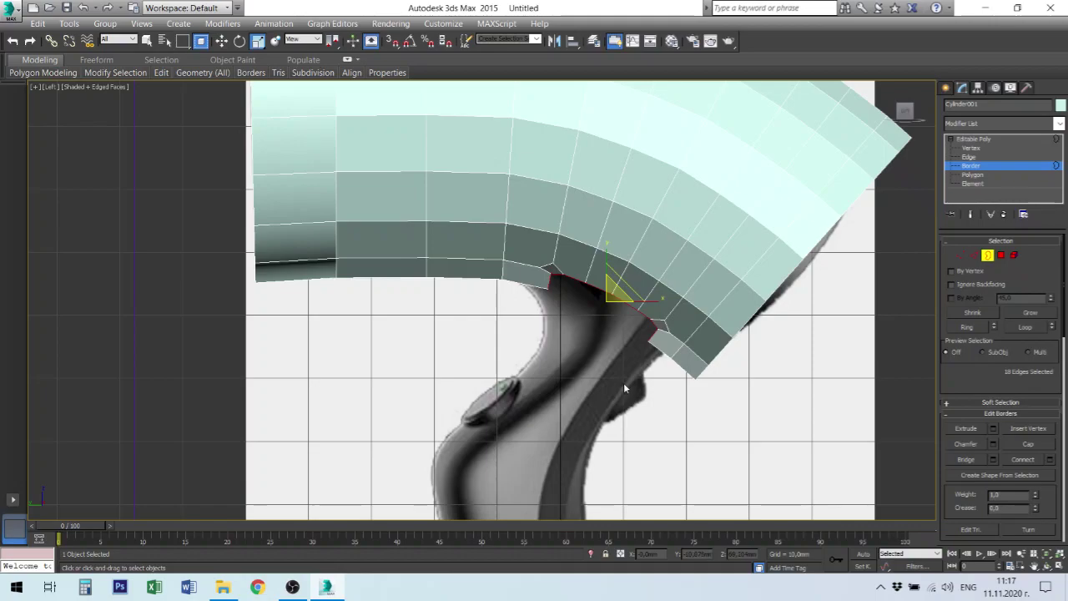
pyautogui.hotkey('alt', 'w')
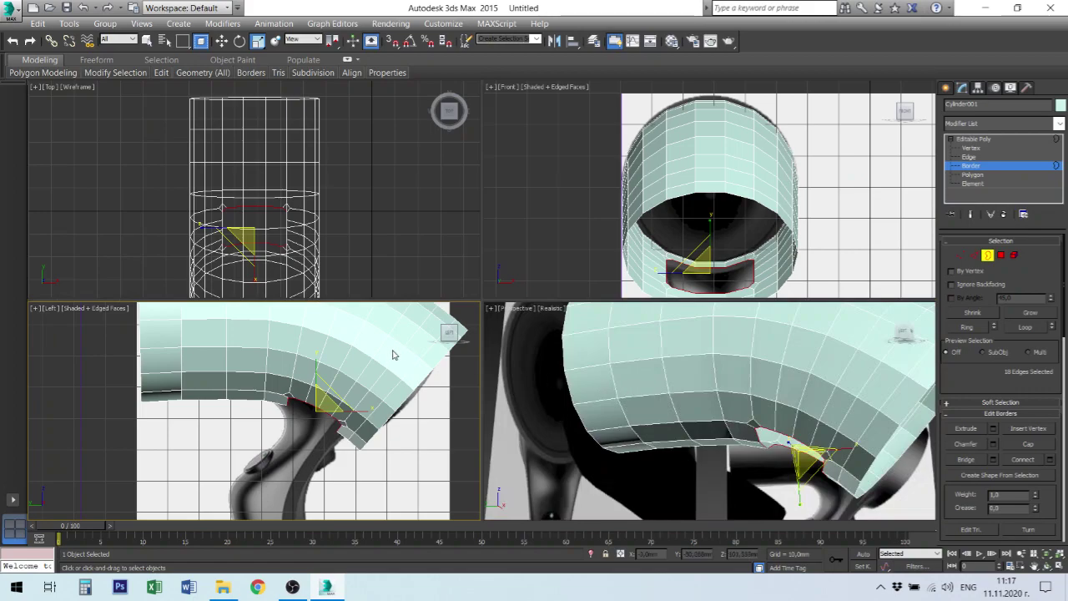
# In the maximized Top view, stretch the border along Y to 123% and orbit to an angled view
pyautogui.click(263, 225)
pyautogui.hotkey('alt', 'w')
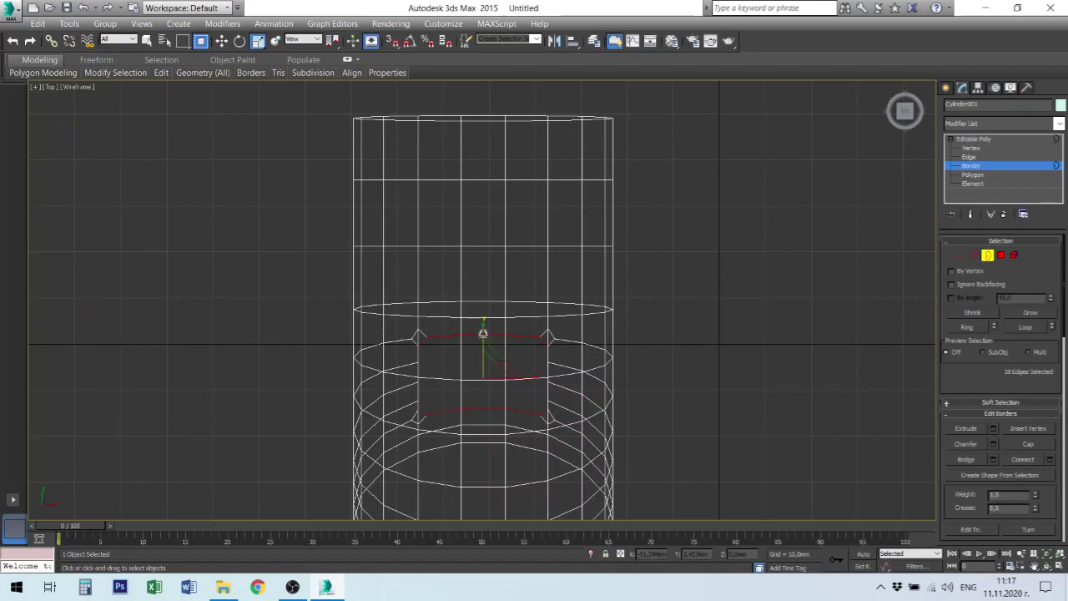
pyautogui.moveTo(484, 332); pyautogui.dragTo(483, 320)
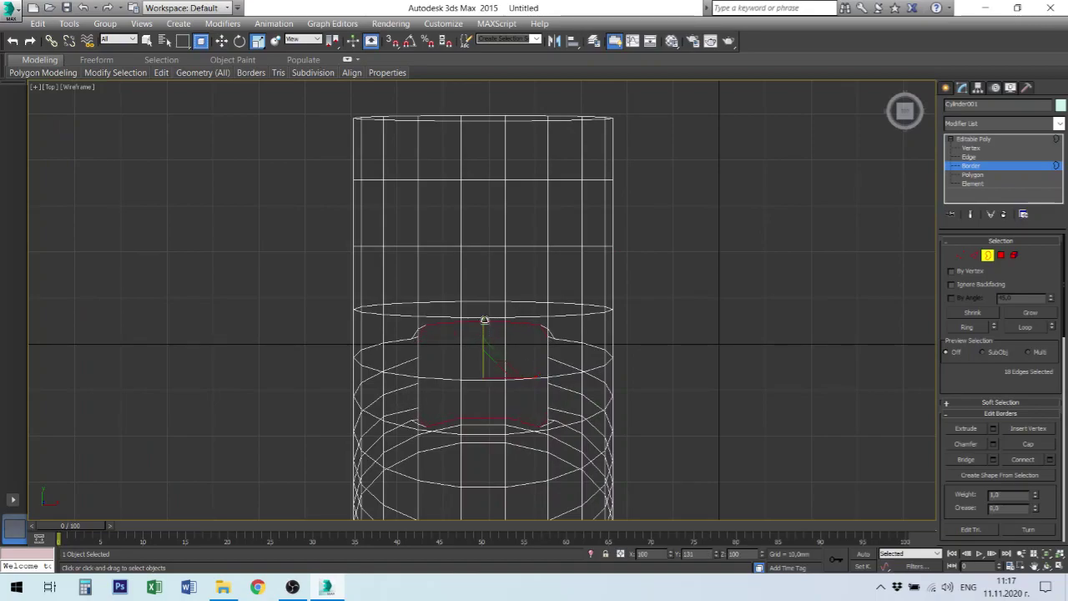
pyautogui.scroll(3, 548, 329)
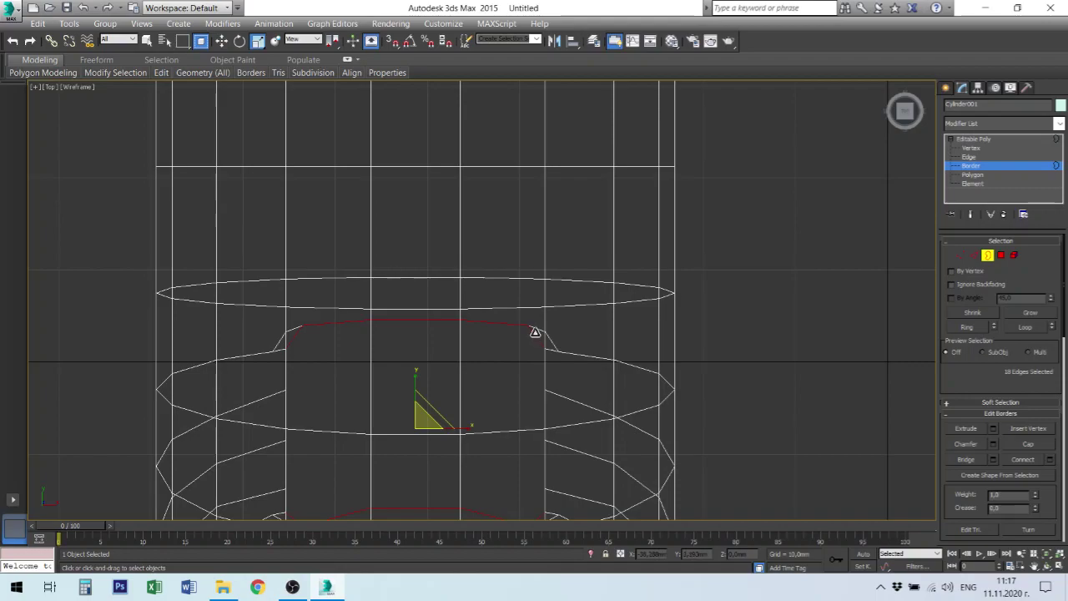
pyautogui.moveTo(513, 427); pyautogui.dragTo(524, 333, button='middle')
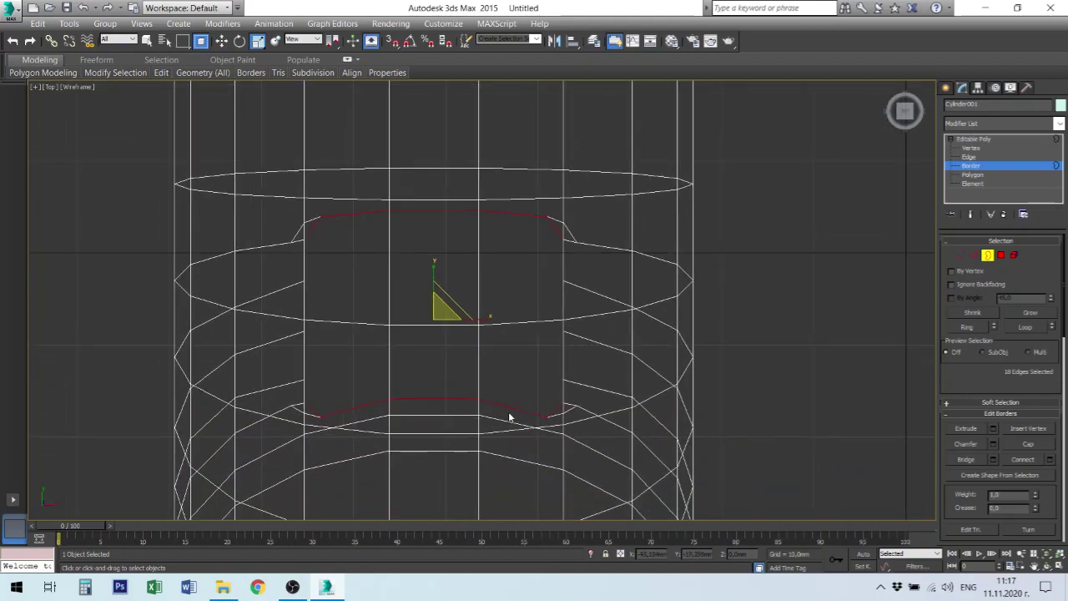
pyautogui.moveTo(499, 394)
pyautogui.keyDown('alt'); pyautogui.mouseDown(button='middle')
pyautogui.moveTo(534, 379)
pyautogui.moveTo(524, 382)
pyautogui.moveTo(578, 327)
pyautogui.moveTo(625, 248)
pyautogui.moveTo(634, 279)
pyautogui.moveTo(547, 328)
pyautogui.moveTo(554, 335)
pyautogui.mouseUp(button='middle'); pyautogui.keyUp('alt')
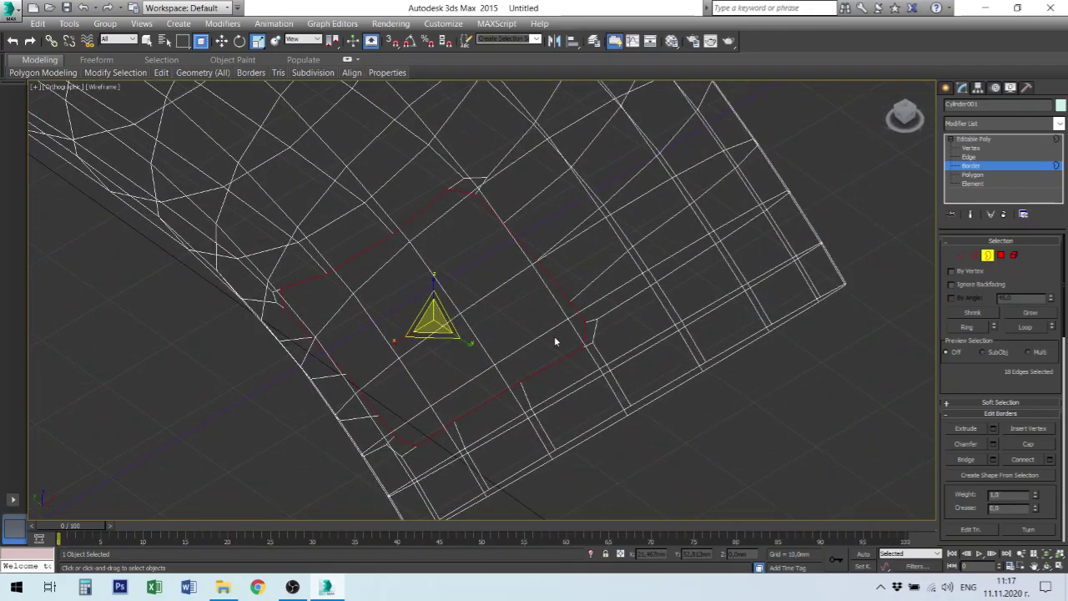
# Select edges along the loop beside the handle opening, then convert the selection to vertices
pyautogui.click(969, 157)
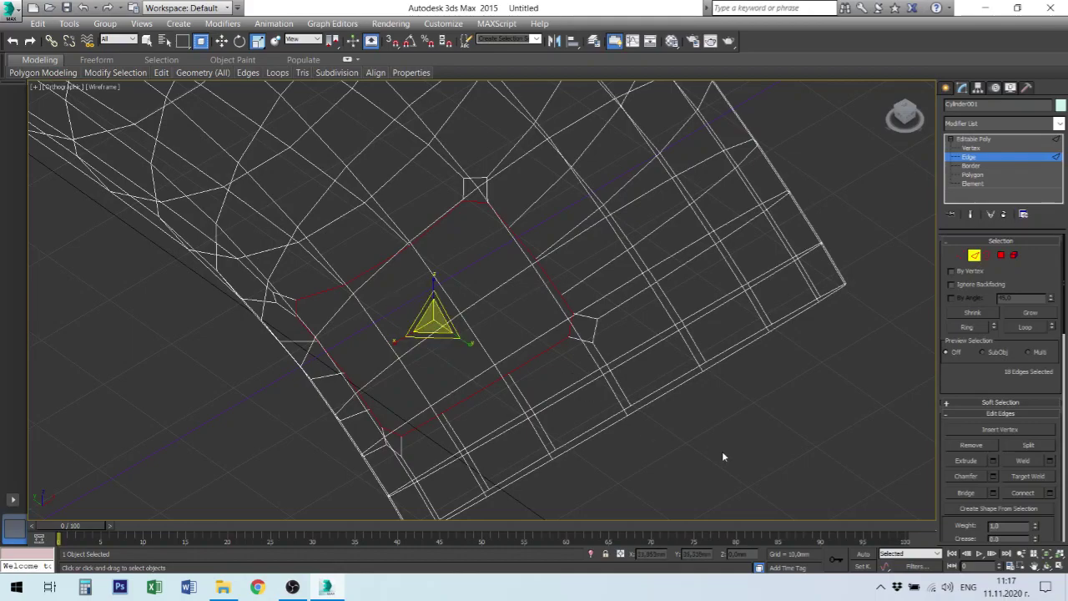
pyautogui.click(835, 355)
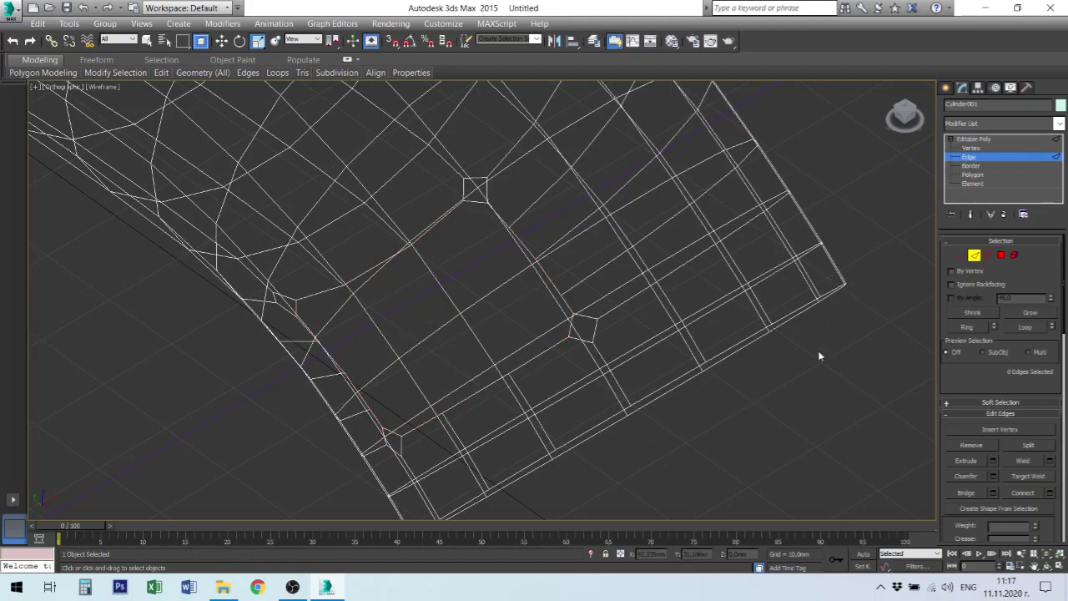
pyautogui.click(338, 291)
pyautogui.keyDown('ctrl'); pyautogui.click(375, 267); pyautogui.keyUp('ctrl')
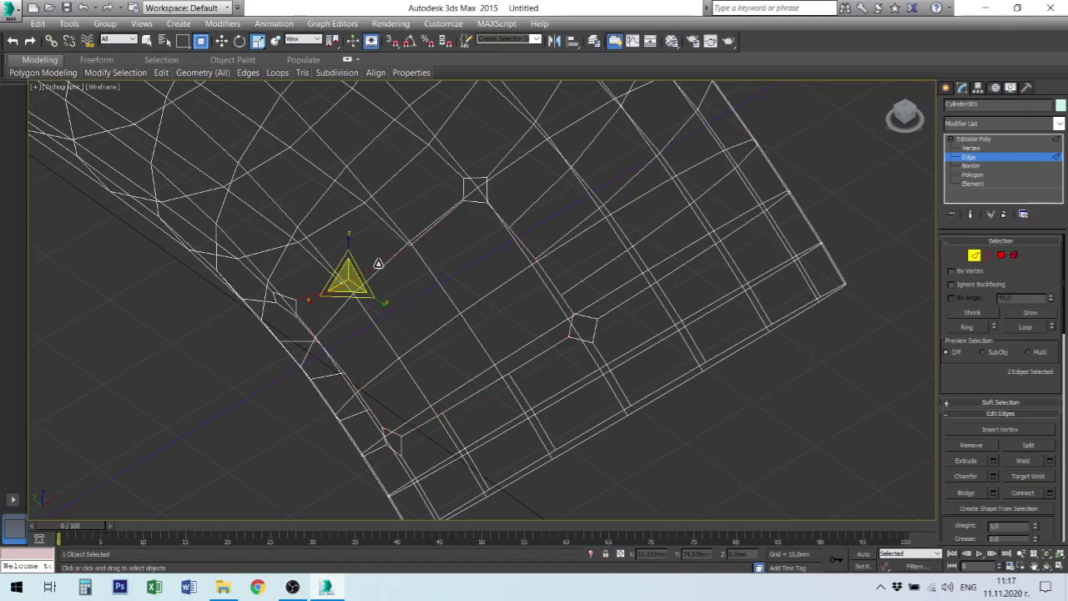
pyautogui.keyDown('ctrl'); pyautogui.click(430, 230); pyautogui.keyUp('ctrl')
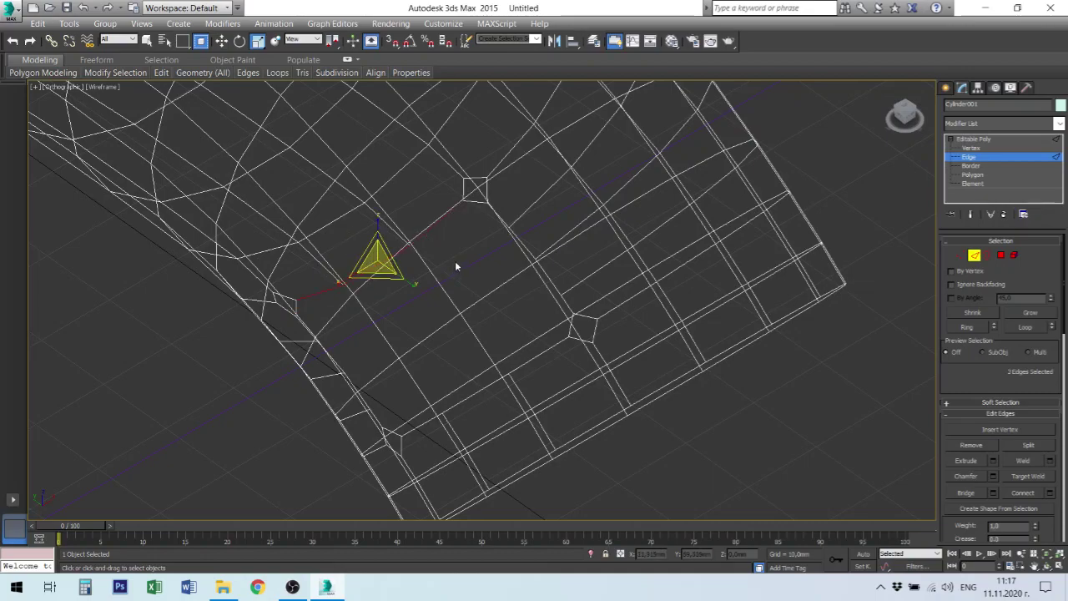
pyautogui.keyDown('alt'); pyautogui.moveTo(455, 260); pyautogui.dragTo(817, 205, button='middle'); pyautogui.keyUp('alt')
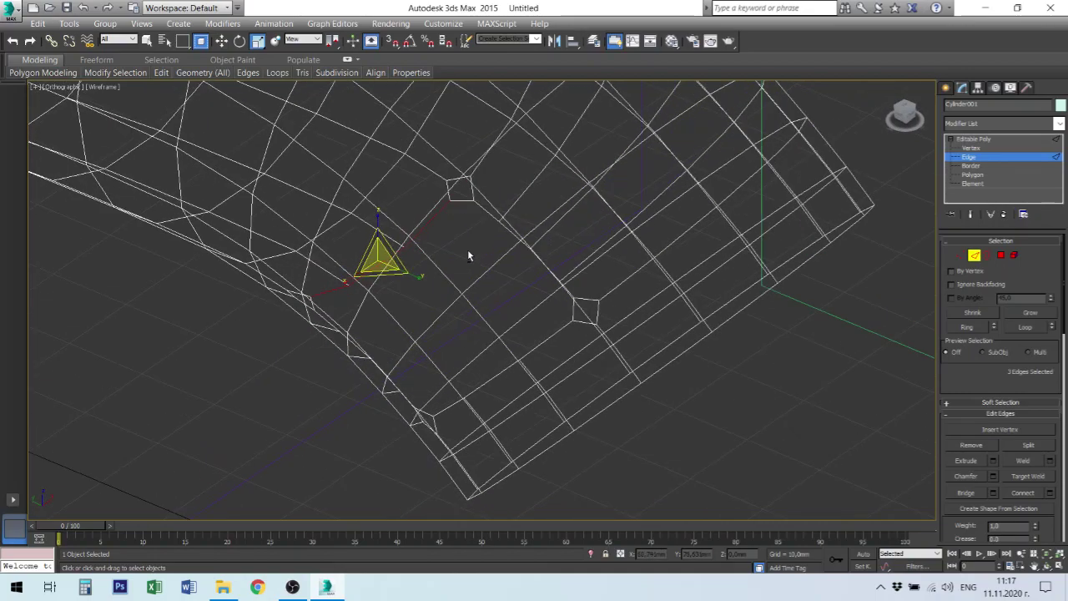
pyautogui.click(971, 148)
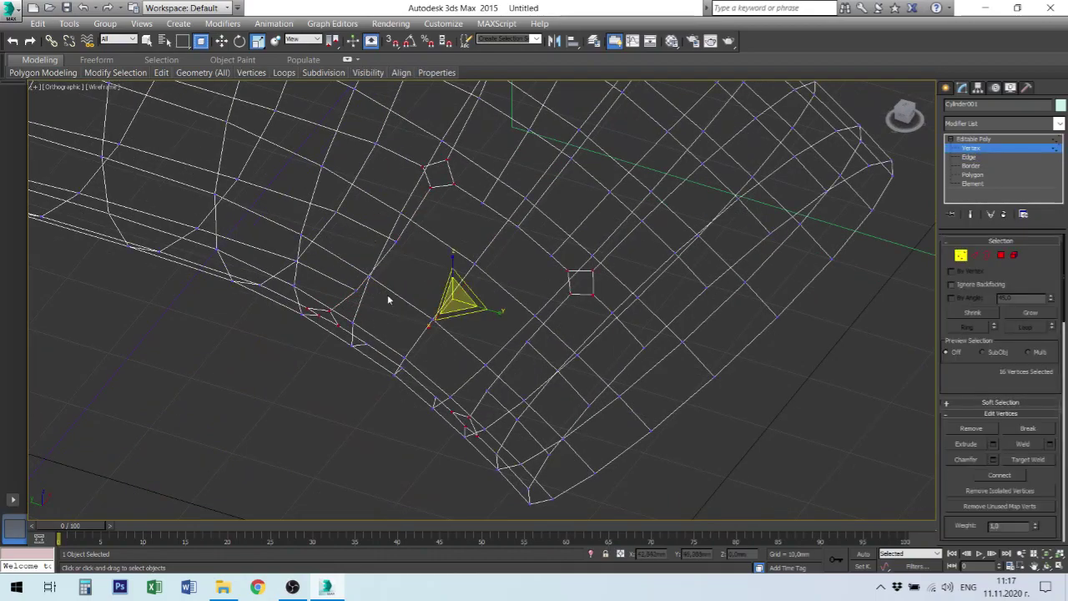
# Nudge two vertices at the handle opening slightly left and up
pyautogui.moveTo(387, 298)
pyautogui.keyDown('alt'); pyautogui.mouseDown(button='middle')
pyautogui.moveTo(411, 300)
pyautogui.moveTo(364, 293)
pyautogui.mouseUp(button='middle'); pyautogui.keyUp('alt')
pyautogui.keyDown('ctrl'); pyautogui.click(357, 290); pyautogui.keyUp('ctrl')
pyautogui.keyDown('ctrl'); pyautogui.click(386, 234); pyautogui.keyUp('ctrl')
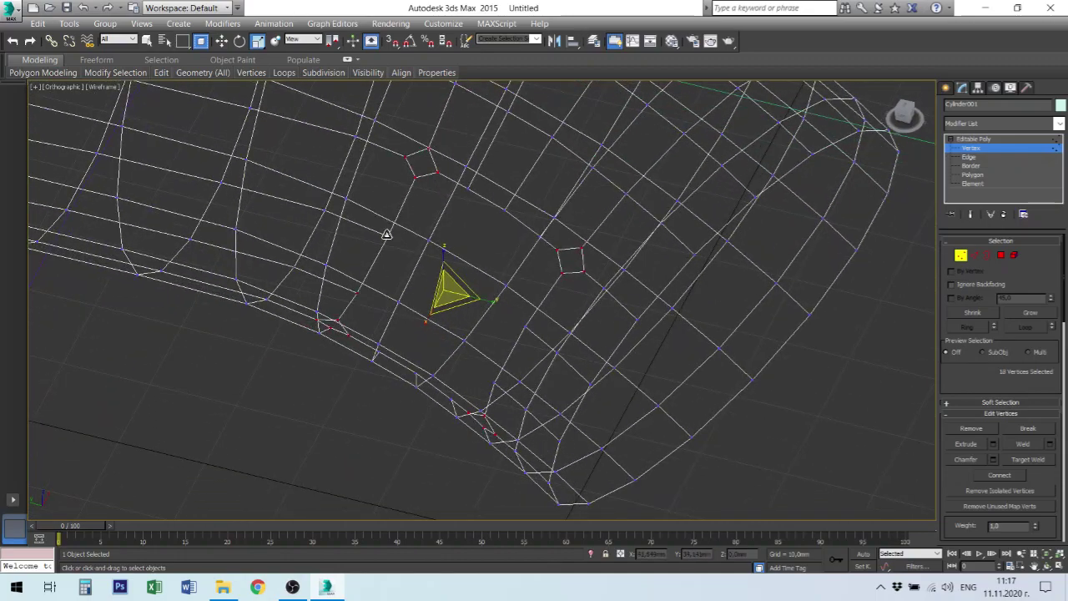
pyautogui.rightClick(436, 278)
pyautogui.click(456, 282)
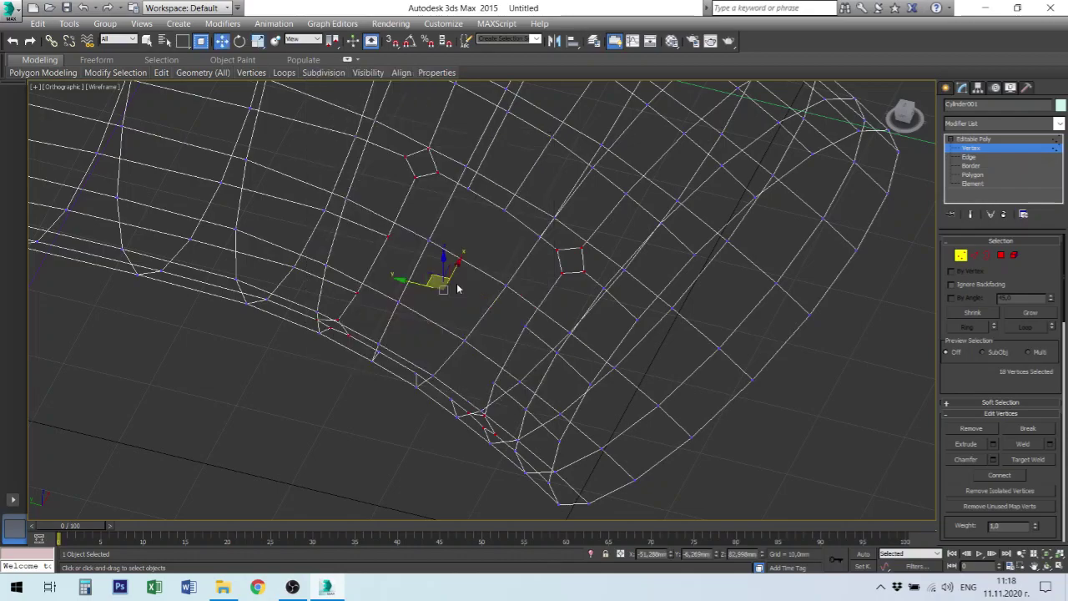
pyautogui.moveTo(412, 280); pyautogui.dragTo(403, 276)
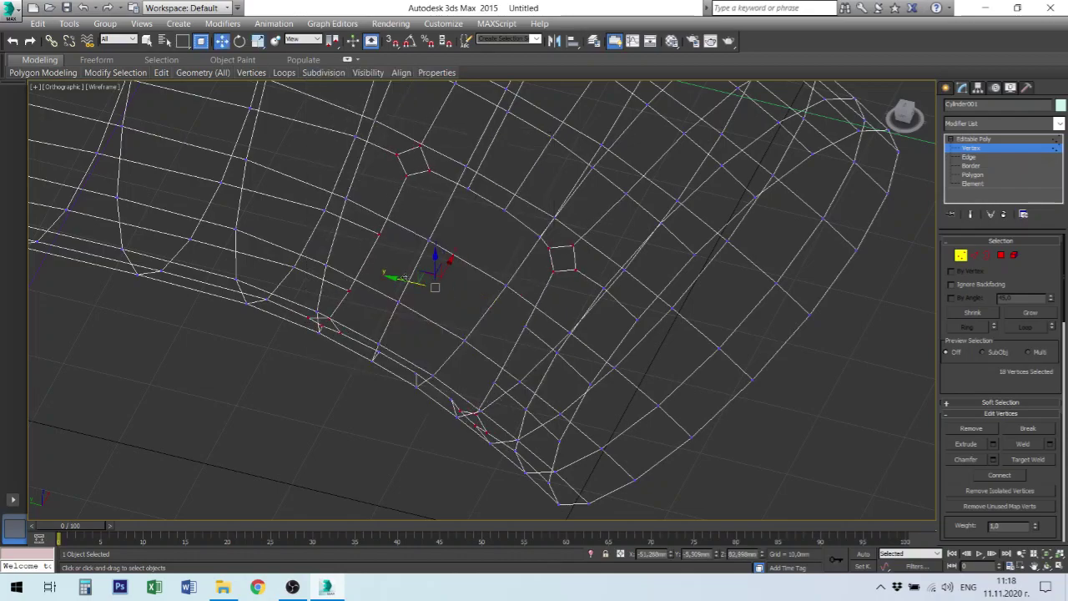
# Drag another pair of vertices near the opening to straighten its edge
pyautogui.click(456, 295)
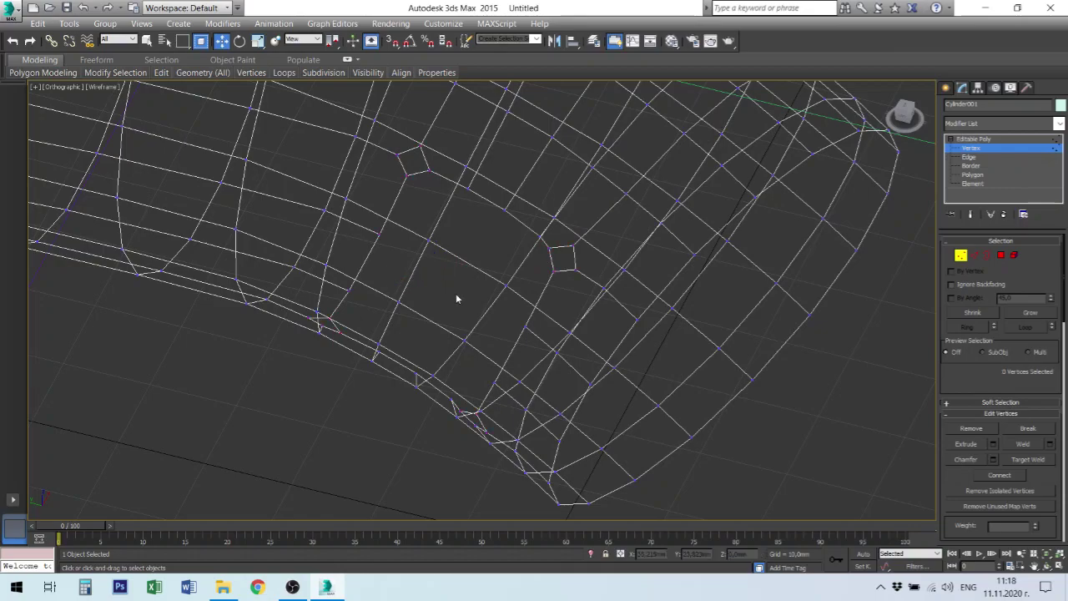
pyautogui.doubleClick(410, 269)
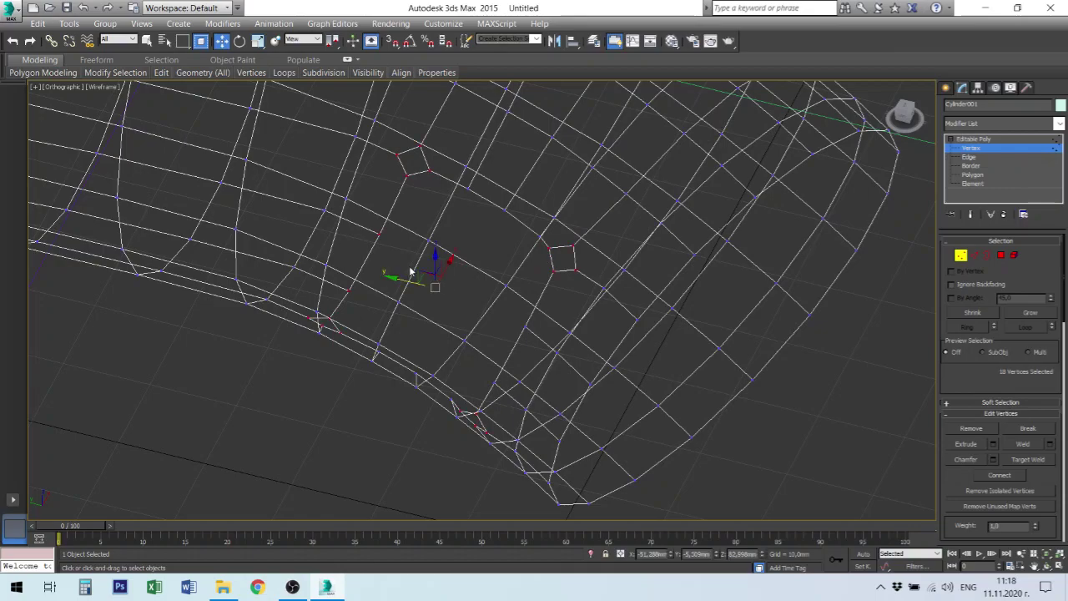
pyautogui.click(396, 261)
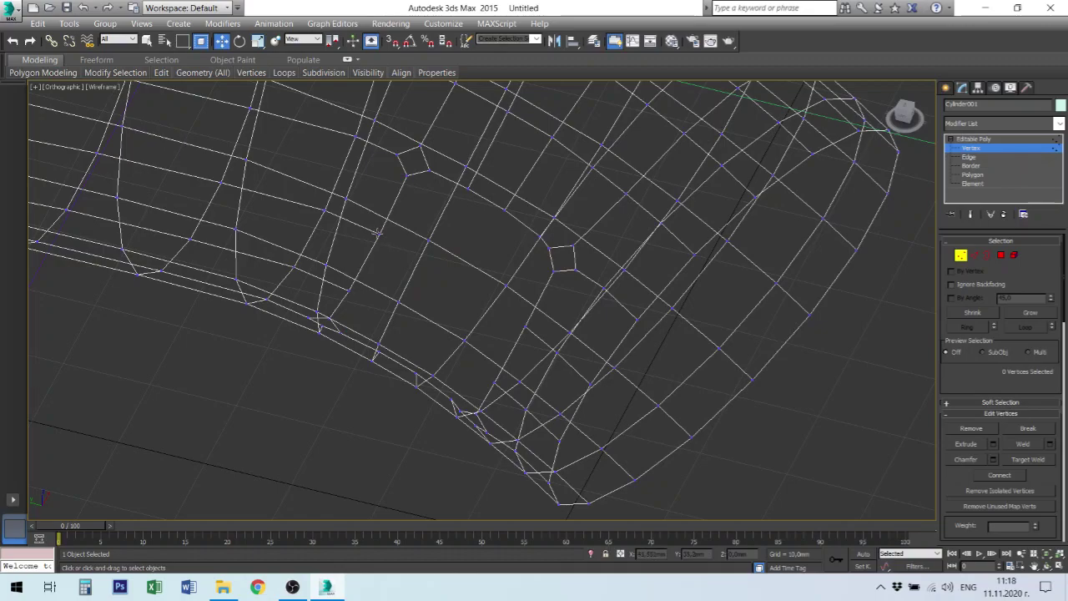
pyautogui.click(378, 233)
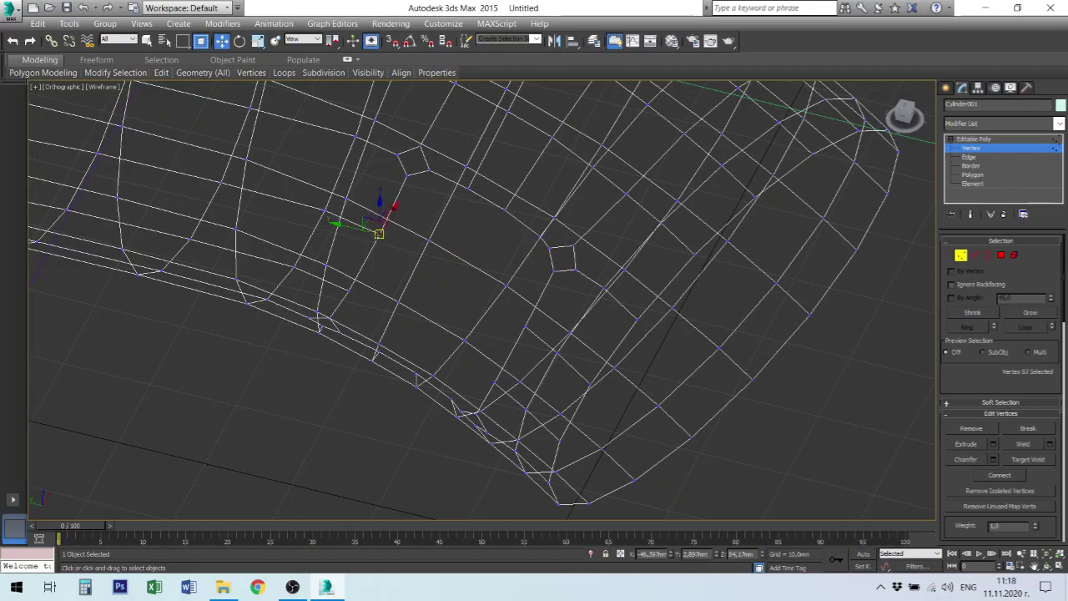
pyautogui.keyDown('ctrl'); pyautogui.click(350, 289); pyautogui.keyUp('ctrl')
pyautogui.moveTo(363, 262); pyautogui.dragTo(317, 248)
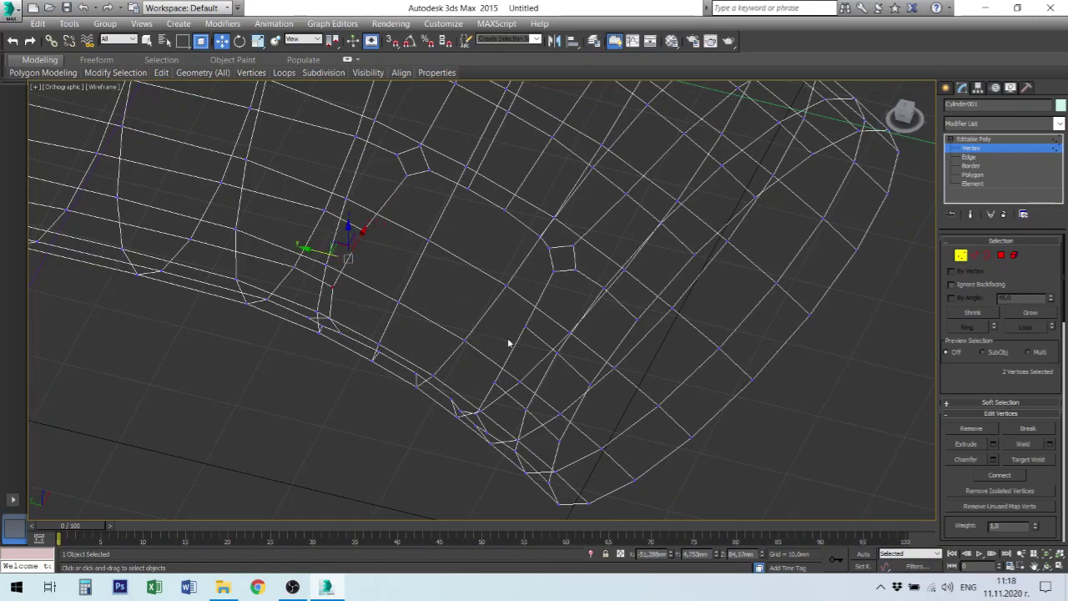
# Raise two corner vertices of the opening to smooth that edge, undoing a bad attempt
pyautogui.keyDown('alt'); pyautogui.moveTo(527, 337); pyautogui.dragTo(534, 348, button='middle'); pyautogui.keyUp('alt')
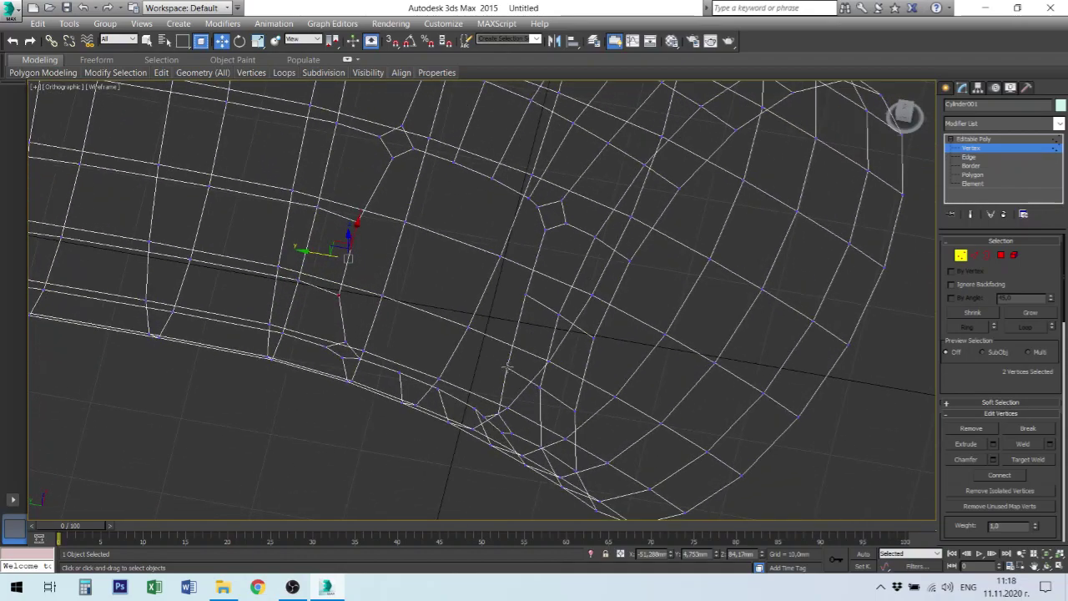
pyautogui.click(507, 366)
pyautogui.keyDown('ctrl'); pyautogui.click(526, 294); pyautogui.keyUp('ctrl')
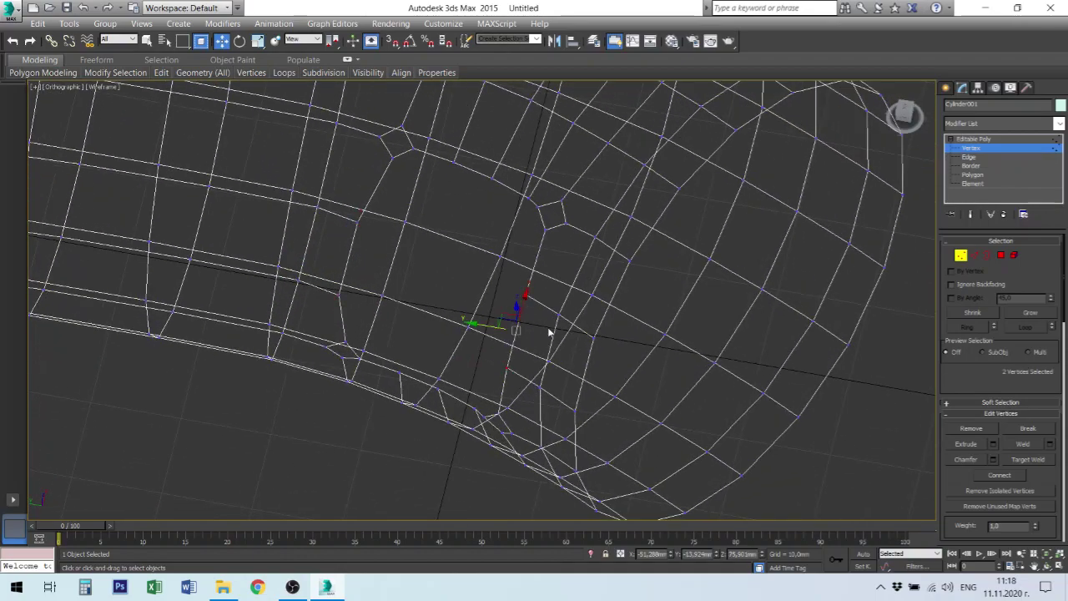
pyautogui.moveTo(556, 320)
pyautogui.keyDown('alt'); pyautogui.mouseDown(button='middle')
pyautogui.moveTo(553, 282)
pyautogui.moveTo(574, 269)
pyautogui.mouseUp(button='middle'); pyautogui.keyUp('alt')
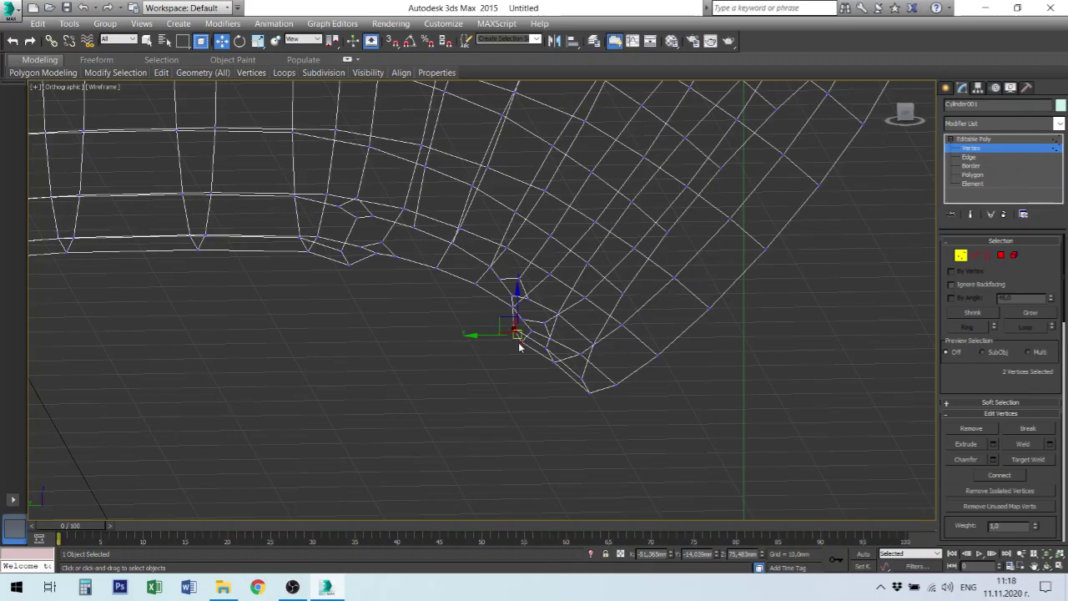
pyautogui.moveTo(507, 318); pyautogui.dragTo(509, 316)
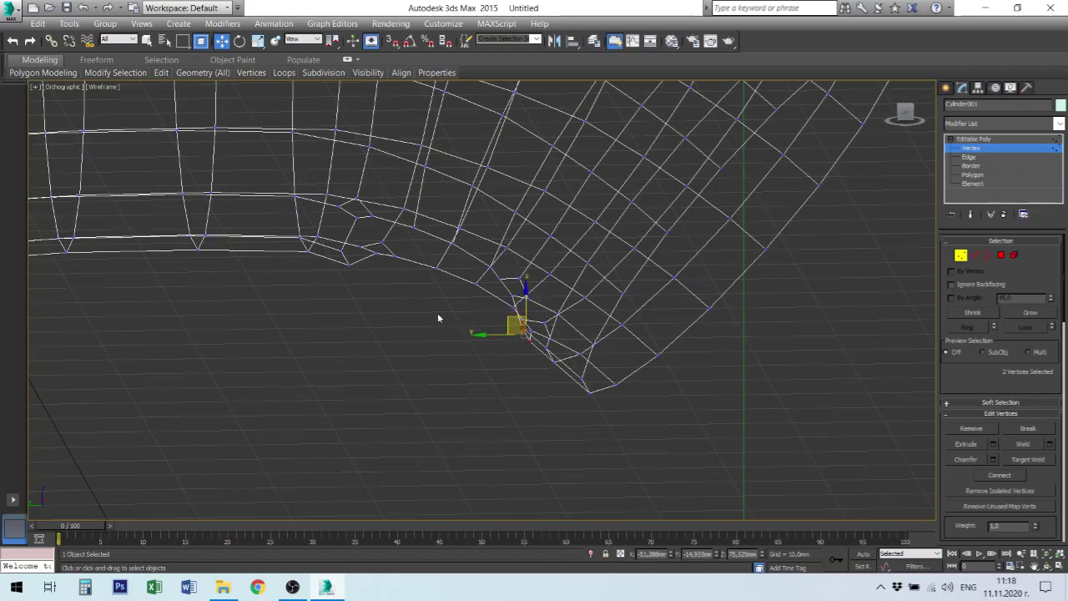
pyautogui.hotkey('ctrl', 'z')
pyautogui.hotkey('ctrl', 'z')
pyautogui.hotkey('ctrl', 'z')
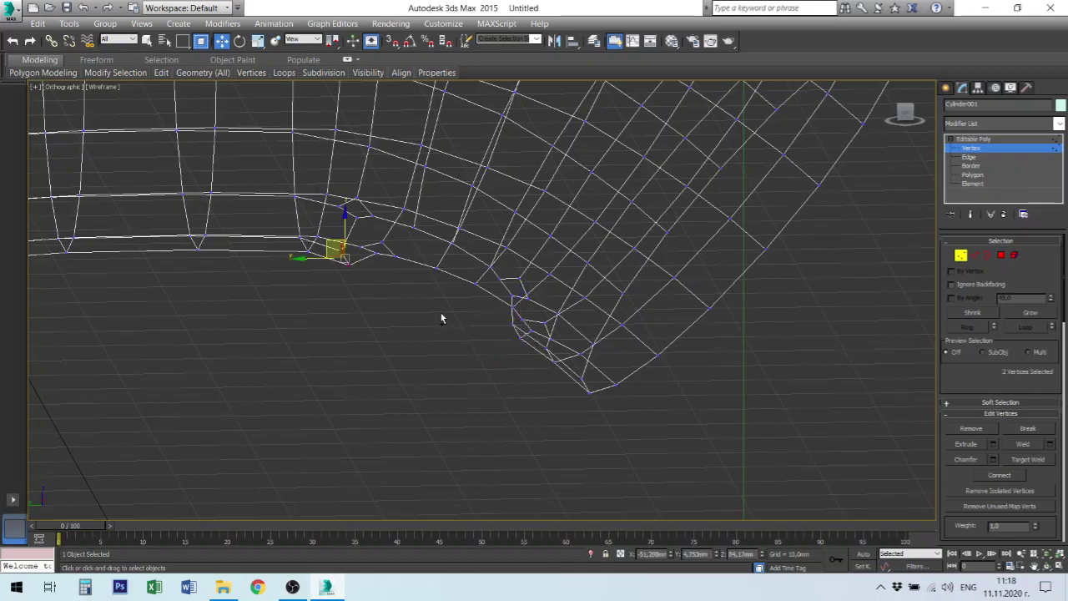
pyautogui.hotkey('ctrl', 'z')
pyautogui.scroll(4, 369, 258)
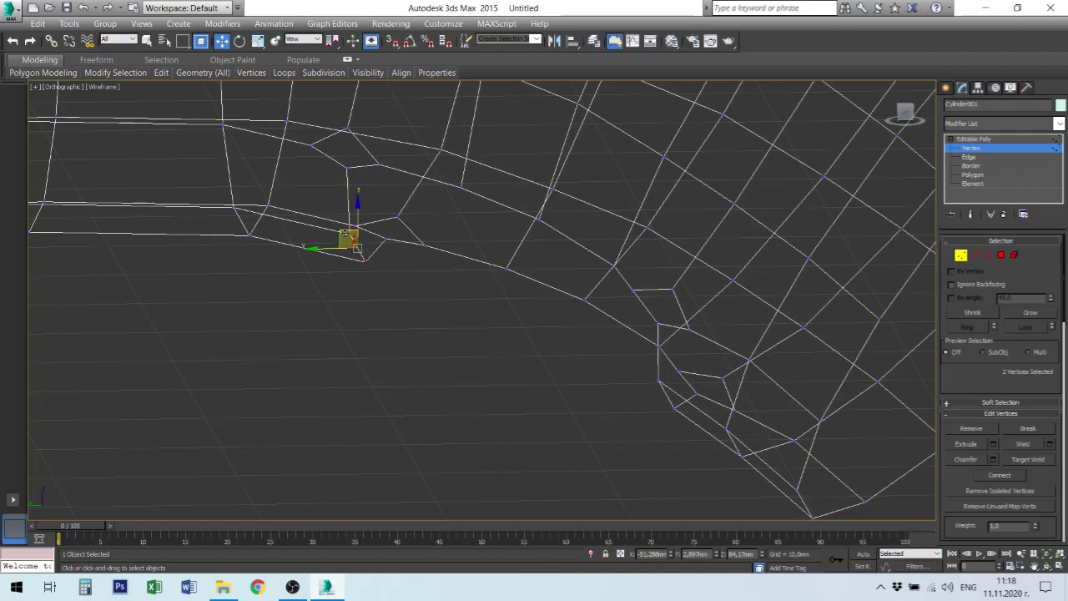
pyautogui.moveTo(346, 235); pyautogui.dragTo(300, 208)
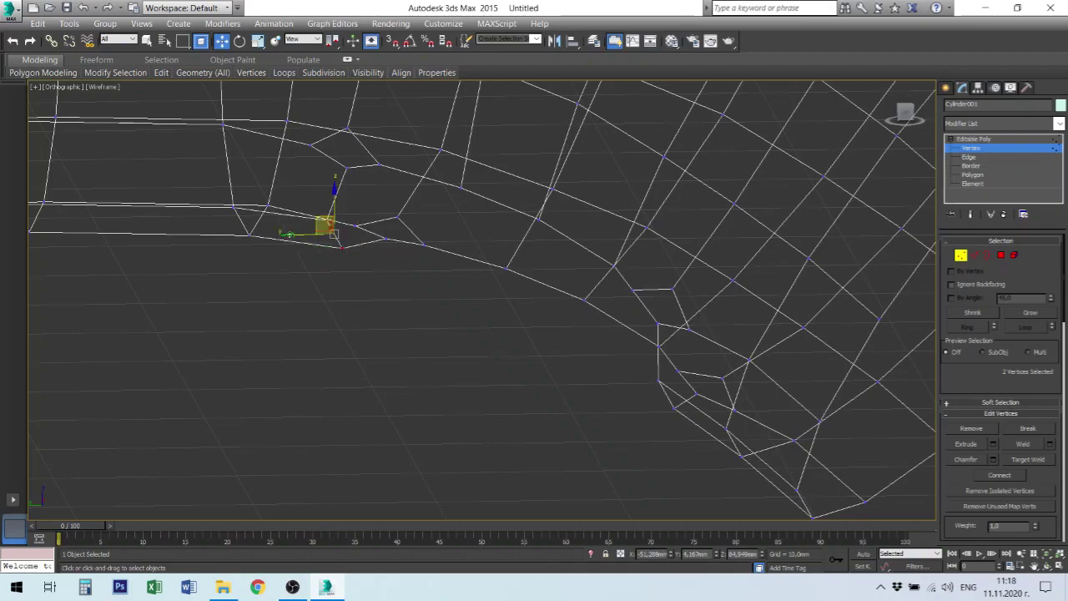
pyautogui.click(654, 413)
# Realign two vertices on the opening's lower edge, then show the model in Top view
pyautogui.keyDown('alt'); pyautogui.moveTo(659, 412); pyautogui.dragTo(671, 421, button='middle'); pyautogui.keyUp('alt')
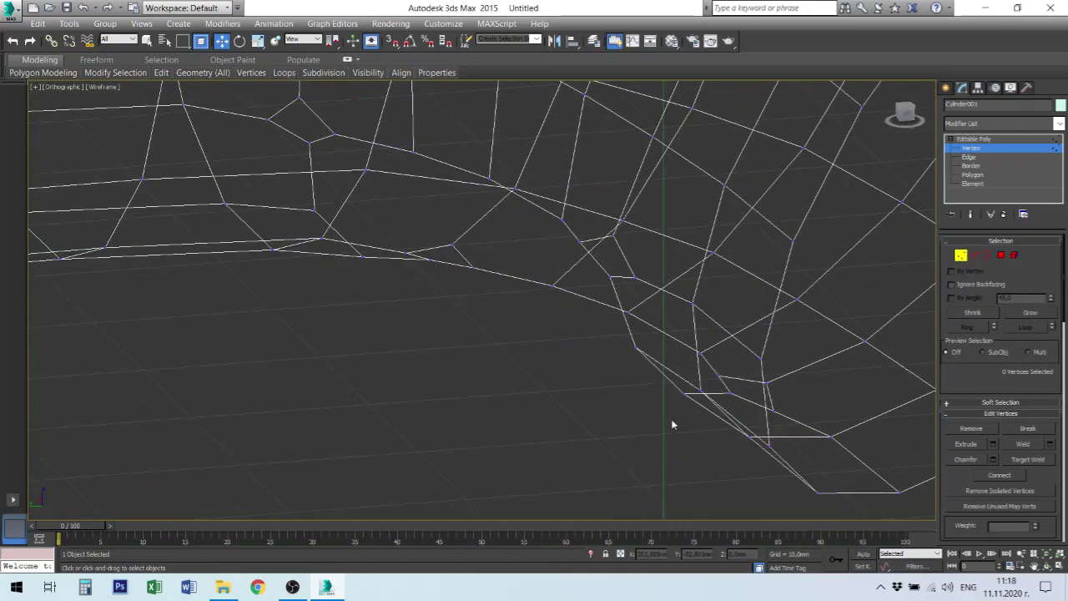
pyautogui.click(682, 395)
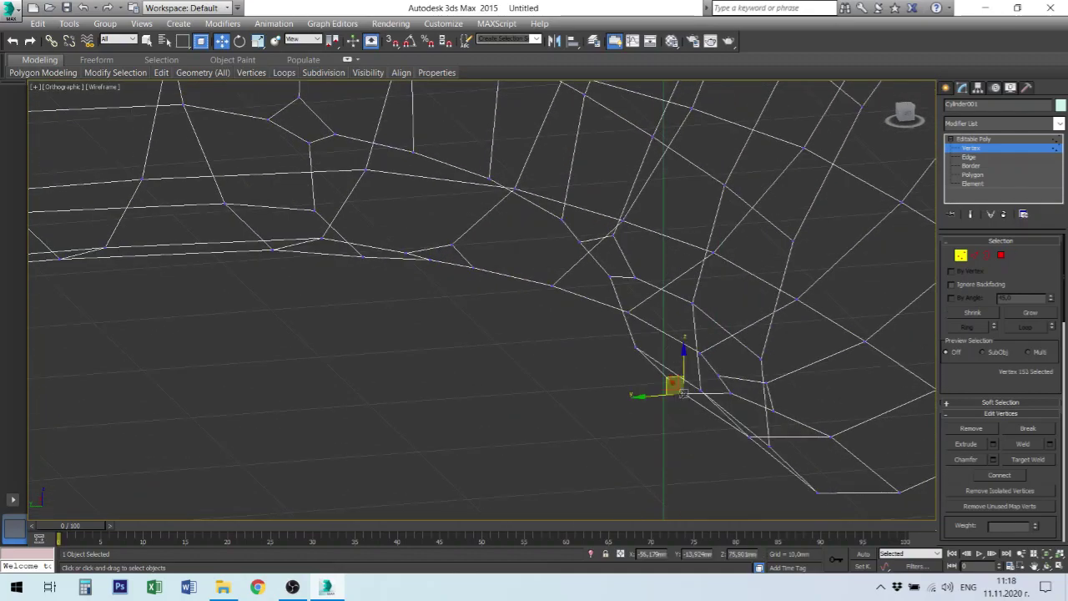
pyautogui.keyDown('ctrl'); pyautogui.click(637, 349); pyautogui.keyUp('ctrl')
pyautogui.keyDown('alt'); pyautogui.moveTo(677, 382); pyautogui.dragTo(667, 361, button='middle'); pyautogui.keyUp('alt')
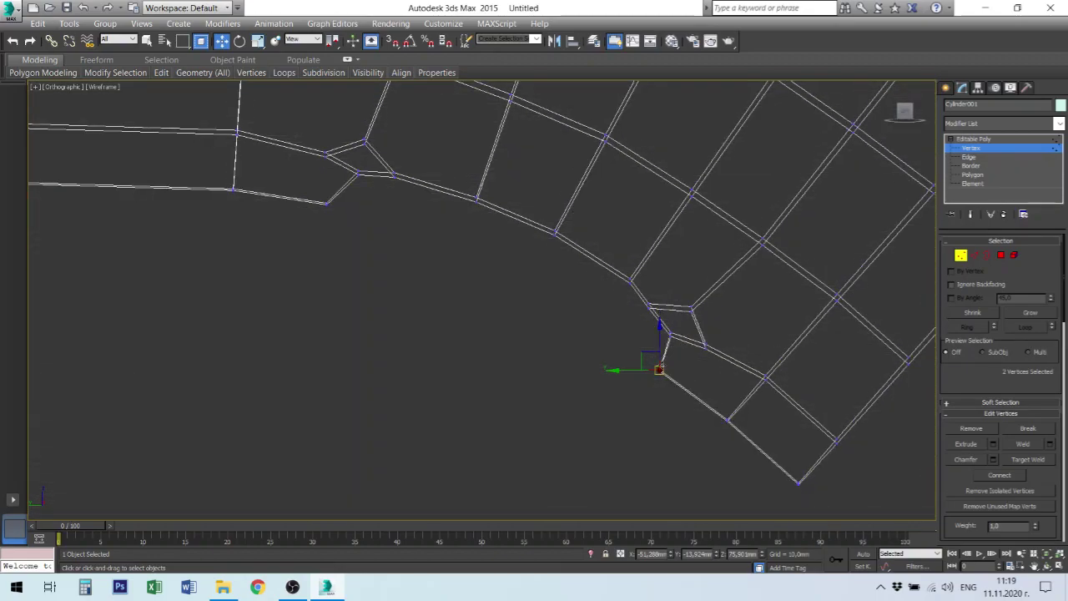
pyautogui.moveTo(649, 354); pyautogui.dragTo(661, 363)
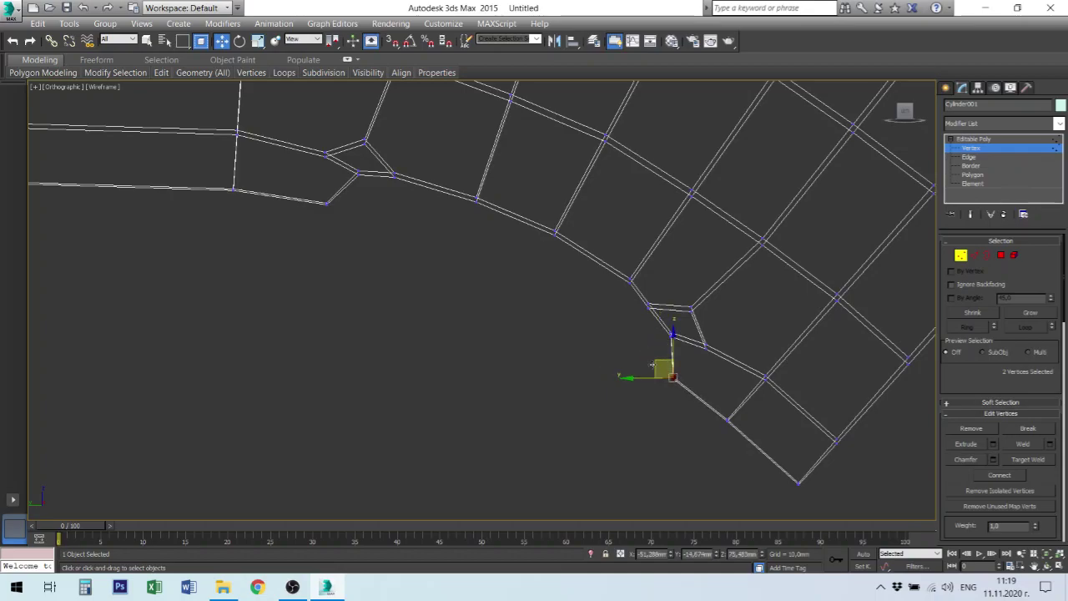
pyautogui.click(624, 356)
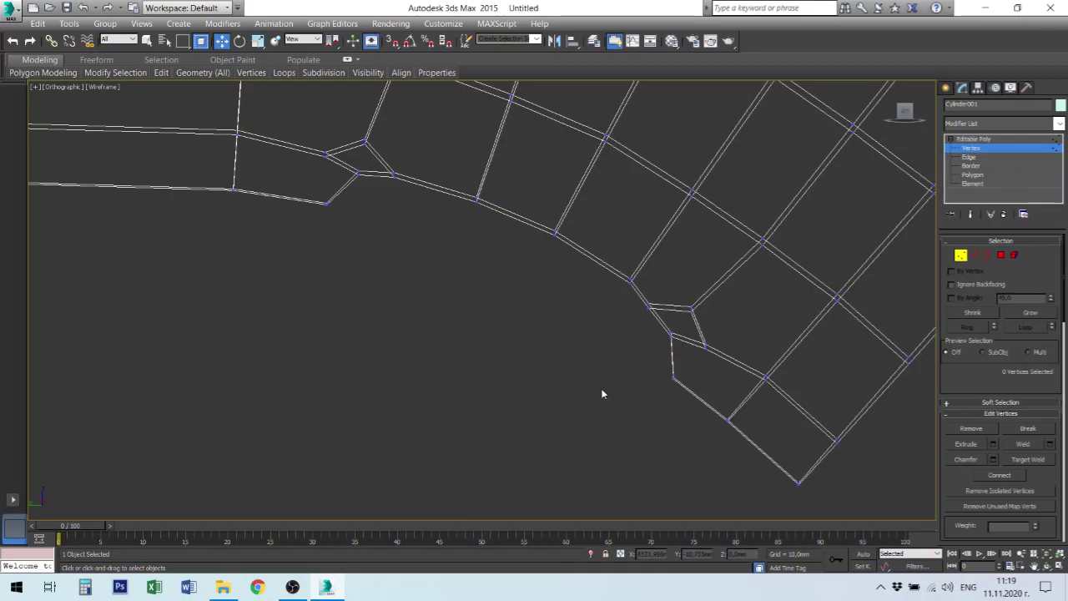
pyautogui.press('t')
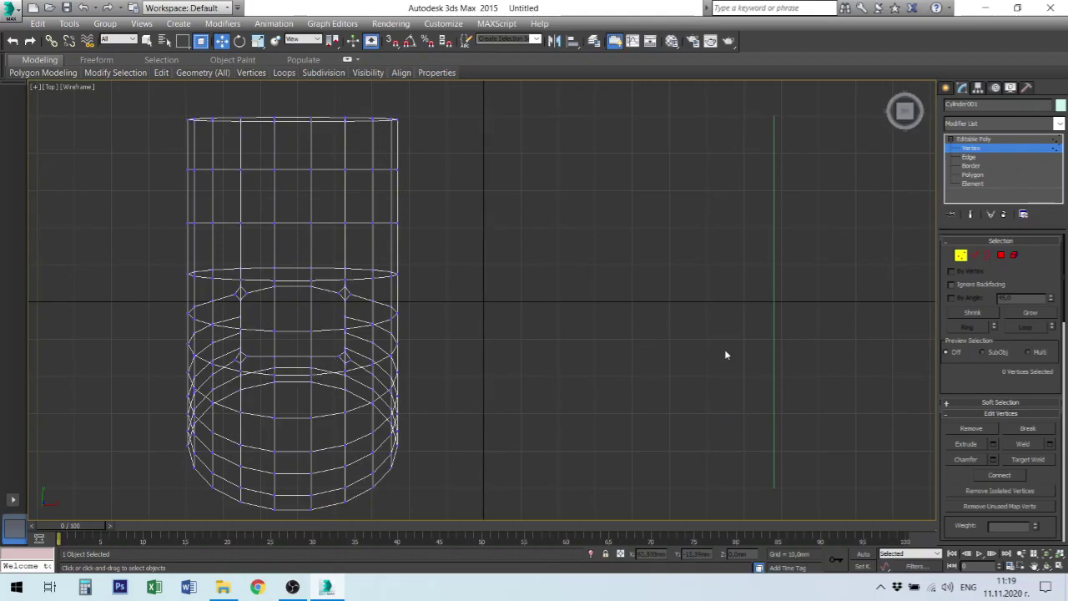
# Shift-drag the tube's bottom open border down in the side view to extrude a short band of faces
pyautogui.click(972, 165)
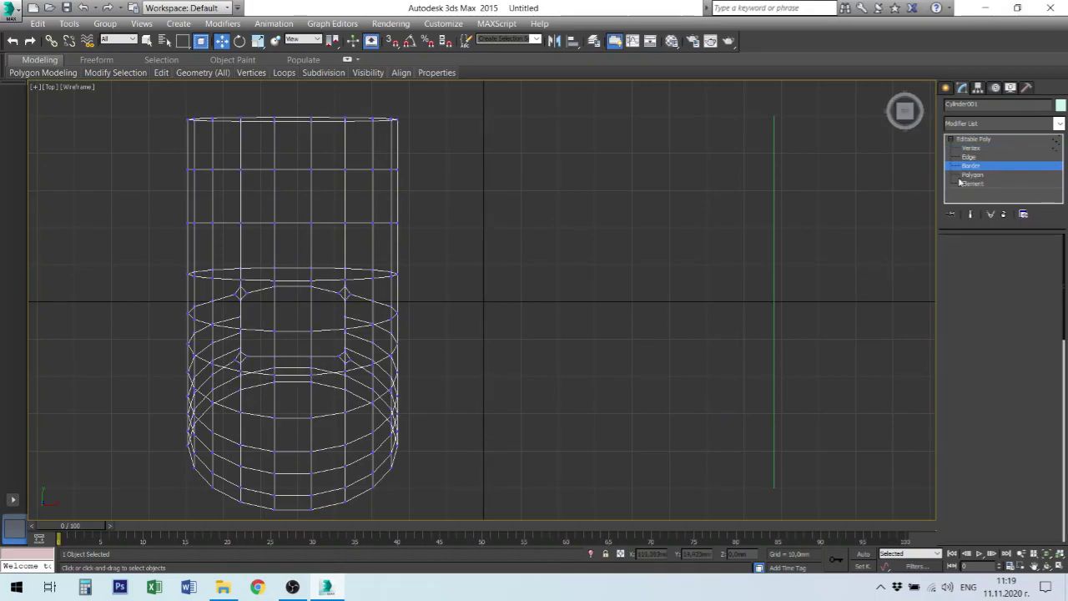
pyautogui.click(296, 289)
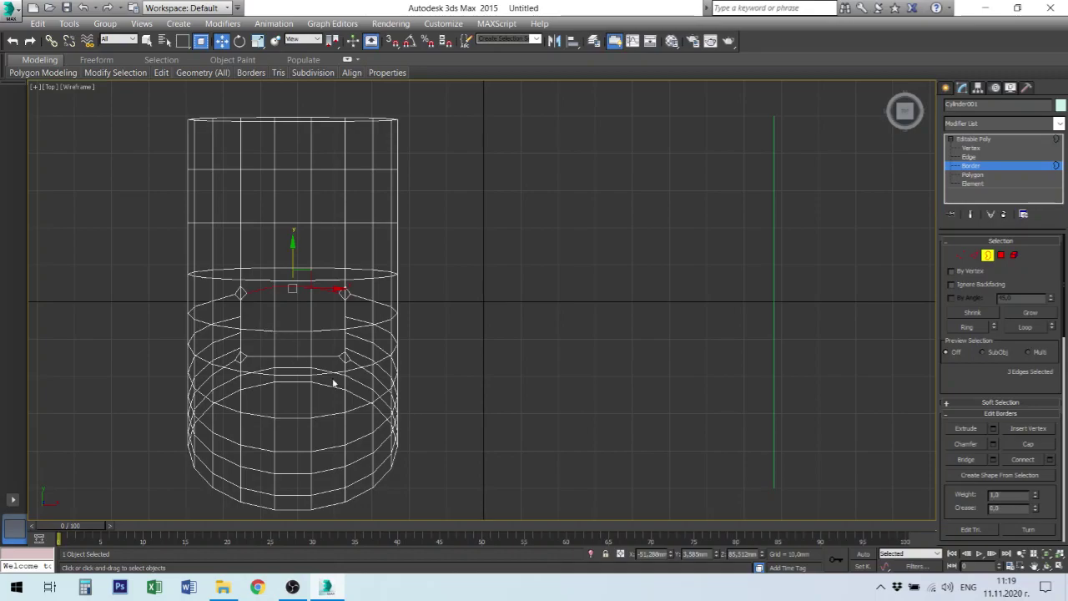
pyautogui.hotkey('alt', 'w')
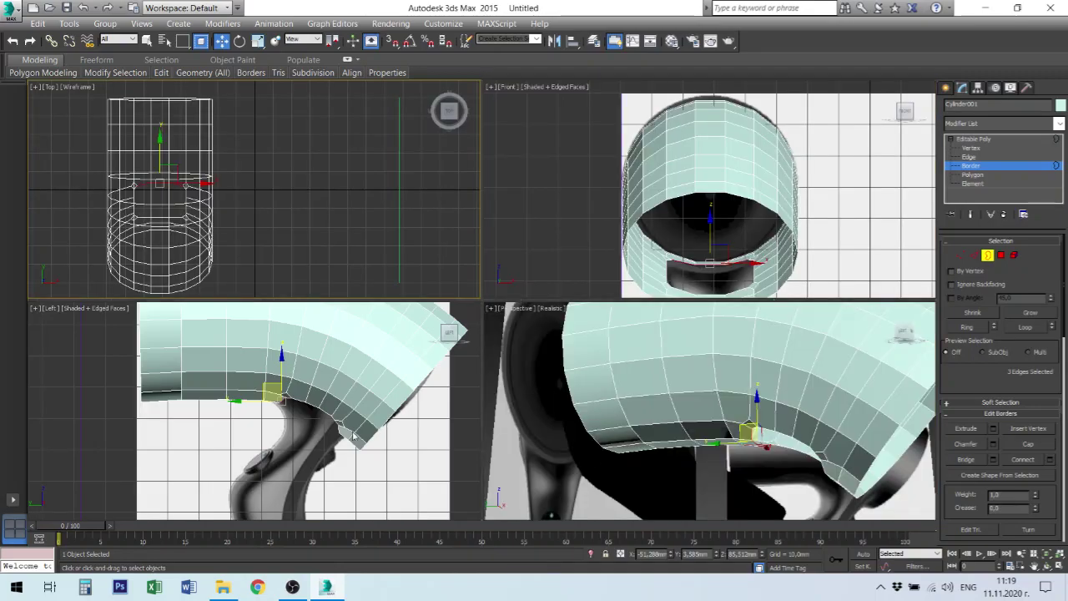
pyautogui.rightClick(305, 412)
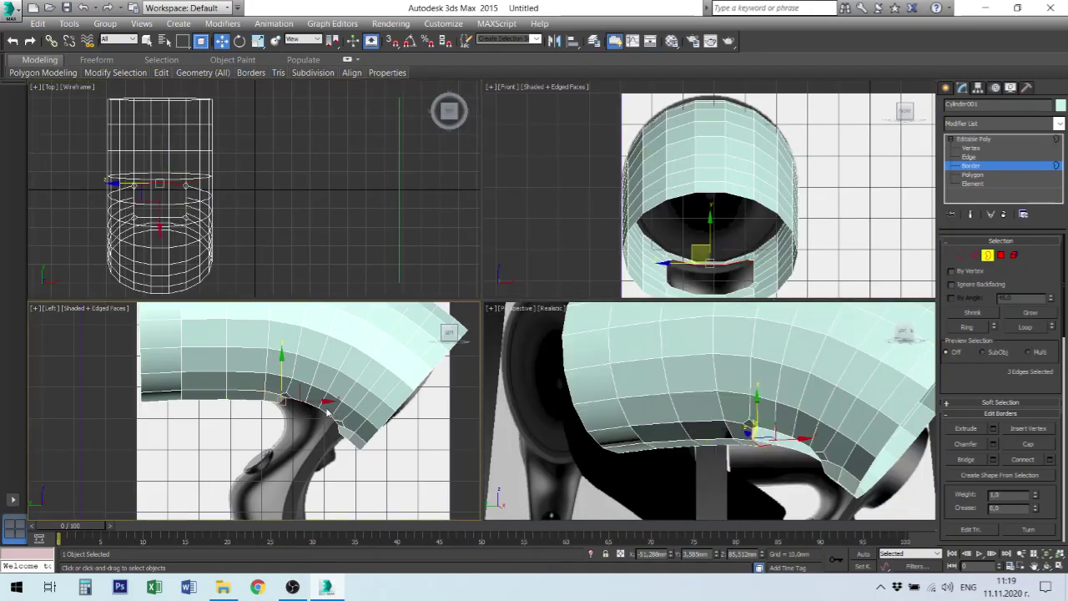
pyautogui.scroll(3, 329, 411)
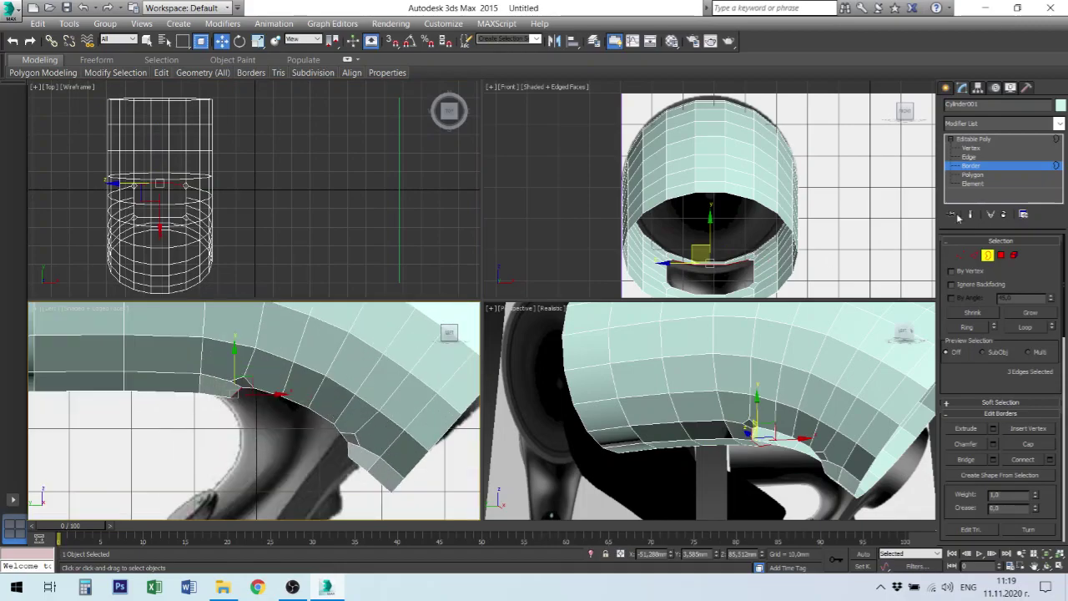
pyautogui.click(260, 391)
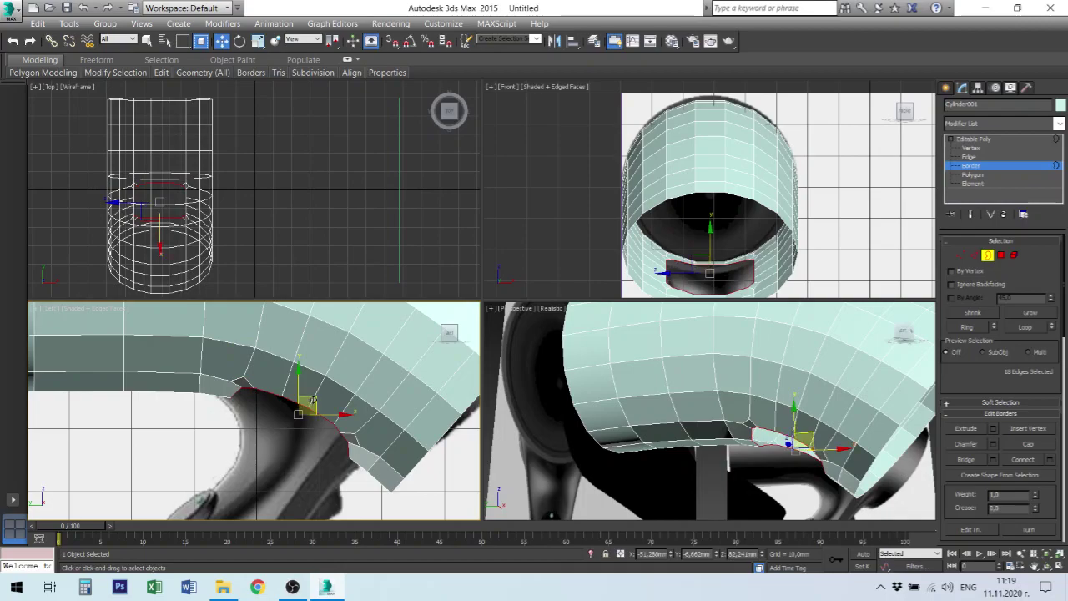
pyautogui.keyDown('shift'); pyautogui.moveTo(316, 398); pyautogui.dragTo(300, 435); pyautogui.keyUp('shift')
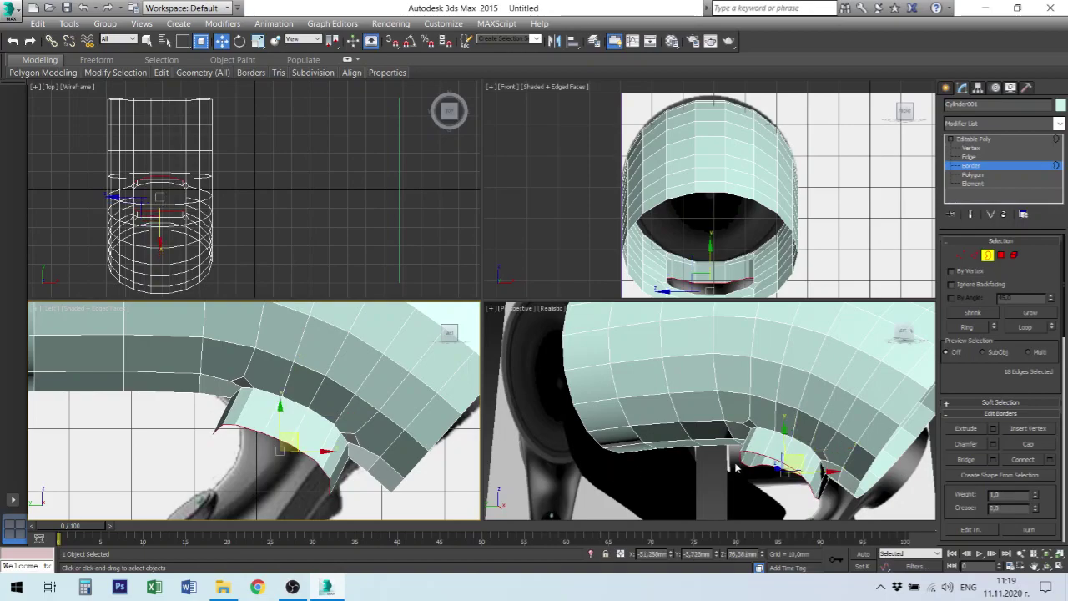
pyautogui.rightClick(798, 430)
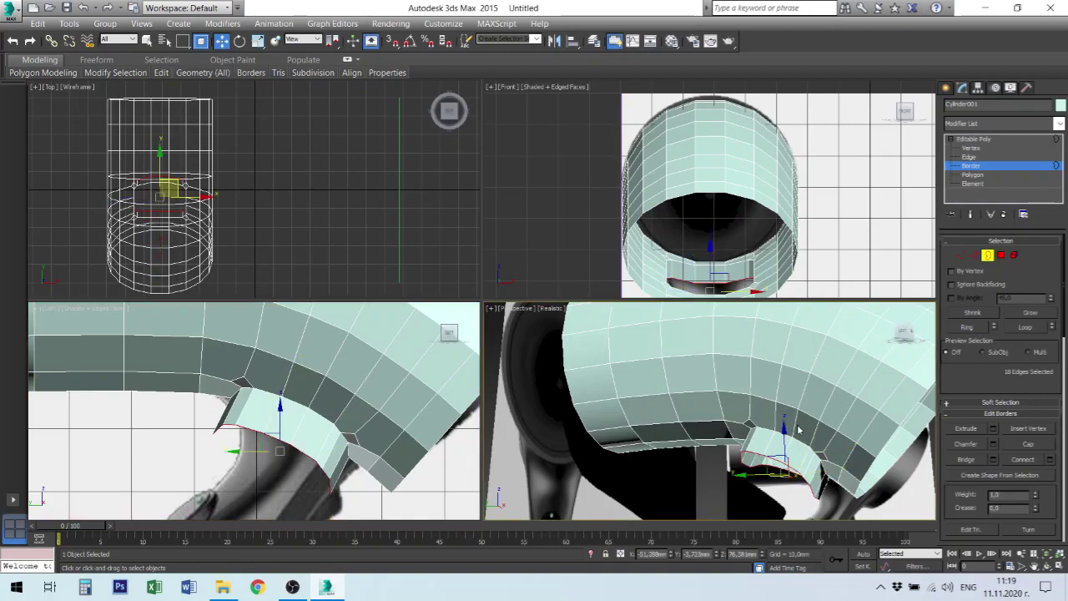
pyautogui.hotkey('alt', 'w')
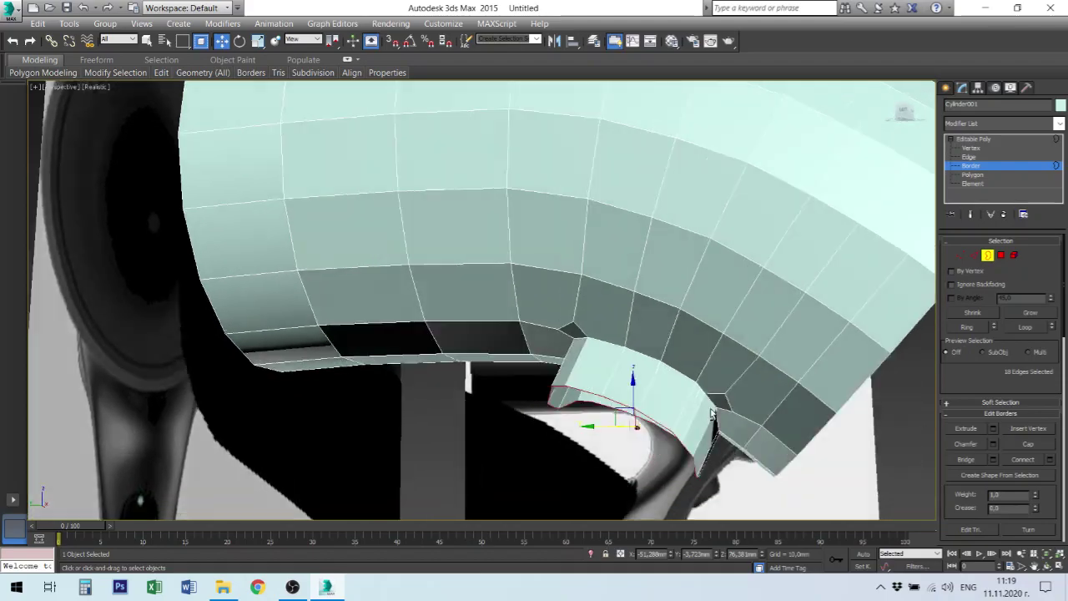
pyautogui.moveTo(798, 430)
pyautogui.keyDown('alt'); pyautogui.mouseDown(button='middle')
pyautogui.moveTo(756, 402)
pyautogui.moveTo(768, 353)
pyautogui.moveTo(692, 382)
pyautogui.moveTo(699, 336)
pyautogui.moveTo(713, 380)
pyautogui.moveTo(684, 402)
pyautogui.moveTo(701, 399)
pyautogui.moveTo(719, 456)
pyautogui.mouseUp(button='middle'); pyautogui.keyUp('alt')
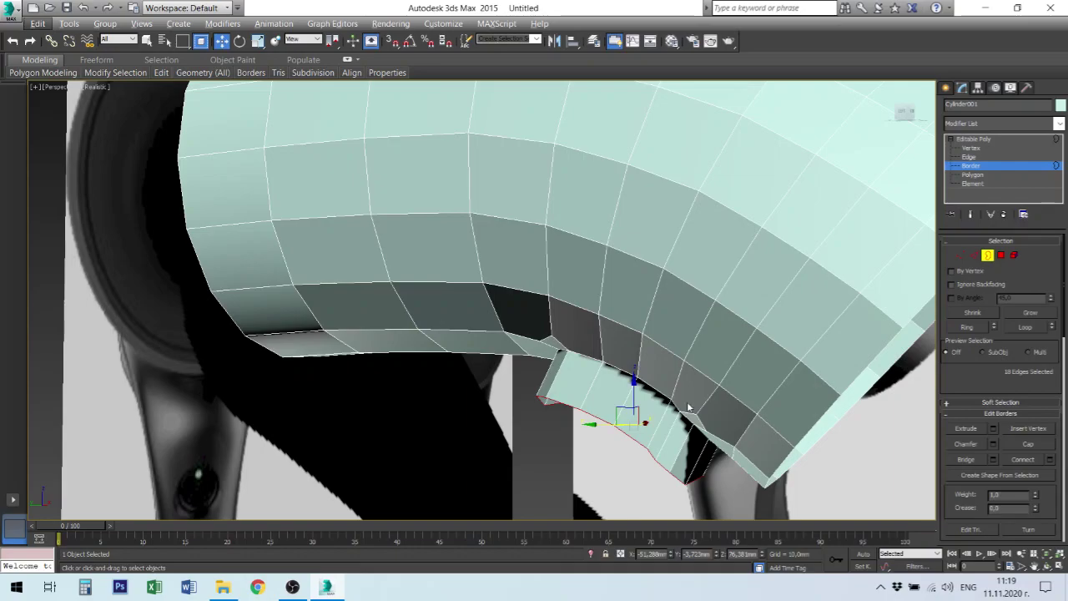
pyautogui.moveTo(688, 407)
pyautogui.keyDown('alt'); pyautogui.mouseDown(button='middle')
pyautogui.moveTo(692, 358)
pyautogui.moveTo(720, 306)
pyautogui.moveTo(689, 330)
pyautogui.moveTo(691, 388)
pyautogui.mouseUp(button='middle'); pyautogui.keyUp('alt')
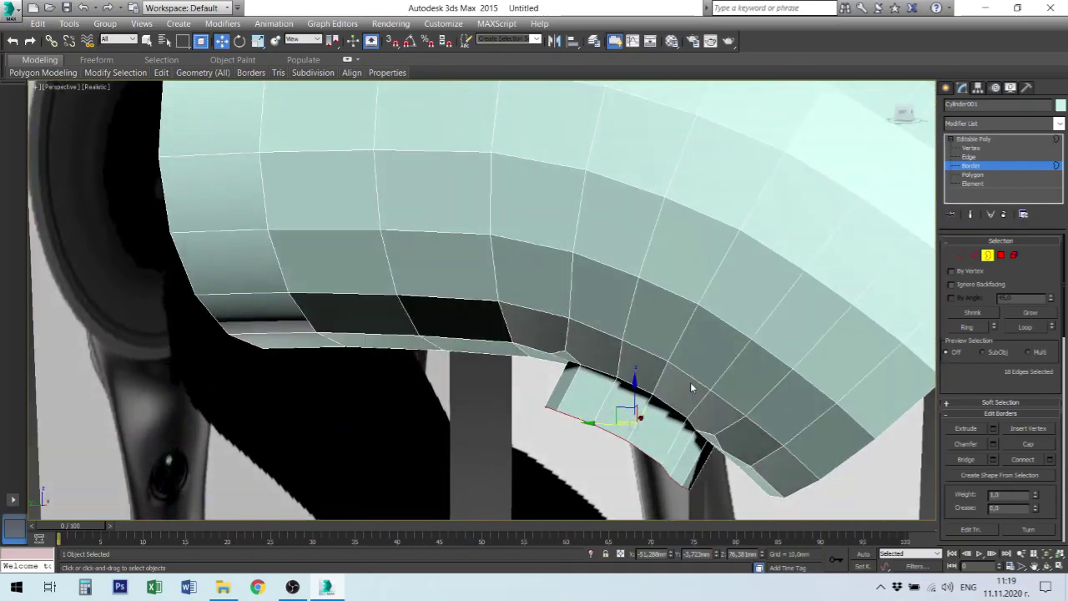
pyautogui.hotkey('alt', 'w')
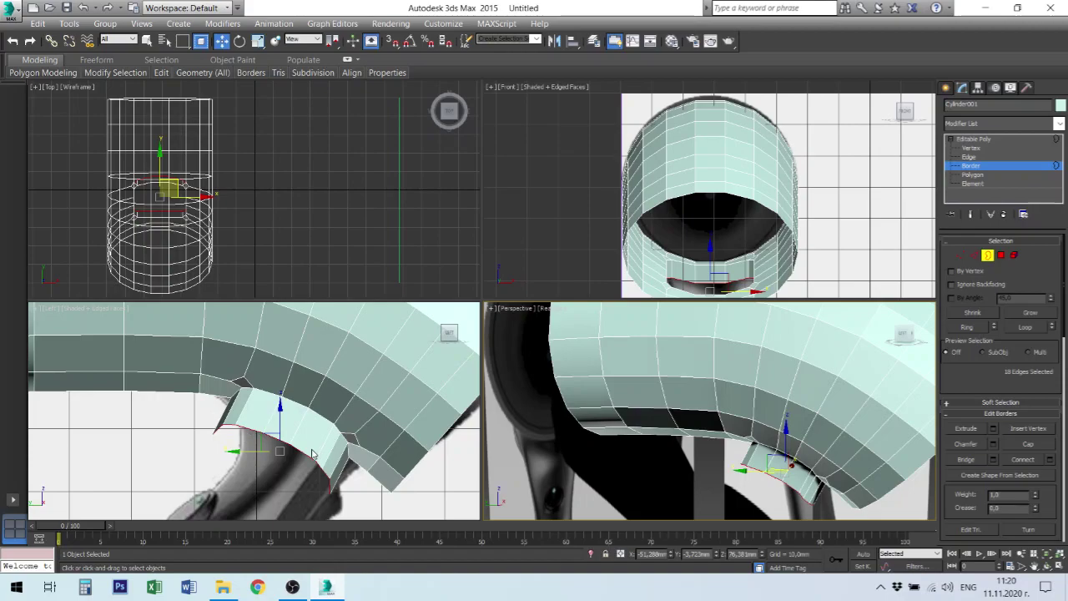
# Box-select the 18 bottom-rim vertices of the neck extrusion in the Left view
pyautogui.click(971, 149)
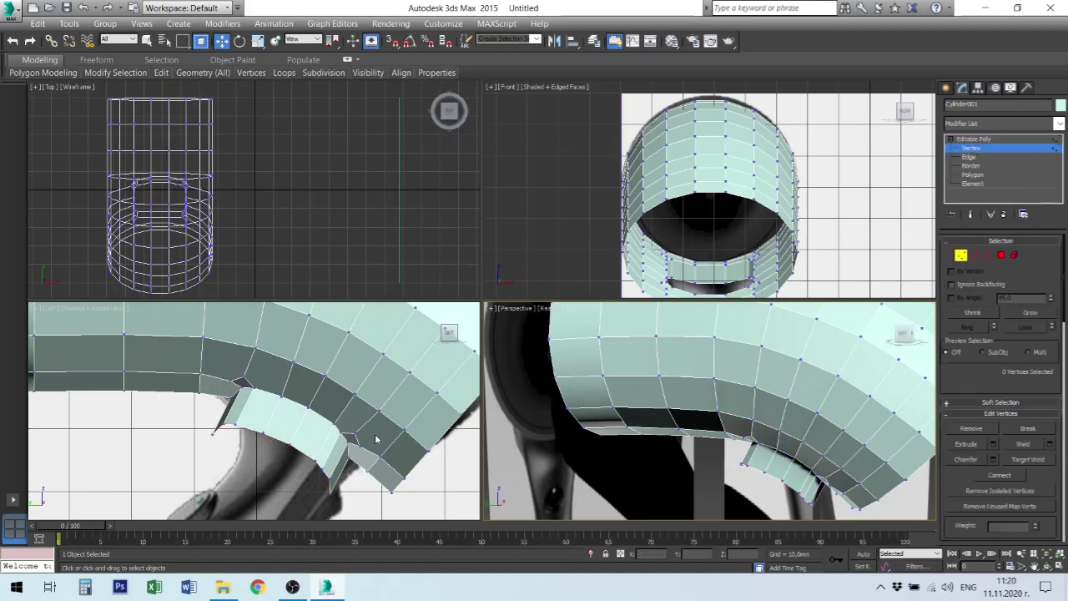
pyautogui.moveTo(192, 415); pyautogui.dragTo(328, 515)
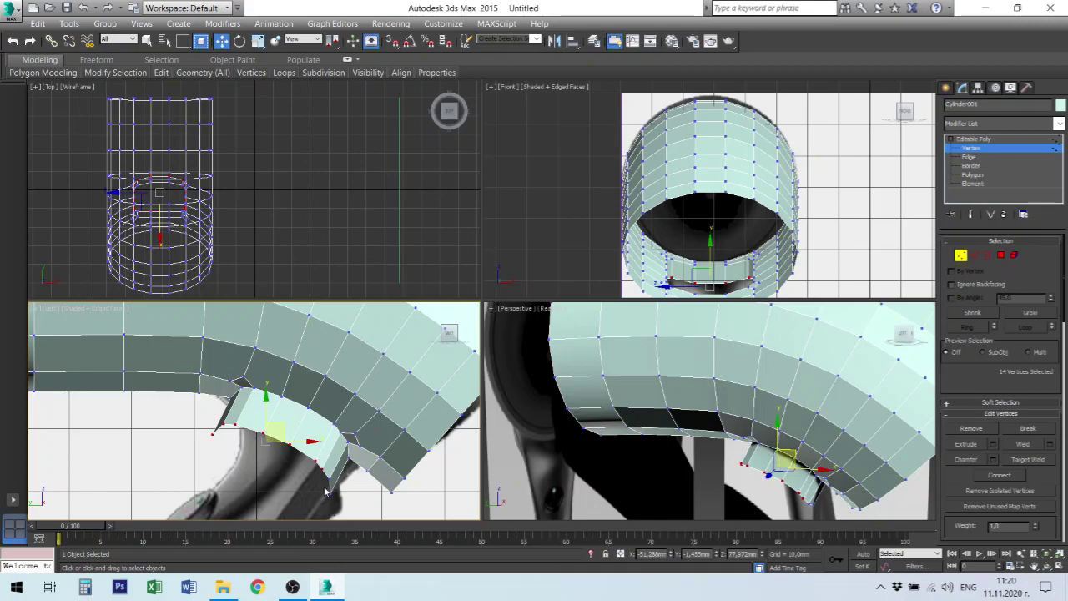
pyautogui.moveTo(311, 465); pyautogui.dragTo(338, 509)
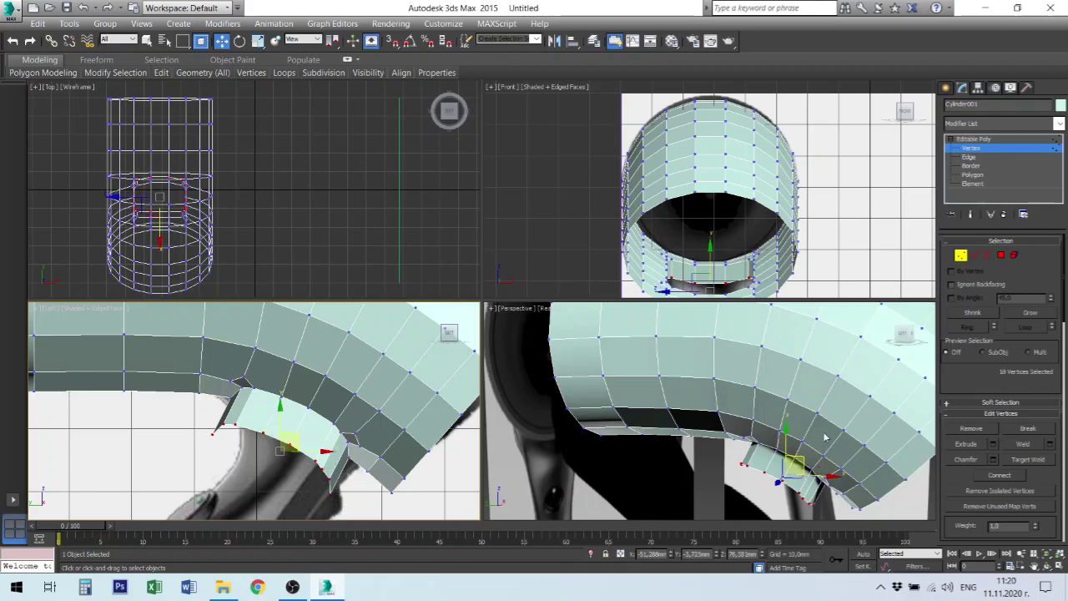
pyautogui.middleClick(826, 432)
pyautogui.moveTo(828, 430)
pyautogui.keyDown('alt'); pyautogui.mouseDown(button='middle')
pyautogui.moveTo(823, 420)
pyautogui.moveTo(879, 404)
pyautogui.moveTo(829, 420)
pyautogui.mouseUp(button='middle'); pyautogui.keyUp('alt')
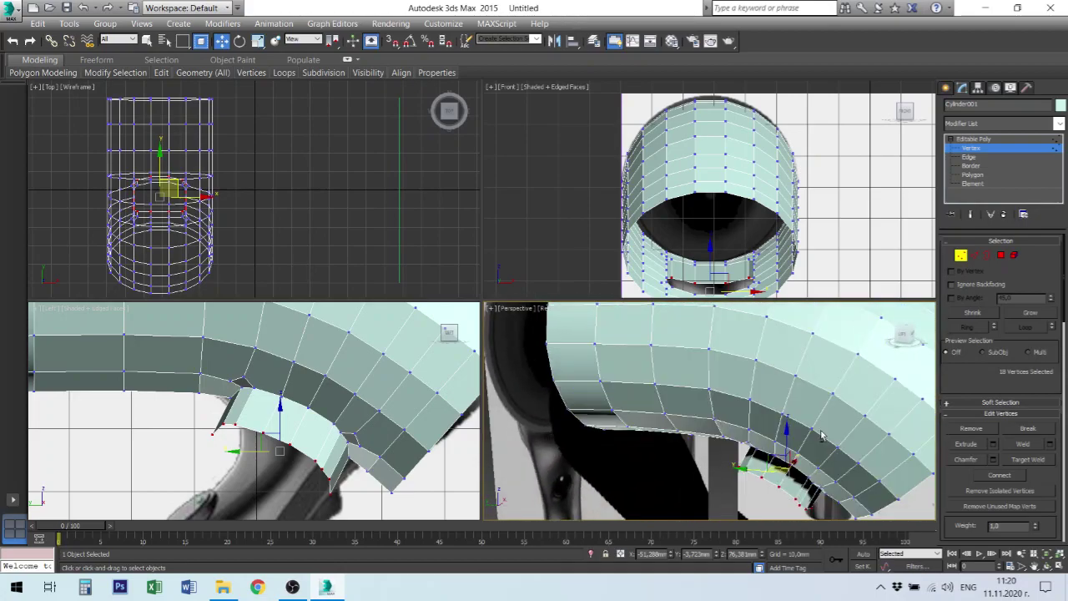
pyautogui.keyDown('alt'); pyautogui.moveTo(828, 419); pyautogui.dragTo(676, 458, button='middle'); pyautogui.keyUp('alt')
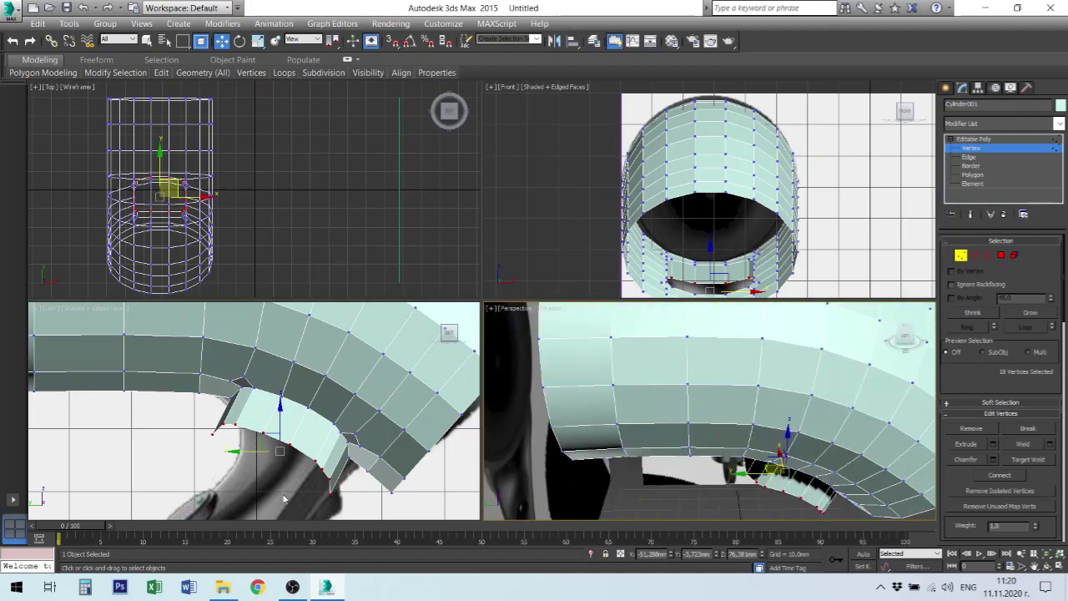
# Scale those rim vertices within the side plane to reshape the neck's lower end
pyautogui.rightClick(300, 428)
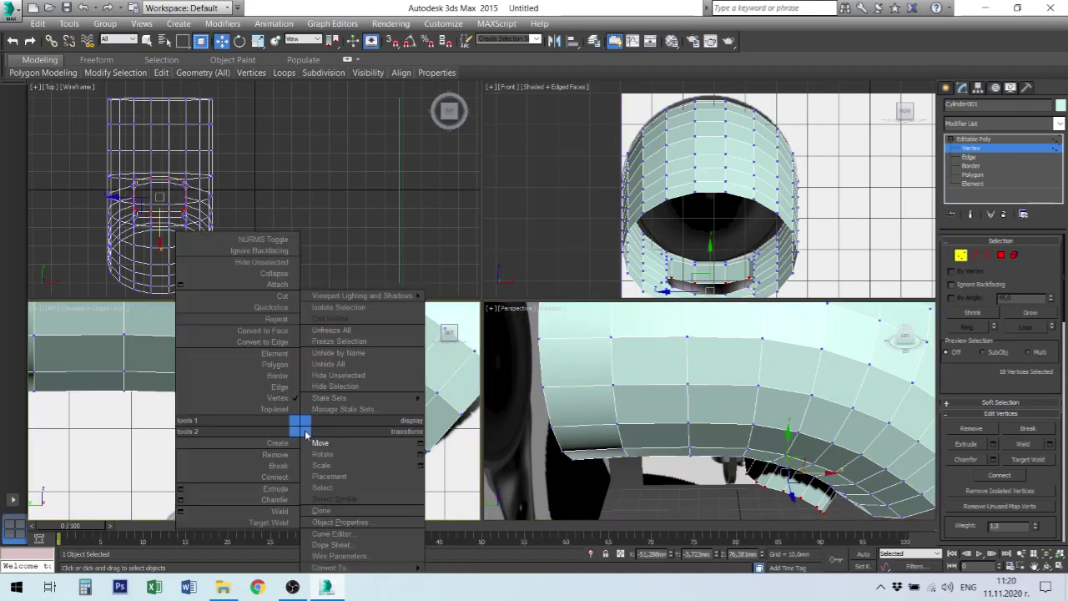
pyautogui.click(331, 473)
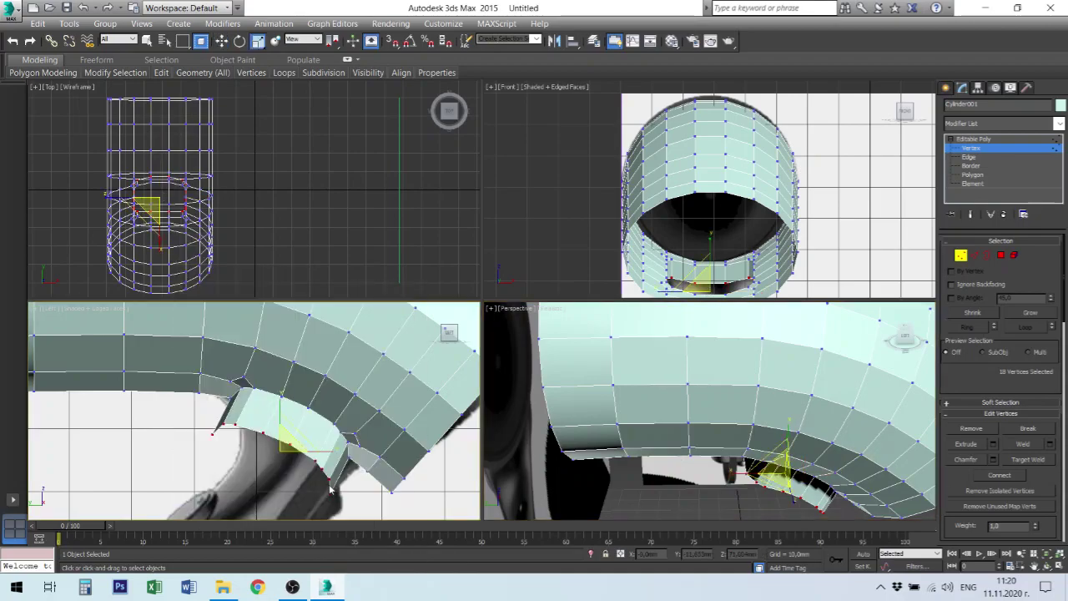
pyautogui.click(298, 433)
pyautogui.moveTo(286, 437); pyautogui.dragTo(290, 437)
pyautogui.moveTo(290, 437)
pyautogui.mouseDown()
pyautogui.moveTo(276, 449)
pyautogui.moveTo(278, 437)
pyautogui.mouseUp()
pyautogui.moveTo(277, 436); pyautogui.dragTo(279, 442)
pyautogui.click(971, 166)
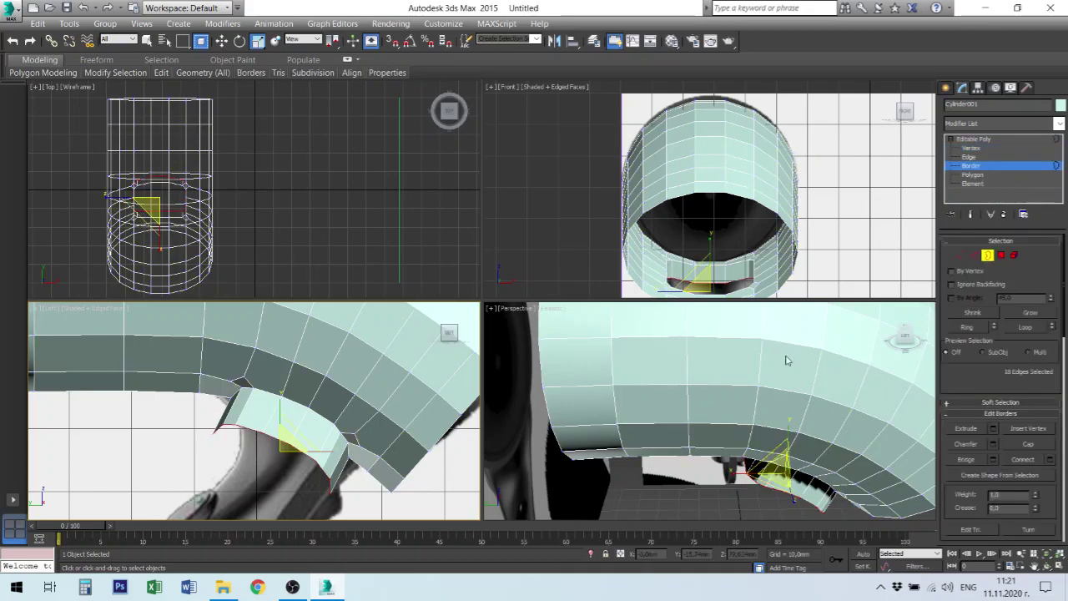
# Tilt the neck's bottom border and Shift-drag it down to extrude a second segment
pyautogui.rightClick(289, 434)
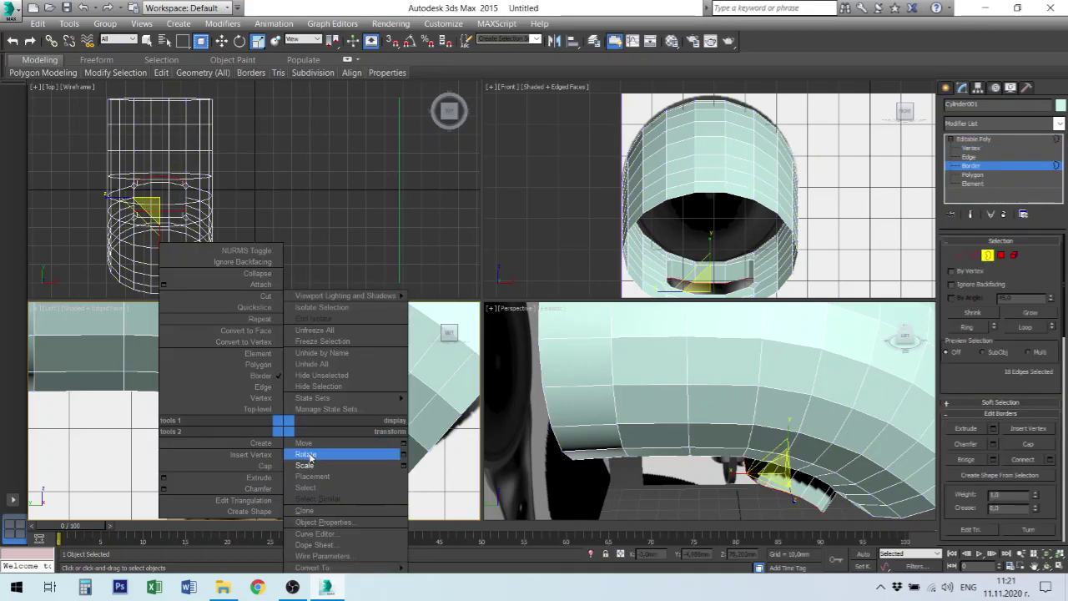
pyautogui.click(305, 455)
pyautogui.moveTo(314, 472); pyautogui.dragTo(329, 447)
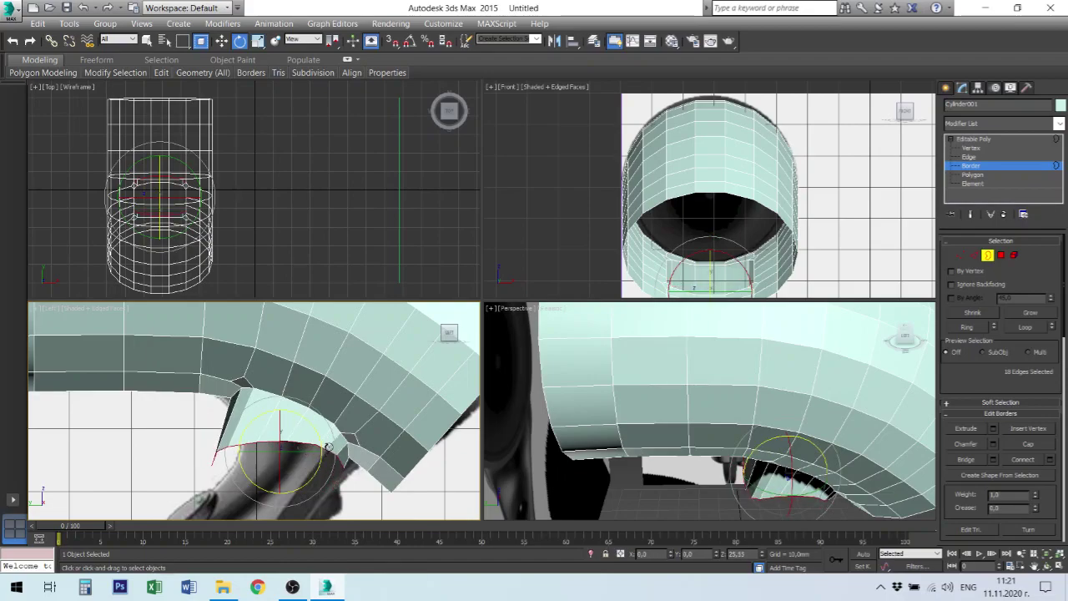
pyautogui.rightClick(299, 425)
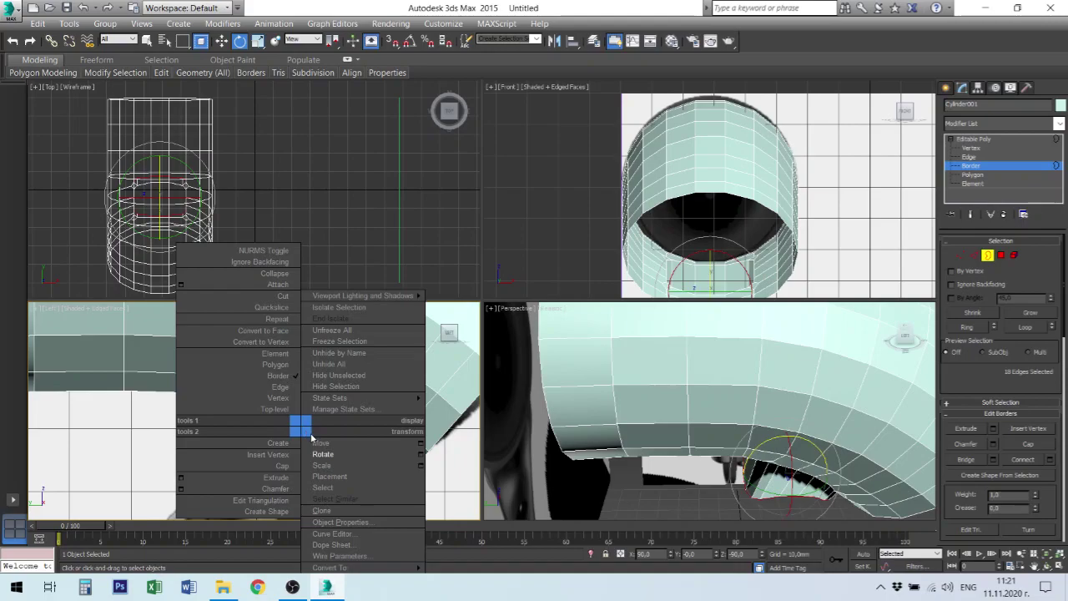
pyautogui.click(316, 454)
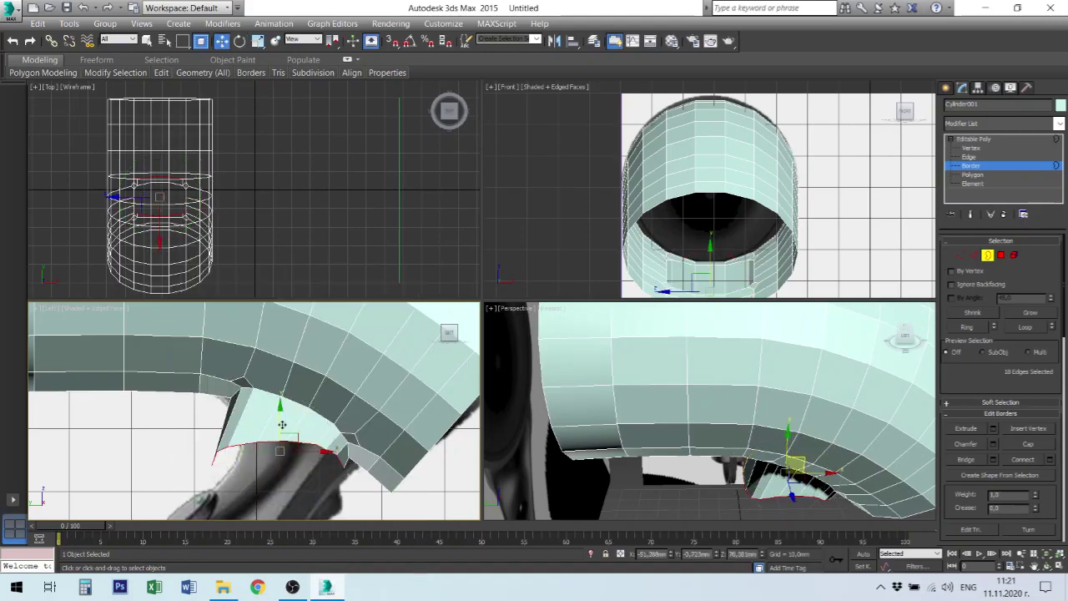
pyautogui.moveTo(298, 439)
pyautogui.keyDown('shift'); pyautogui.mouseDown()
pyautogui.moveTo(272, 444)
pyautogui.moveTo(283, 466)
pyautogui.mouseUp(); pyautogui.keyUp('shift')
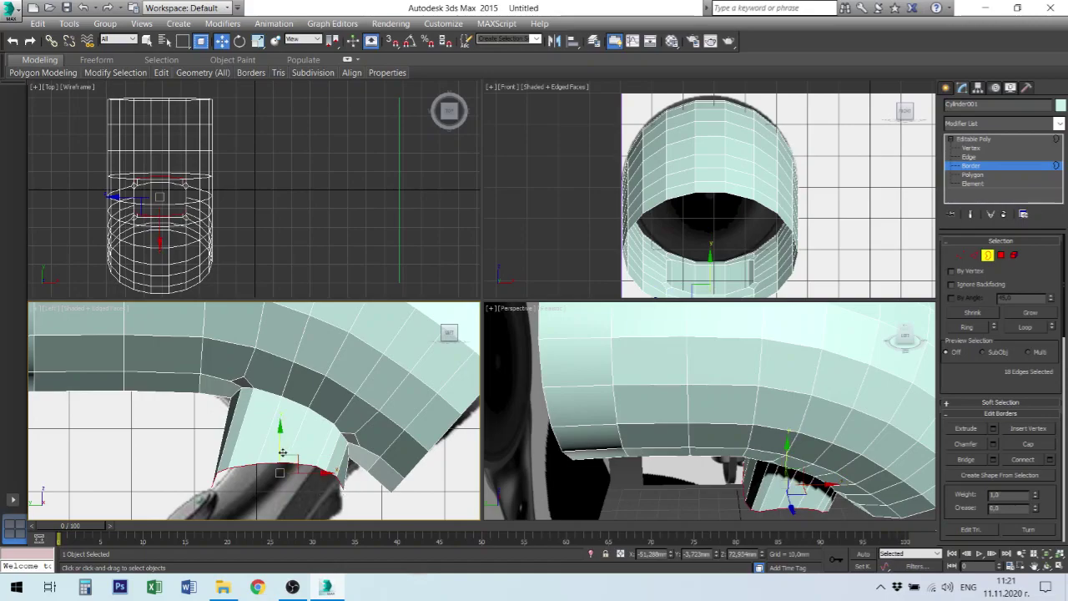
pyautogui.keyDown('shift'); pyautogui.moveTo(282, 456); pyautogui.dragTo(283, 453); pyautogui.keyUp('shift')
# Scale the new segment's bottom vertices into a flat line and nudge them in the side plane
pyautogui.click(975, 149)
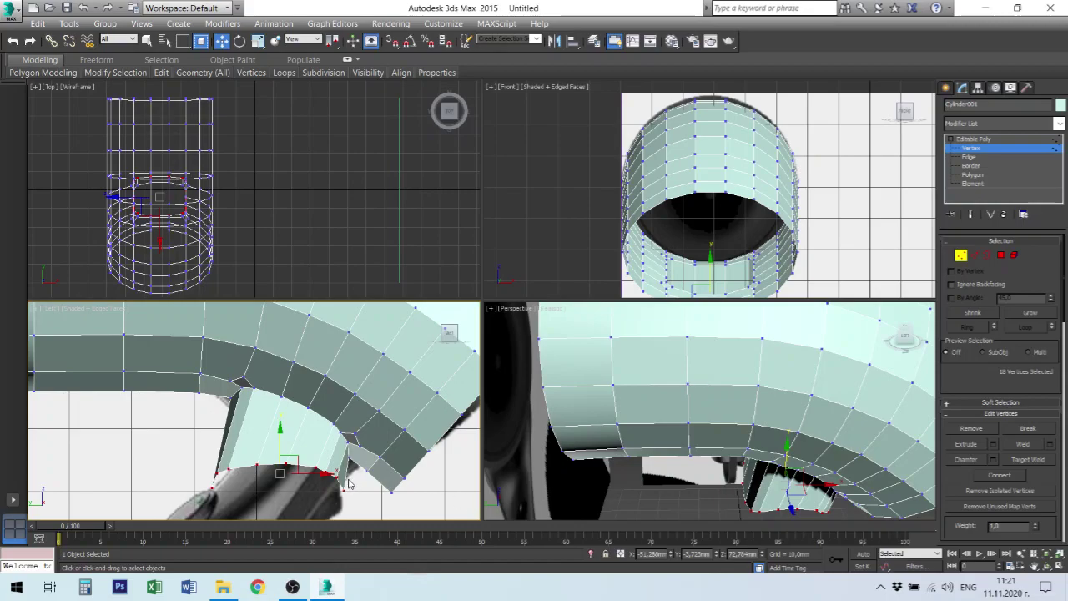
pyautogui.rightClick(286, 426)
pyautogui.click(334, 466)
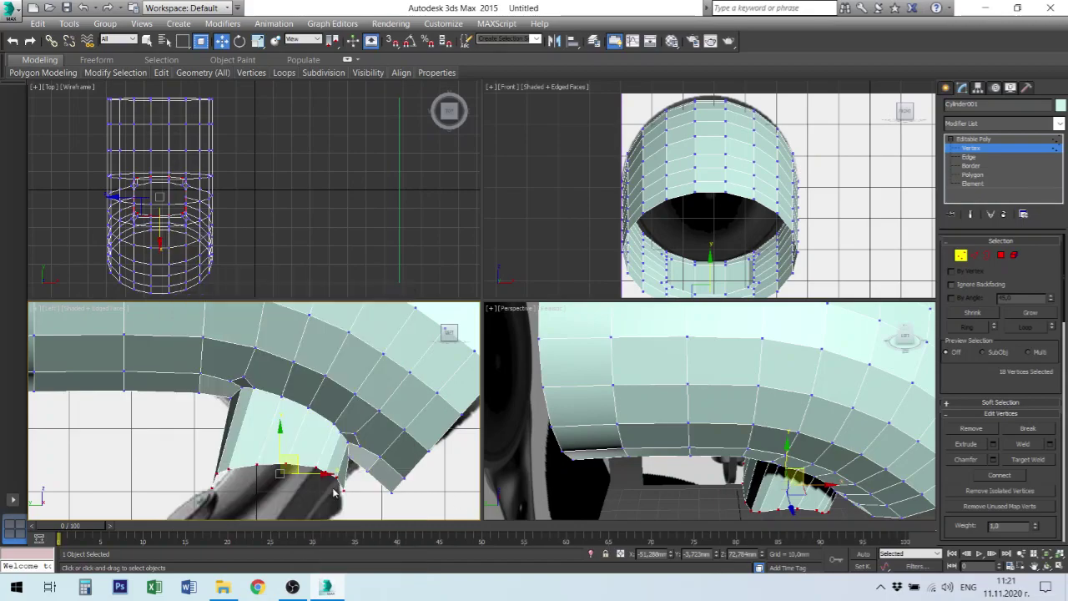
pyautogui.moveTo(281, 442); pyautogui.dragTo(282, 488)
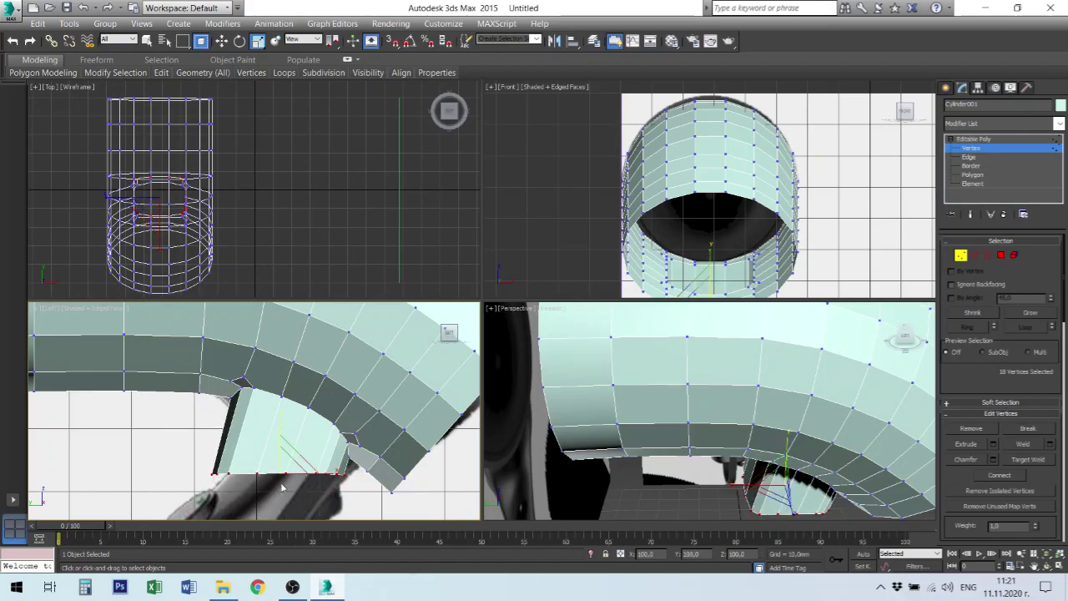
pyautogui.press('w')
pyautogui.moveTo(284, 422); pyautogui.dragTo(279, 423)
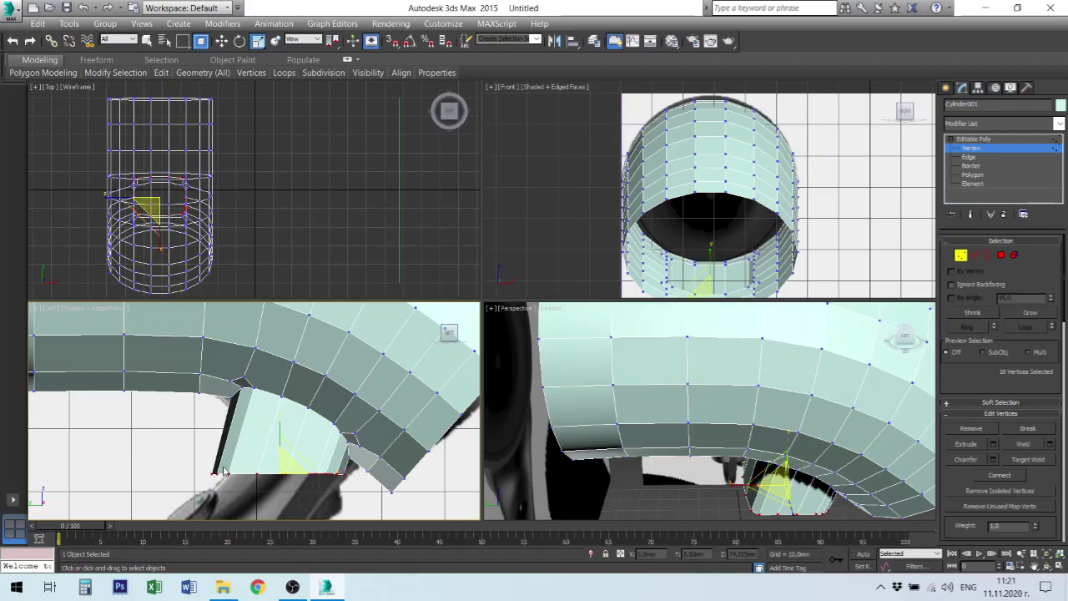
pyautogui.moveTo(333, 471); pyautogui.dragTo(349, 471)
# Tilt the bottom border about 10 degrees and shift it slightly to follow the handle angle
pyautogui.click(969, 157)
pyautogui.click(971, 166)
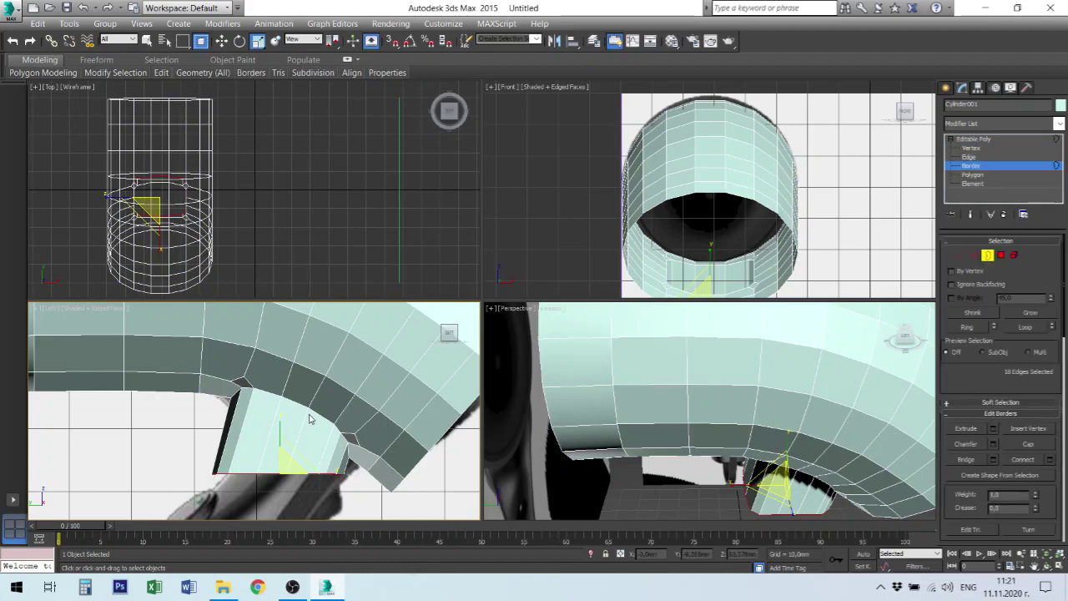
pyautogui.rightClick(292, 434)
pyautogui.click(310, 451)
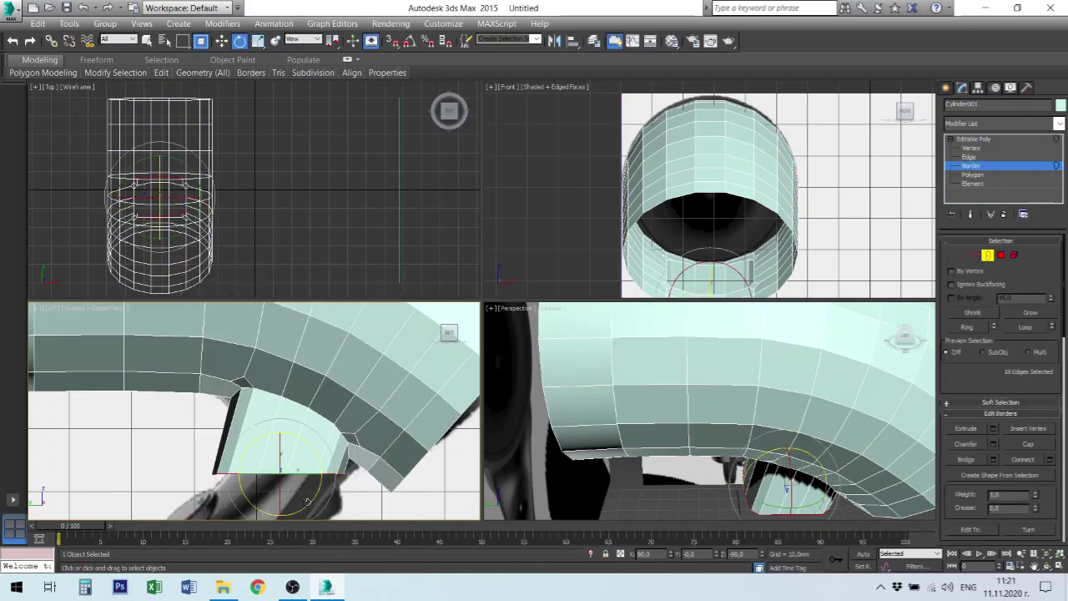
pyautogui.moveTo(307, 501); pyautogui.dragTo(308, 500)
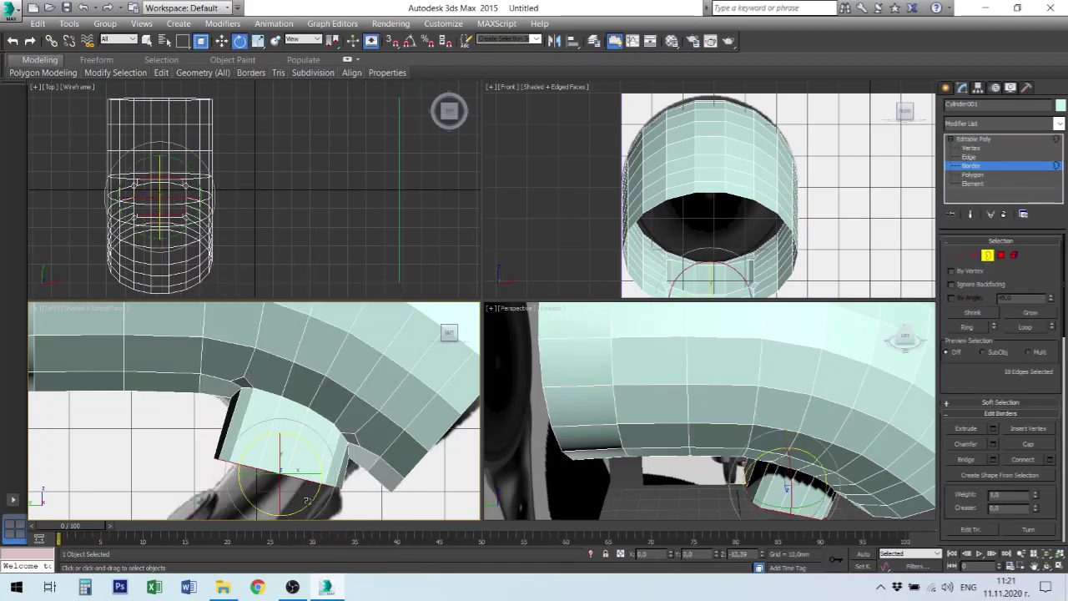
pyautogui.rightClick(308, 486)
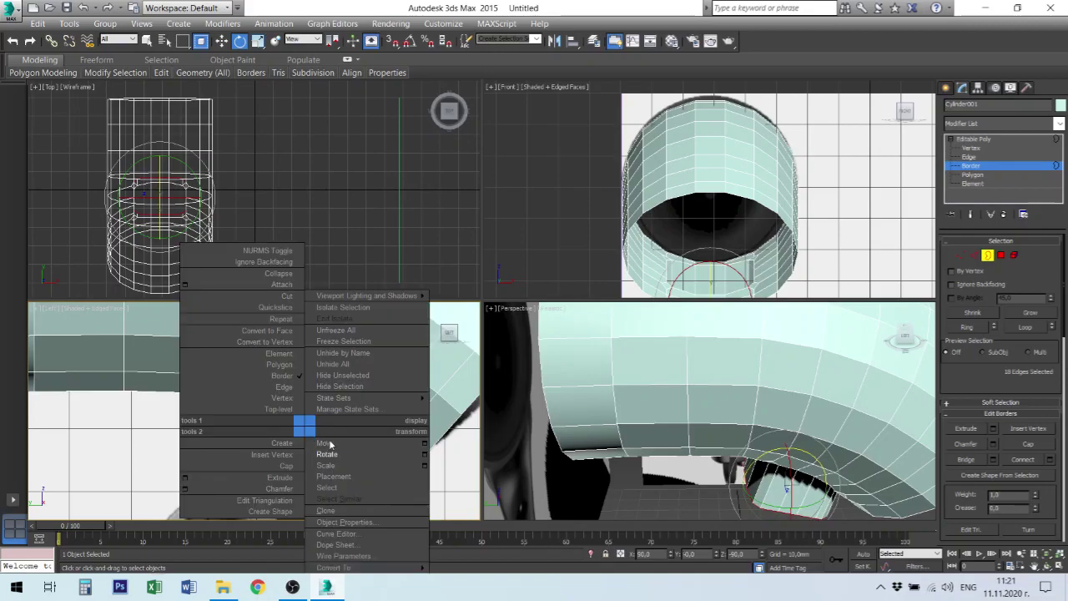
pyautogui.click(332, 446)
pyautogui.moveTo(298, 462); pyautogui.dragTo(304, 468)
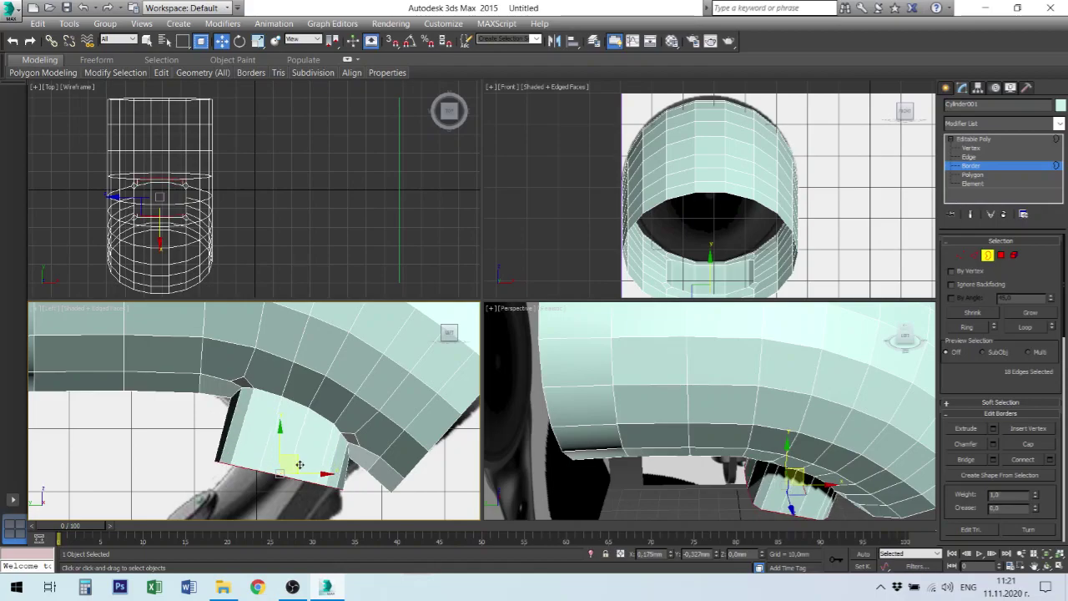
pyautogui.moveTo(343, 423); pyautogui.dragTo(377, 352, button='middle')
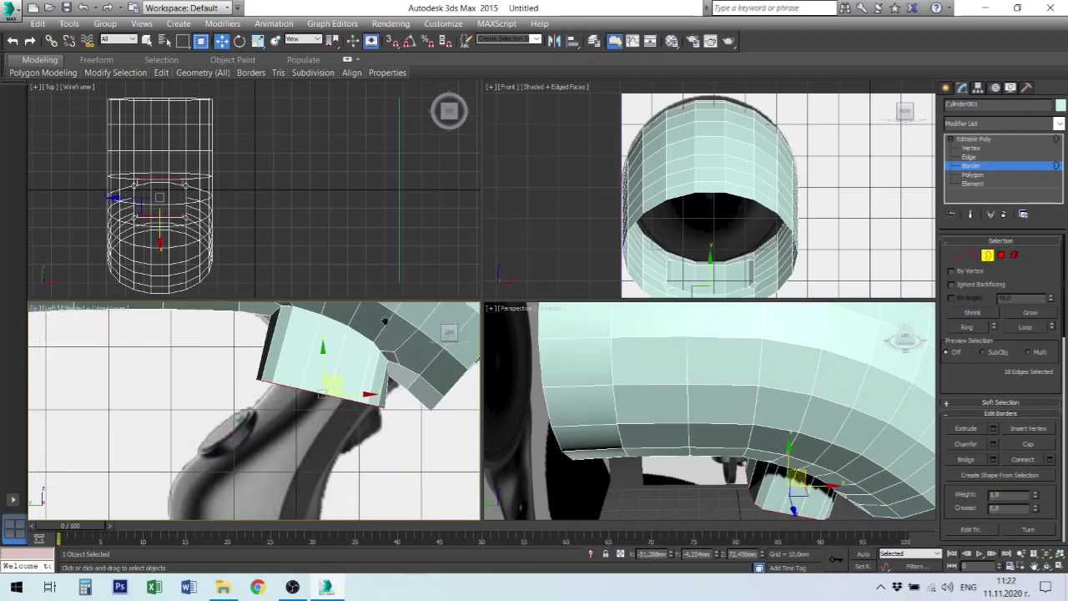
# Tilt the neck's open border and Shift-drag it down-left to extrude a new angled strip
pyautogui.rightClick(328, 371)
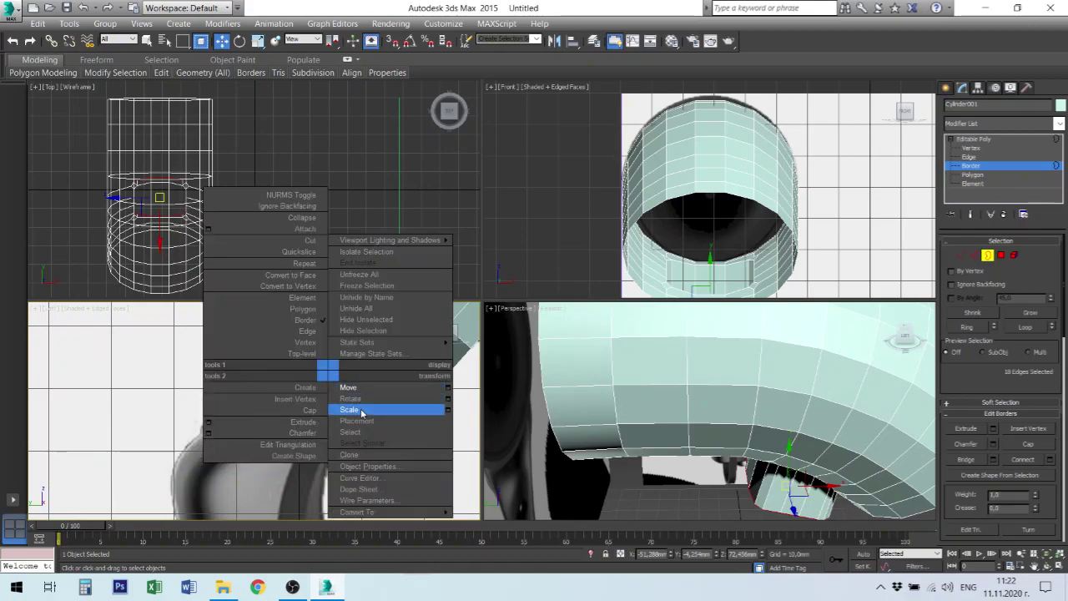
pyautogui.click(359, 399)
pyautogui.moveTo(375, 372); pyautogui.dragTo(366, 371)
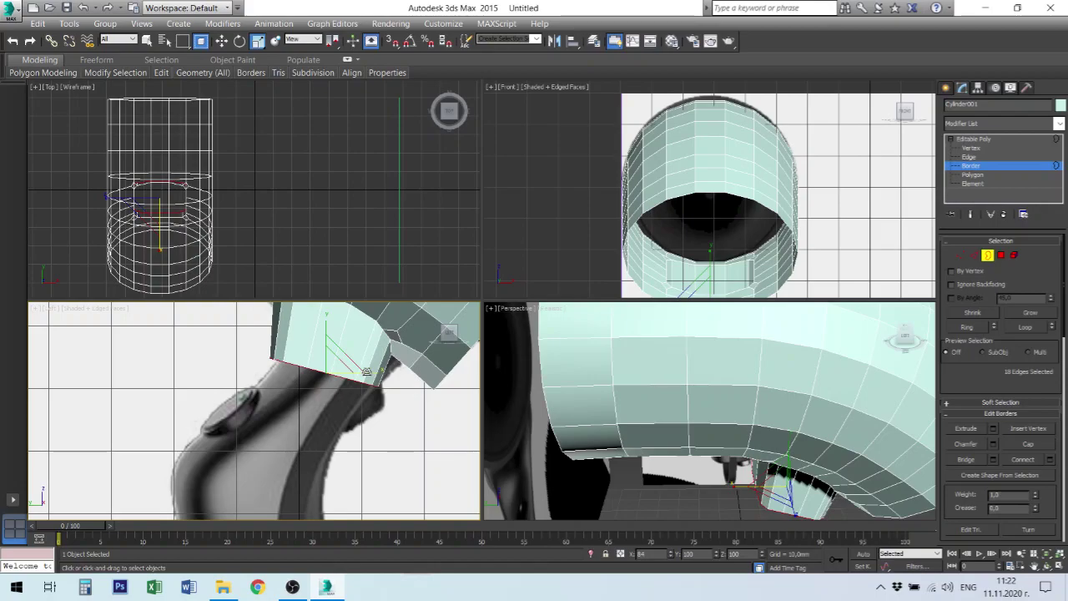
pyautogui.press('w')
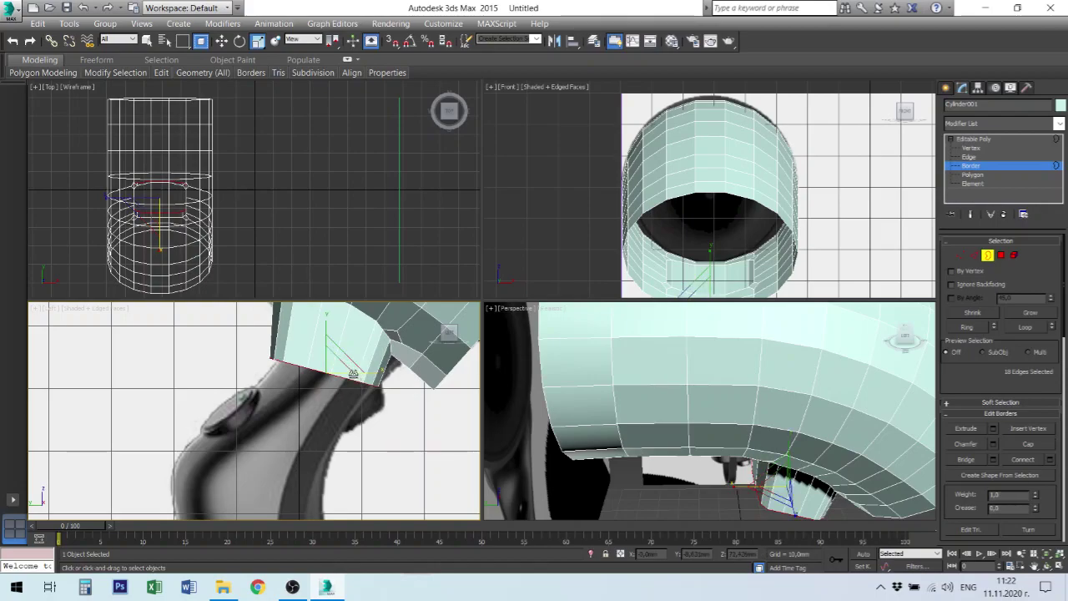
pyautogui.rightClick(353, 373)
pyautogui.click(367, 384)
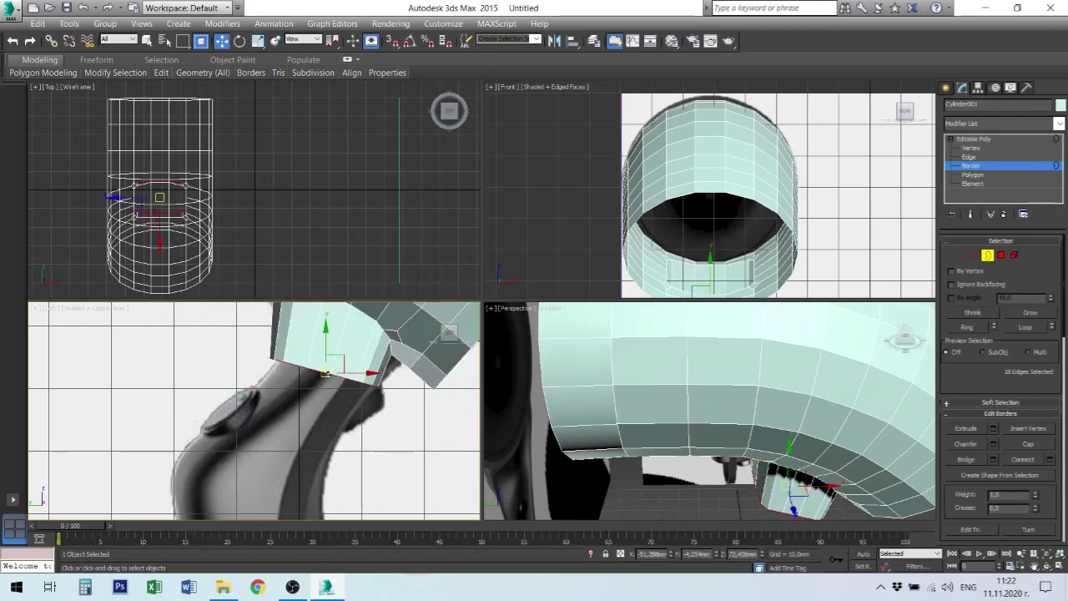
pyautogui.moveTo(345, 355)
pyautogui.keyDown('shift'); pyautogui.mouseDown()
pyautogui.moveTo(322, 381)
pyautogui.moveTo(333, 372)
pyautogui.mouseUp(); pyautogui.keyUp('shift')
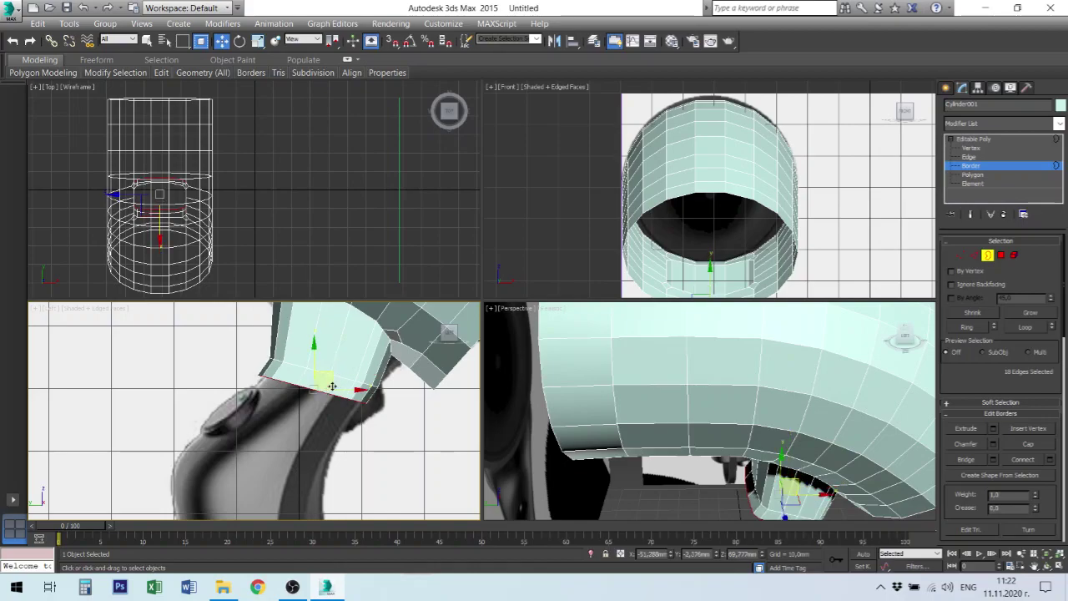
pyautogui.rightClick(329, 382)
pyautogui.click(356, 412)
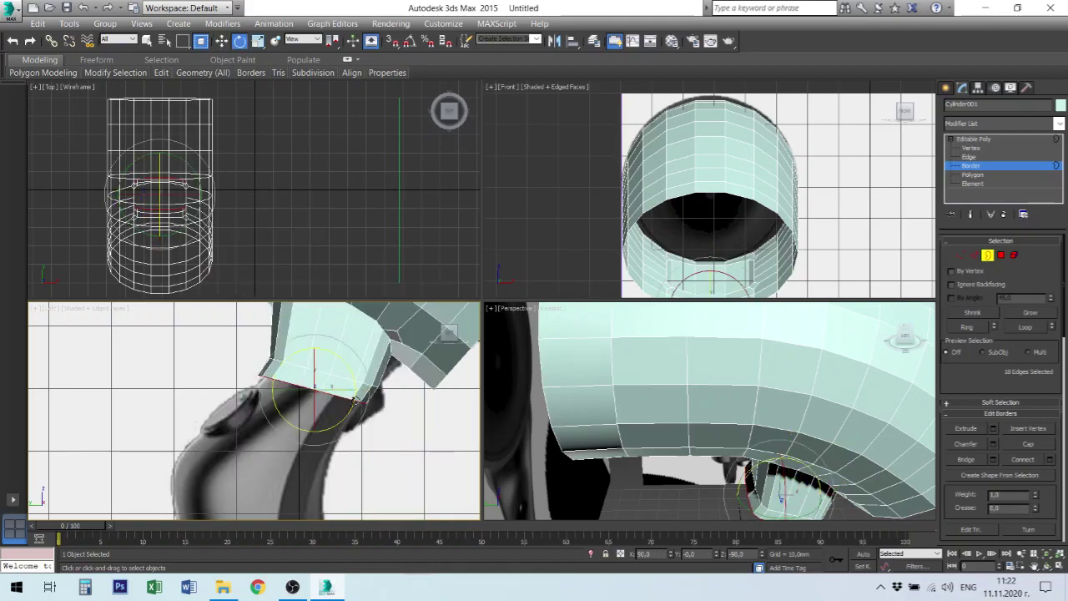
pyautogui.rightClick(344, 394)
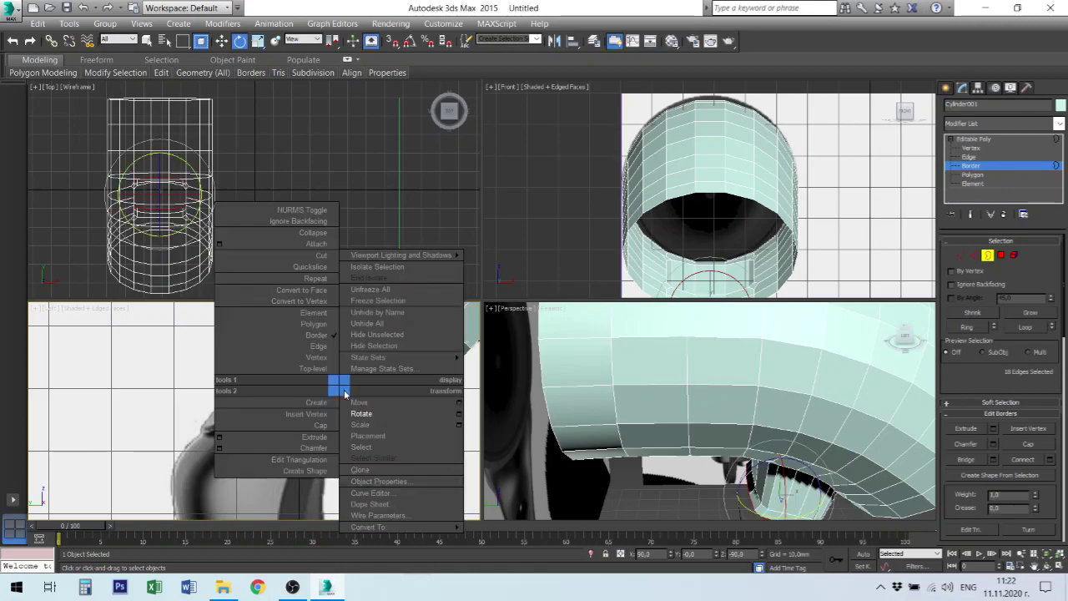
pyautogui.click(357, 402)
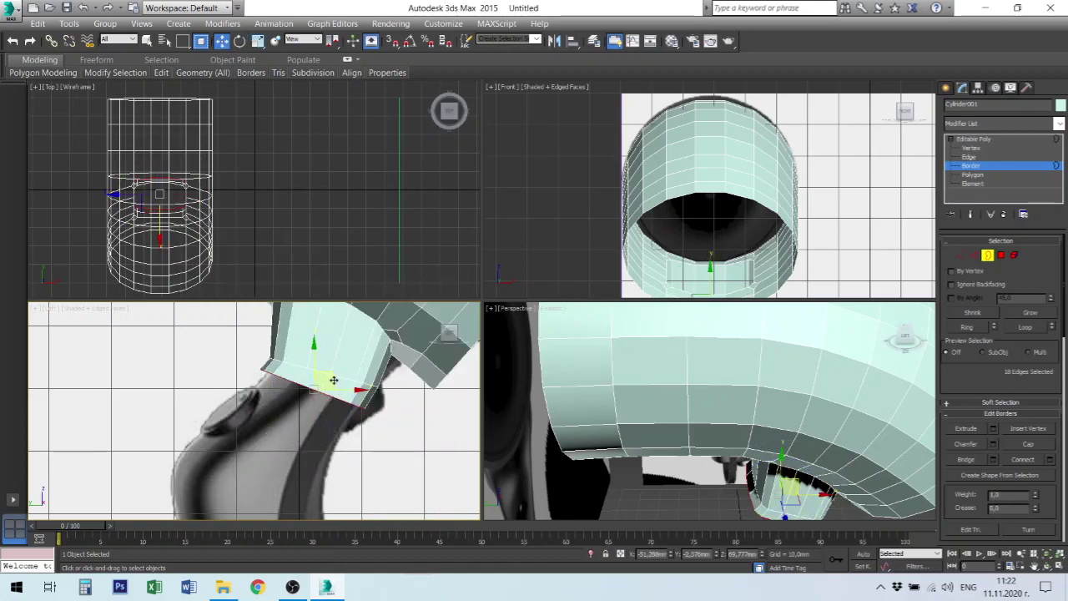
pyautogui.moveTo(333, 379); pyautogui.dragTo(330, 398)
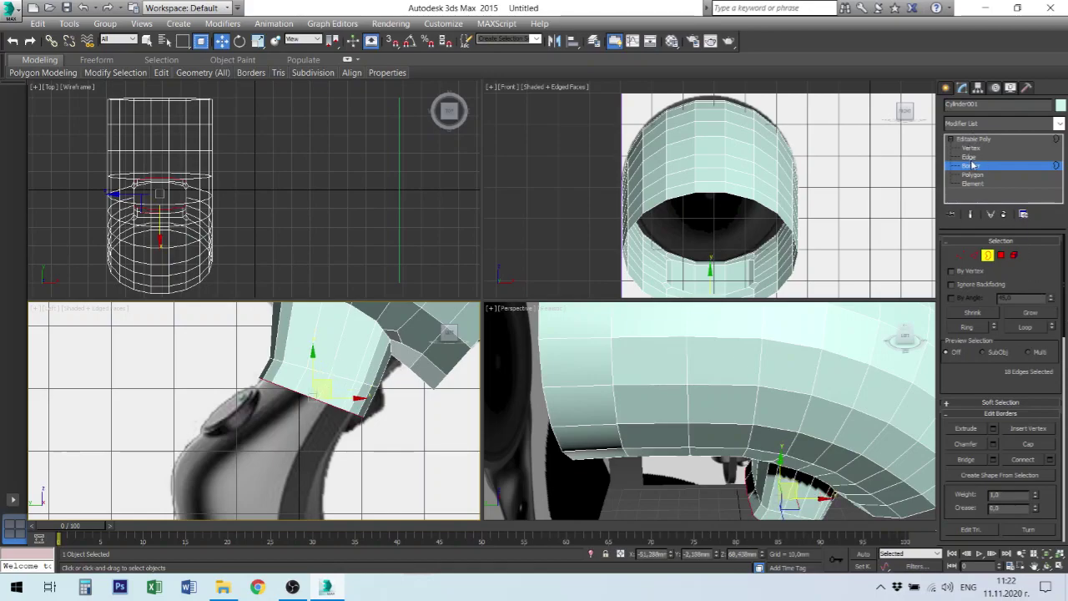
# Select the neck's middle edge loop with Loop and nudge it upward
pyautogui.press('2')
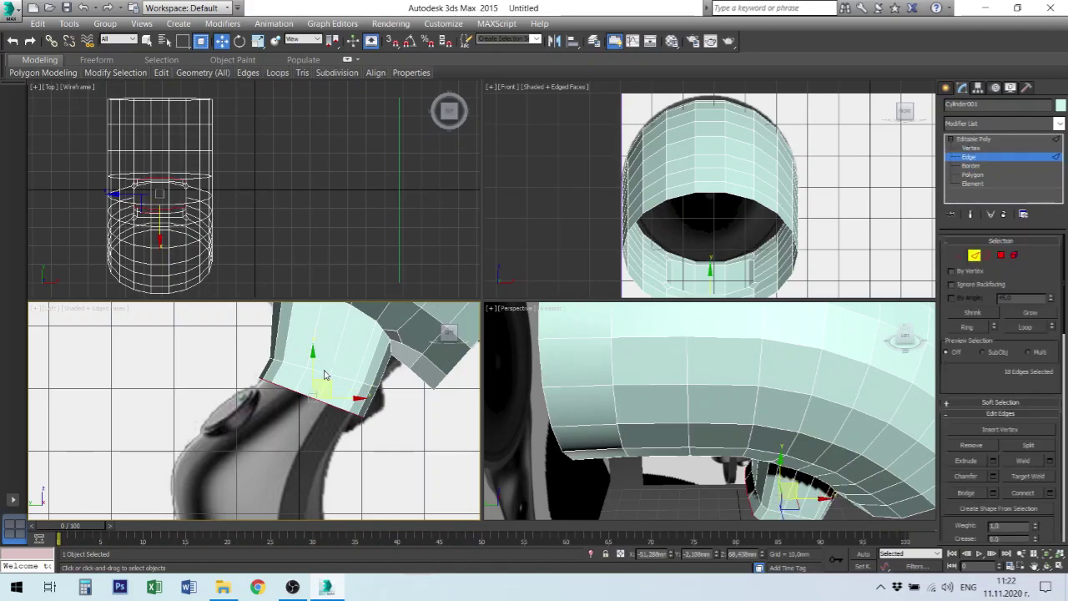
pyautogui.click(322, 372)
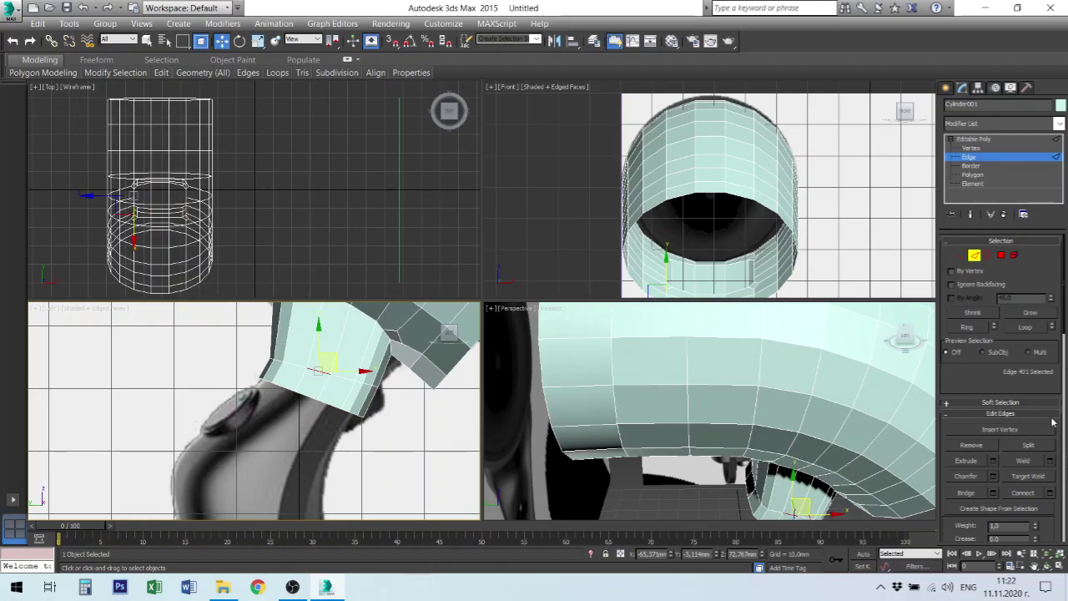
pyautogui.click(1013, 327)
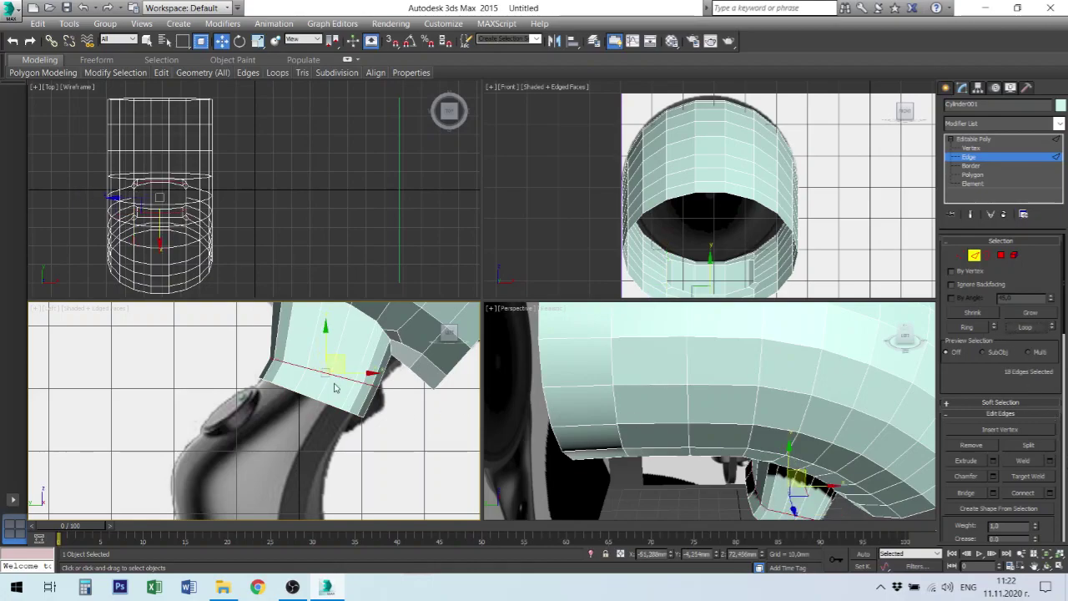
pyautogui.moveTo(346, 356); pyautogui.dragTo(347, 346)
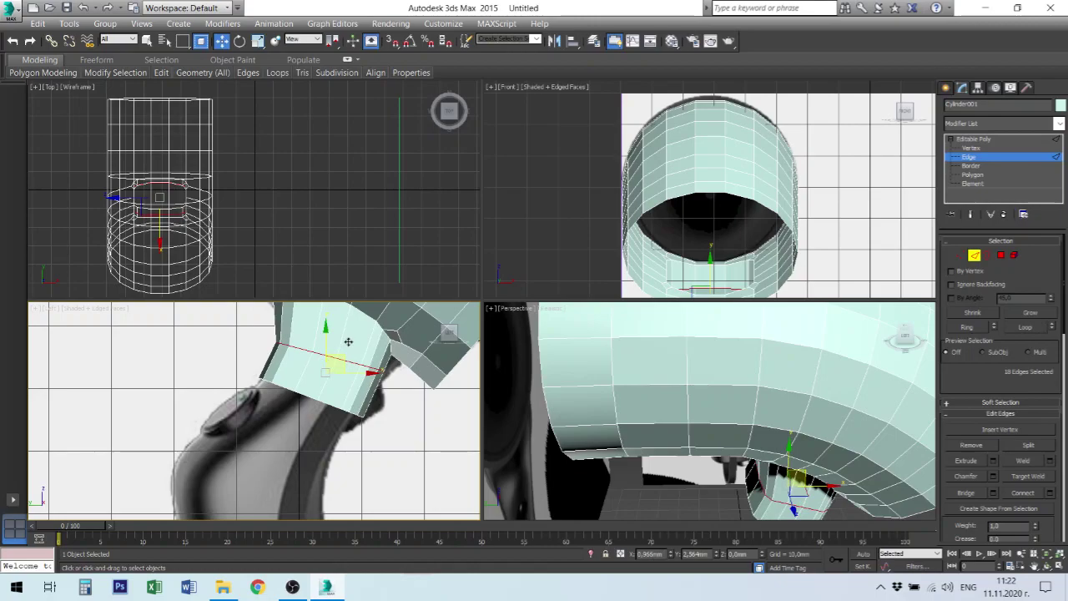
pyautogui.rightClick(348, 345)
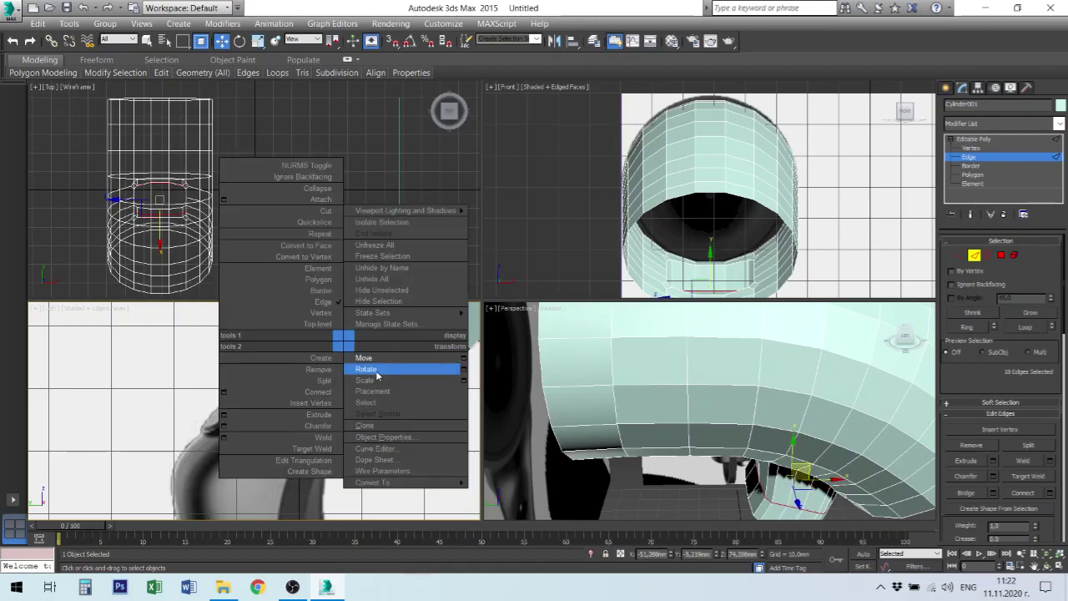
pyautogui.click(378, 374)
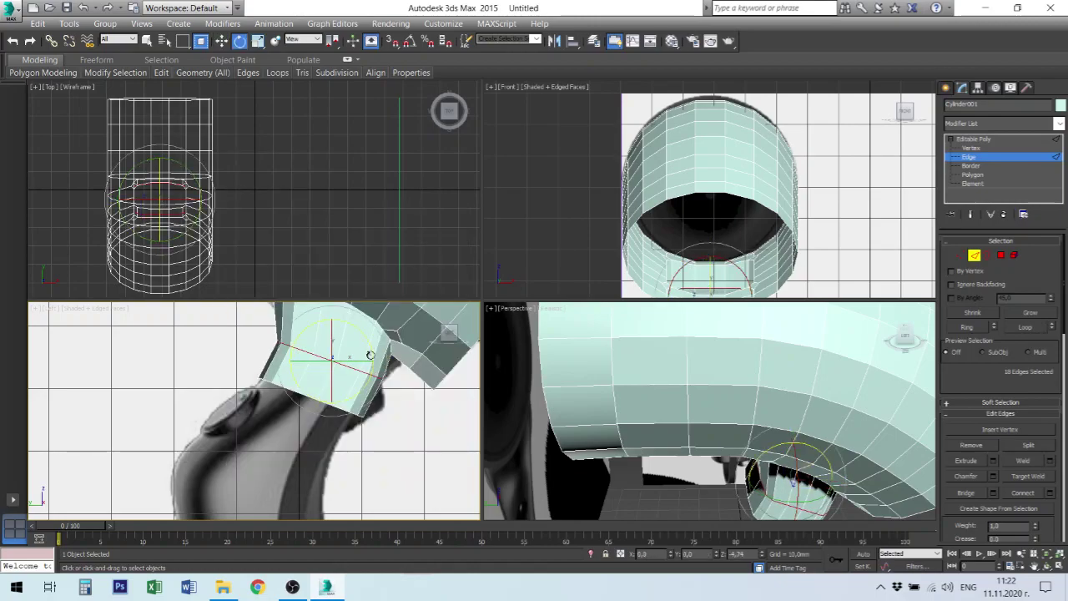
pyautogui.rightClick(366, 356)
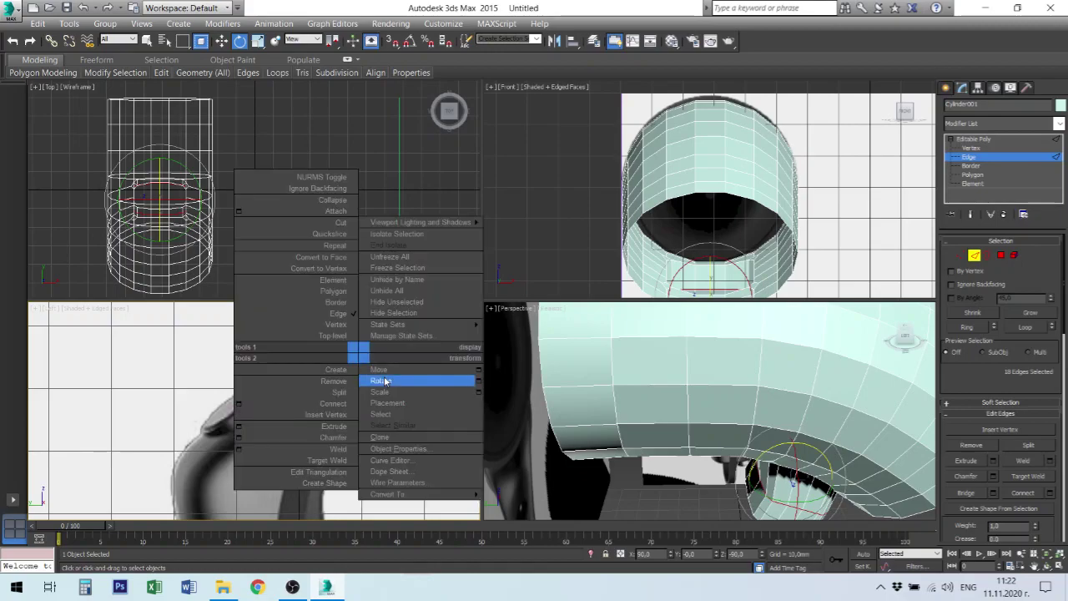
pyautogui.click(380, 375)
pyautogui.moveTo(349, 356); pyautogui.dragTo(348, 349)
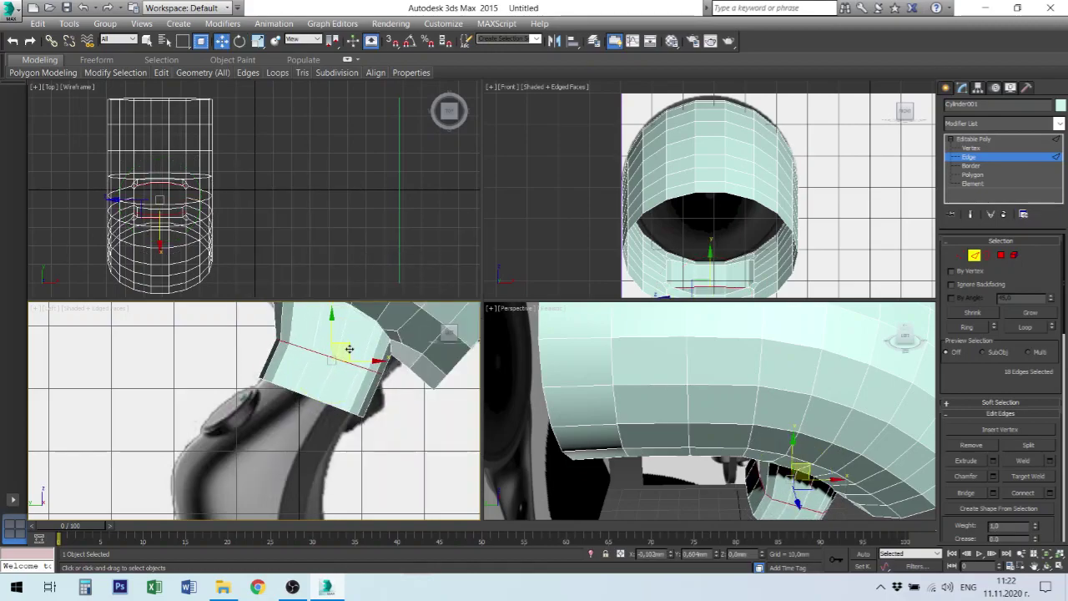
pyautogui.moveTo(349, 348); pyautogui.dragTo(349, 345)
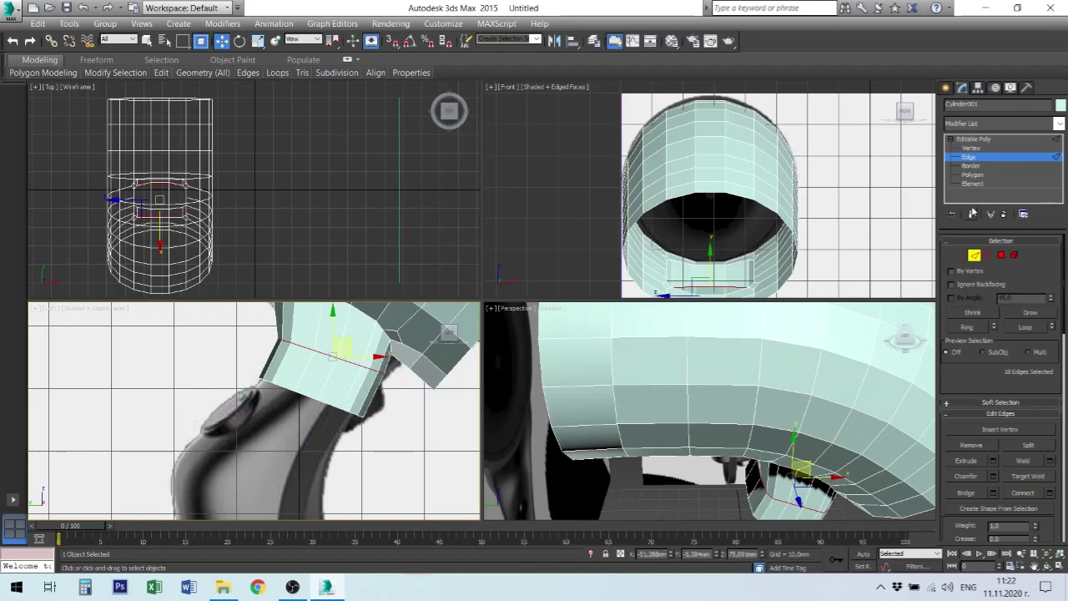
pyautogui.click(970, 165)
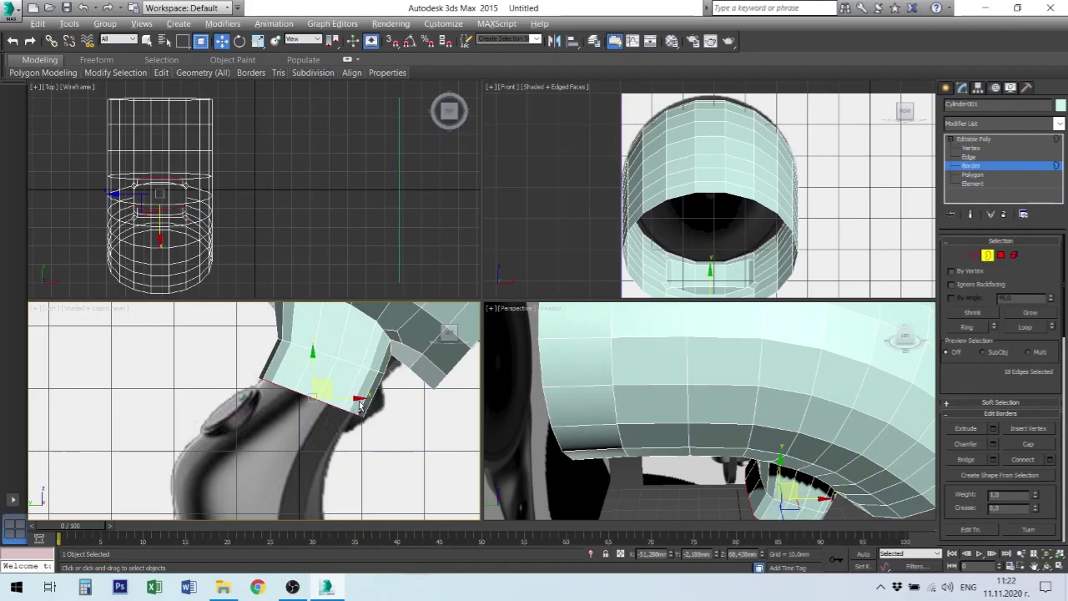
# In the maximized Left view, extrude the border down-left and scale it to about 111% on X
pyautogui.hotkey('alt', 'w')
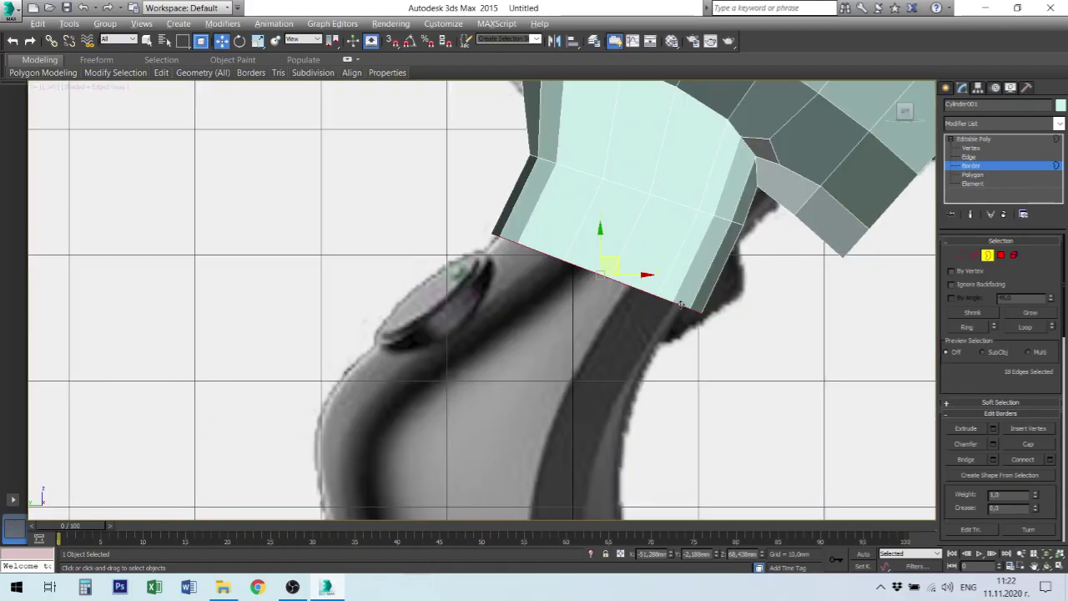
pyautogui.rightClick(680, 305)
pyautogui.click(692, 321)
pyautogui.moveTo(621, 271)
pyautogui.keyDown('shift'); pyautogui.mouseDown()
pyautogui.moveTo(549, 319)
pyautogui.moveTo(545, 335)
pyautogui.mouseUp(); pyautogui.keyUp('shift')
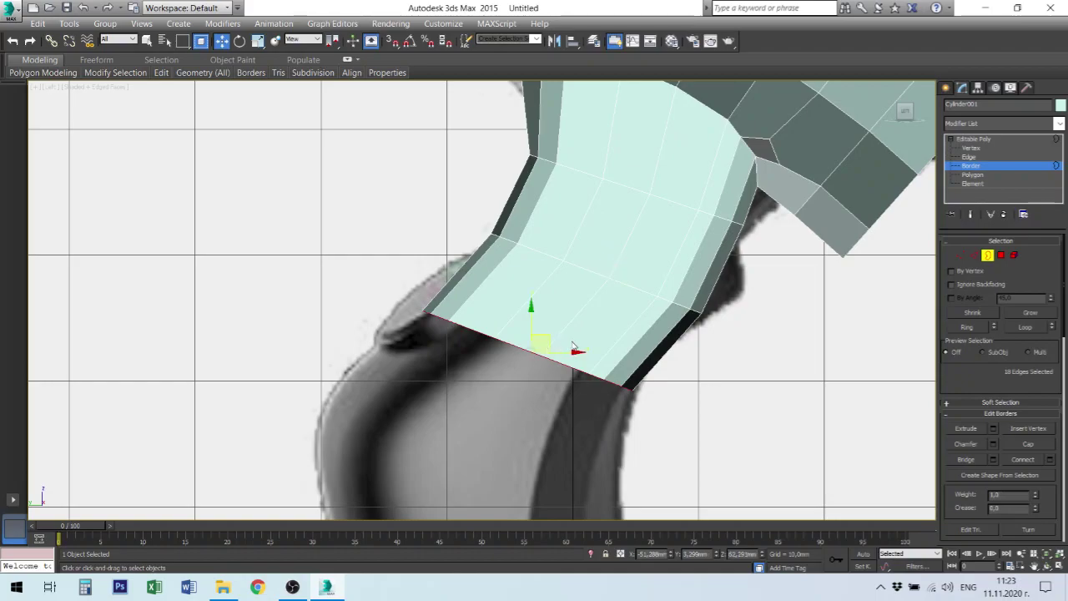
pyautogui.rightClick(571, 350)
pyautogui.click(601, 377)
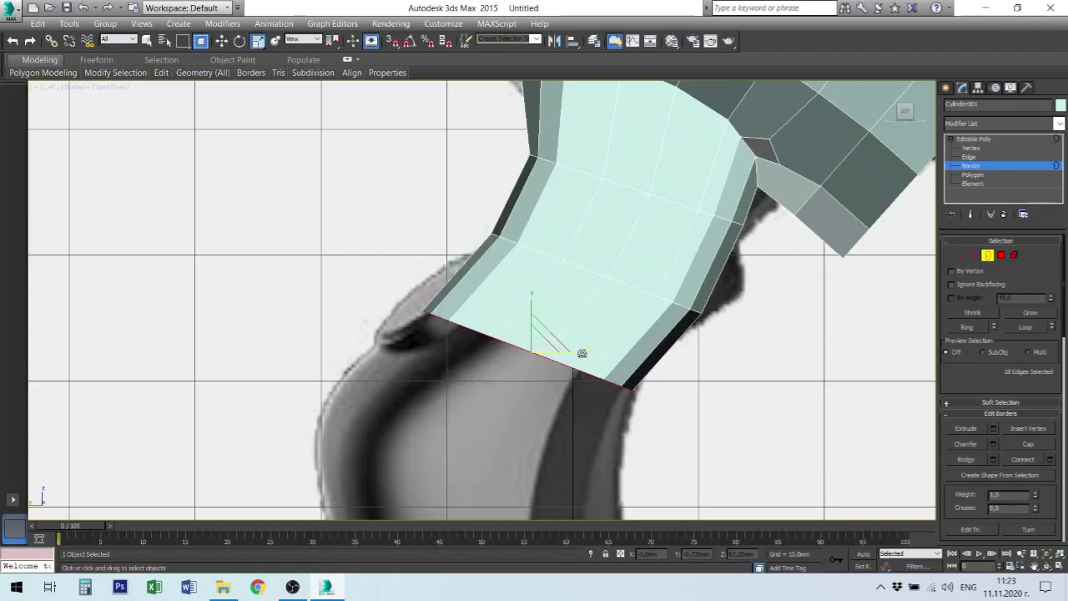
pyautogui.moveTo(579, 352); pyautogui.dragTo(580, 356)
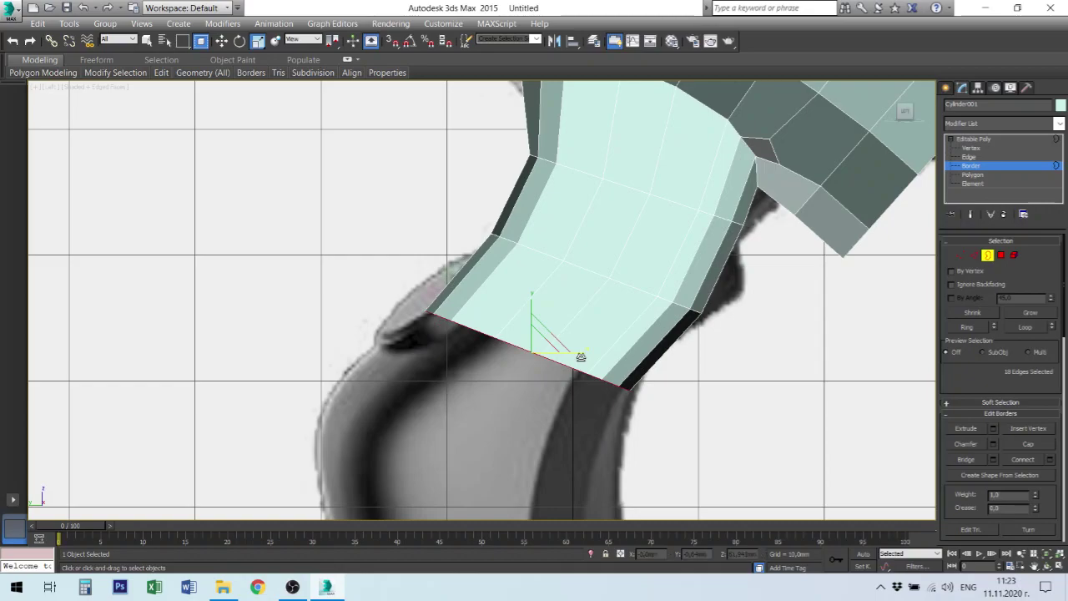
pyautogui.hotkey('alt', 'w')
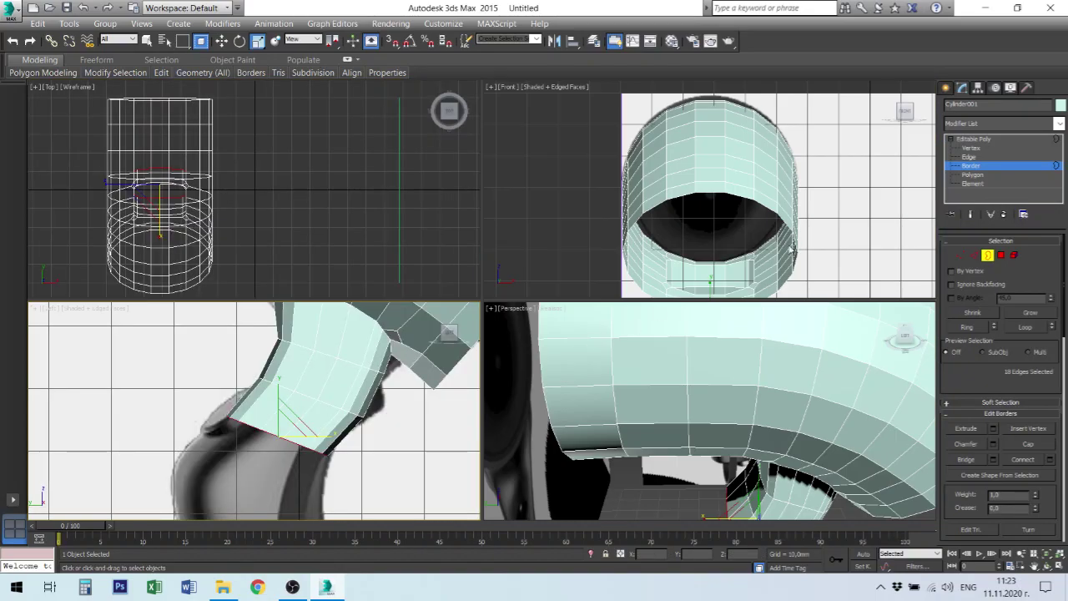
pyautogui.rightClick(842, 235)
# Narrow the bottom opening and scale the neck's lower 18-edge loop so the section tapers
pyautogui.hotkey('alt', 'w')
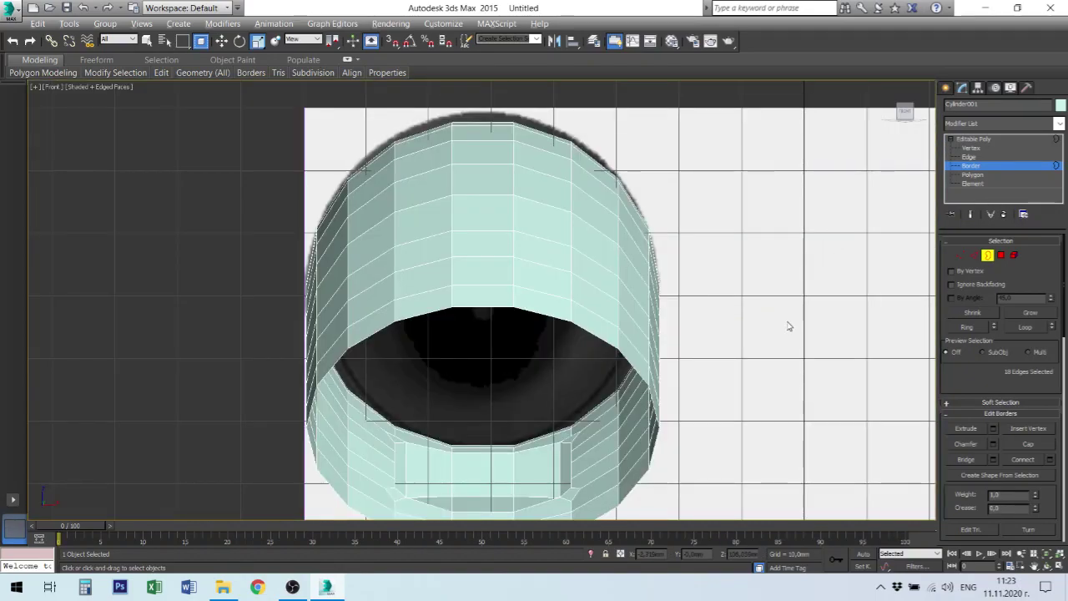
pyautogui.moveTo(787, 326); pyautogui.dragTo(782, 162, button='middle')
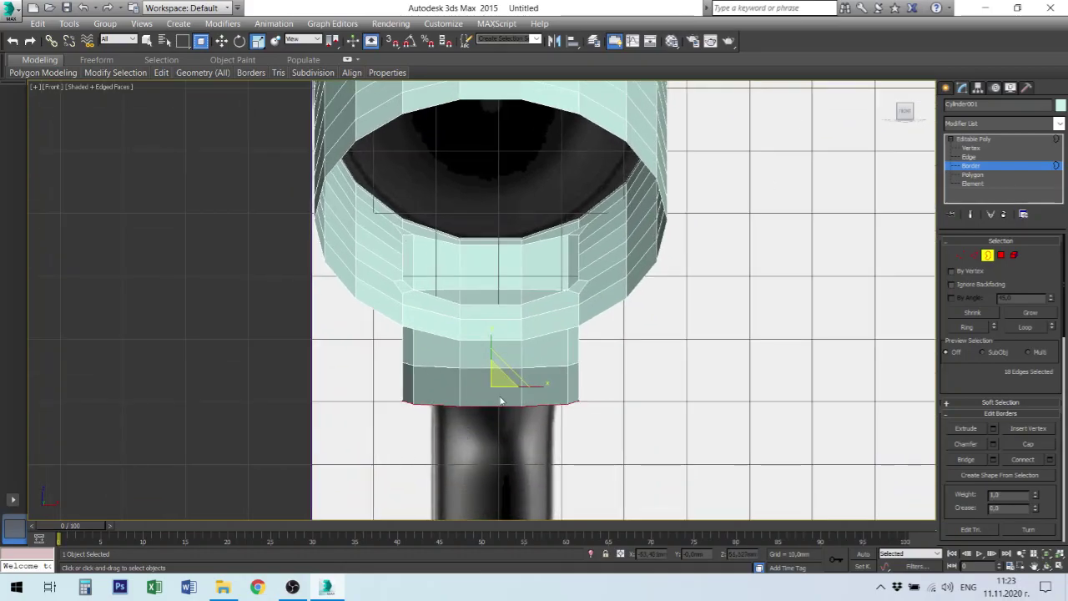
pyautogui.moveTo(534, 386); pyautogui.dragTo(519, 389)
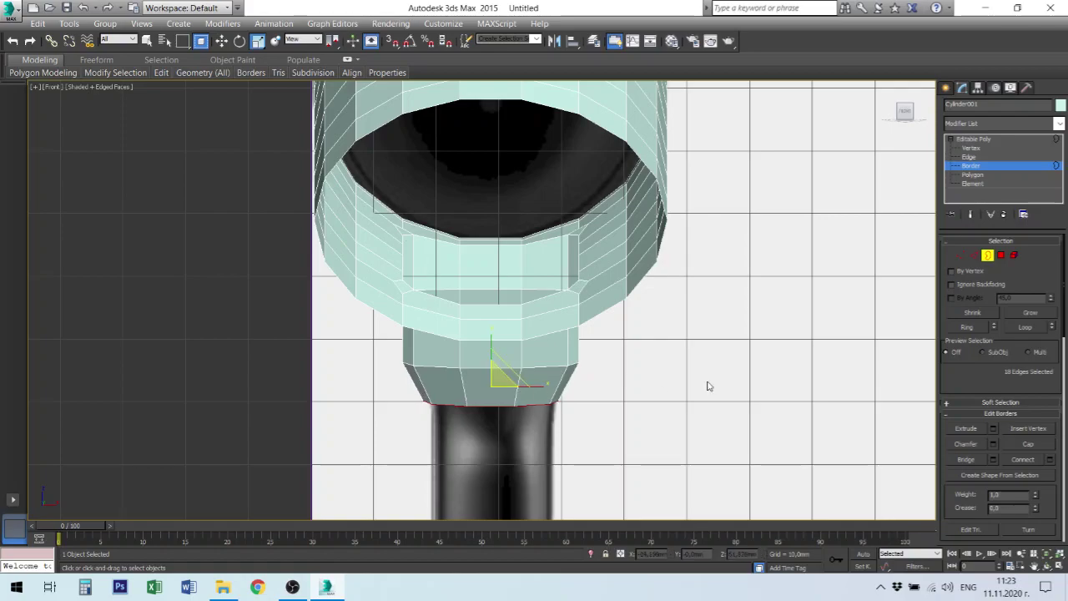
pyautogui.click(981, 157)
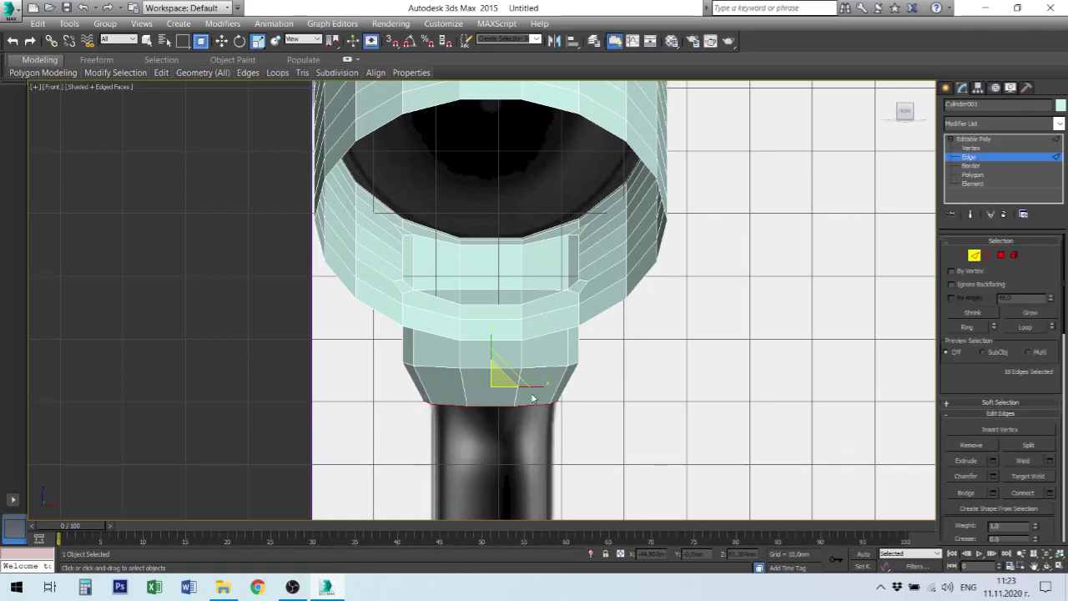
pyautogui.click(486, 366)
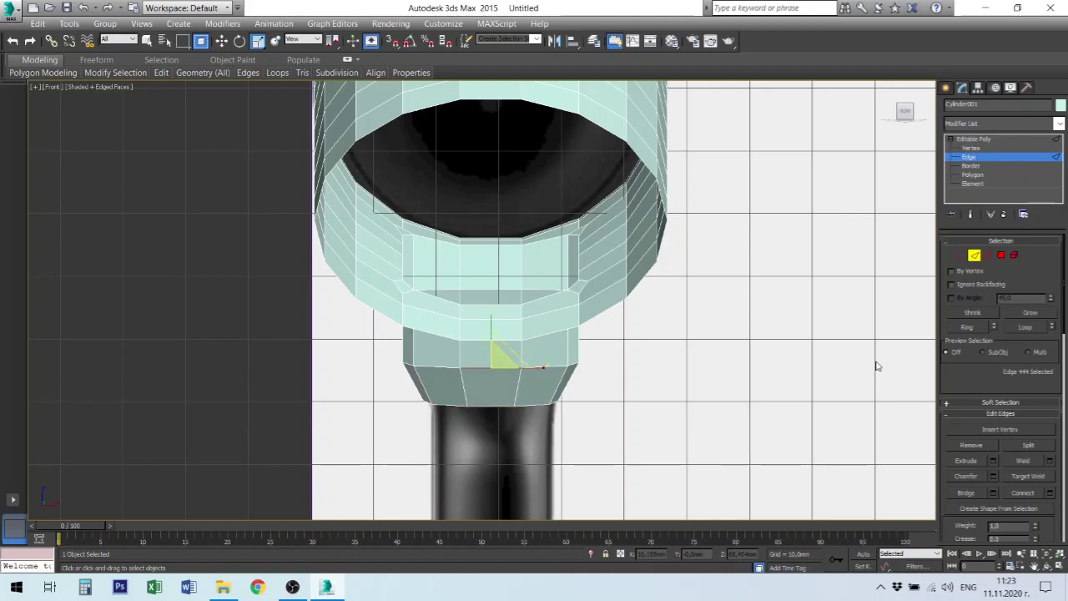
pyautogui.click(1035, 328)
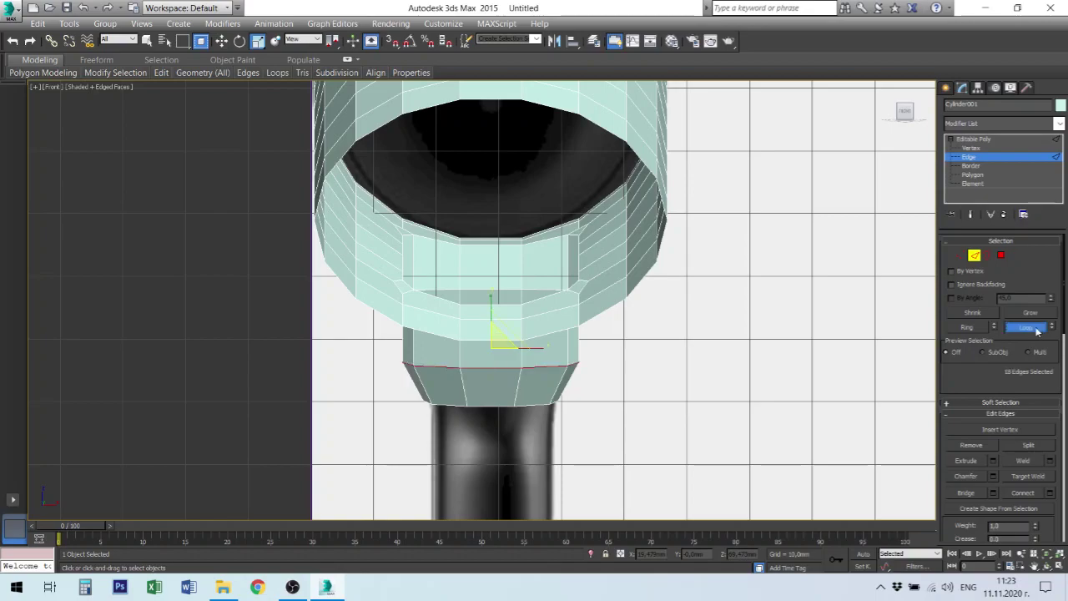
pyautogui.moveTo(537, 346); pyautogui.dragTo(534, 348)
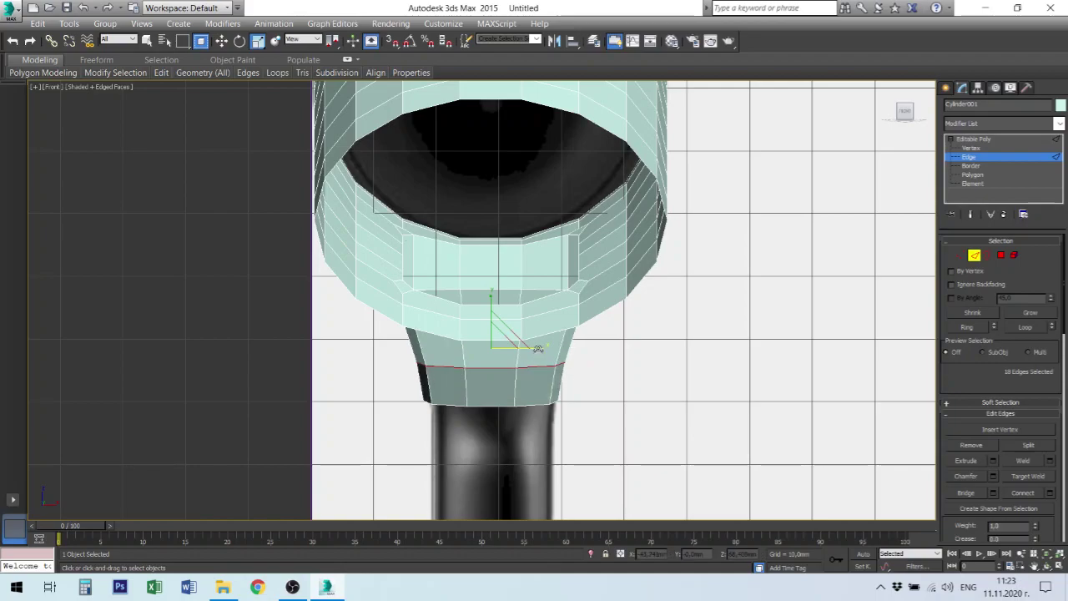
pyautogui.moveTo(537, 349); pyautogui.dragTo(538, 374, button='middle')
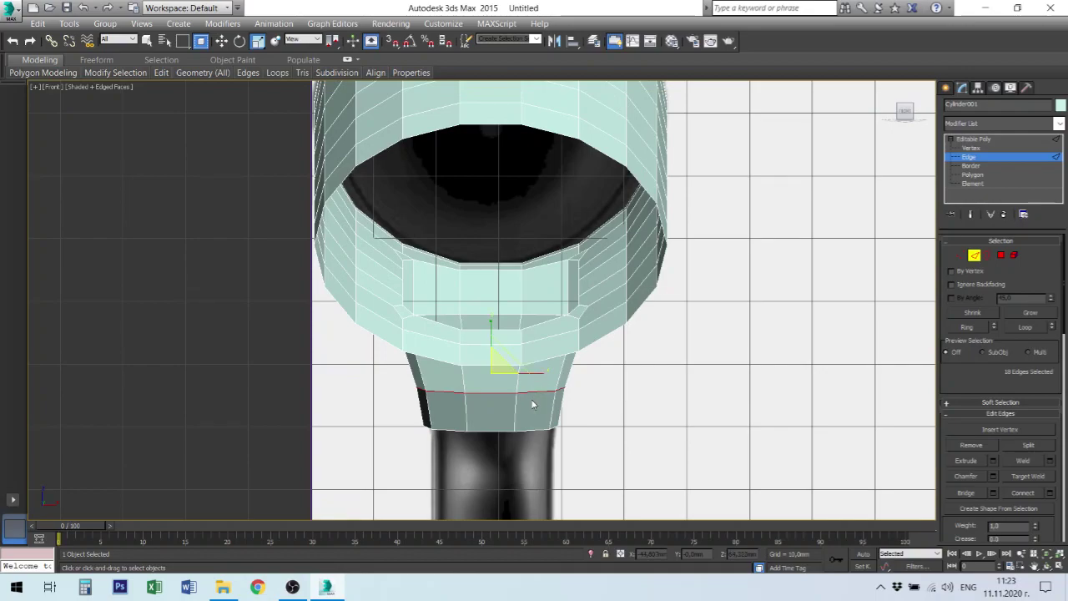
pyautogui.moveTo(537, 370); pyautogui.dragTo(530, 377)
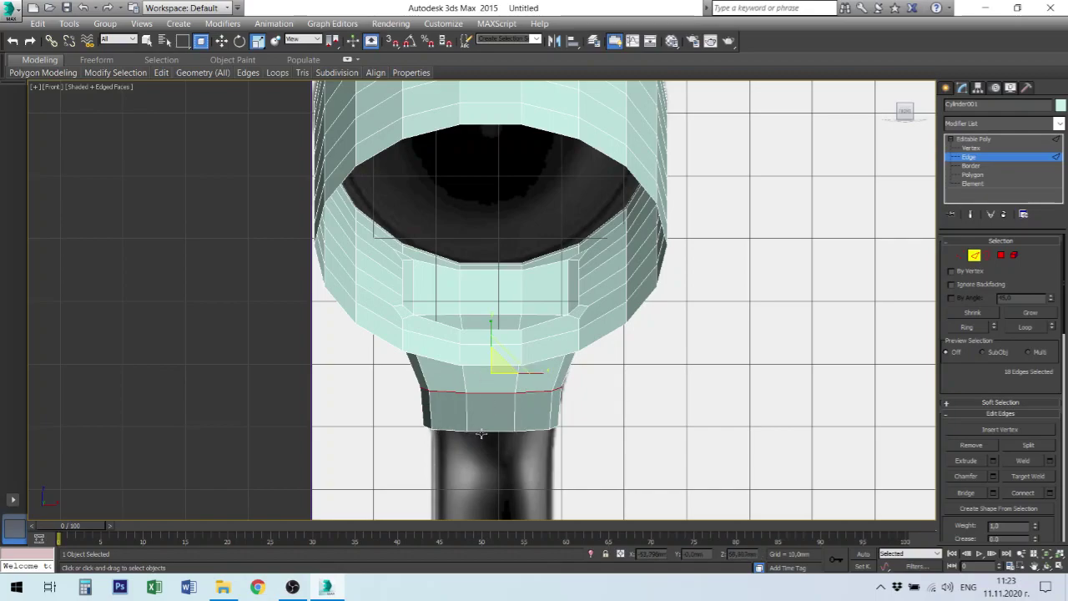
pyautogui.click(974, 166)
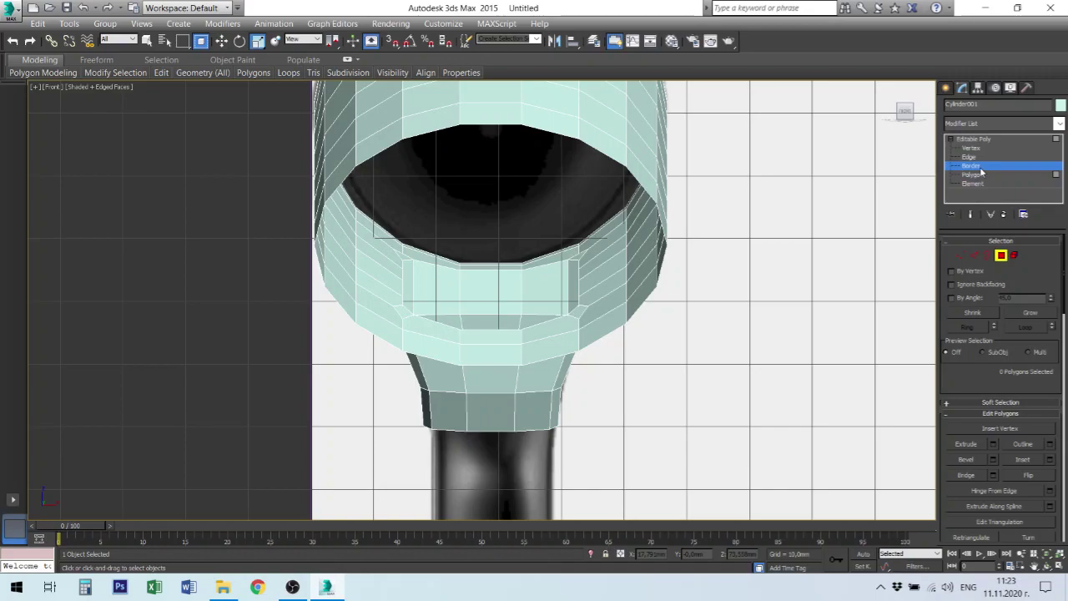
# Slightly narrow the neck's bottom rim, then Shift-drag it down-left into a new segment
pyautogui.click(540, 431)
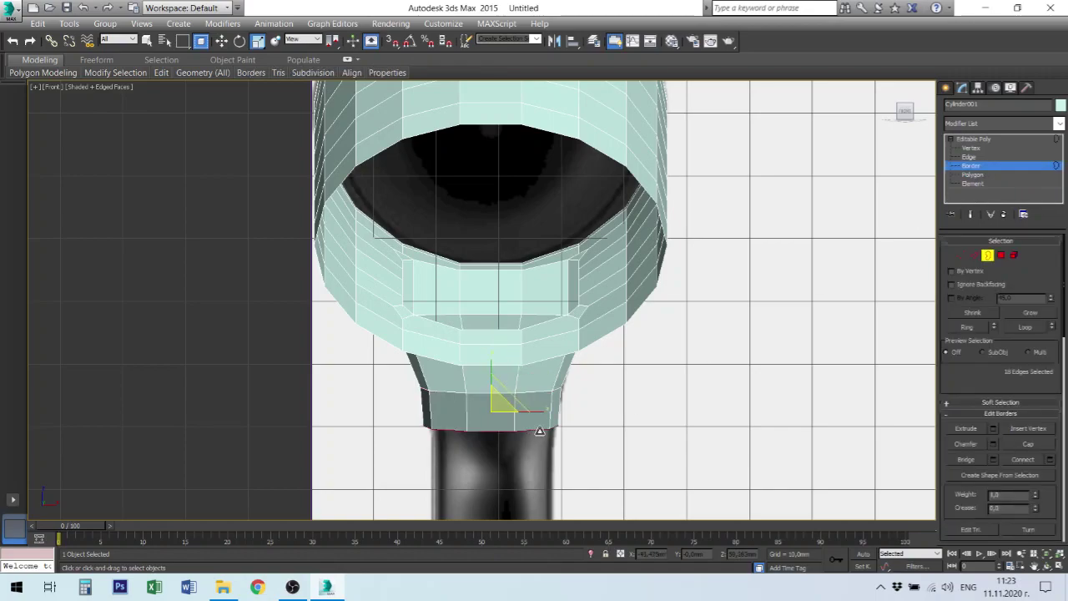
pyautogui.moveTo(541, 411); pyautogui.dragTo(543, 411)
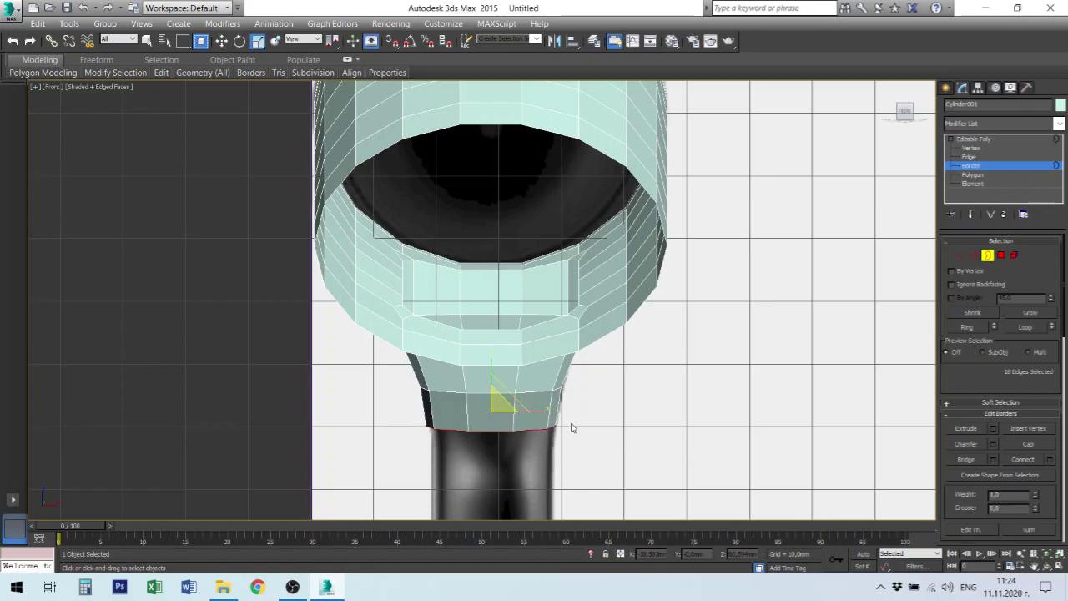
pyautogui.hotkey('alt', 'w')
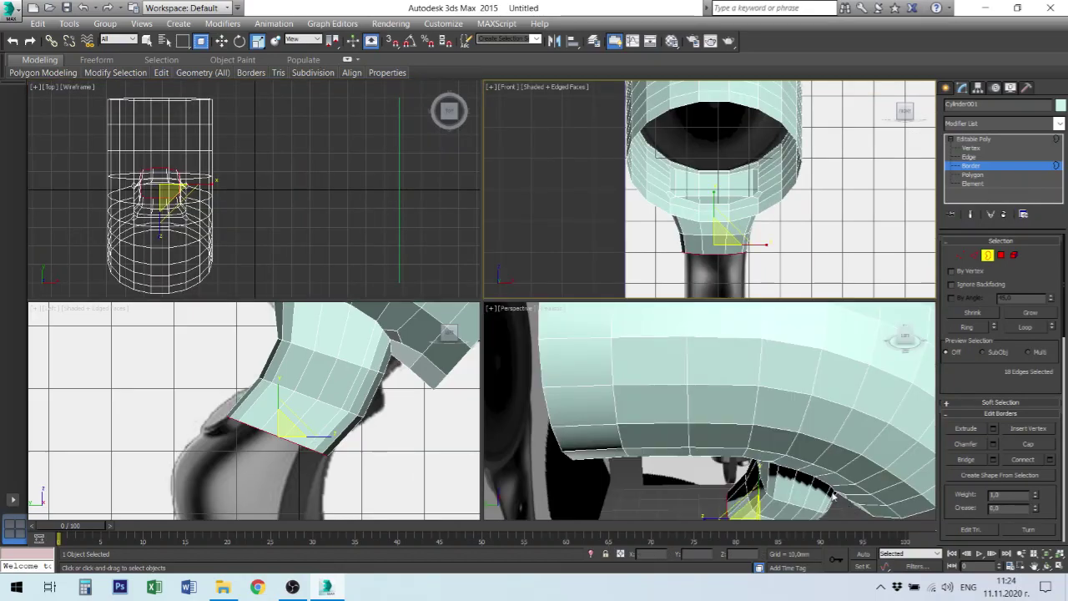
pyautogui.moveTo(832, 495)
pyautogui.keyDown('alt'); pyautogui.mouseDown(button='middle')
pyautogui.moveTo(795, 483)
pyautogui.moveTo(780, 406)
pyautogui.moveTo(751, 434)
pyautogui.mouseUp(button='middle'); pyautogui.keyUp('alt')
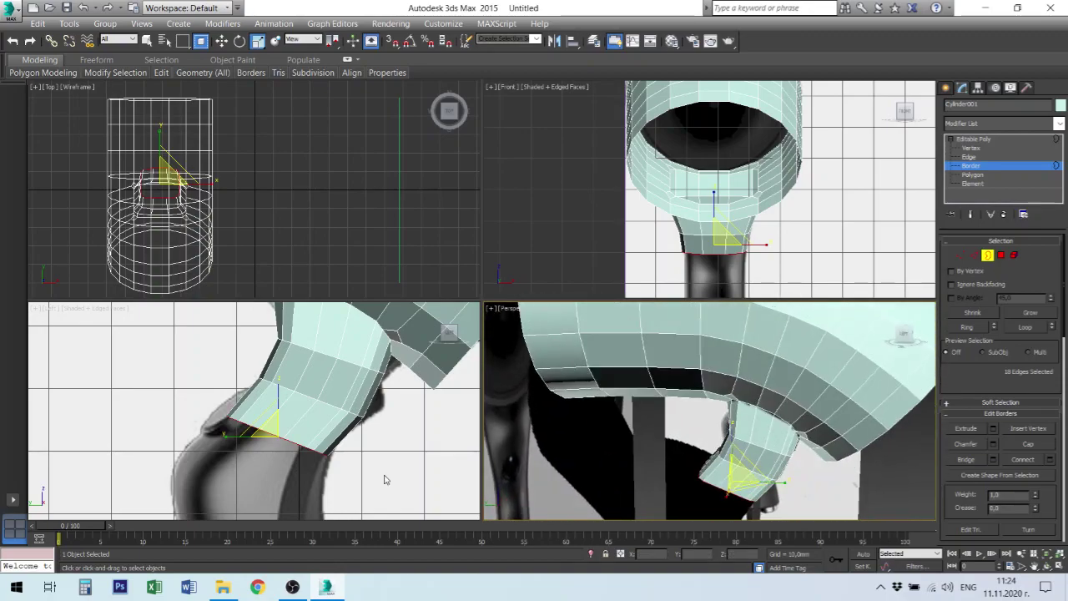
pyautogui.click(305, 442)
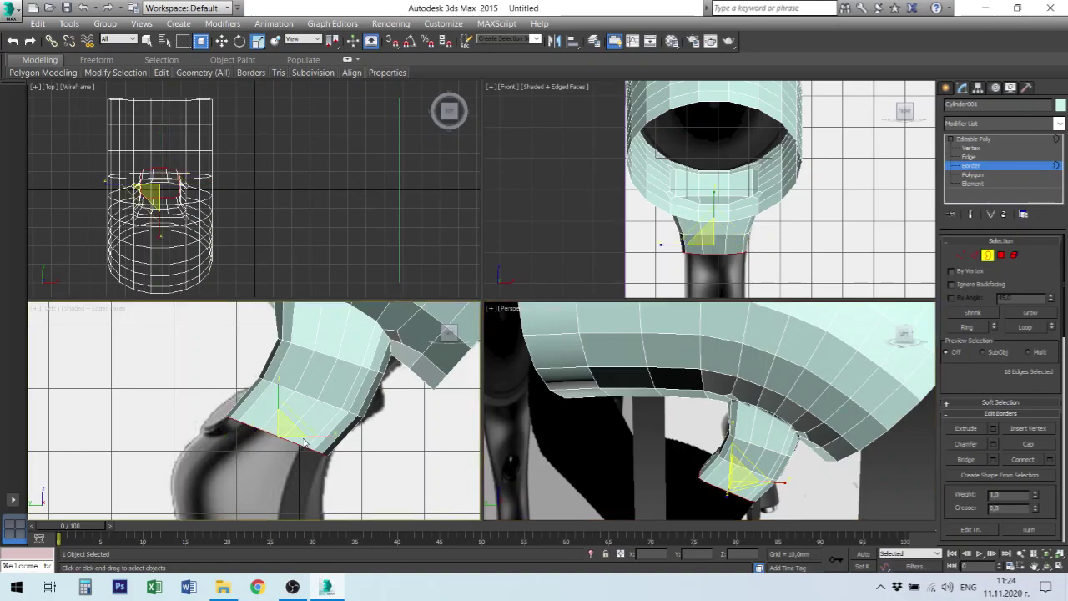
pyautogui.rightClick(305, 442)
pyautogui.click(317, 444)
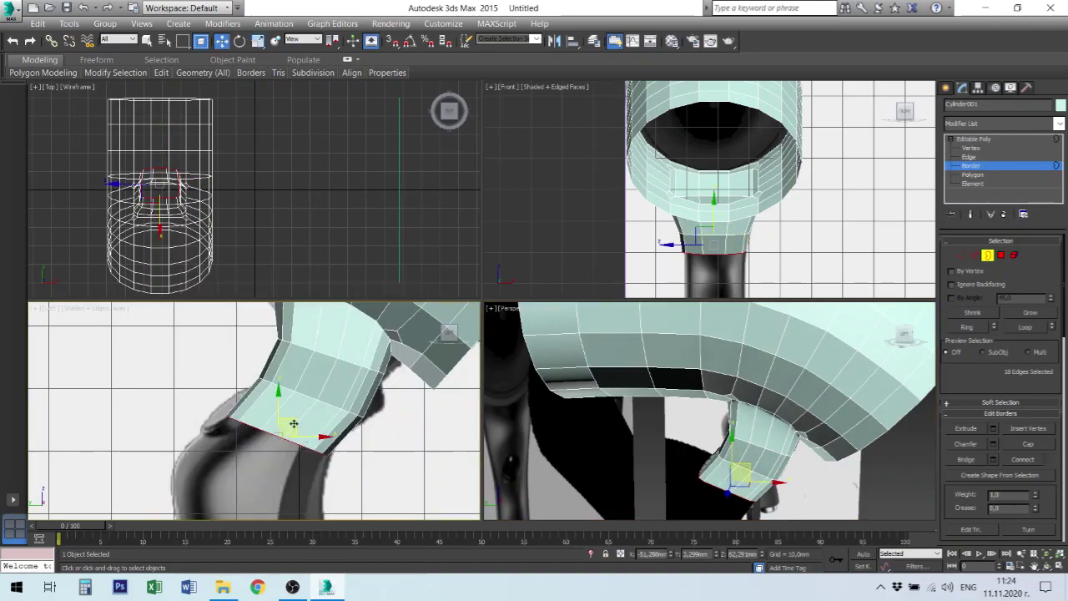
pyautogui.keyDown('shift'); pyautogui.moveTo(294, 424); pyautogui.dragTo(271, 457); pyautogui.keyUp('shift')
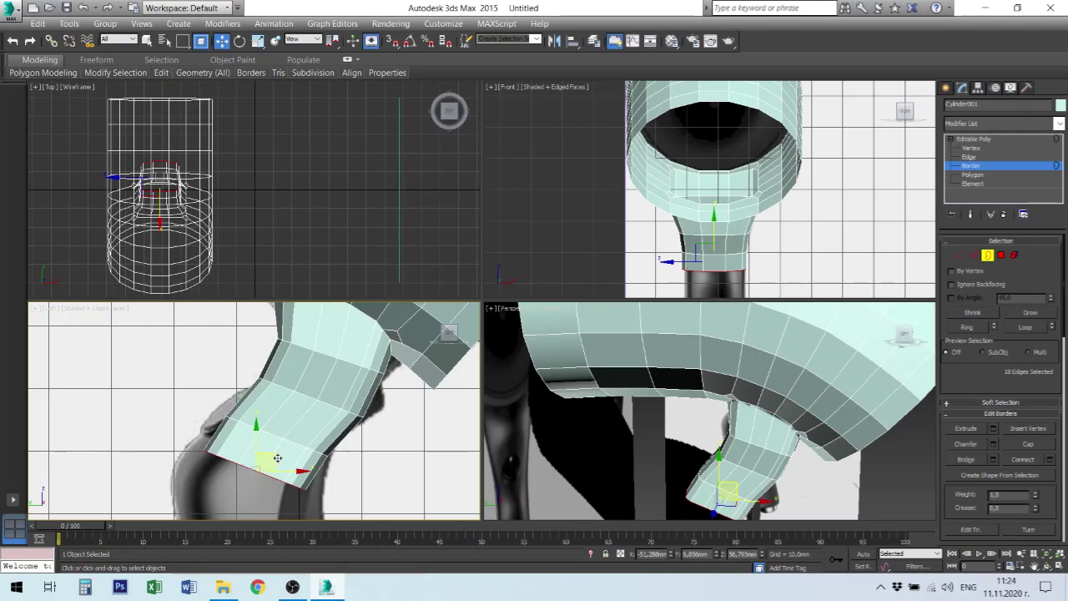
# Tilt the new rim, nudge it into place, and widen it to 133% along X
pyautogui.rightClick(279, 433)
pyautogui.click(302, 455)
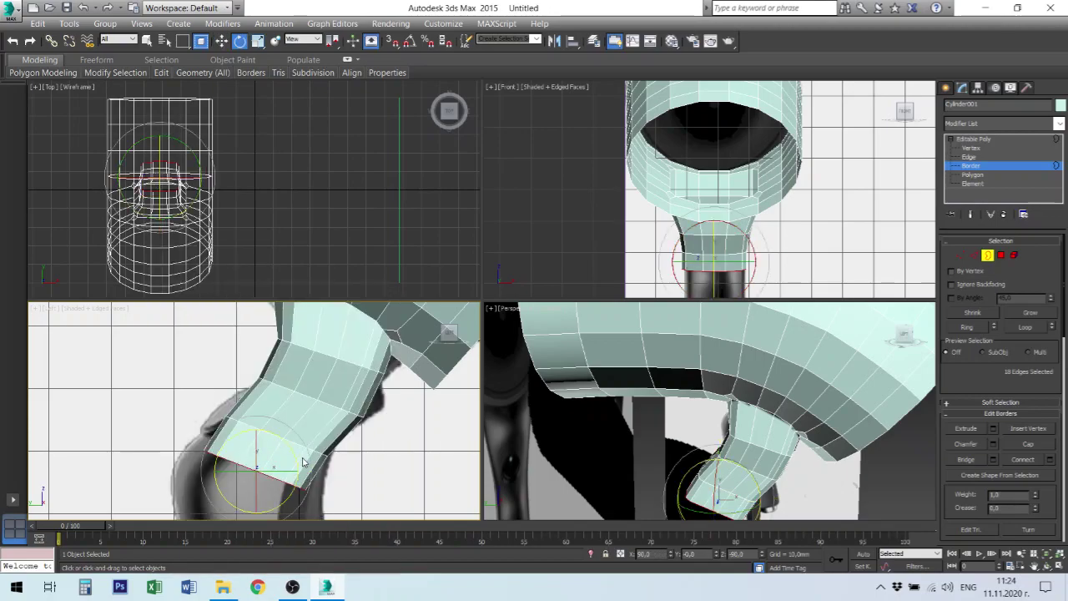
pyautogui.moveTo(295, 456); pyautogui.dragTo(292, 446)
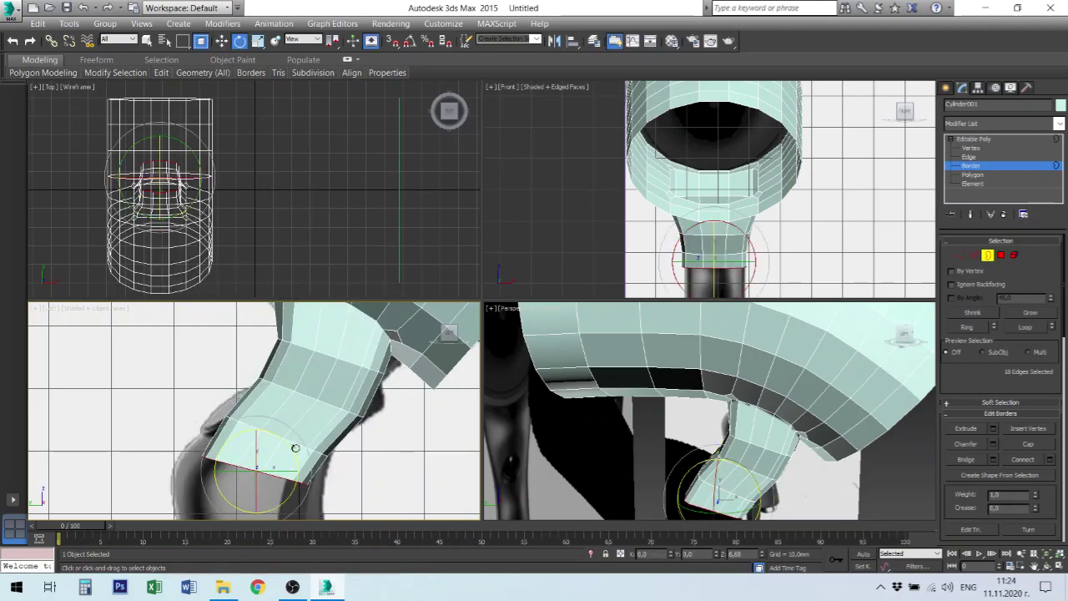
pyautogui.rightClick(287, 460)
pyautogui.click(302, 443)
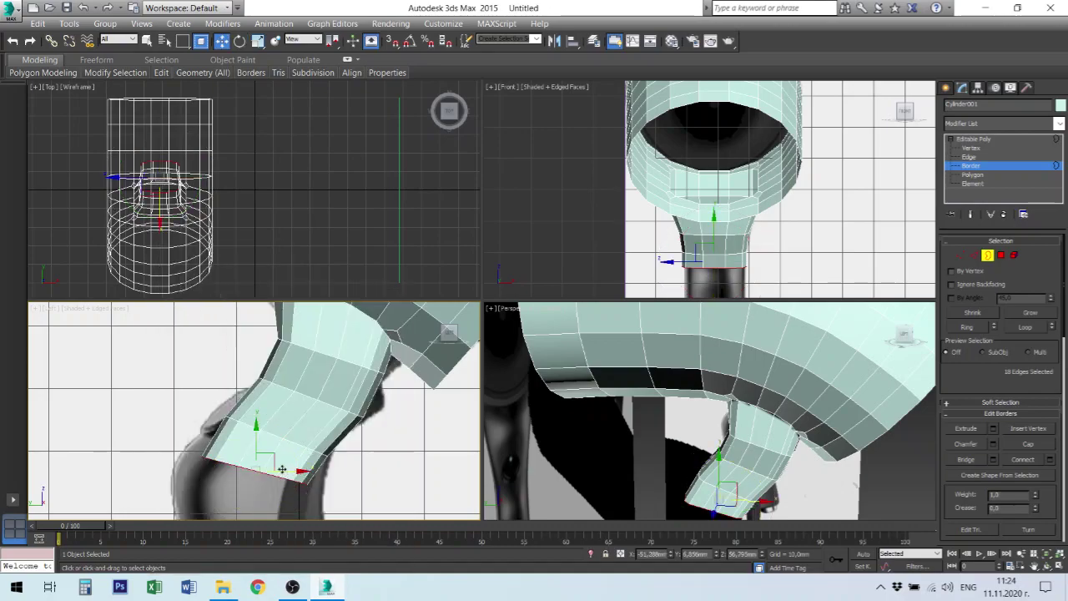
pyautogui.moveTo(272, 457); pyautogui.dragTo(266, 457)
pyautogui.moveTo(266, 457); pyautogui.dragTo(270, 457)
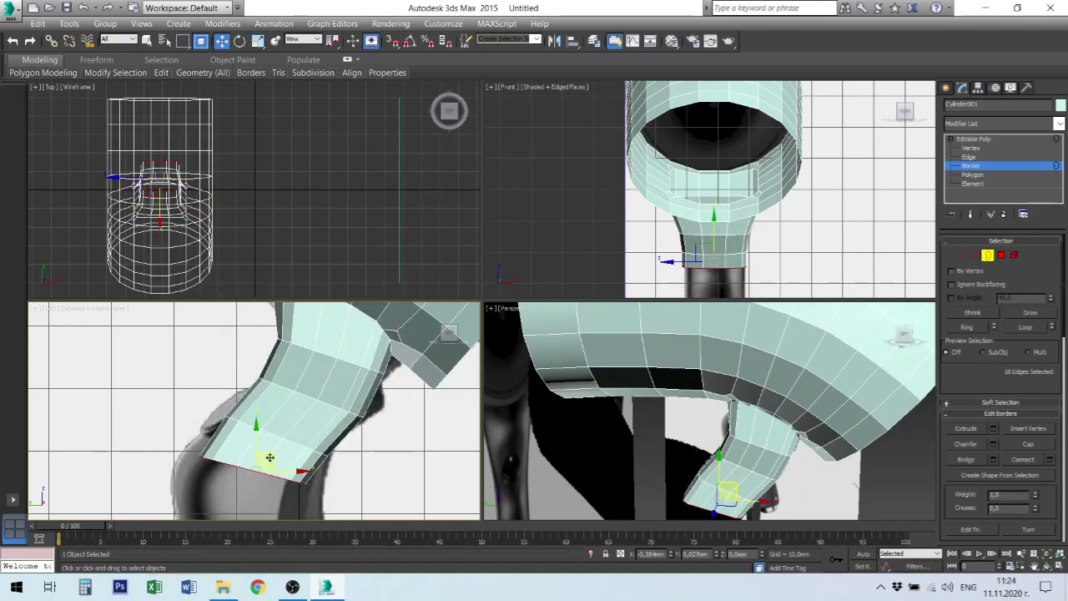
pyautogui.rightClick(267, 424)
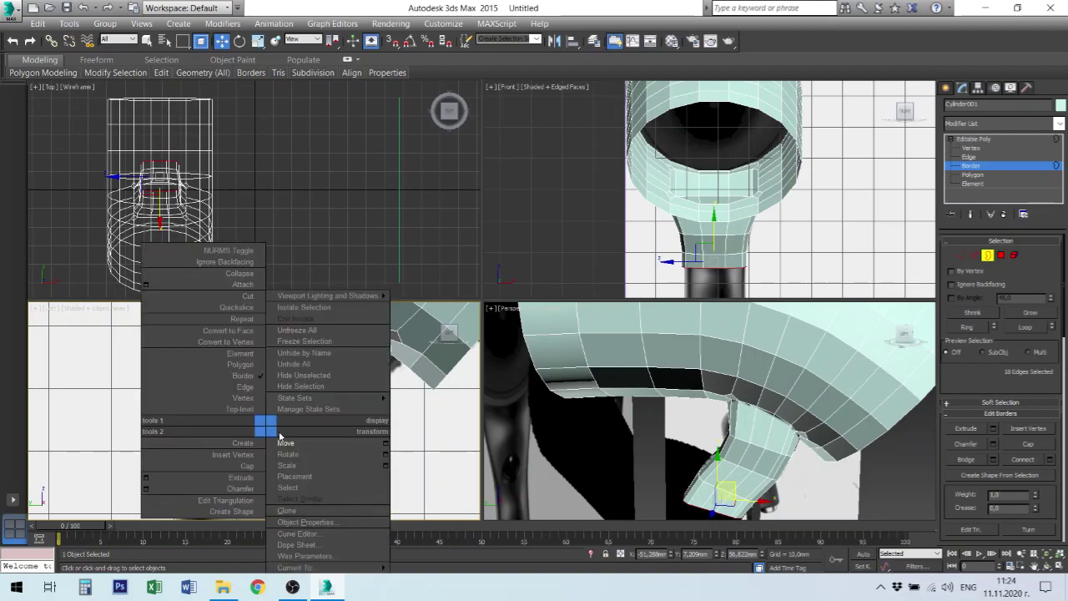
pyautogui.click(286, 463)
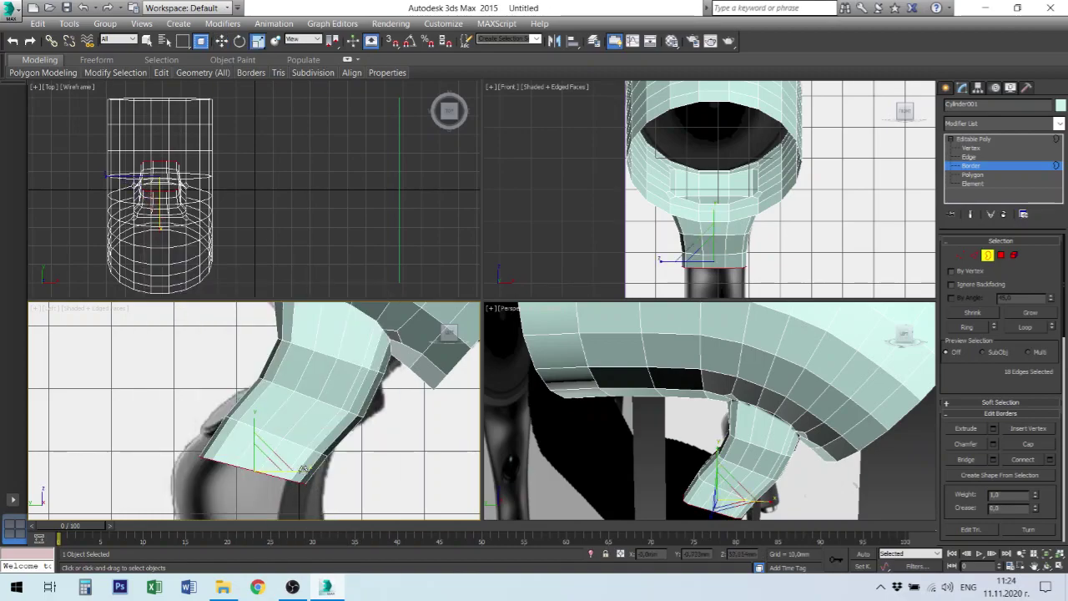
pyautogui.moveTo(305, 472); pyautogui.dragTo(318, 473)
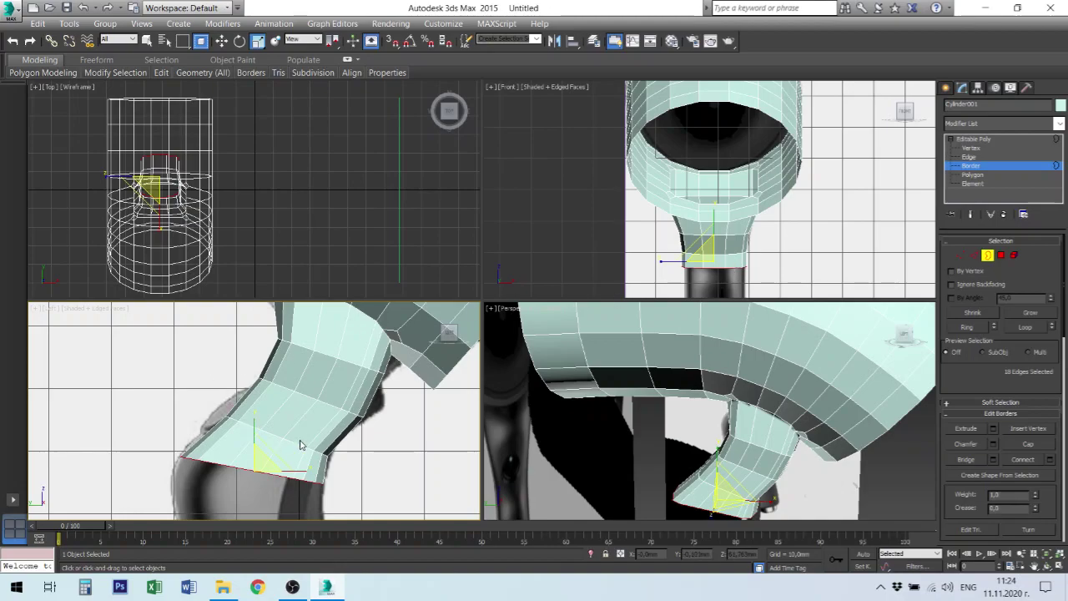
pyautogui.rightClick(345, 435)
pyautogui.click(359, 444)
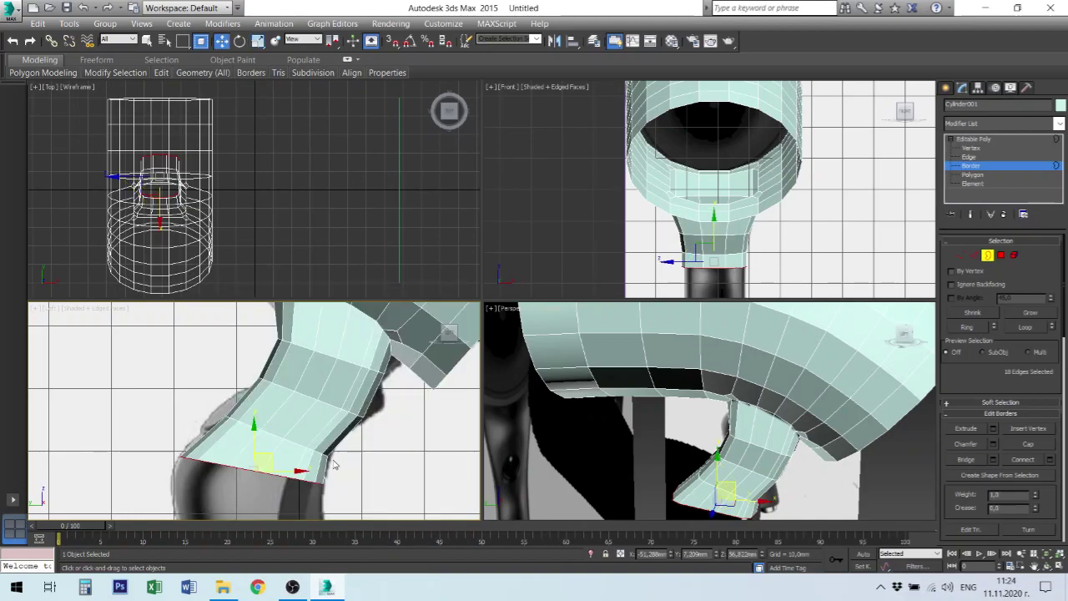
pyautogui.moveTo(360, 446); pyautogui.dragTo(361, 424, button='middle')
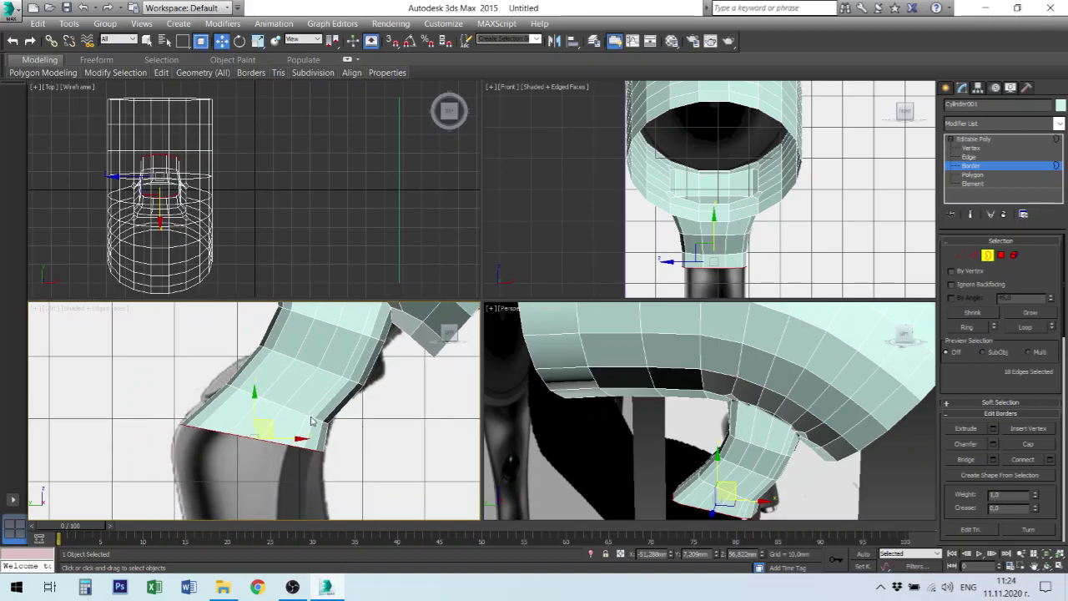
# Select an edge loop on the new neck segment and scale it to 112% along X
pyautogui.press('2')
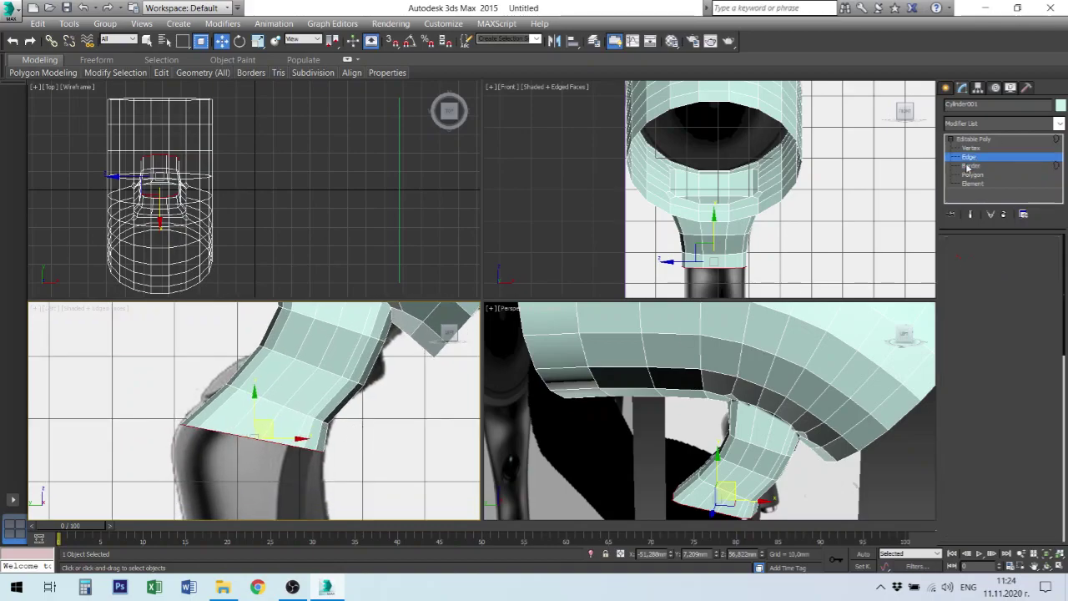
pyautogui.click(297, 410)
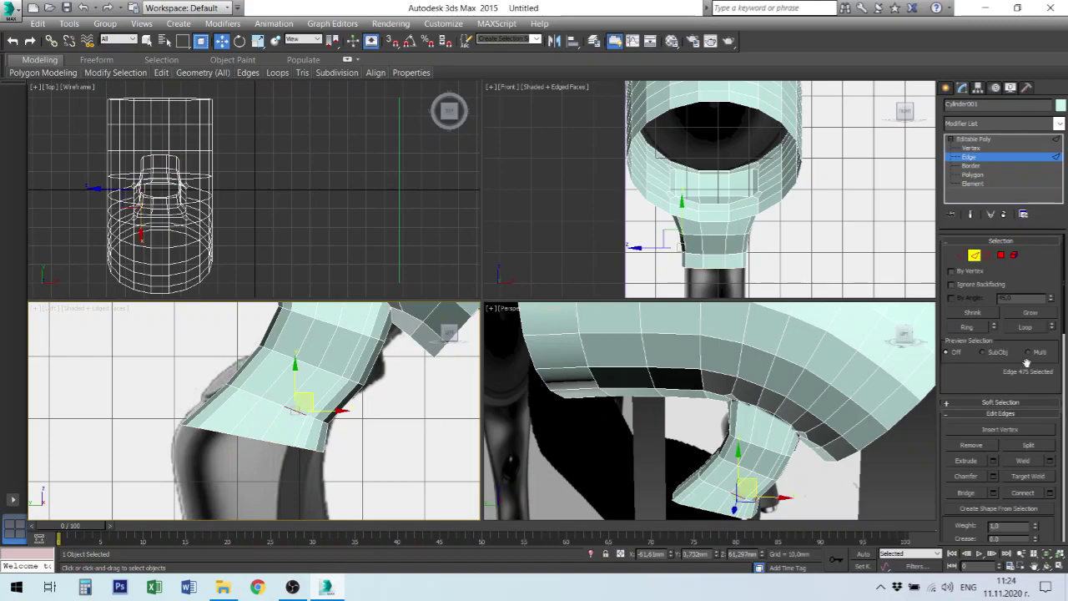
pyautogui.click(1025, 326)
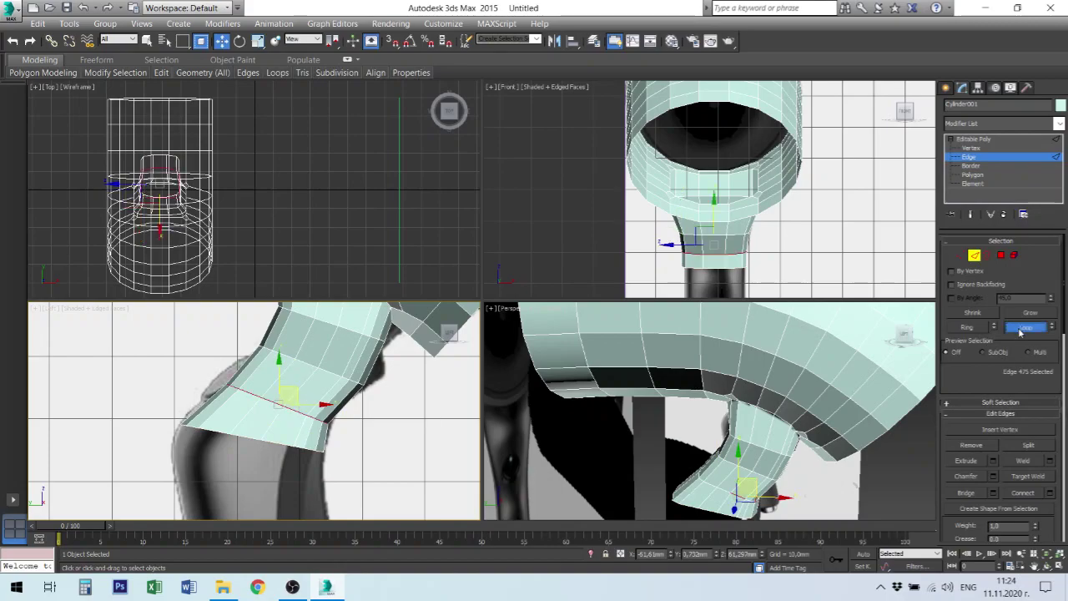
pyautogui.rightClick(299, 388)
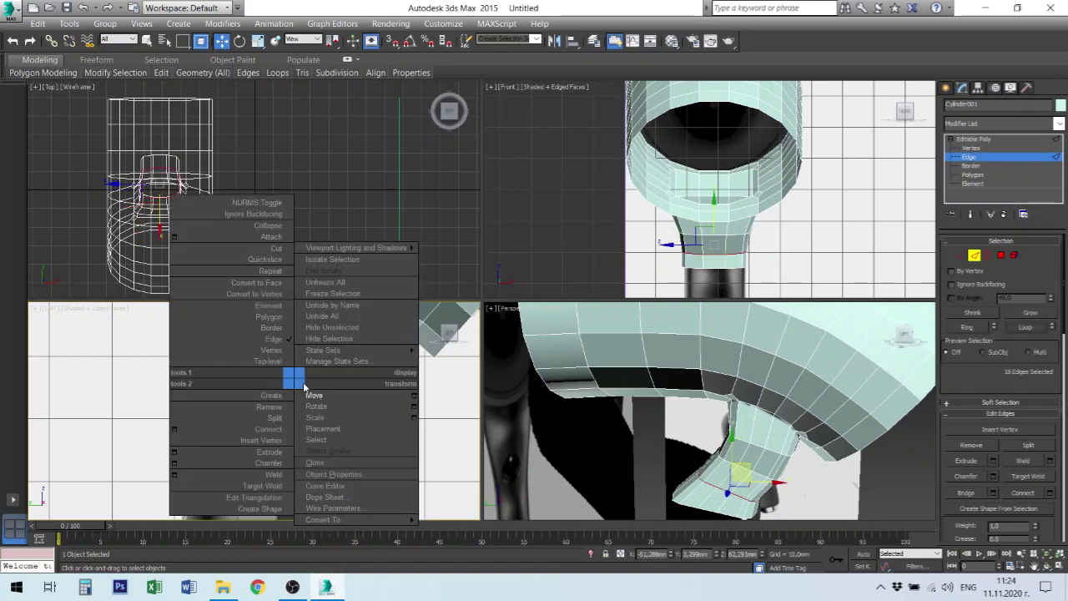
pyautogui.click(331, 420)
pyautogui.moveTo(320, 405); pyautogui.dragTo(327, 407)
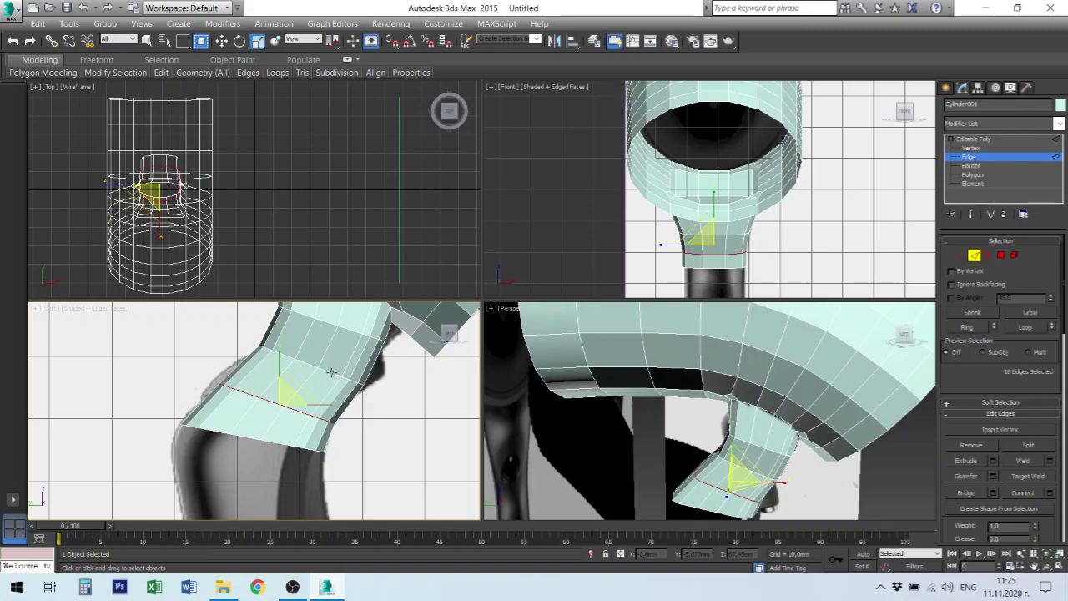
# Select the upper edge loop of the neck and move it up and to the right
pyautogui.click(331, 372)
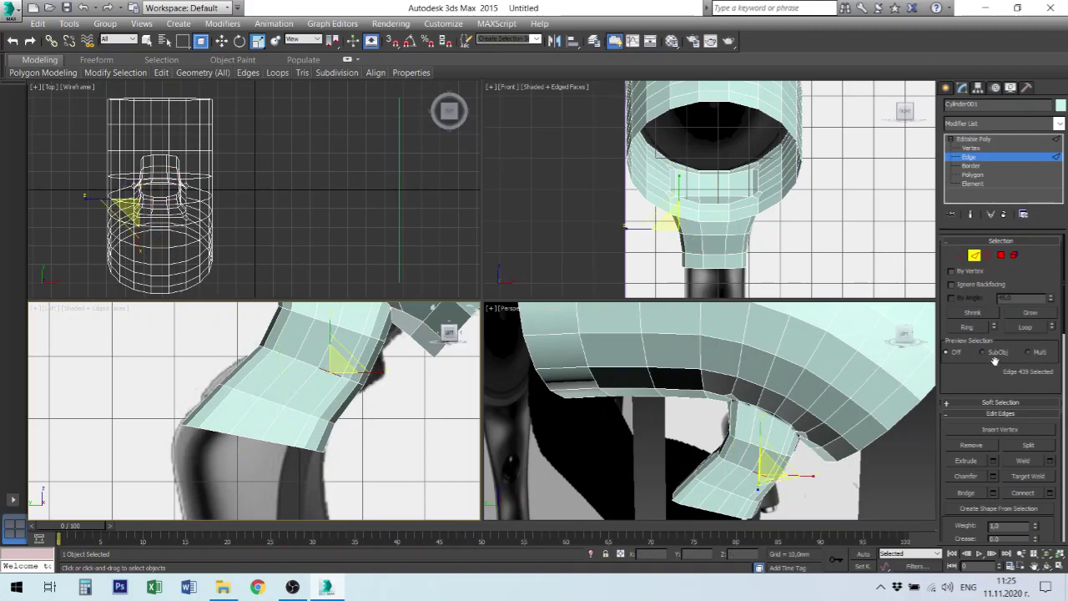
pyautogui.click(1022, 328)
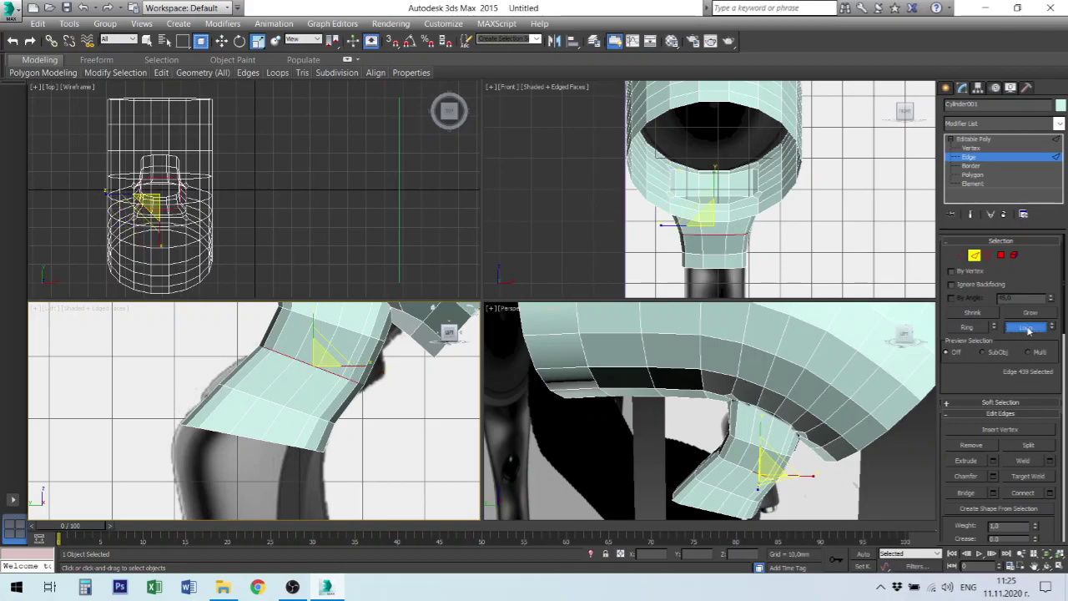
pyautogui.rightClick(316, 368)
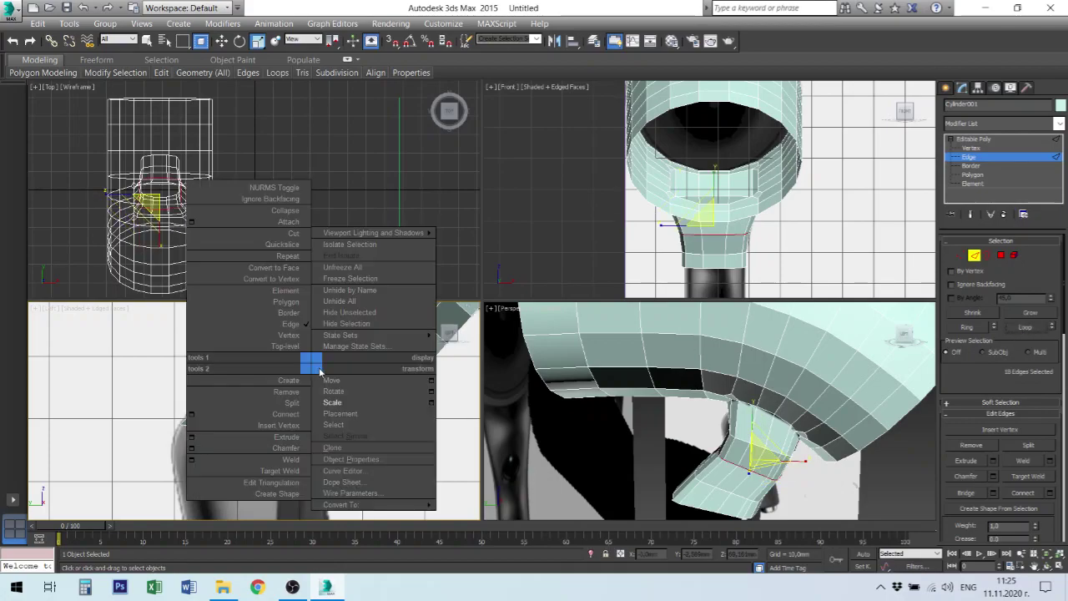
pyautogui.click(346, 382)
pyautogui.moveTo(317, 367); pyautogui.dragTo(332, 351)
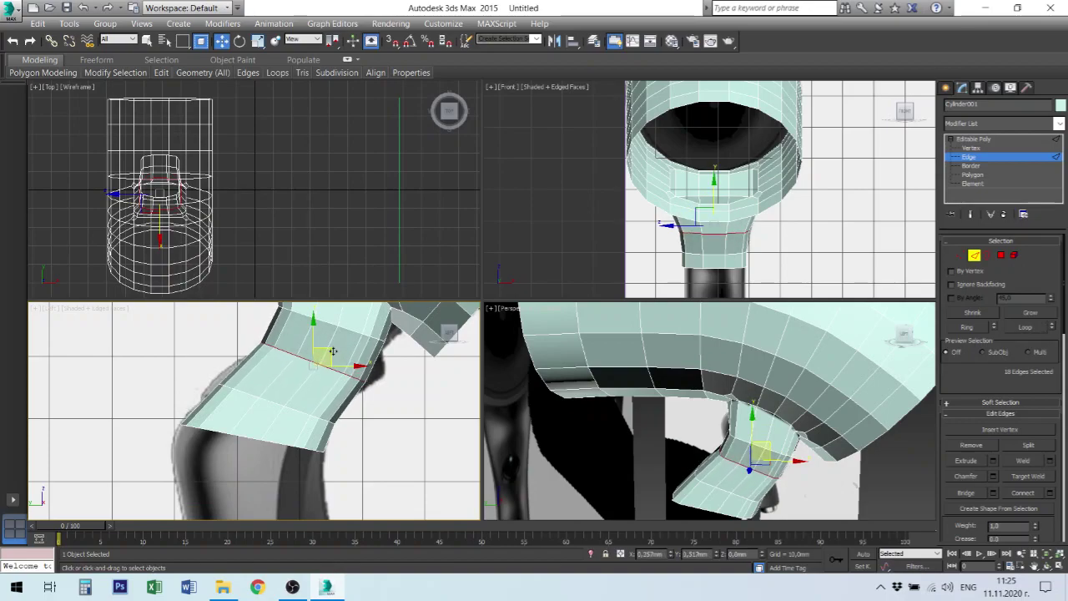
# Select another edge loop on the new segment and nudge it slightly up and left
pyautogui.click(271, 403)
pyautogui.click(271, 401)
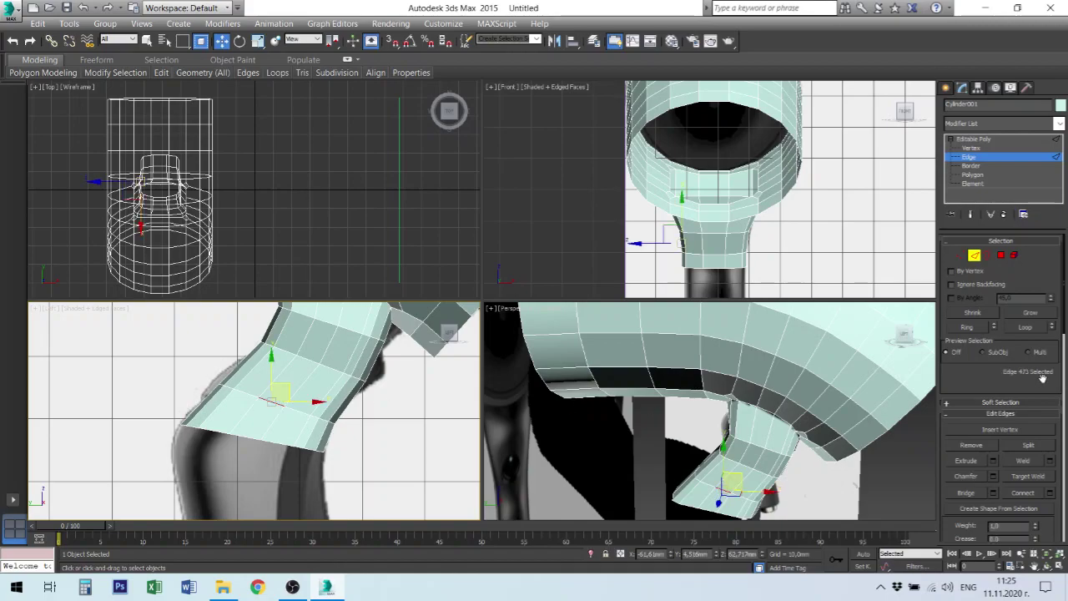
pyautogui.click(1035, 333)
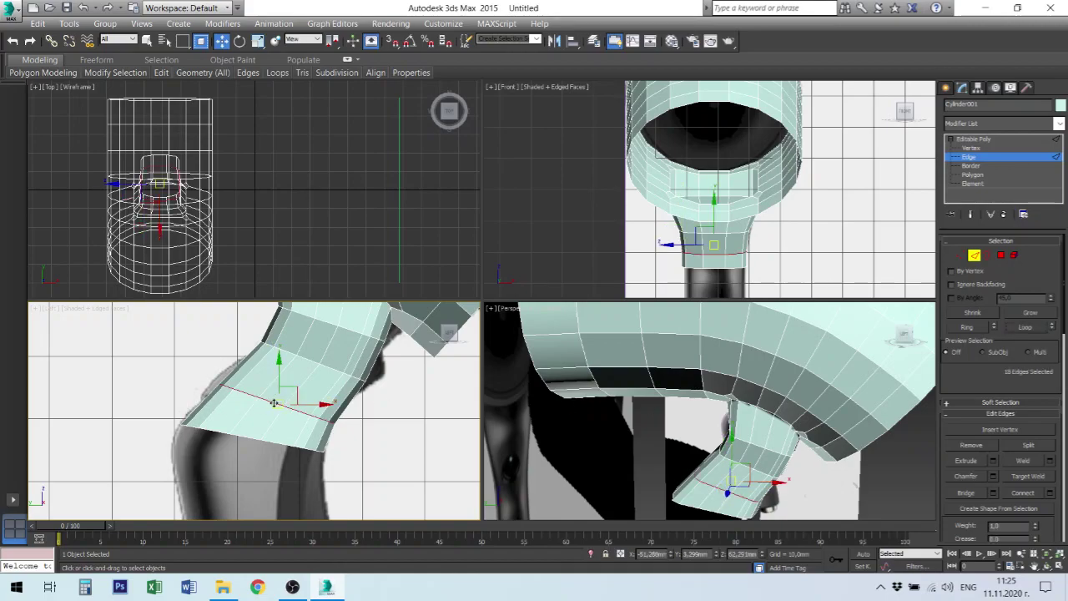
pyautogui.moveTo(296, 389); pyautogui.dragTo(293, 382)
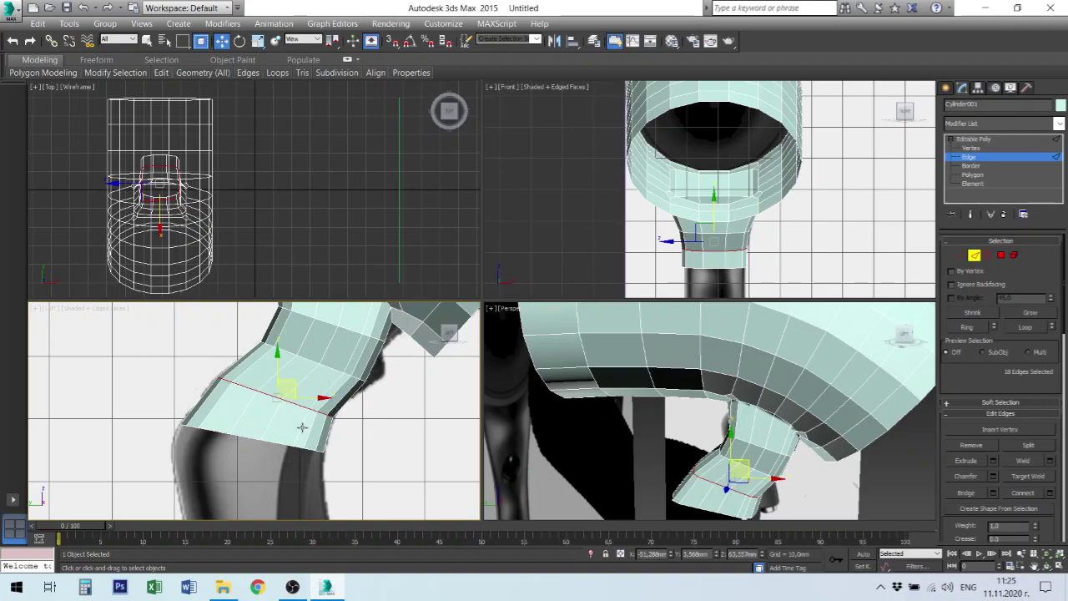
# Select the handle's bottom open border, move it down, tilt it and nudge it into place
pyautogui.click(977, 166)
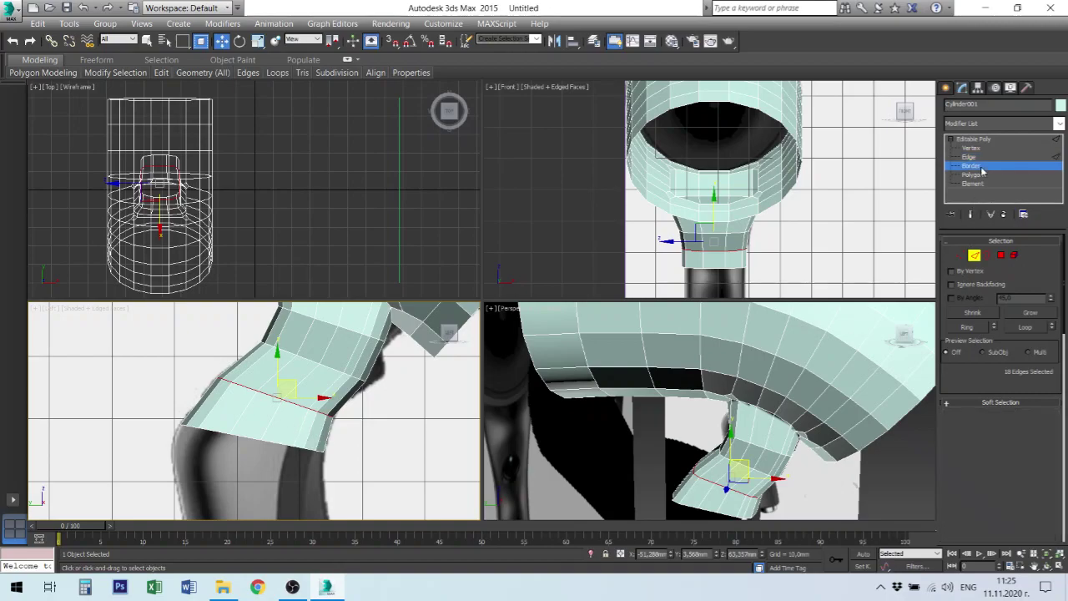
pyautogui.click(287, 448)
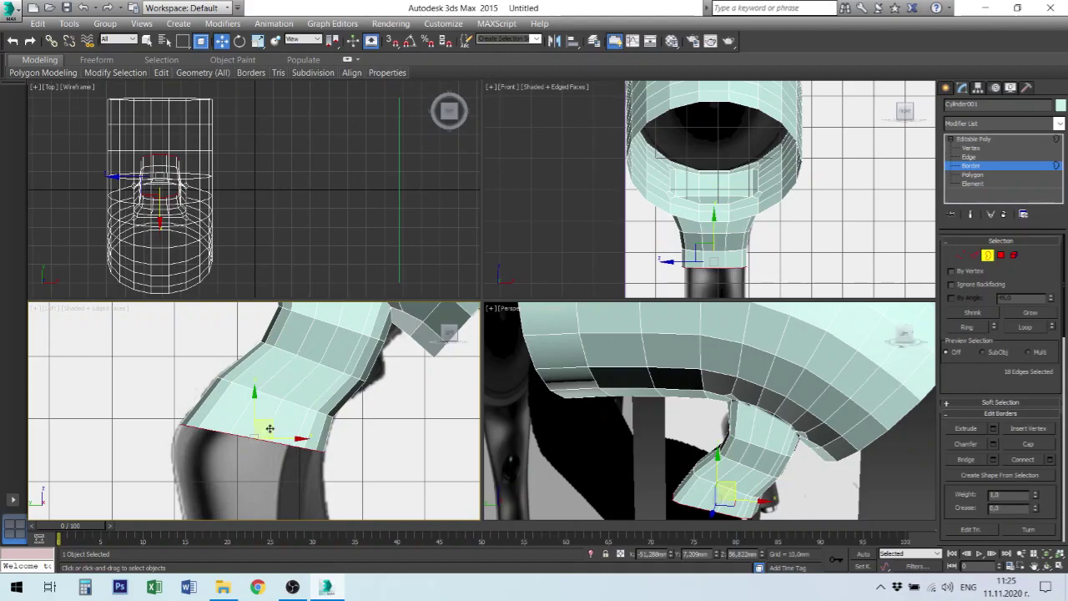
pyautogui.moveTo(271, 423)
pyautogui.keyDown('shift'); pyautogui.mouseDown()
pyautogui.moveTo(264, 449)
pyautogui.moveTo(276, 479)
pyautogui.mouseUp(); pyautogui.keyUp('shift')
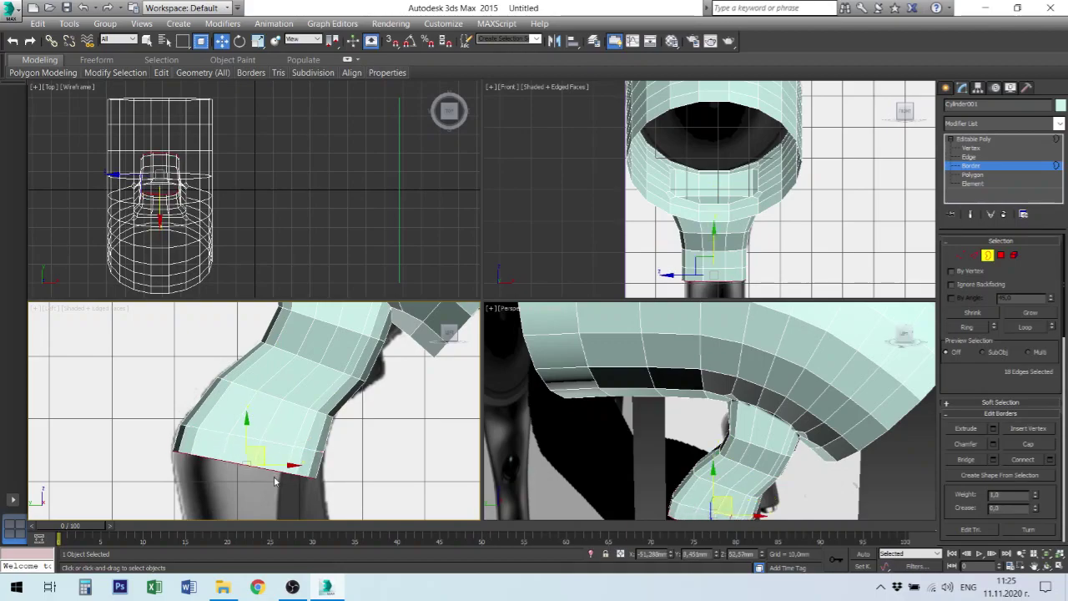
pyautogui.rightClick(274, 429)
pyautogui.click(297, 454)
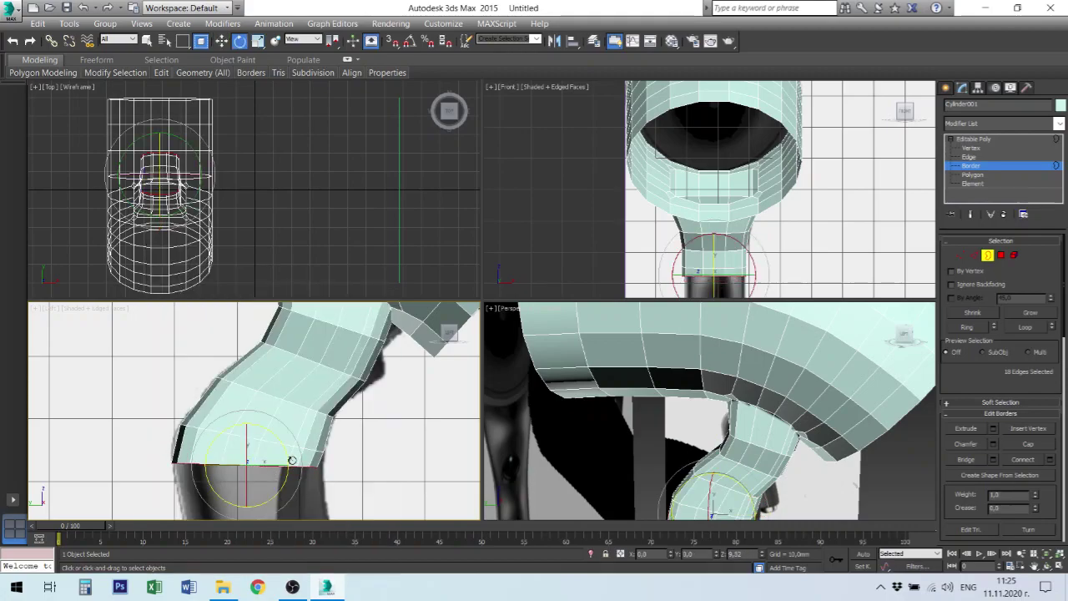
pyautogui.moveTo(292, 460); pyautogui.dragTo(282, 465)
pyautogui.rightClick(277, 433)
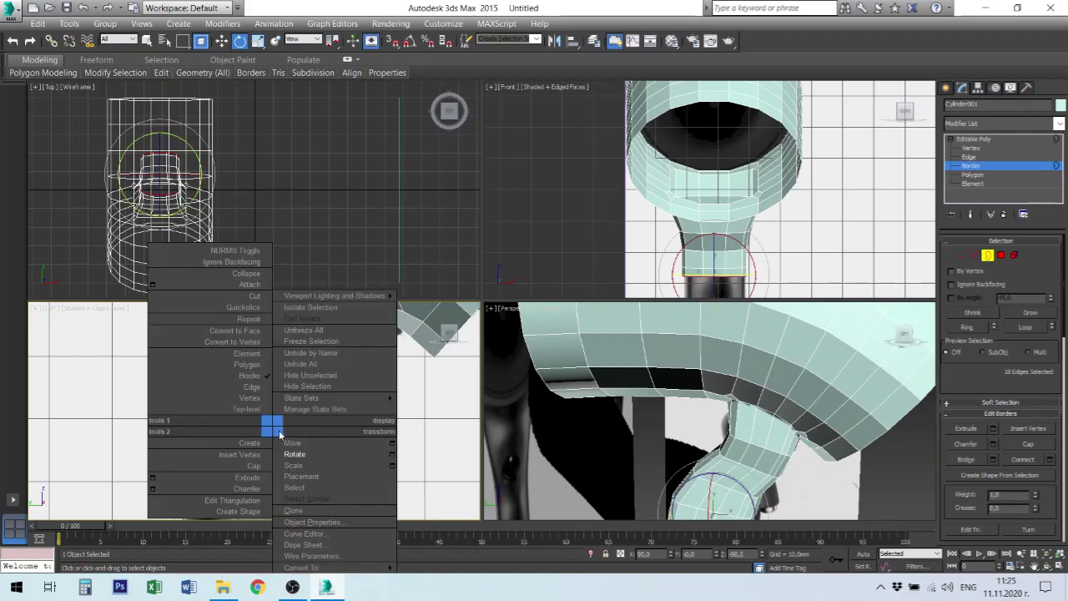
pyautogui.click(298, 444)
pyautogui.moveTo(264, 453); pyautogui.dragTo(265, 451)
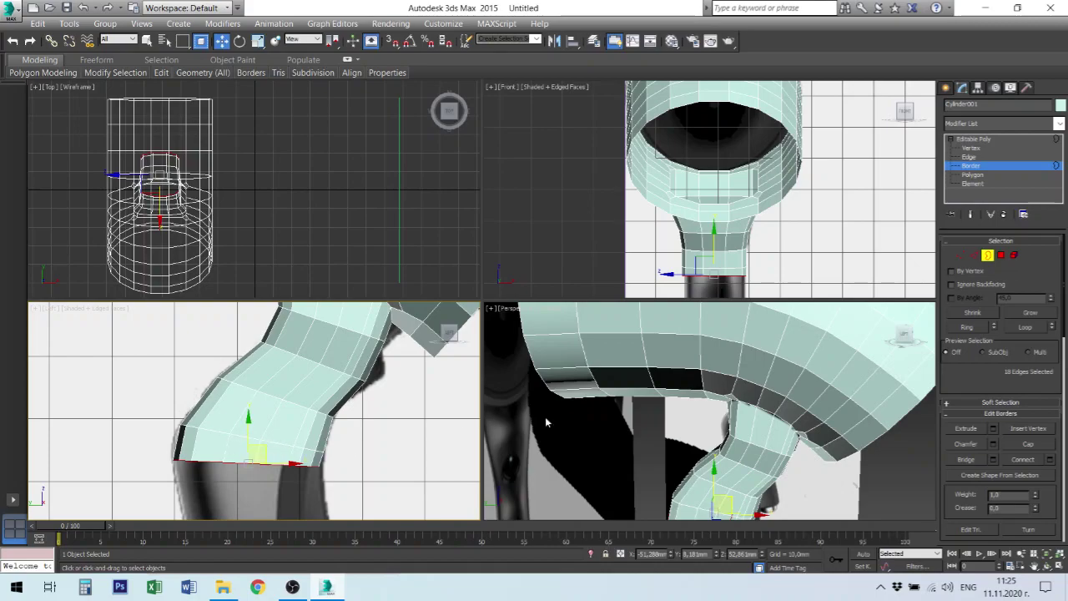
# Loop-select a handle edge loop and shift it slightly
pyautogui.click(981, 158)
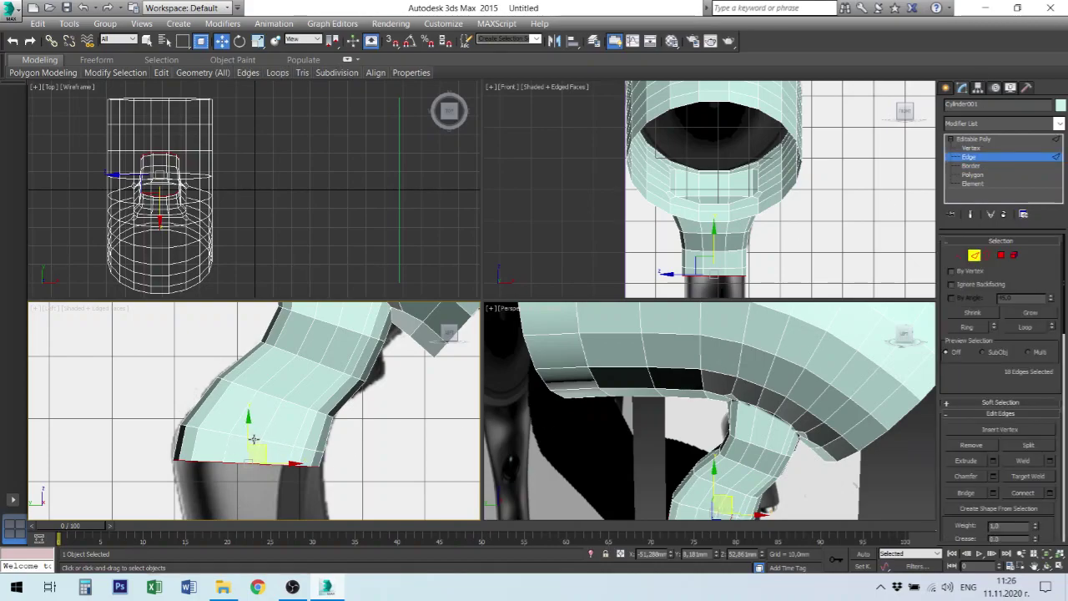
pyautogui.click(709, 498)
pyautogui.click(1024, 327)
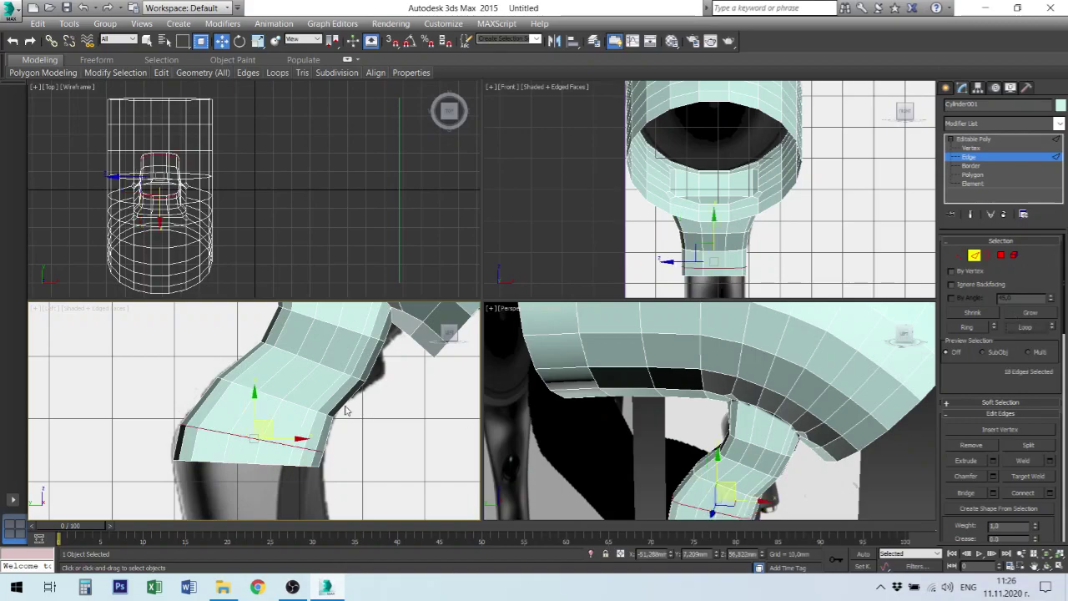
pyautogui.moveTo(270, 422); pyautogui.dragTo(276, 413)
# Reselect the handle's bottom border and nudge it slightly
pyautogui.press('3')
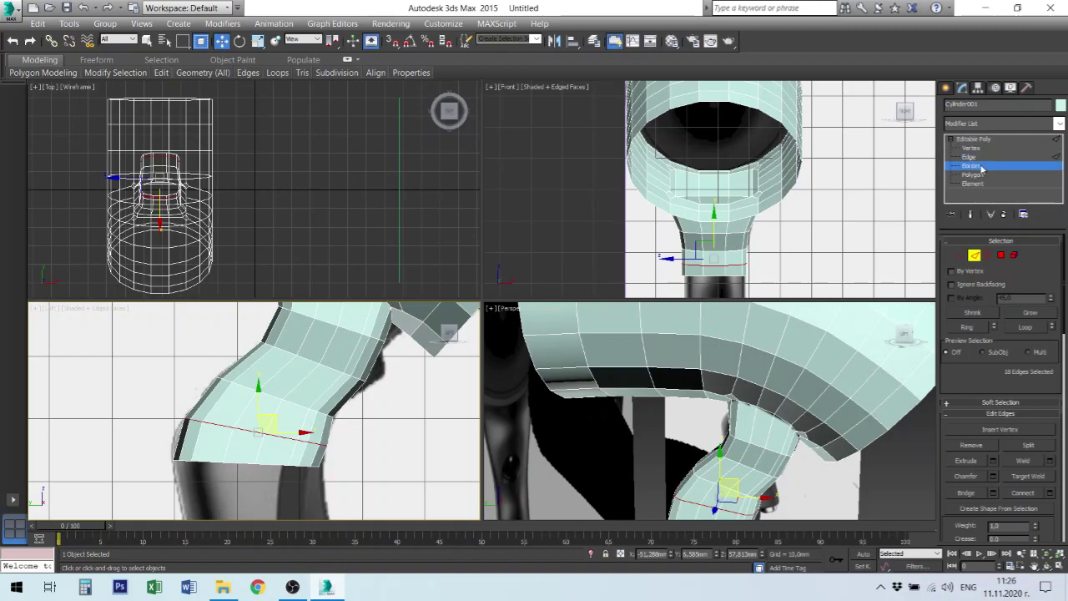
pyautogui.click(244, 462)
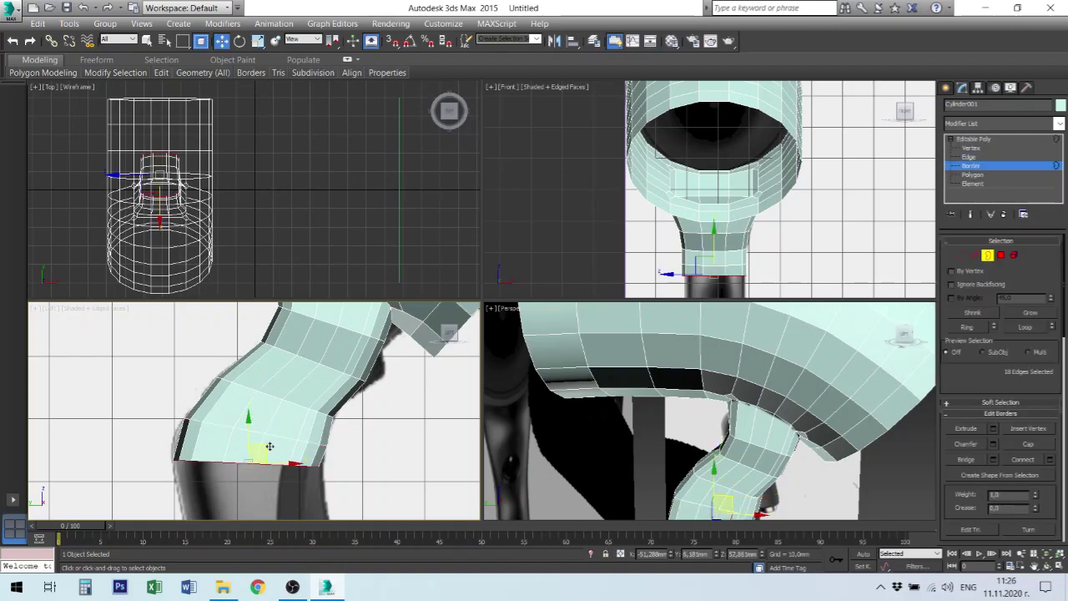
pyautogui.moveTo(267, 446)
pyautogui.mouseDown()
pyautogui.moveTo(269, 434)
pyautogui.moveTo(270, 452)
pyautogui.mouseUp()
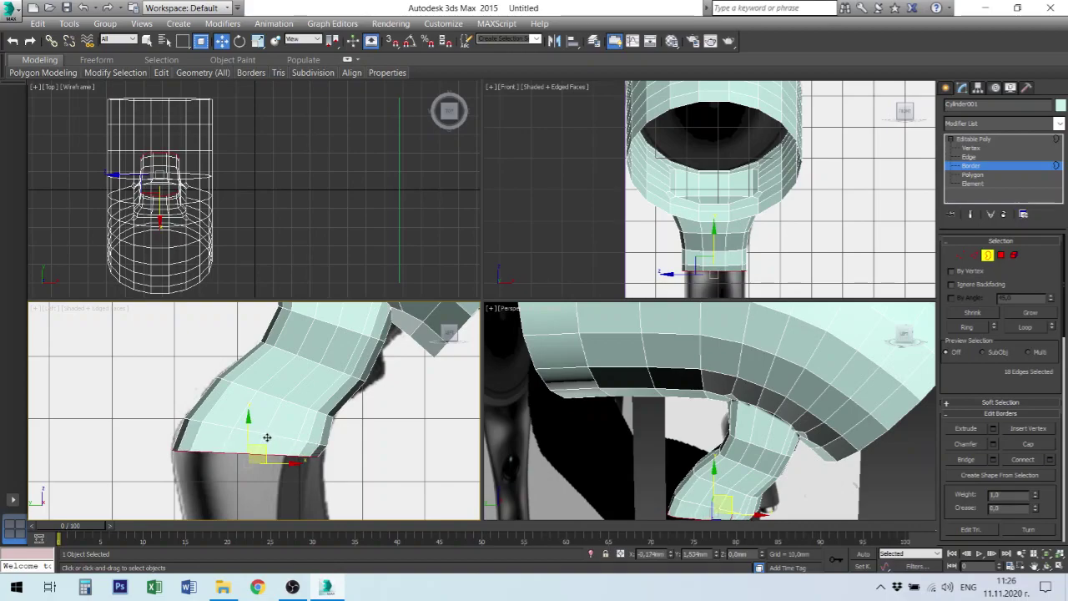
# Widen the bottom border slightly along X and nudge it into position
pyautogui.rightClick(270, 453)
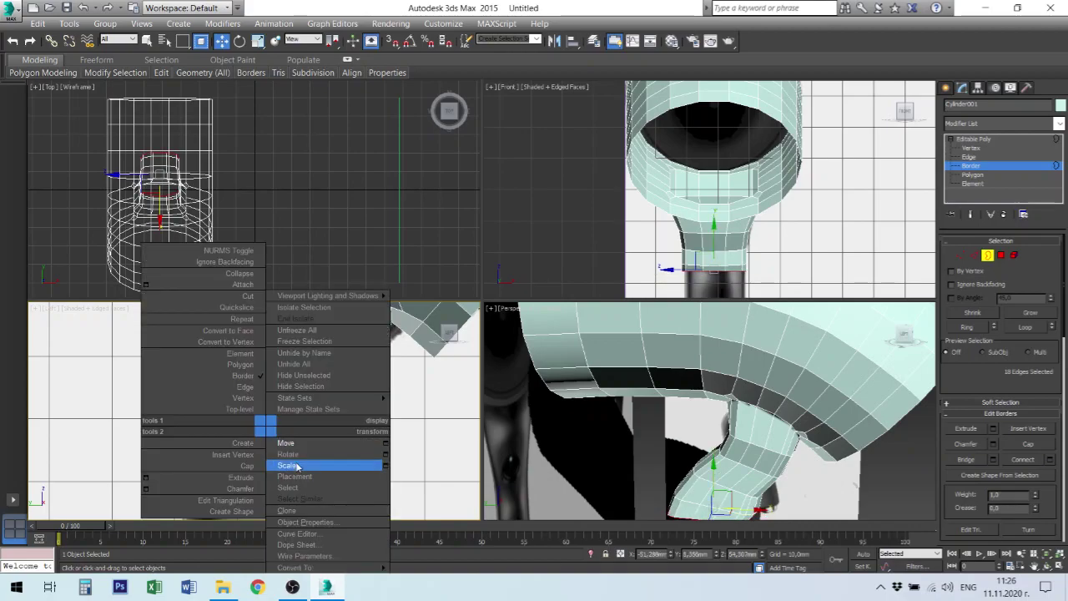
pyautogui.click(312, 463)
pyautogui.moveTo(292, 455); pyautogui.dragTo(292, 457)
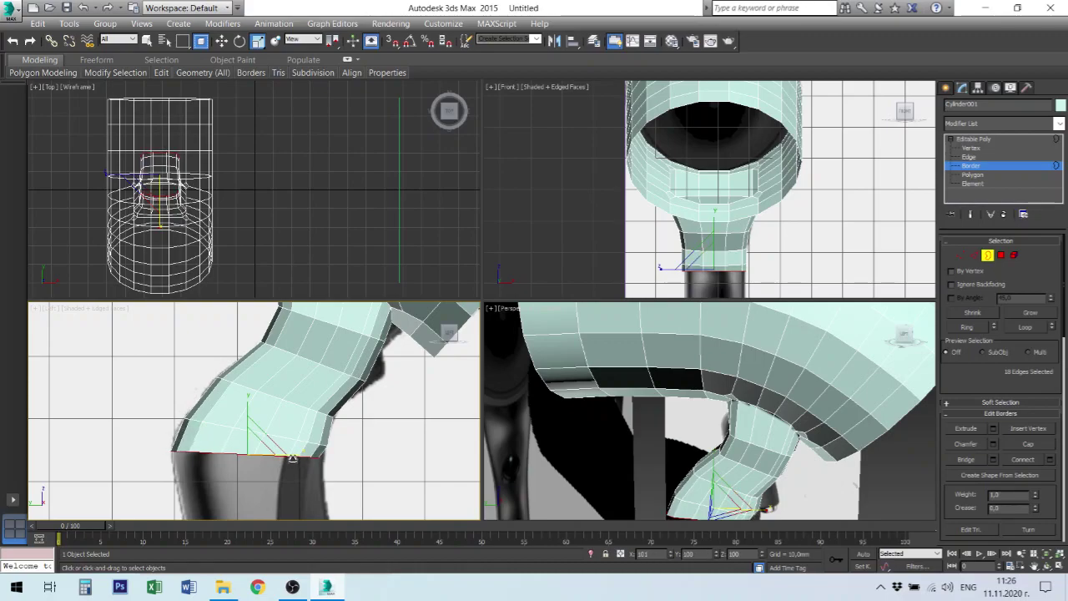
pyautogui.rightClick(292, 456)
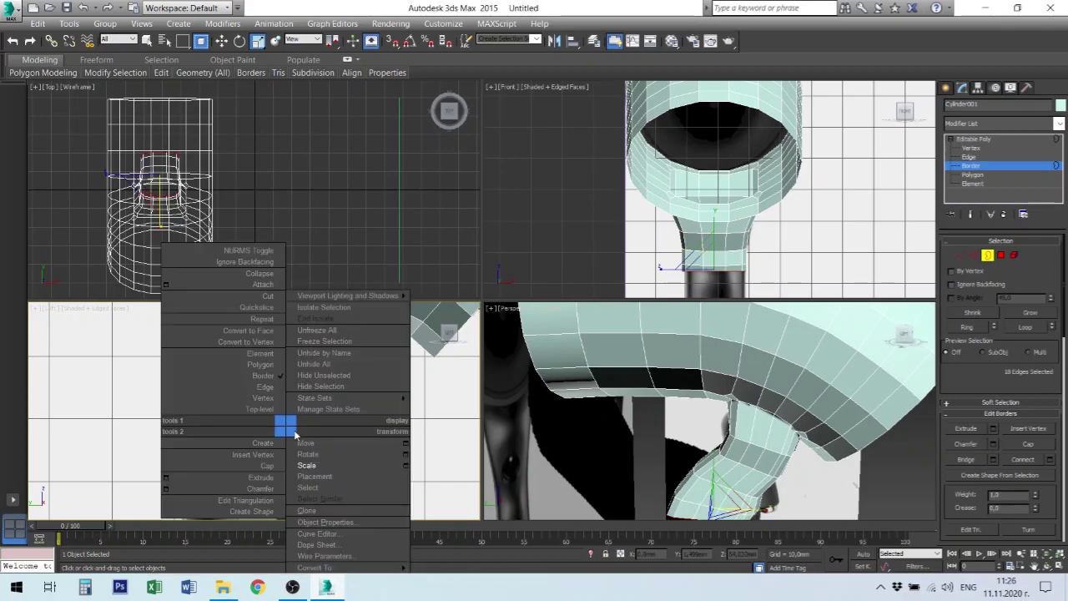
pyautogui.click(313, 434)
pyautogui.moveTo(266, 446); pyautogui.dragTo(268, 449)
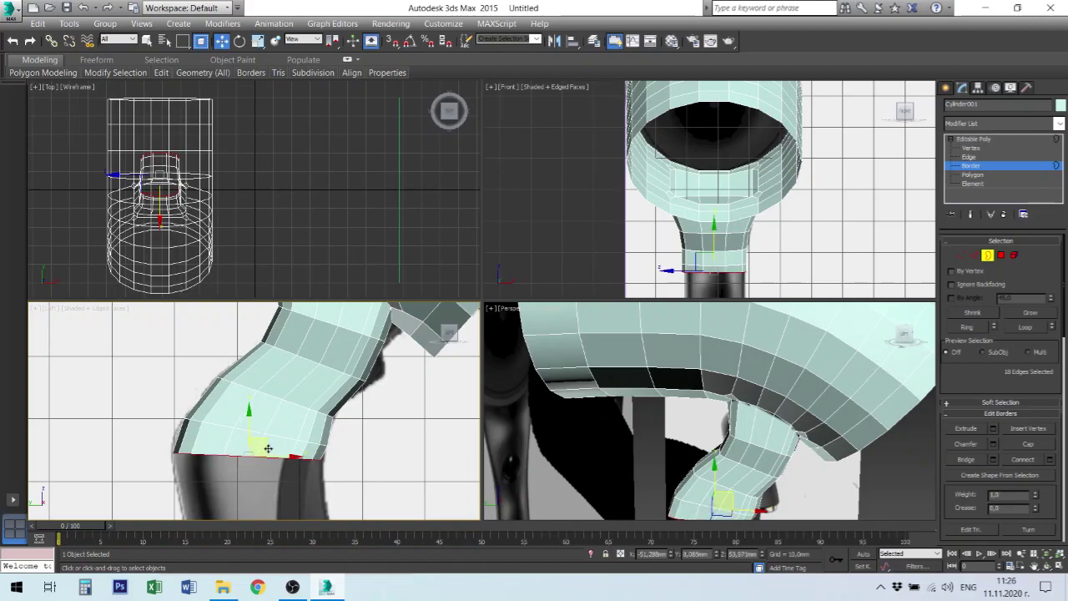
pyautogui.rightClick(268, 447)
pyautogui.click(313, 459)
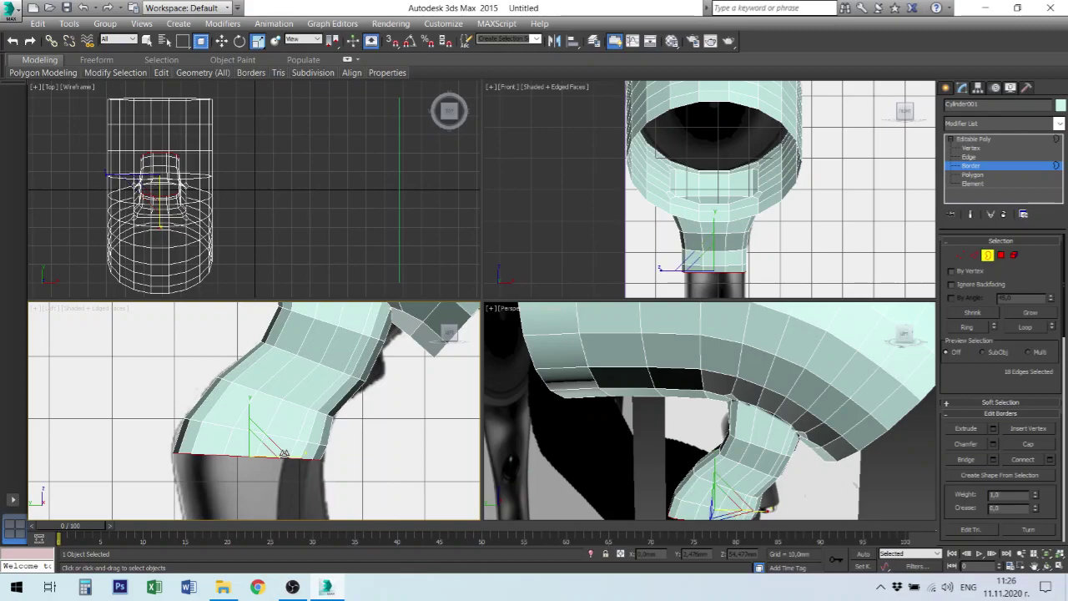
pyautogui.moveTo(295, 458); pyautogui.dragTo(295, 458)
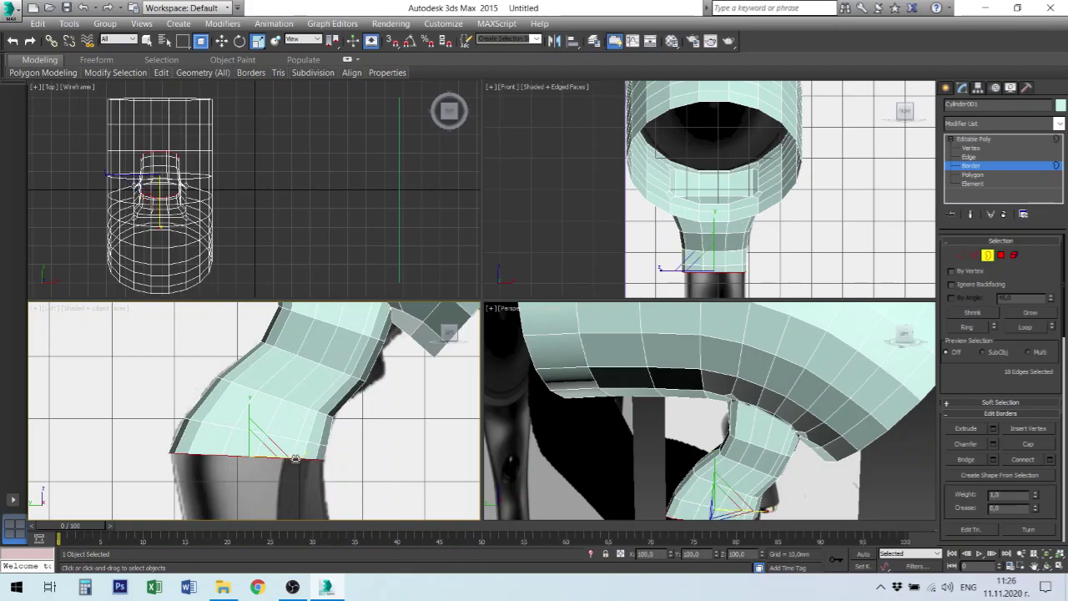
# Adjust the bottom border's height and re-tilt it
pyautogui.rightClick(288, 426)
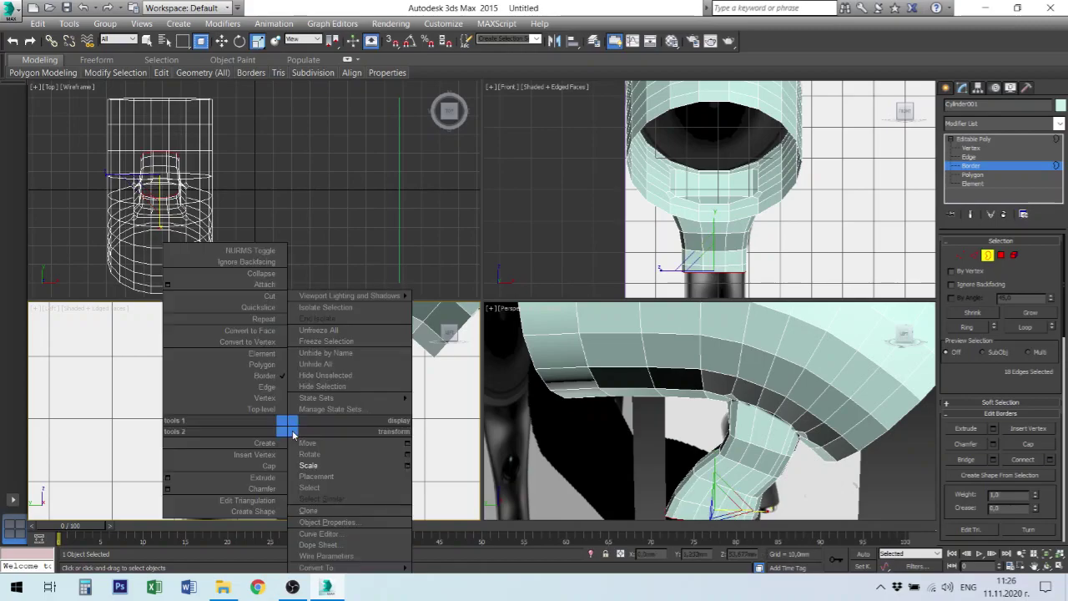
pyautogui.click(310, 443)
pyautogui.moveTo(261, 440); pyautogui.dragTo(262, 435)
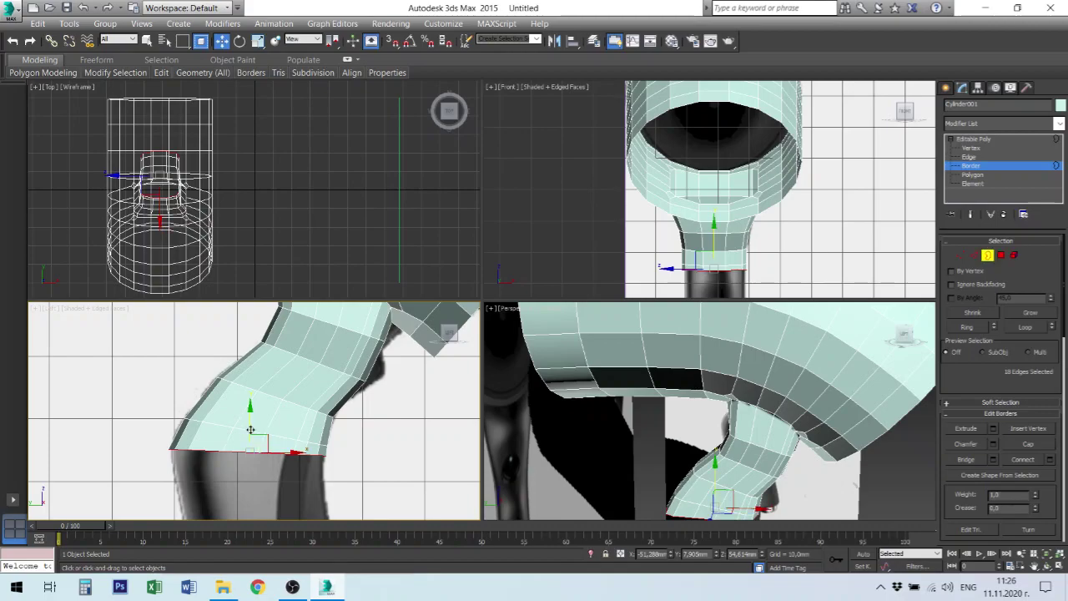
pyautogui.moveTo(250, 428); pyautogui.dragTo(253, 445)
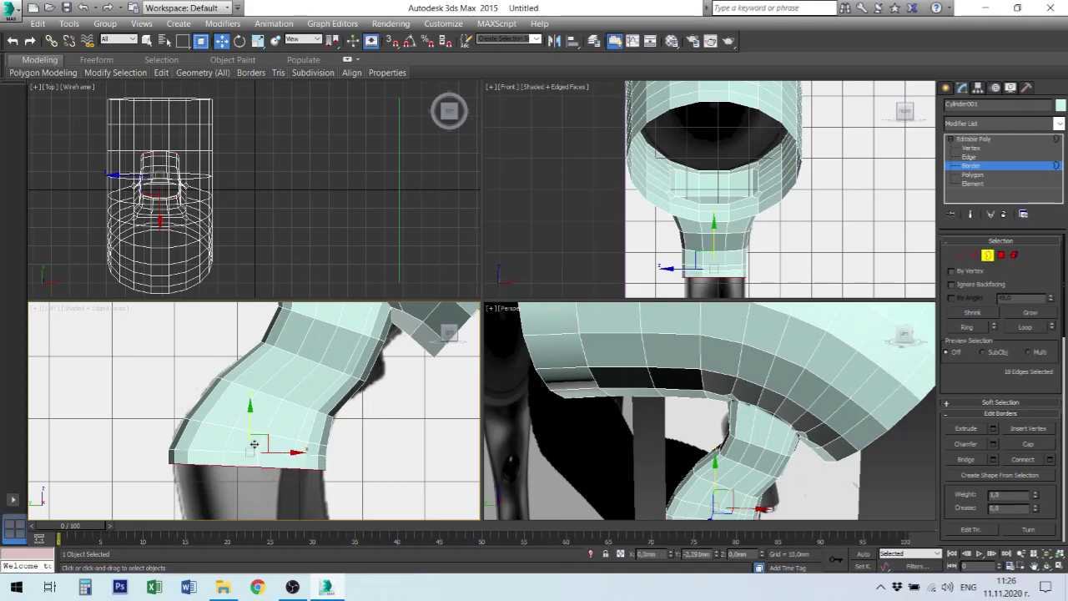
pyautogui.rightClick(254, 445)
pyautogui.click(283, 456)
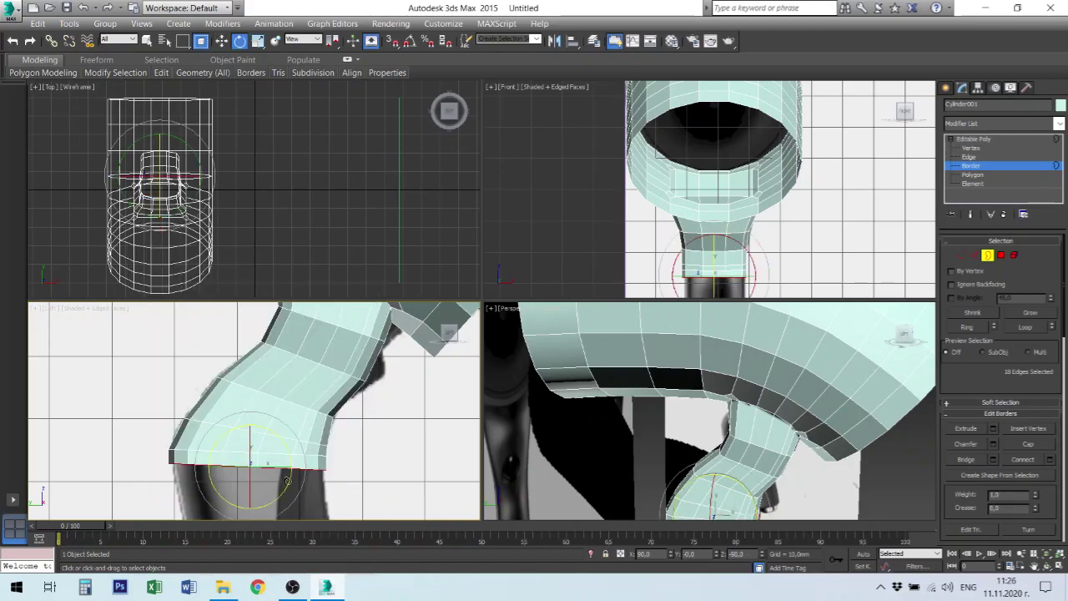
pyautogui.moveTo(288, 481); pyautogui.dragTo(291, 476)
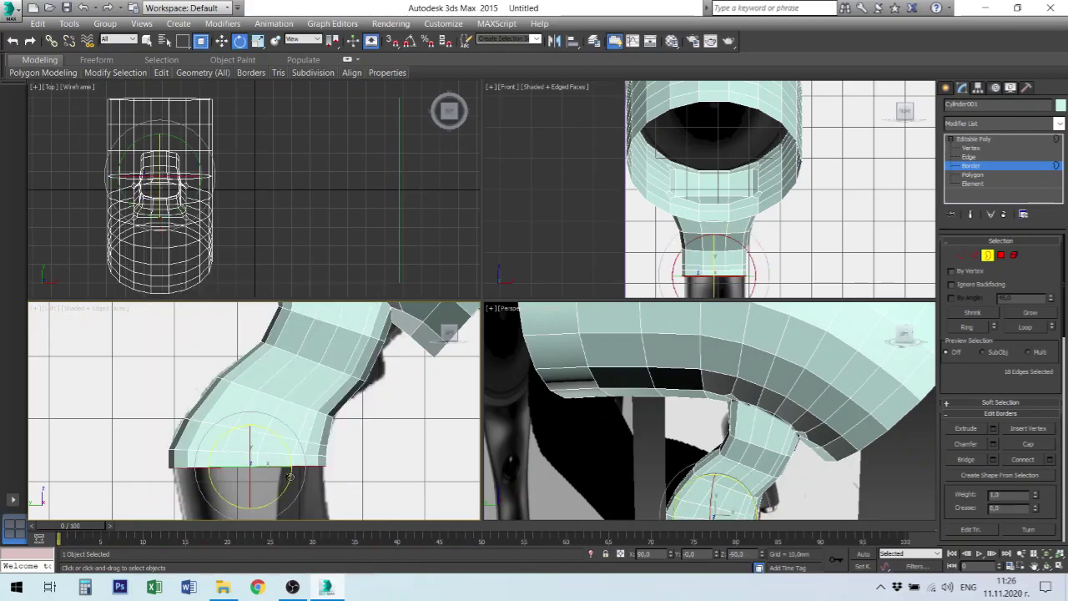
# Pull the bottom border further down, lengthening the lowest polygon ring
pyautogui.rightClick(256, 447)
pyautogui.click(280, 442)
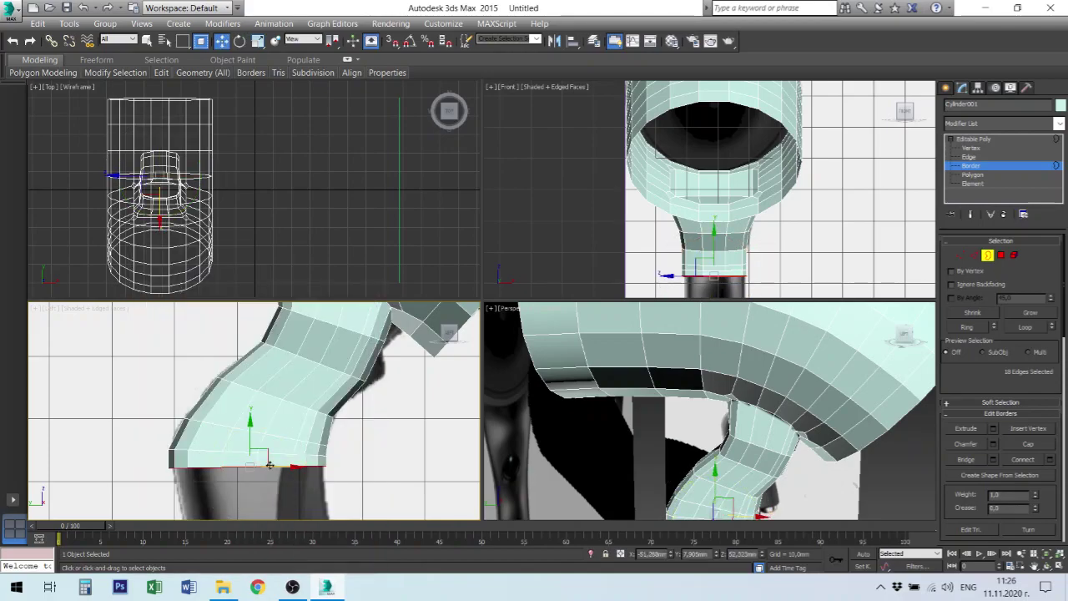
pyautogui.moveTo(251, 442); pyautogui.dragTo(264, 471)
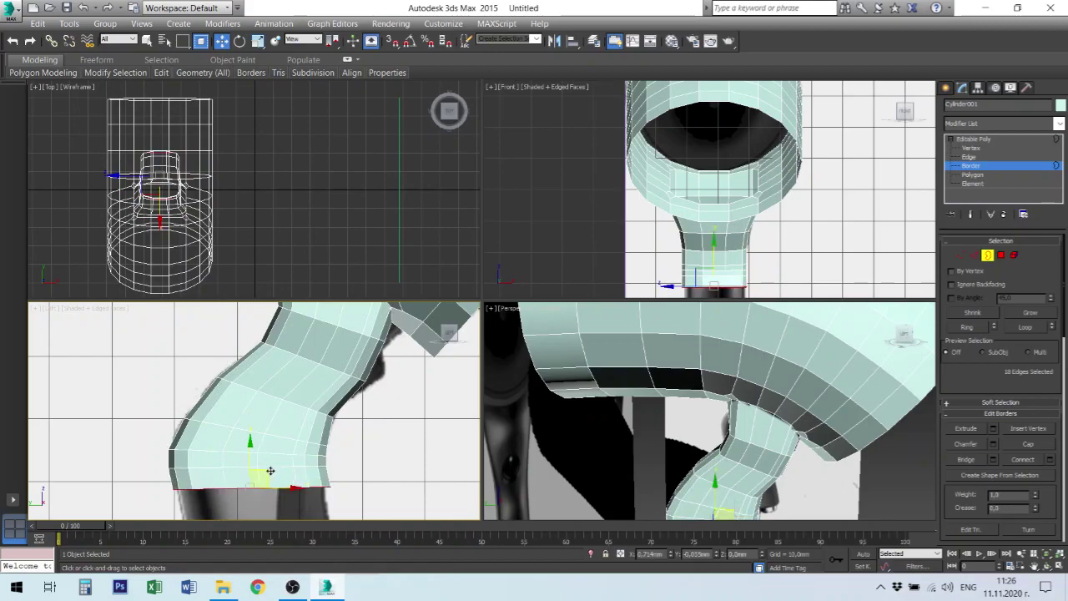
pyautogui.rightClick(266, 470)
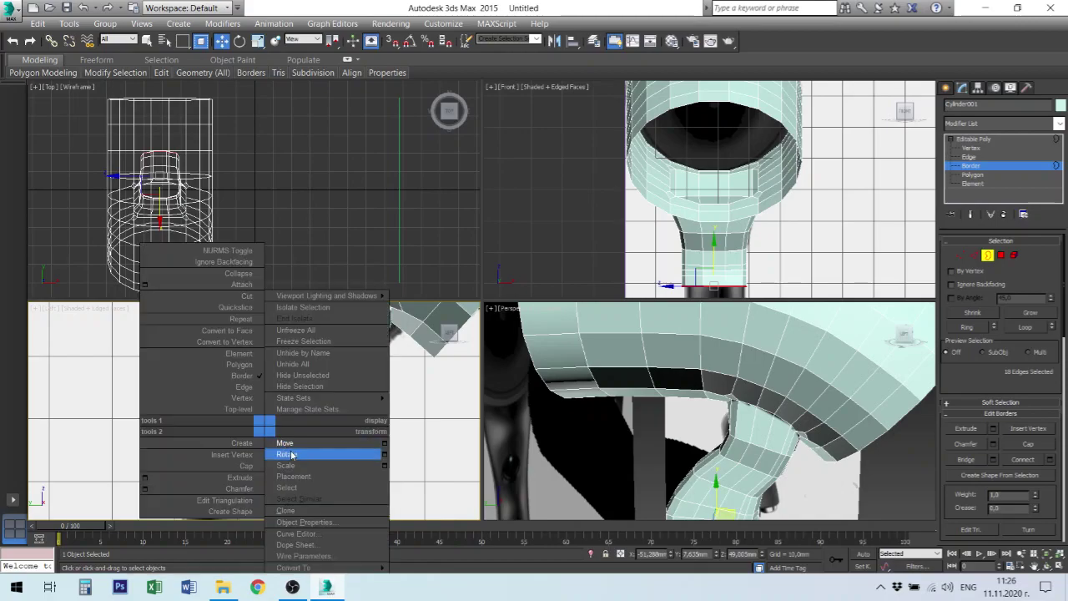
pyautogui.click(288, 465)
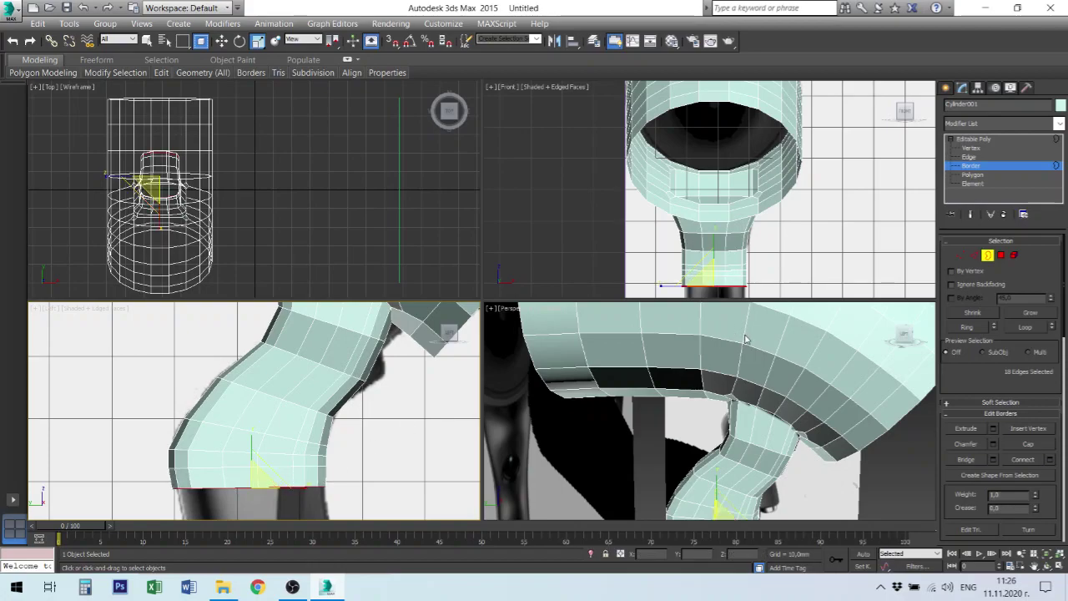
# Activate the Front viewport and pan it to show the handle
pyautogui.rightClick(760, 281)
pyautogui.rightClick(755, 264)
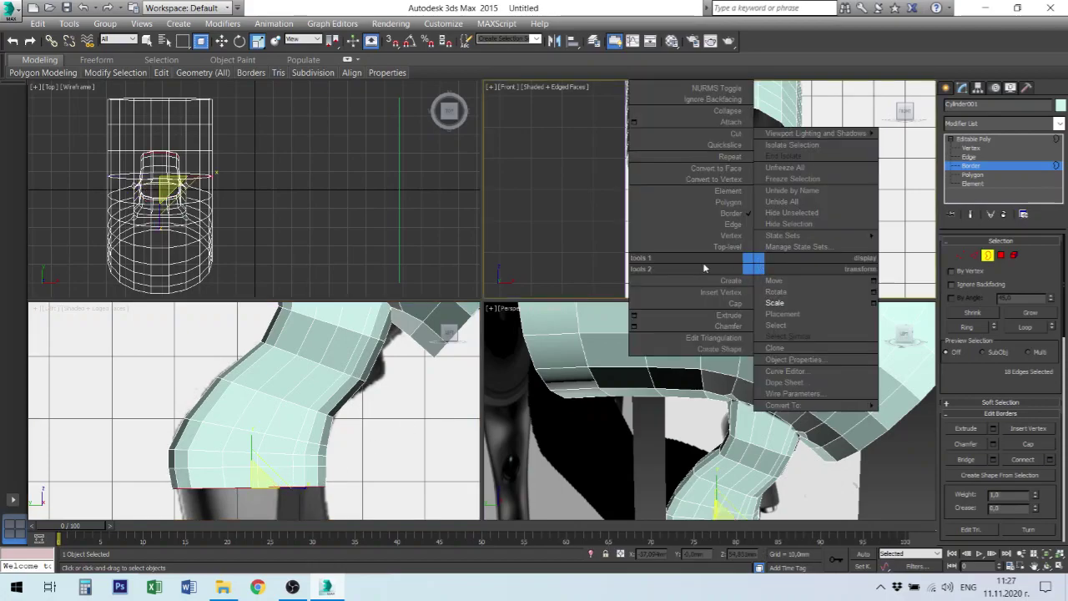
pyautogui.click(578, 222)
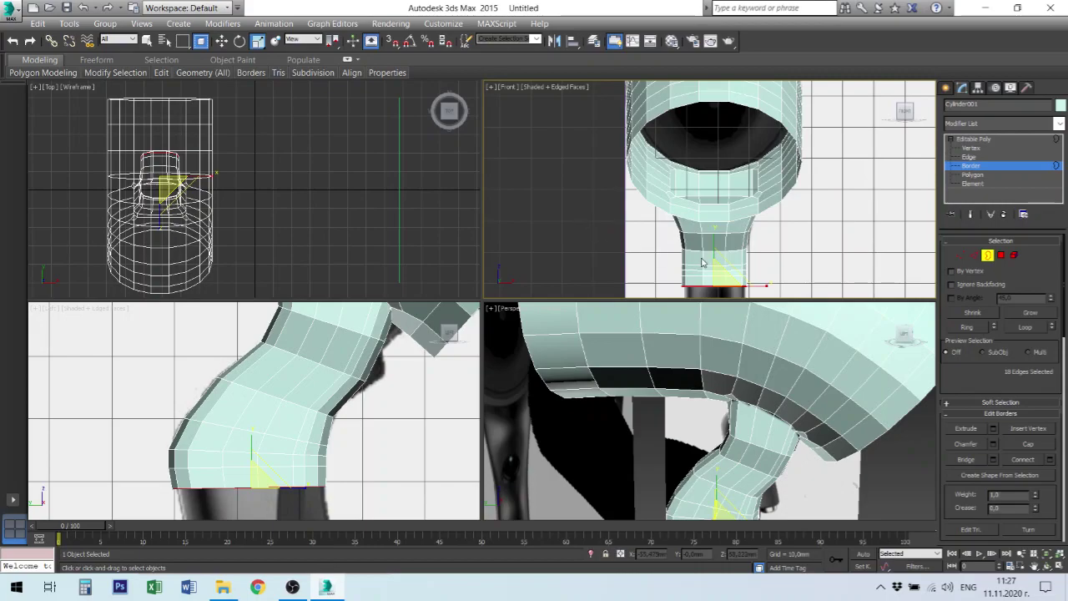
pyautogui.moveTo(701, 258); pyautogui.dragTo(689, 172, button='middle')
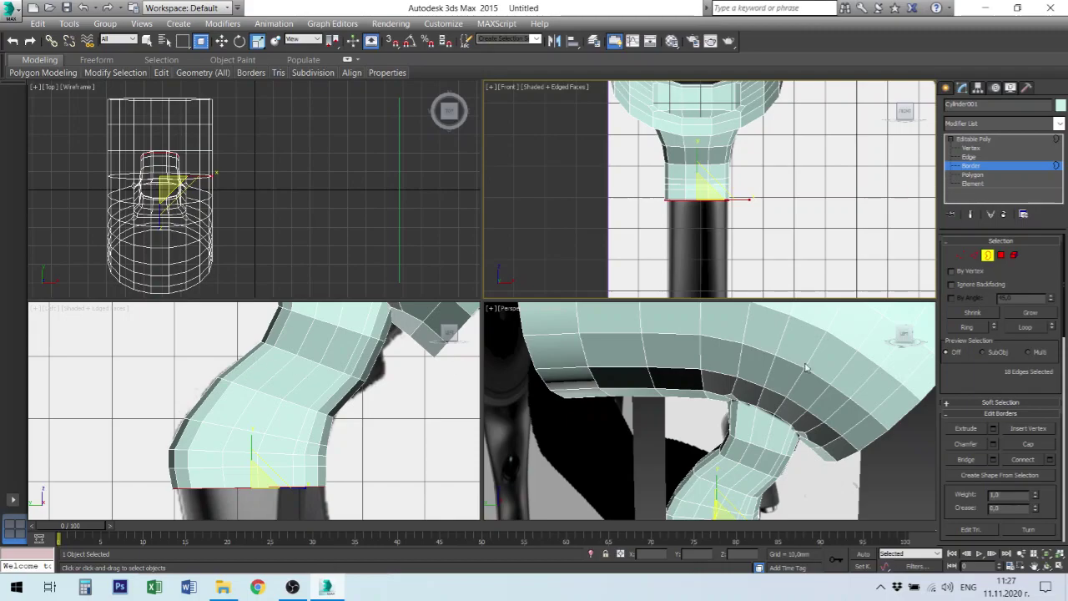
# In Edge mode, frame the handle's upper part and select one edge below the bend
pyautogui.click(969, 158)
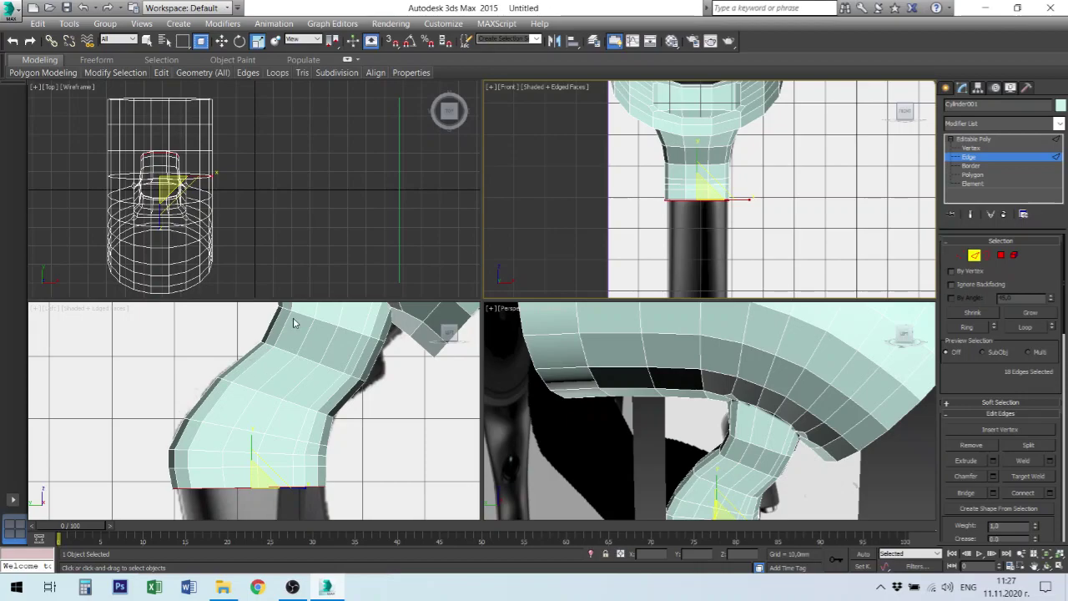
pyautogui.scroll(3, 283, 327)
pyautogui.moveTo(298, 340); pyautogui.dragTo(238, 422, button='middle')
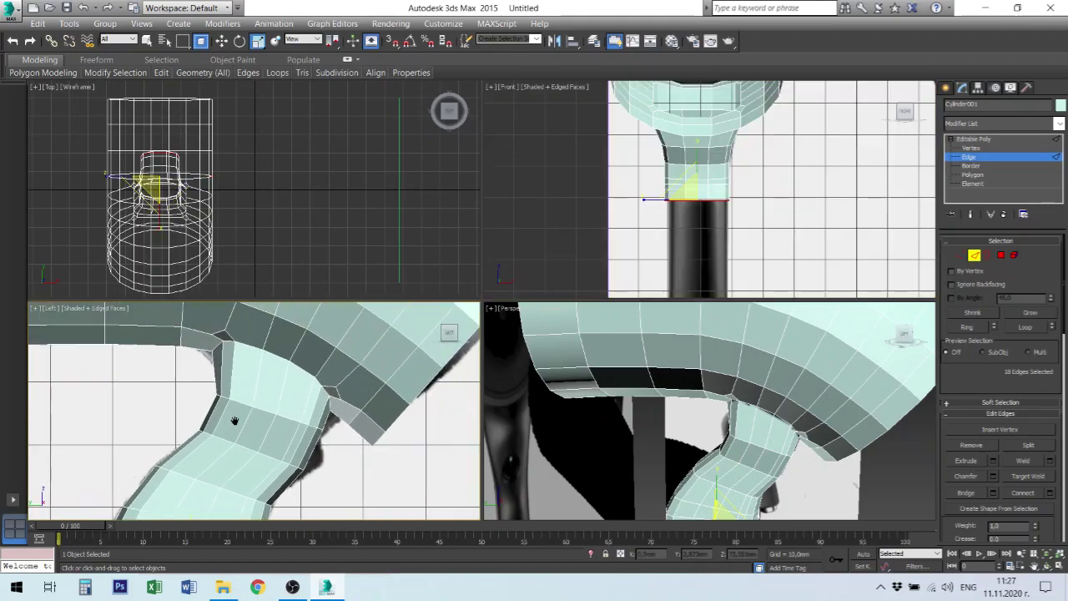
pyautogui.scroll(-3, 268, 360)
pyautogui.moveTo(268, 361); pyautogui.dragTo(261, 359, button='middle')
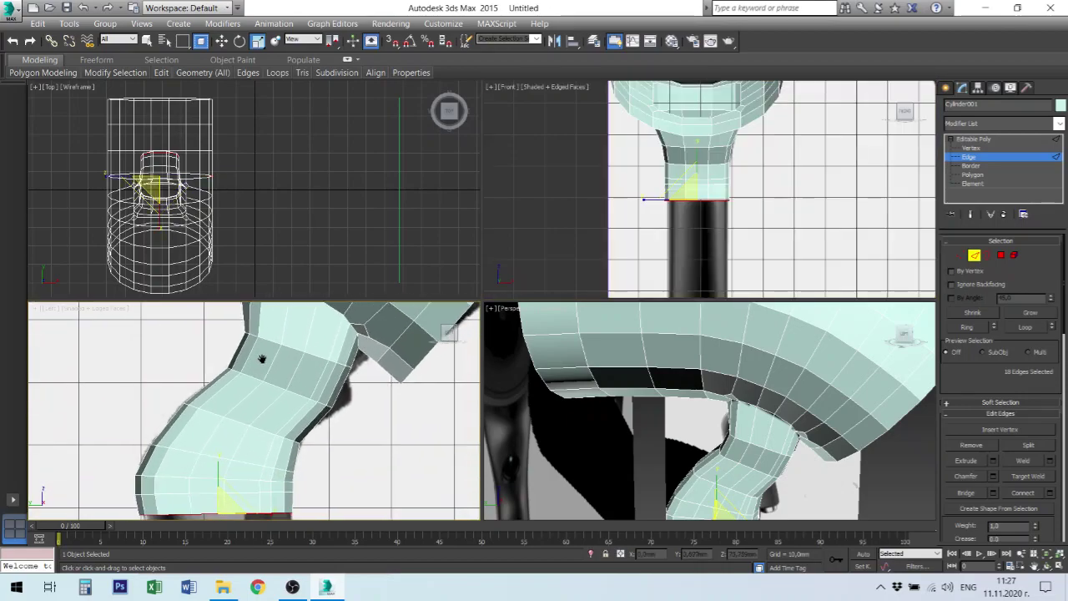
pyautogui.click(217, 392)
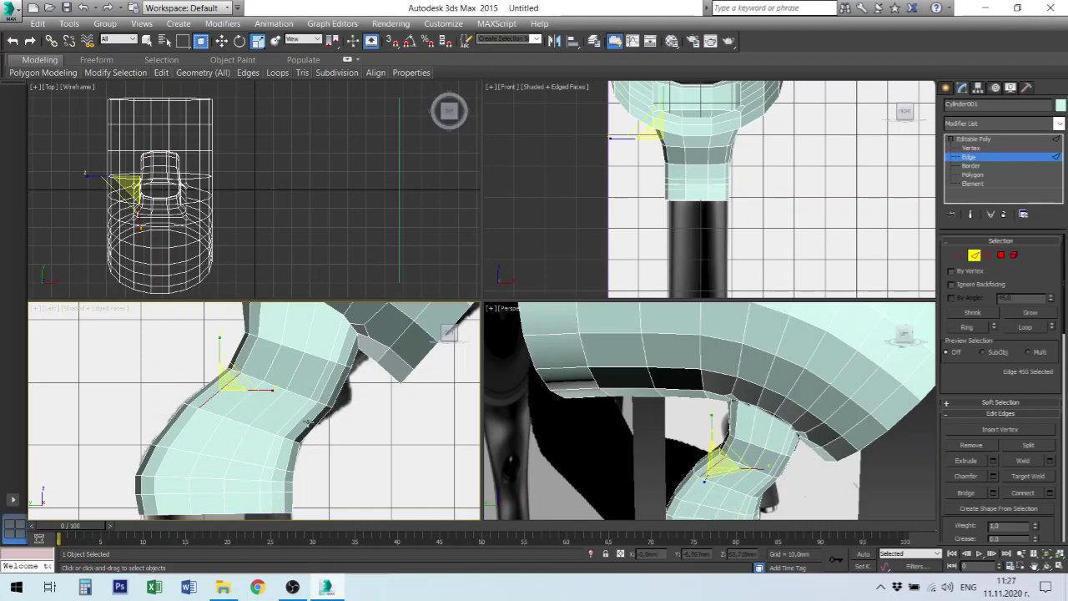
# Ring-select the edge and connect it with 2 new edge loops
pyautogui.click(968, 327)
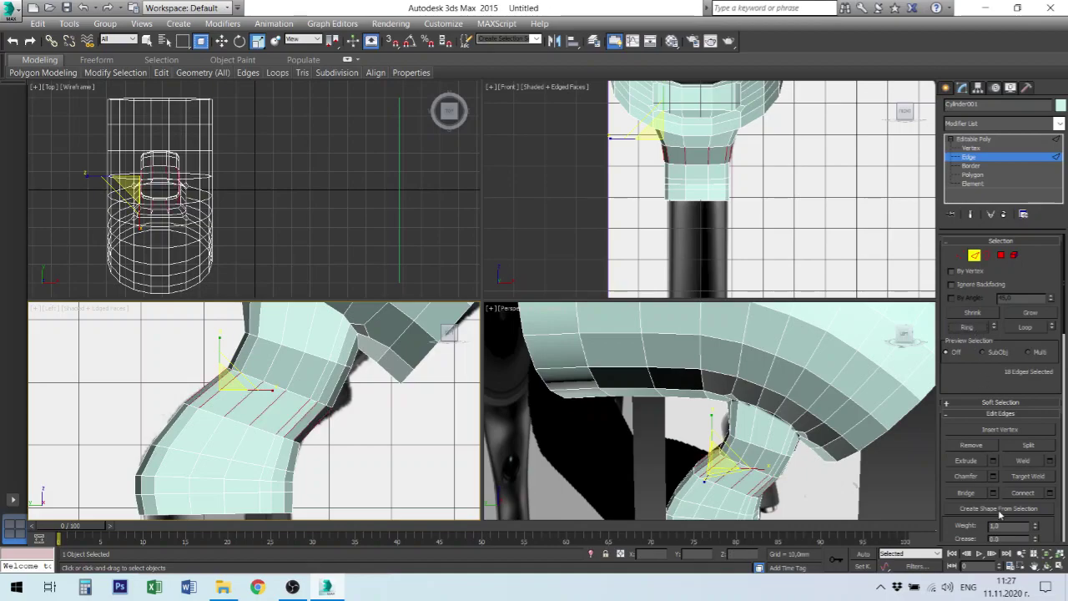
pyautogui.click(1052, 495)
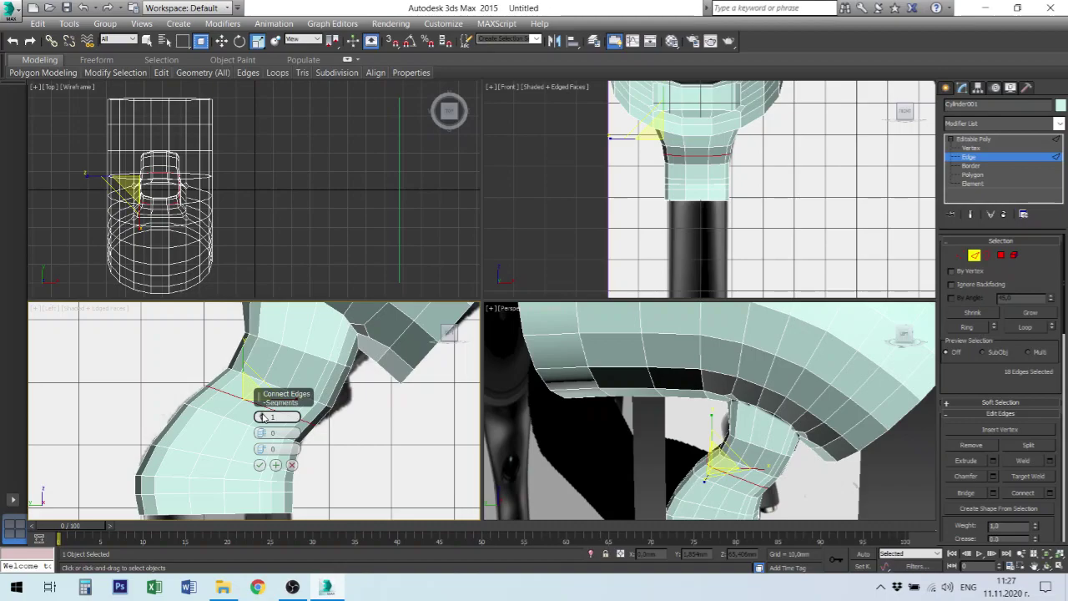
pyautogui.click(261, 414)
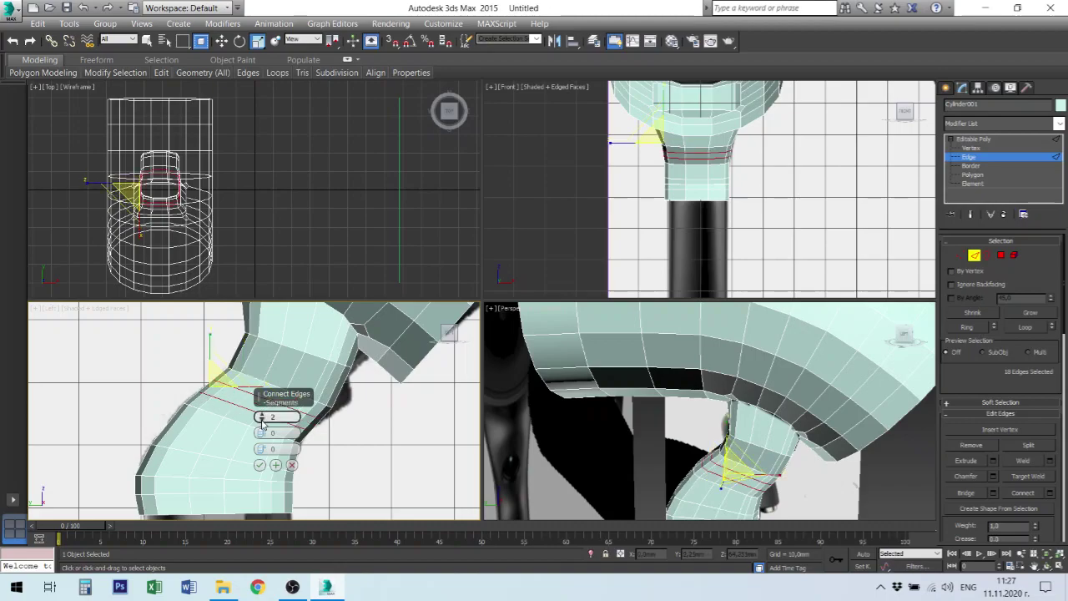
pyautogui.click(259, 464)
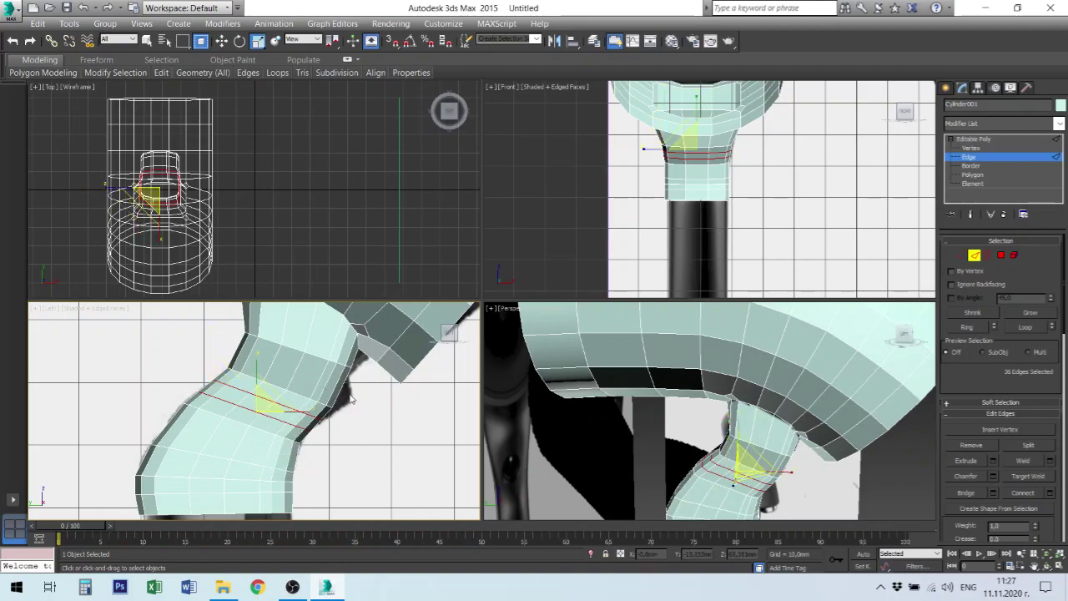
# Ring-select an edge on the handle arm and connect it with adjusted segment count
pyautogui.click(325, 377)
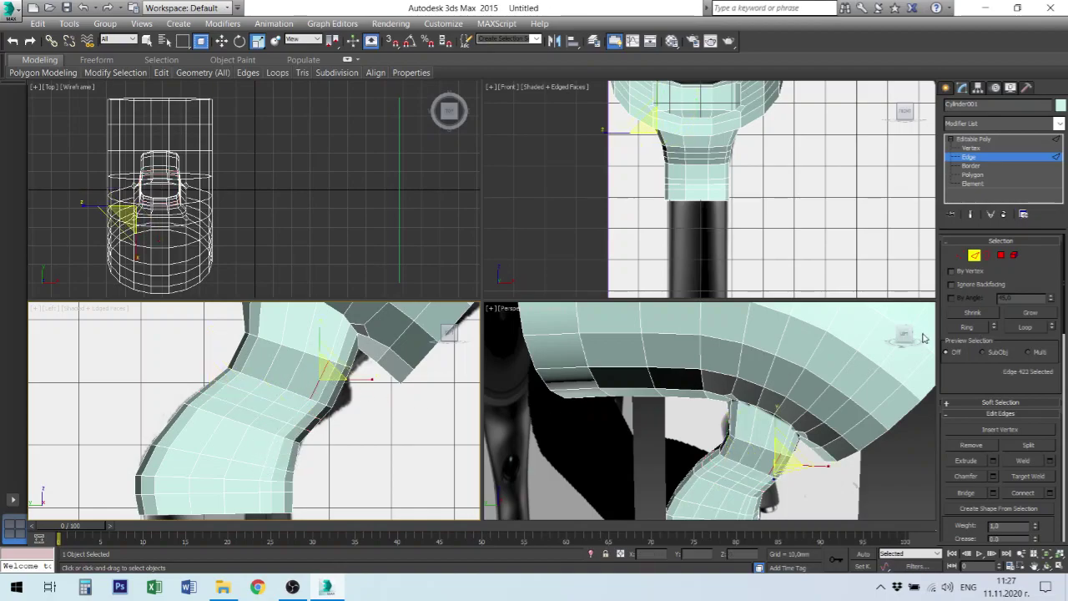
pyautogui.click(971, 330)
pyautogui.click(1030, 493)
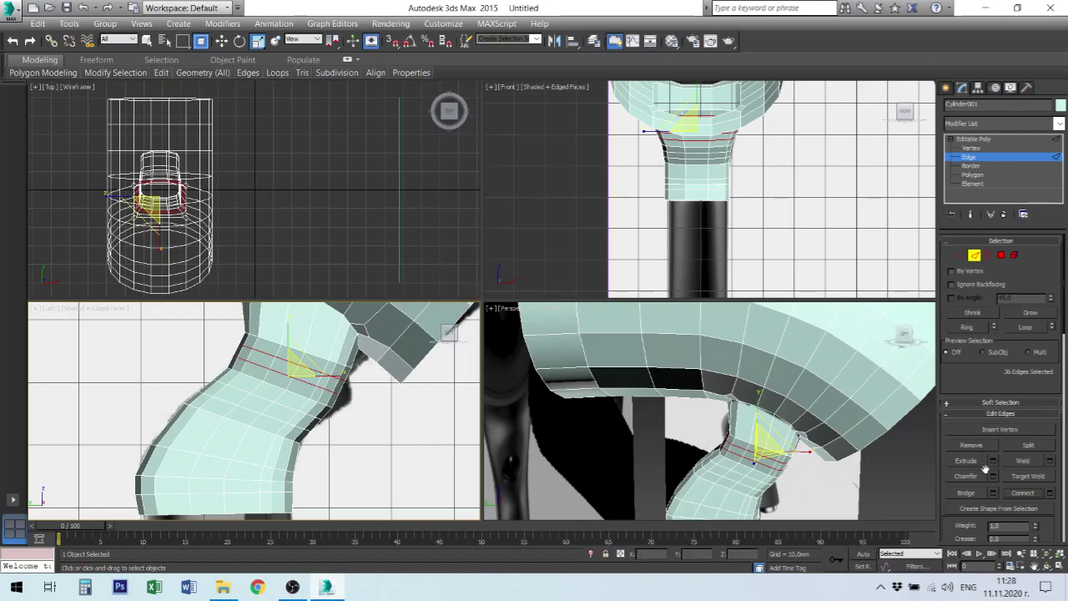
pyautogui.click(1049, 493)
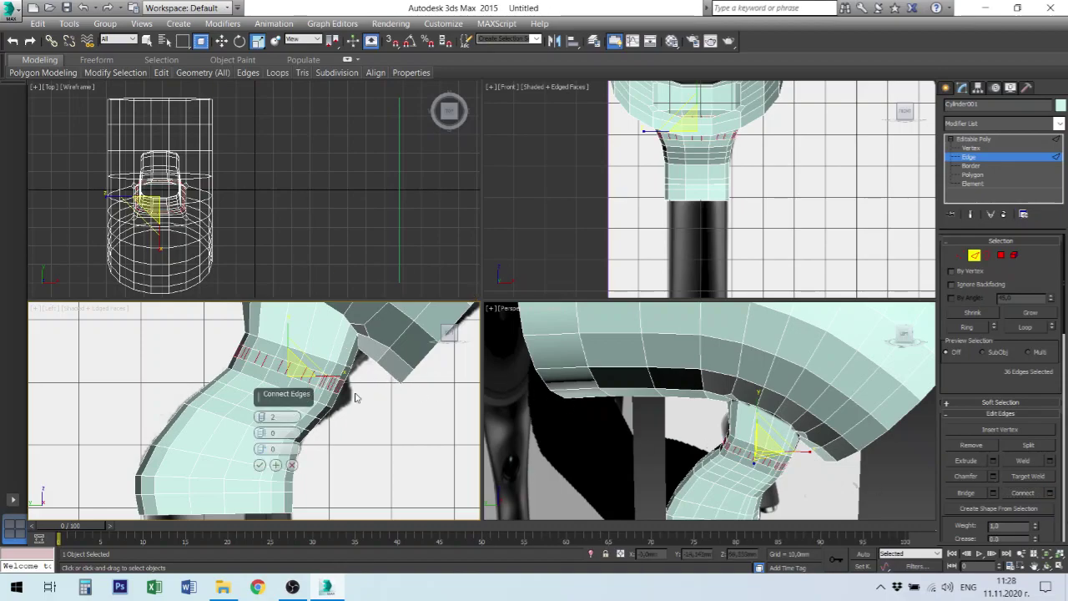
pyautogui.click(276, 416)
pyautogui.write('1')
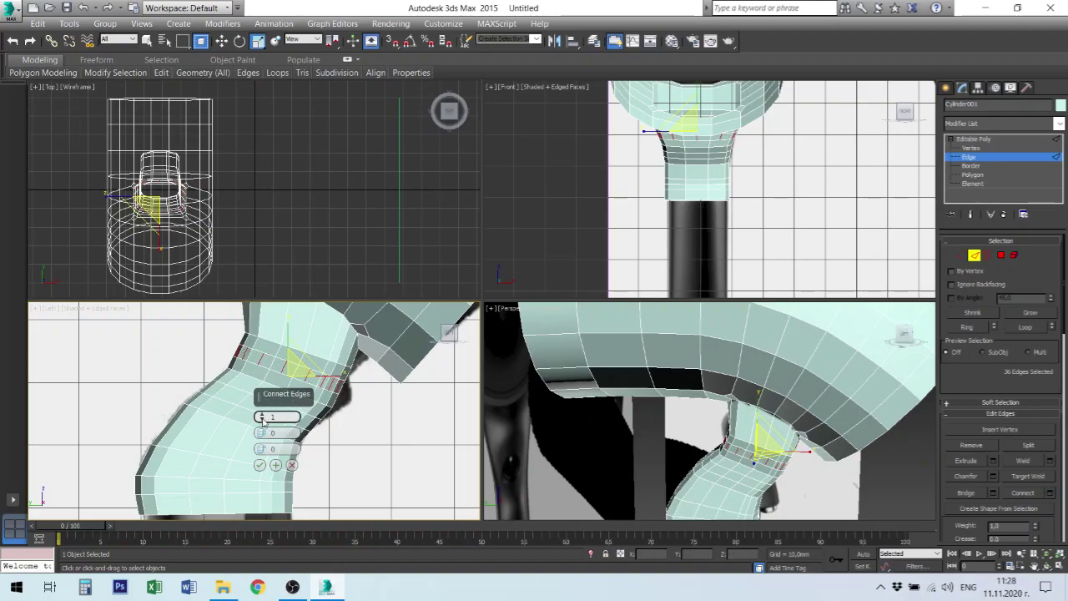
pyautogui.press('Return')
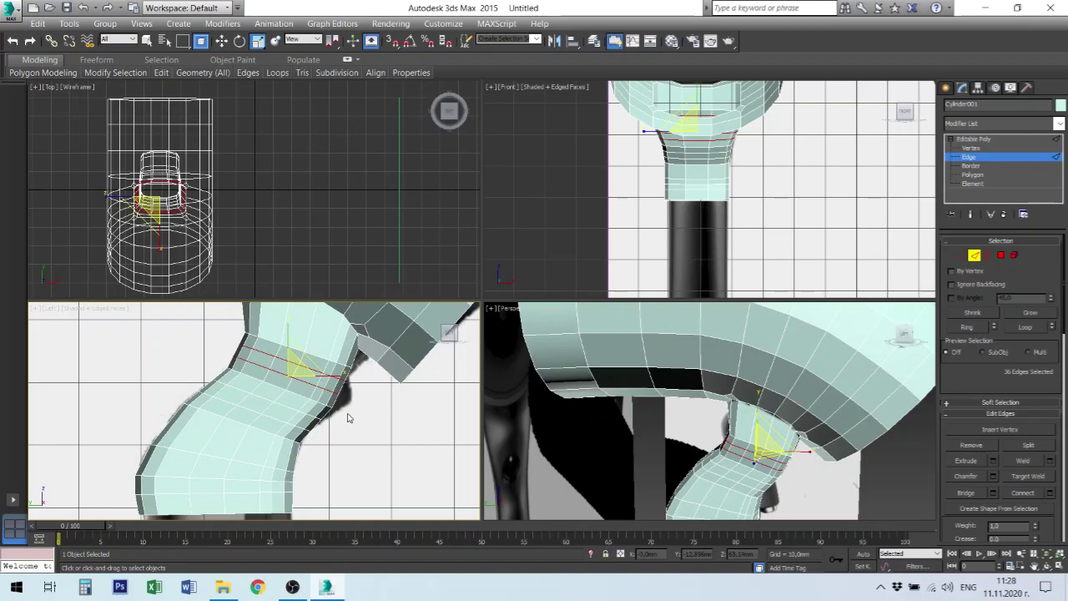
# Connect the ring of short arm edges with a single new loop
pyautogui.click(353, 417)
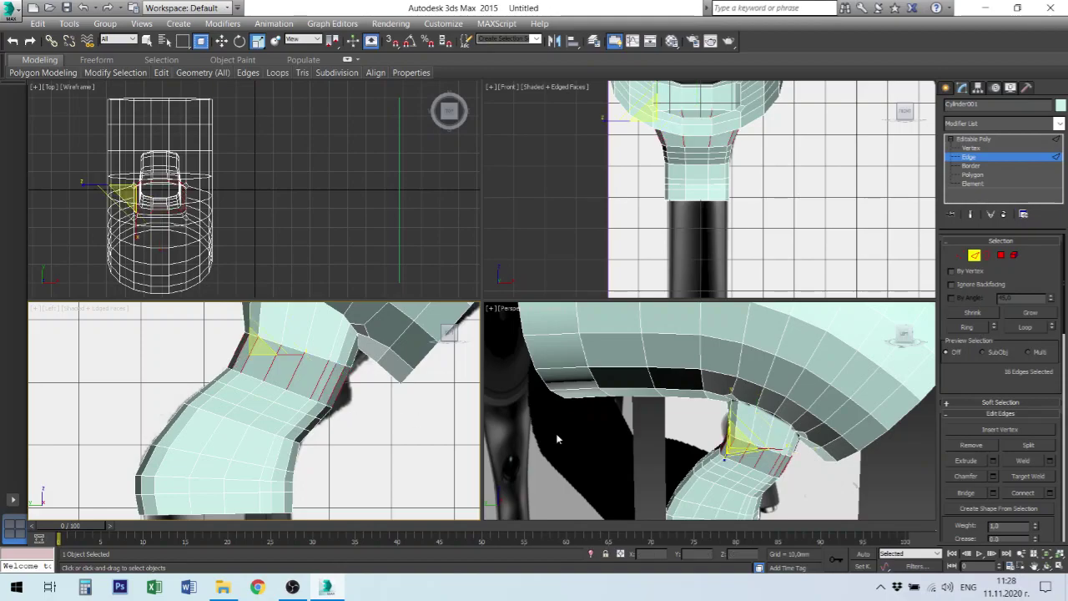
pyautogui.click(1049, 493)
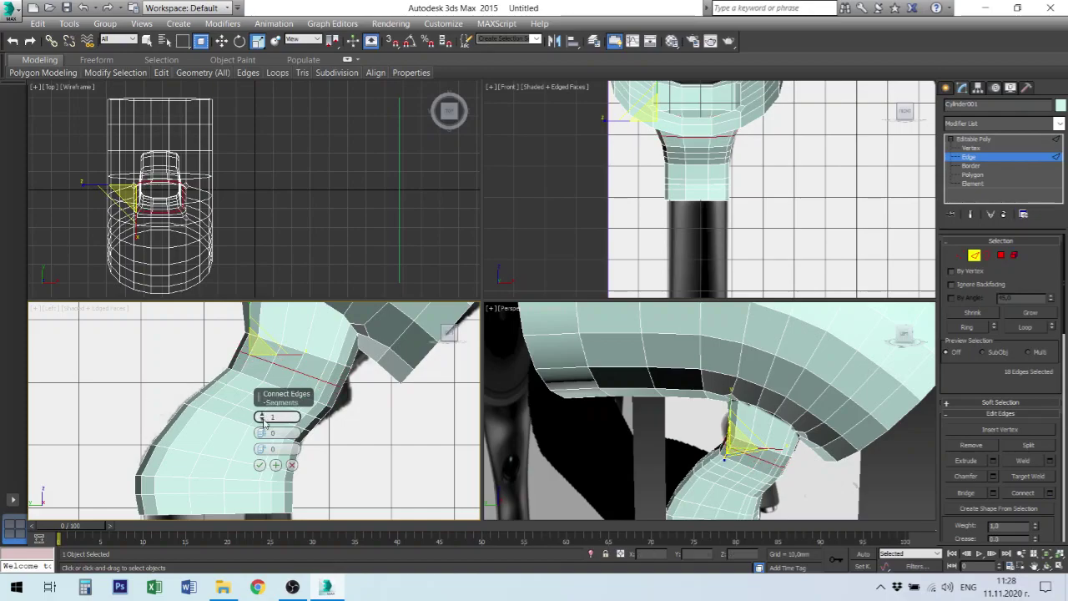
pyautogui.click(260, 465)
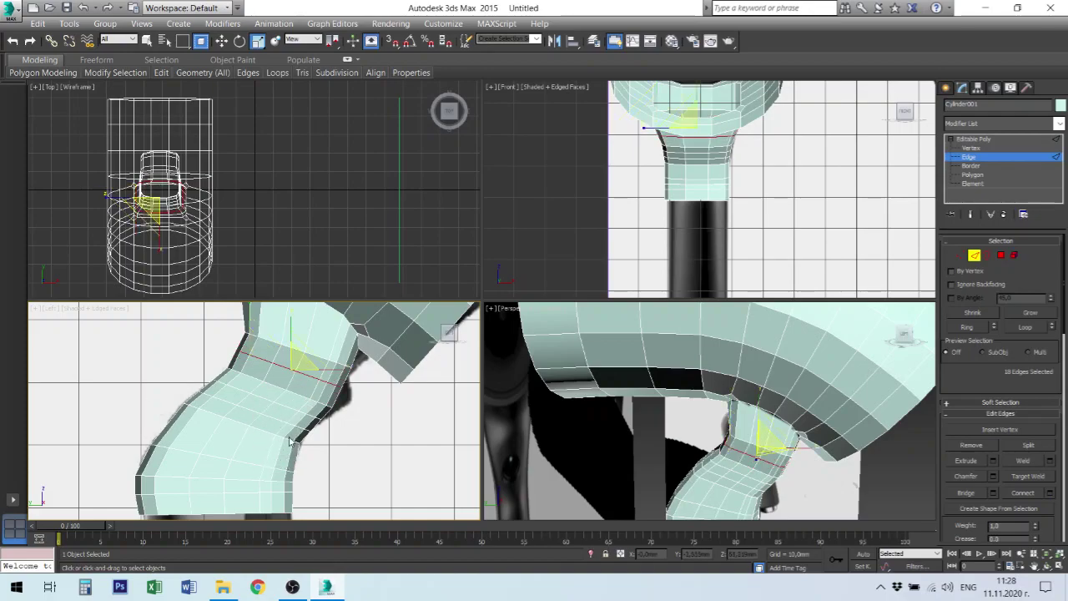
# Loop-select a horizontal edge loop on the handle's neck and nudge it slightly upward
pyautogui.click(380, 456)
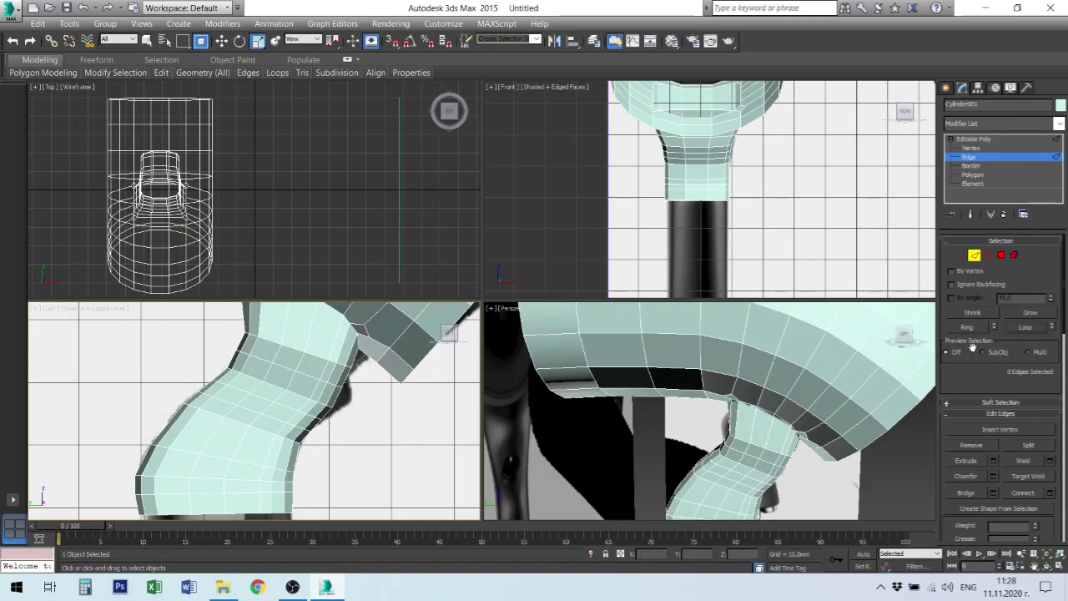
pyautogui.click(287, 367)
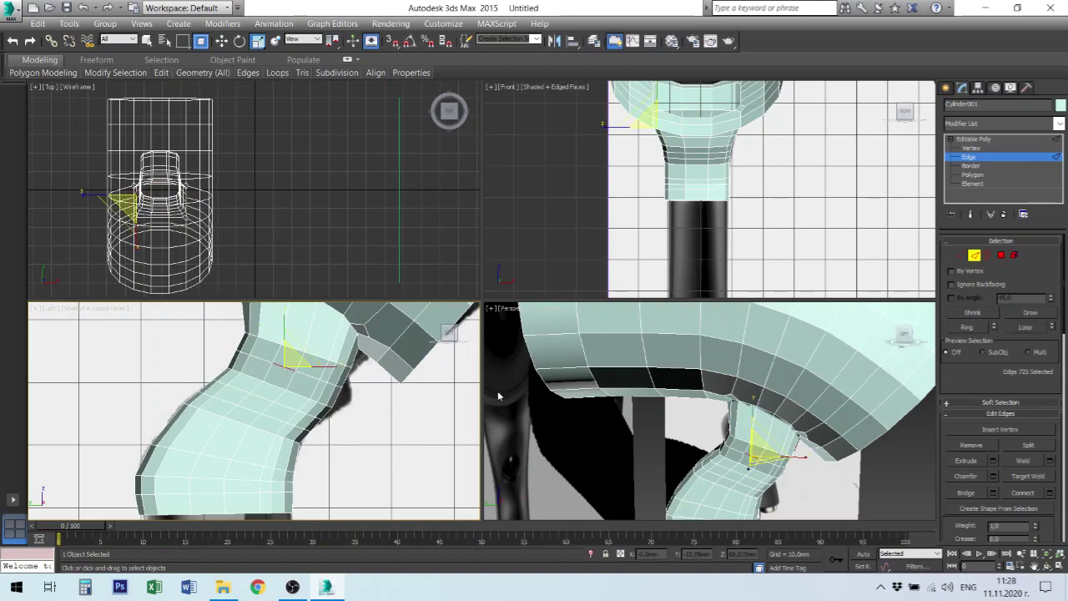
pyautogui.rightClick(293, 375)
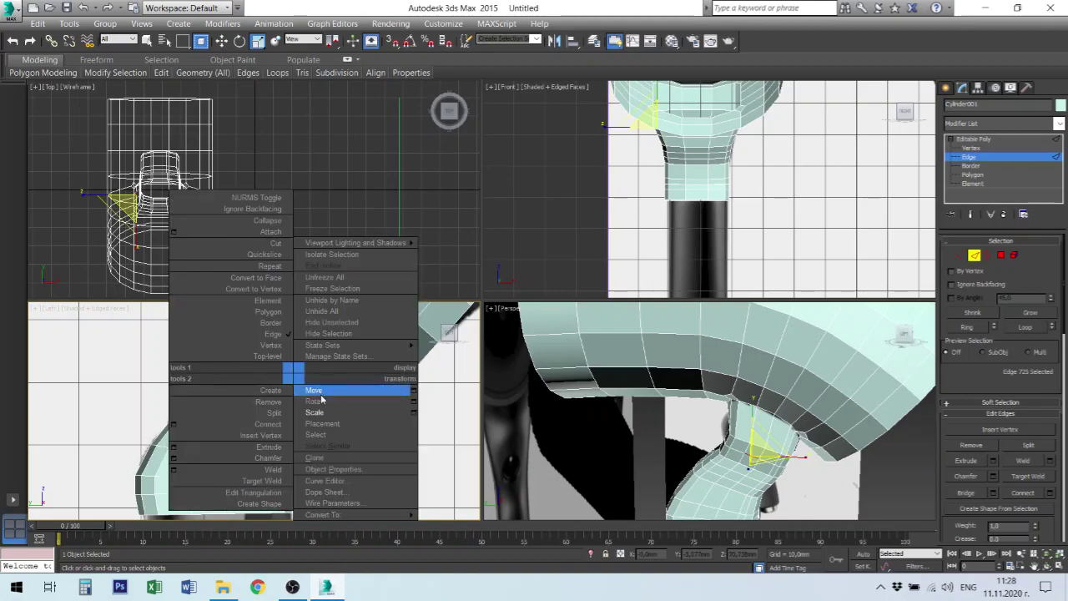
pyautogui.click(315, 390)
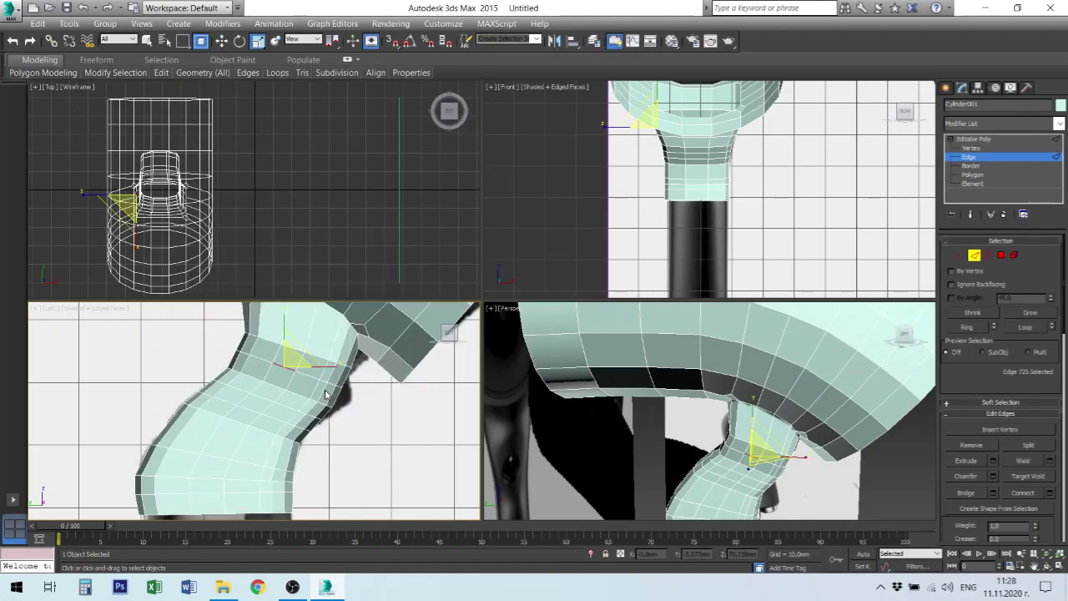
pyautogui.click(1037, 329)
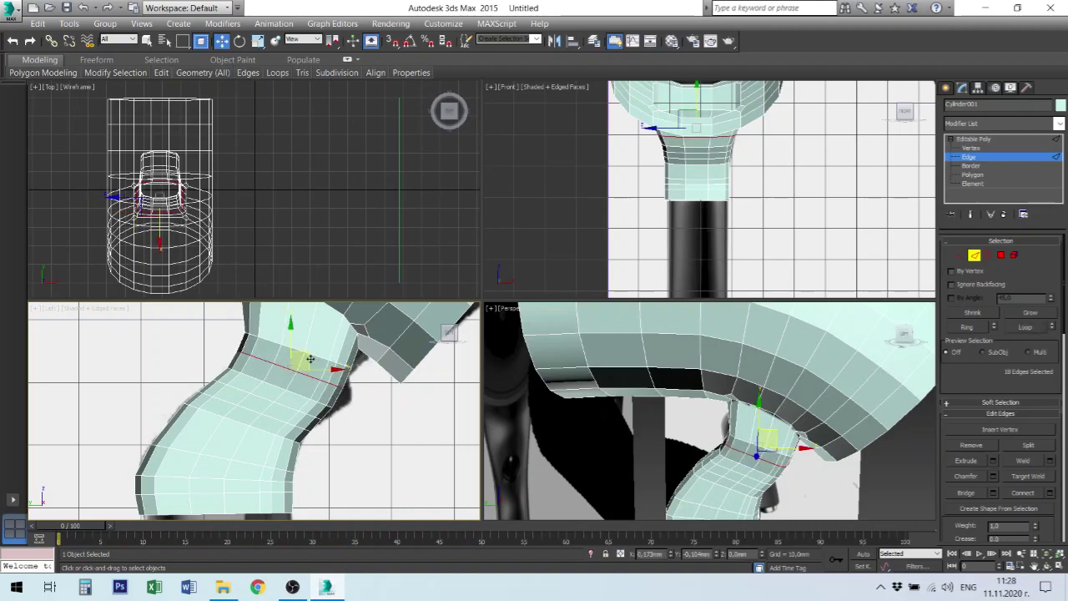
pyautogui.scroll(3, 278, 419)
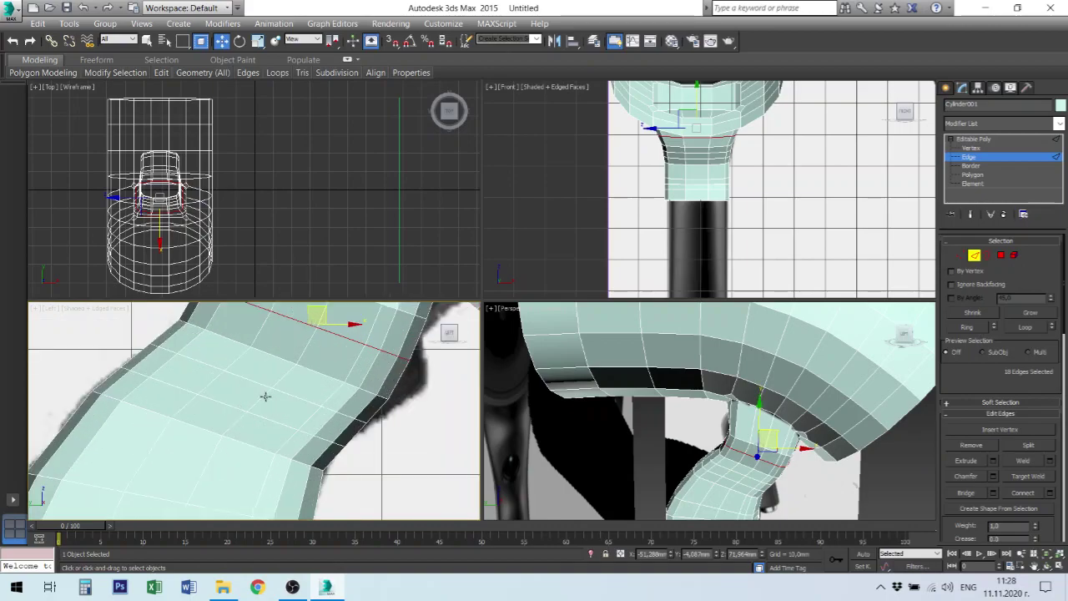
pyautogui.moveTo(265, 396); pyautogui.dragTo(298, 425, button='middle')
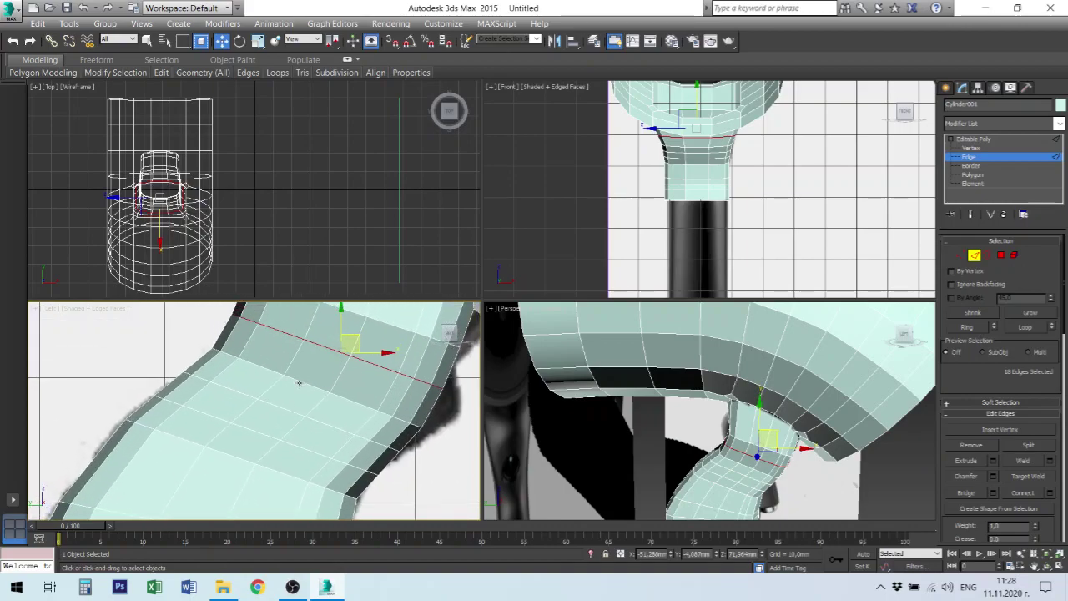
pyautogui.click(301, 382)
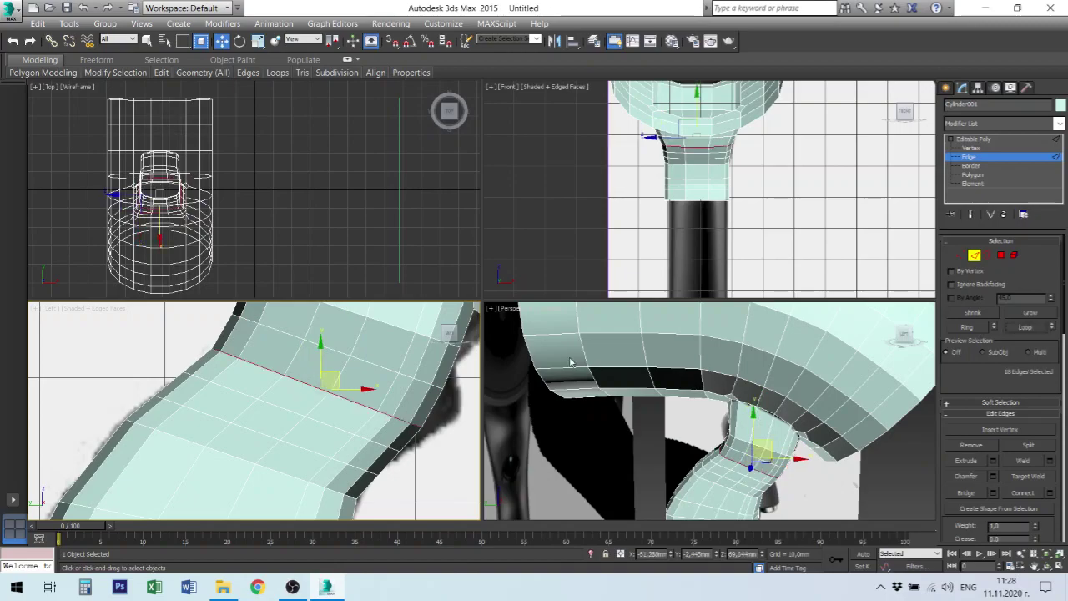
pyautogui.click(1025, 327)
pyautogui.moveTo(338, 372); pyautogui.dragTo(337, 366)
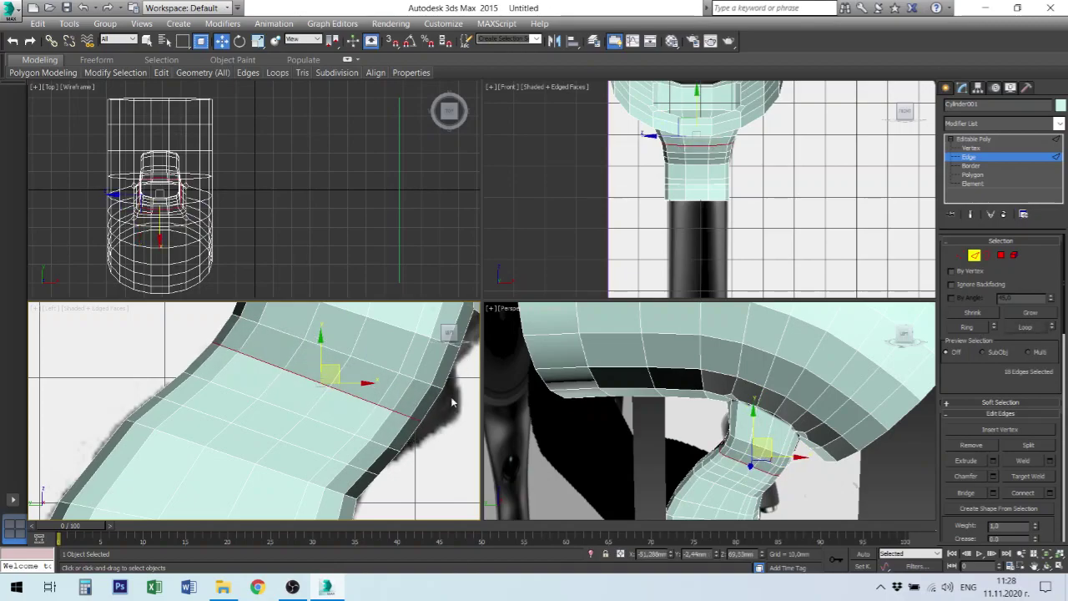
# Ring-select the edges around the handle's lower bend
pyautogui.moveTo(397, 480); pyautogui.dragTo(403, 376, button='middle')
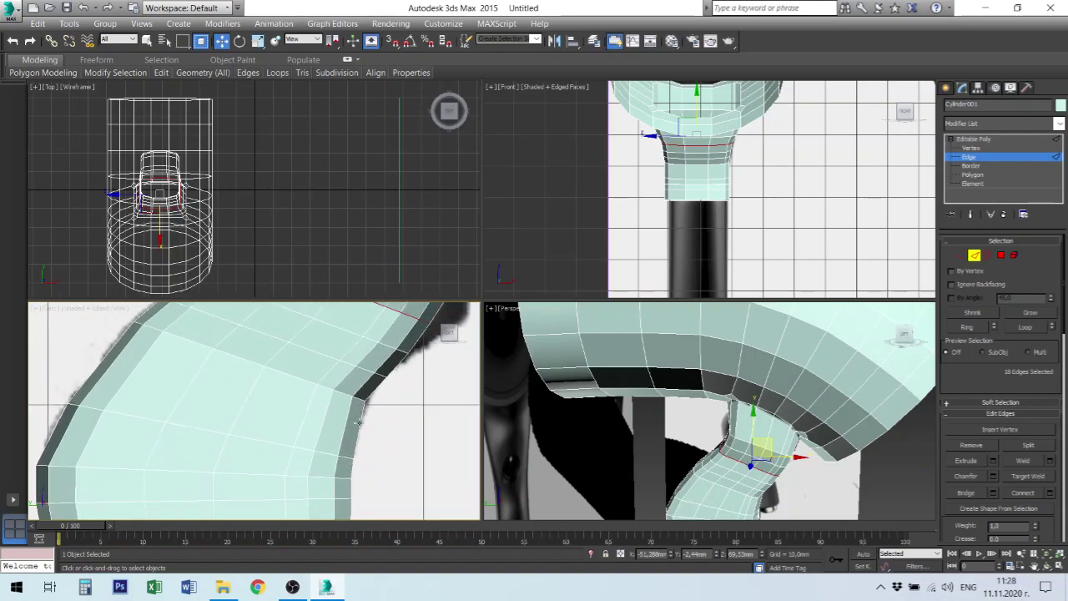
pyautogui.click(358, 425)
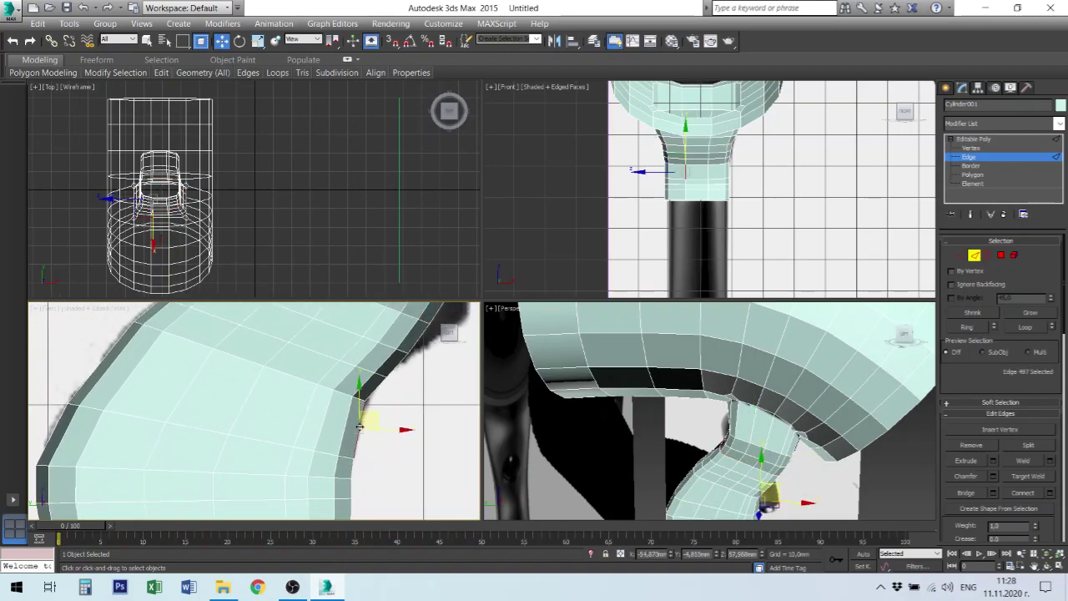
pyautogui.click(968, 327)
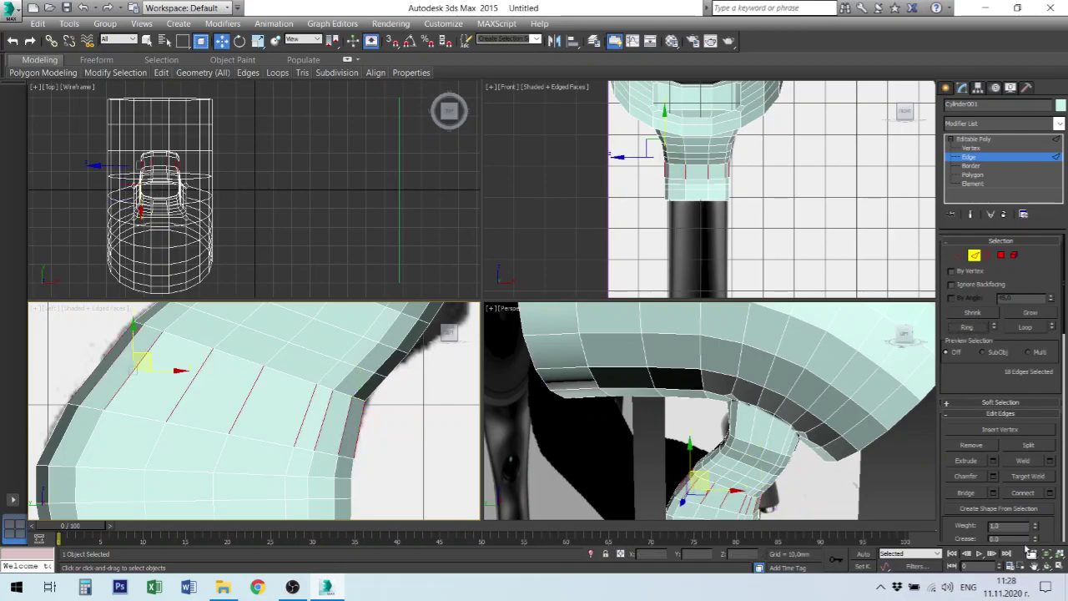
# Connect the lower-bend ring with one new edge loop
pyautogui.click(1049, 493)
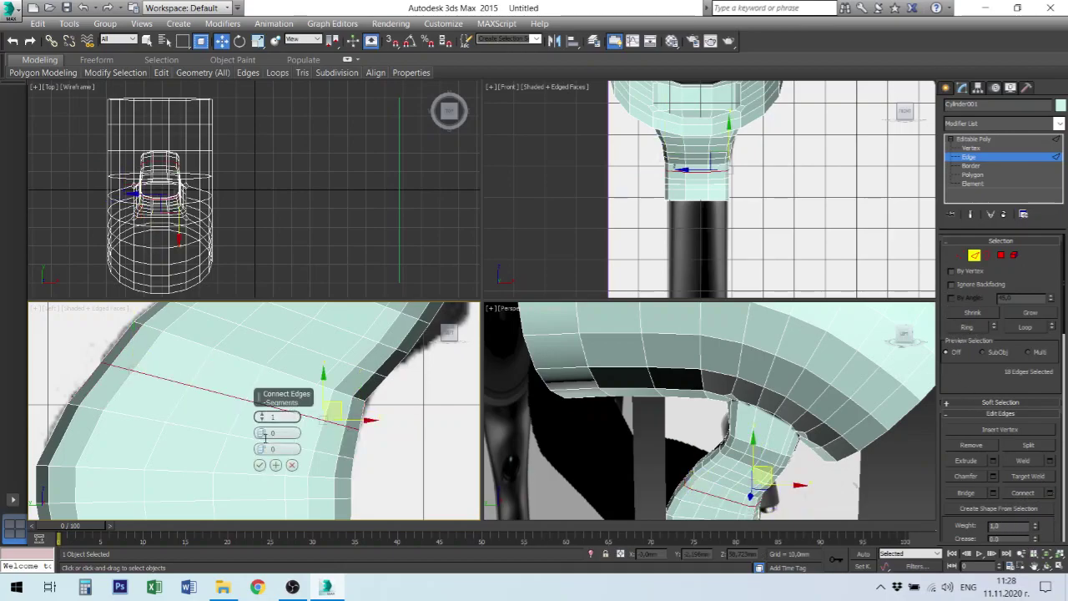
pyautogui.click(261, 473)
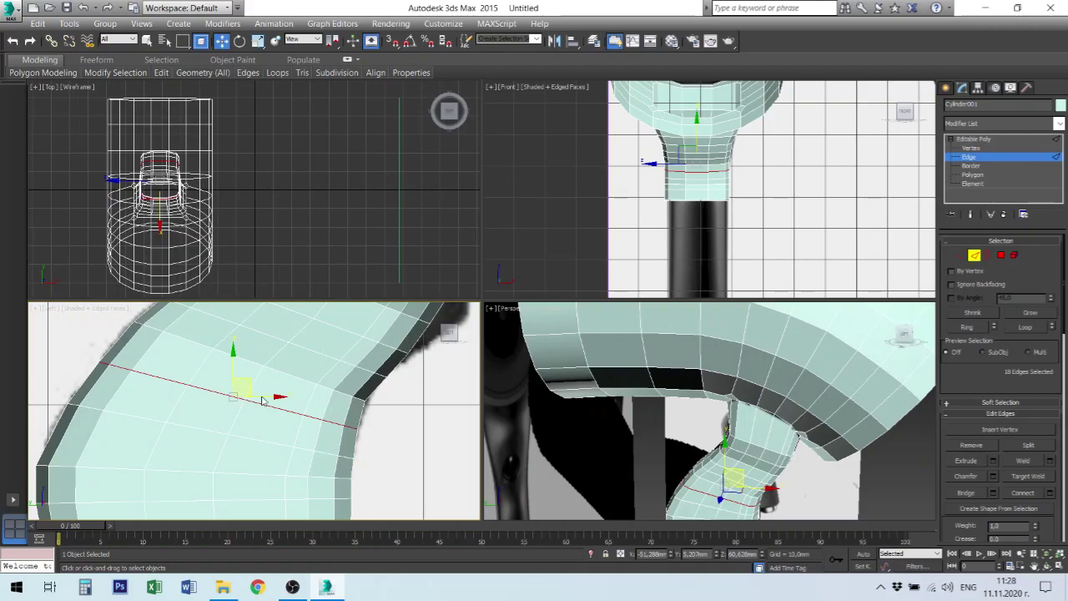
pyautogui.moveTo(332, 443); pyautogui.dragTo(350, 386, button='middle')
pyautogui.moveTo(324, 448); pyautogui.dragTo(331, 388, button='middle')
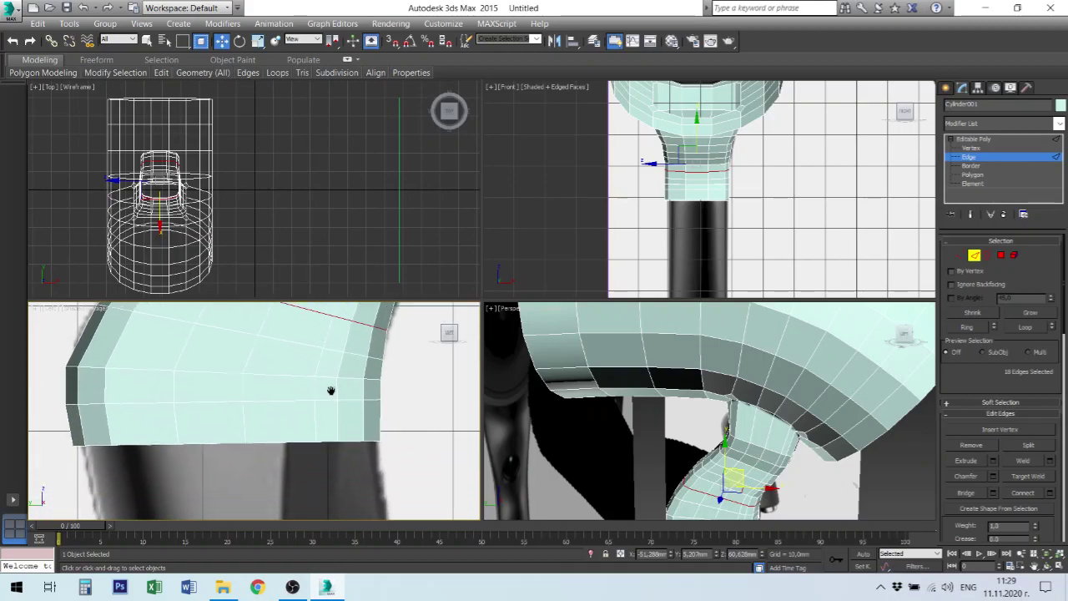
# Frame the handle bottom in the Front and Left views, then maximize the Left view
pyautogui.scroll(-2, 342, 462)
pyautogui.scroll(-2, 342, 462)
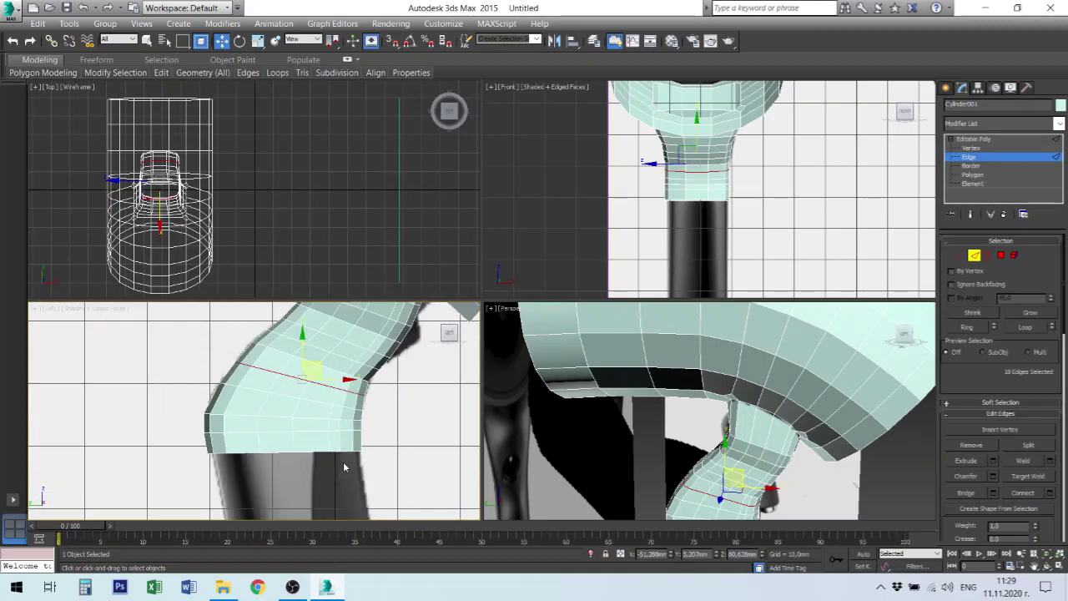
pyautogui.moveTo(343, 467); pyautogui.dragTo(345, 416, button='middle')
pyautogui.moveTo(877, 190)
pyautogui.mouseDown(button='middle')
pyautogui.moveTo(804, 111)
pyautogui.moveTo(795, 152)
pyautogui.mouseUp(button='middle')
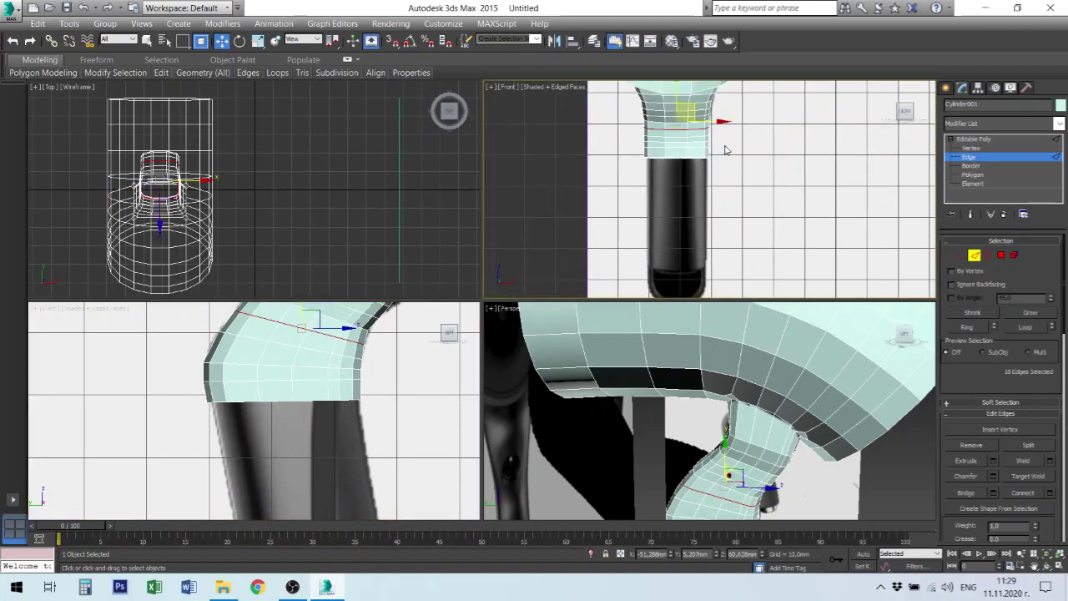
pyautogui.rightClick(393, 374)
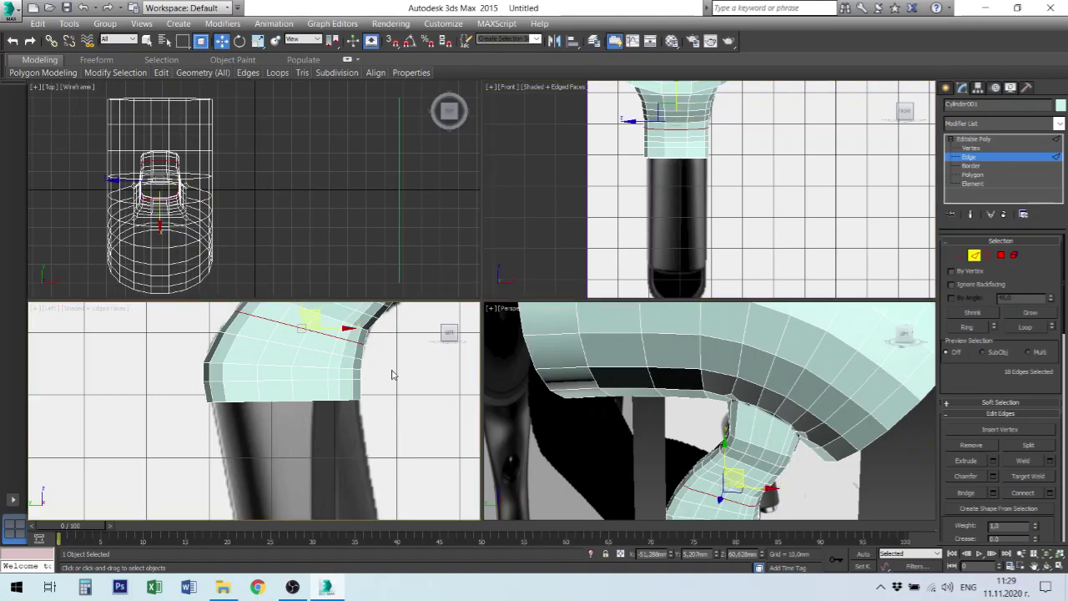
pyautogui.hotkey('alt', 'w')
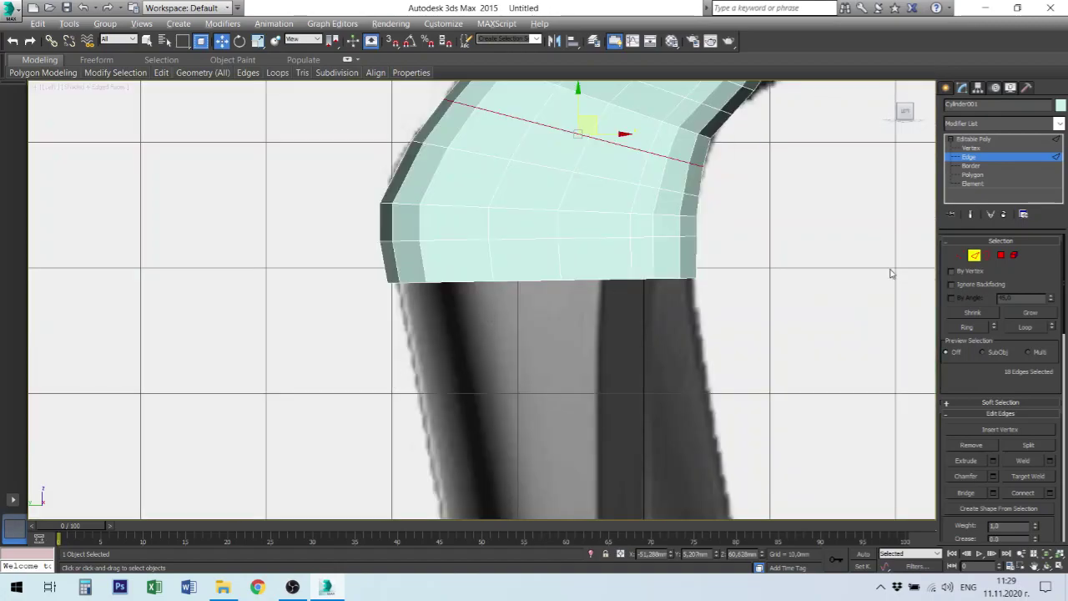
# Select the handle's bottom border, nudge it down and narrow it slightly
pyautogui.click(972, 166)
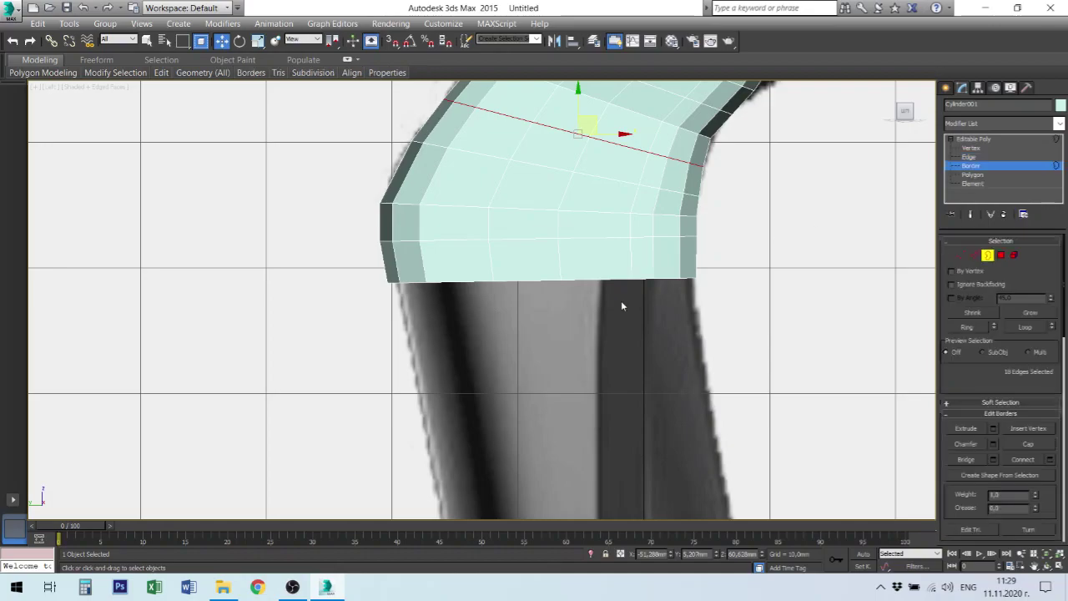
pyautogui.click(612, 280)
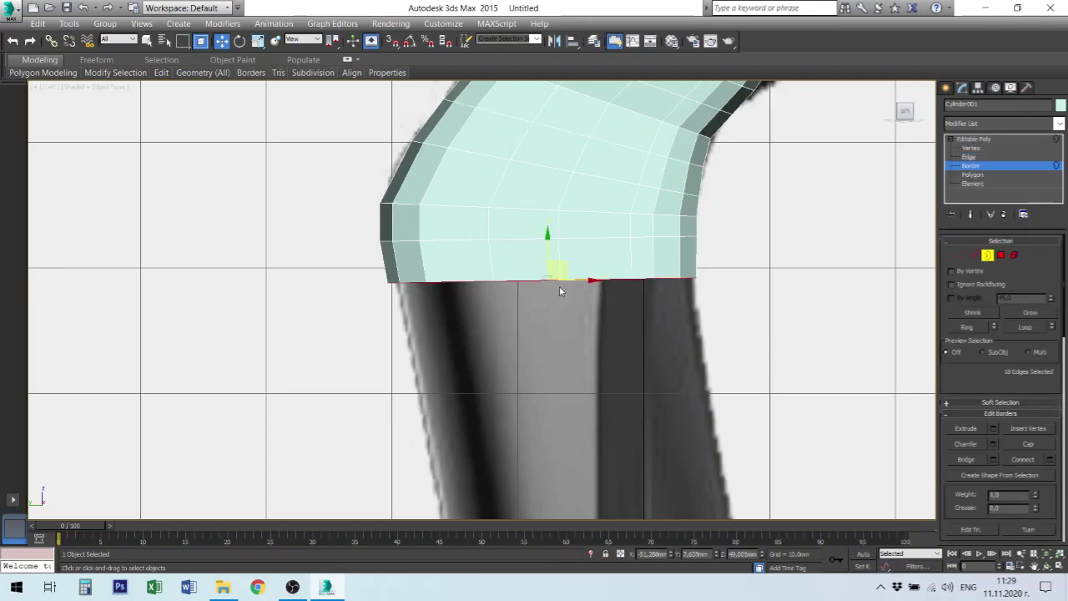
pyautogui.moveTo(547, 255); pyautogui.dragTo(576, 319)
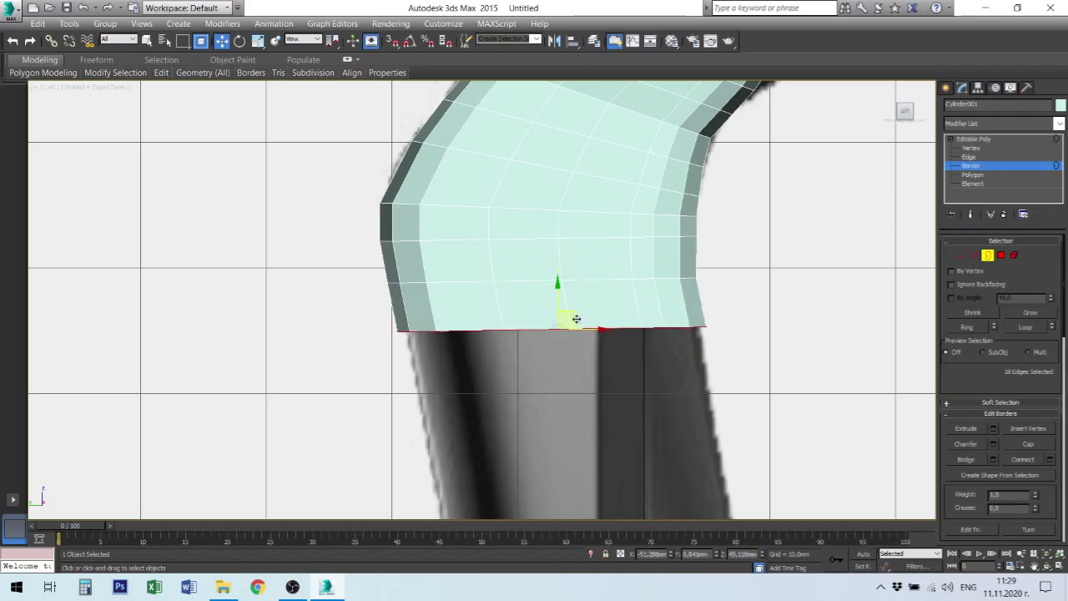
pyautogui.rightClick(575, 319)
pyautogui.click(608, 356)
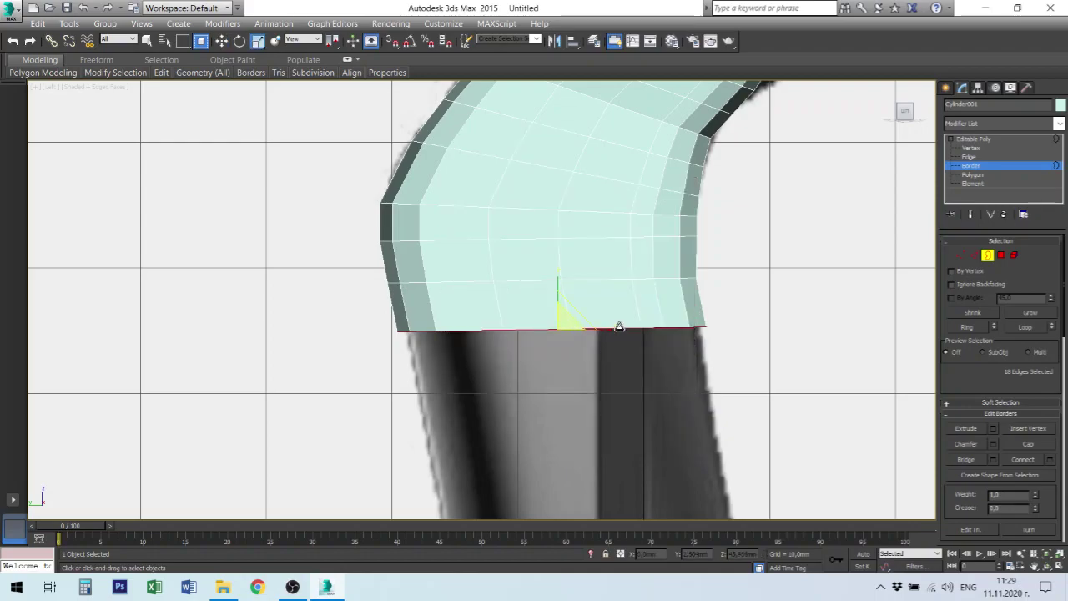
pyautogui.moveTo(613, 326); pyautogui.dragTo(611, 328)
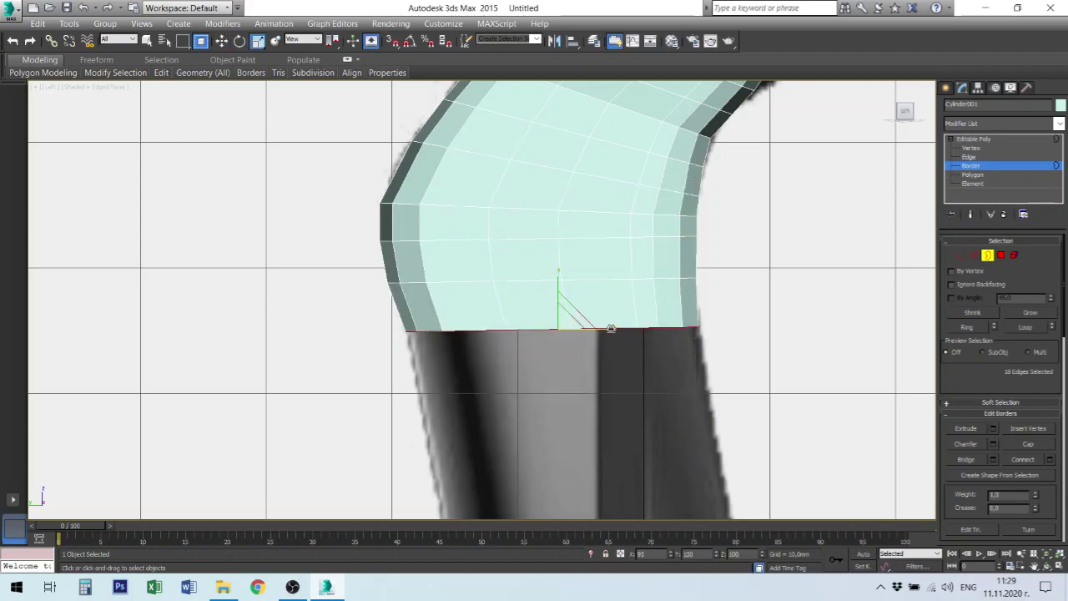
# Shift-move the bottom border down repeatedly to extrude new polygon rows toward the base
pyautogui.rightClick(610, 327)
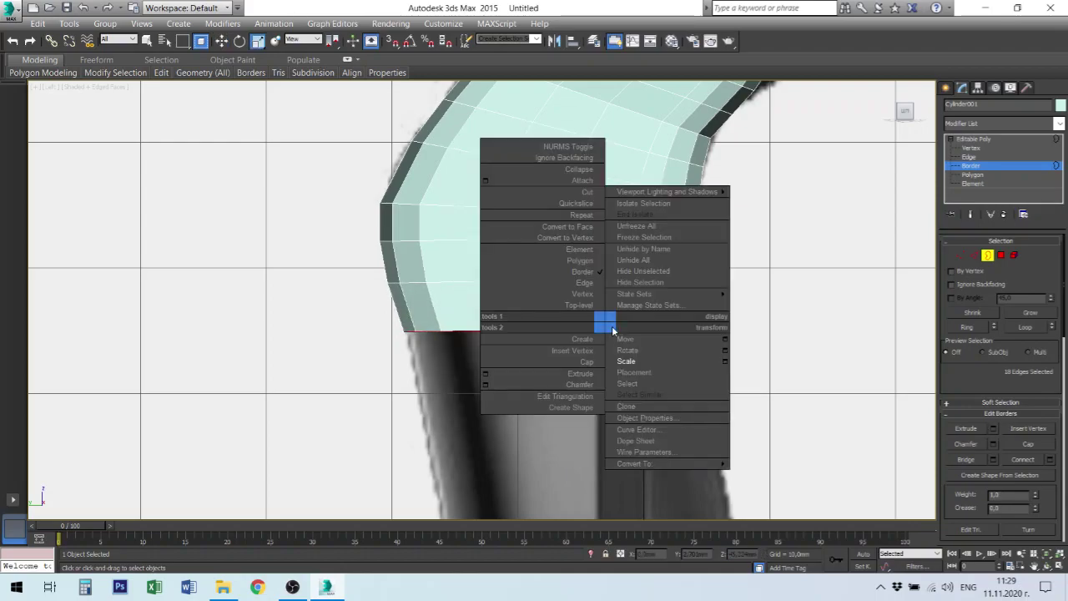
pyautogui.click(624, 339)
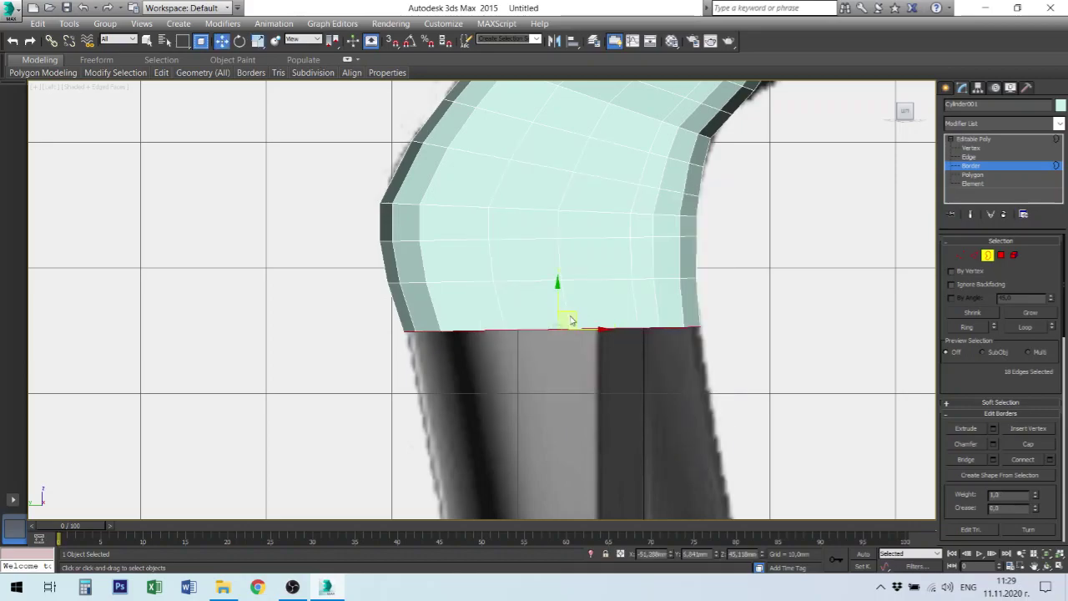
pyautogui.keyDown('shift'); pyautogui.moveTo(575, 313); pyautogui.dragTo(586, 373); pyautogui.keyUp('shift')
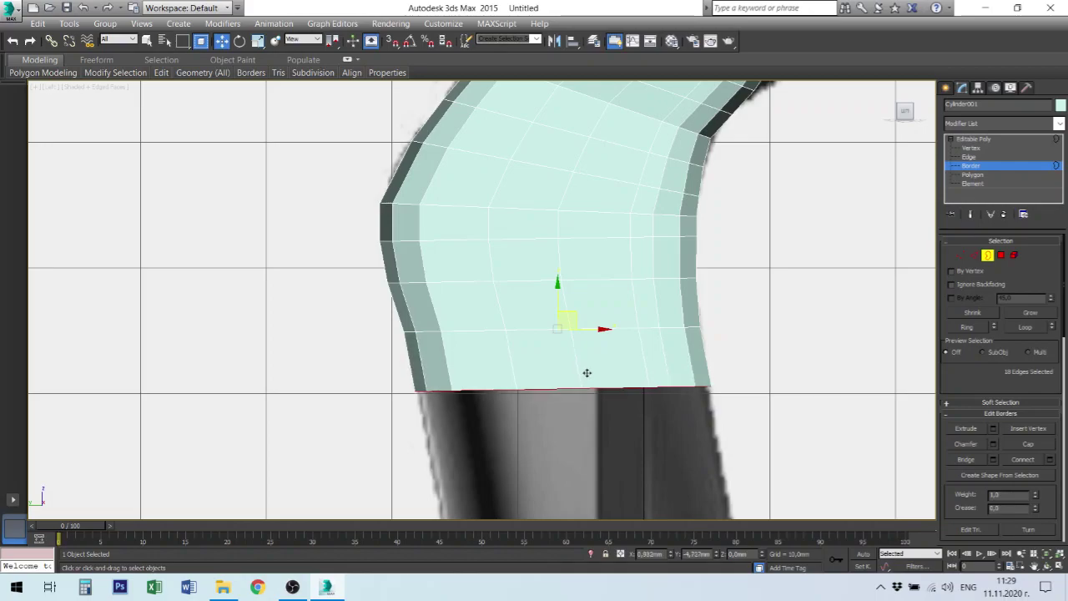
pyautogui.moveTo(586, 373); pyautogui.dragTo(557, 179, button='middle')
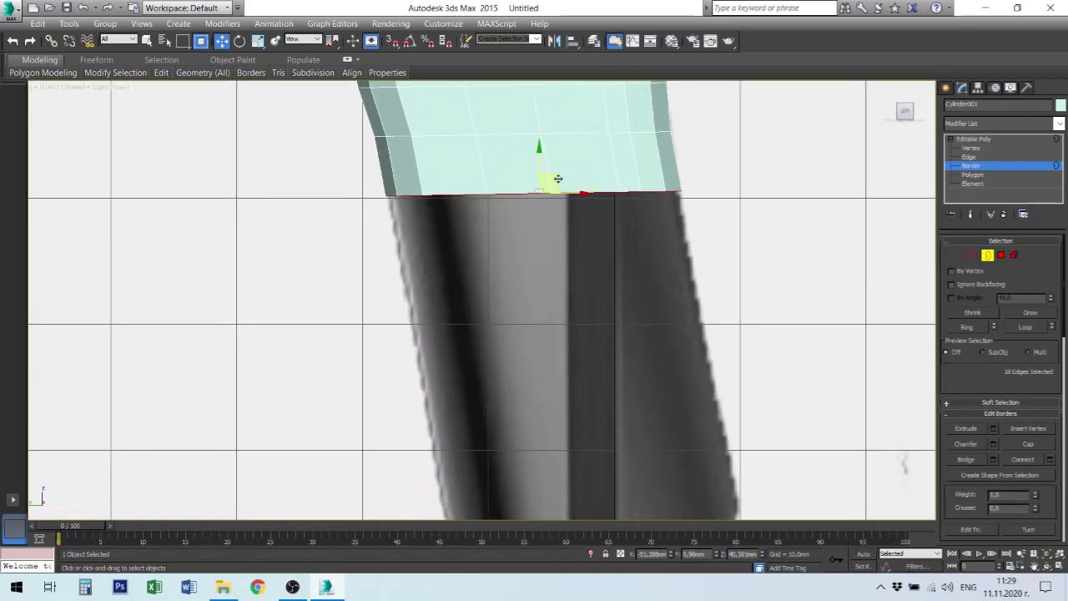
pyautogui.moveTo(557, 178); pyautogui.dragTo(567, 234)
pyautogui.moveTo(599, 247); pyautogui.dragTo(562, 144, button='middle')
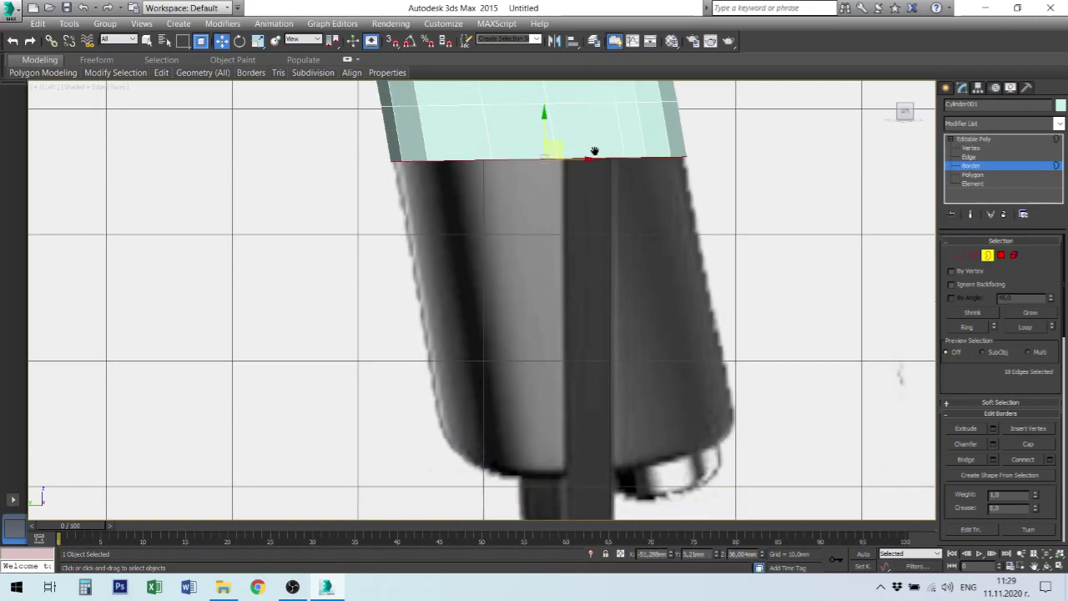
pyautogui.moveTo(562, 146); pyautogui.dragTo(616, 417)
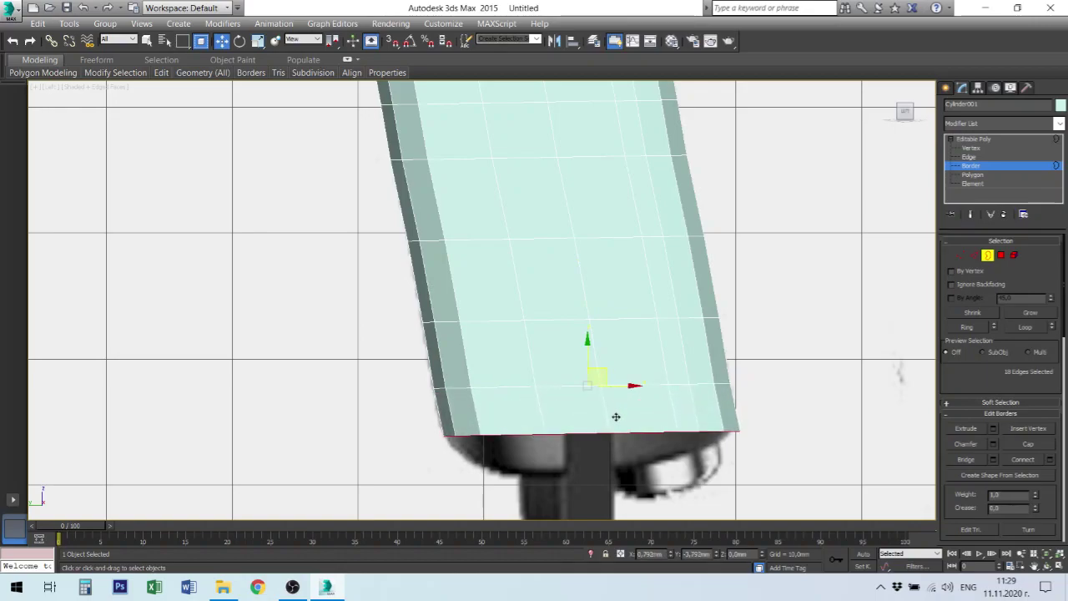
pyautogui.moveTo(616, 416); pyautogui.dragTo(621, 449)
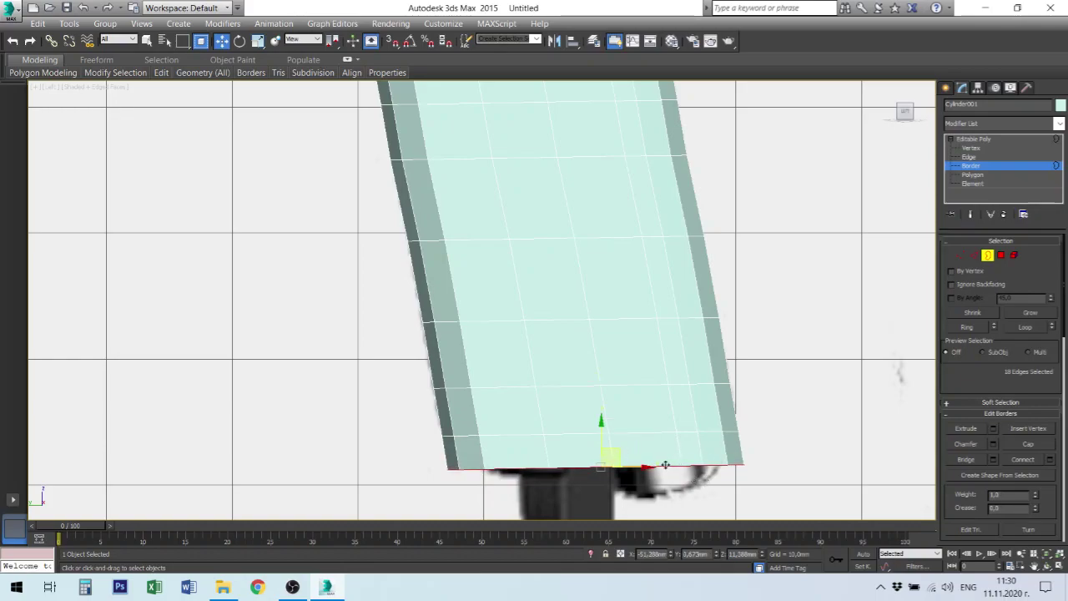
# Scale the handle's bottom border inward to taper it and raise it slightly
pyautogui.rightClick(674, 465)
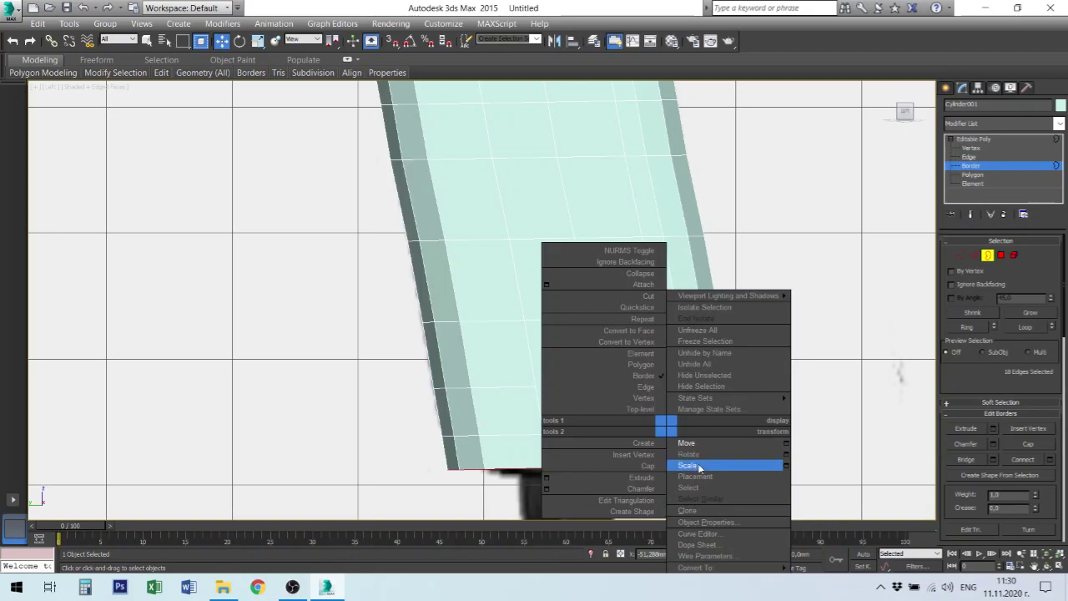
pyautogui.click(699, 465)
pyautogui.moveTo(649, 468); pyautogui.dragTo(634, 464)
pyautogui.rightClick(622, 427)
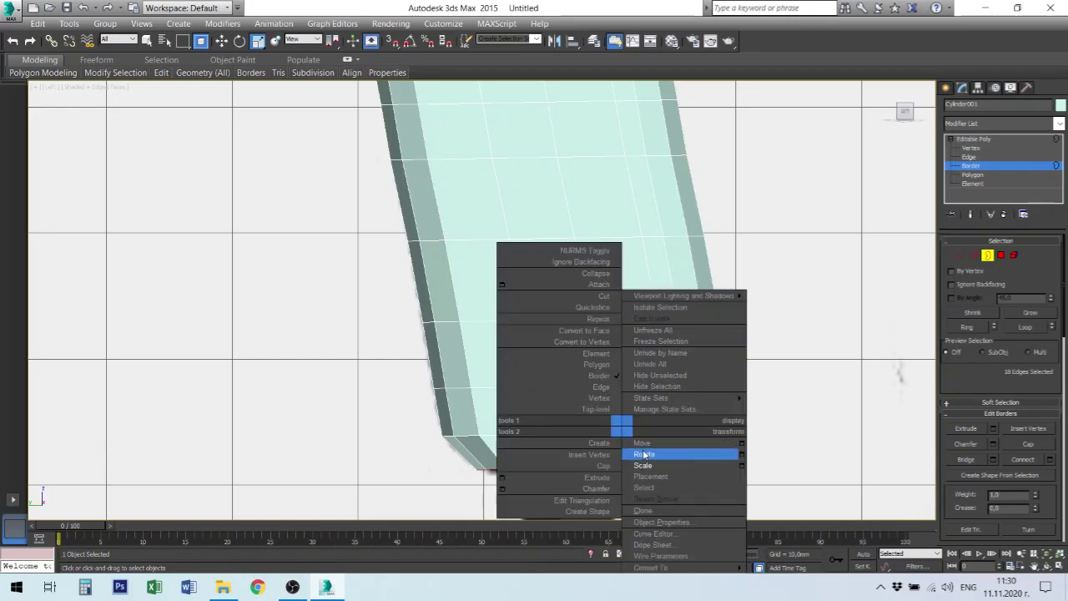
pyautogui.click(643, 443)
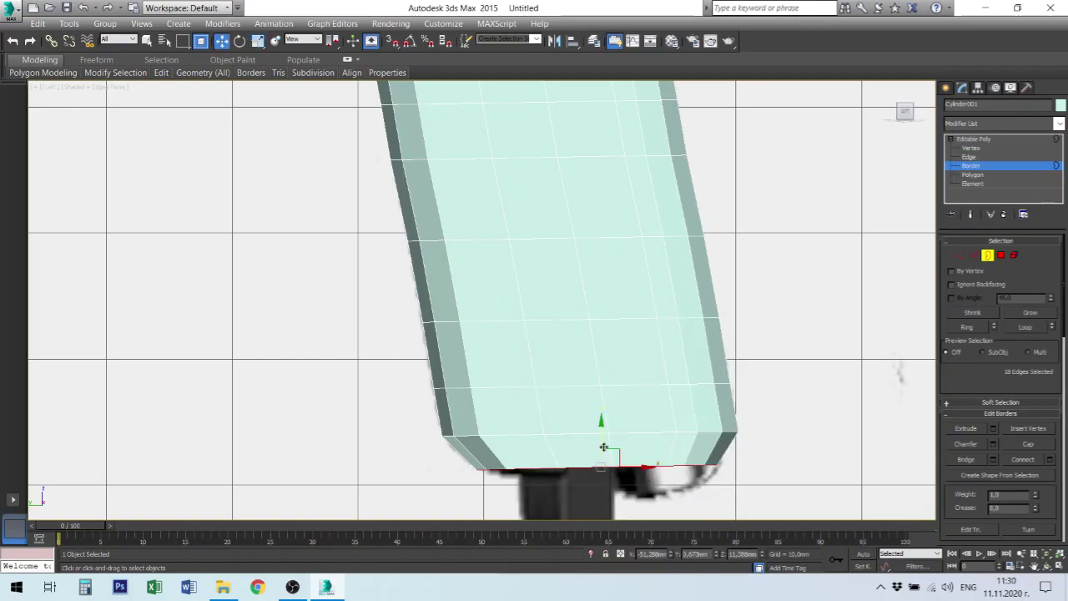
pyautogui.moveTo(602, 446); pyautogui.dragTo(618, 452)
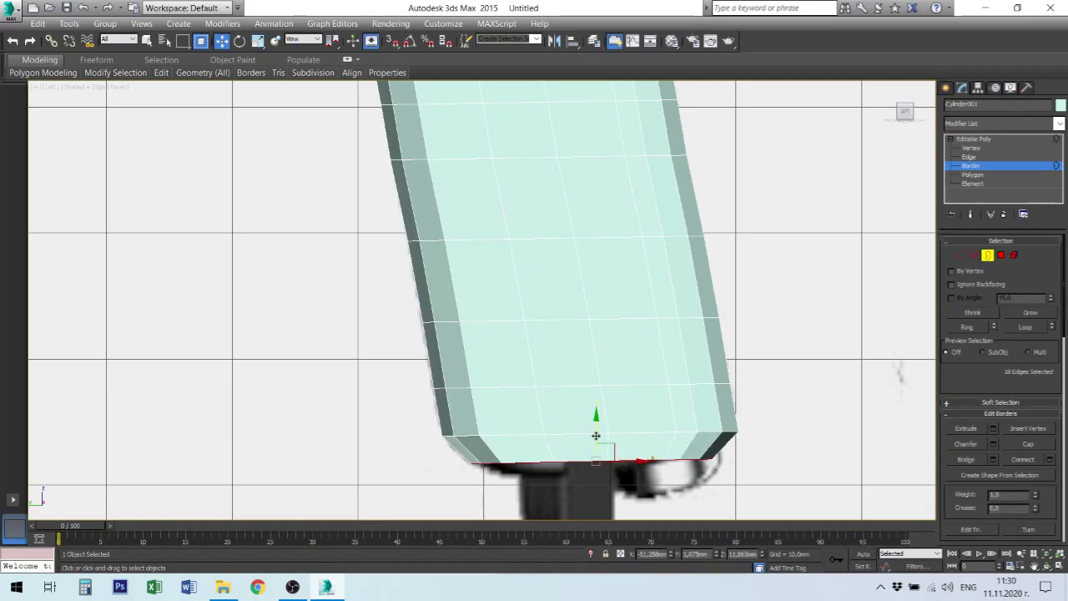
# Fine-tune the bottom border's position left, right and down, then narrow it a bit
pyautogui.rightClick(645, 425)
pyautogui.click(675, 455)
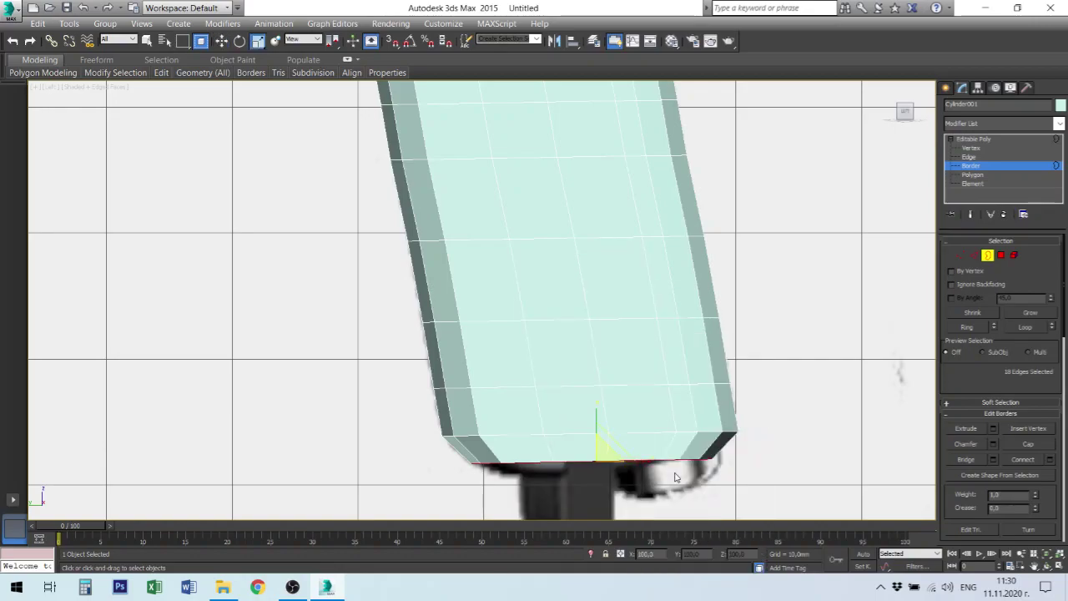
pyautogui.rightClick(613, 443)
pyautogui.click(646, 443)
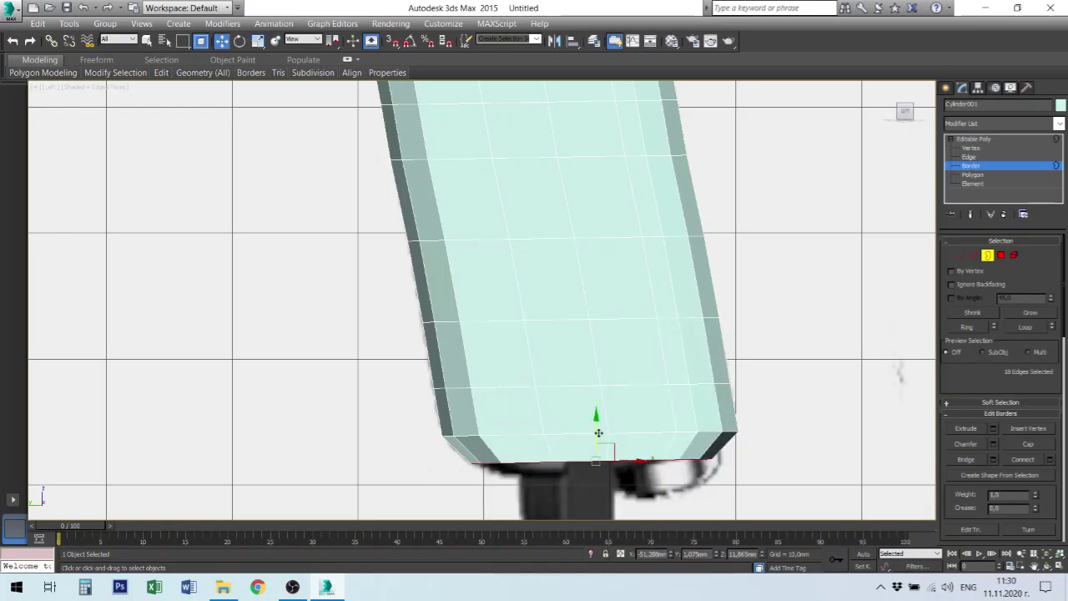
pyautogui.moveTo(598, 432); pyautogui.dragTo(623, 451)
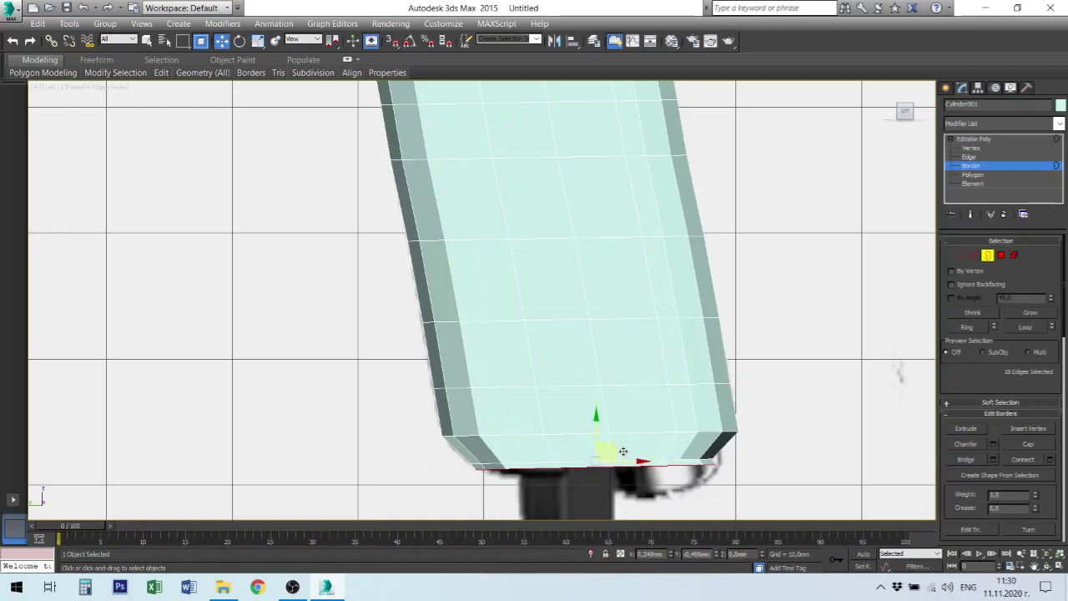
pyautogui.rightClick(638, 426)
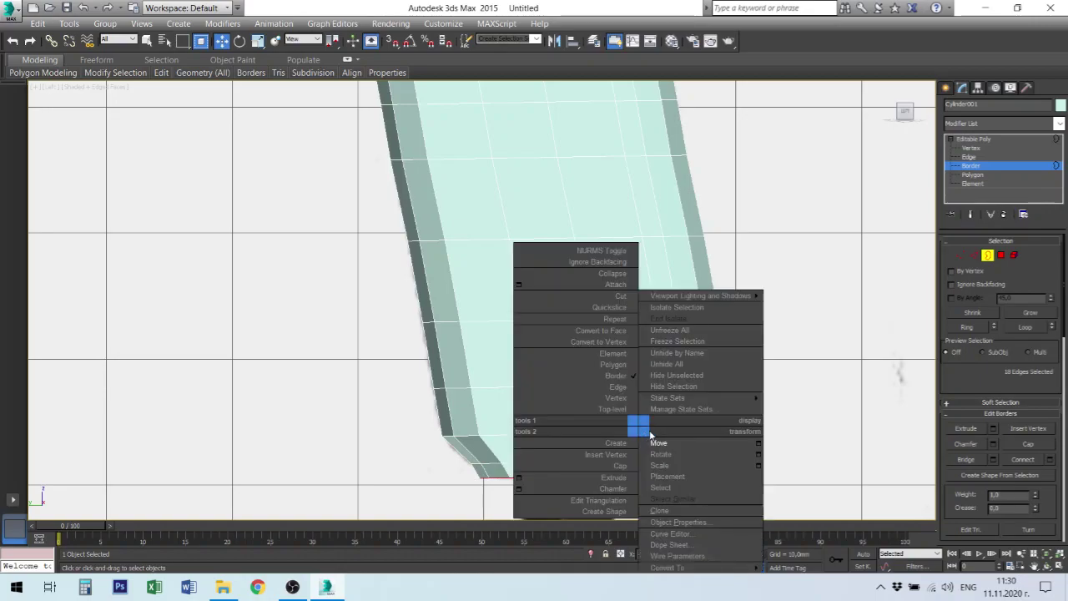
pyautogui.click(481, 424)
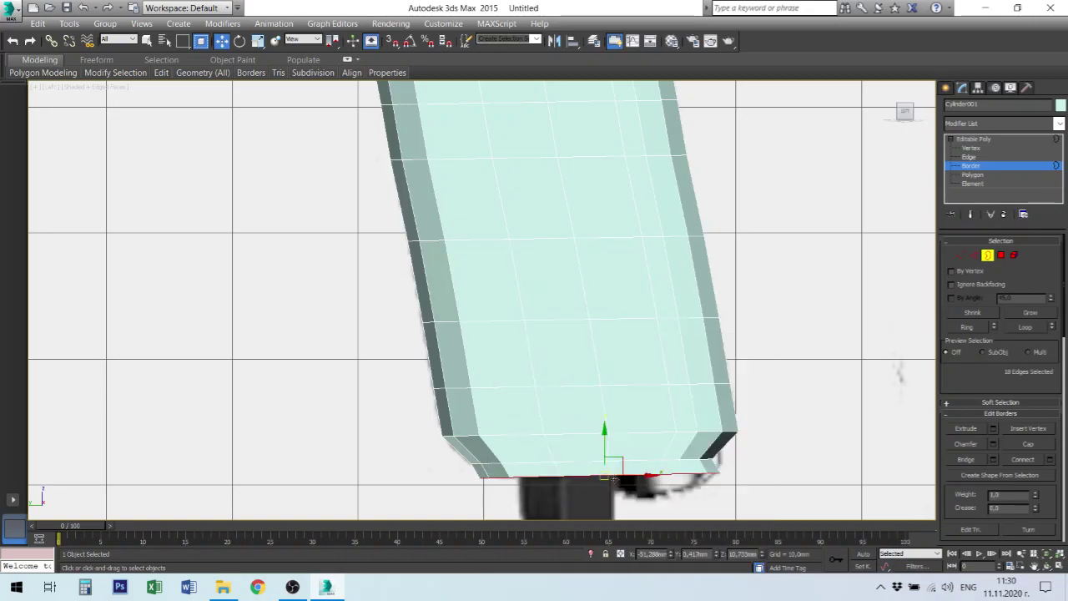
pyautogui.moveTo(629, 469); pyautogui.dragTo(618, 469)
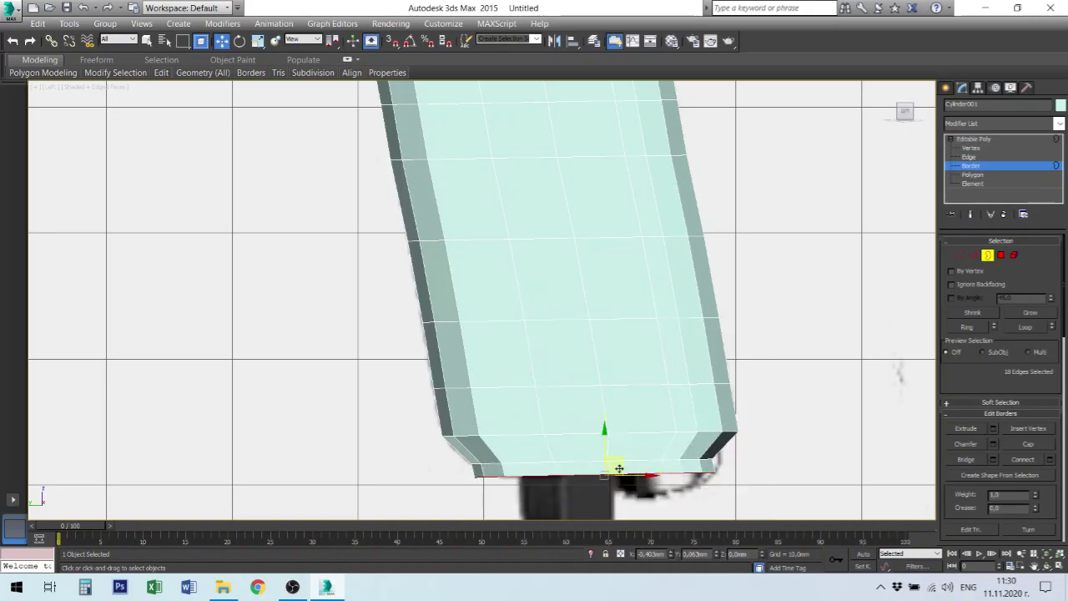
pyautogui.rightClick(612, 425)
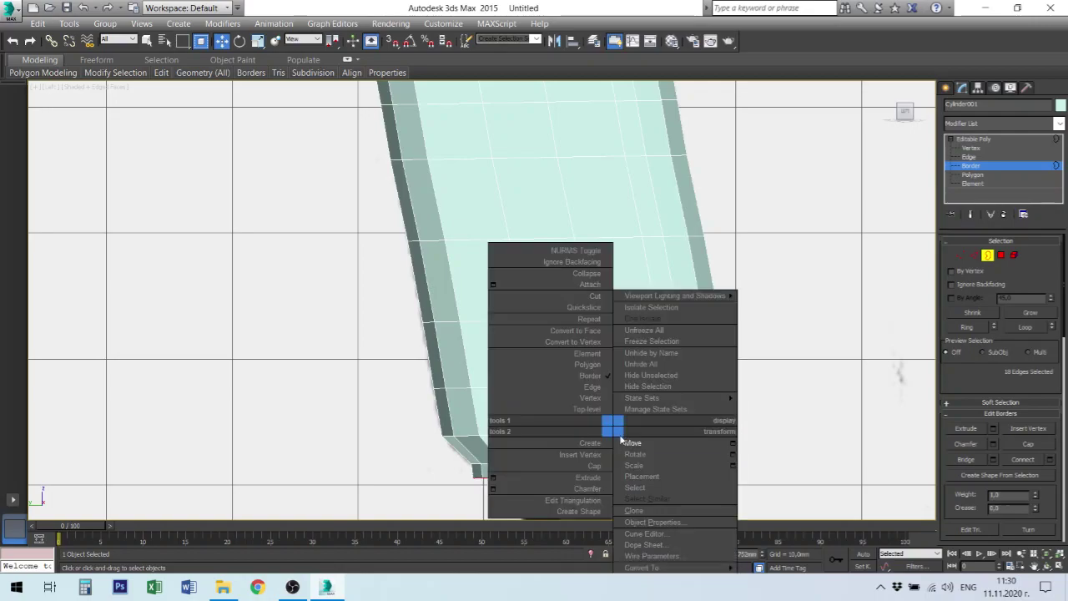
pyautogui.click(644, 468)
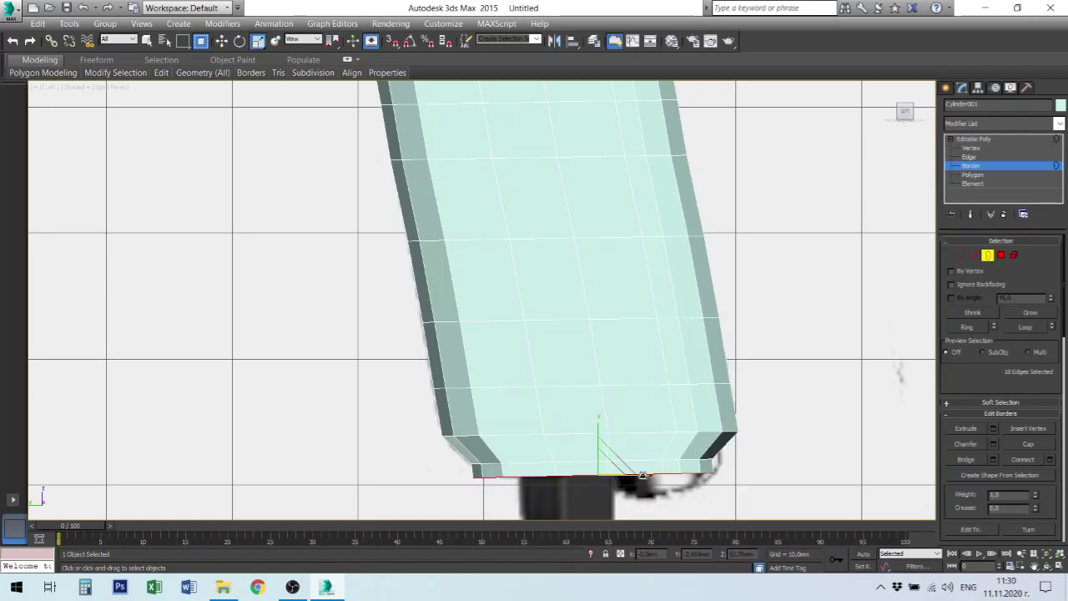
pyautogui.moveTo(621, 476); pyautogui.dragTo(614, 478)
# Restore four viewports, zoom extents, deselect the border and orbit Perspective from below
pyautogui.hotkey('alt', 'w')
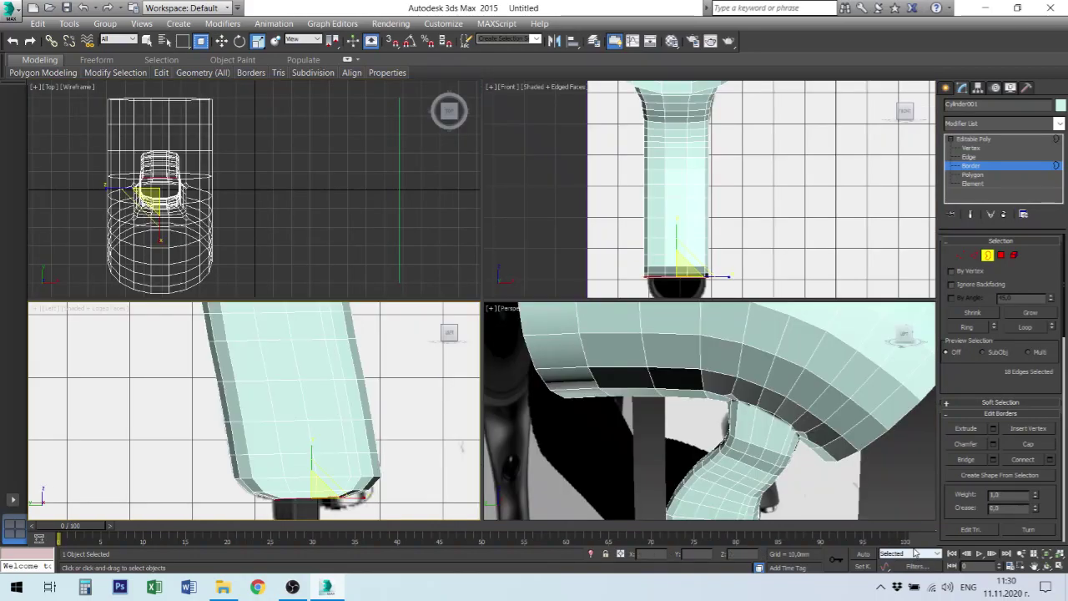
pyautogui.rightClick(816, 468)
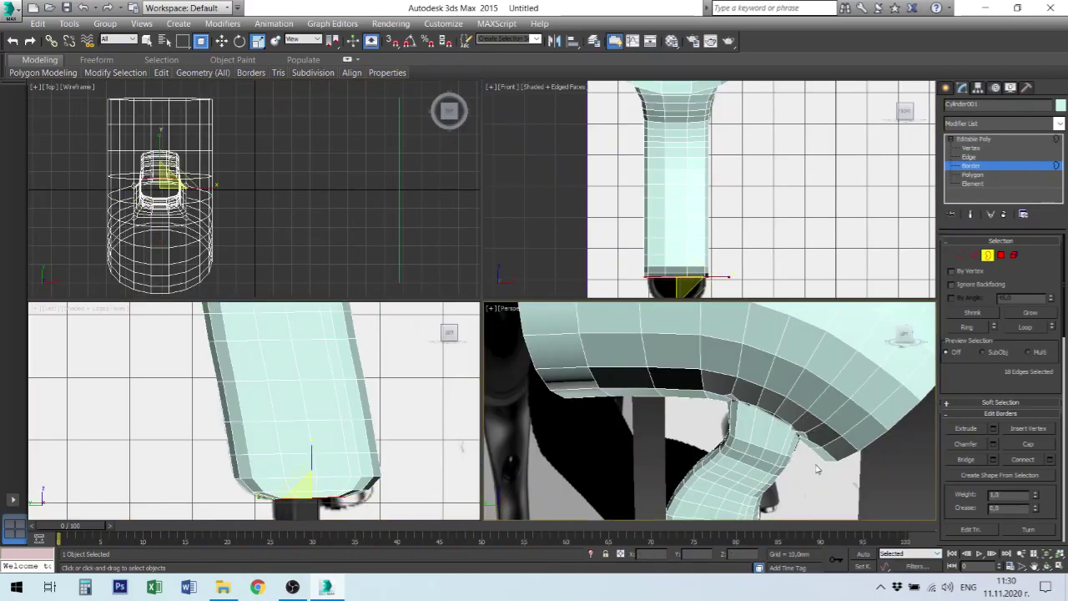
pyautogui.press('z')
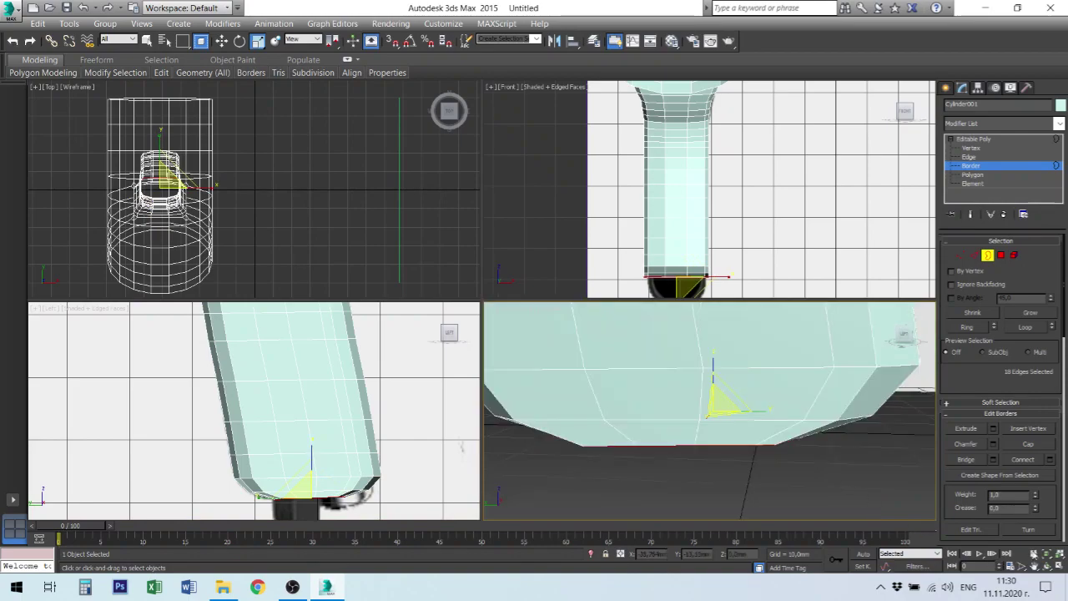
pyautogui.click(1059, 553)
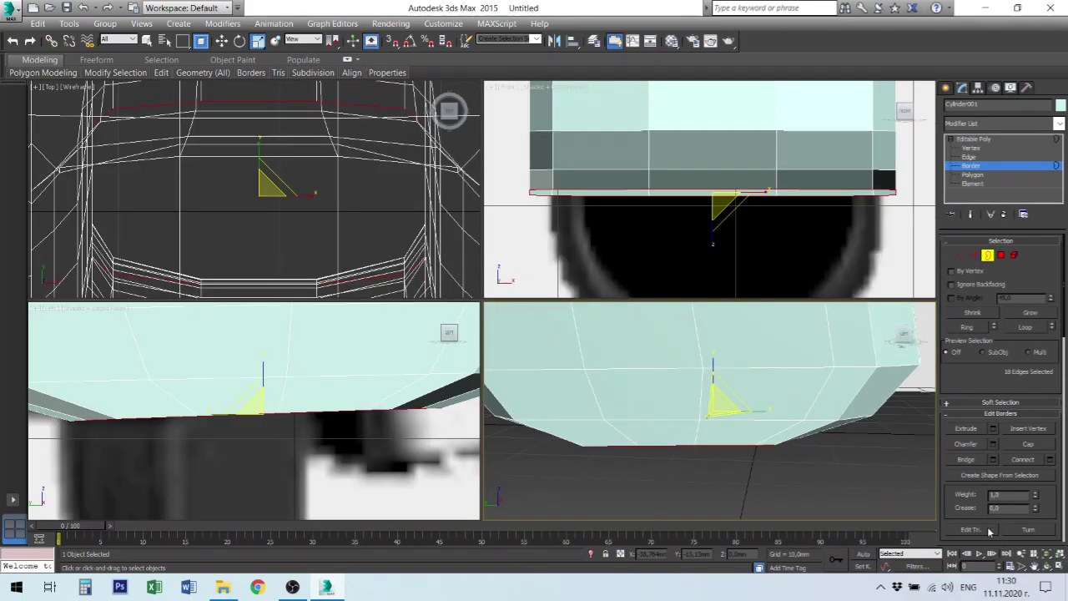
pyautogui.click(791, 455)
pyautogui.press('z')
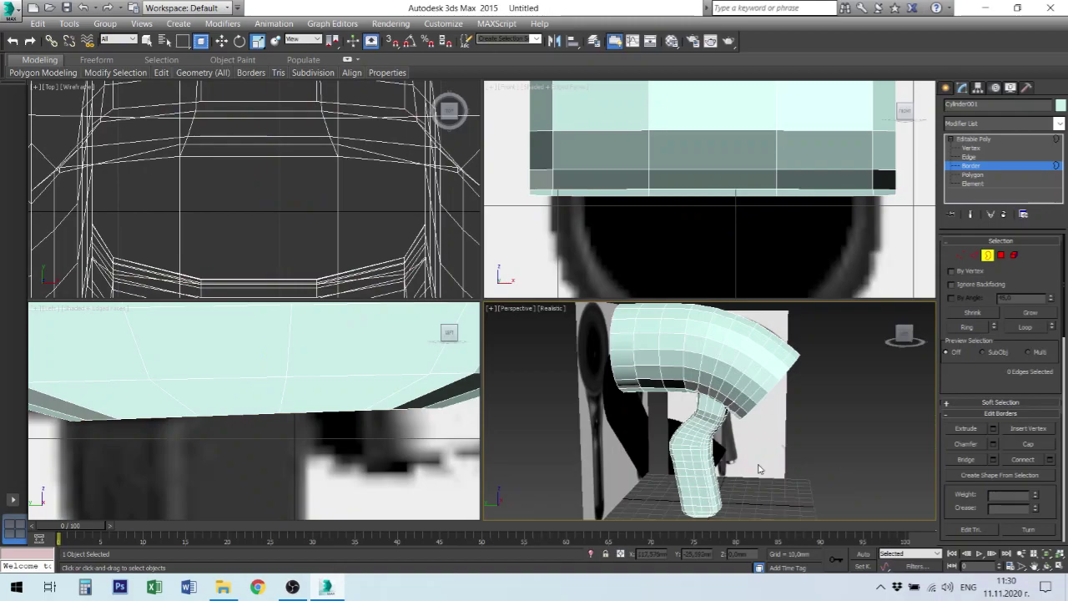
pyautogui.moveTo(759, 469)
pyautogui.keyDown('alt'); pyautogui.mouseDown(button='middle')
pyautogui.moveTo(742, 370)
pyautogui.moveTo(737, 468)
pyautogui.mouseUp(button='middle'); pyautogui.keyUp('alt')
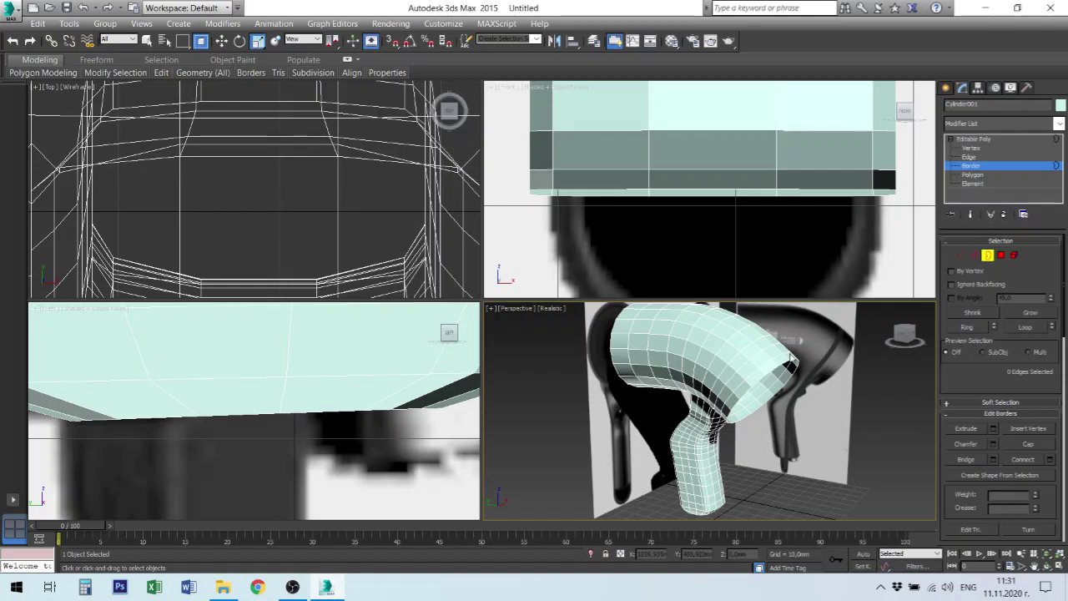
# Select the border of the dryer's front opening and orbit around it
pyautogui.click(787, 365)
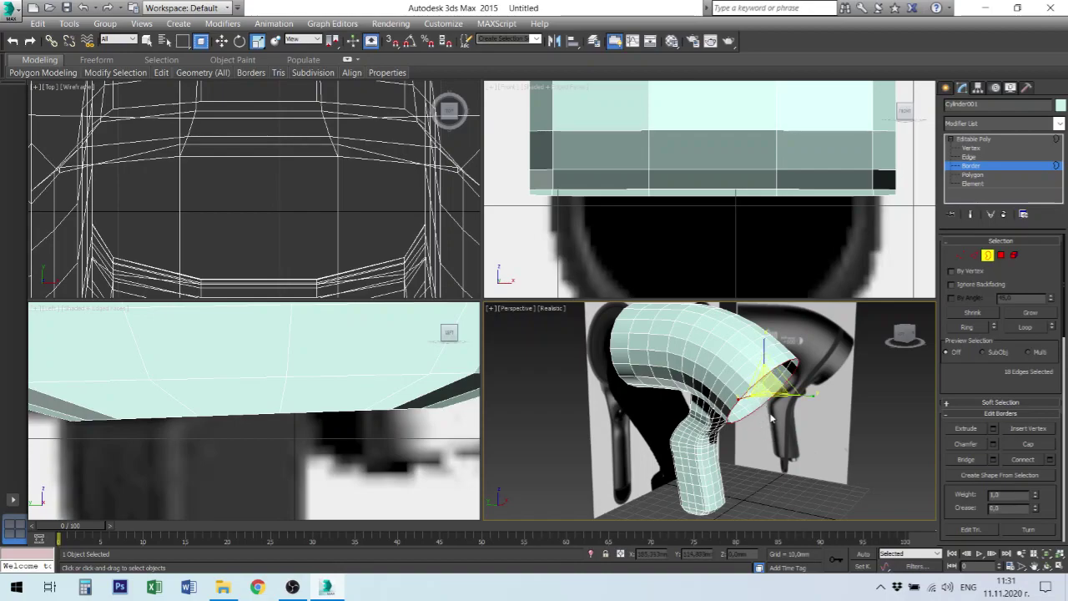
pyautogui.scroll(-2, 768, 417)
pyautogui.scroll(2, 769, 413)
pyautogui.scroll(5, 769, 407)
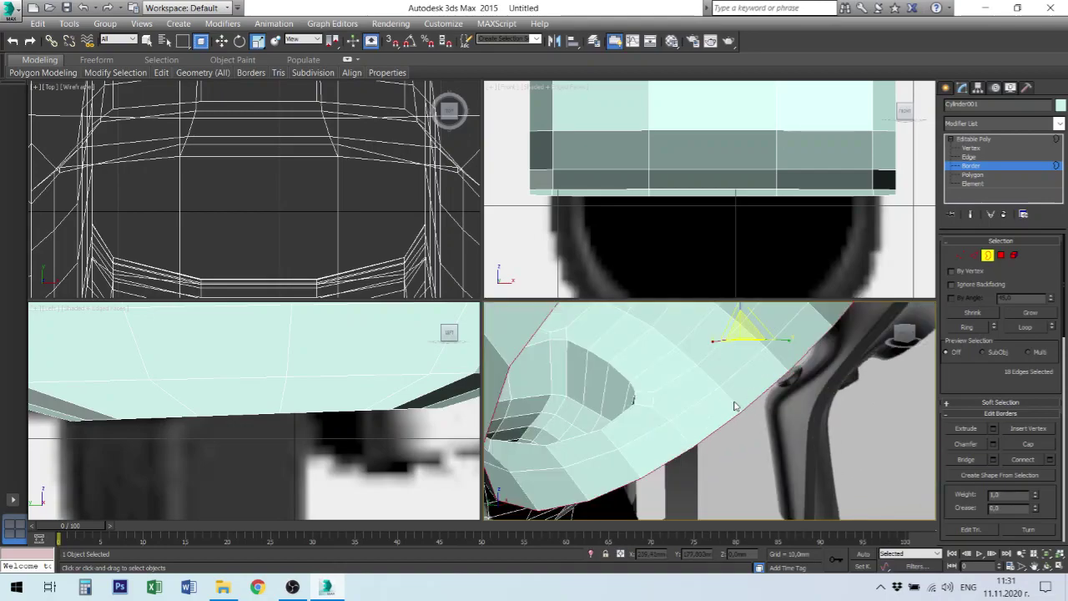
pyautogui.keyDown('alt'); pyautogui.moveTo(734, 406); pyautogui.dragTo(730, 417, button='middle'); pyautogui.keyUp('alt')
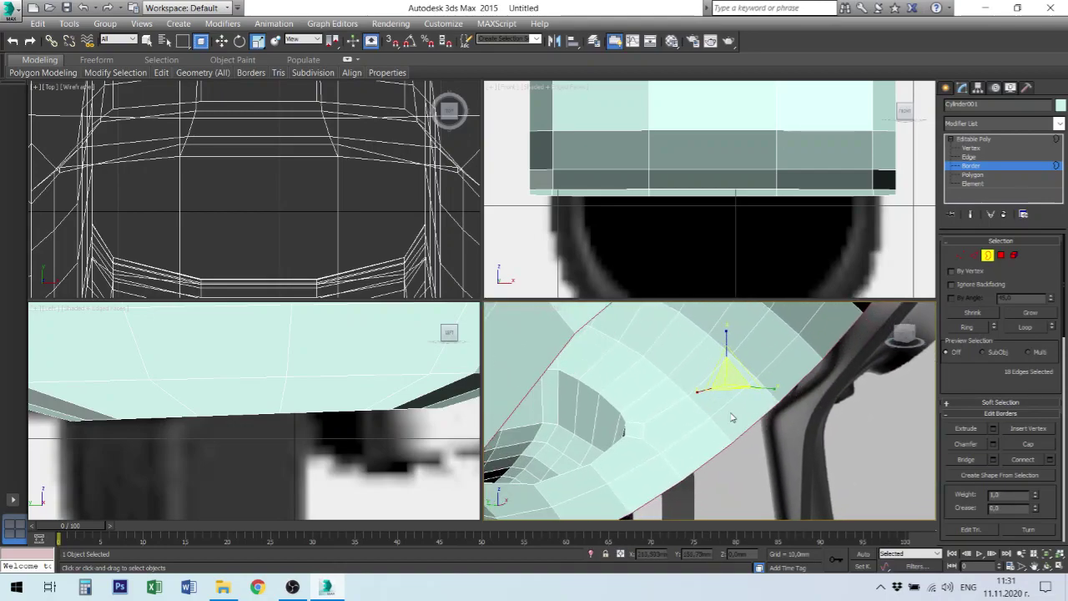
# Try a Shift-scale inward extension in maximized Perspective, undo it, and Zoom Extents All
pyautogui.hotkey('alt', 'w')
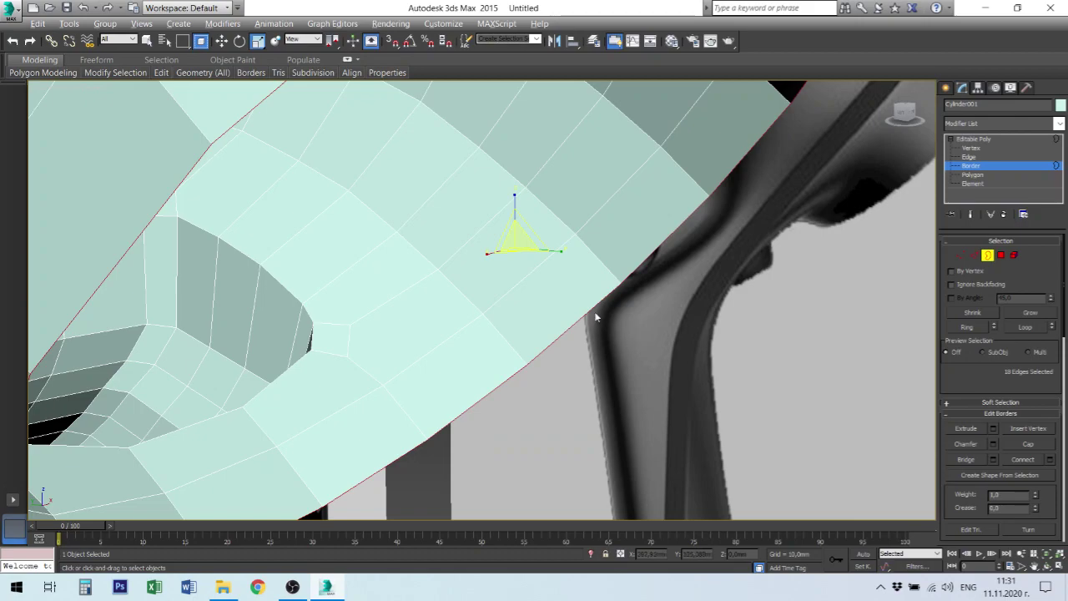
pyautogui.keyDown('alt'); pyautogui.moveTo(595, 317); pyautogui.dragTo(591, 310, button='middle'); pyautogui.keyUp('alt')
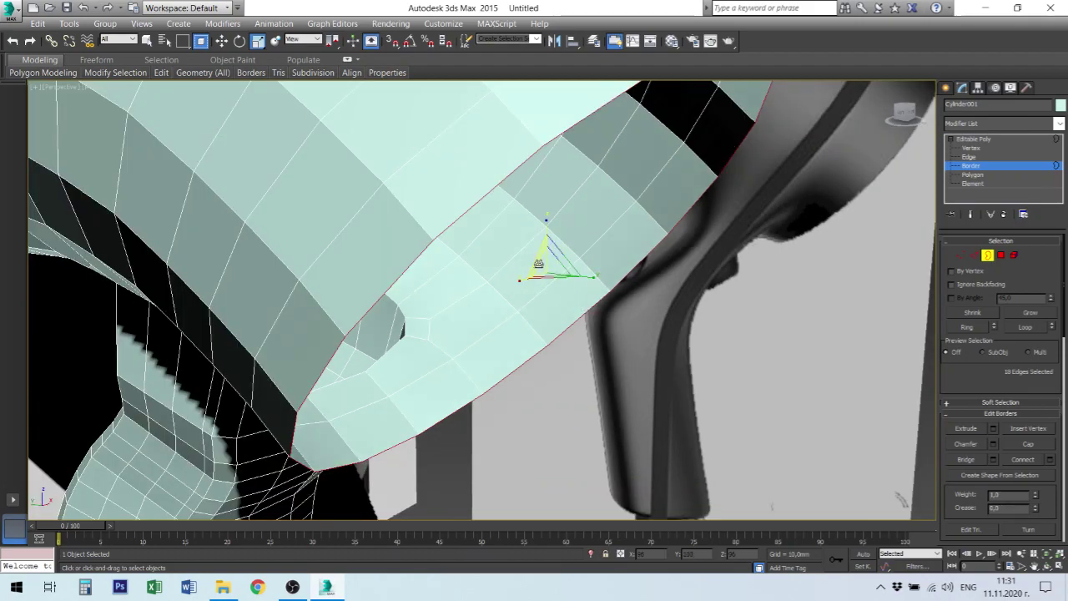
pyautogui.keyDown('shift'); pyautogui.moveTo(538, 263); pyautogui.dragTo(544, 267); pyautogui.keyUp('shift')
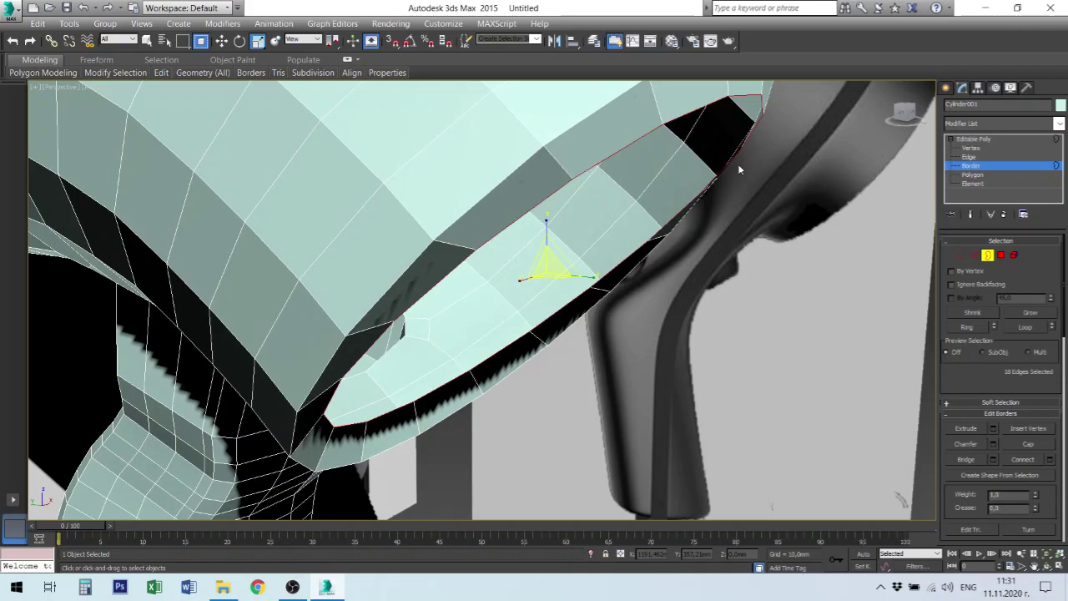
pyautogui.hotkey('ctrl', 'z')
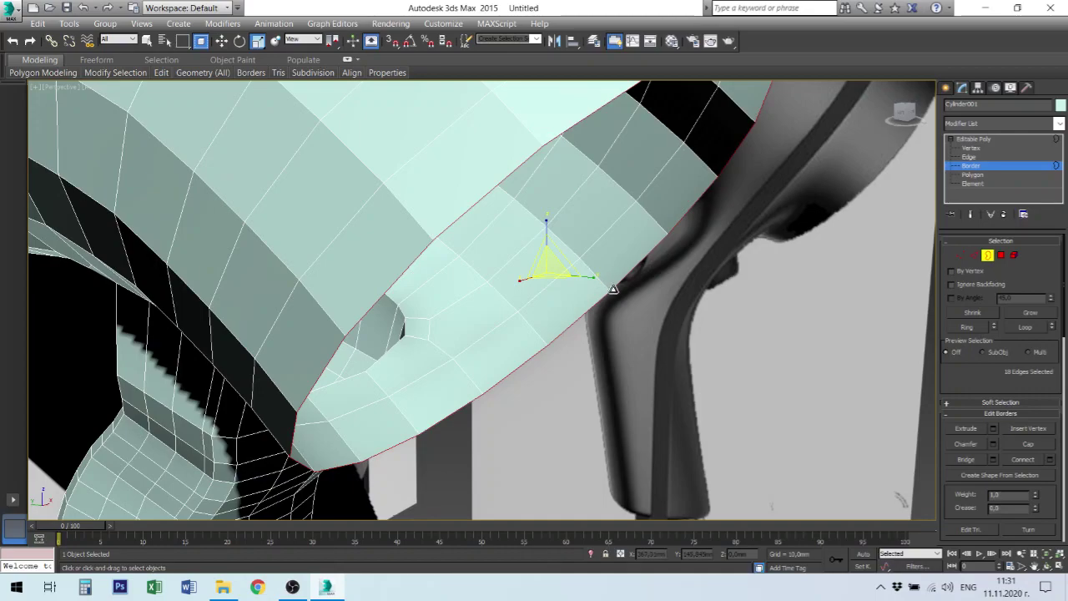
pyautogui.hotkey('alt', 'w')
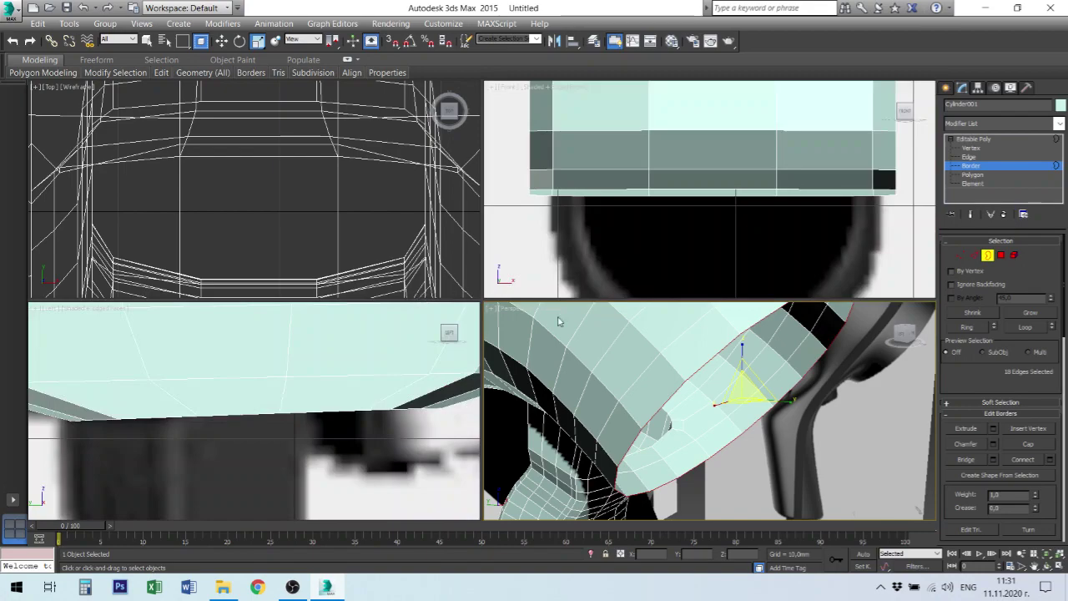
pyautogui.click(1060, 553)
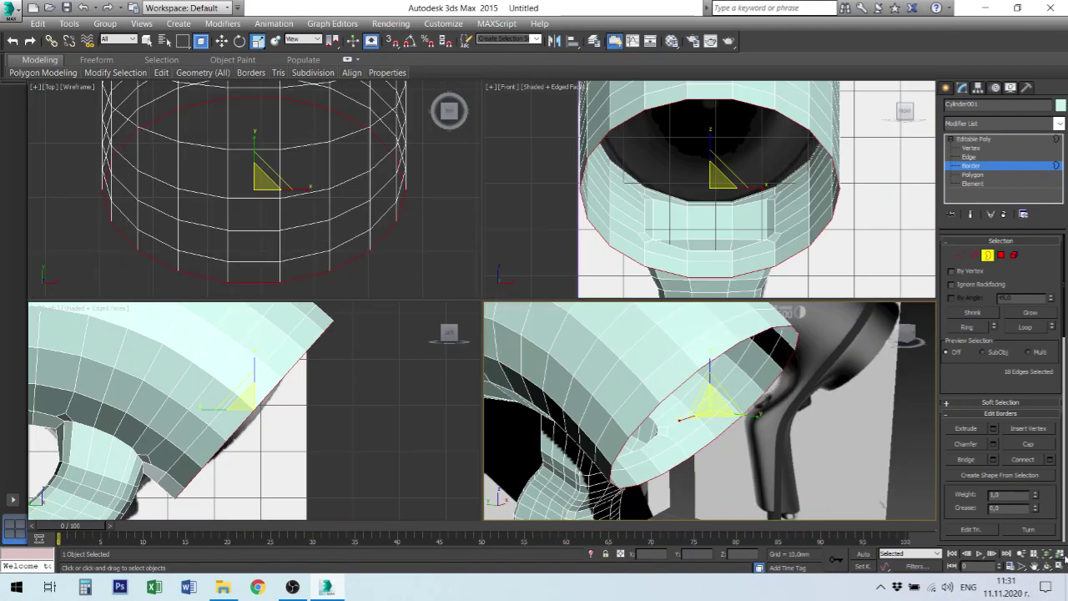
# In the Top view, Shift-scale the front rim border inward into a smaller ring
pyautogui.click(265, 185)
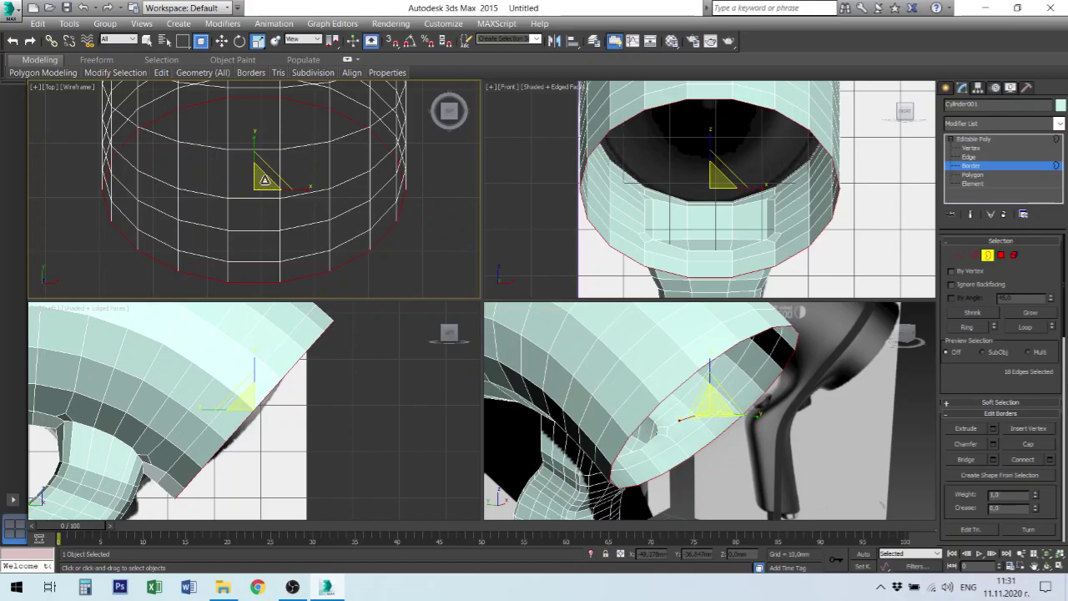
pyautogui.moveTo(264, 180); pyautogui.dragTo(258, 196)
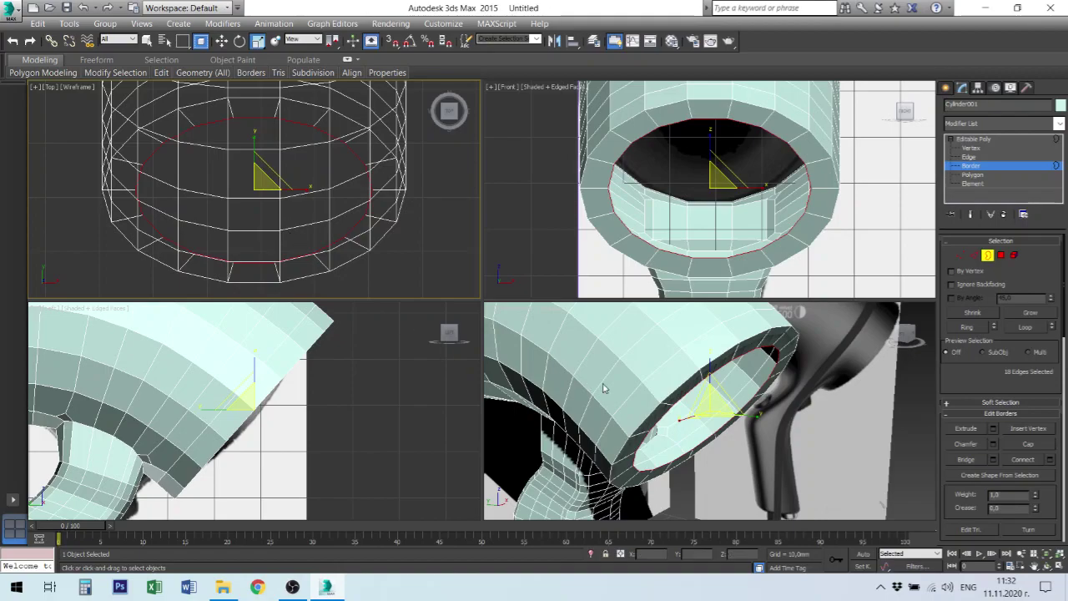
# Shift-drag the front opening's border in the Left viewport to extrude a recessed inner wall
pyautogui.click(709, 411)
pyautogui.rightClick(709, 409)
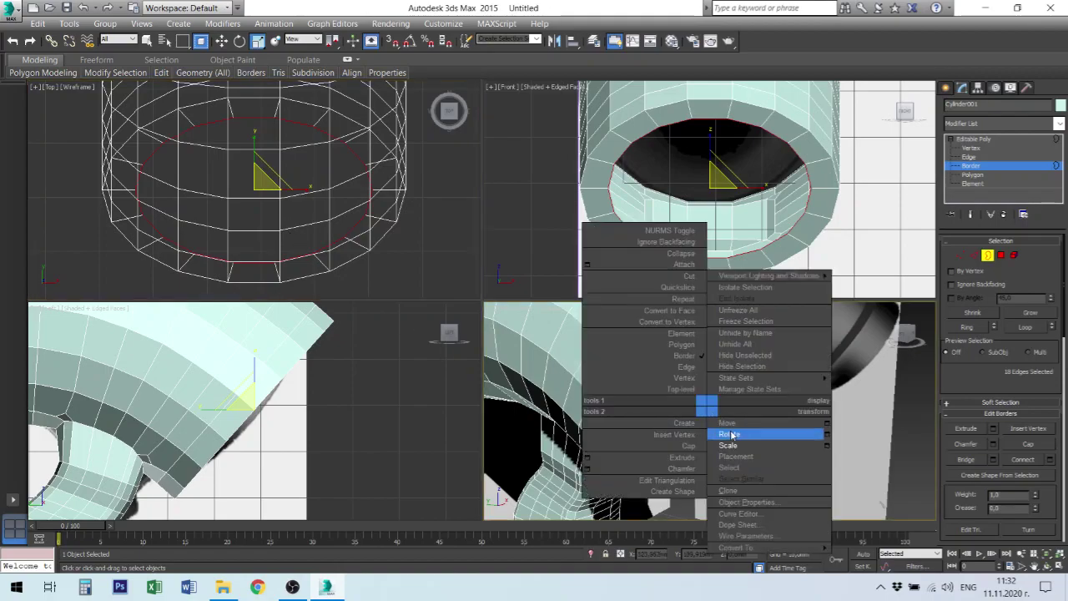
pyautogui.click(726, 423)
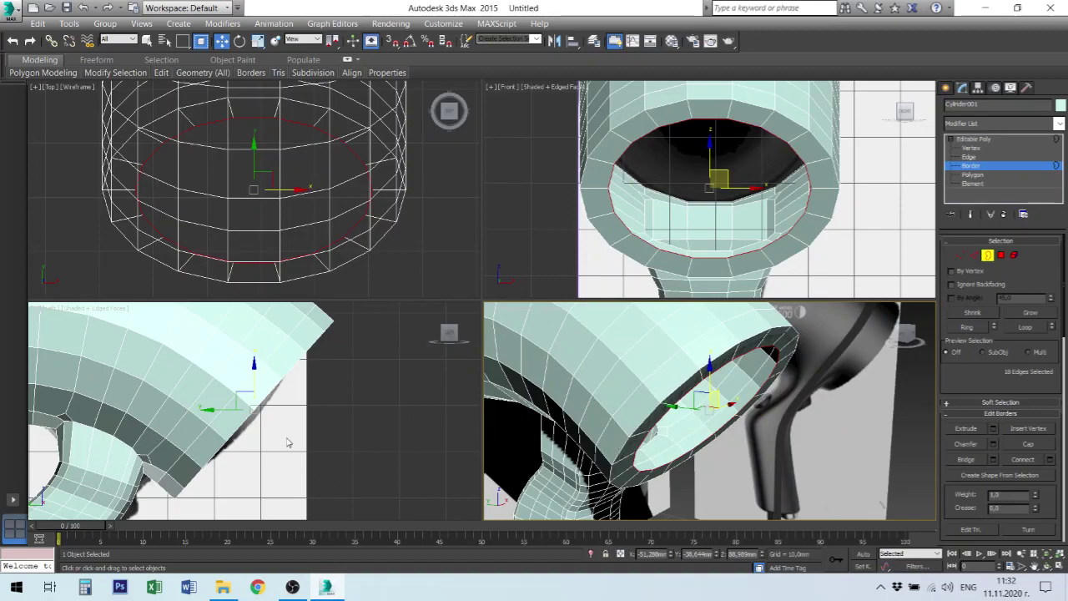
pyautogui.click(257, 400)
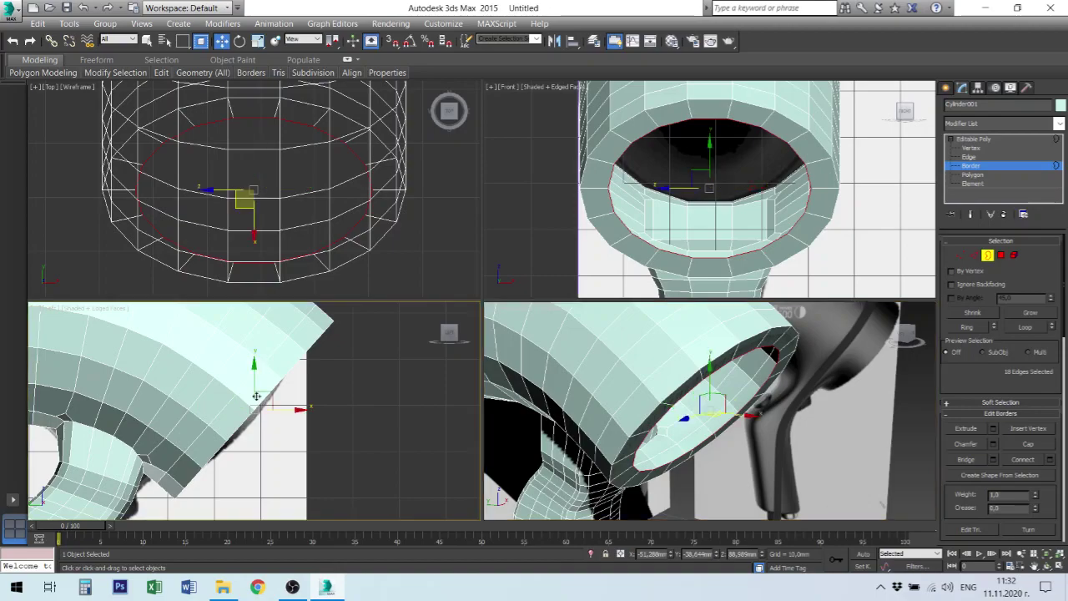
pyautogui.moveTo(257, 396)
pyautogui.mouseDown()
pyautogui.moveTo(272, 396)
pyautogui.moveTo(255, 406)
pyautogui.mouseUp()
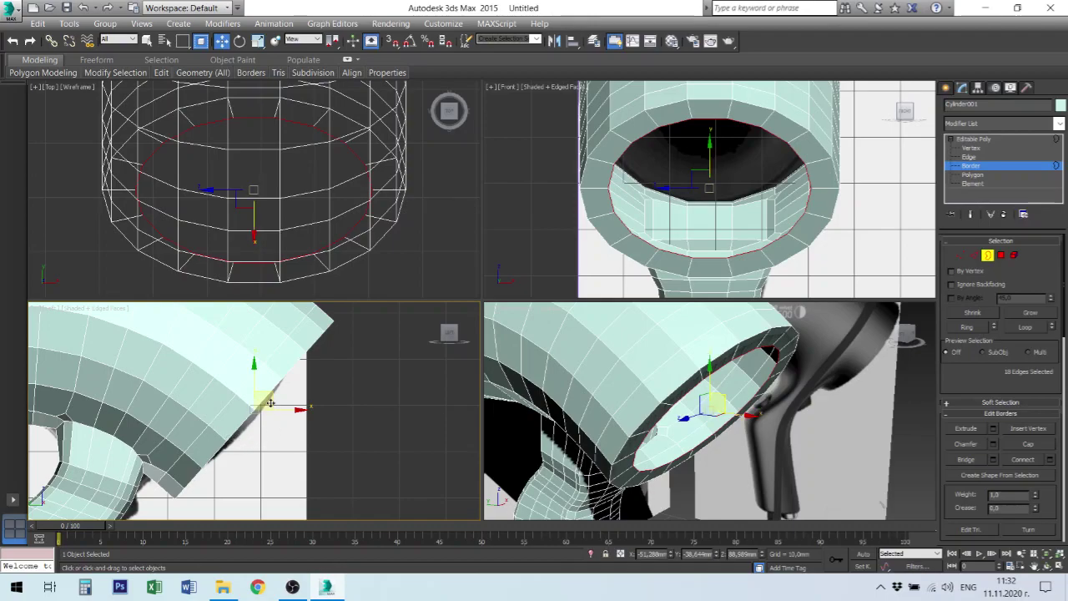
pyautogui.keyDown('shift'); pyautogui.moveTo(278, 409); pyautogui.dragTo(257, 395); pyautogui.keyUp('shift')
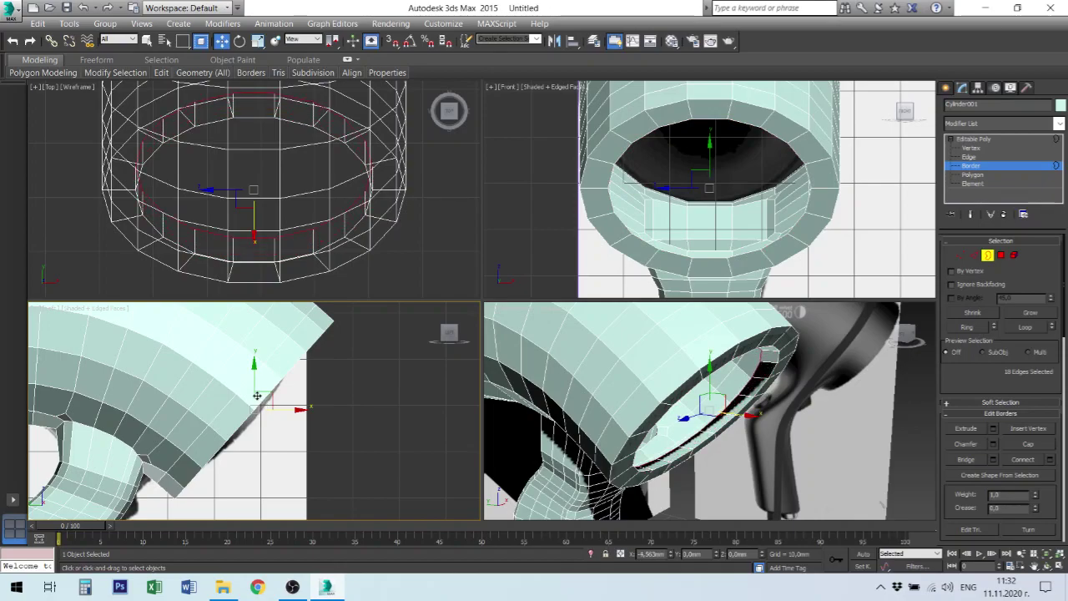
pyautogui.moveTo(257, 395)
pyautogui.keyDown('shift'); pyautogui.mouseDown()
pyautogui.moveTo(270, 397)
pyautogui.moveTo(256, 389)
pyautogui.mouseUp(); pyautogui.keyUp('shift')
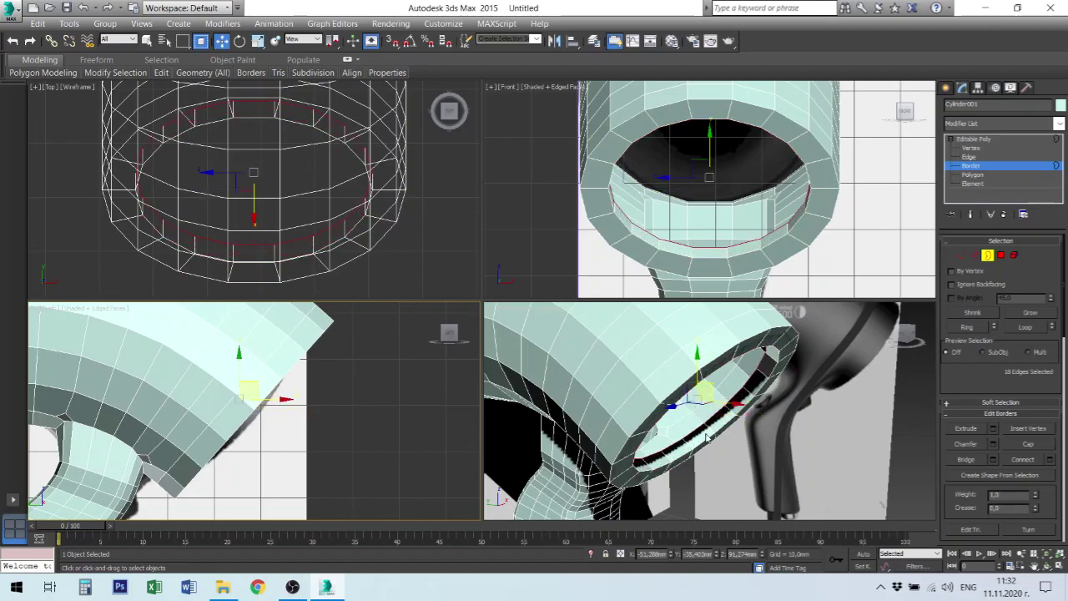
# Cap the smaller open border inside the dryer's opening
pyautogui.scroll(-5, 694, 430)
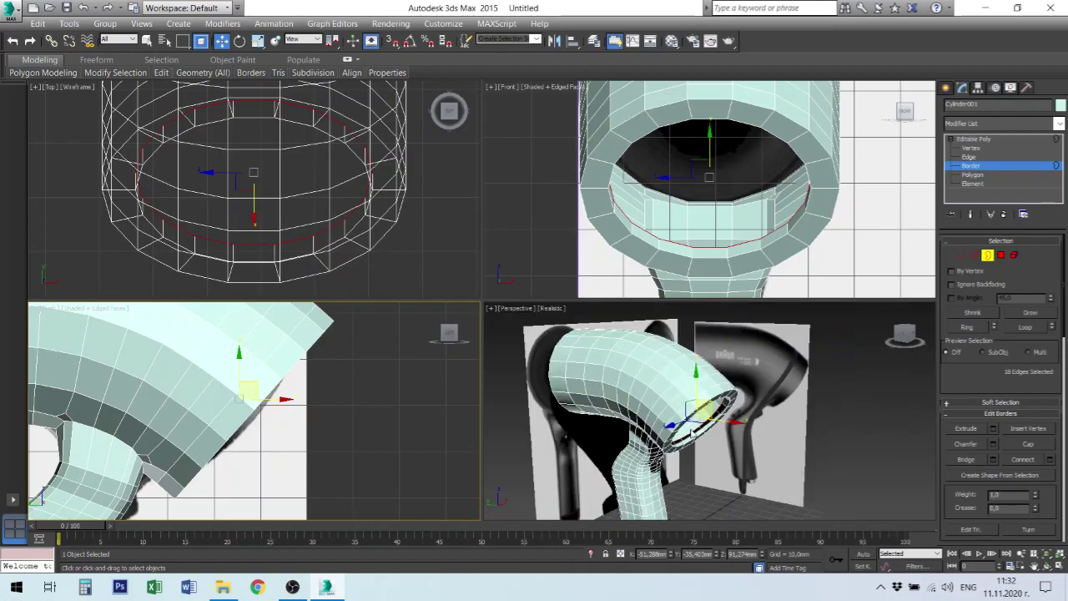
pyautogui.keyDown('alt'); pyautogui.moveTo(594, 398); pyautogui.dragTo(645, 479, button='middle'); pyautogui.keyUp('alt')
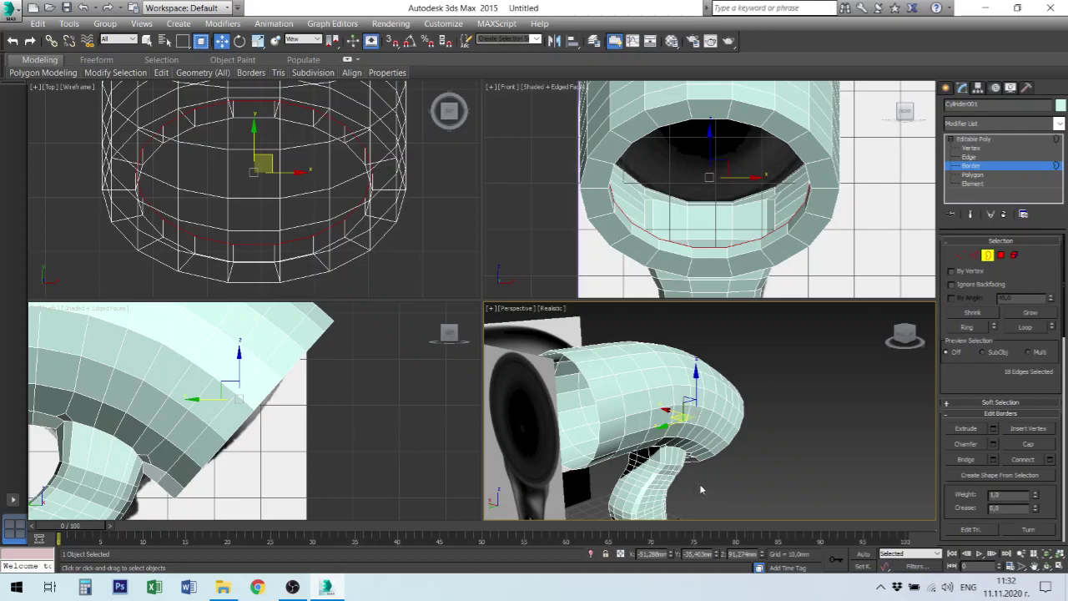
pyautogui.keyDown('alt'); pyautogui.moveTo(701, 490); pyautogui.dragTo(709, 384, button='middle'); pyautogui.keyUp('alt')
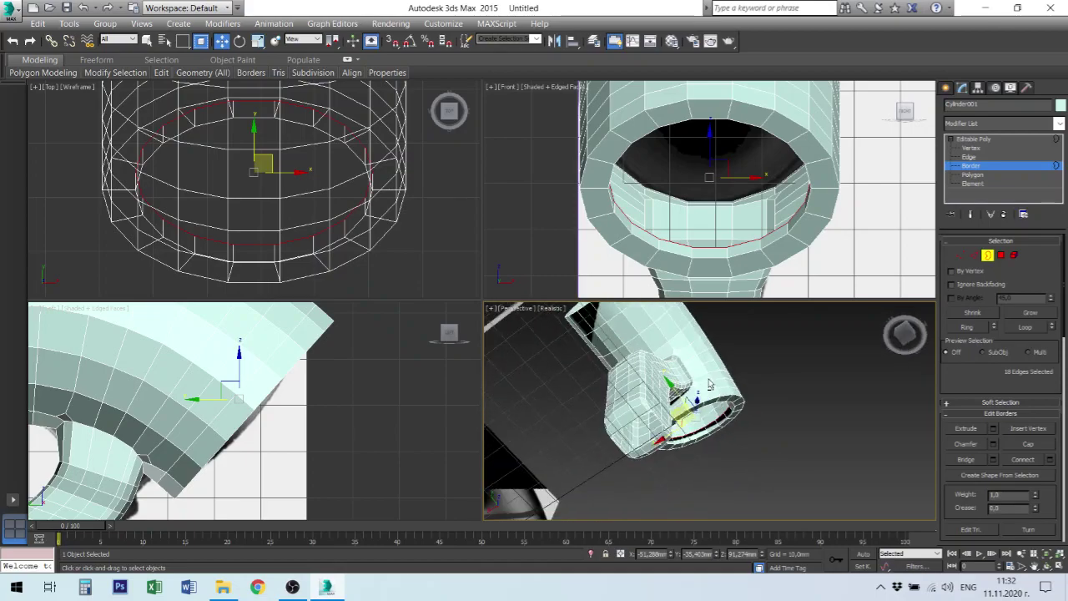
pyautogui.click(647, 415)
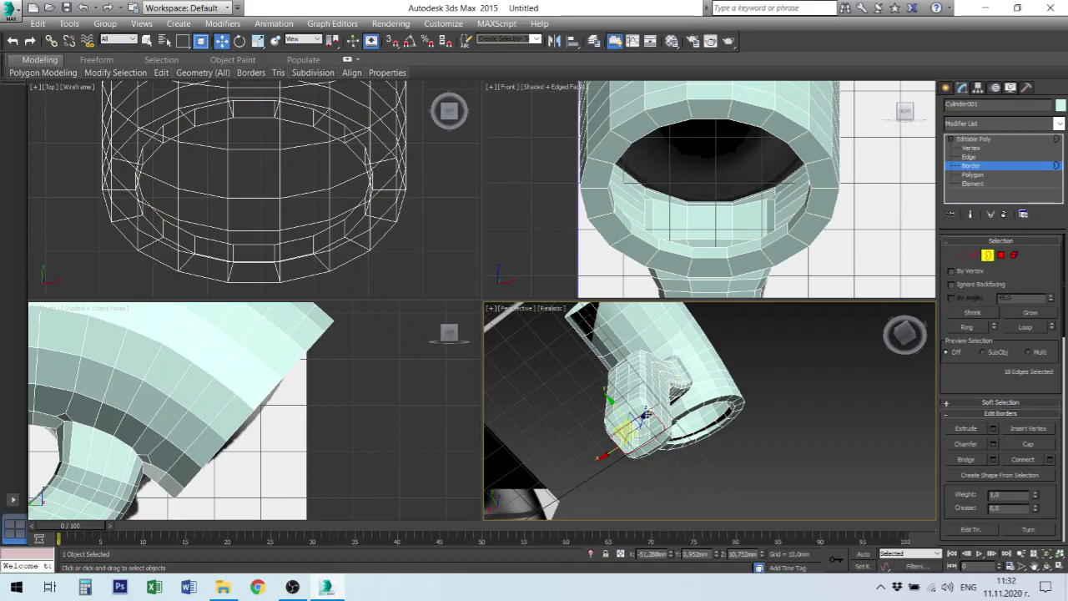
pyautogui.click(1035, 449)
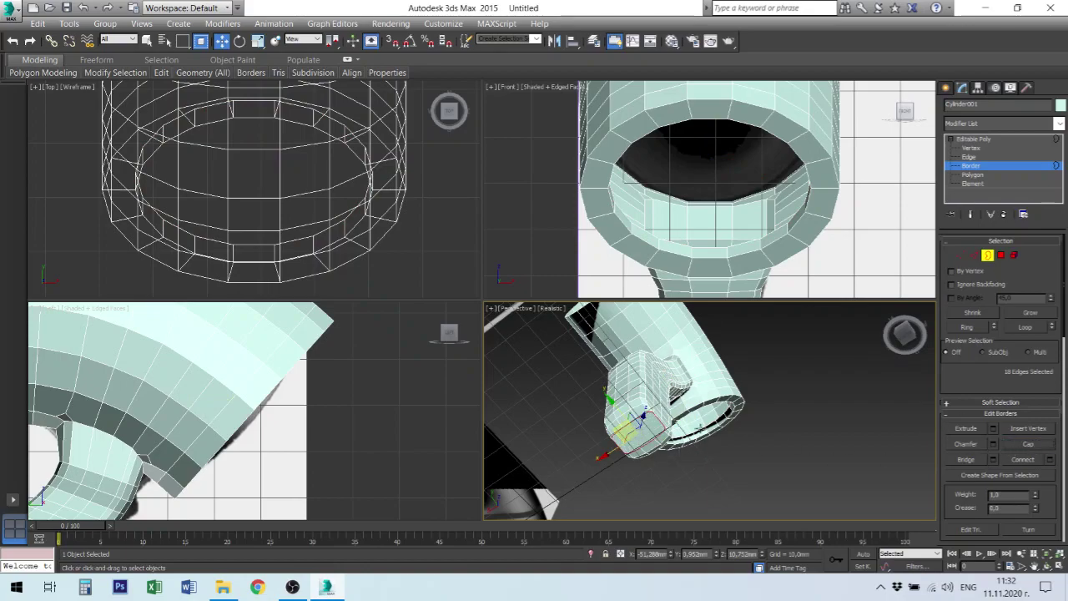
pyautogui.moveTo(723, 423)
pyautogui.keyDown('alt'); pyautogui.mouseDown(button='middle')
pyautogui.moveTo(755, 433)
pyautogui.moveTo(784, 384)
pyautogui.moveTo(734, 428)
pyautogui.moveTo(706, 504)
pyautogui.moveTo(691, 429)
pyautogui.mouseUp(button='middle'); pyautogui.keyUp('alt')
# Cap the open border at the inner end of the front opening
pyautogui.scroll(4, 686, 395)
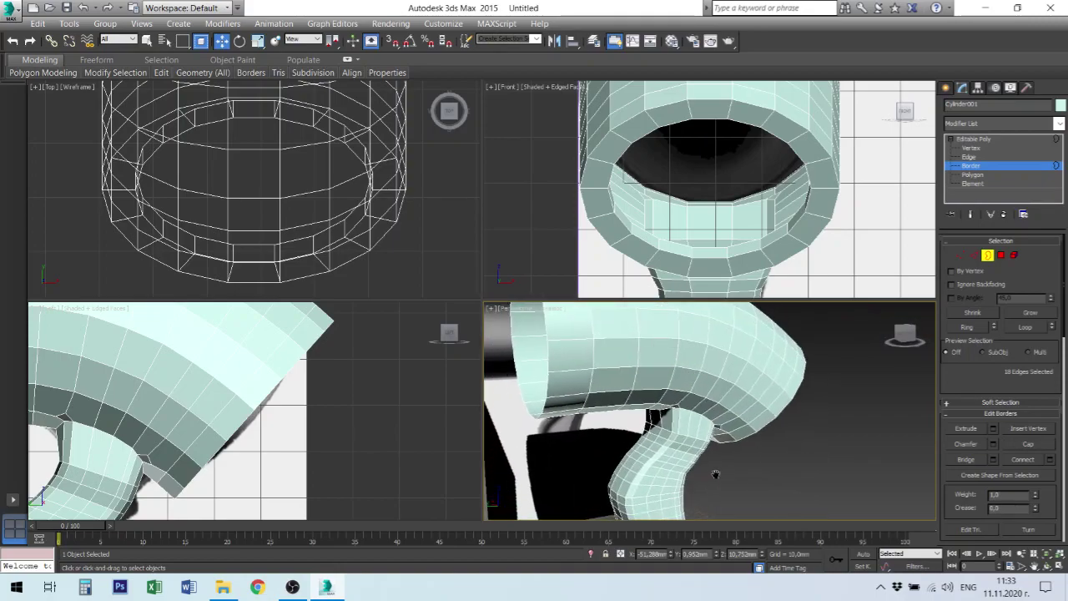
pyautogui.scroll(3, 710, 467)
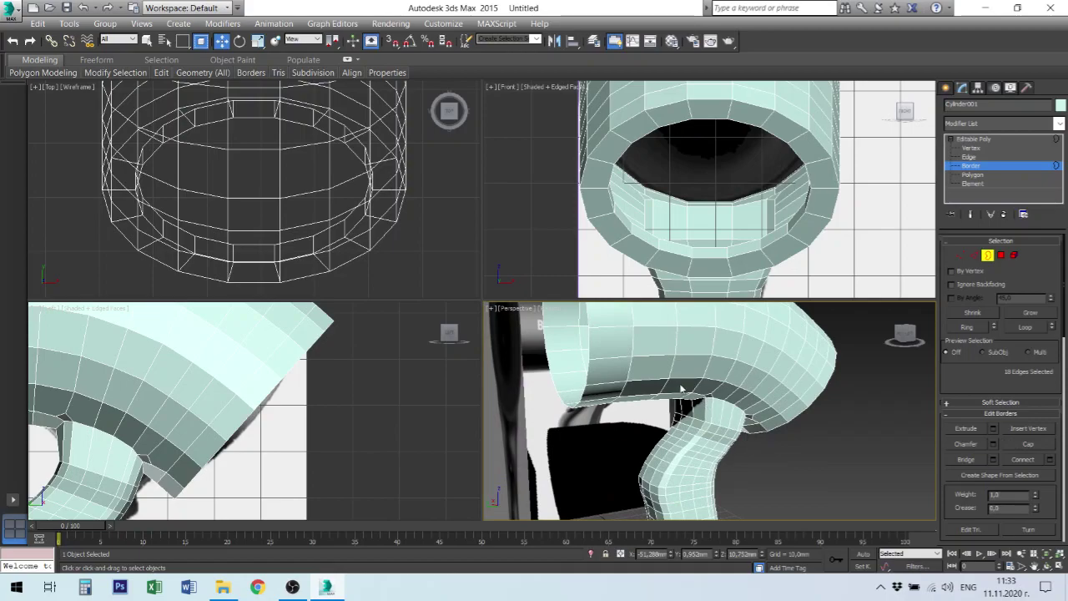
pyautogui.press('alt')
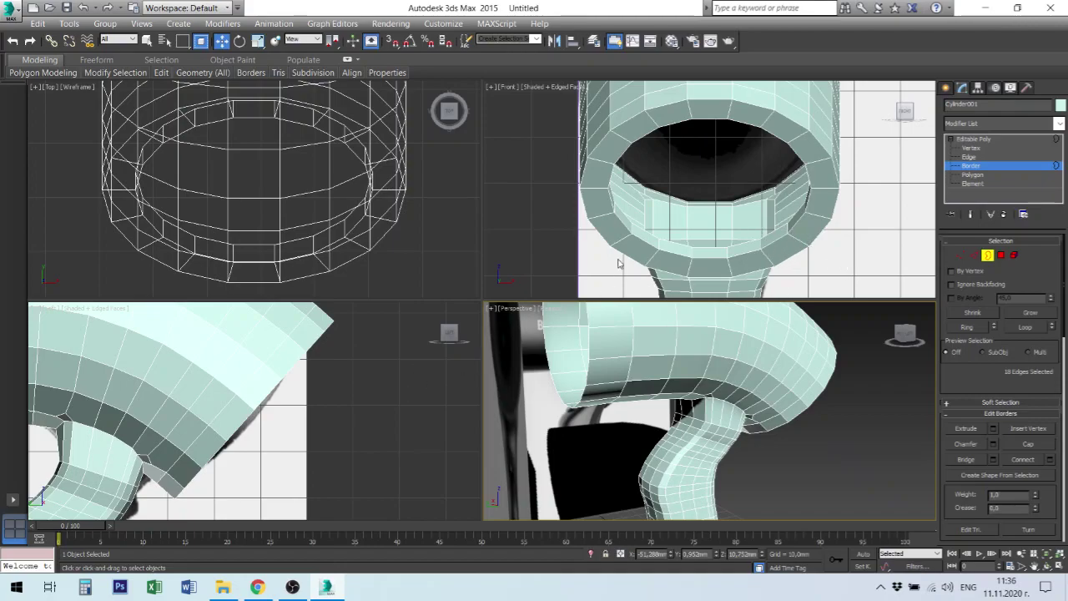
pyautogui.click(673, 242)
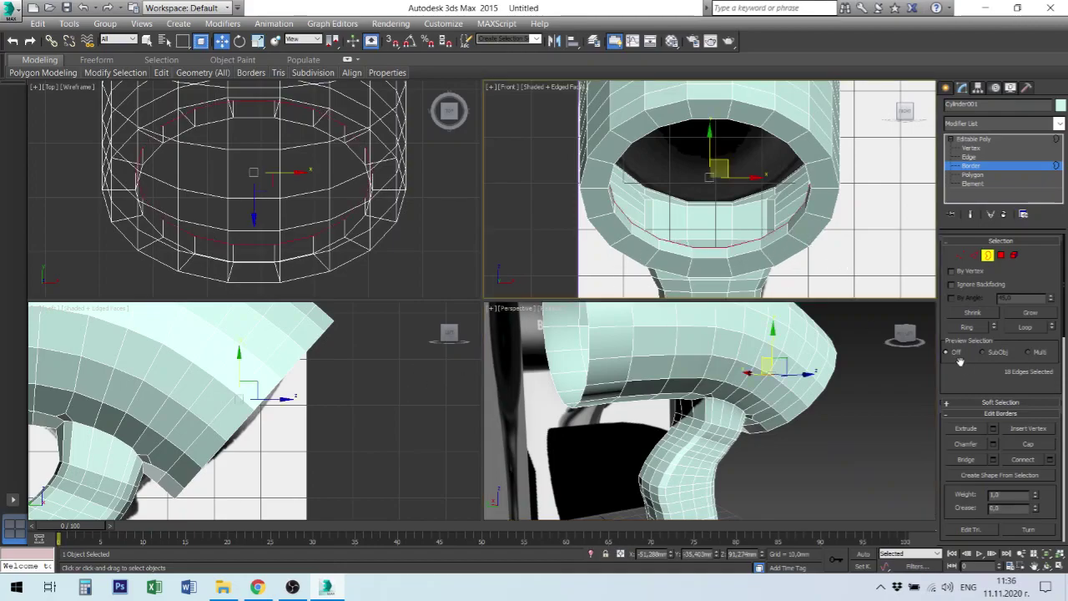
pyautogui.click(1031, 448)
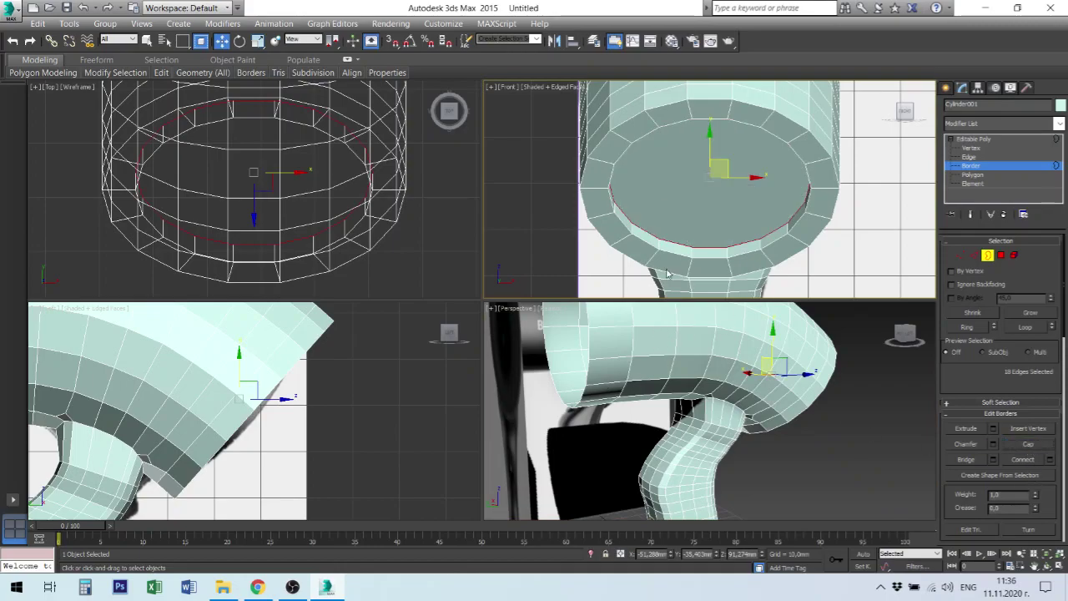
# Scale the barrel's rear open border flat in the Top viewport
pyautogui.click(586, 373)
pyautogui.moveTo(357, 288)
pyautogui.keyDown('alt'); pyautogui.mouseDown(button='middle')
pyautogui.moveTo(355, 128)
pyautogui.moveTo(369, 269)
pyautogui.mouseUp(button='middle'); pyautogui.keyUp('alt')
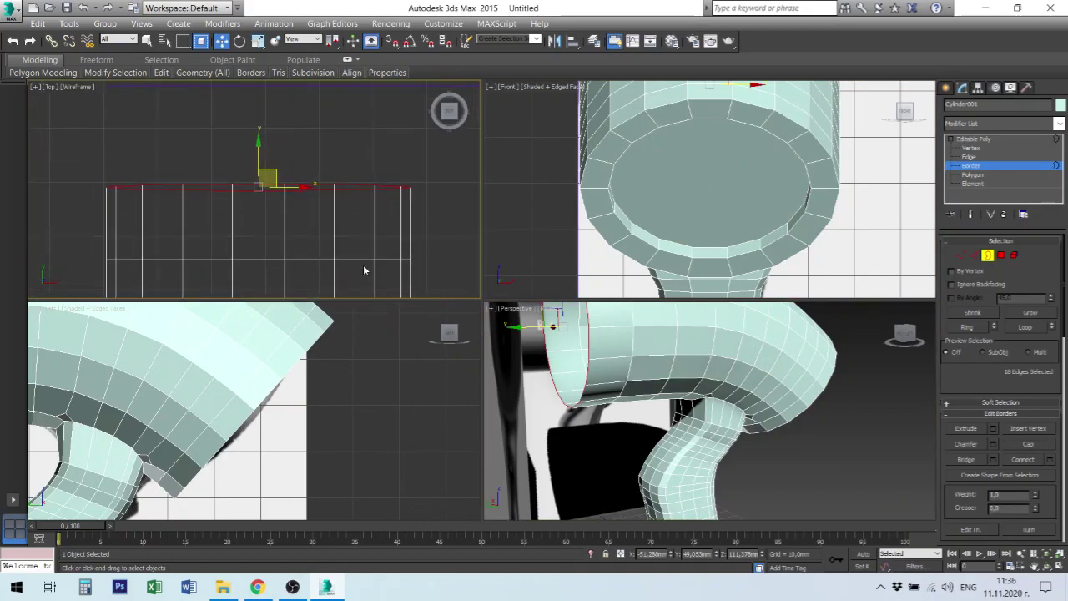
pyautogui.rightClick(334, 184)
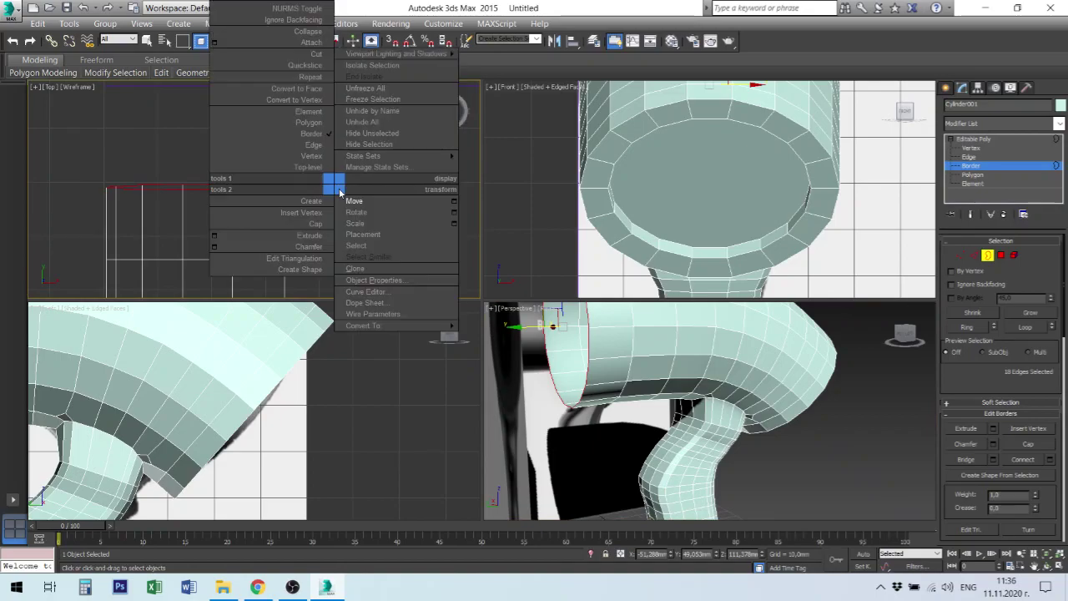
pyautogui.click(372, 223)
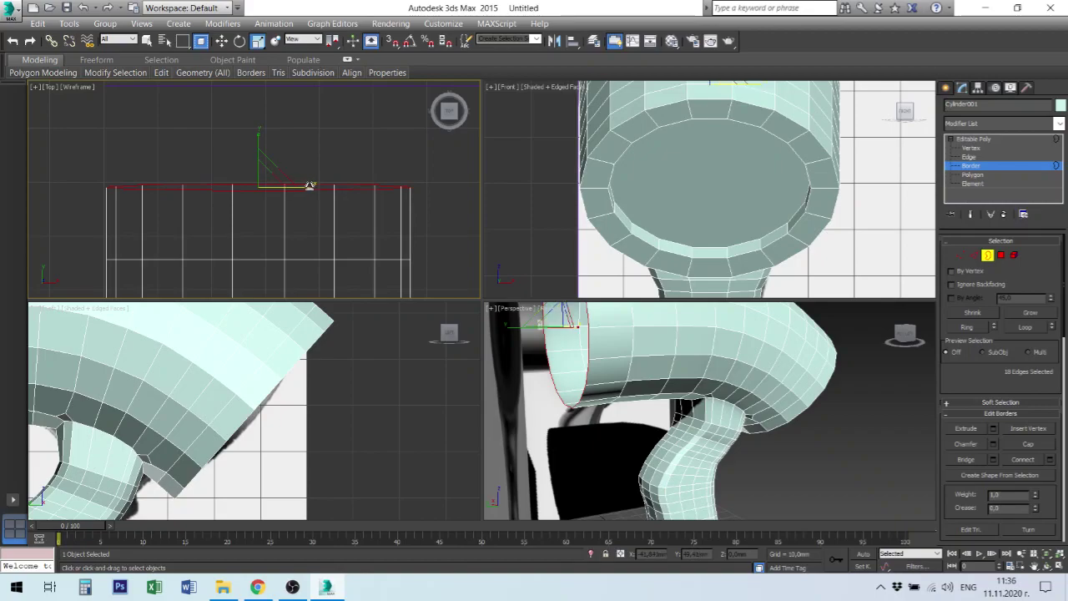
pyautogui.moveTo(309, 184)
pyautogui.mouseDown()
pyautogui.moveTo(221, 191)
pyautogui.moveTo(271, 174)
pyautogui.moveTo(256, 193)
pyautogui.mouseUp()
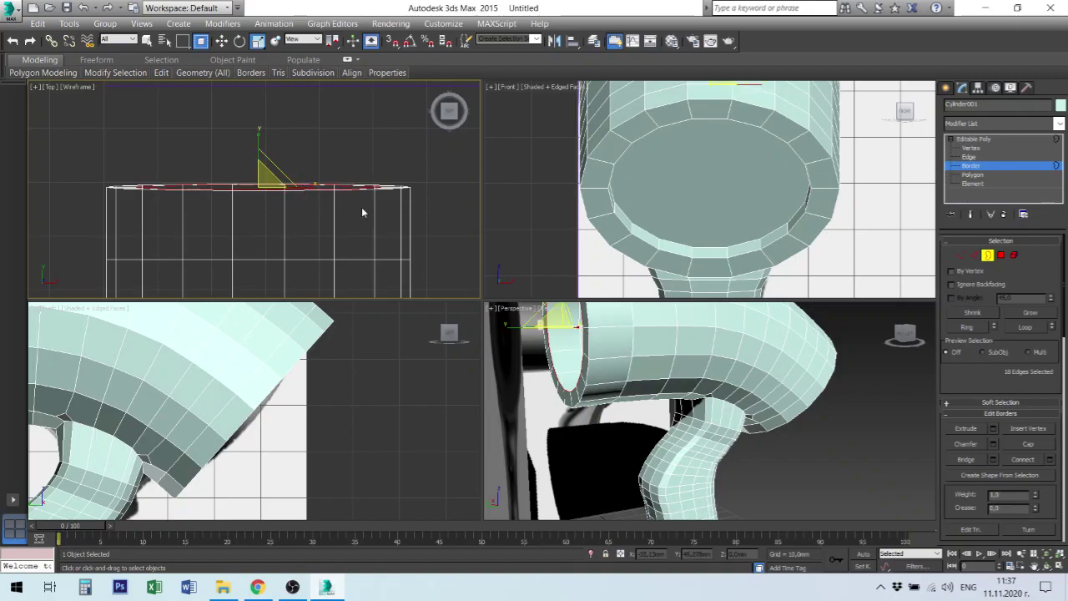
# Shift-move the front border inward in the Top view to extrude it, then cap the hole
pyautogui.rightClick(366, 211)
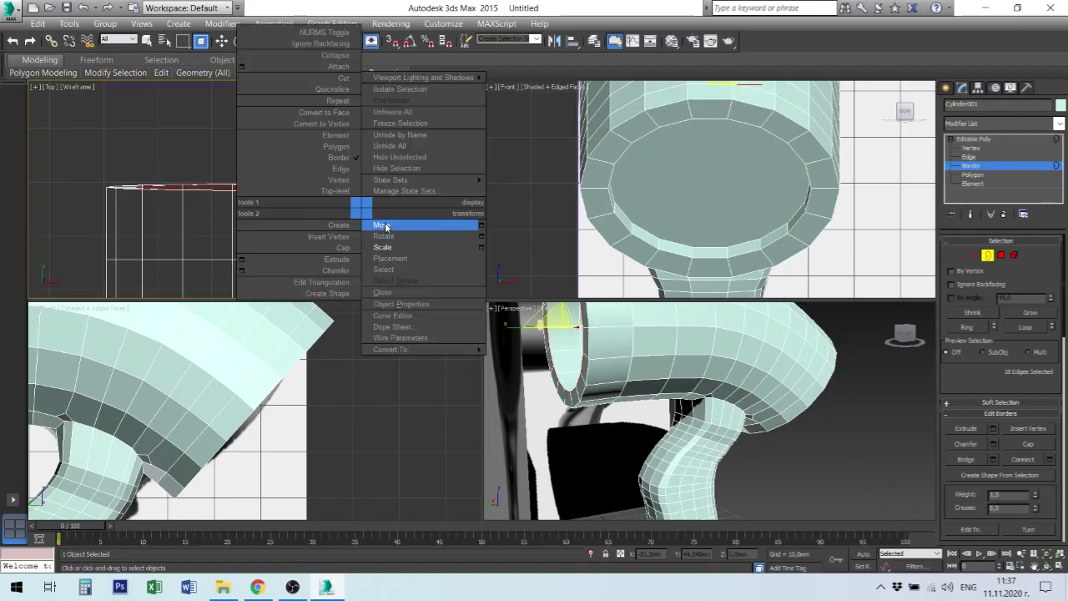
pyautogui.click(394, 225)
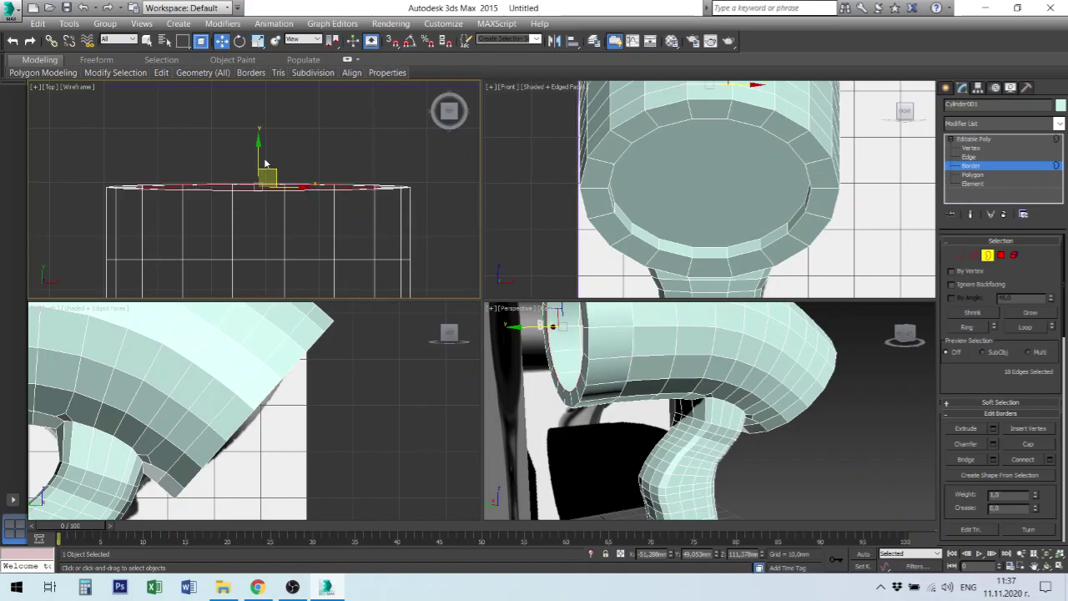
pyautogui.keyDown('shift'); pyautogui.moveTo(264, 164); pyautogui.dragTo(256, 177); pyautogui.keyUp('shift')
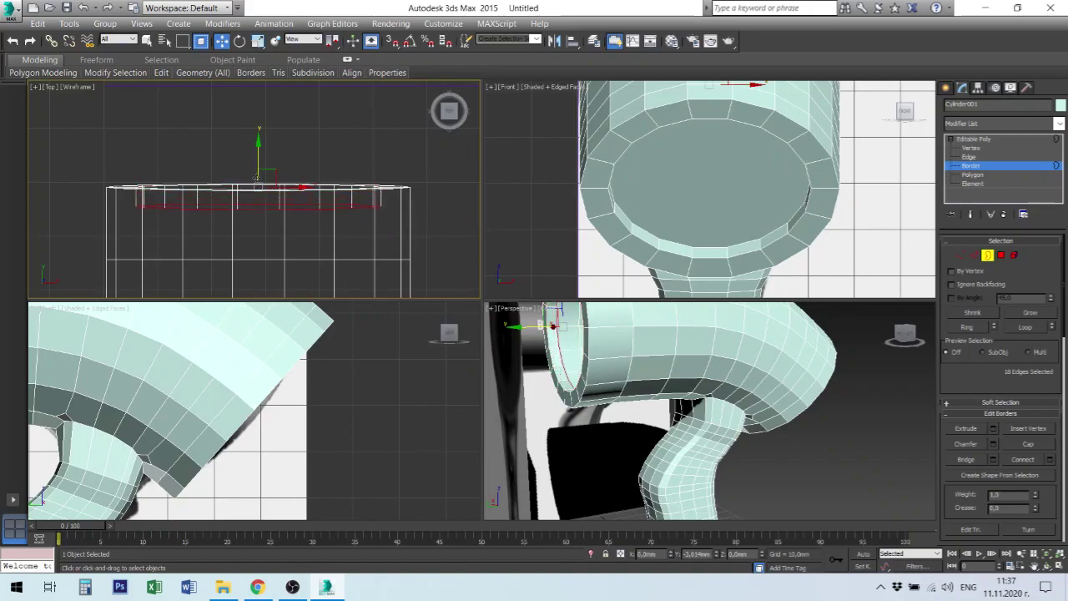
pyautogui.keyDown('shift'); pyautogui.moveTo(256, 177); pyautogui.dragTo(288, 201); pyautogui.keyUp('shift')
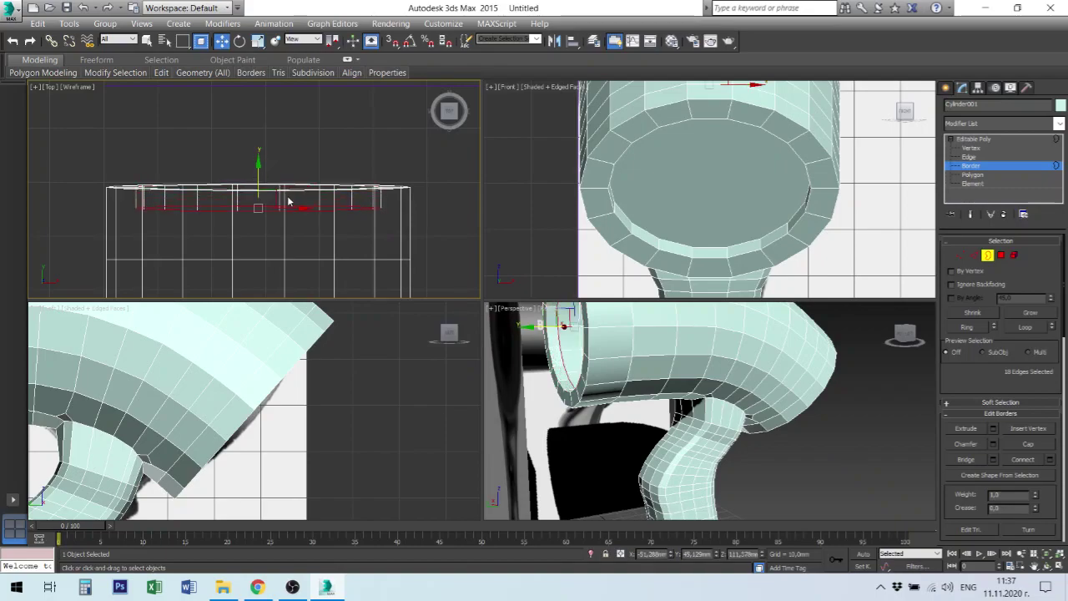
pyautogui.click(1026, 444)
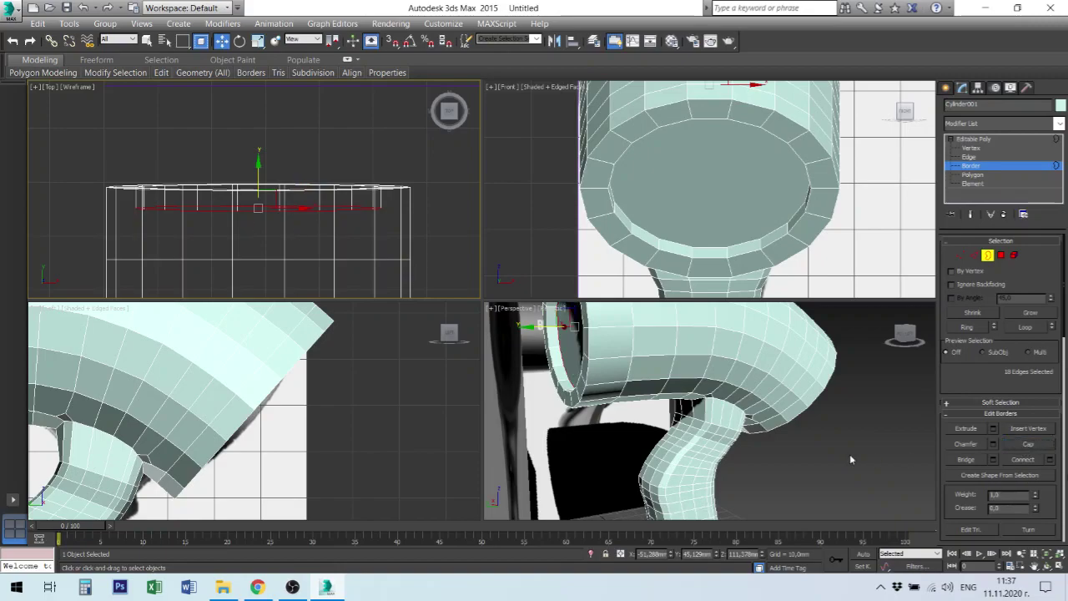
pyautogui.click(823, 431)
pyautogui.scroll(-3, 690, 382)
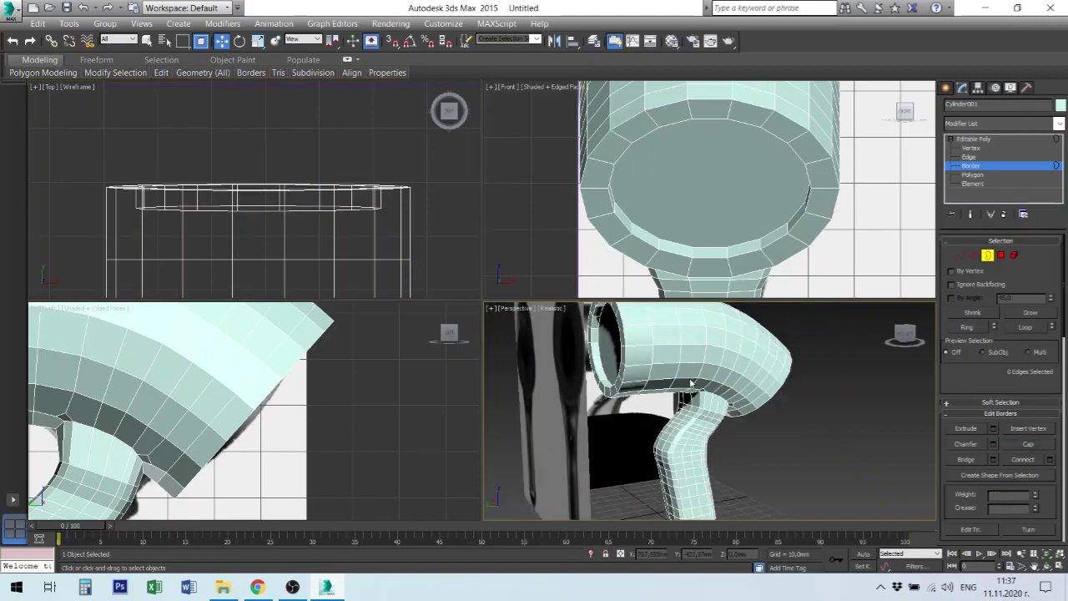
pyautogui.scroll(-3, 695, 385)
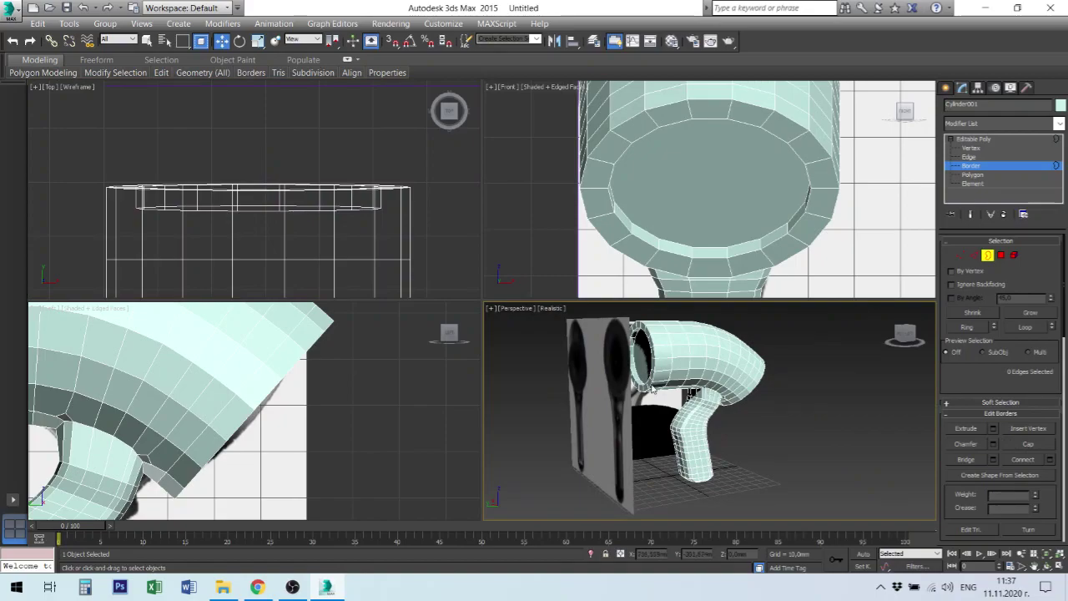
pyautogui.moveTo(713, 397)
pyautogui.keyDown('alt'); pyautogui.mouseDown(button='middle')
pyautogui.moveTo(611, 397)
pyautogui.moveTo(657, 412)
pyautogui.mouseUp(button='middle'); pyautogui.keyUp('alt')
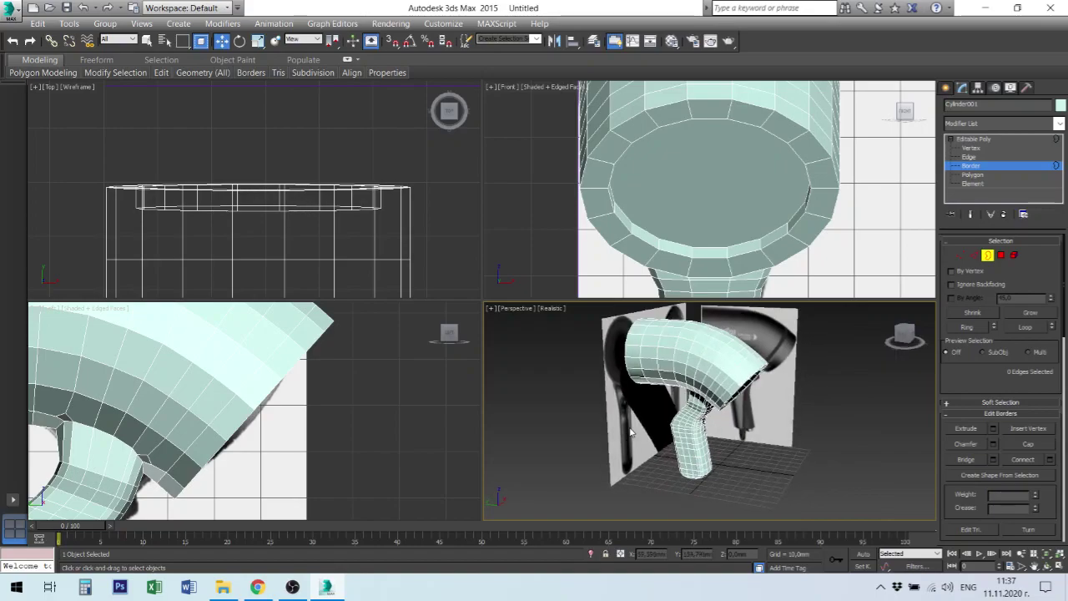
# Hide both reference image planes and orbit to view the finished dryer outline
pyautogui.click(974, 139)
pyautogui.click(784, 357)
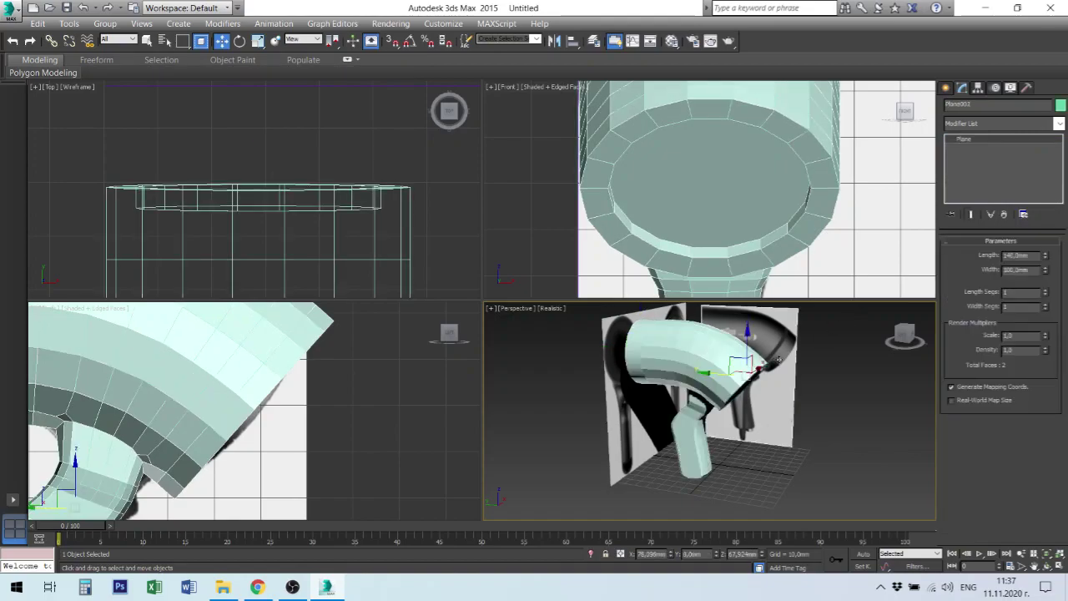
pyautogui.keyDown('ctrl'); pyautogui.click(647, 425); pyautogui.keyUp('ctrl')
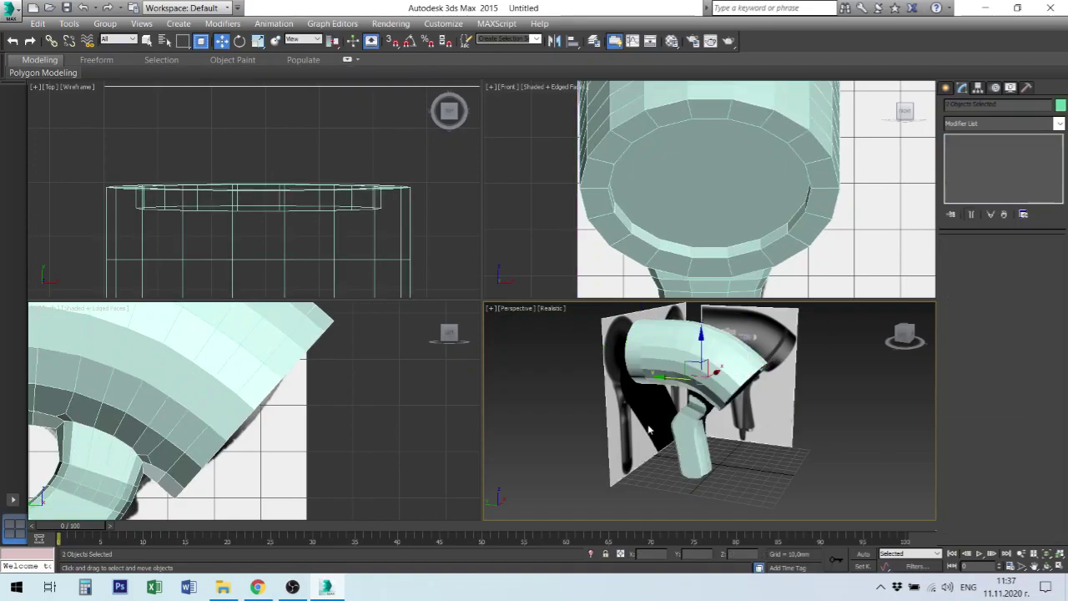
pyautogui.rightClick(647, 426)
pyautogui.click(694, 382)
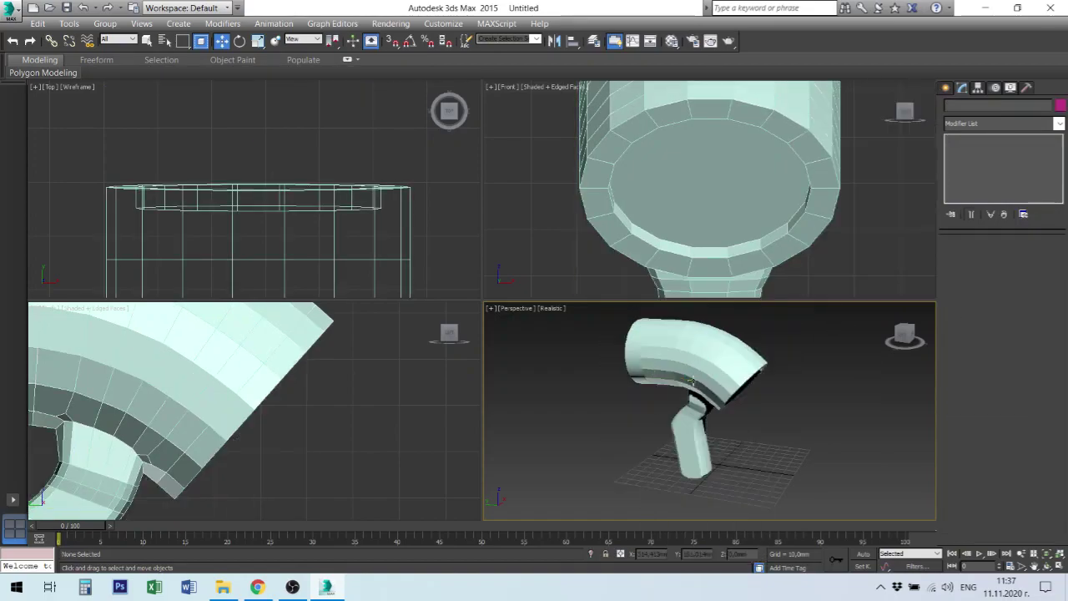
pyautogui.moveTo(780, 423)
pyautogui.keyDown('alt'); pyautogui.mouseDown(button='middle')
pyautogui.moveTo(811, 377)
pyautogui.moveTo(836, 435)
pyautogui.mouseUp(button='middle'); pyautogui.keyUp('alt')
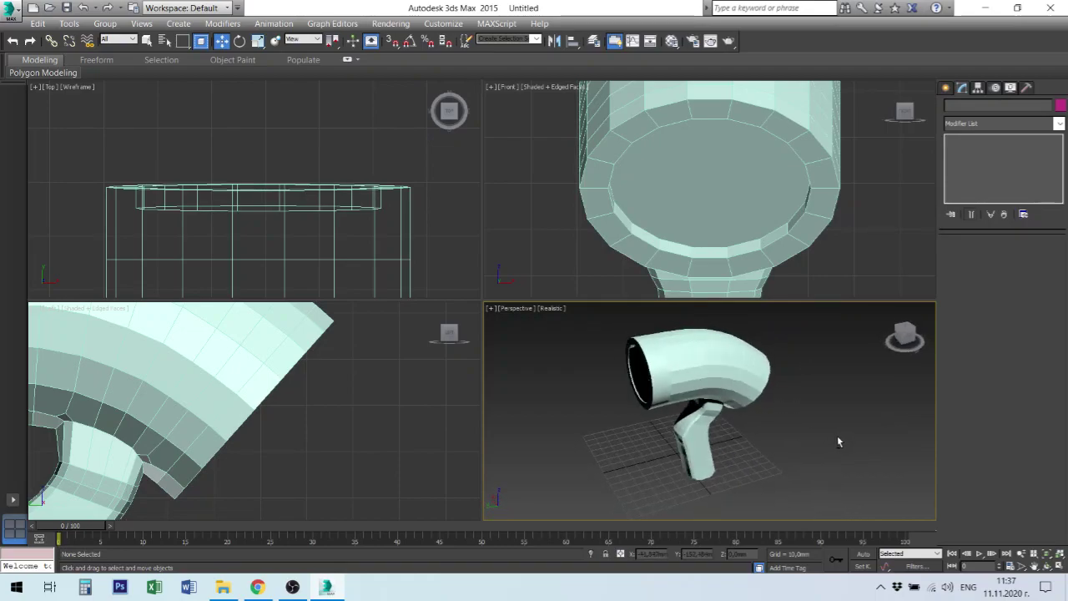
pyautogui.keyDown('alt'); pyautogui.moveTo(730, 424); pyautogui.dragTo(715, 407, button='middle'); pyautogui.keyUp('alt')
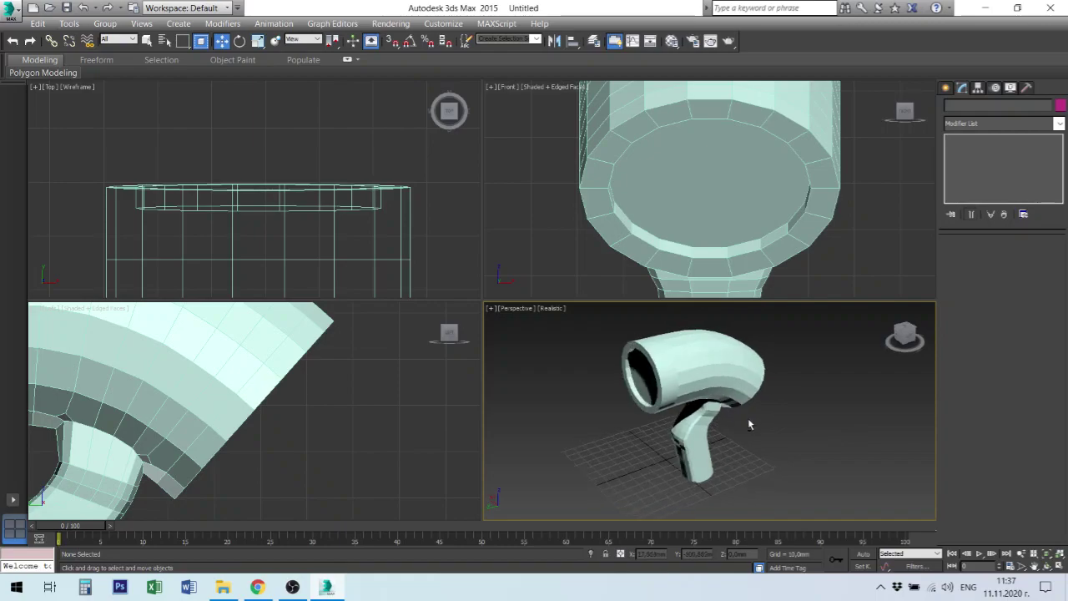
pyautogui.scroll(-3, 716, 406)
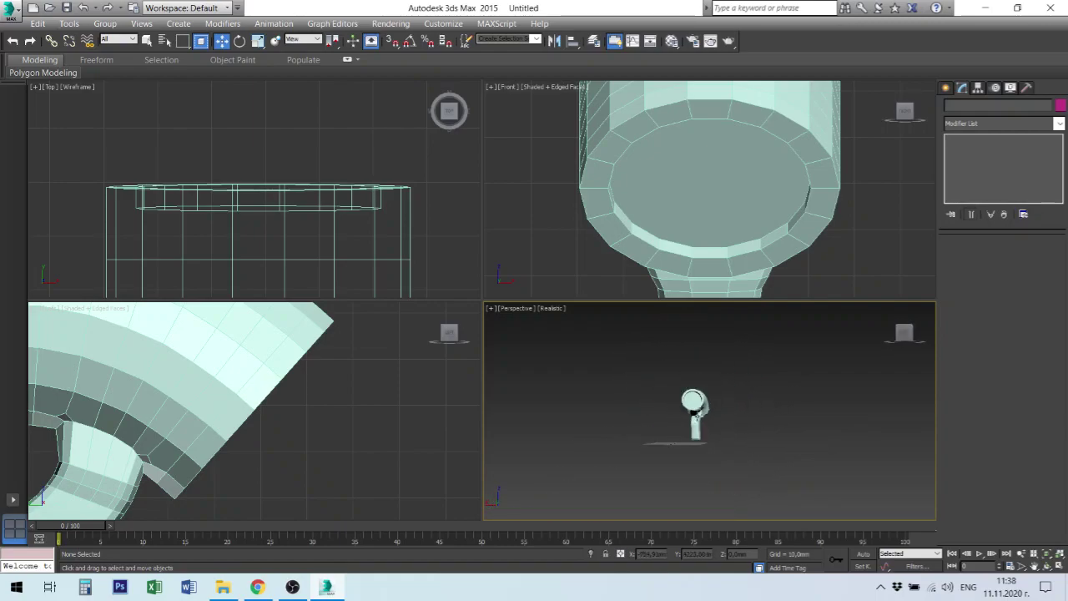
pyautogui.scroll(2, 727, 414)
pyautogui.keyDown('alt'); pyautogui.moveTo(738, 413); pyautogui.dragTo(819, 421, button='middle'); pyautogui.keyUp('alt')
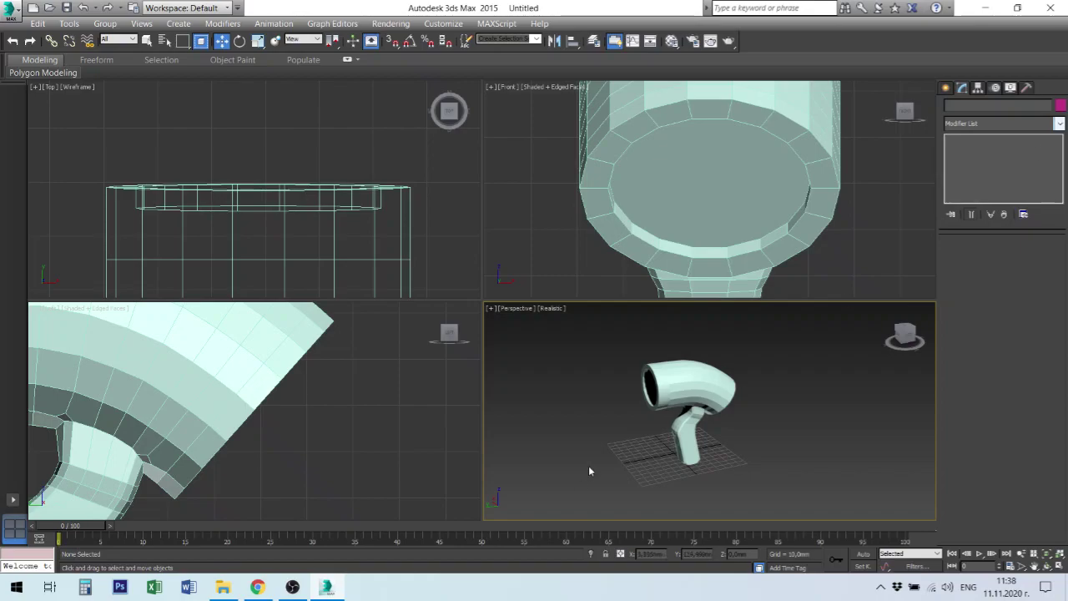
# Add a TurboSmooth modifier to the hair dryer with Iterations set to 2
pyautogui.click(698, 382)
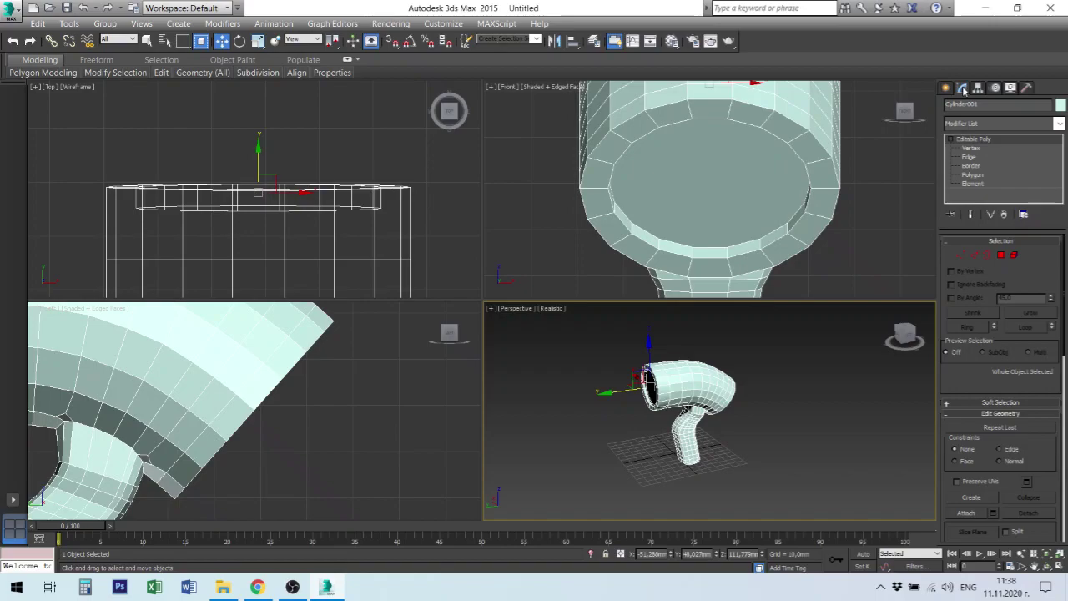
pyautogui.click(1059, 122)
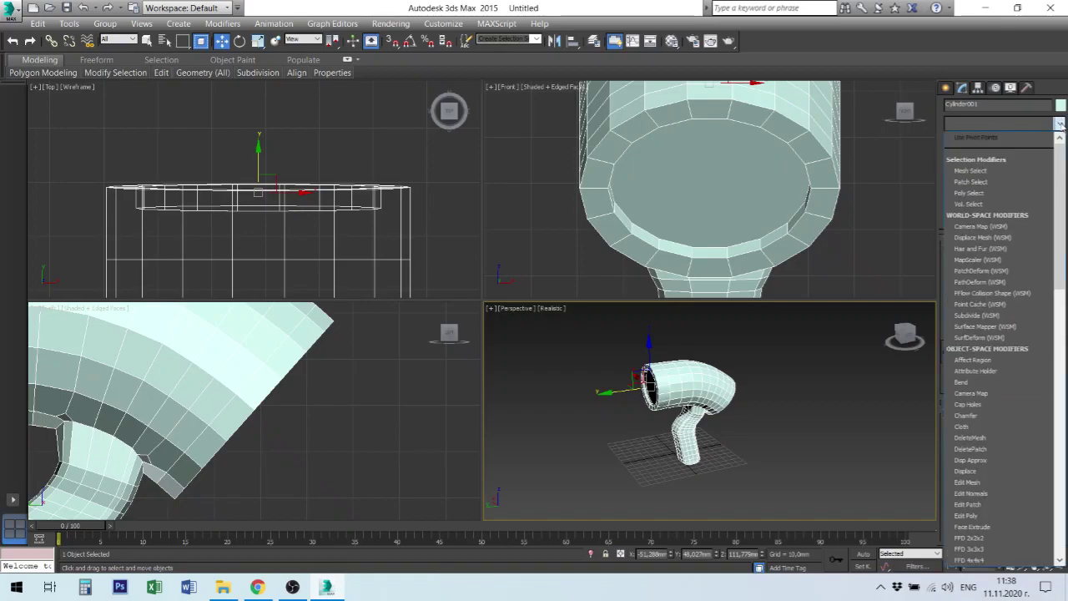
pyautogui.scroll(-9, 995, 497)
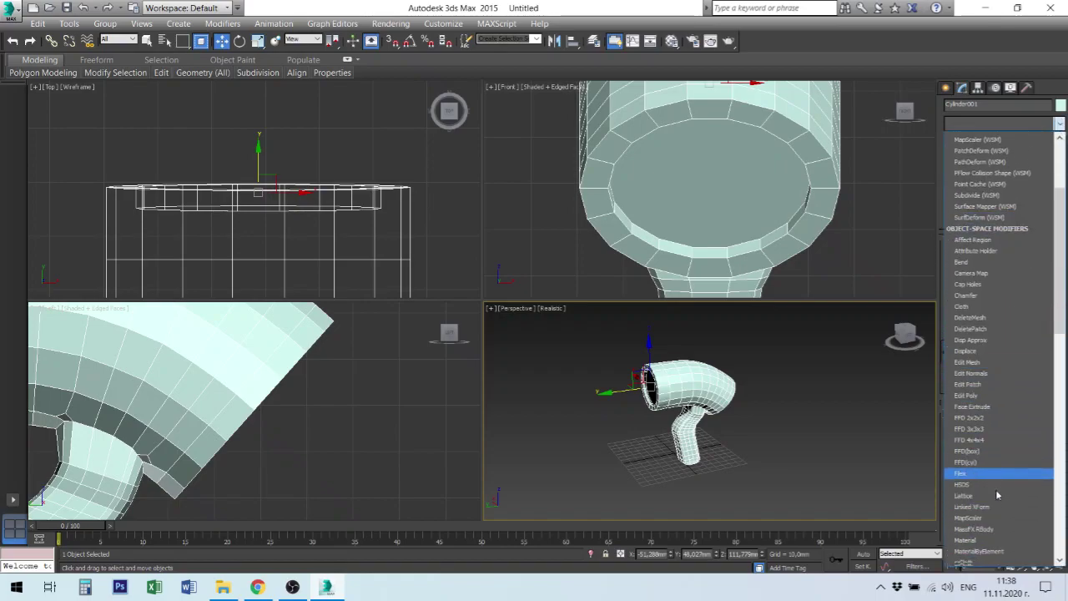
pyautogui.scroll(-1, 1009, 517)
pyautogui.scroll(-2, 1007, 515)
pyautogui.scroll(-2, 1008, 515)
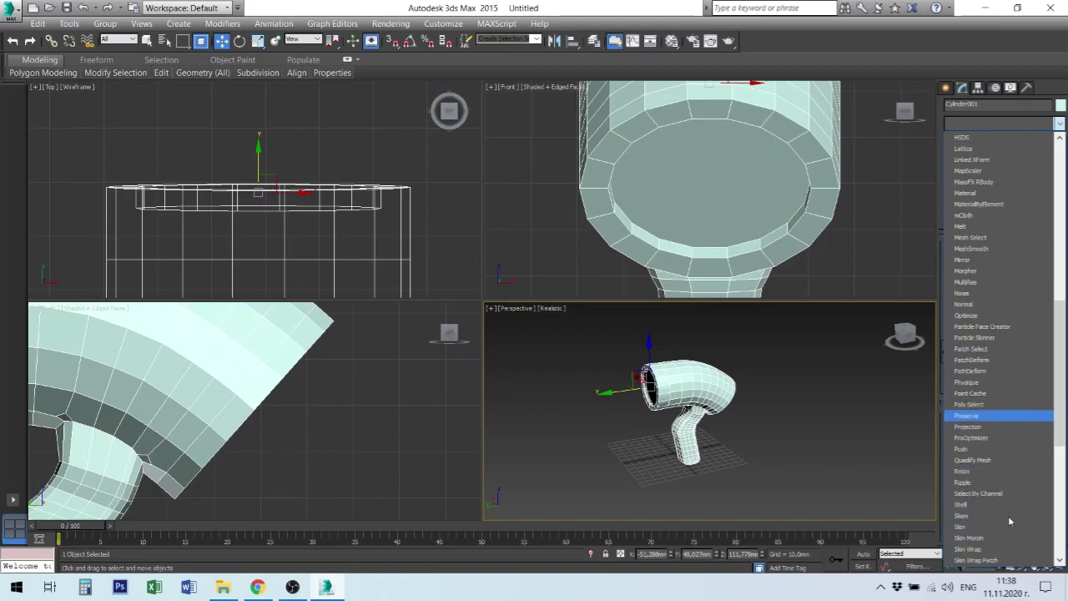
pyautogui.scroll(-2, 985, 494)
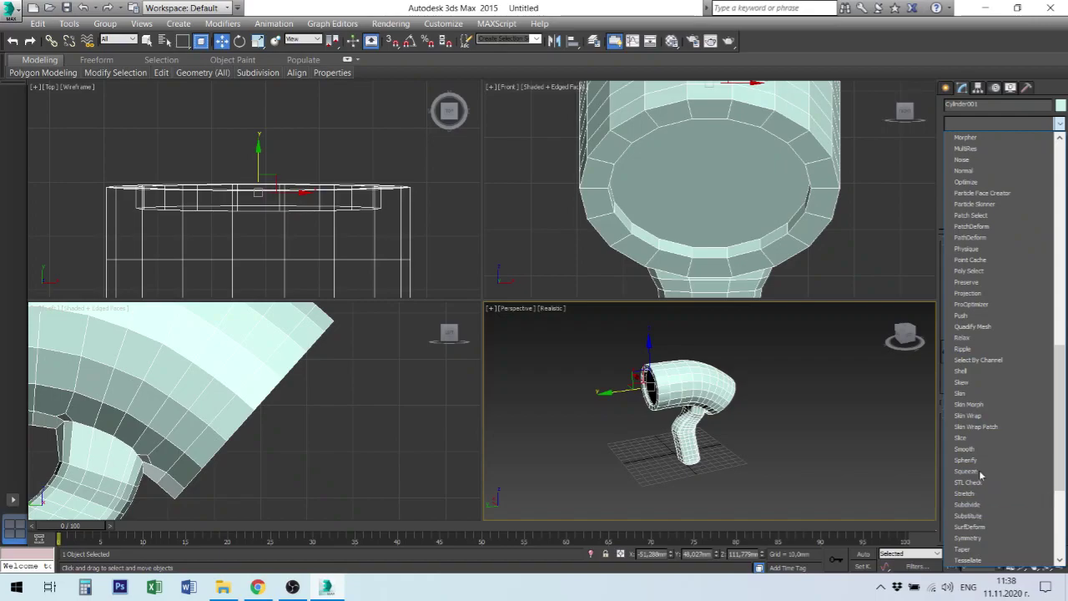
pyautogui.scroll(-2, 971, 267)
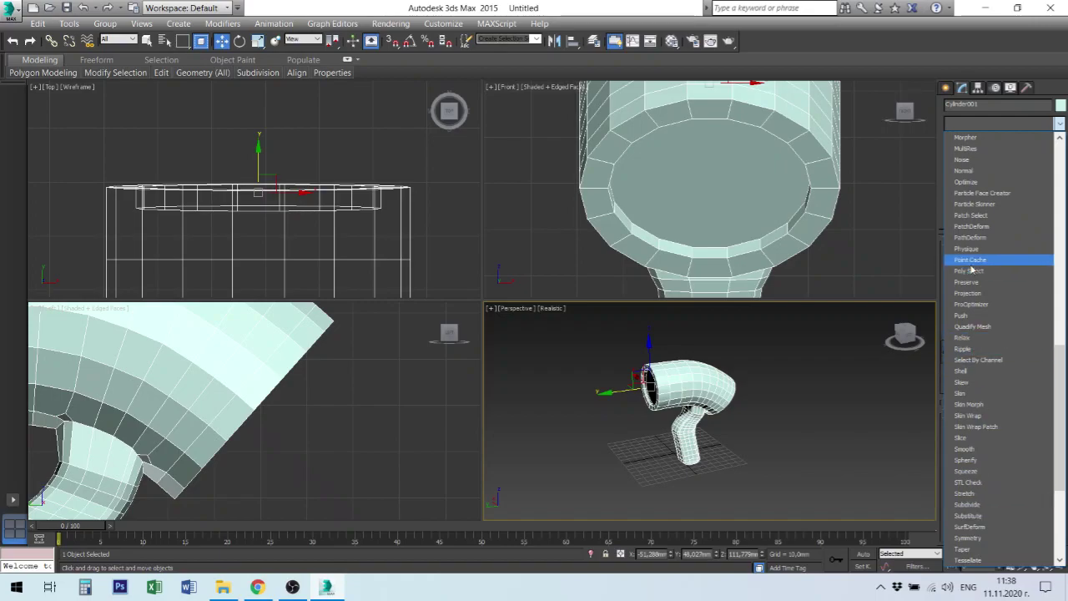
pyautogui.scroll(-2, 997, 514)
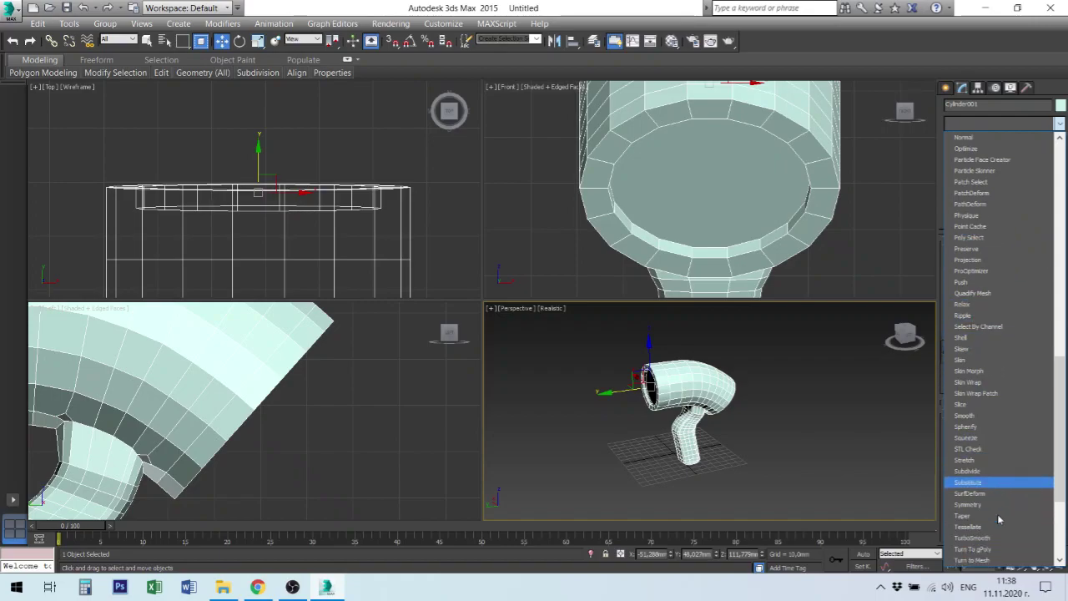
pyautogui.click(993, 505)
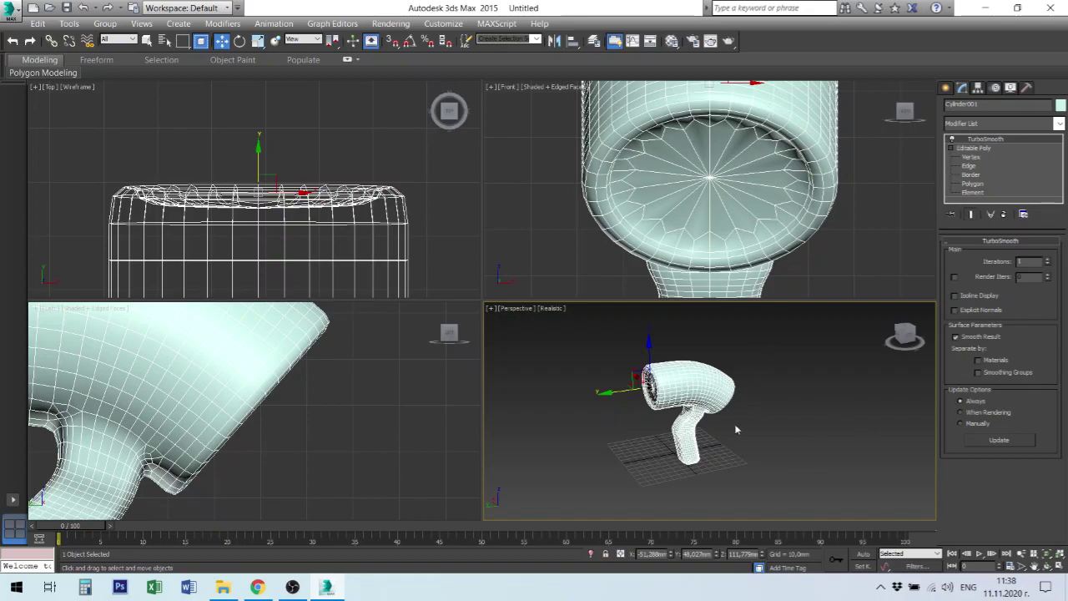
pyautogui.click(1048, 261)
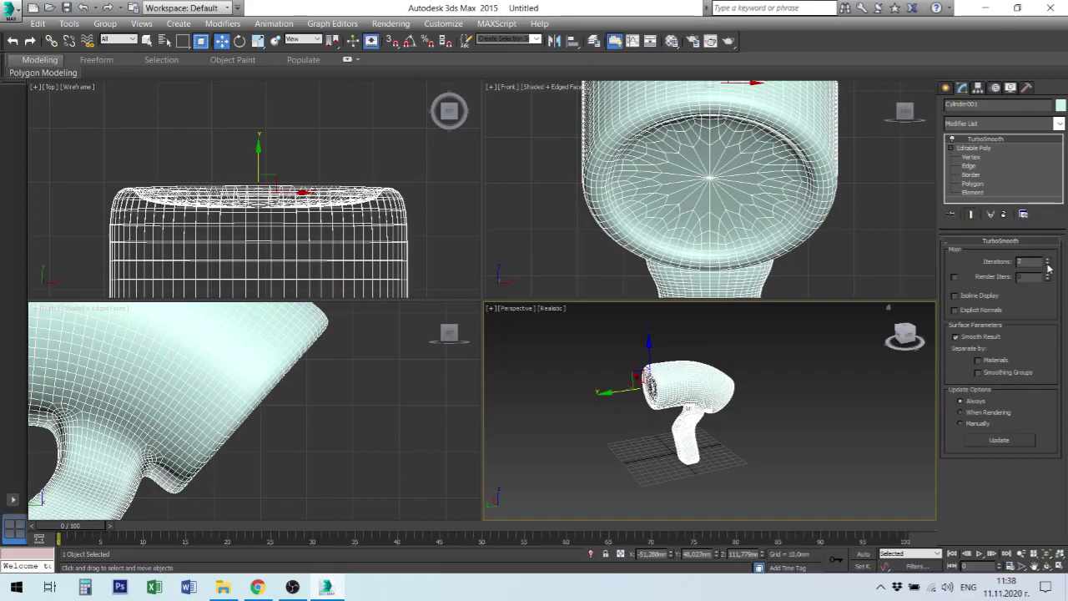
pyautogui.click(1059, 123)
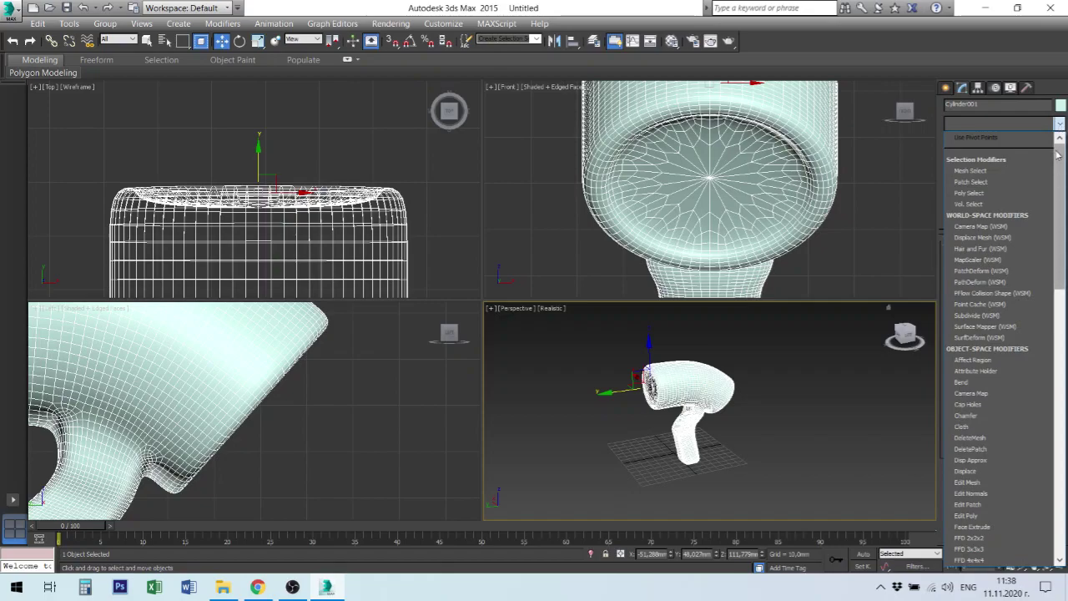
# Stack a second TurboSmooth on the dryer, deselect, and orbit to inspect the smoother surface
pyautogui.moveTo(1057, 156); pyautogui.dragTo(1057, 419)
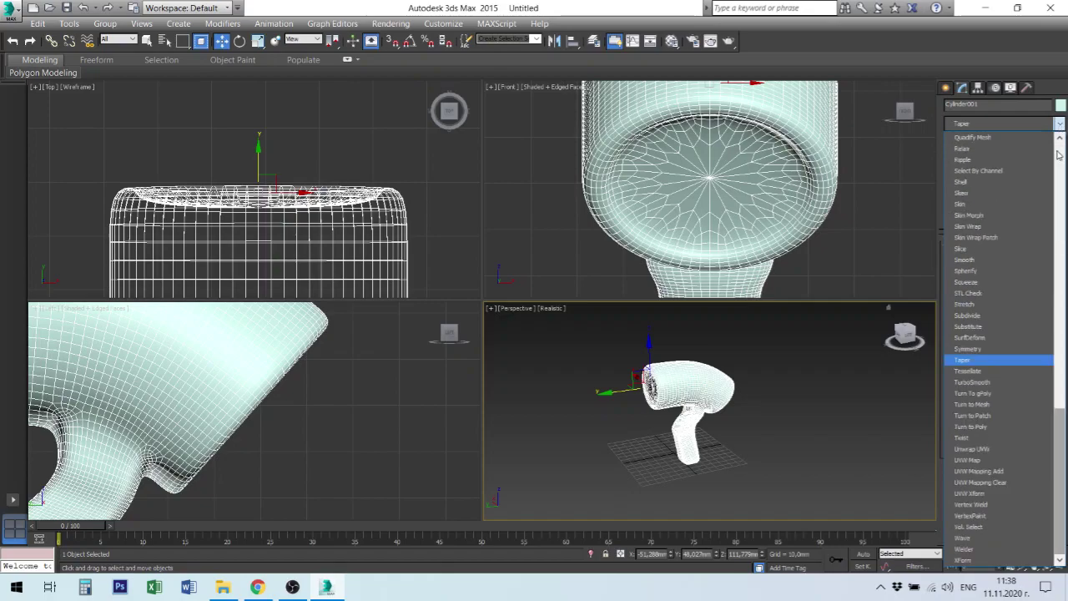
pyautogui.click(988, 384)
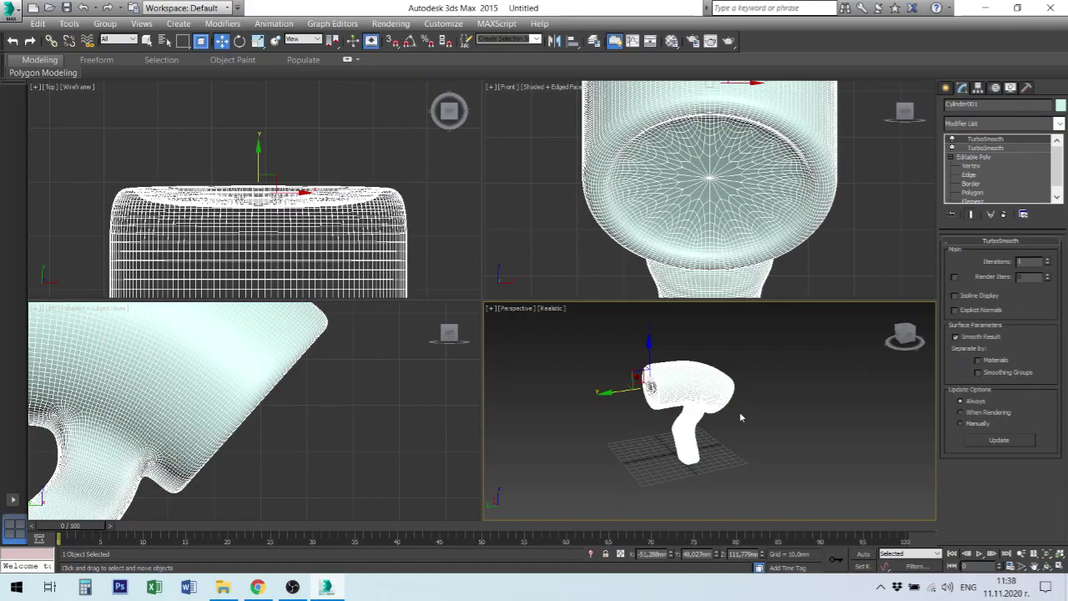
pyautogui.click(765, 419)
pyautogui.keyDown('alt'); pyautogui.moveTo(766, 420); pyautogui.dragTo(725, 412, button='middle'); pyautogui.keyUp('alt')
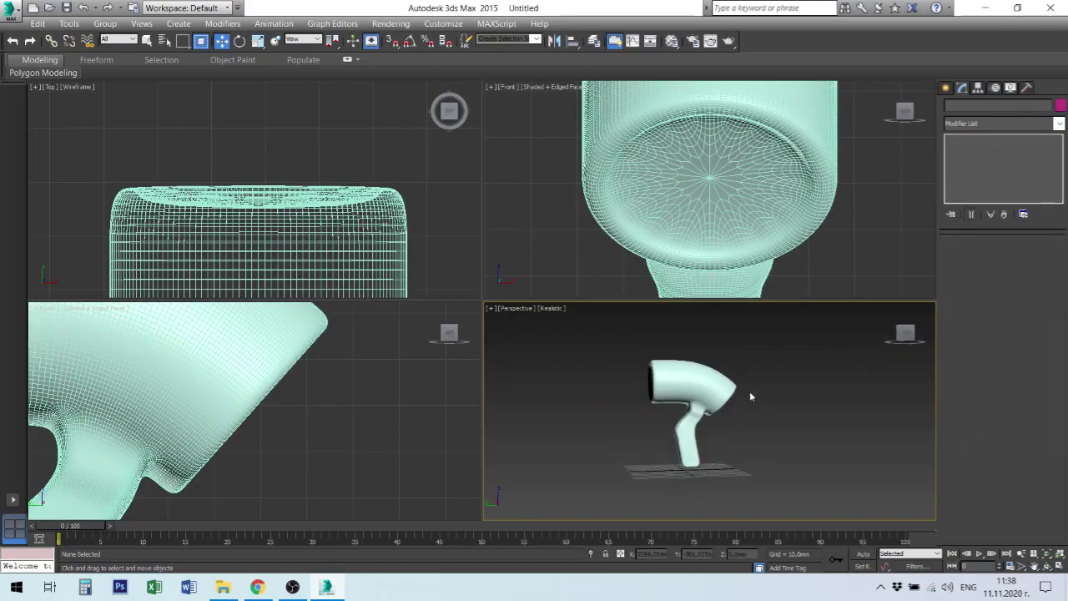
pyautogui.scroll(-2, 725, 411)
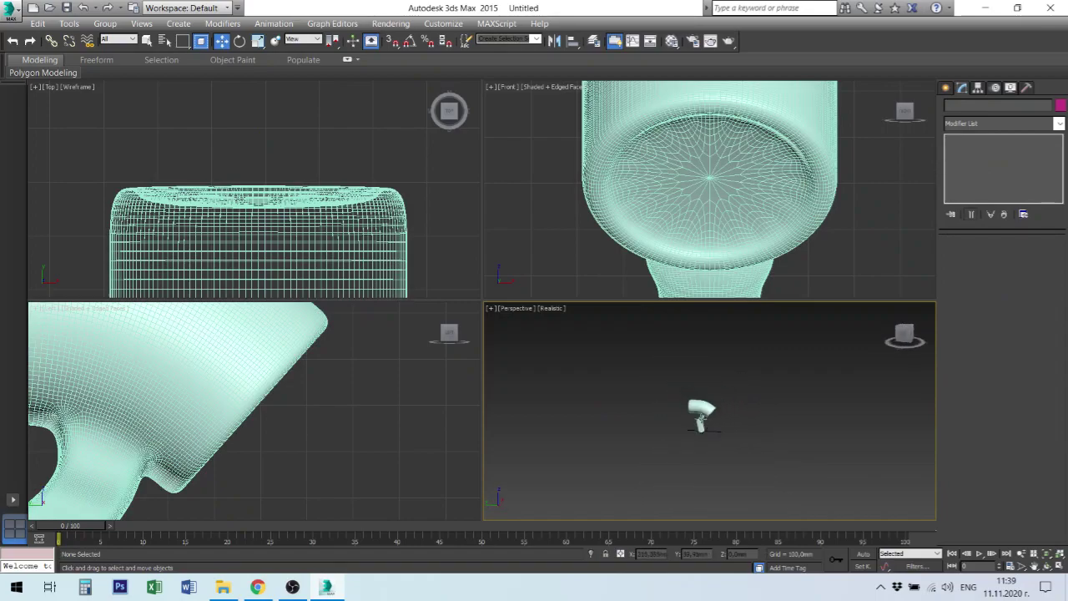
pyautogui.scroll(2, 725, 411)
pyautogui.scroll(3, 734, 404)
pyautogui.scroll(2, 746, 396)
pyautogui.moveTo(747, 395)
pyautogui.keyDown('alt'); pyautogui.mouseDown(button='middle')
pyautogui.moveTo(817, 384)
pyautogui.moveTo(867, 405)
pyautogui.moveTo(823, 445)
pyautogui.moveTo(835, 433)
pyautogui.moveTo(745, 412)
pyautogui.mouseUp(button='middle'); pyautogui.keyUp('alt')
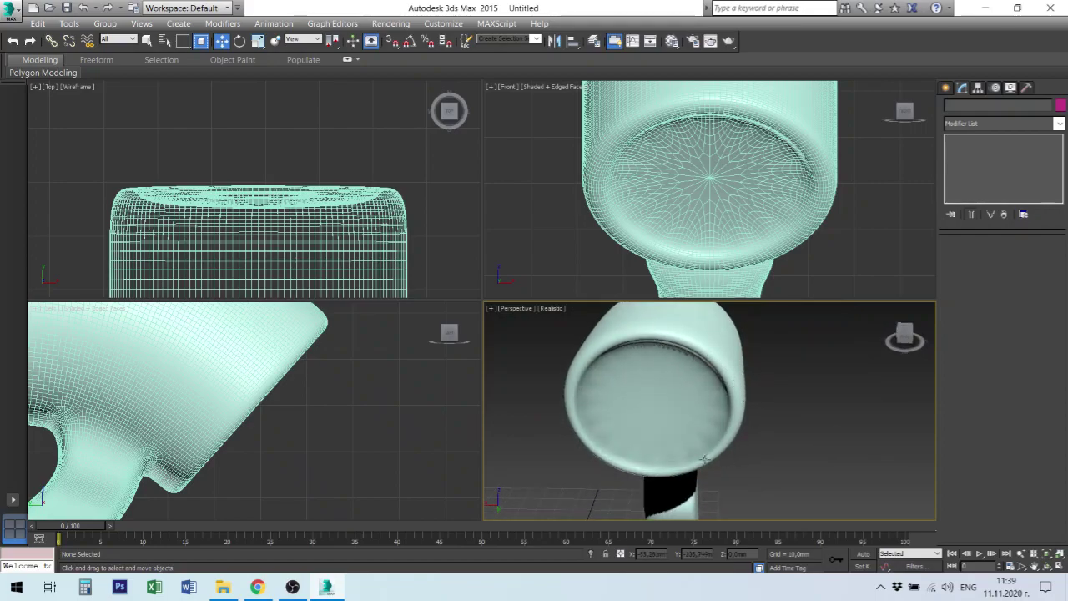
pyautogui.keyDown('alt'); pyautogui.moveTo(670, 380); pyautogui.dragTo(751, 358, button='middle'); pyautogui.keyUp('alt')
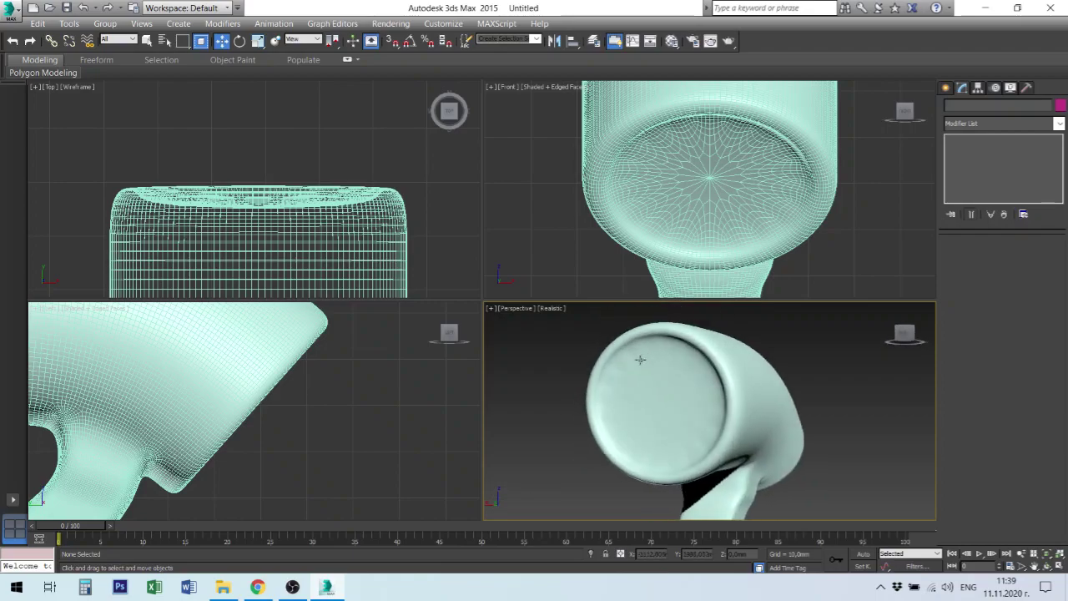
# Select the 18-edge front-rim loop on the Editable Poly and set its Crease to 1.0
pyautogui.click(759, 155)
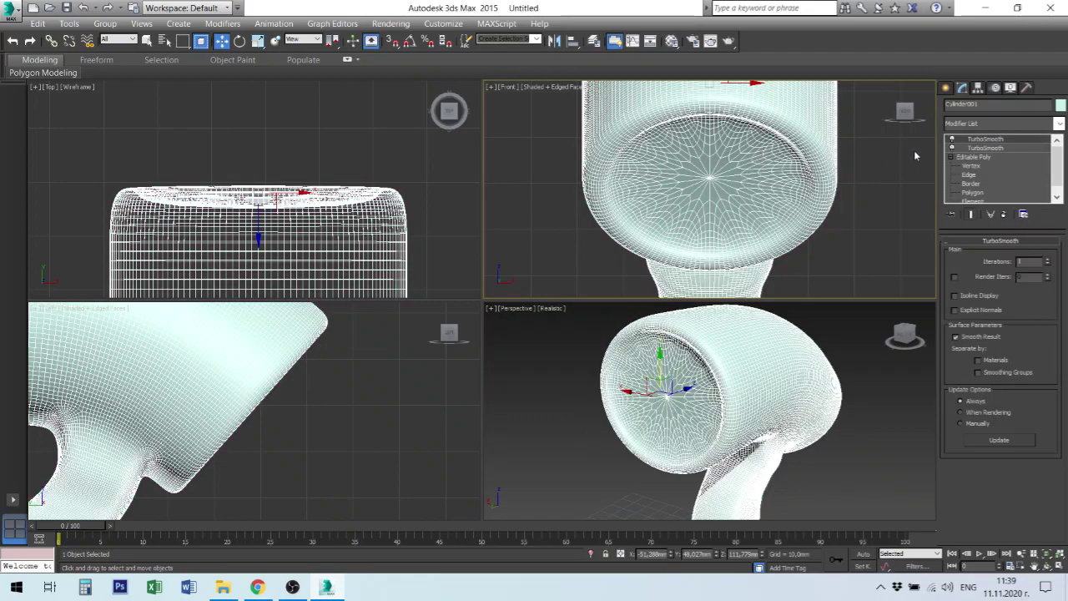
pyautogui.click(965, 156)
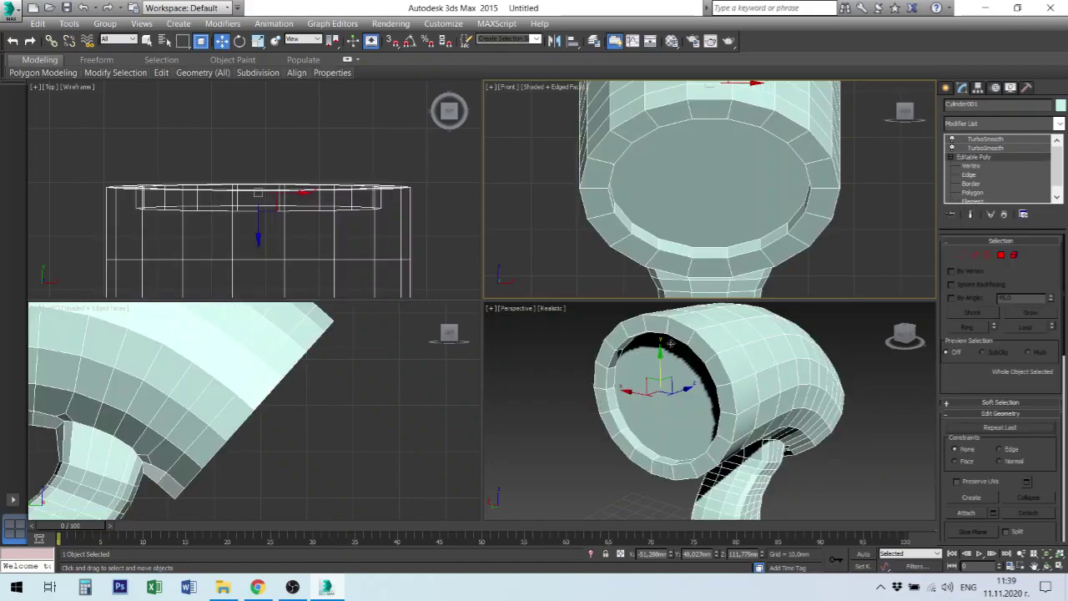
pyautogui.click(970, 175)
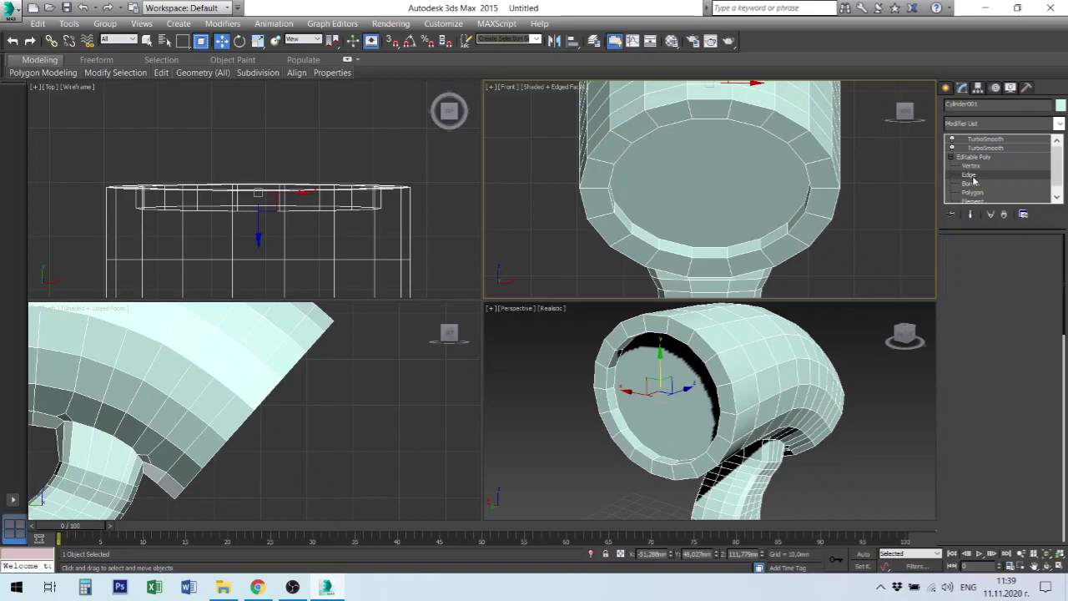
pyautogui.click(732, 398)
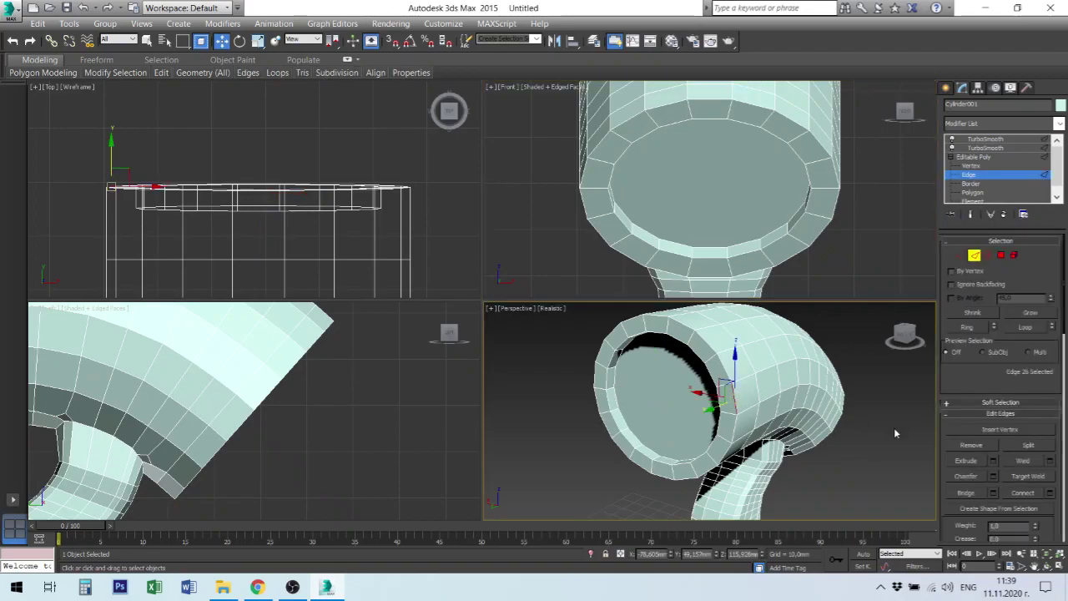
pyautogui.click(1026, 327)
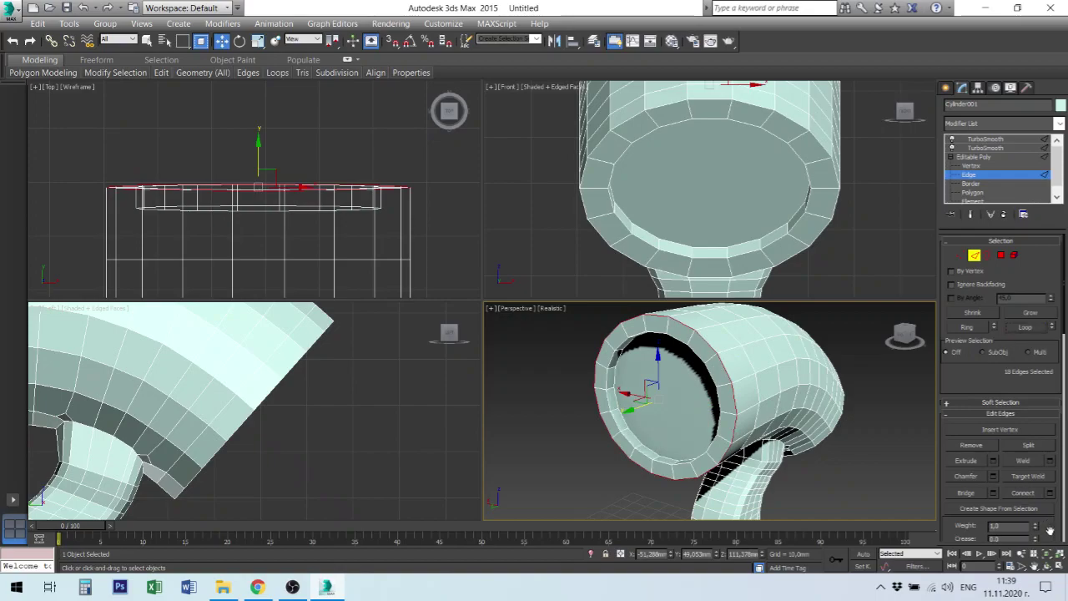
pyautogui.moveTo(1043, 526); pyautogui.dragTo(1038, 159)
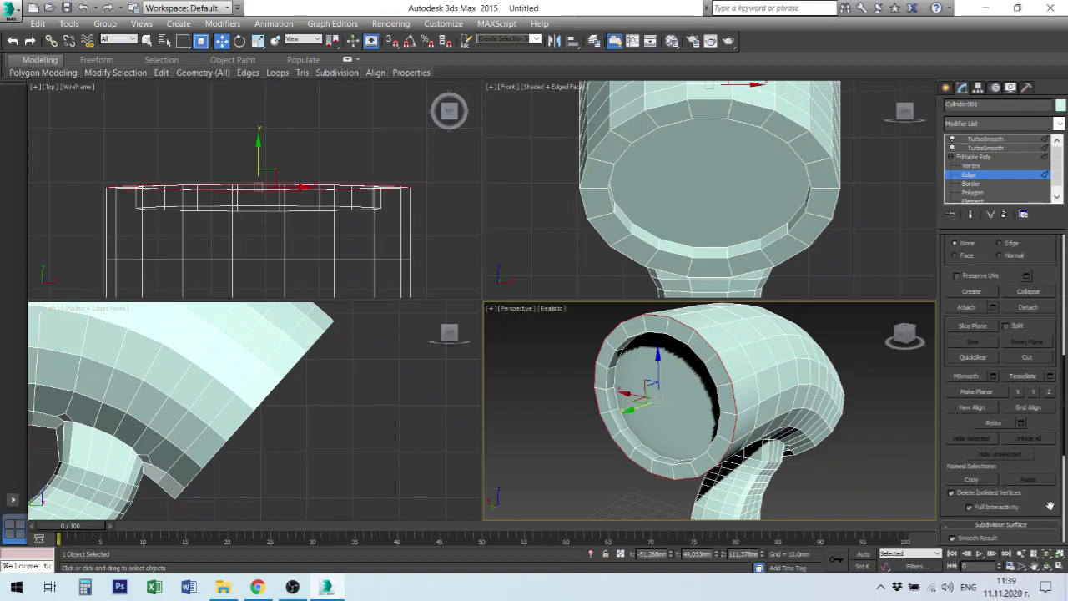
pyautogui.moveTo(1041, 504); pyautogui.dragTo(1041, 335)
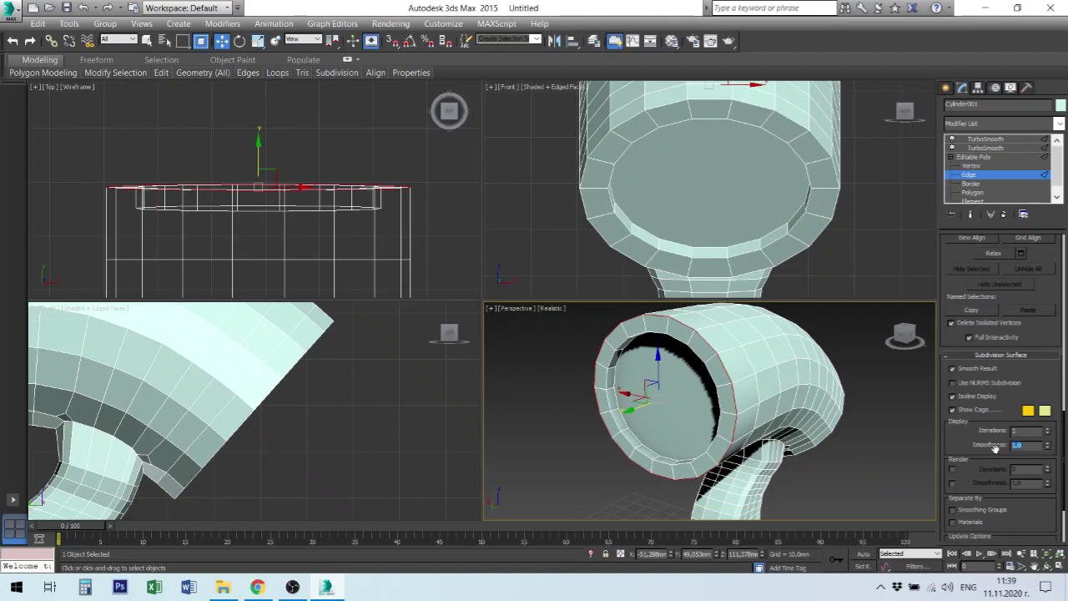
pyautogui.write('1')
# Switch to the top TurboSmooth and deselect to check the creased rim
pyautogui.scroll(-2, 967, 471)
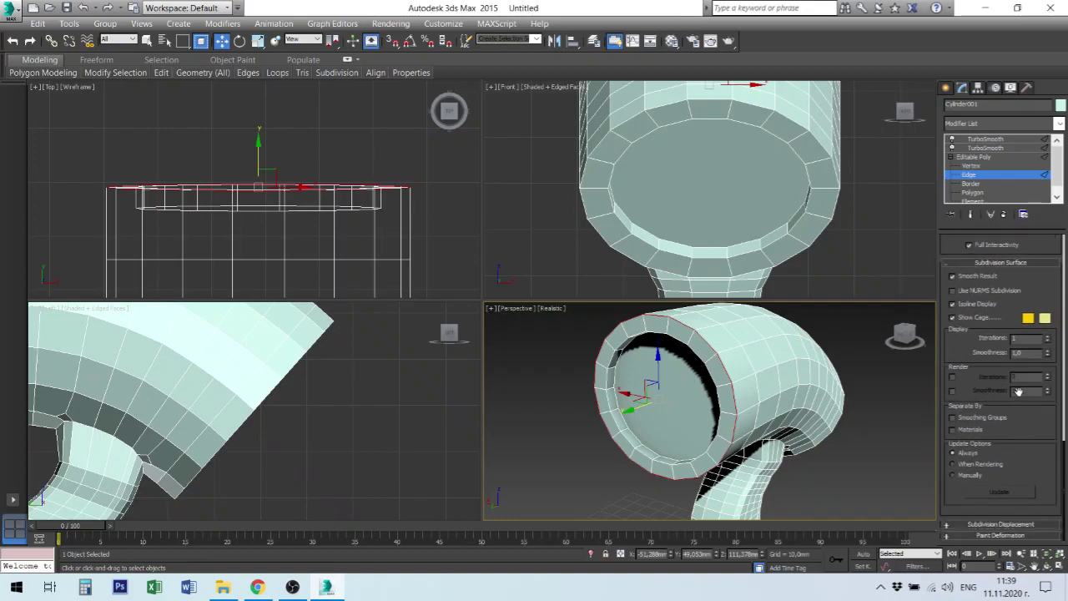
pyautogui.scroll(2, 1009, 492)
pyautogui.scroll(5, 1008, 417)
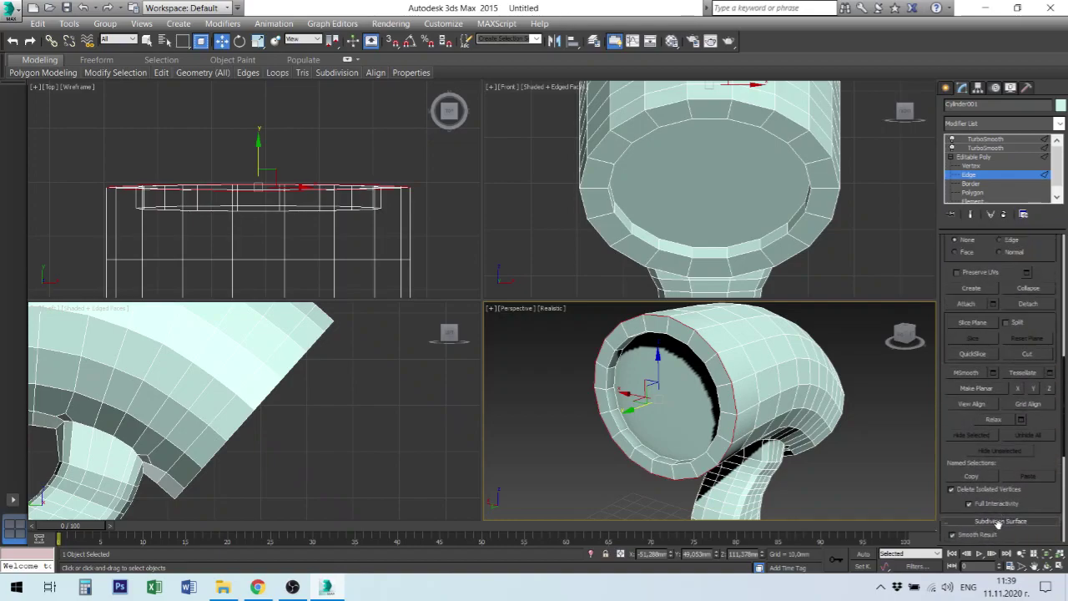
pyautogui.scroll(4, 1006, 351)
pyautogui.scroll(4, 1001, 334)
pyautogui.scroll(4, 989, 383)
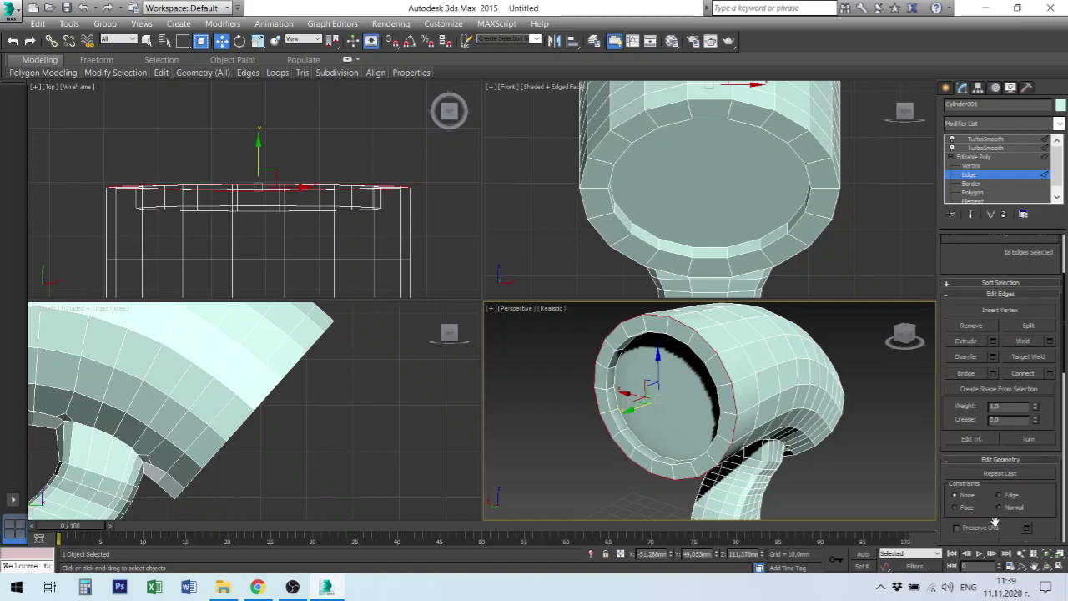
pyautogui.scroll(2, 971, 430)
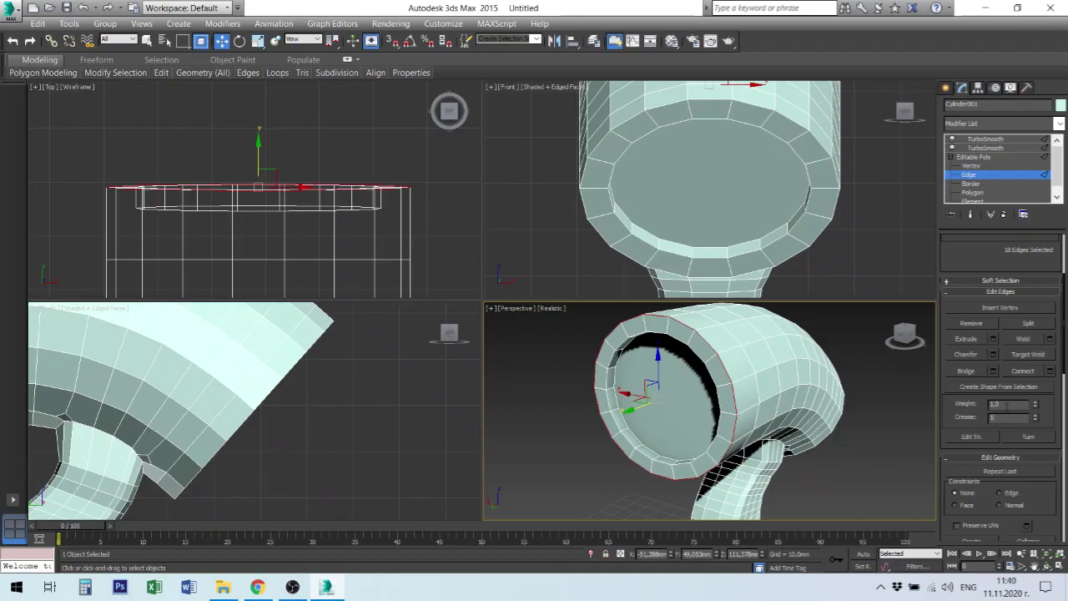
pyautogui.click(973, 140)
pyautogui.click(854, 359)
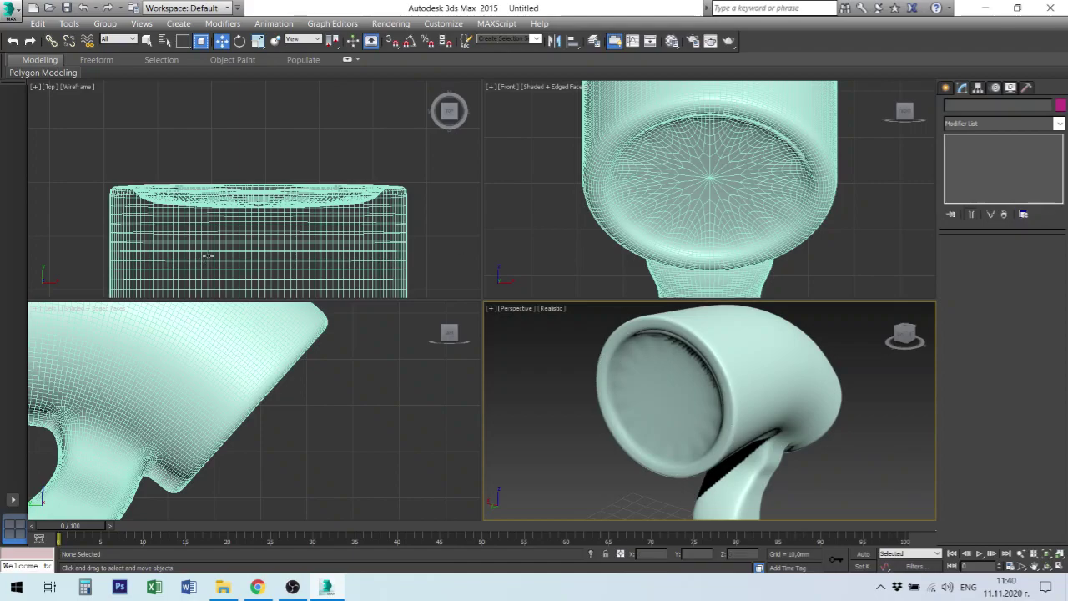
# Give an outer front-rim edge a crease of 1.0 and check it on the top TurboSmooth
pyautogui.click(743, 245)
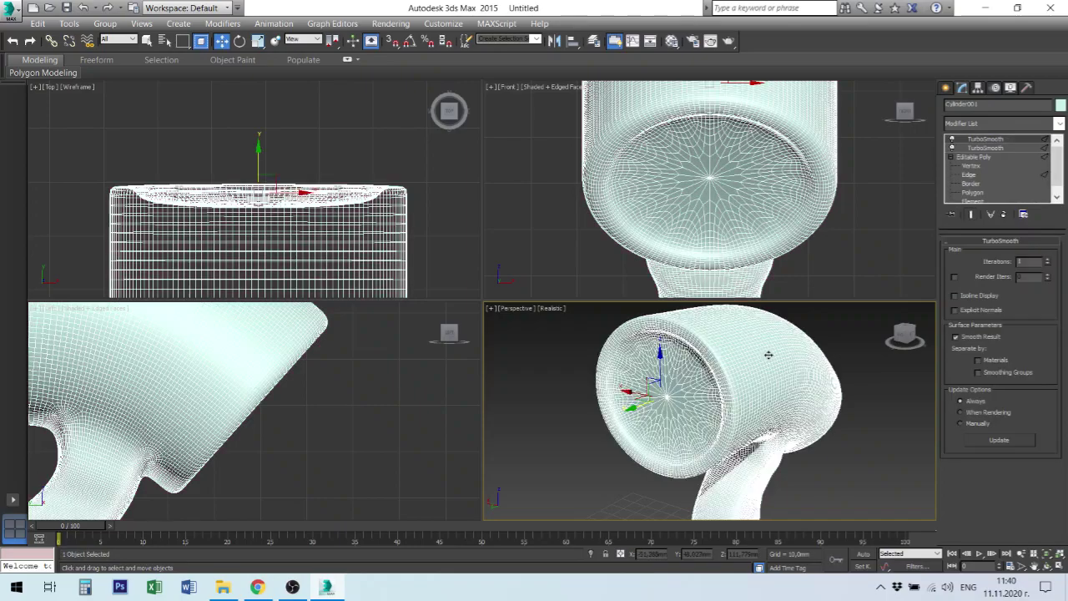
pyautogui.click(976, 175)
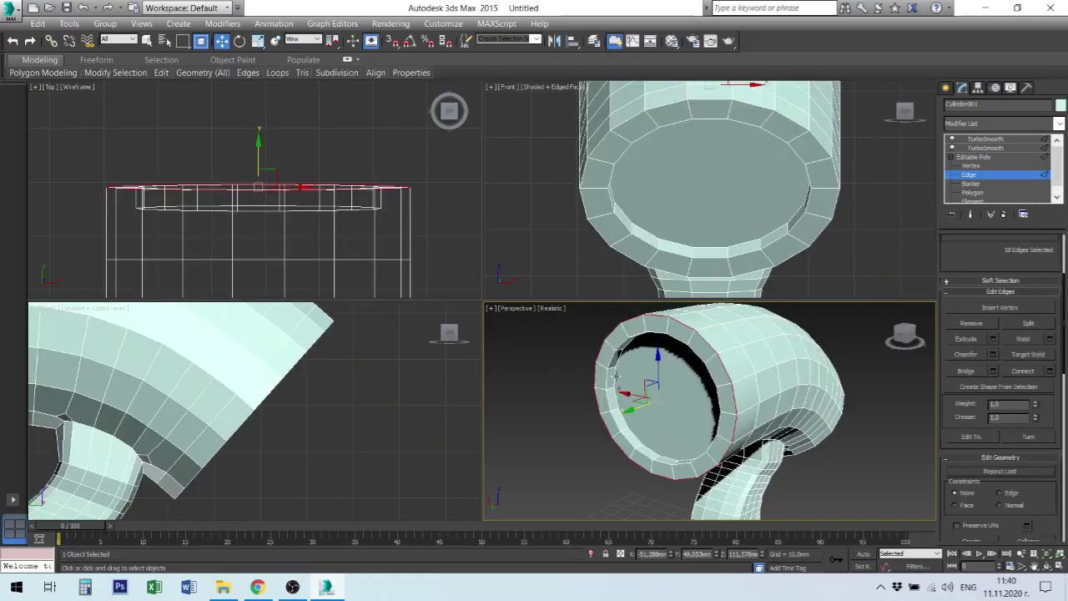
pyautogui.click(614, 371)
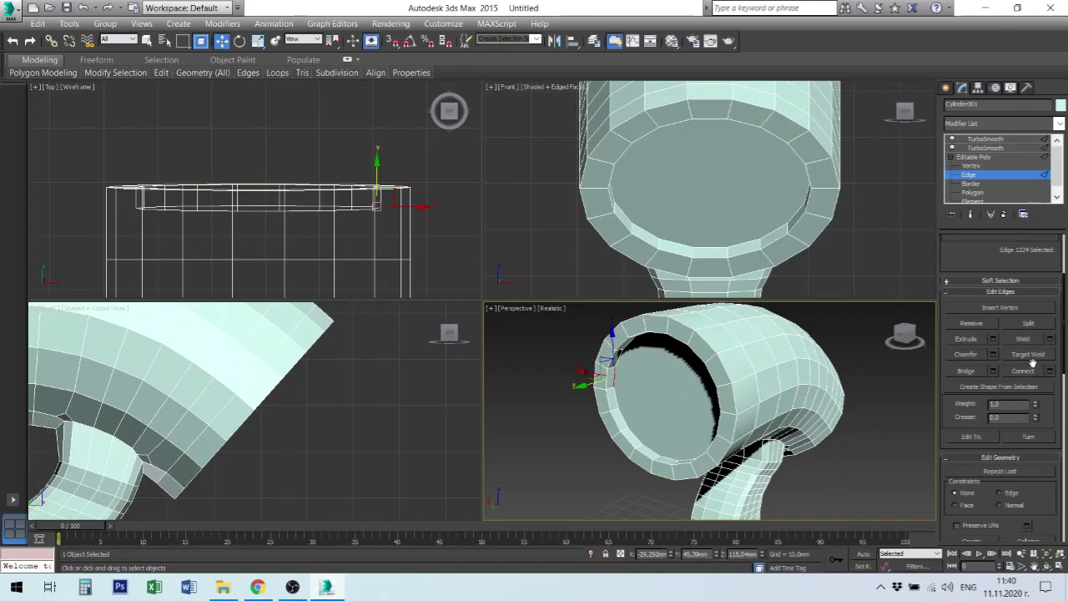
pyautogui.scroll(4, 1051, 317)
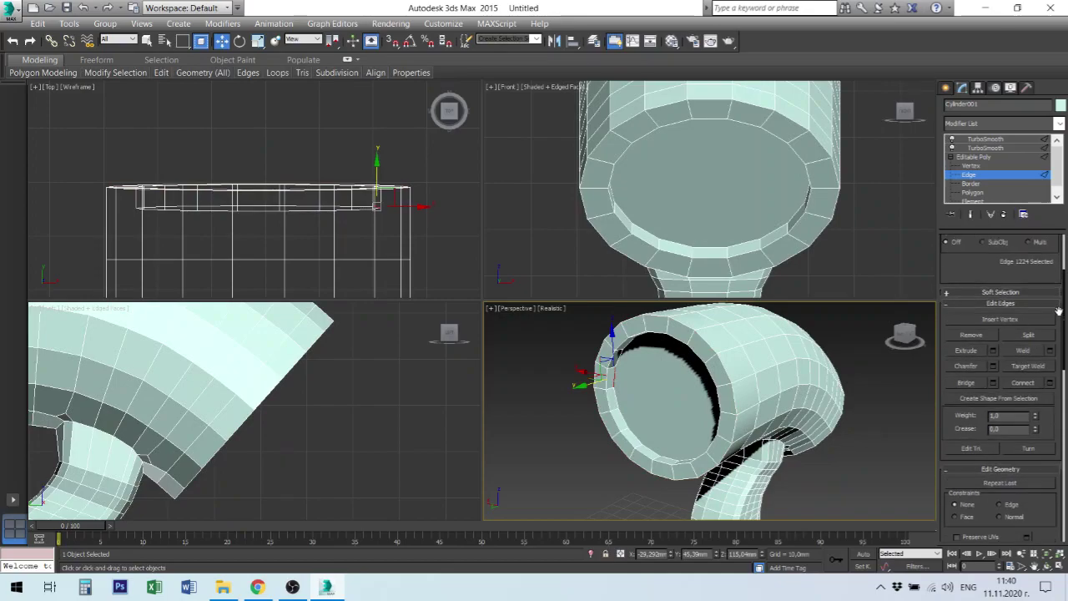
pyautogui.scroll(1, 1037, 359)
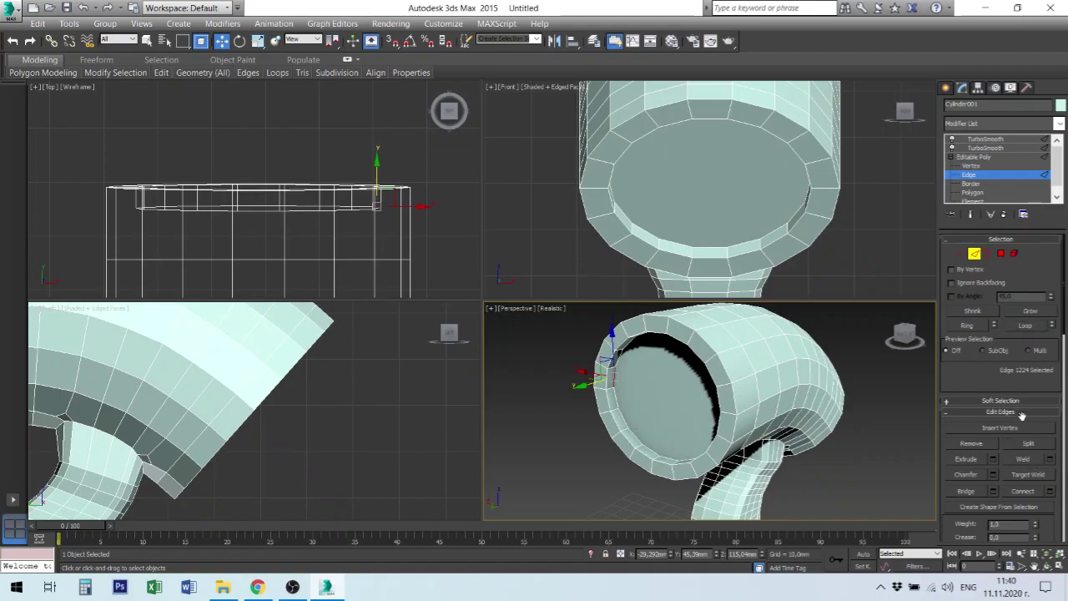
pyautogui.moveTo(1049, 512); pyautogui.dragTo(1033, 247)
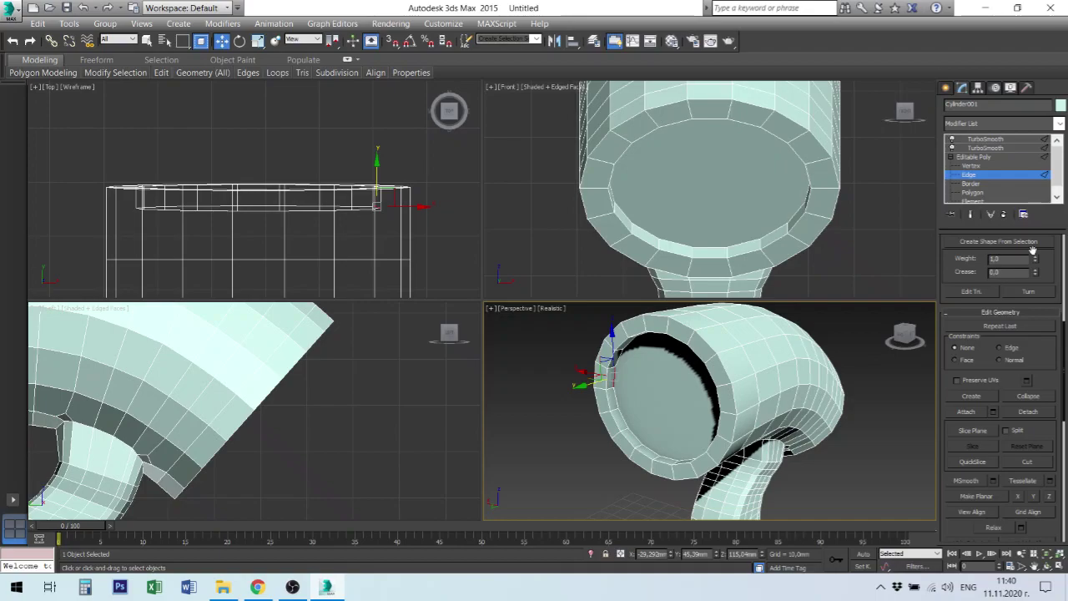
pyautogui.moveTo(1033, 248); pyautogui.dragTo(1032, 249)
pyautogui.write('1')
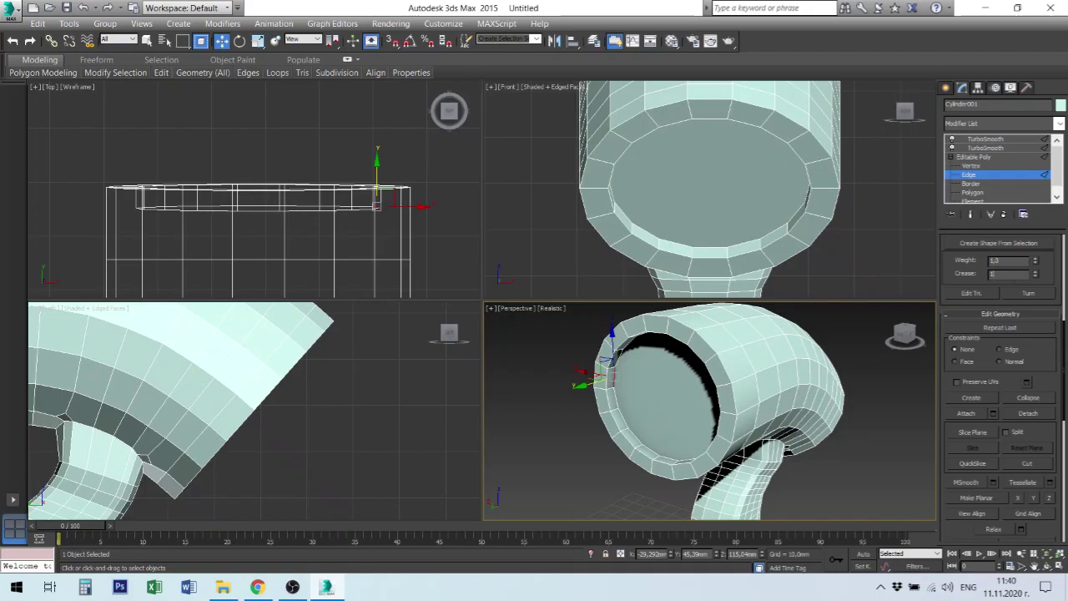
pyautogui.press('Return')
pyautogui.moveTo(1038, 532); pyautogui.dragTo(1050, 253)
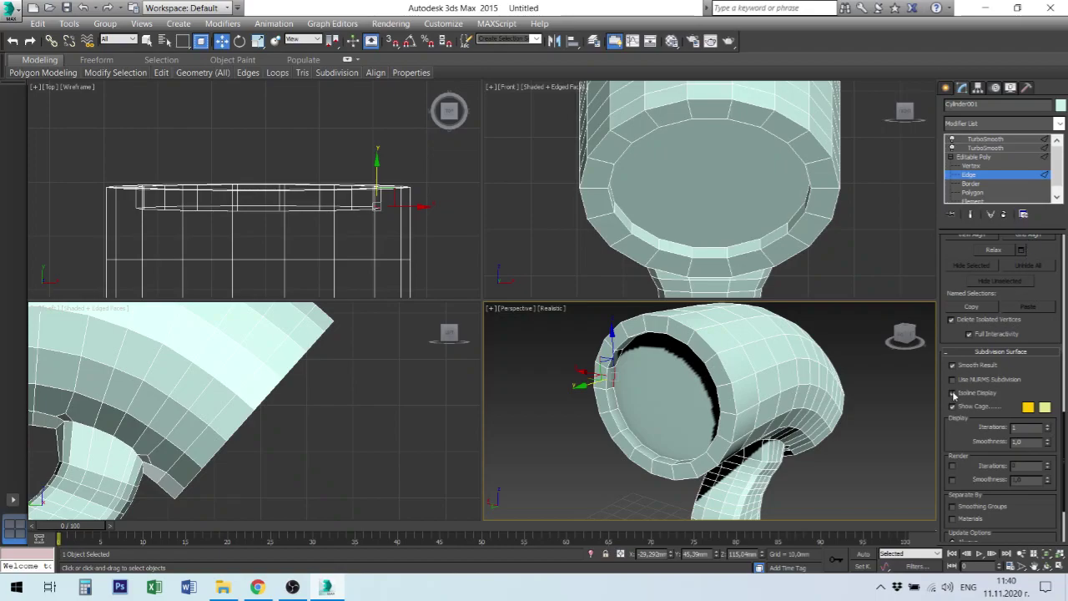
pyautogui.click(1000, 140)
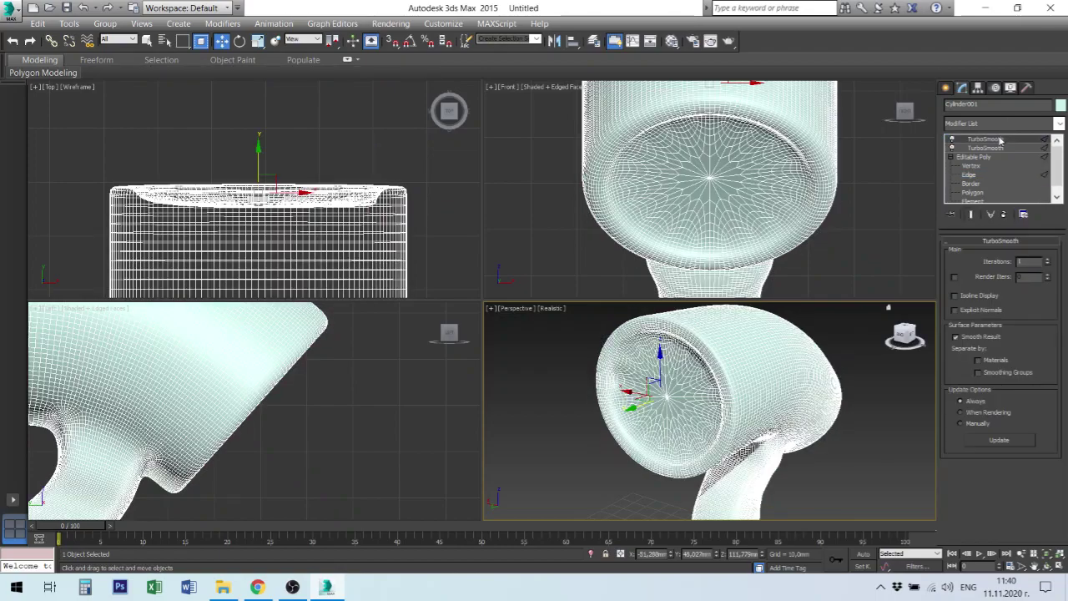
pyautogui.click(908, 436)
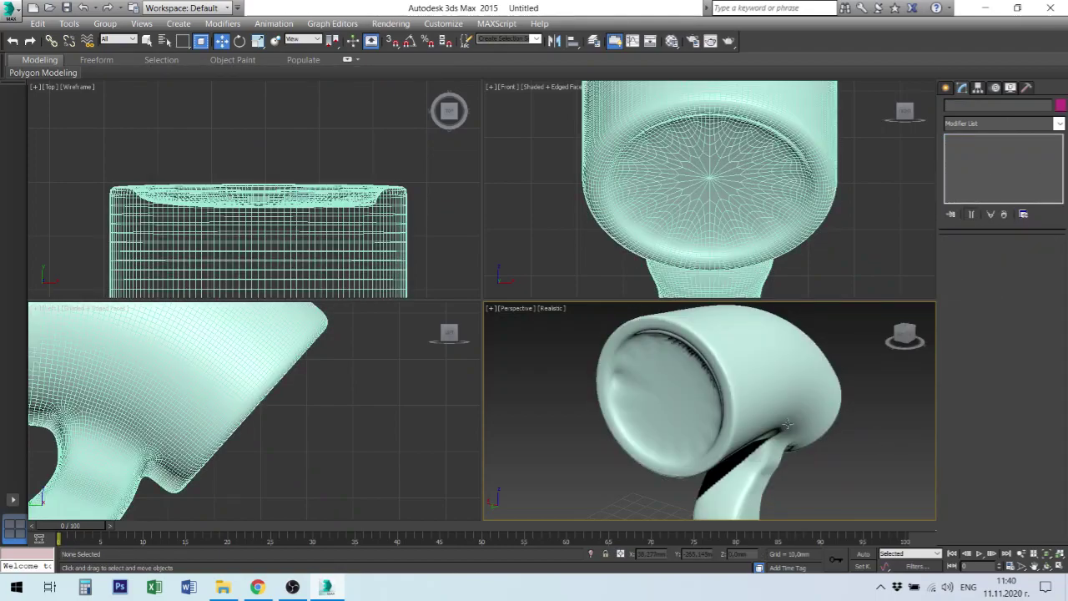
# Back at Edge level, toggle the Use NURMS preview and extend the creased edge to its rim loop
pyautogui.click(663, 398)
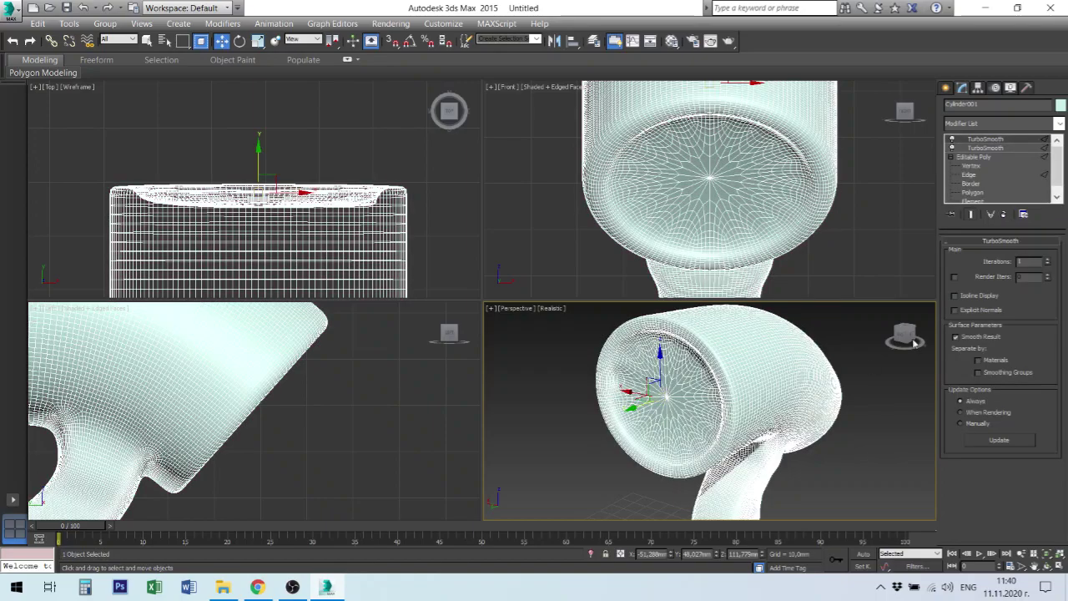
pyautogui.click(970, 175)
pyautogui.click(972, 176)
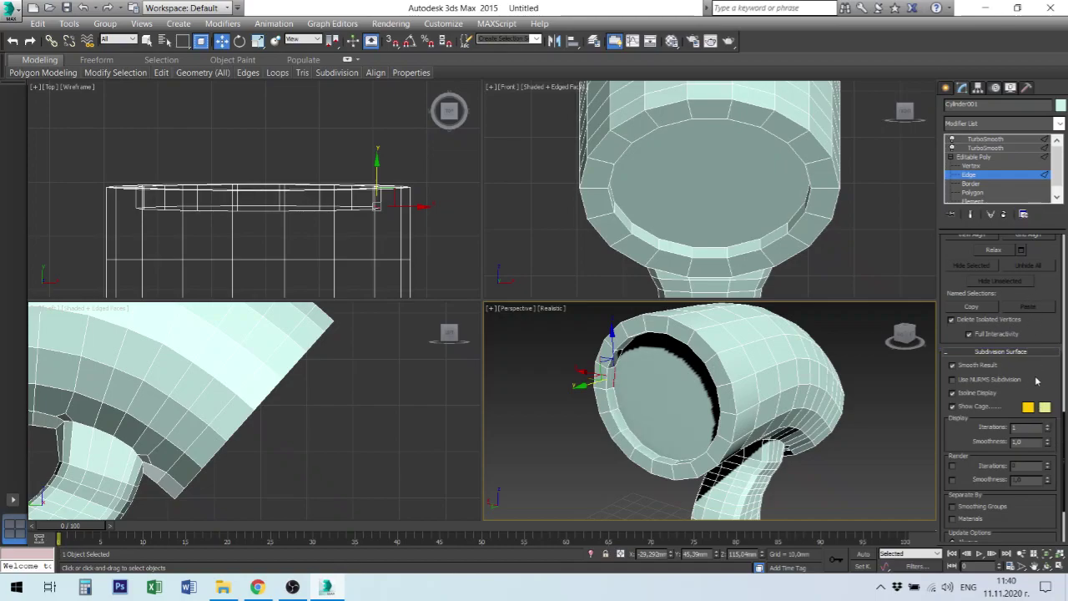
pyautogui.click(1037, 382)
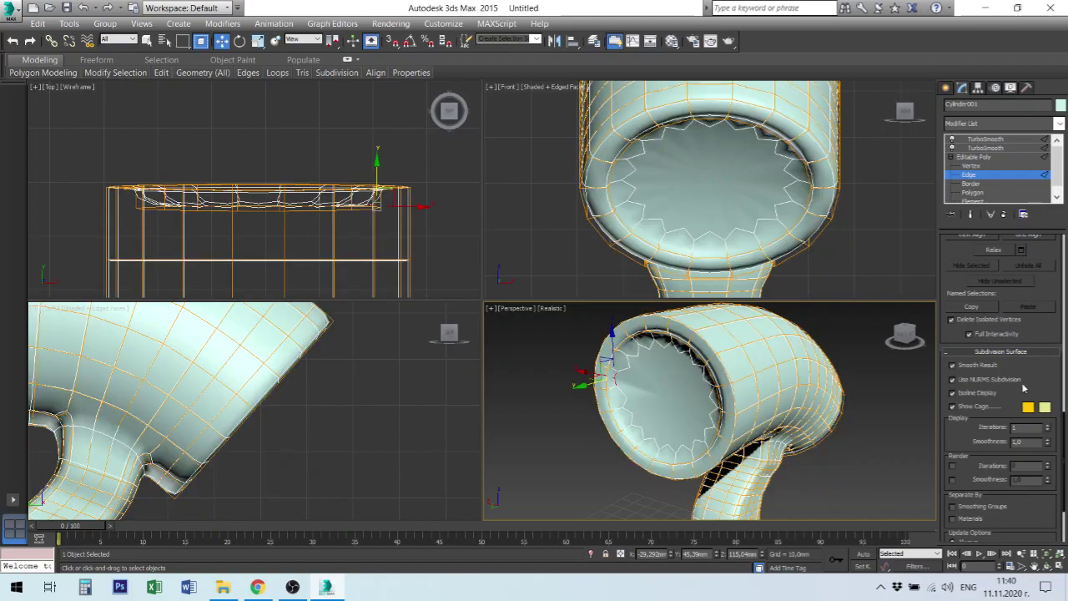
pyautogui.click(1006, 378)
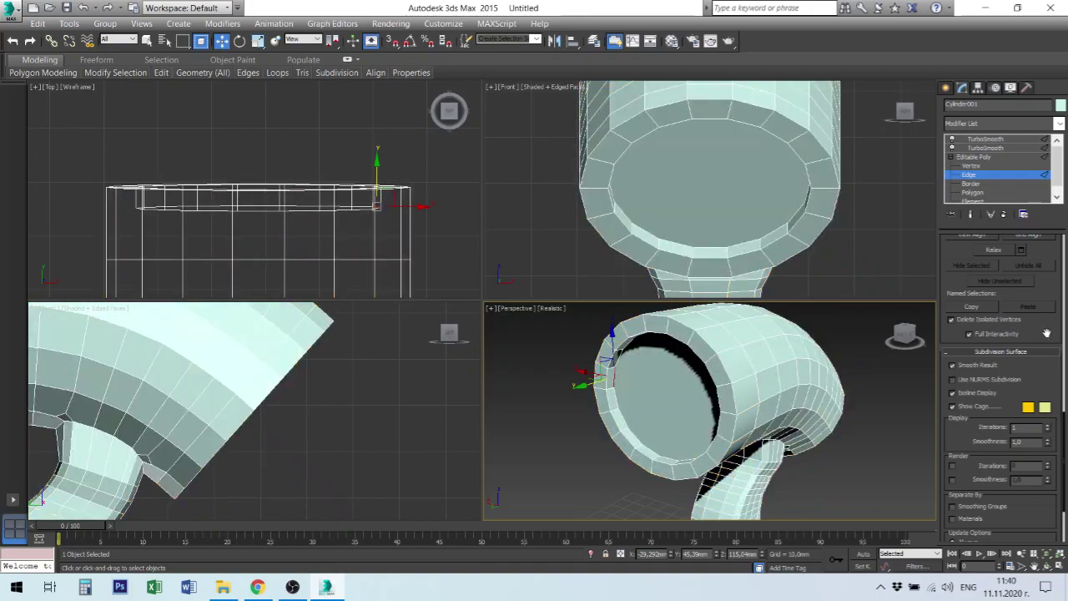
pyautogui.moveTo(1047, 334); pyautogui.dragTo(1050, 600)
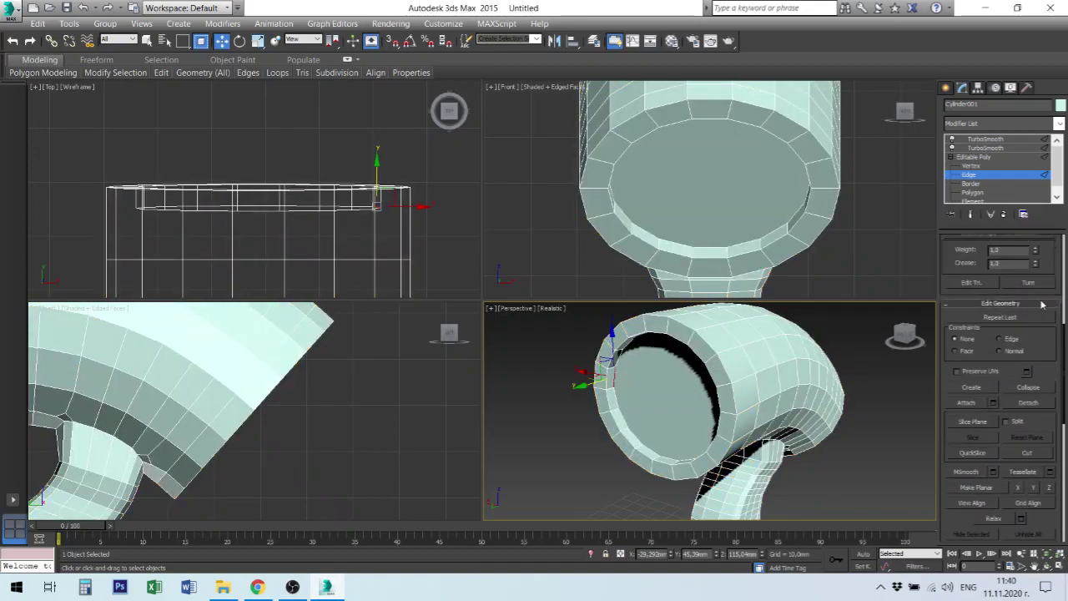
pyautogui.moveTo(1054, 287); pyautogui.dragTo(1063, 572)
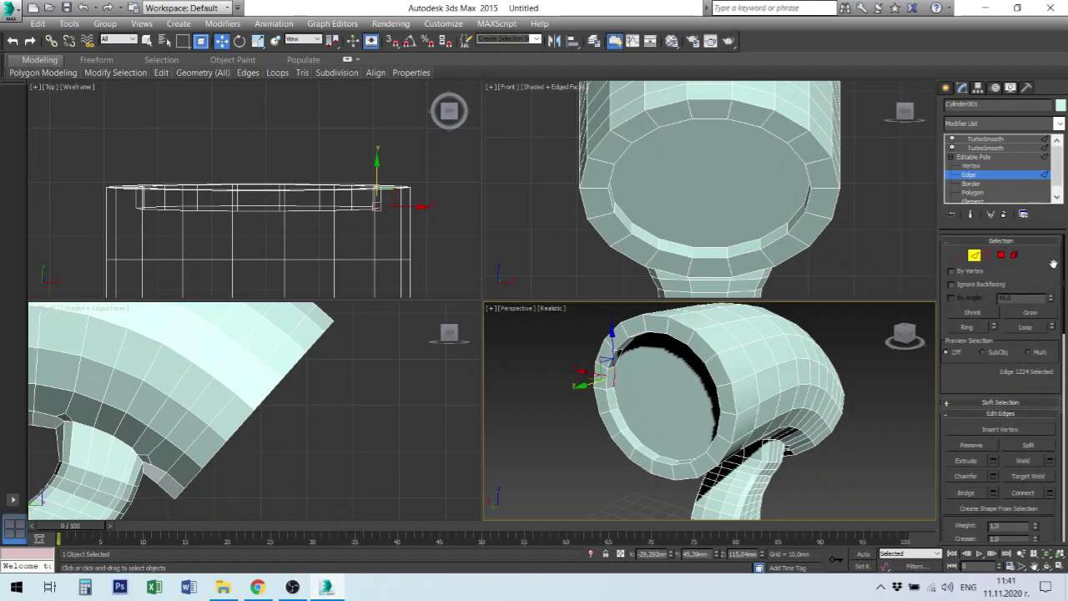
pyautogui.click(1027, 327)
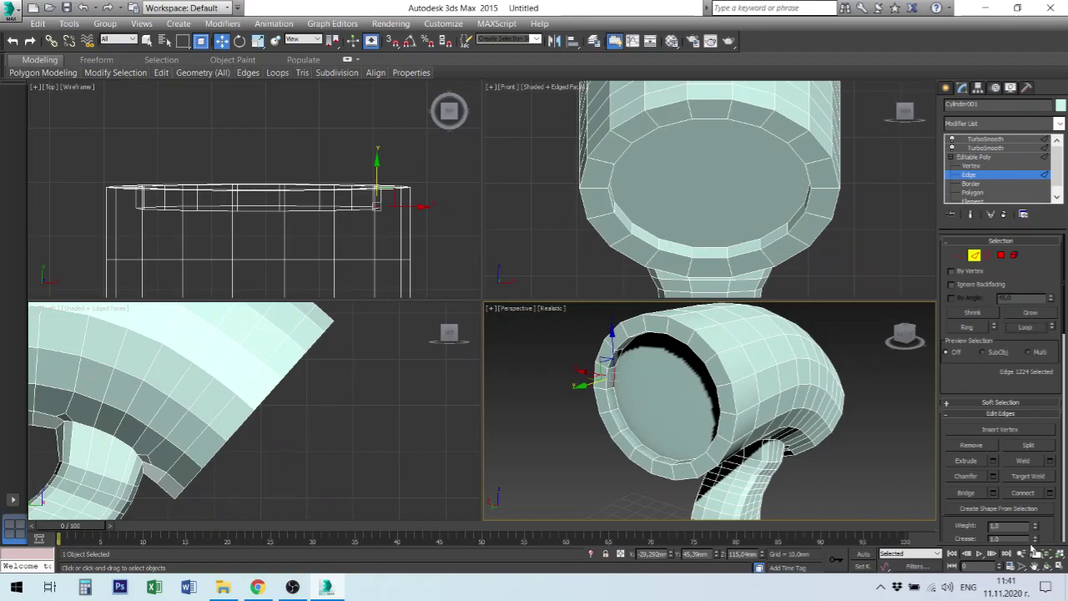
# Adjust the display smoothness value and return to the stacked TurboSmooth result
pyautogui.scroll(-4, 1056, 517)
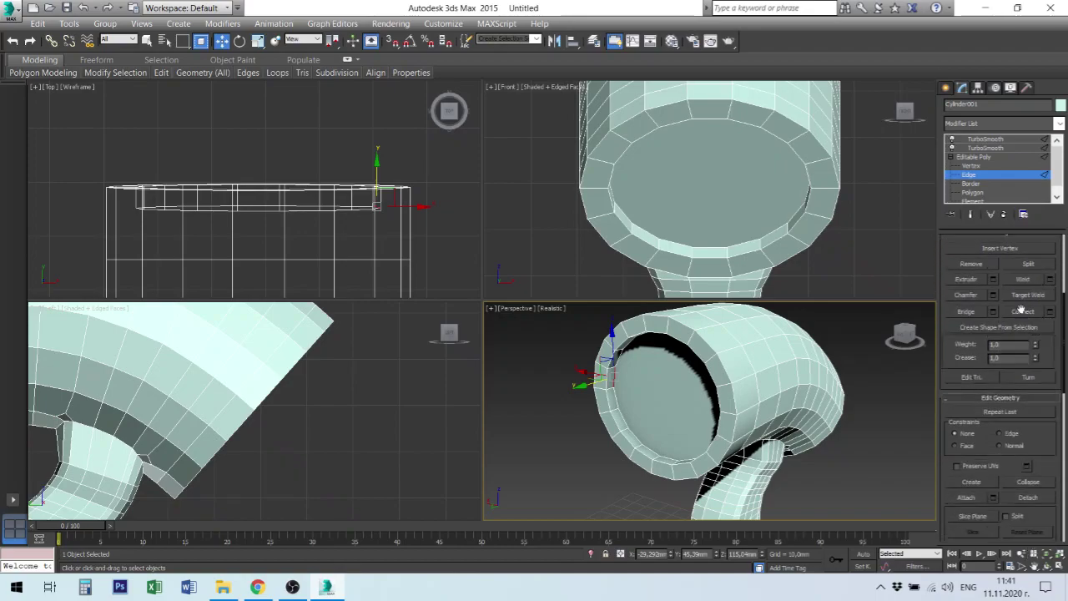
pyautogui.scroll(-4, 1051, 518)
pyautogui.scroll(-3, 1045, 520)
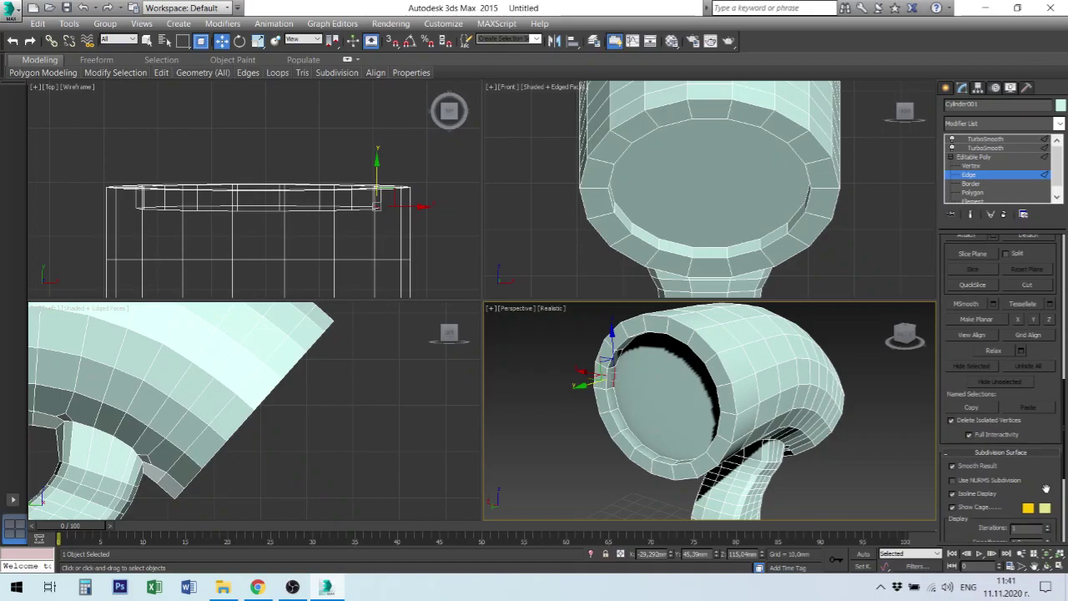
pyautogui.moveTo(1053, 485); pyautogui.dragTo(1049, 328)
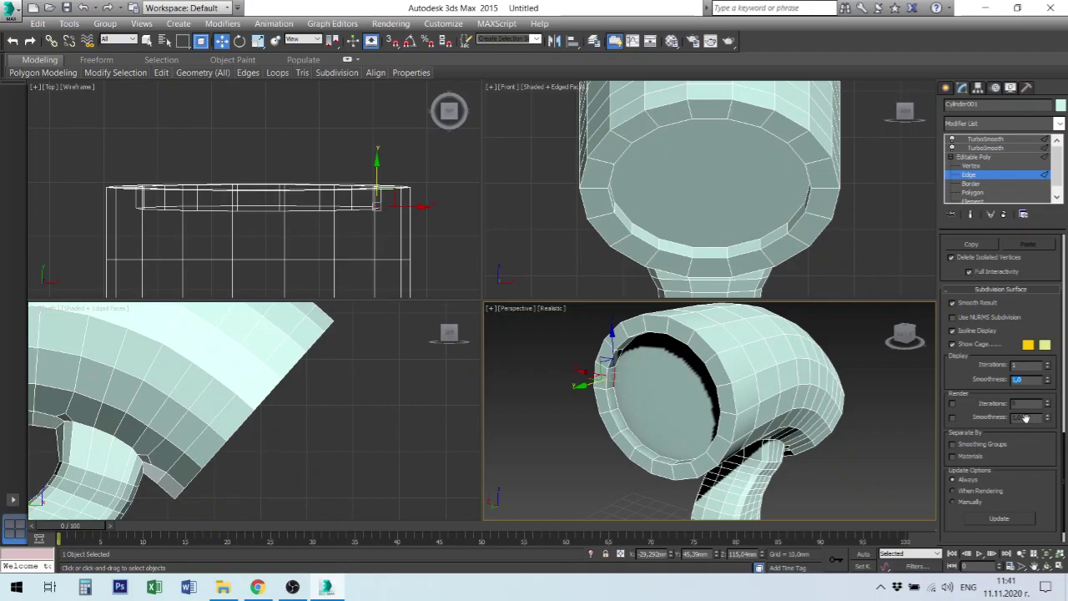
pyautogui.click(952, 418)
pyautogui.doubleClick(1017, 380)
pyautogui.click(998, 147)
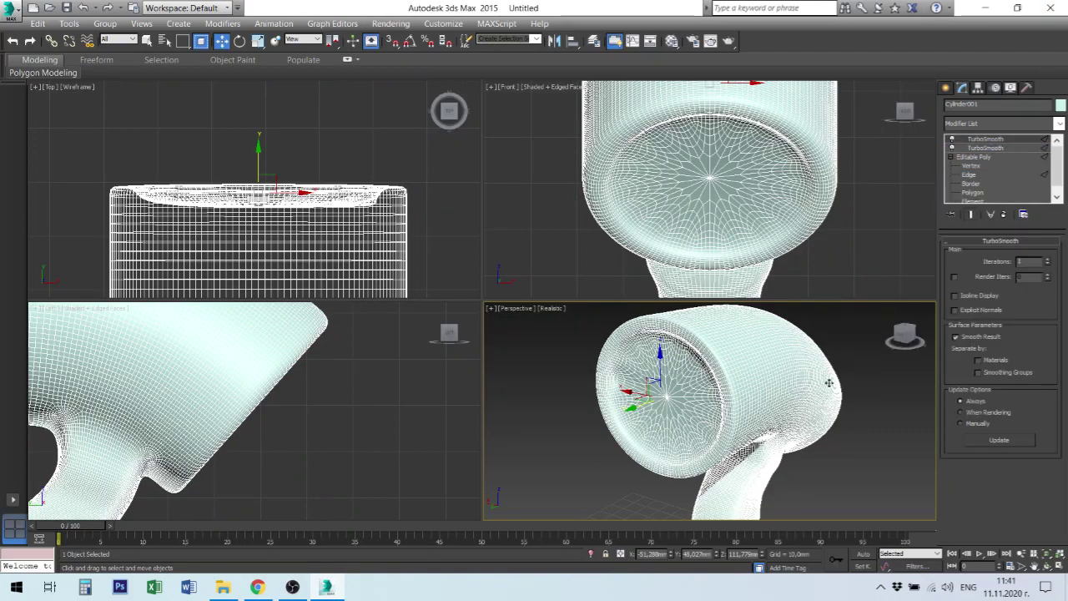
# Select the whole front-rim edge loop on the dryer at Edge level
pyautogui.click(849, 358)
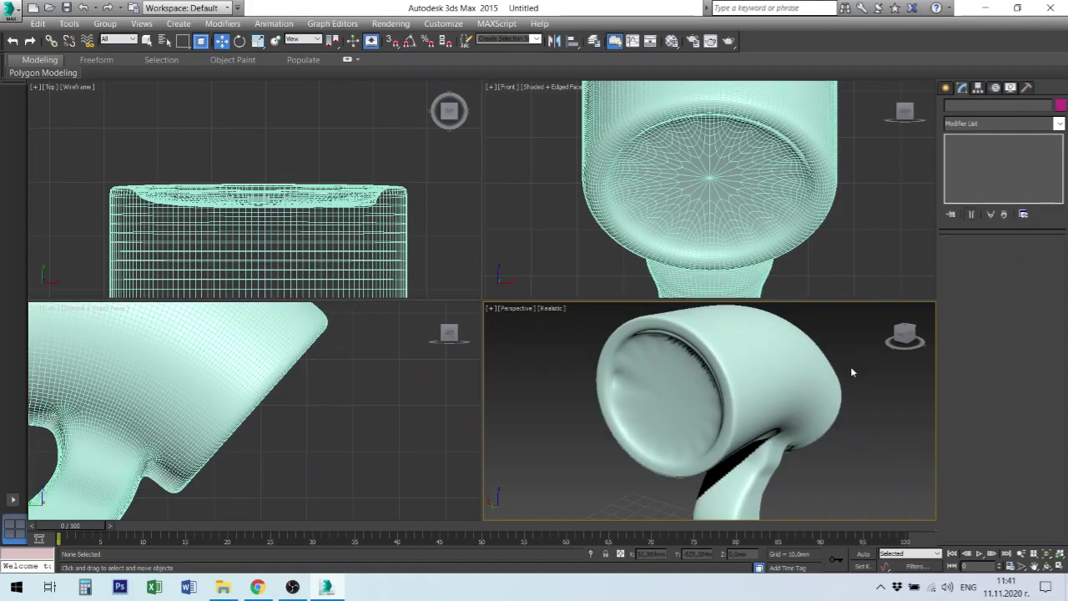
pyautogui.moveTo(852, 374)
pyautogui.keyDown('alt'); pyautogui.mouseDown(button='middle')
pyautogui.moveTo(817, 383)
pyautogui.moveTo(884, 398)
pyautogui.mouseUp(button='middle'); pyautogui.keyUp('alt')
pyautogui.scroll(4, 777, 402)
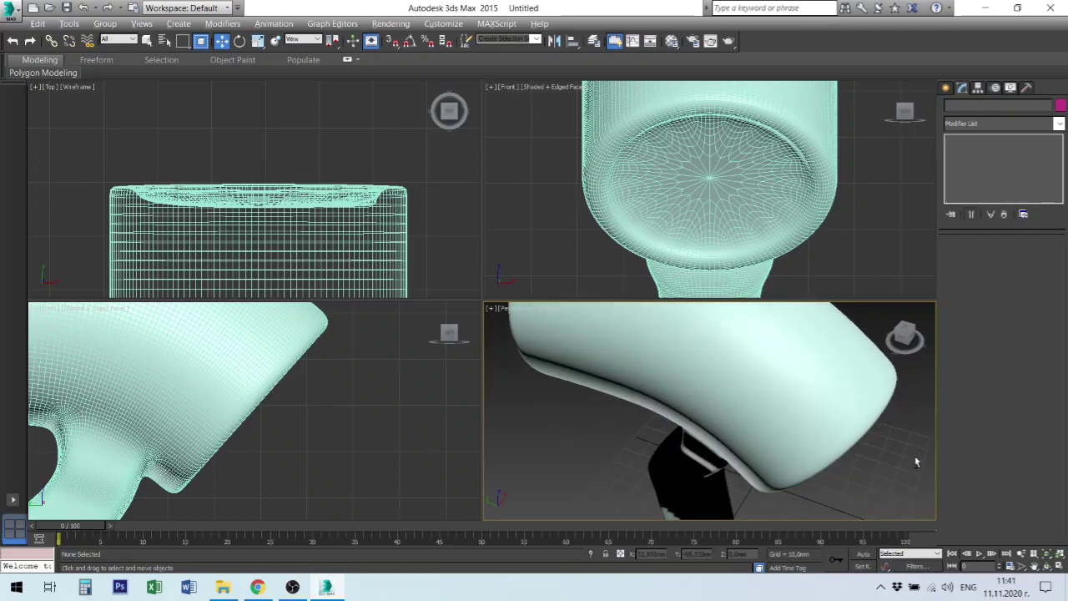
pyautogui.click(882, 393)
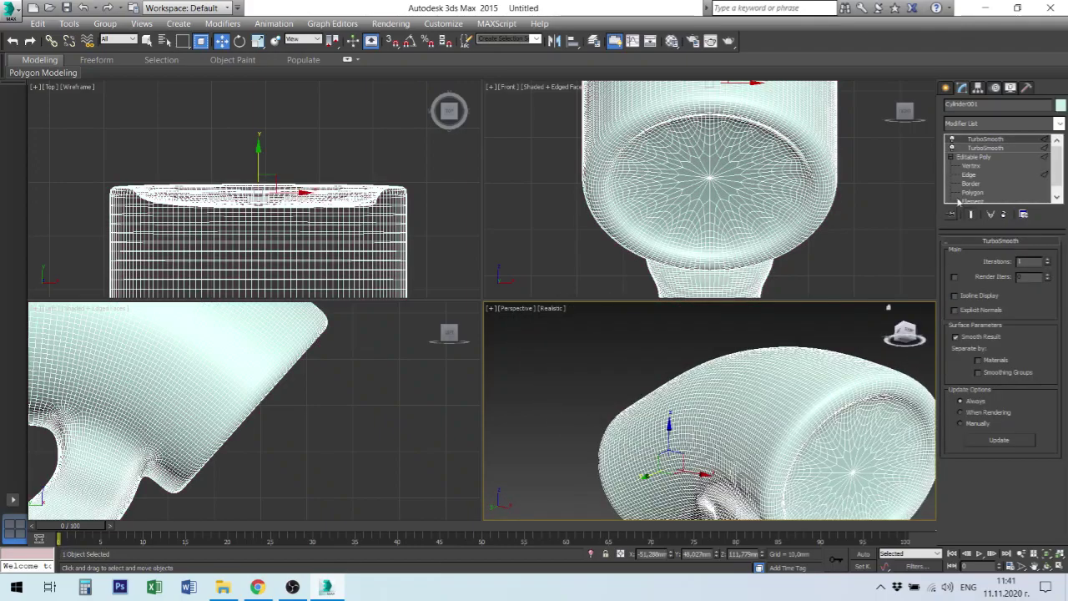
pyautogui.click(971, 175)
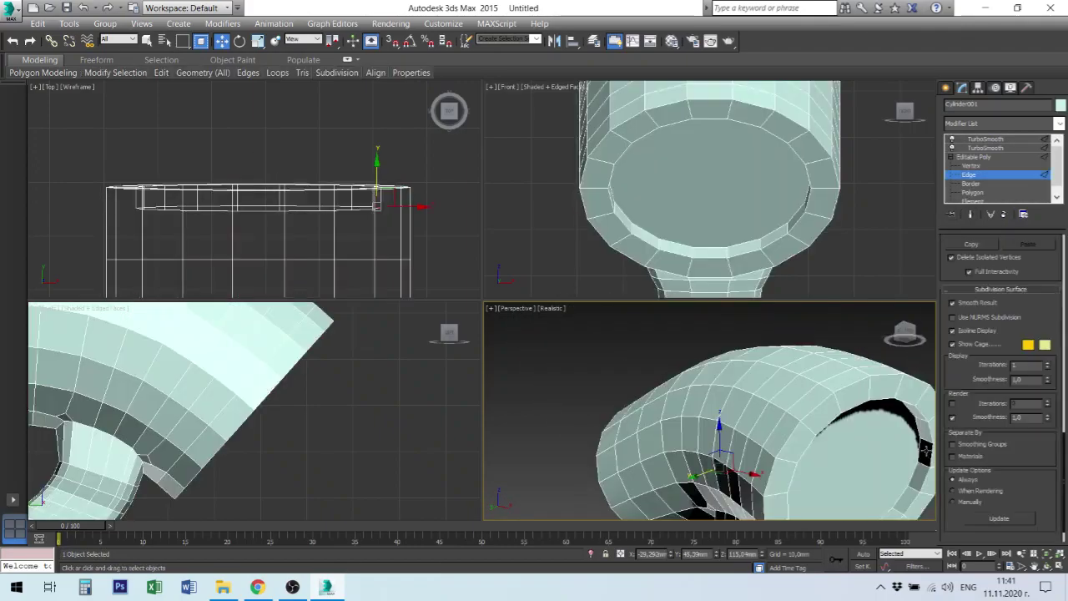
pyautogui.click(858, 382)
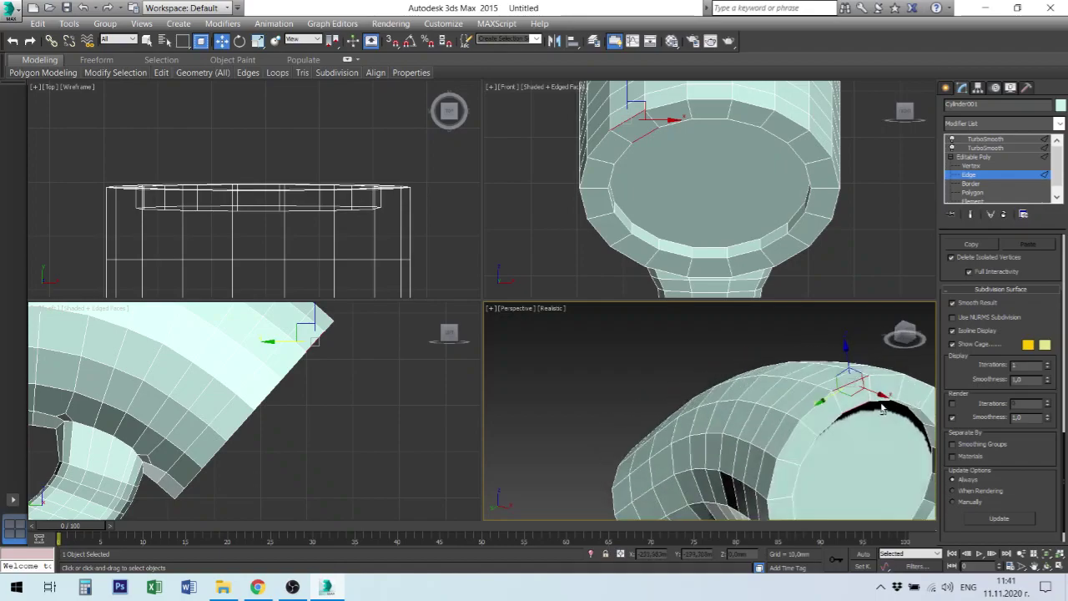
pyautogui.keyDown('alt'); pyautogui.moveTo(886, 423); pyautogui.dragTo(867, 400, button='middle'); pyautogui.keyUp('alt')
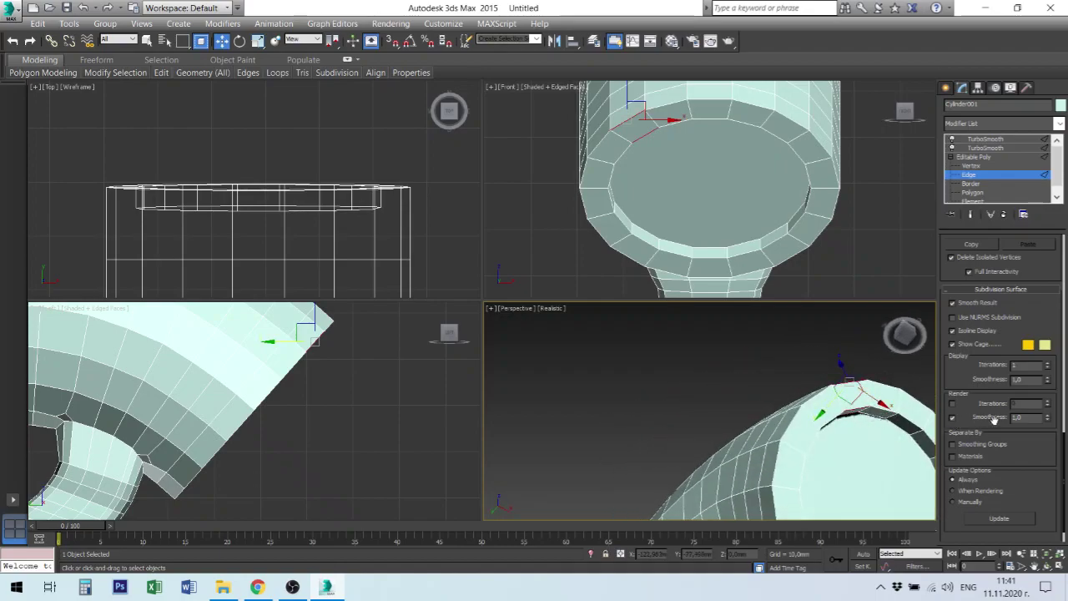
pyautogui.moveTo(1029, 282); pyautogui.dragTo(1063, 575)
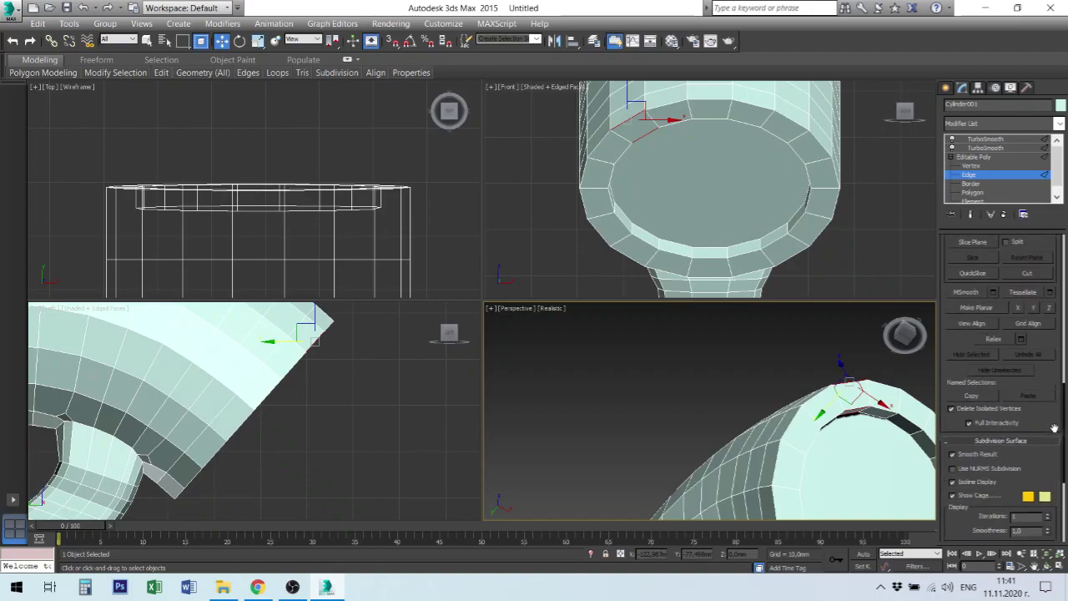
pyautogui.scroll(2, 1038, 239)
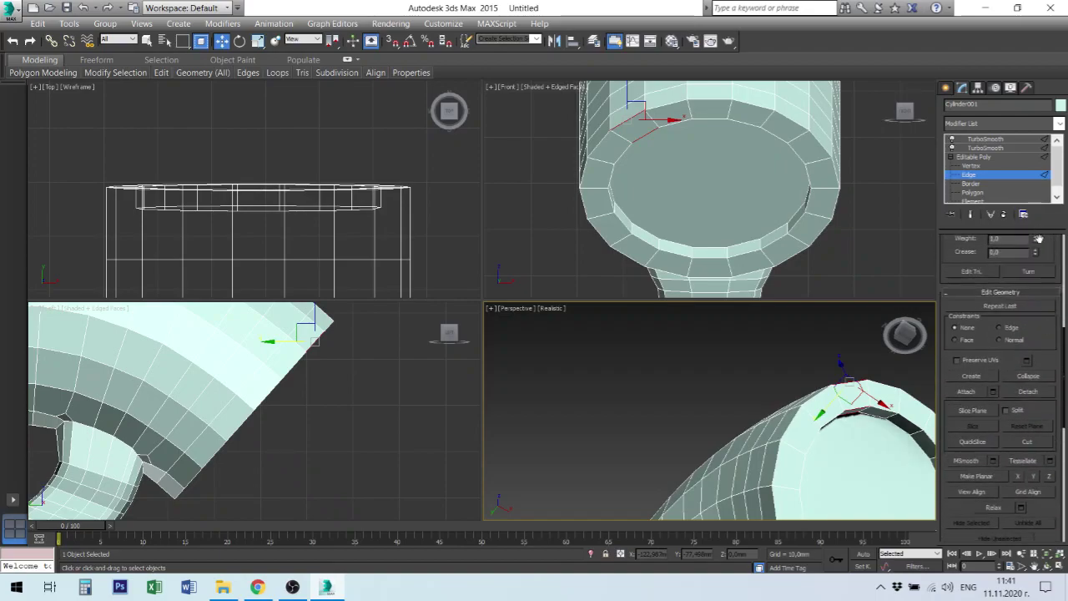
pyautogui.scroll(3, 1043, 300)
pyautogui.scroll(4, 1030, 326)
pyautogui.scroll(3, 1020, 346)
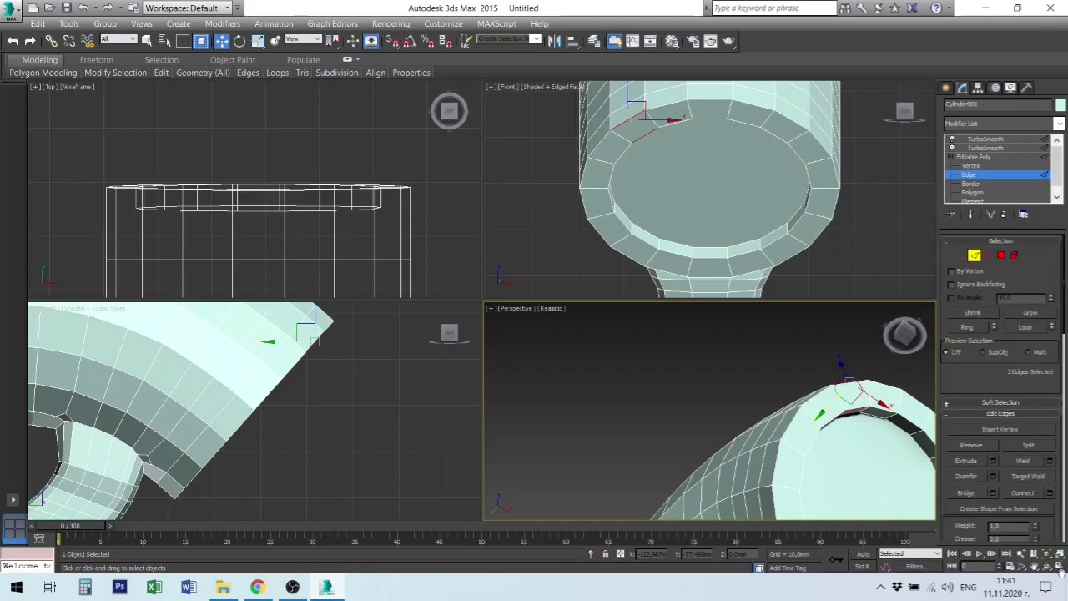
pyautogui.click(1025, 326)
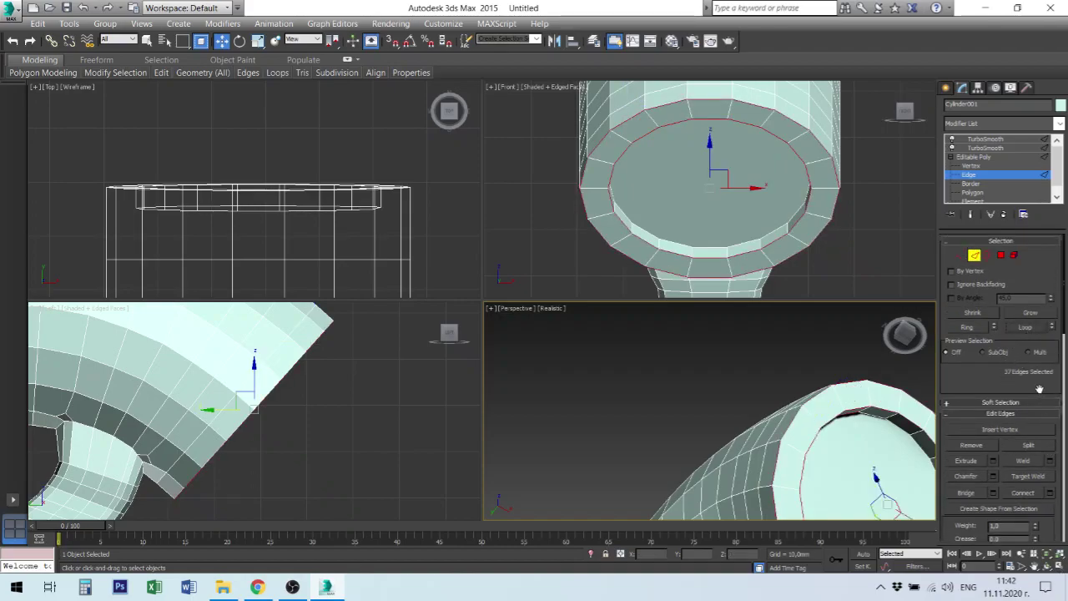
# Return to the top TurboSmooth level and deselect to view the smoothed dryer
pyautogui.scroll(-3, 1039, 389)
pyautogui.scroll(-4, 1043, 386)
pyautogui.scroll(-2, 1047, 382)
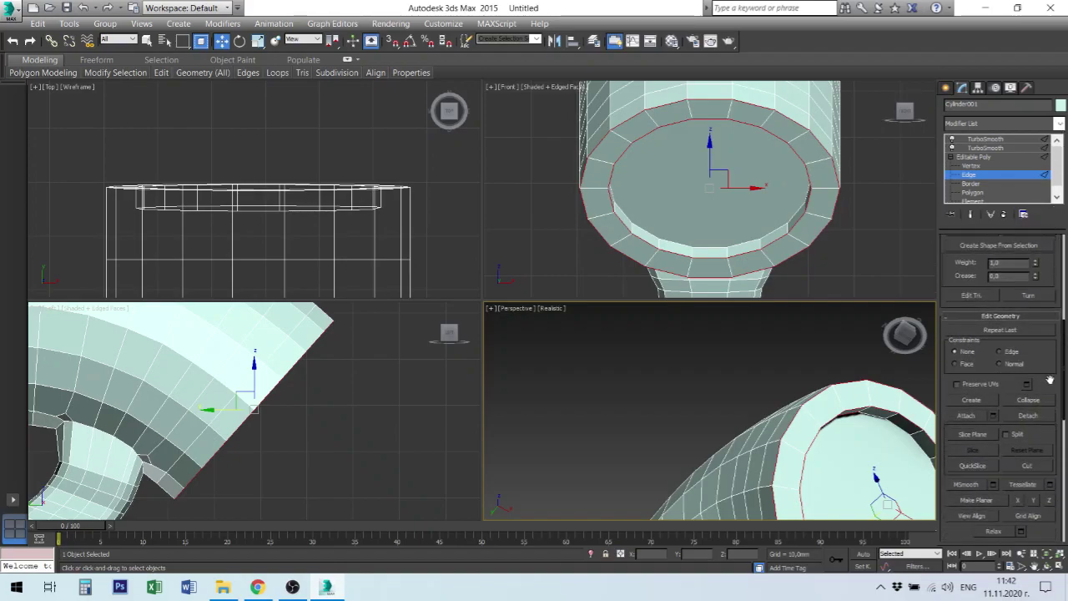
pyautogui.scroll(-3, 1049, 380)
pyautogui.scroll(-3, 1050, 384)
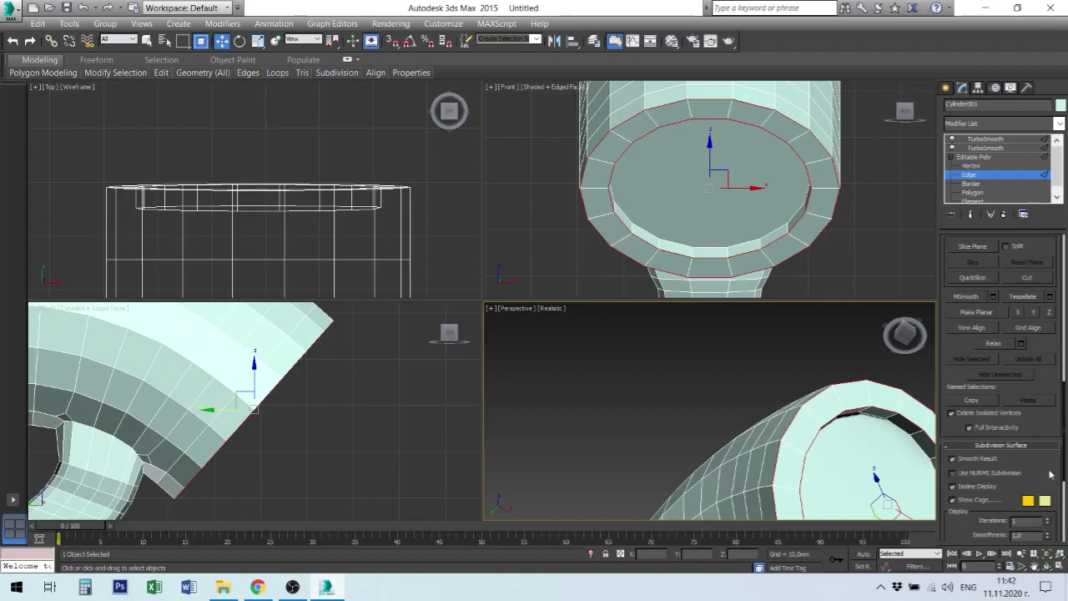
pyautogui.scroll(-2, 1057, 484)
pyautogui.scroll(-3, 1056, 442)
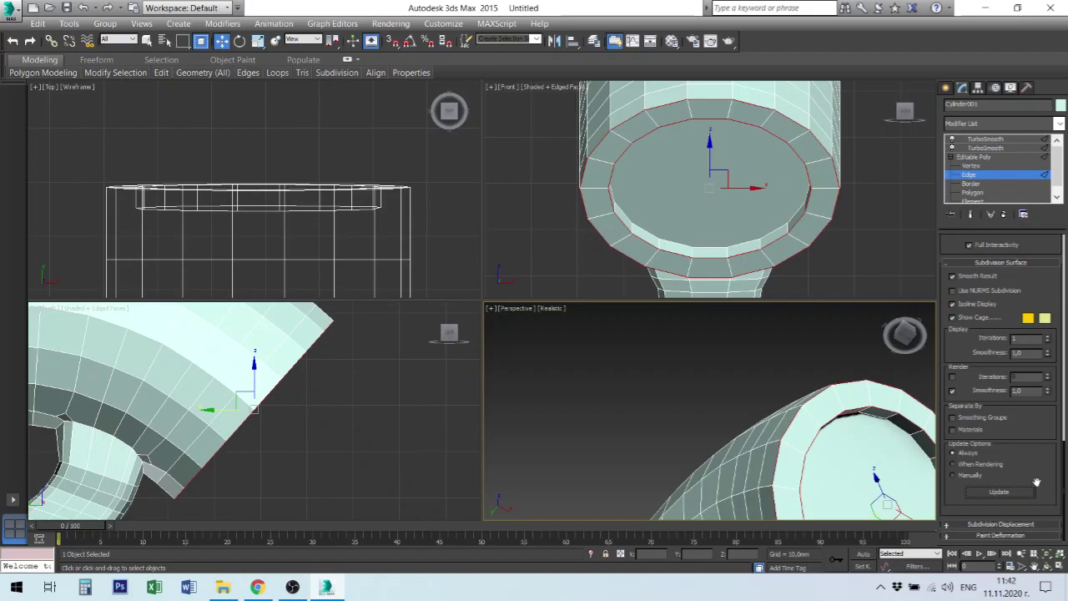
pyautogui.scroll(1, 1035, 484)
pyautogui.scroll(2, 1026, 517)
pyautogui.scroll(1, 1026, 522)
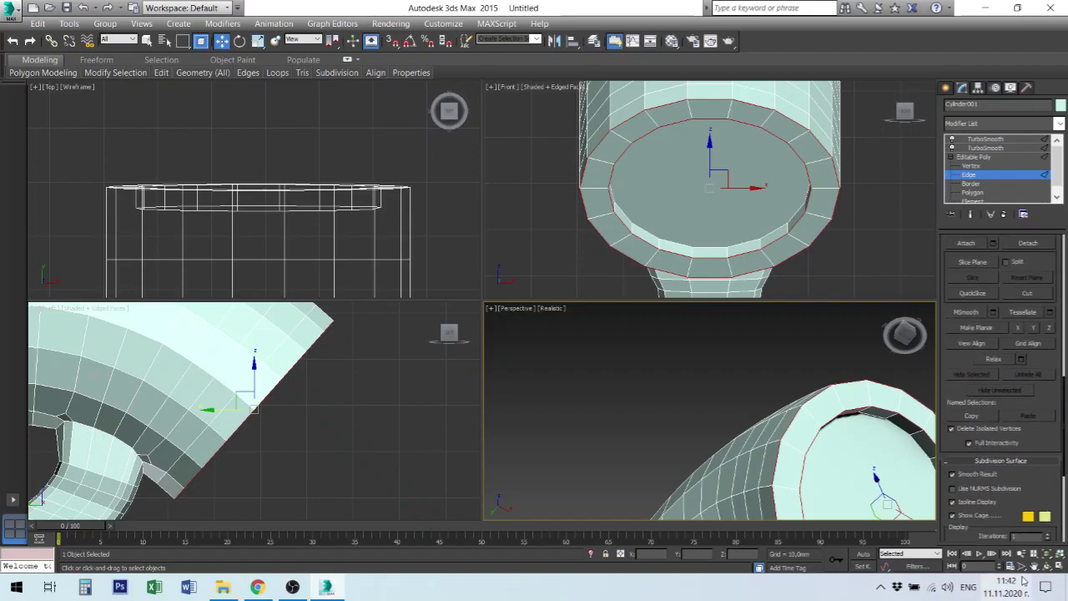
pyautogui.click(985, 148)
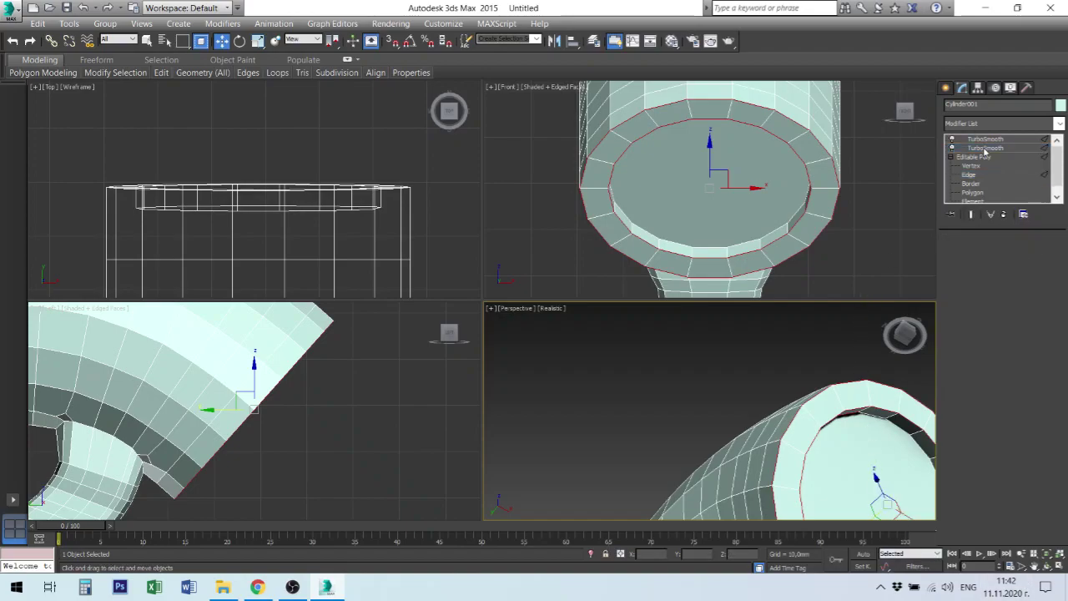
pyautogui.click(644, 463)
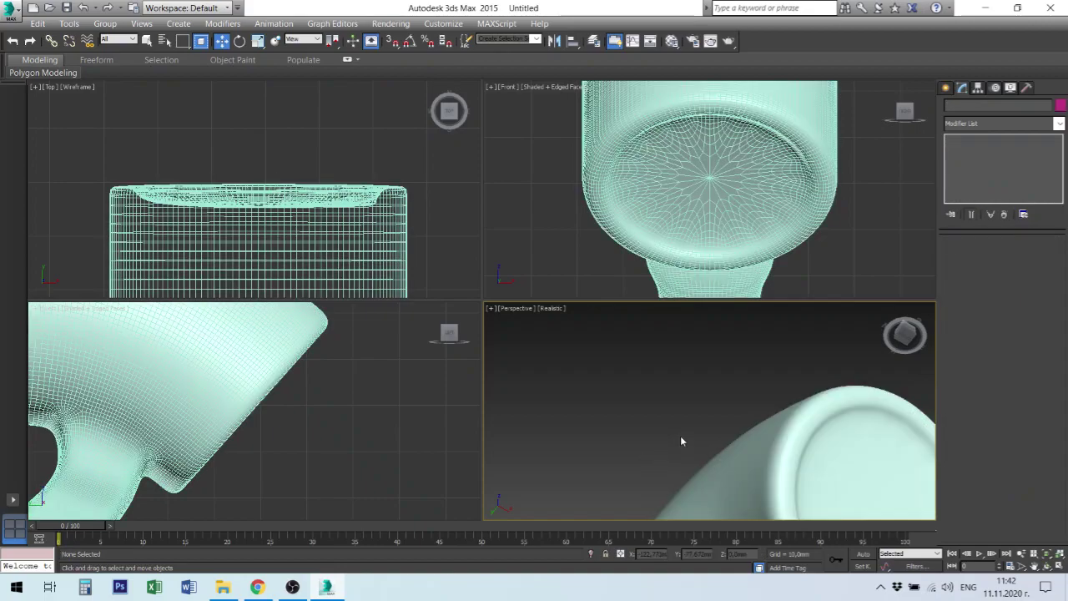
pyautogui.click(1020, 555)
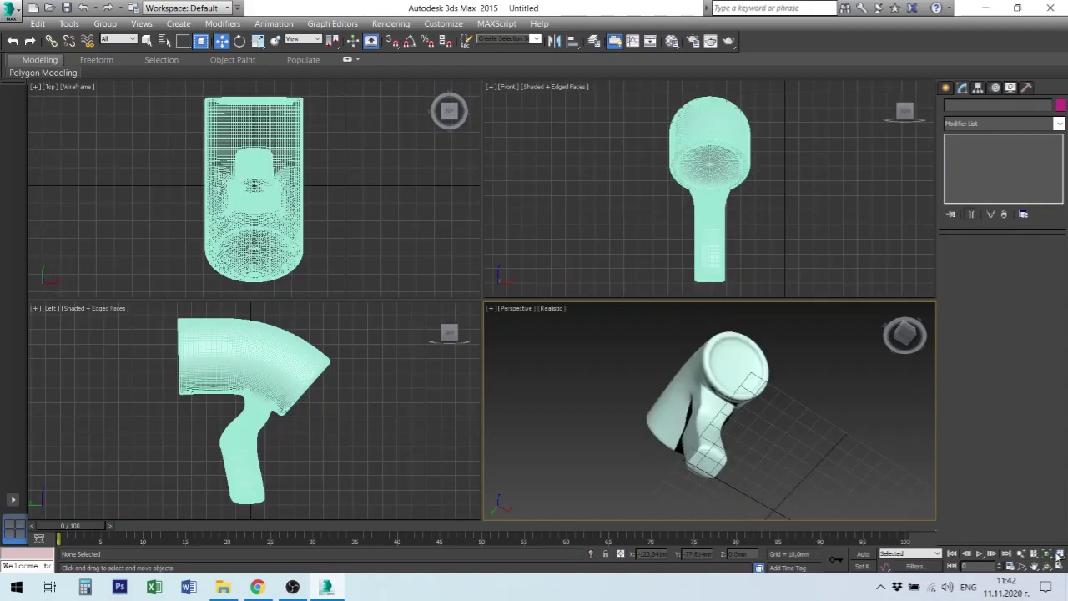
pyautogui.moveTo(682, 372)
pyautogui.keyDown('alt'); pyautogui.mouseDown(button='middle')
pyautogui.moveTo(748, 431)
pyautogui.moveTo(719, 431)
pyautogui.moveTo(731, 447)
pyautogui.moveTo(817, 437)
pyautogui.moveTo(787, 458)
pyautogui.mouseUp(button='middle'); pyautogui.keyUp('alt')
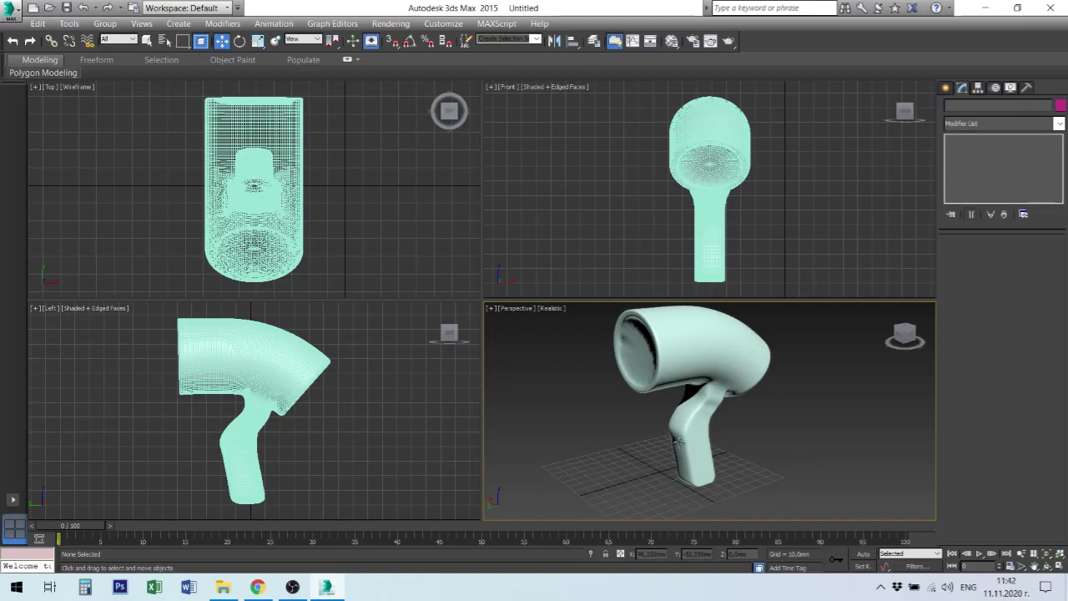
pyautogui.click(687, 442)
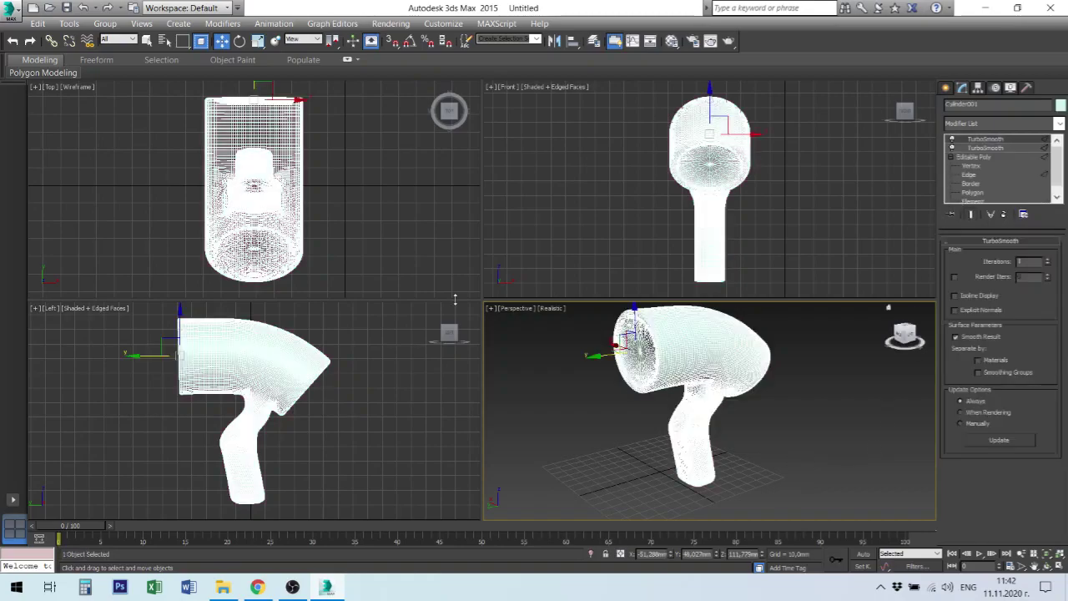
pyautogui.click(756, 452)
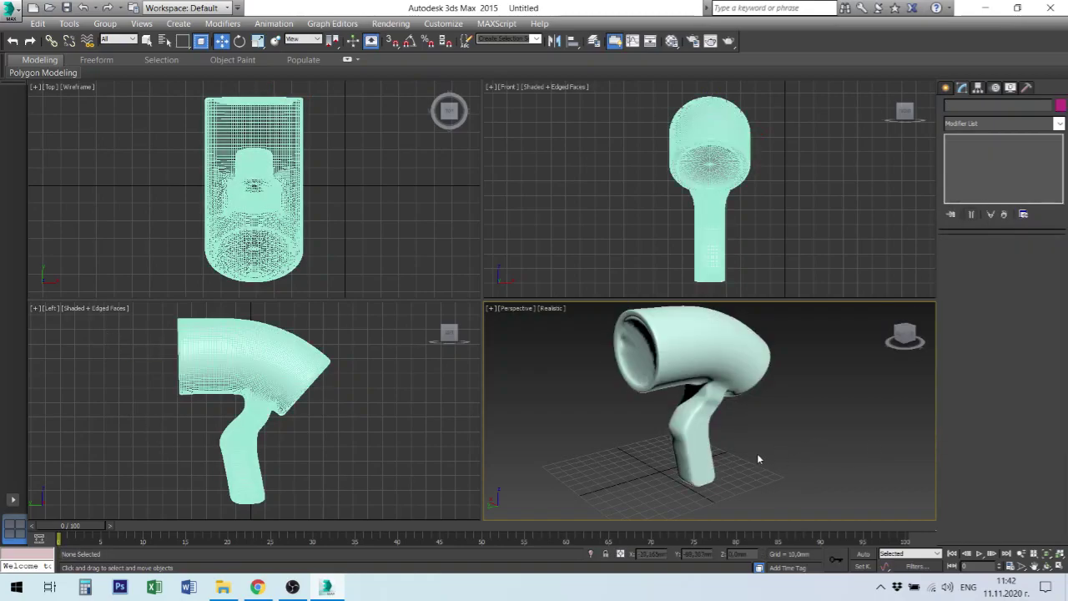
pyautogui.moveTo(756, 453)
pyautogui.keyDown('alt'); pyautogui.mouseDown(button='middle')
pyautogui.moveTo(739, 442)
pyautogui.moveTo(781, 441)
pyautogui.mouseUp(button='middle'); pyautogui.keyUp('alt')
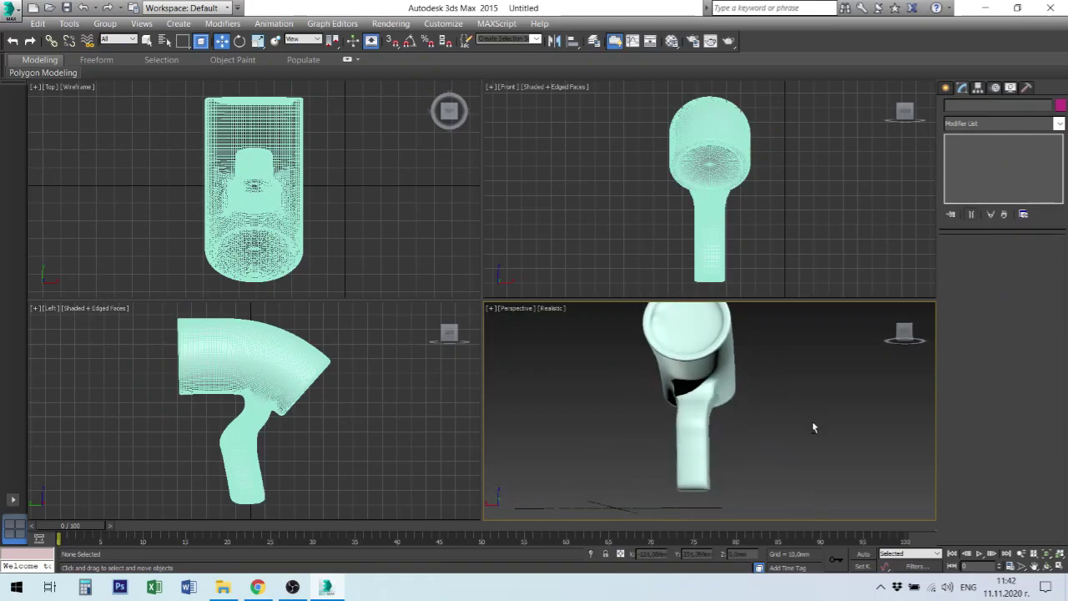
pyautogui.keyDown('alt'); pyautogui.moveTo(781, 446); pyautogui.dragTo(668, 453, button='middle'); pyautogui.keyUp('alt')
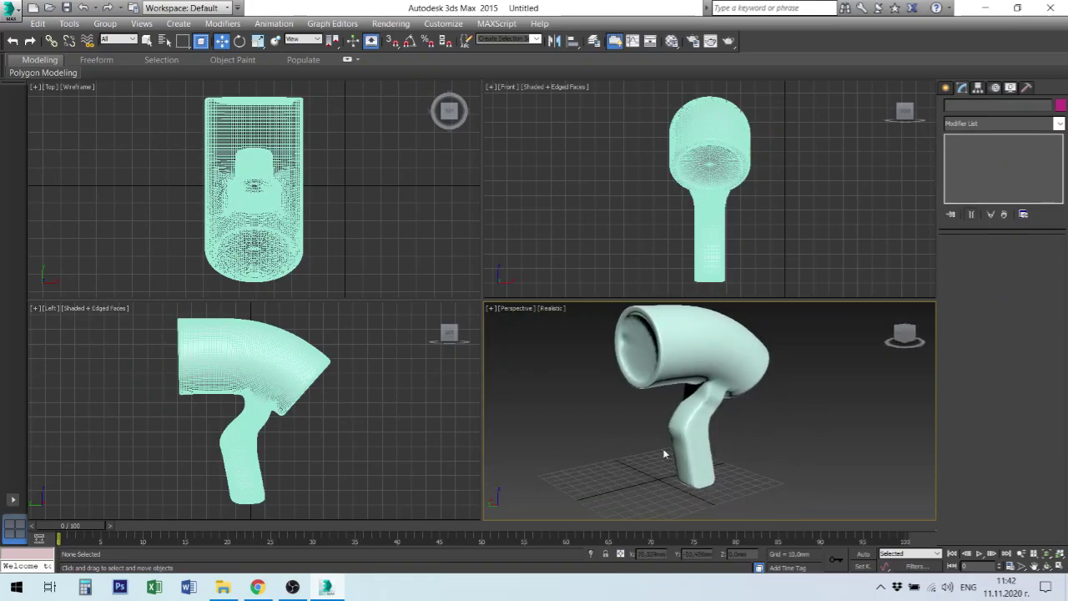
pyautogui.click(691, 442)
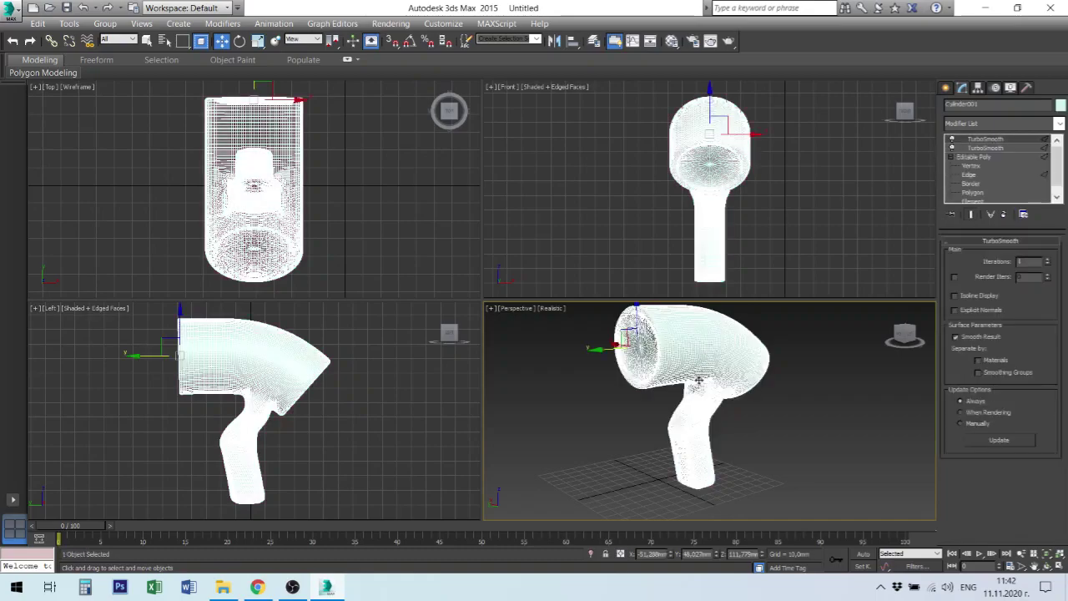
# Select the complete edge loop around the hair dryer's handle in Editable Poly Edge mode
pyautogui.click(969, 174)
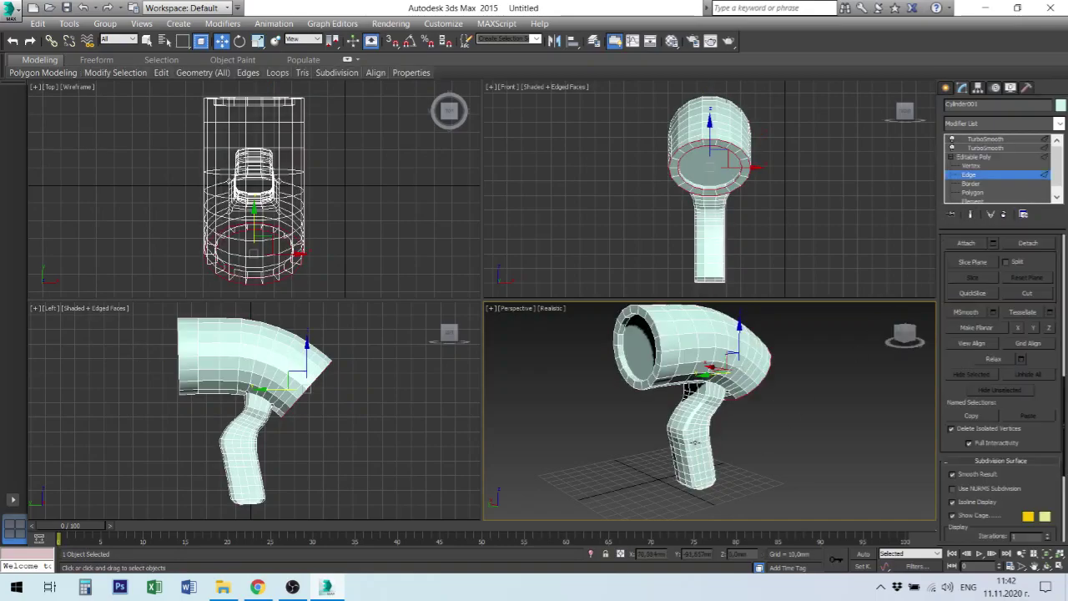
pyautogui.click(695, 442)
pyautogui.scroll(3, 730, 446)
pyautogui.scroll(3, 731, 445)
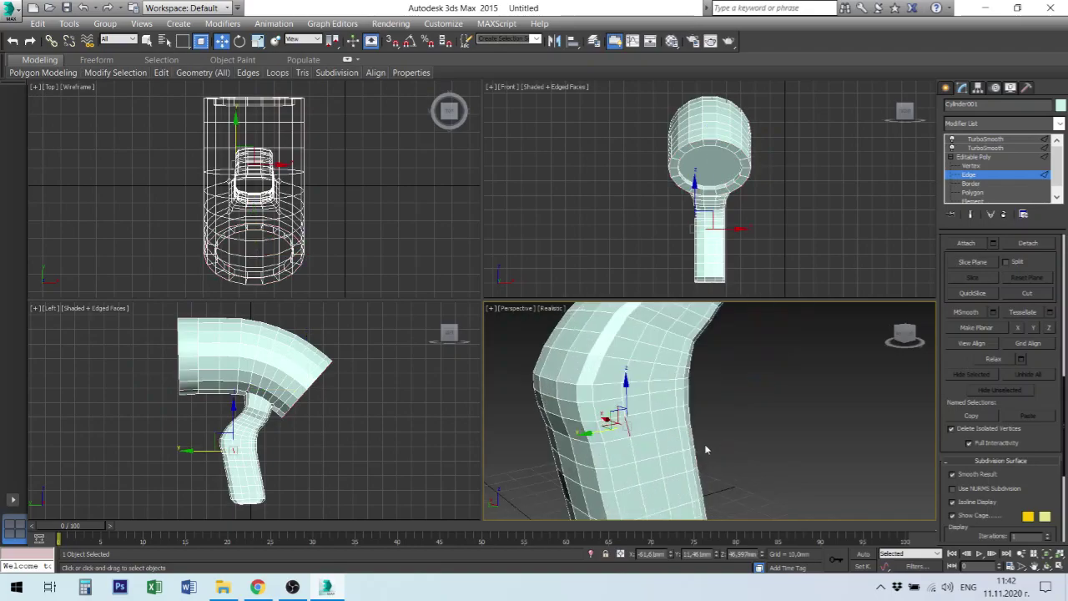
pyautogui.click(612, 439)
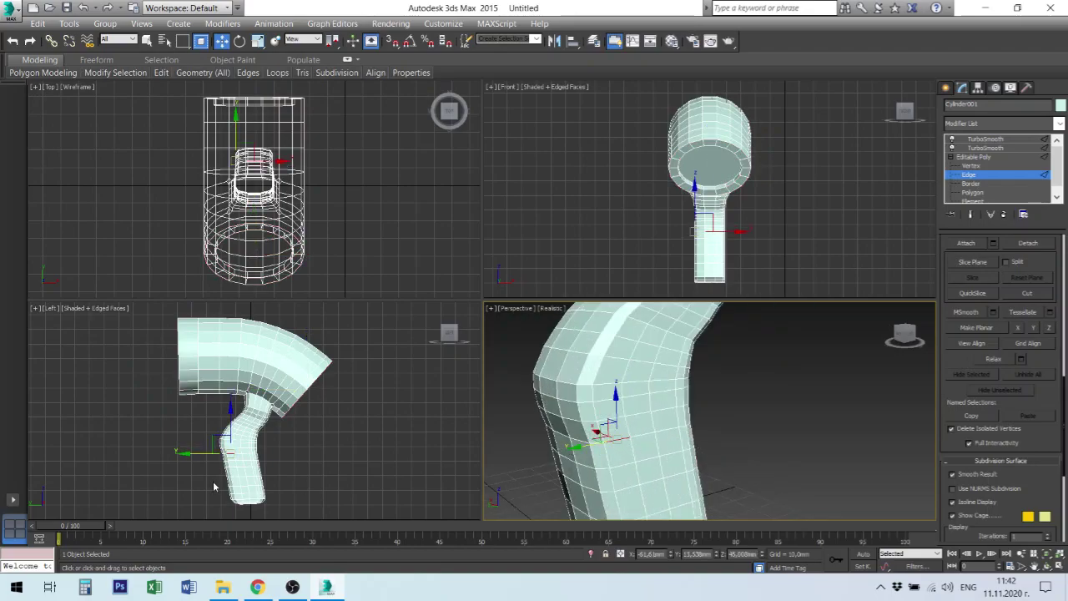
pyautogui.scroll(2, 232, 457)
pyautogui.scroll(2, 241, 458)
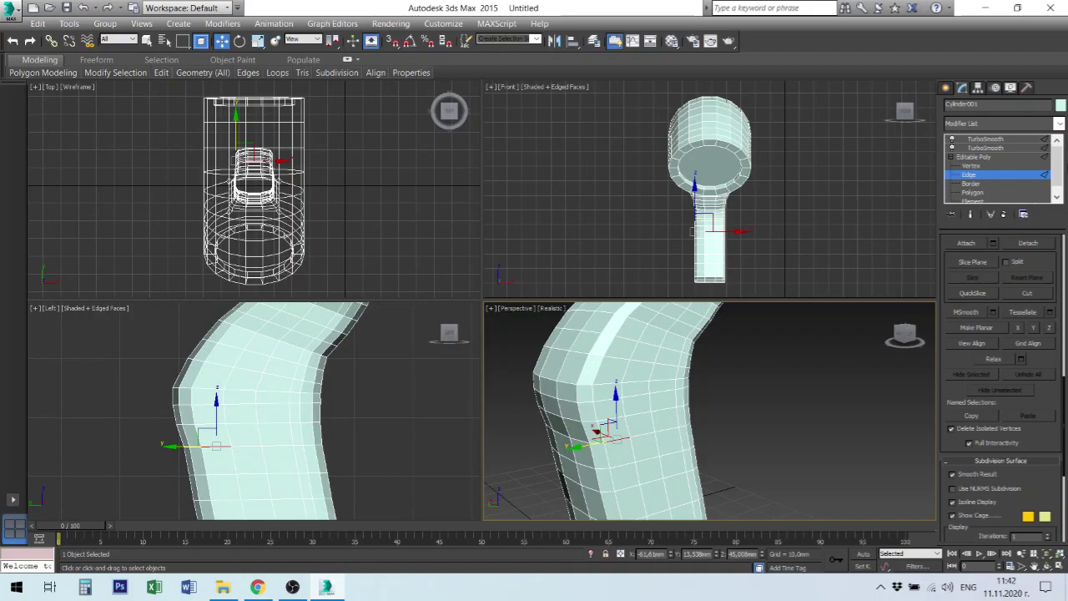
pyautogui.moveTo(1056, 288)
pyautogui.mouseDown()
pyautogui.moveTo(1053, 417)
pyautogui.moveTo(1057, 292)
pyautogui.moveTo(1034, 469)
pyautogui.mouseUp()
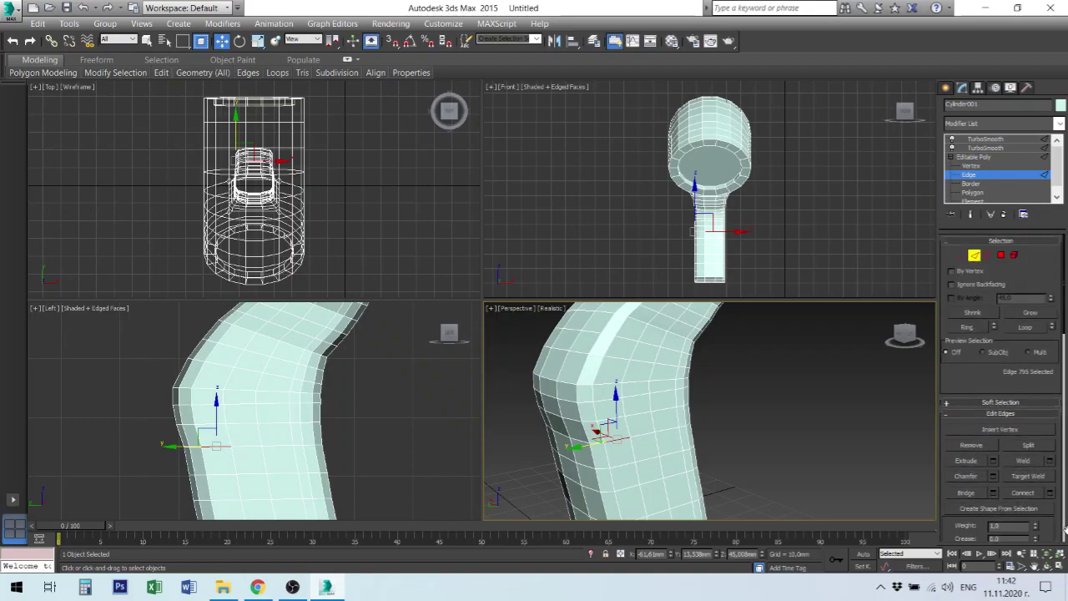
pyautogui.click(1024, 325)
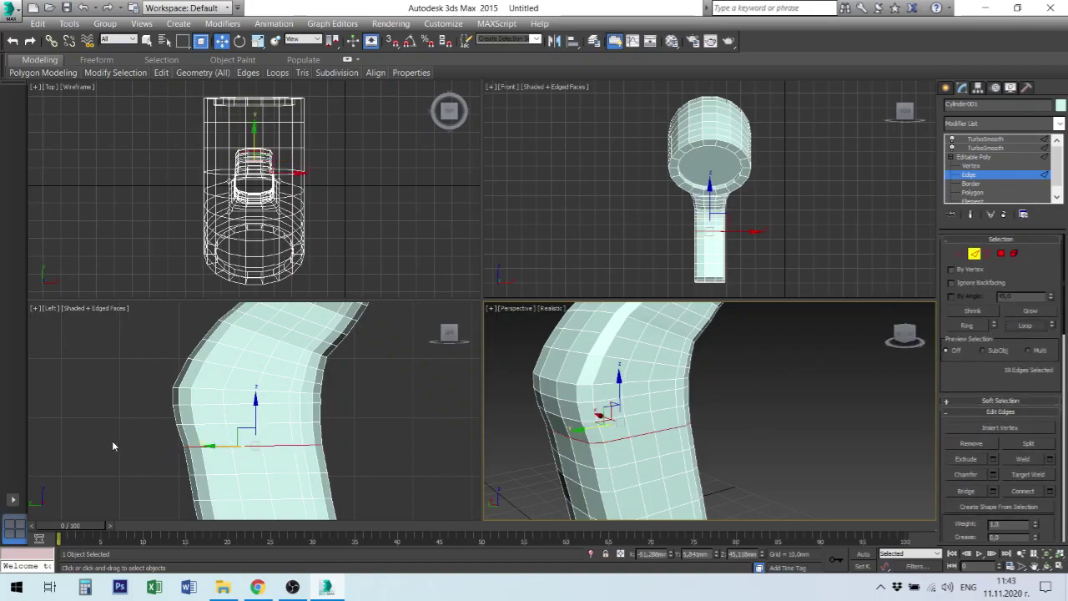
# Shift the handle edge loop slightly along X in the Left view, then check the smoothed result with nothing selected
pyautogui.click(221, 448)
pyautogui.moveTo(222, 447); pyautogui.dragTo(223, 442)
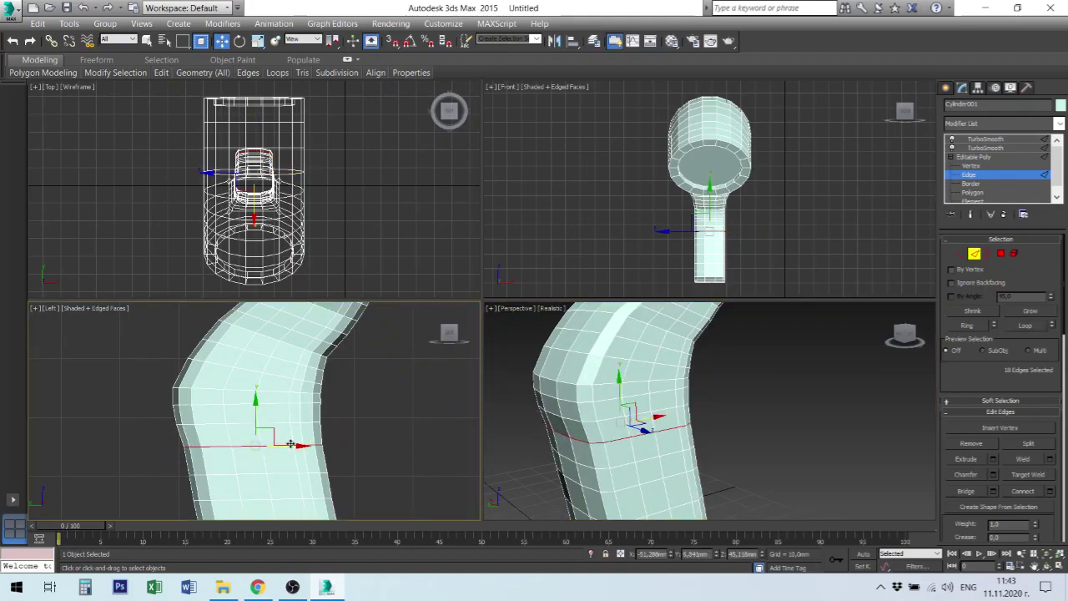
pyautogui.moveTo(290, 443); pyautogui.dragTo(288, 445)
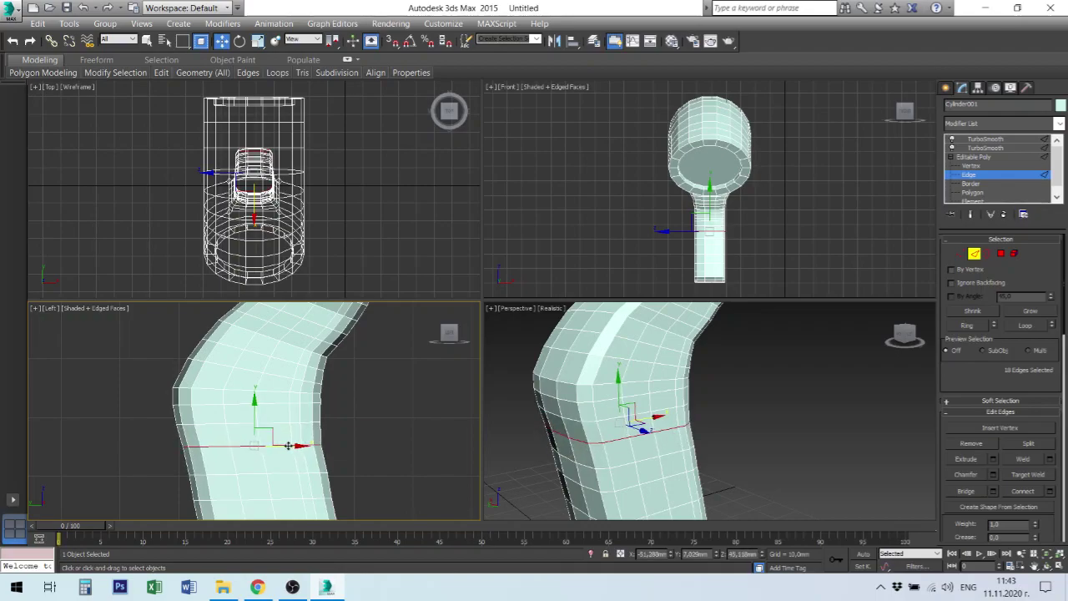
pyautogui.click(1013, 139)
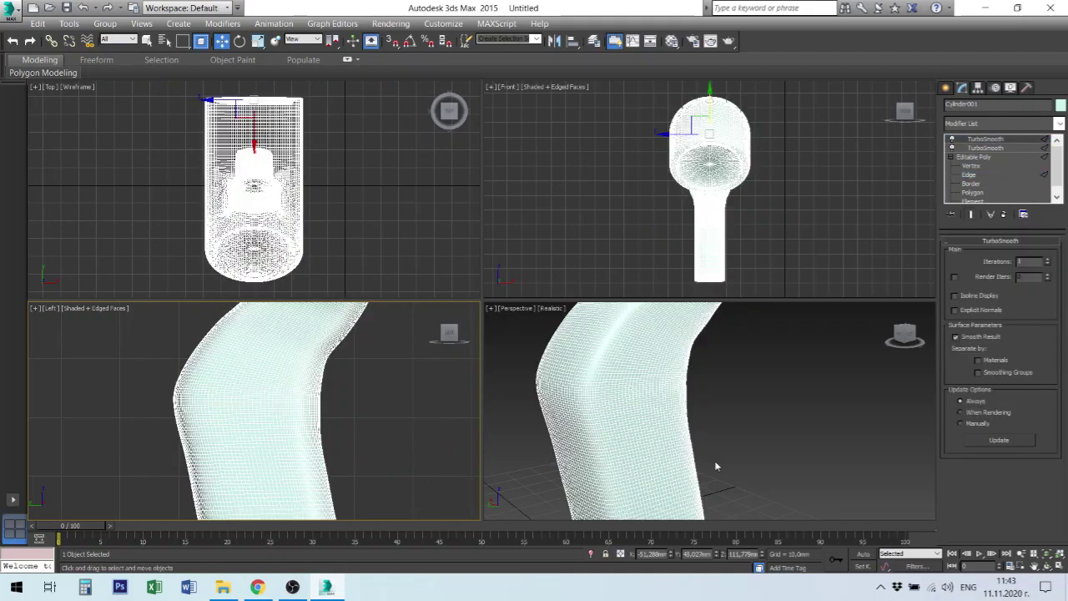
pyautogui.click(715, 465)
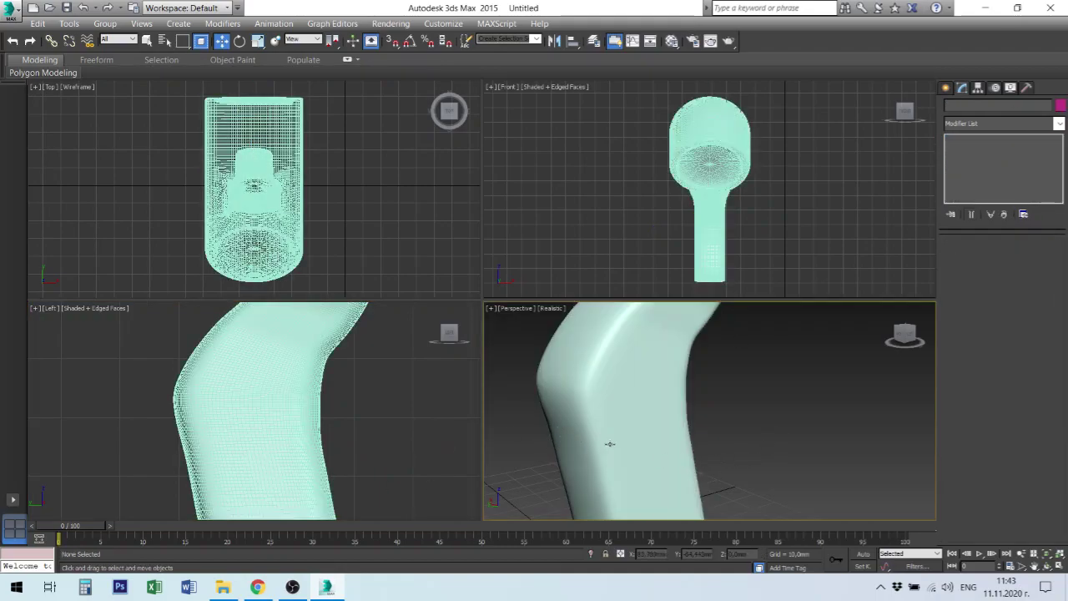